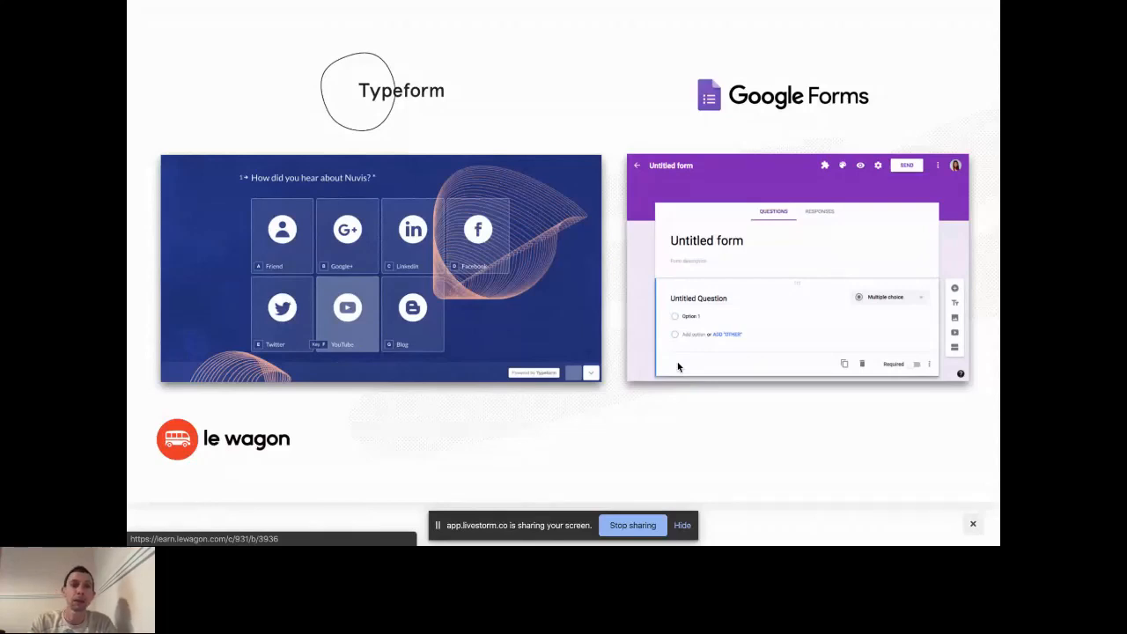
key("Right")
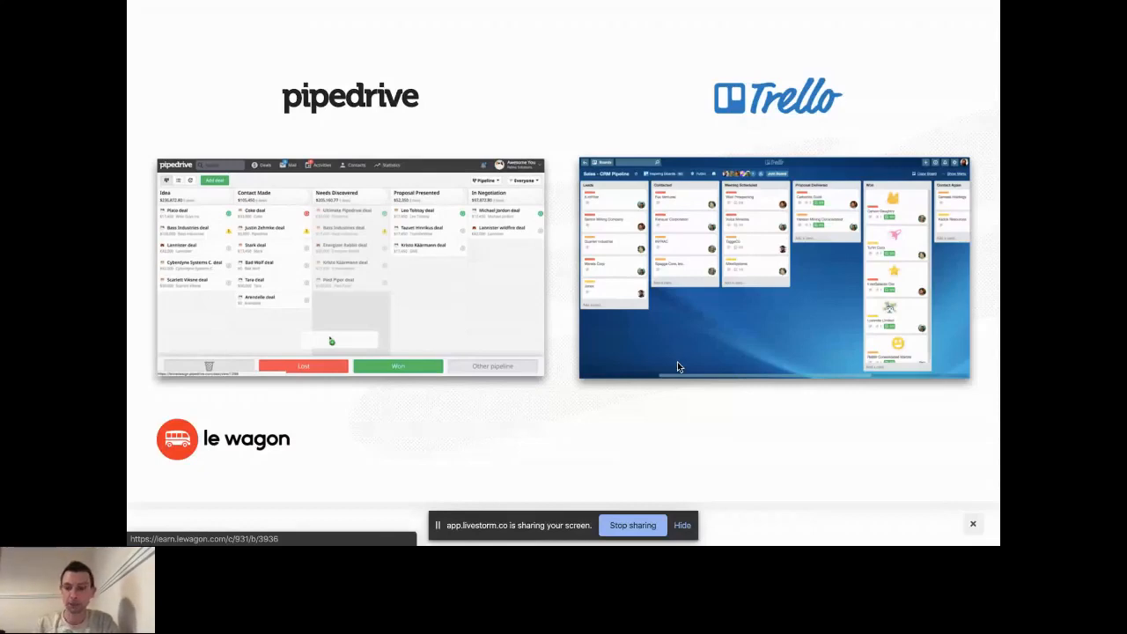
key("Right")
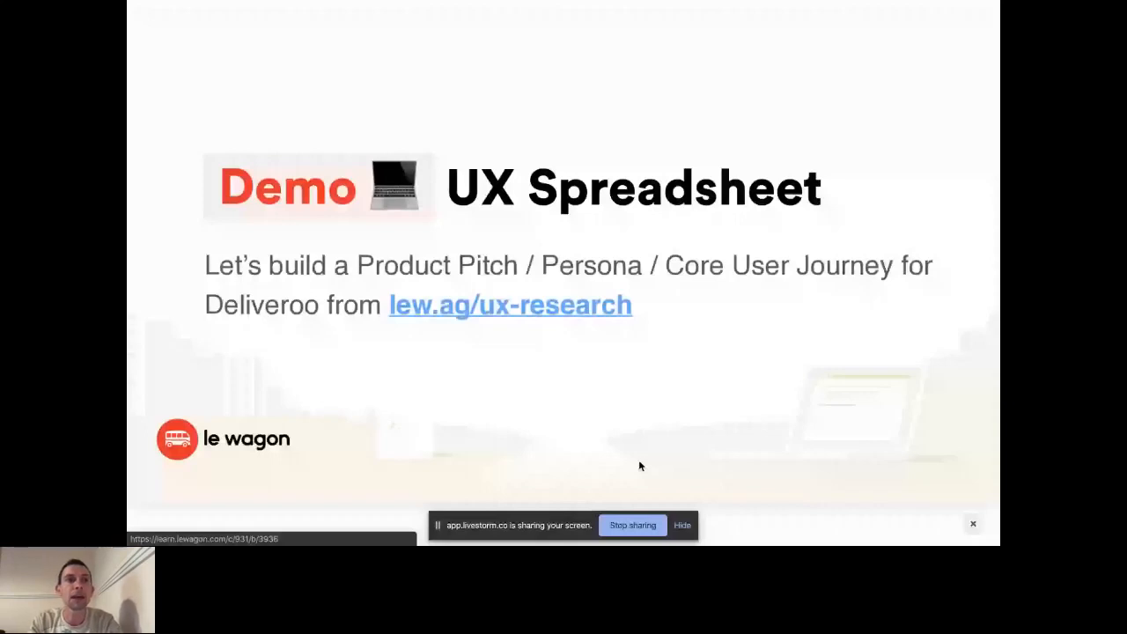
Switch from the slides to the UX Research spreadsheet and look through the Product Pitch, UX Persona and User Journey exercise sheets.
key("Escape")
left_click(196, 18)
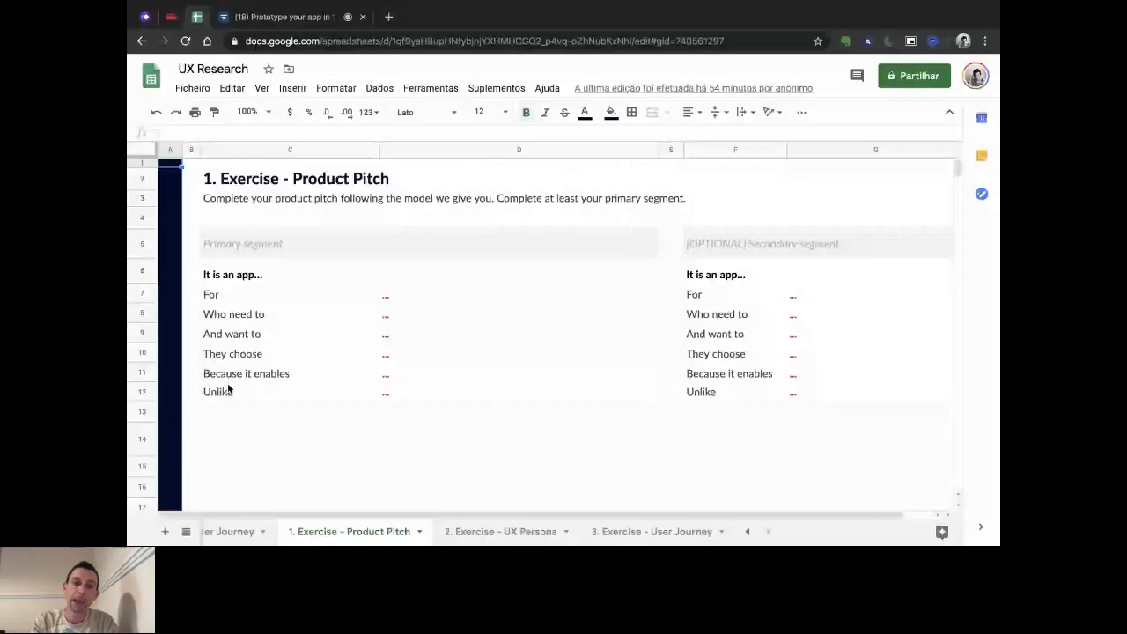
left_click(507, 532)
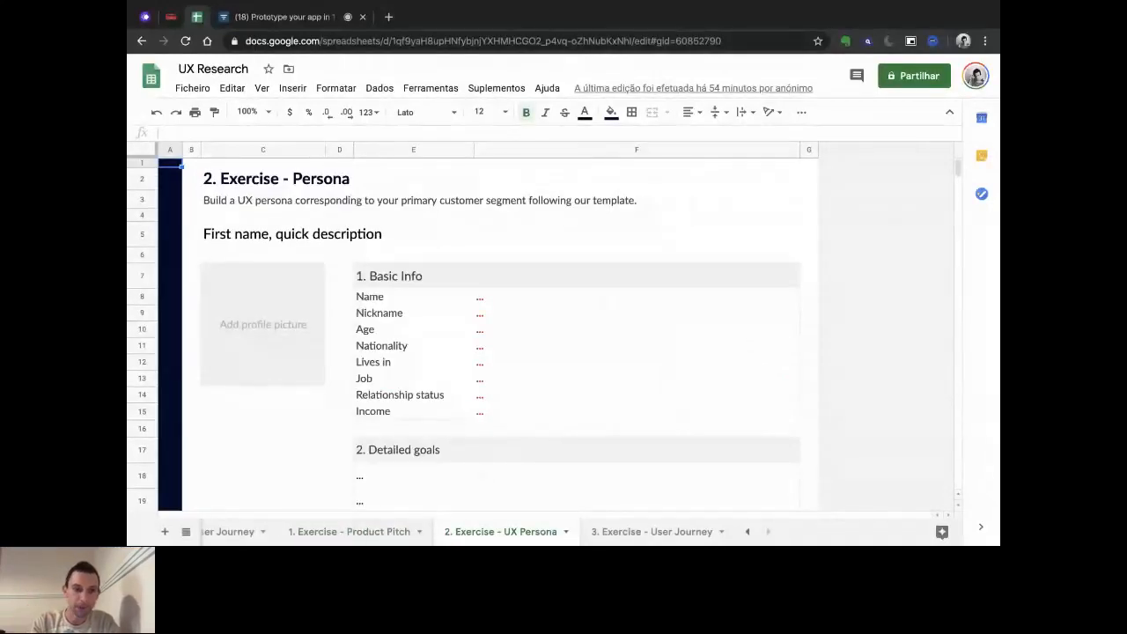
key("alt+Up")
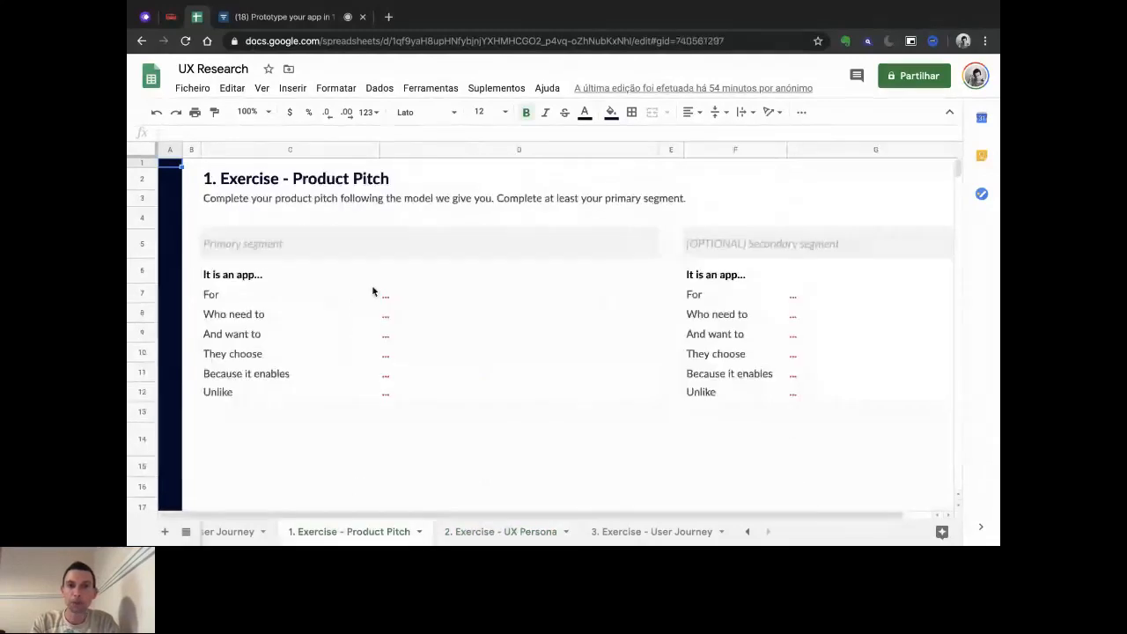
left_click(503, 532)
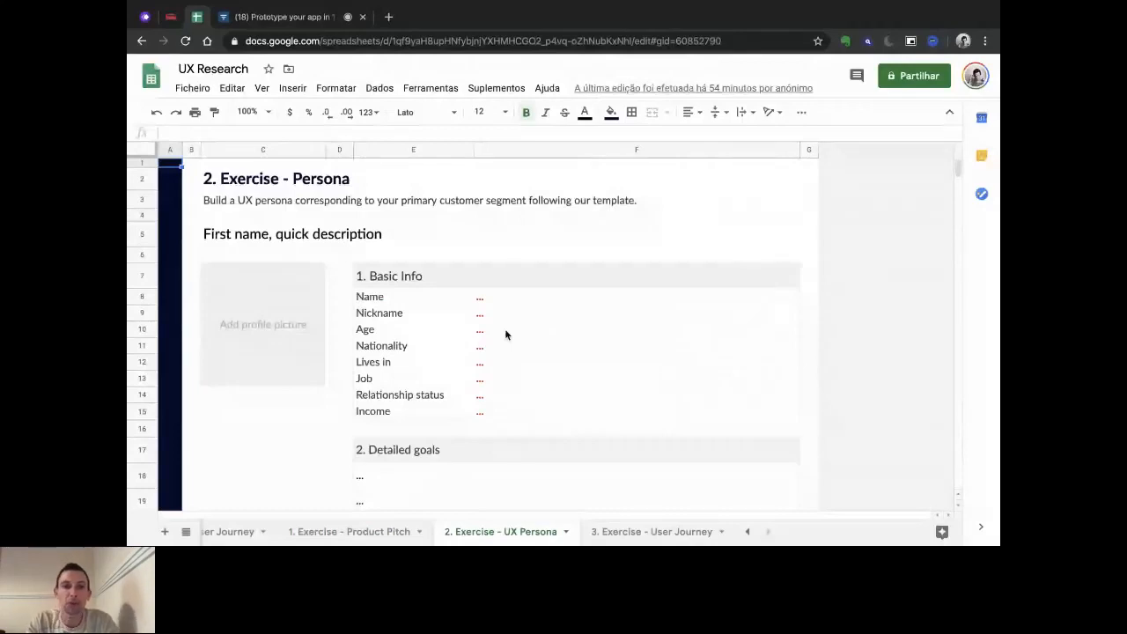
scroll(505, 334, "down", 3)
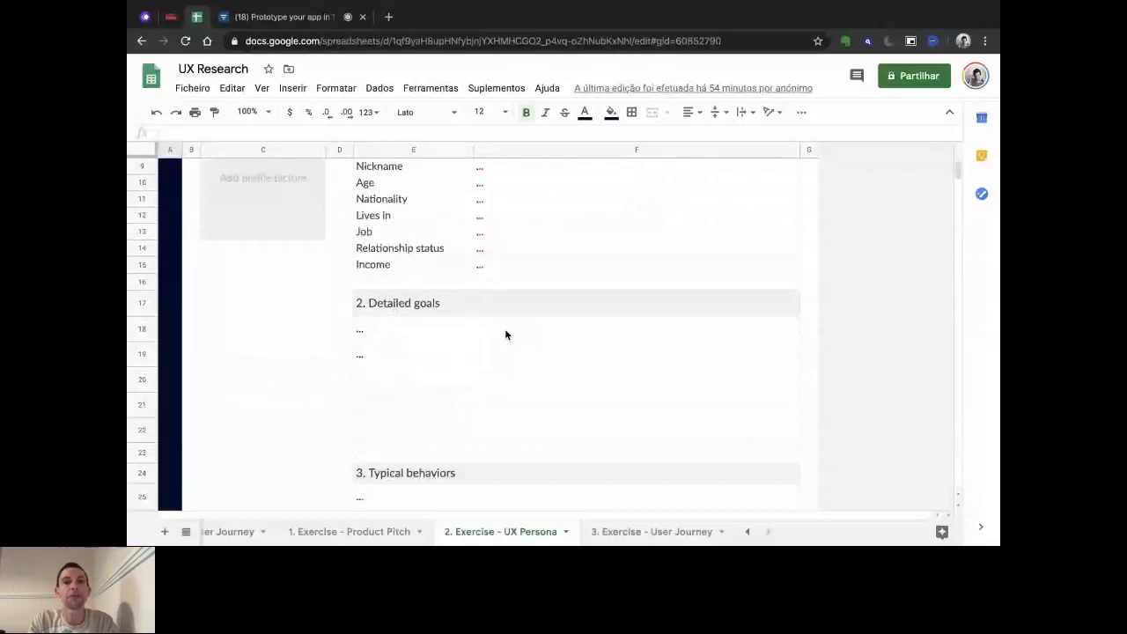
scroll(505, 334, "up", 3)
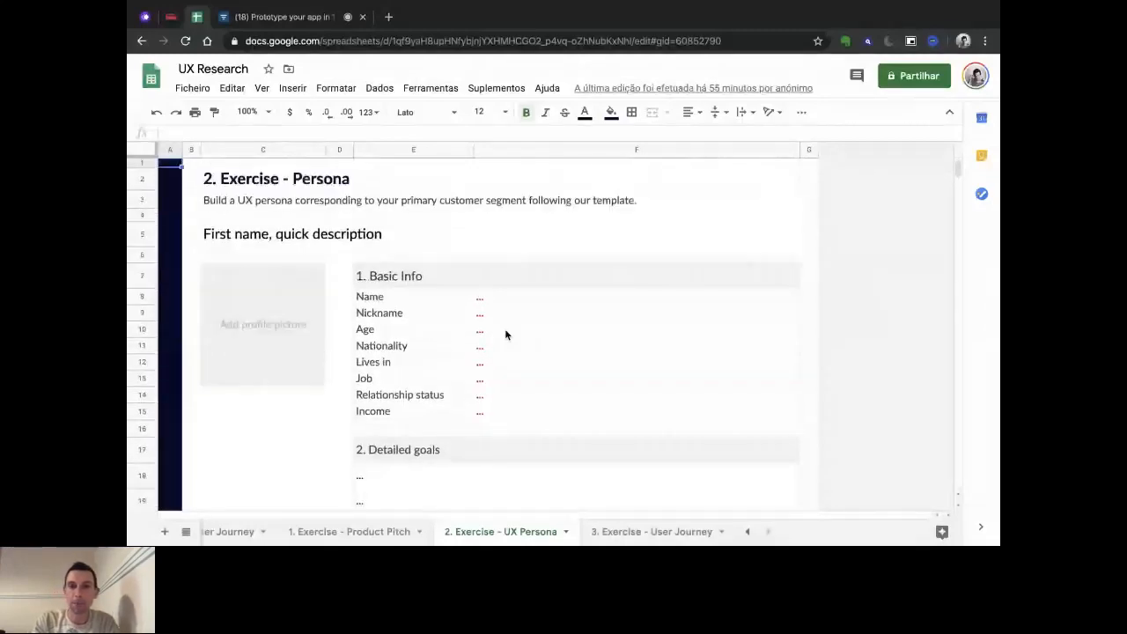
left_click(649, 531)
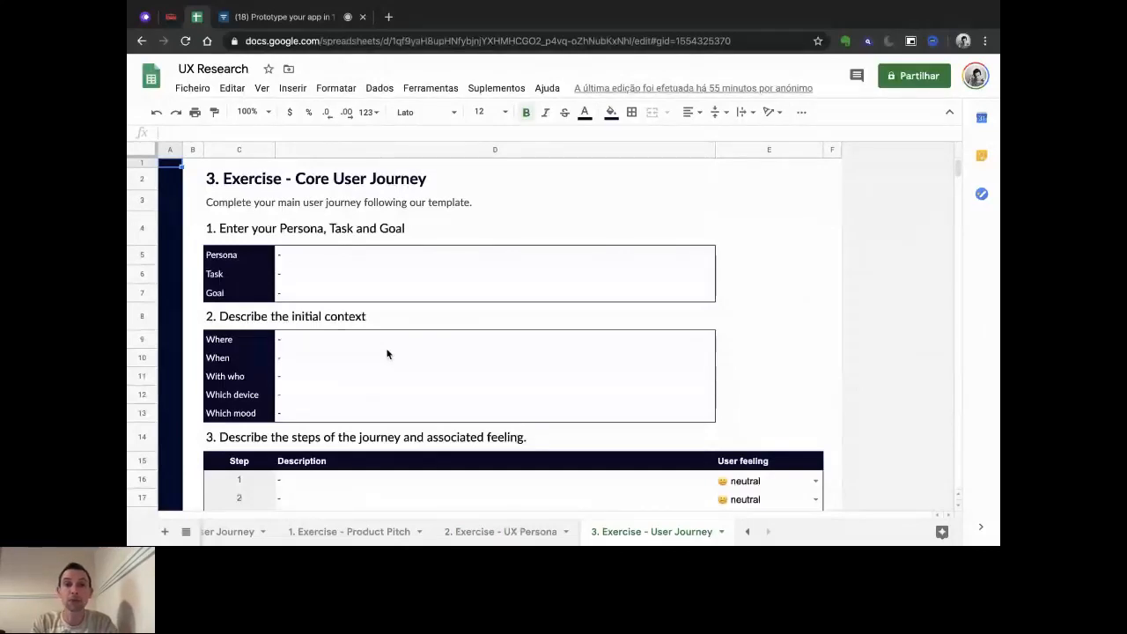
scroll(386, 353, "down", 3)
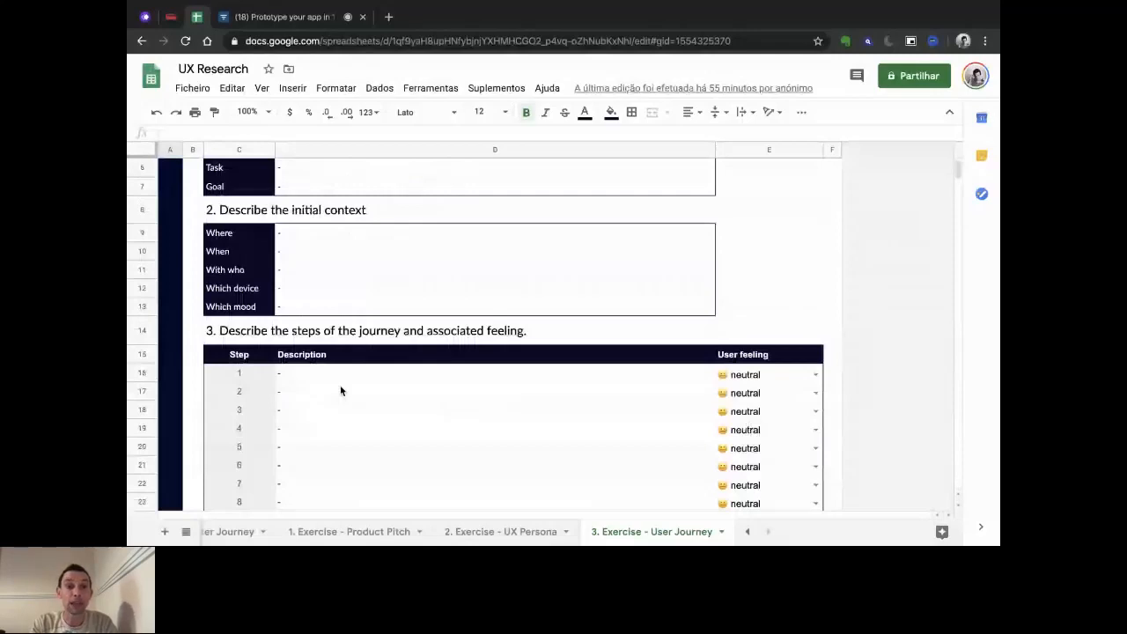
scroll(340, 390, "down", 4)
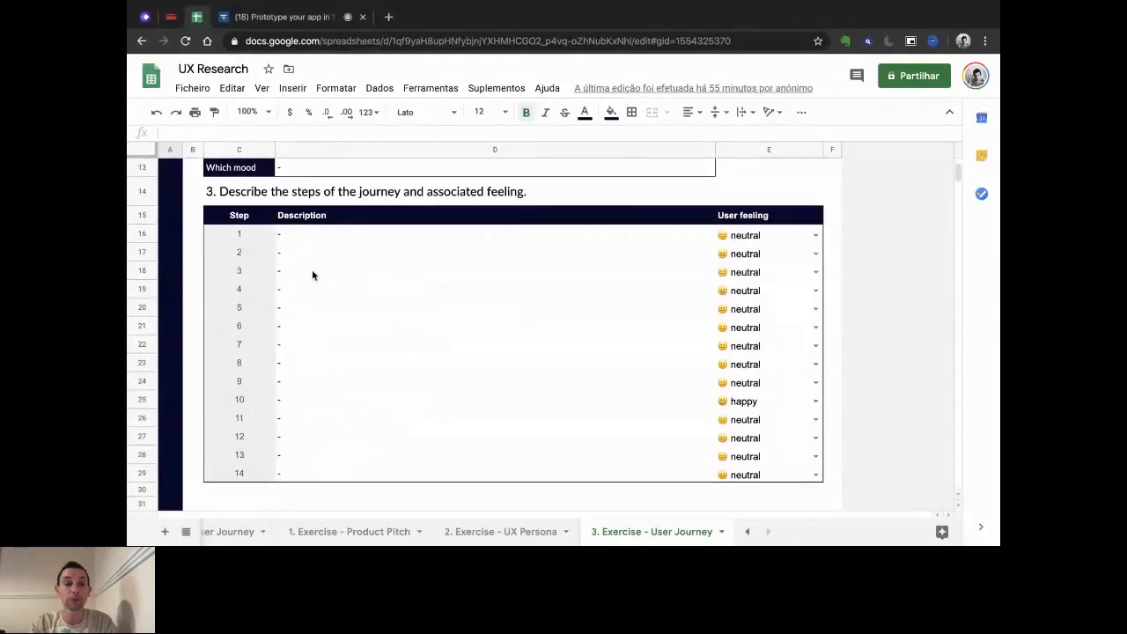
On the Product Pitch exercise sheet, fill in the primary segment's "For" row with "Students in their 20s".
left_click(377, 538)
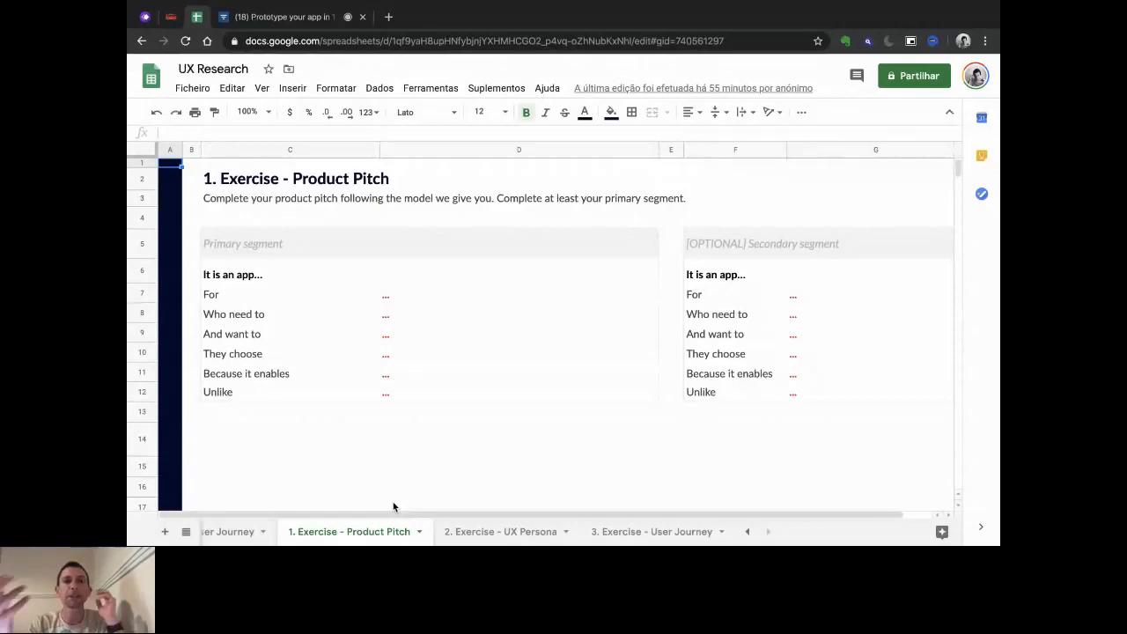
left_click(395, 297)
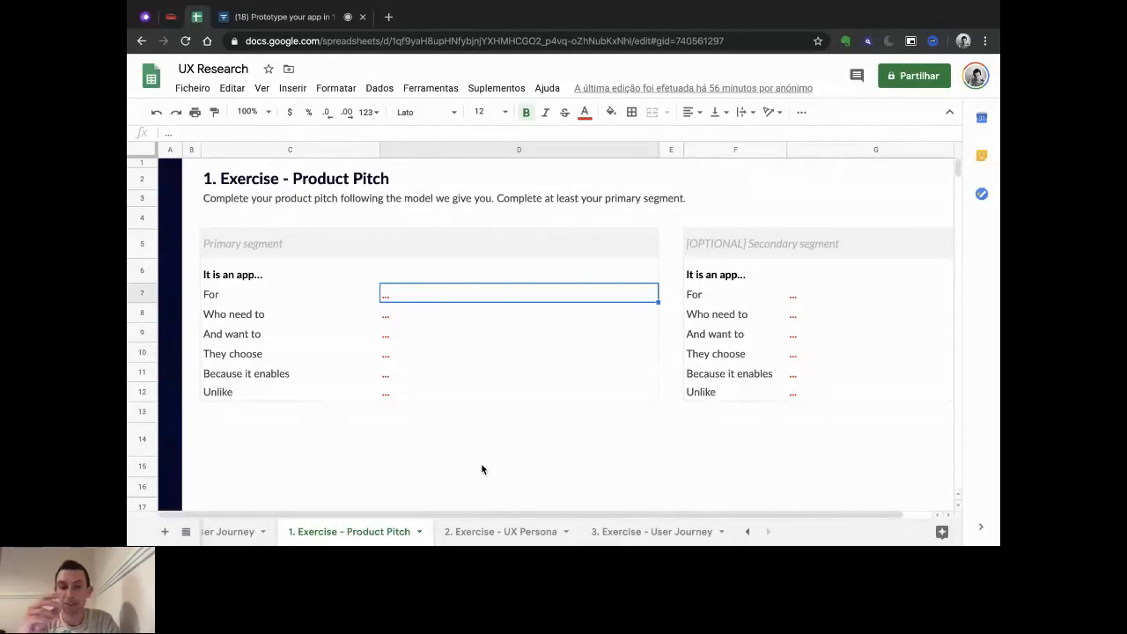
key("Up")
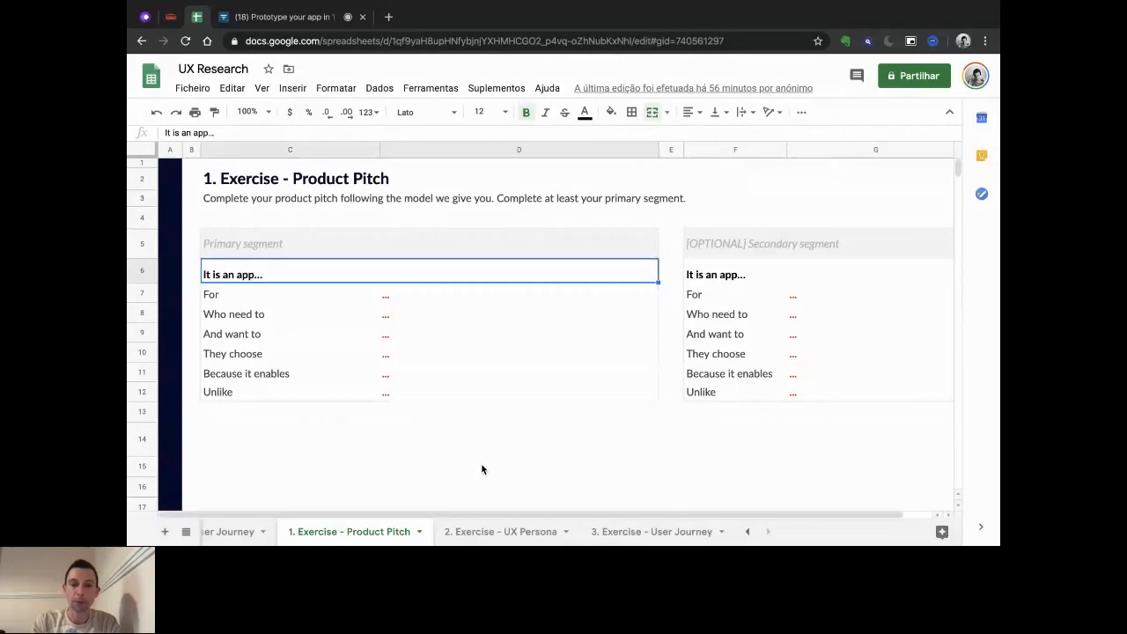
key("Down")
type("Students")
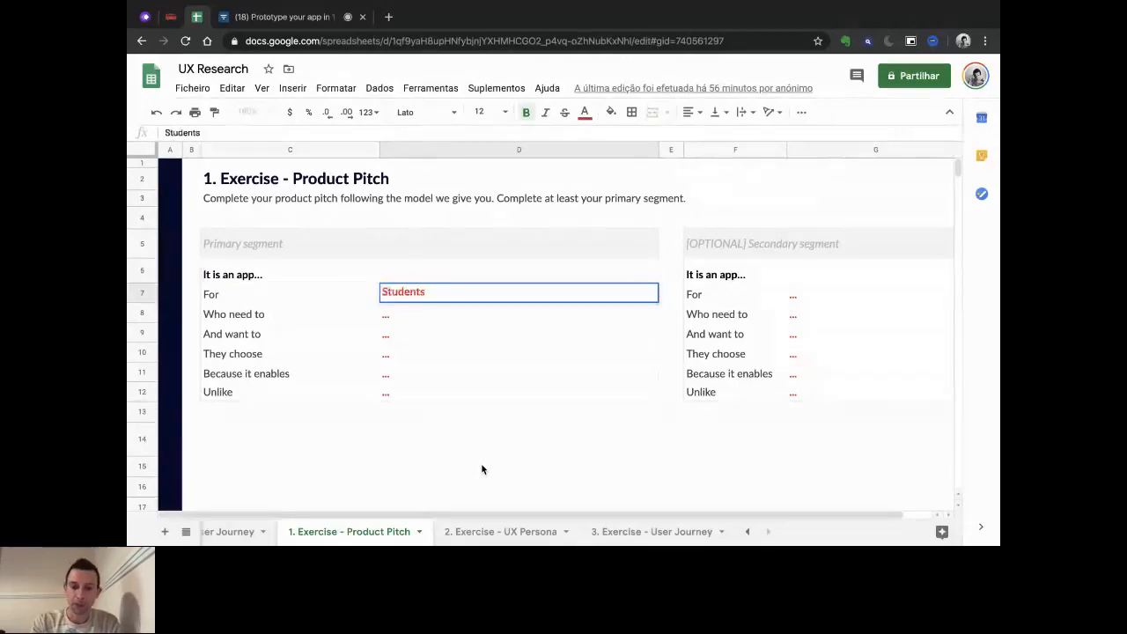
type(" in their ")
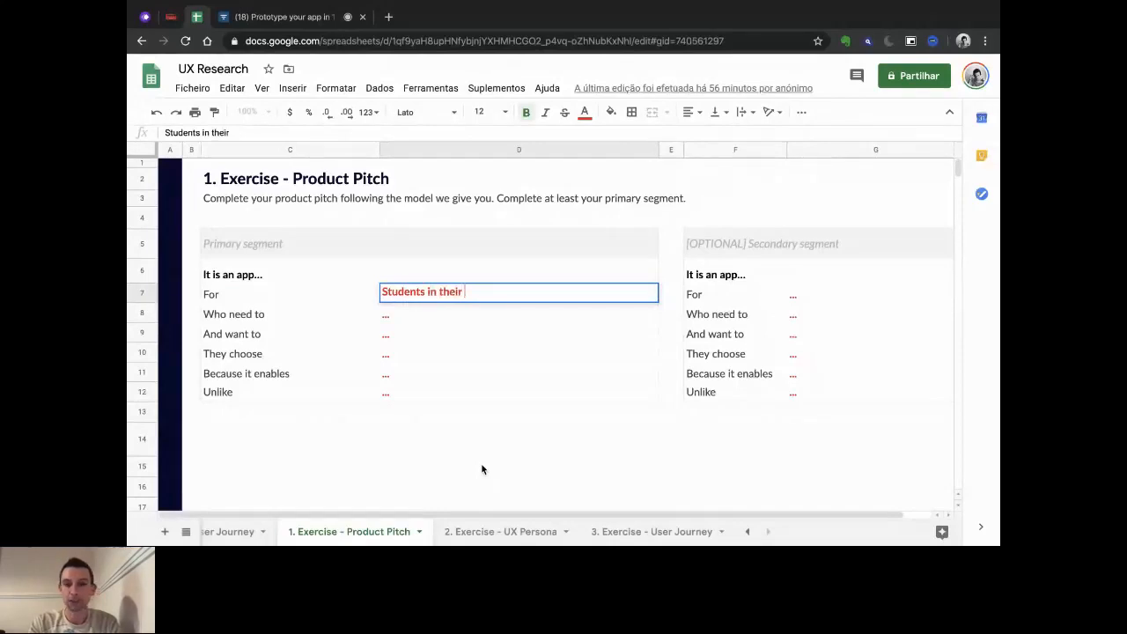
type("20s")
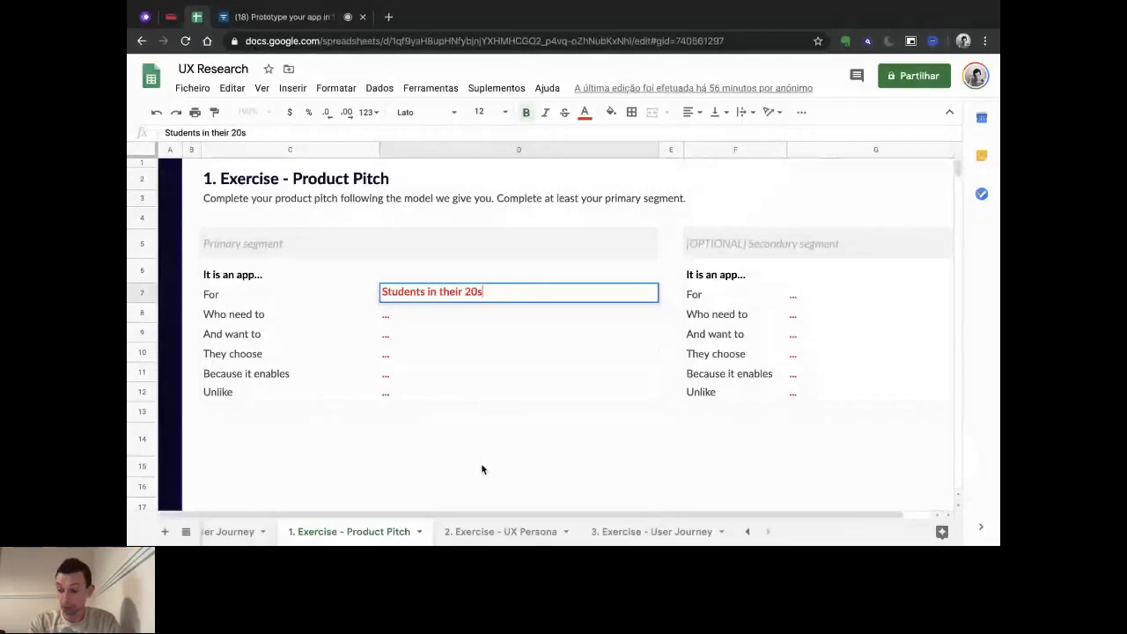
key("Return")
Fill in the primary segment's "Who need to" row with "find a place".
type("find a ")
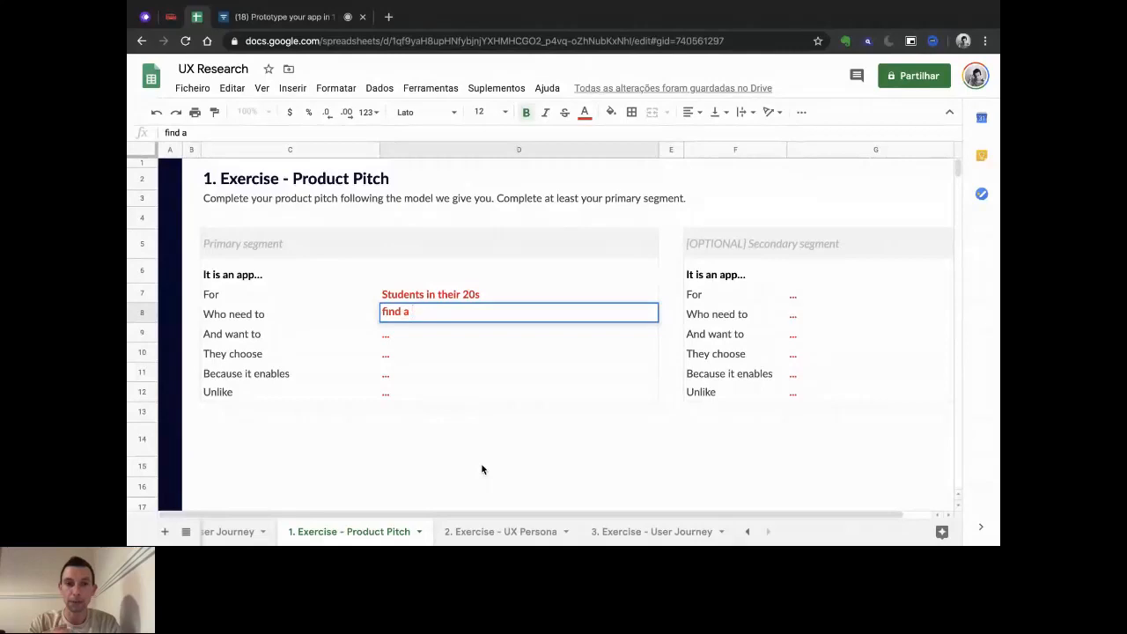
type("stay")
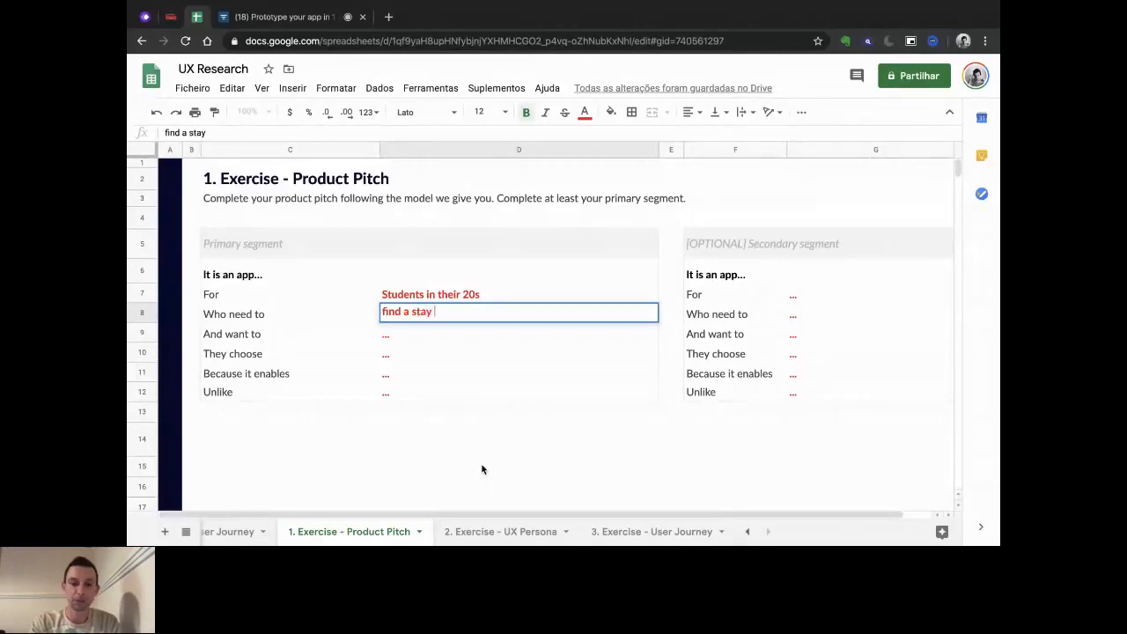
key("BackSpace")
key("BackSpace")
key("BackSpace")
key("BackSpace")
key("BackSpace")
type("pa")
key("BackSpace")
type("lace")
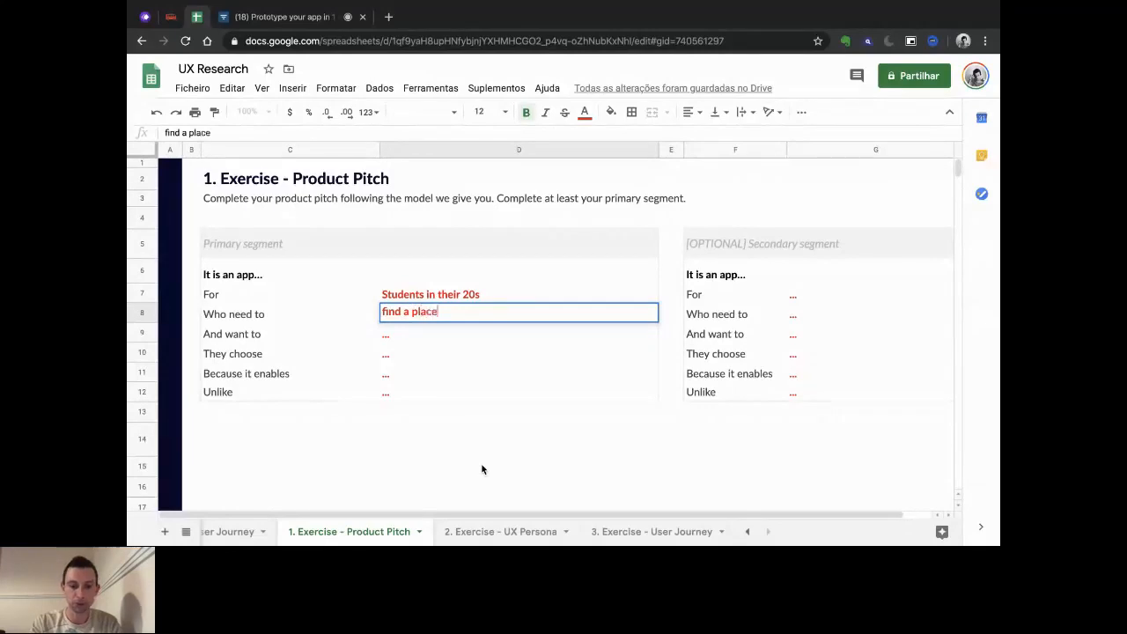
key("Return")
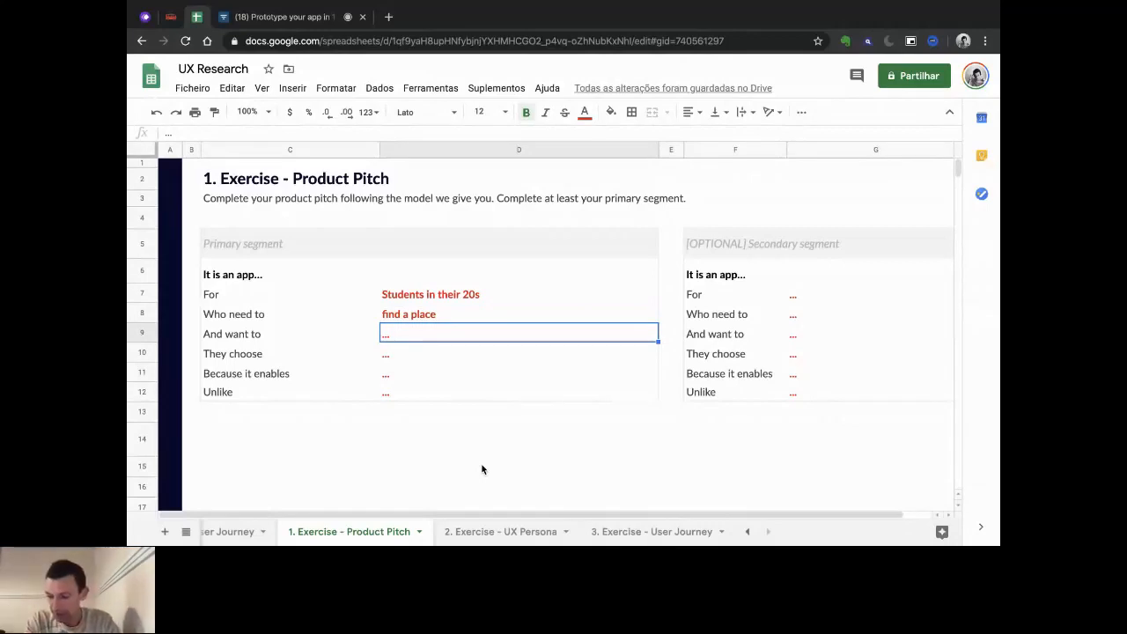
Fill in the primary segment's "And want to" row with "find accomodation without killing their budget".
key("BackSpace")
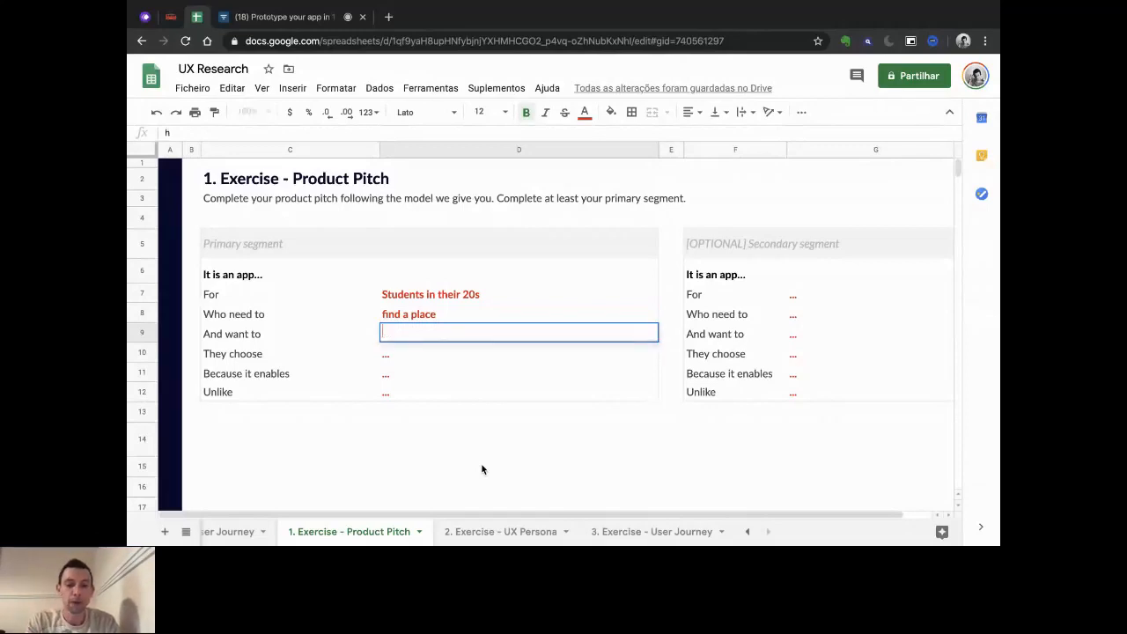
type("fi")
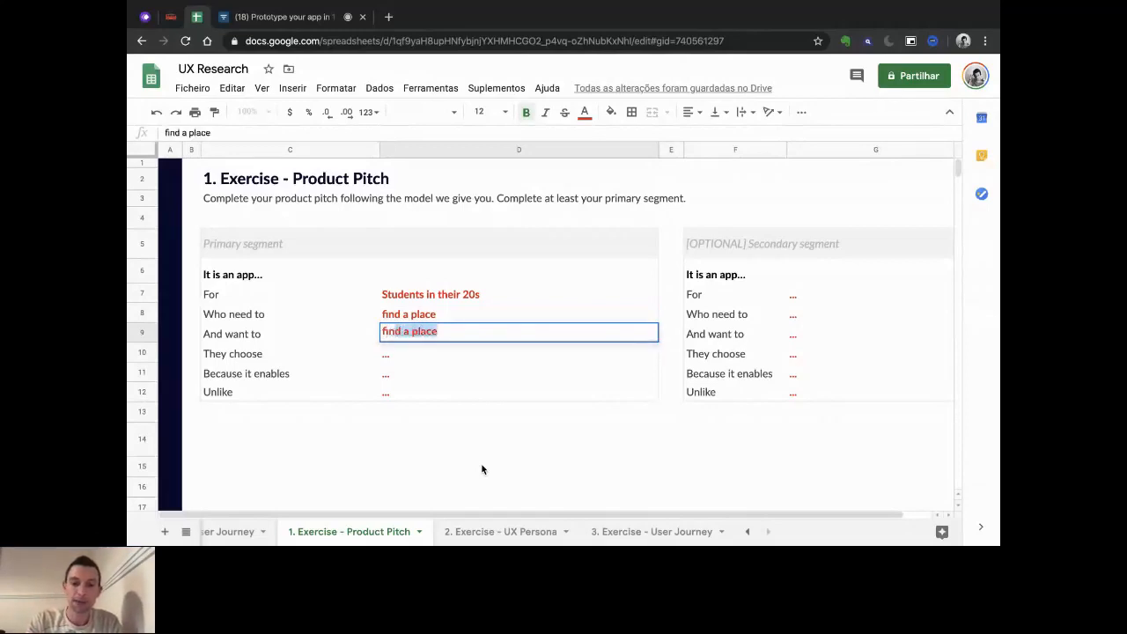
type("nd ac")
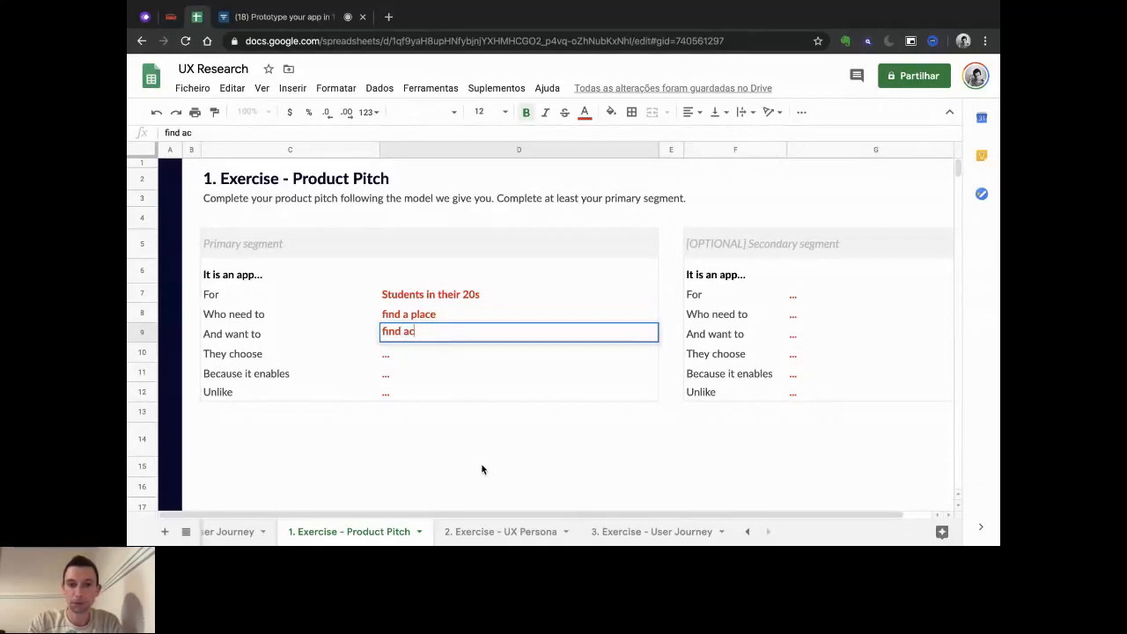
type("comodation wi")
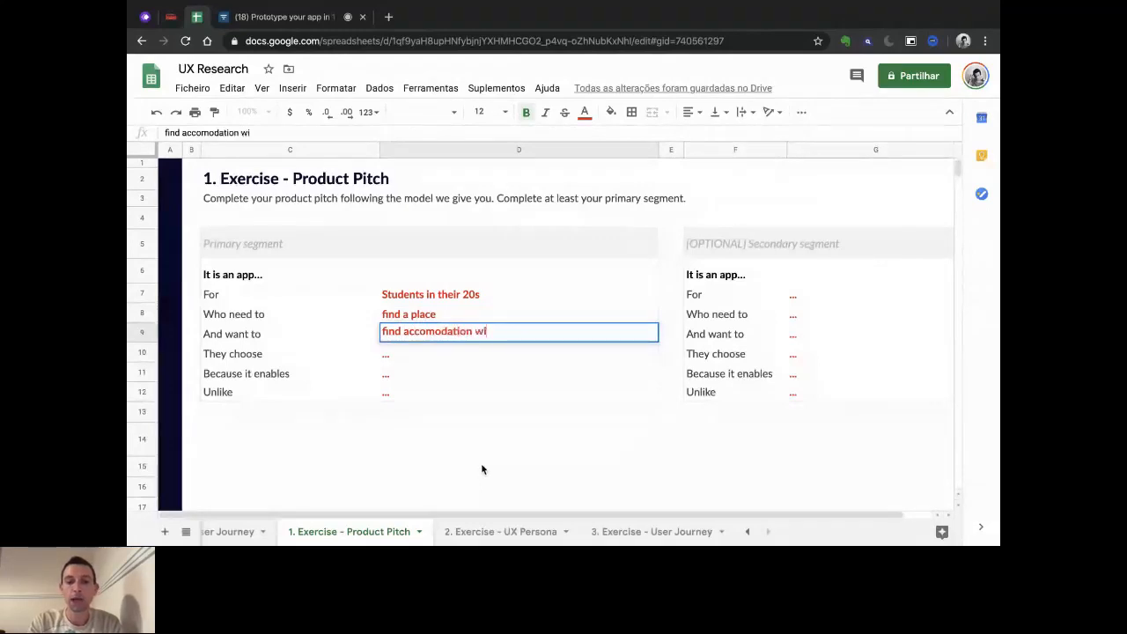
type("thout ")
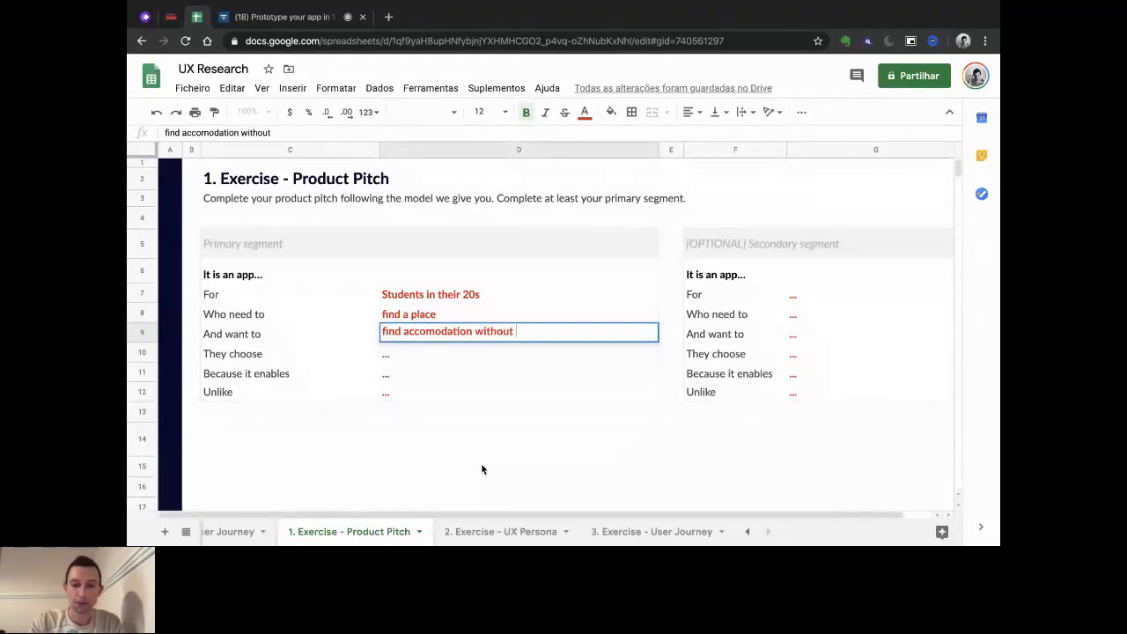
type("killing thei")
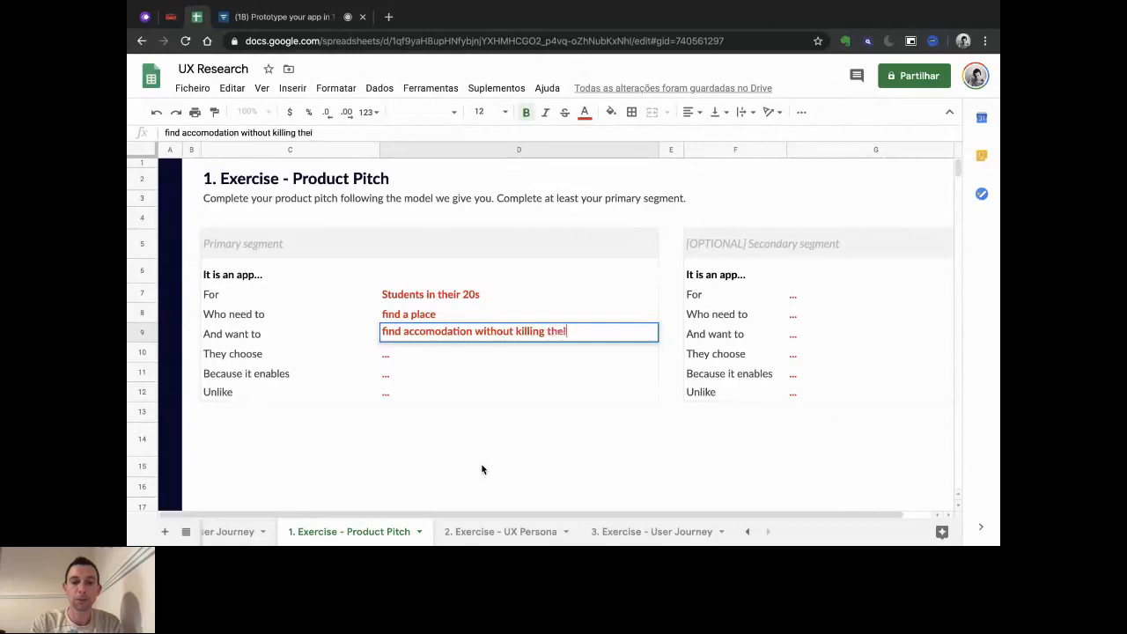
type("r budhet")
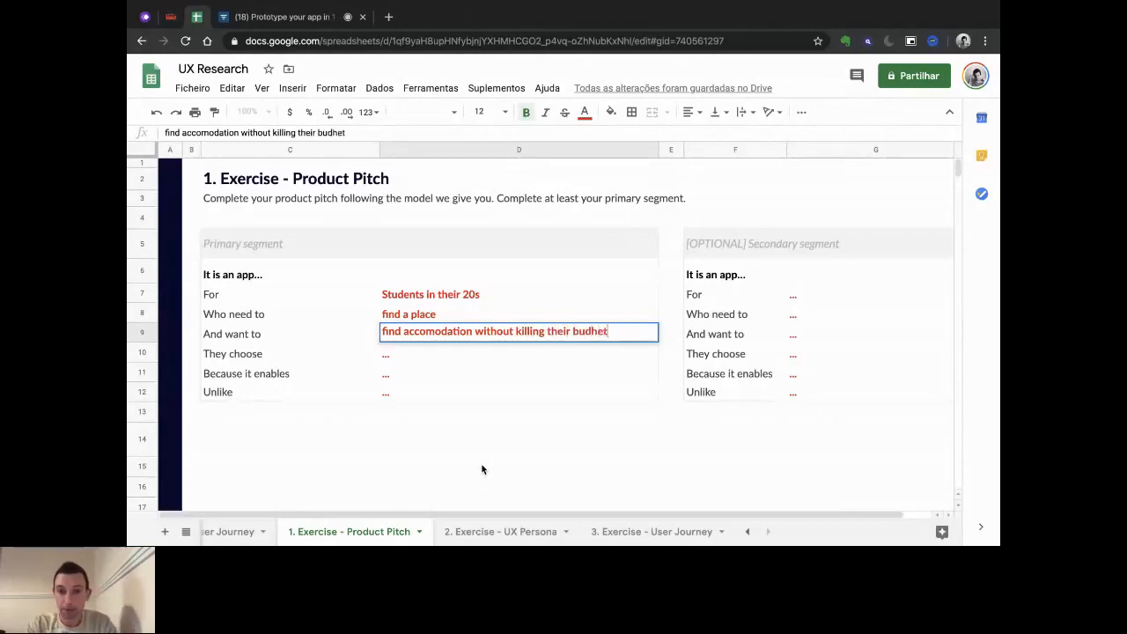
key("BackSpace")
key("BackSpace")
key("BackSpace")
type("get")
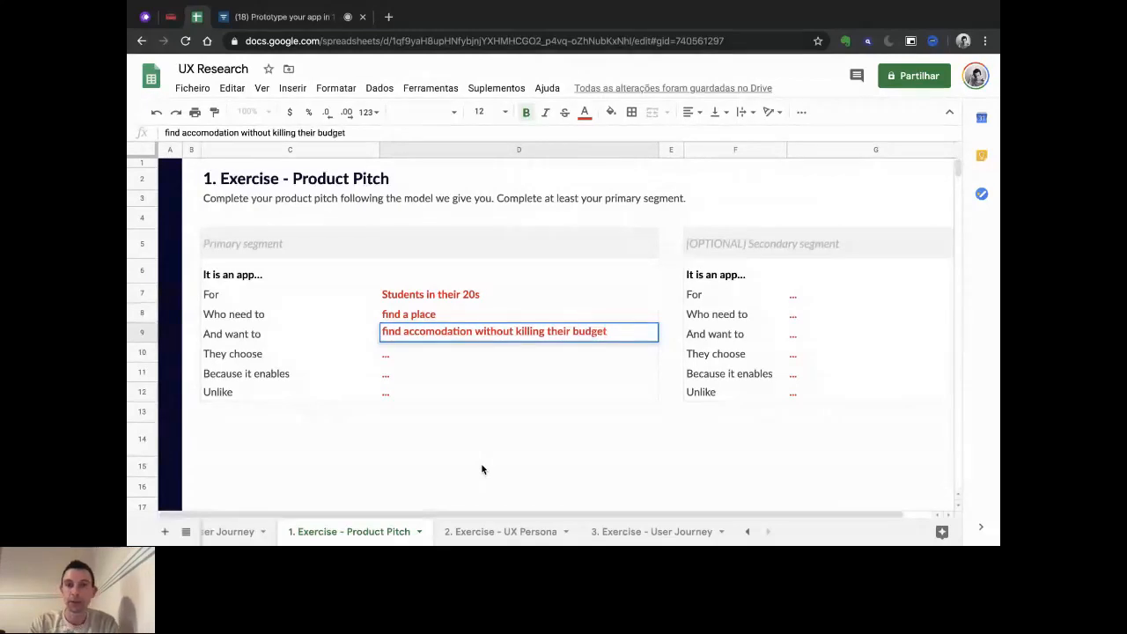
key("Return")
Fill in the primary segment's "They choose" row with "Airbnb" and "Because it enables" with "find a cheaper place to stay than hotels".
type("Airbnb")
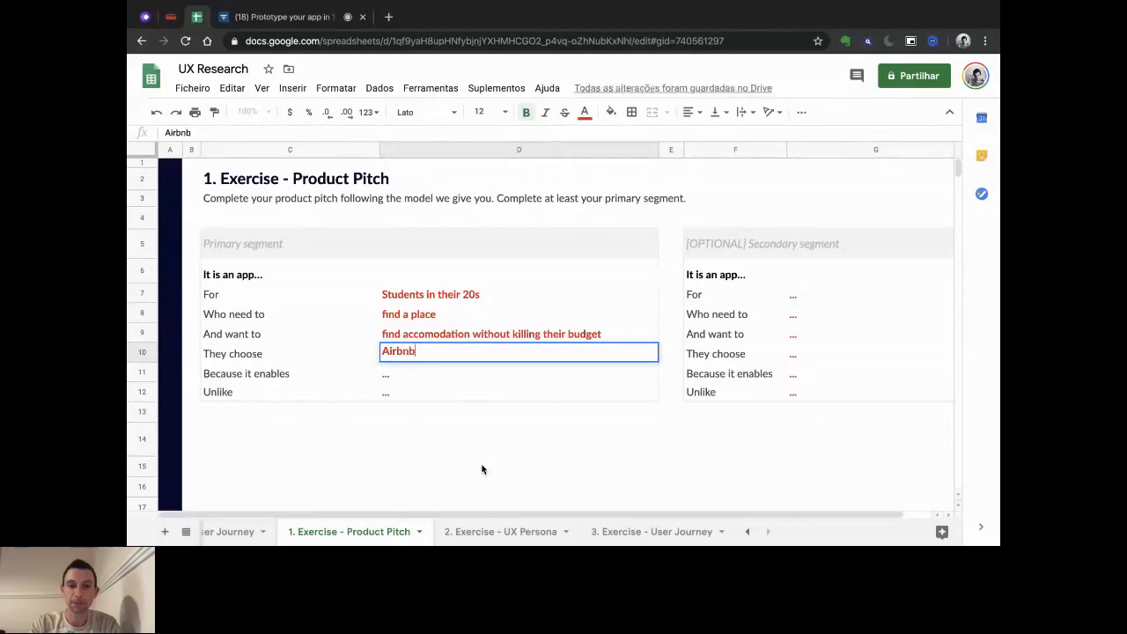
key("Return")
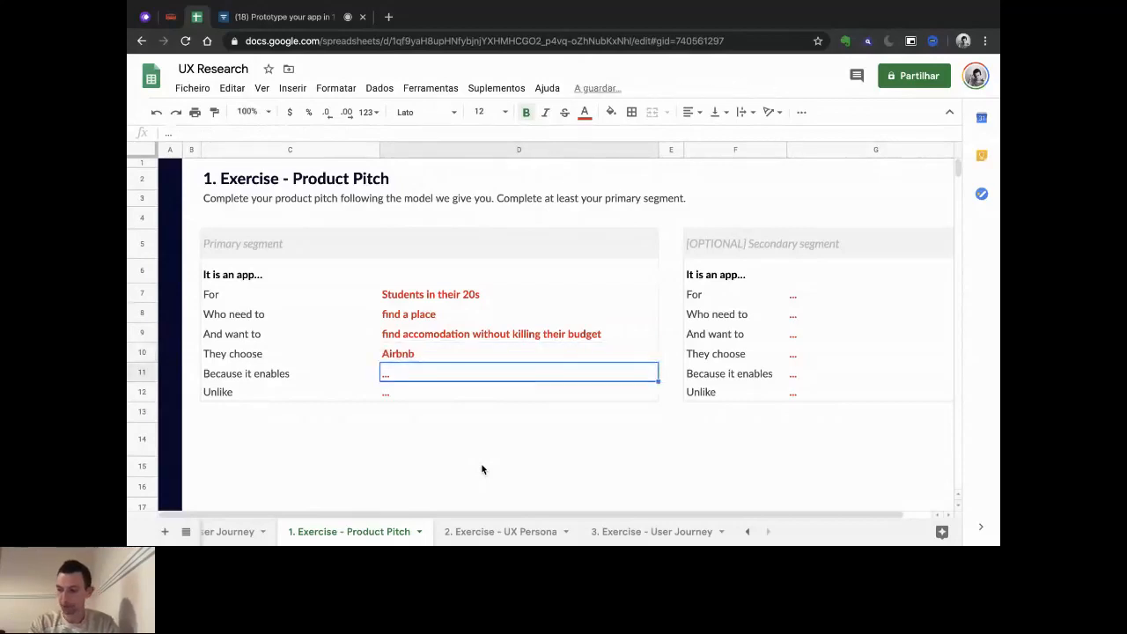
type("find")
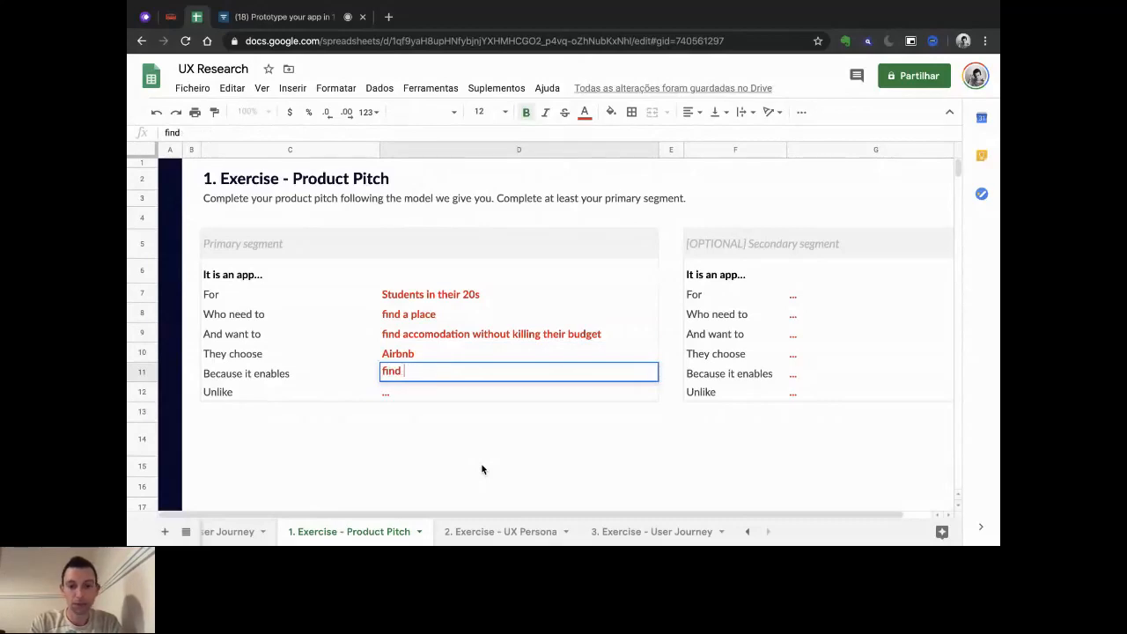
type(" a che")
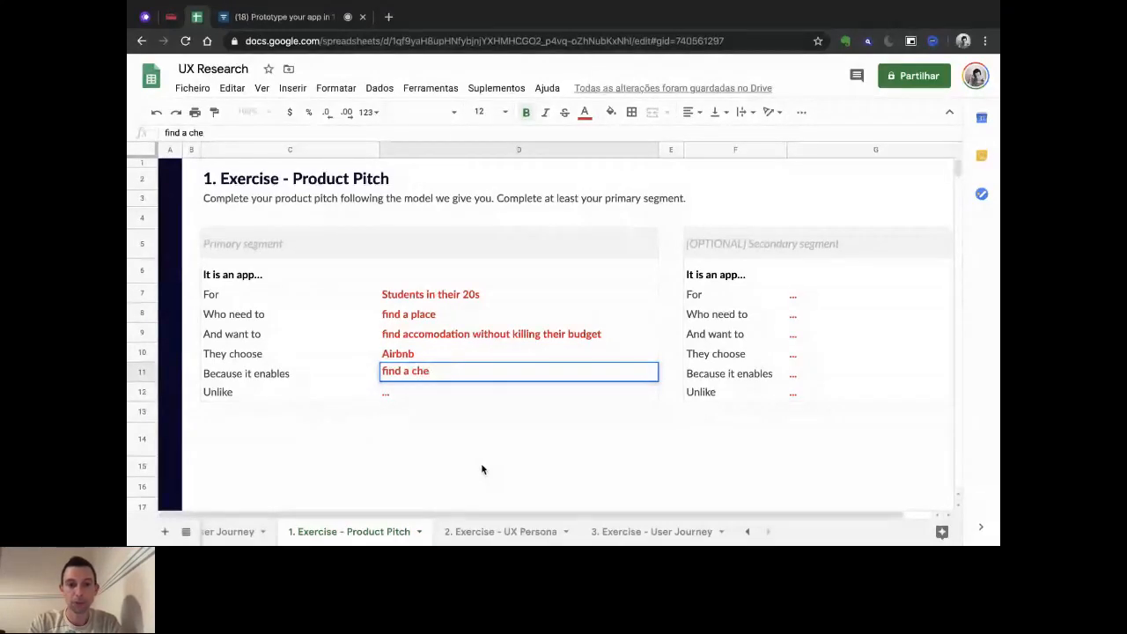
type("a")
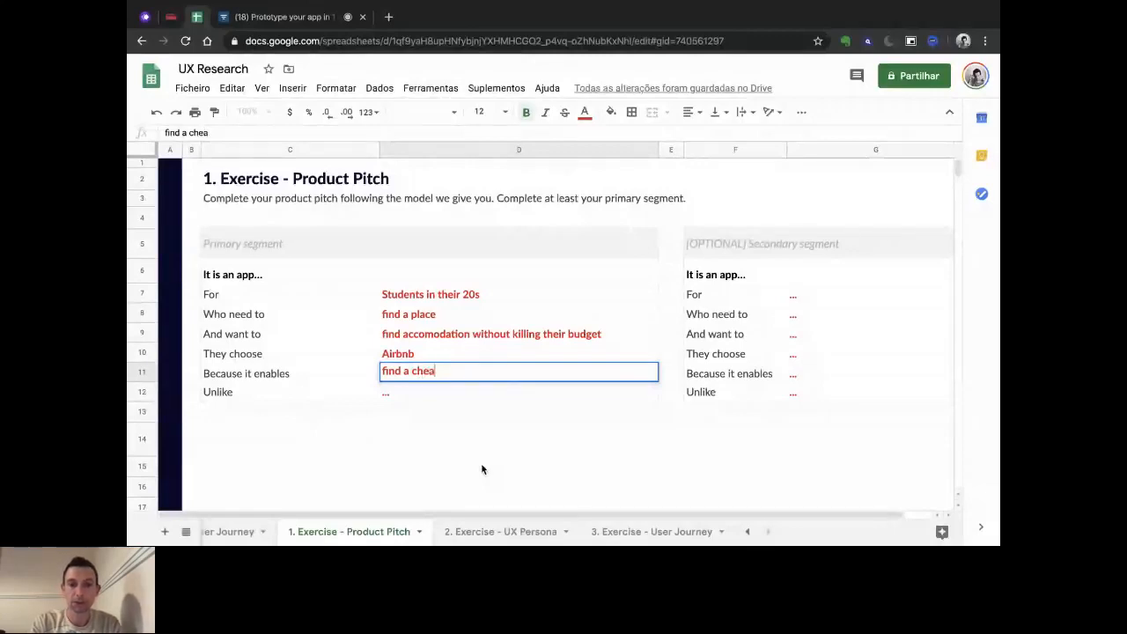
type("per place to stay than hot")
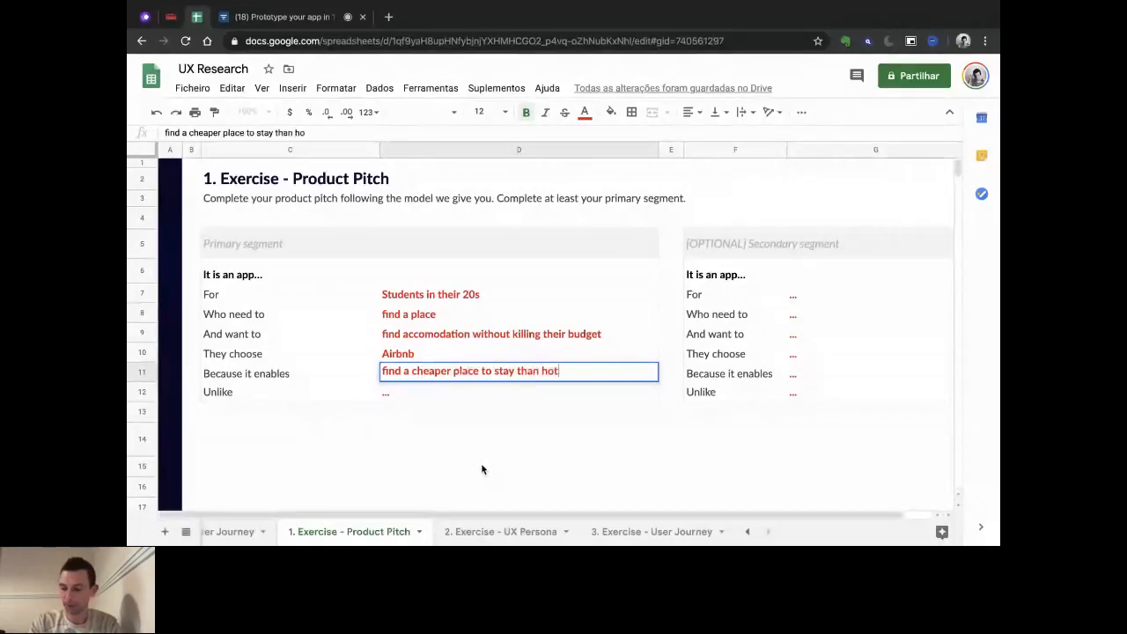
type("els")
key("Return")
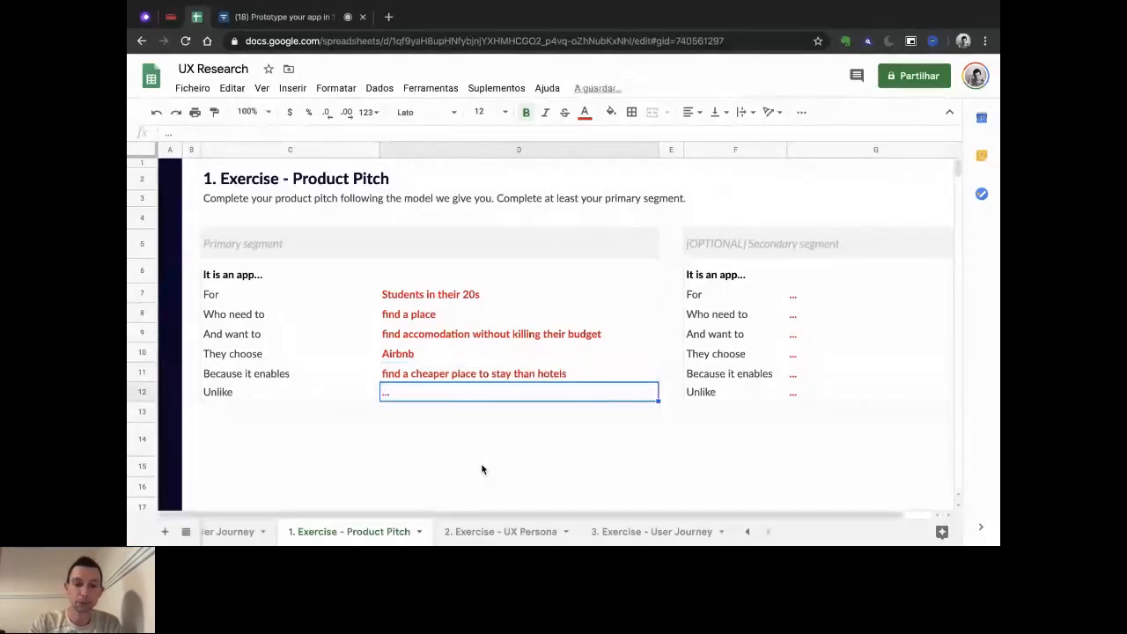
Fill in the primary segment's "Unlike" row with "booking.com".
type("booking")
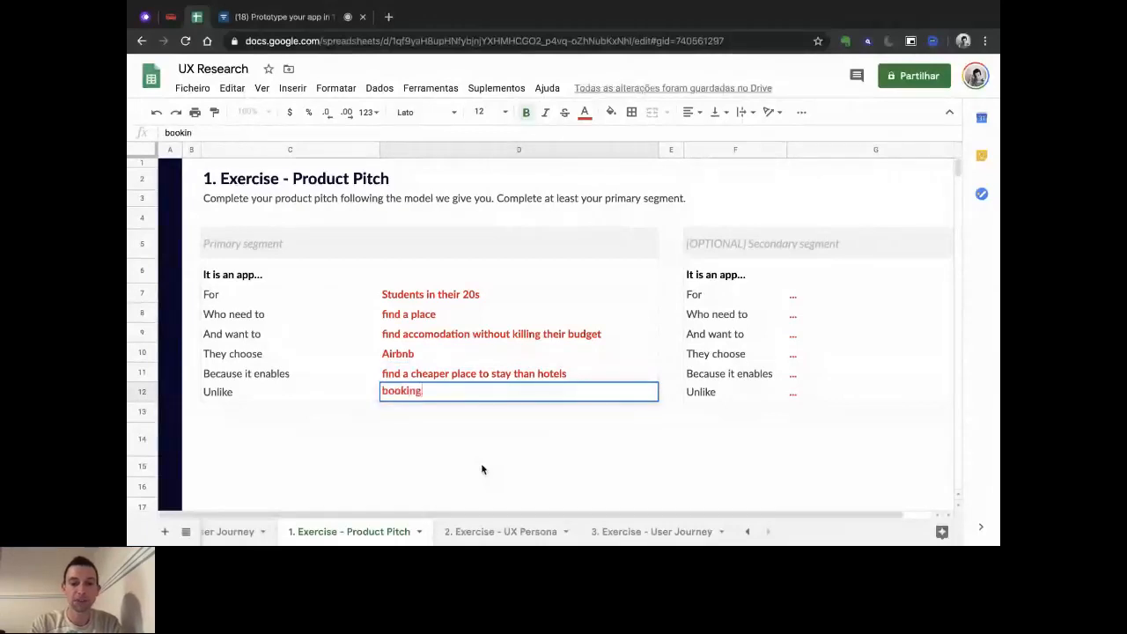
type(".com")
key("Return")
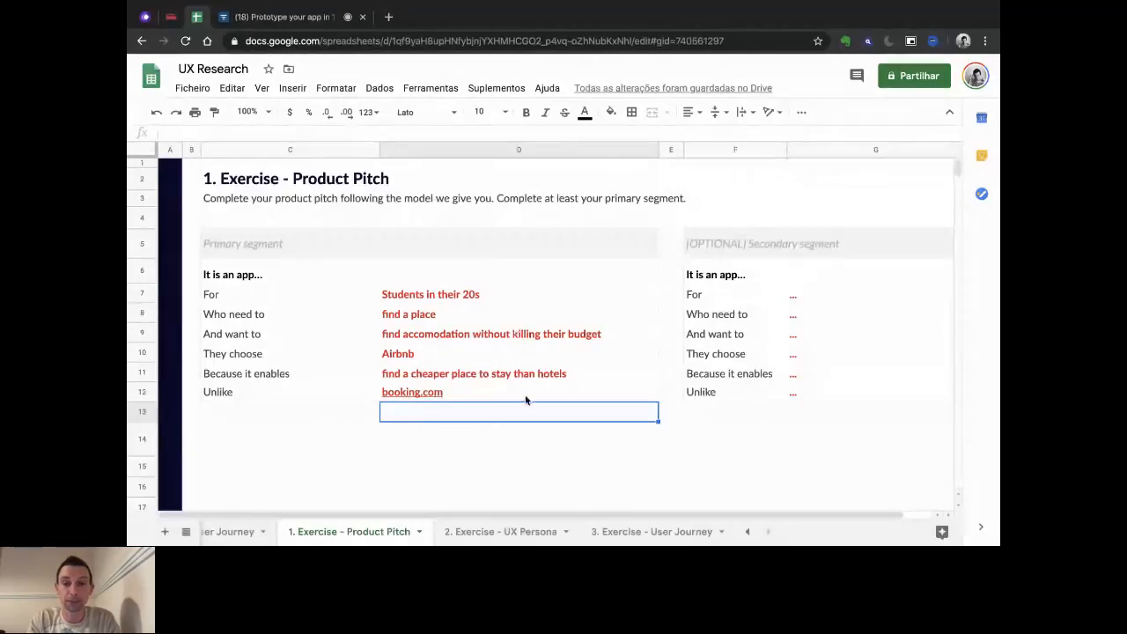
Go to the UX Persona exercise sheet and select the profile picture placeholder.
left_click(496, 533)
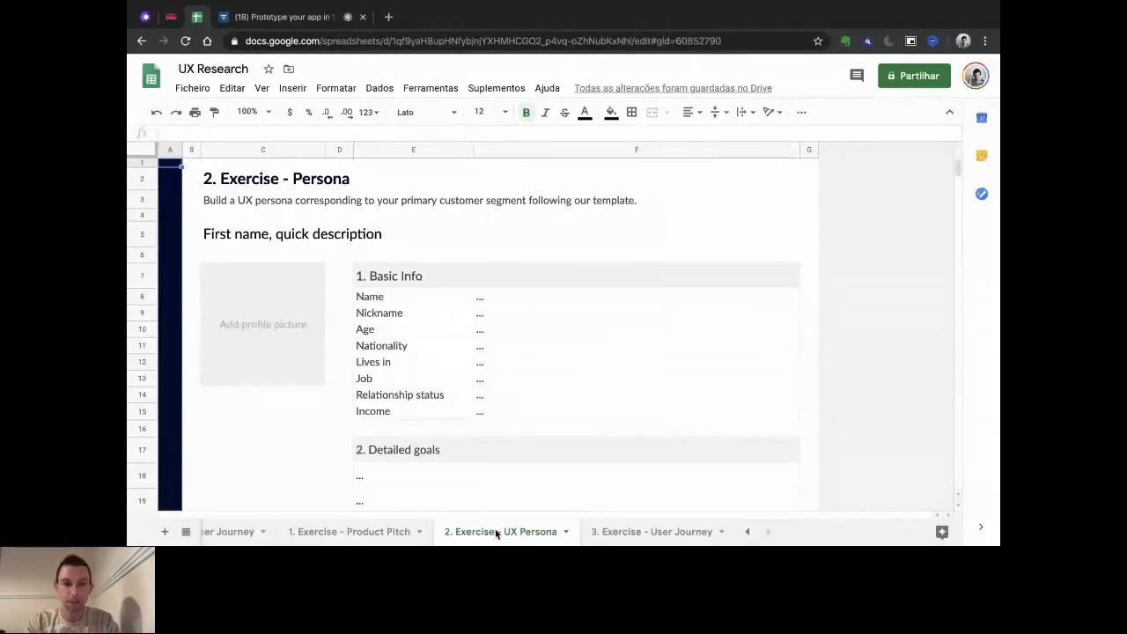
left_click(288, 330)
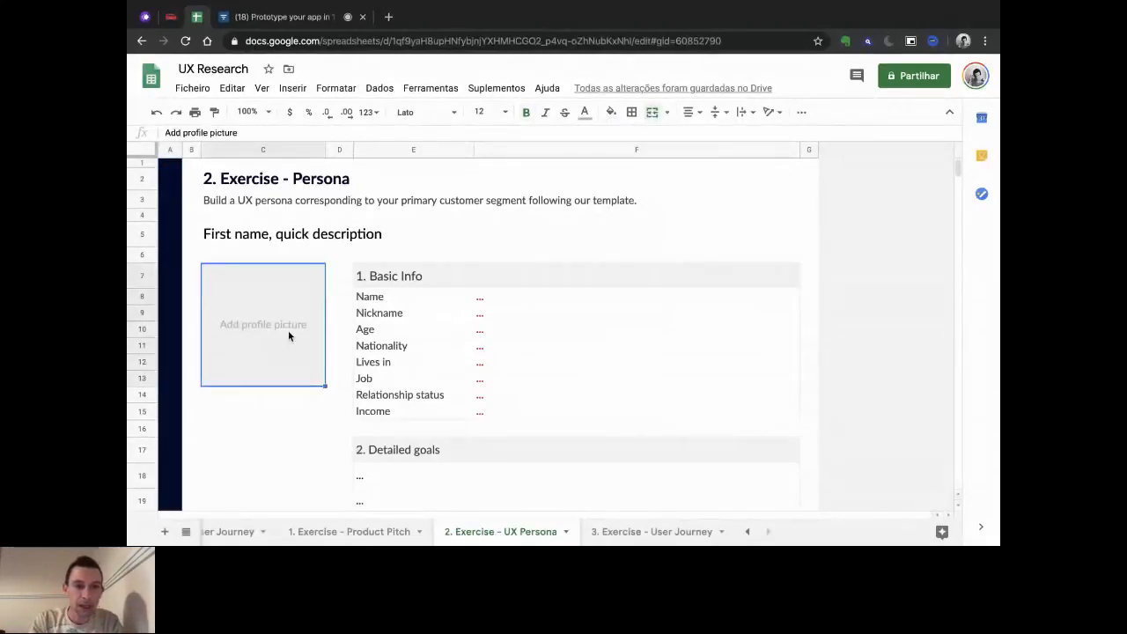
right_click(288, 330)
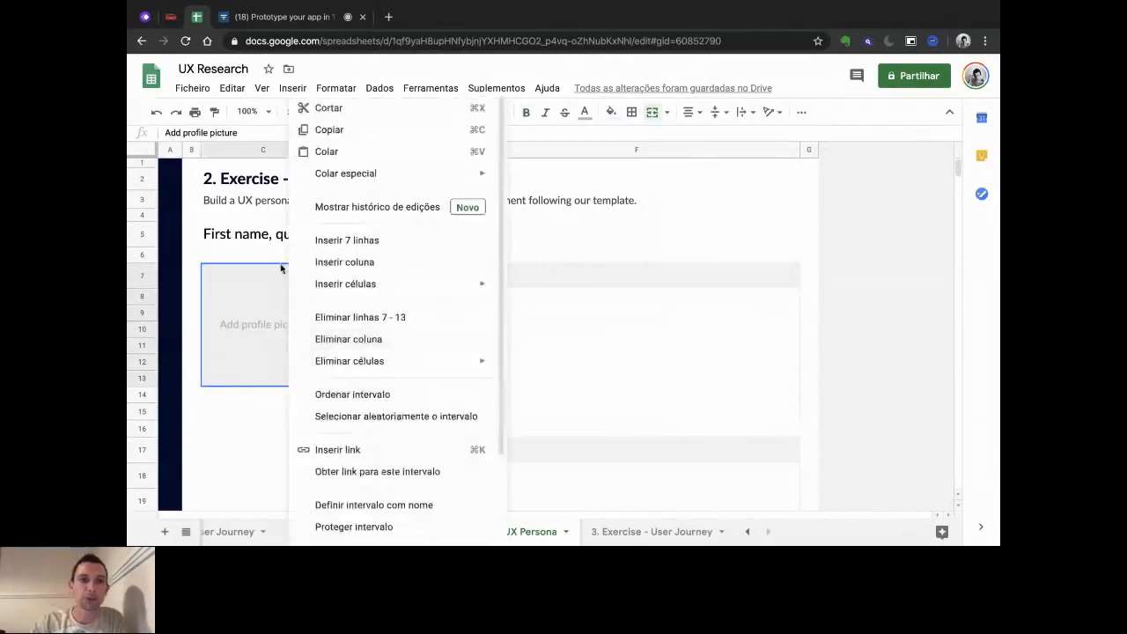
left_click(640, 236)
left_click(271, 282)
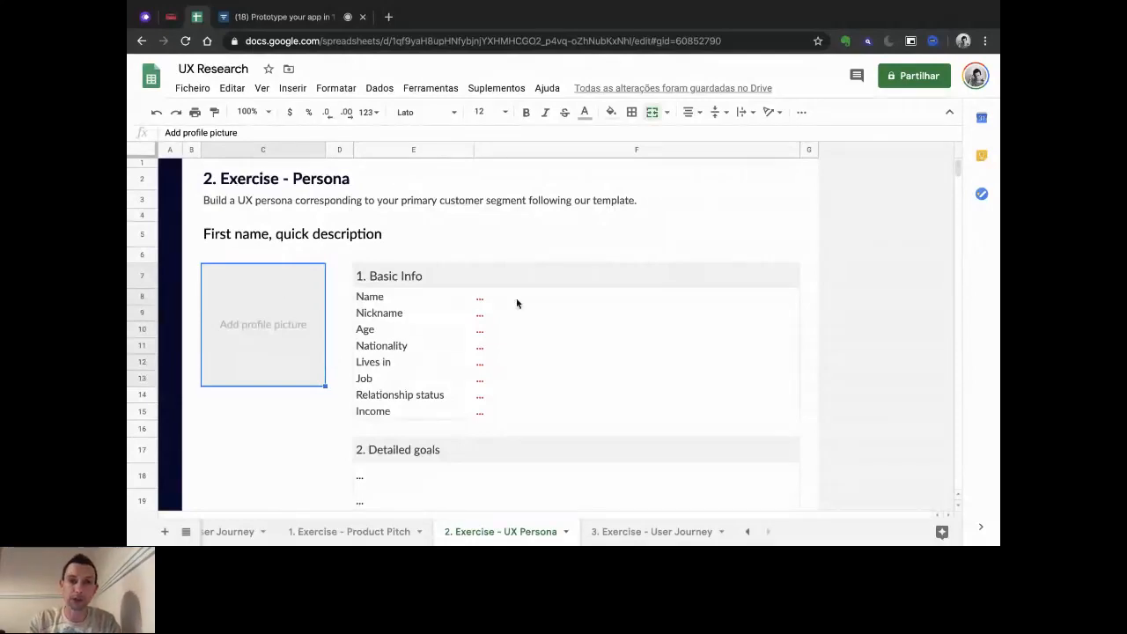
In the persona's Basic Info, fill in the first name and nickname and set the age to 33.
left_click(493, 300)
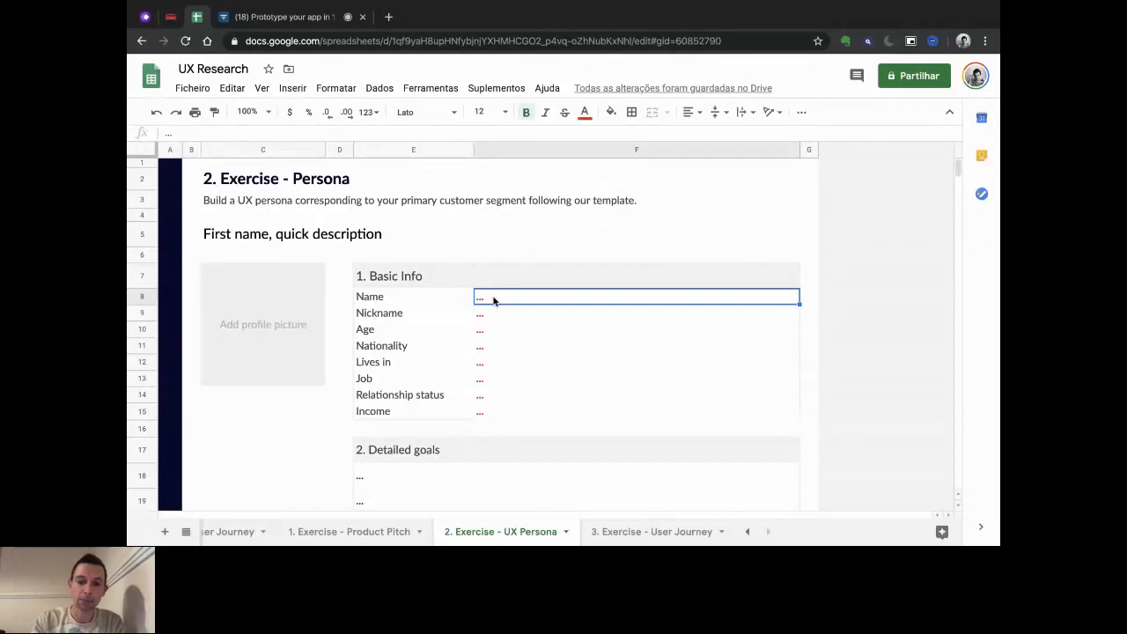
type("Elisa")
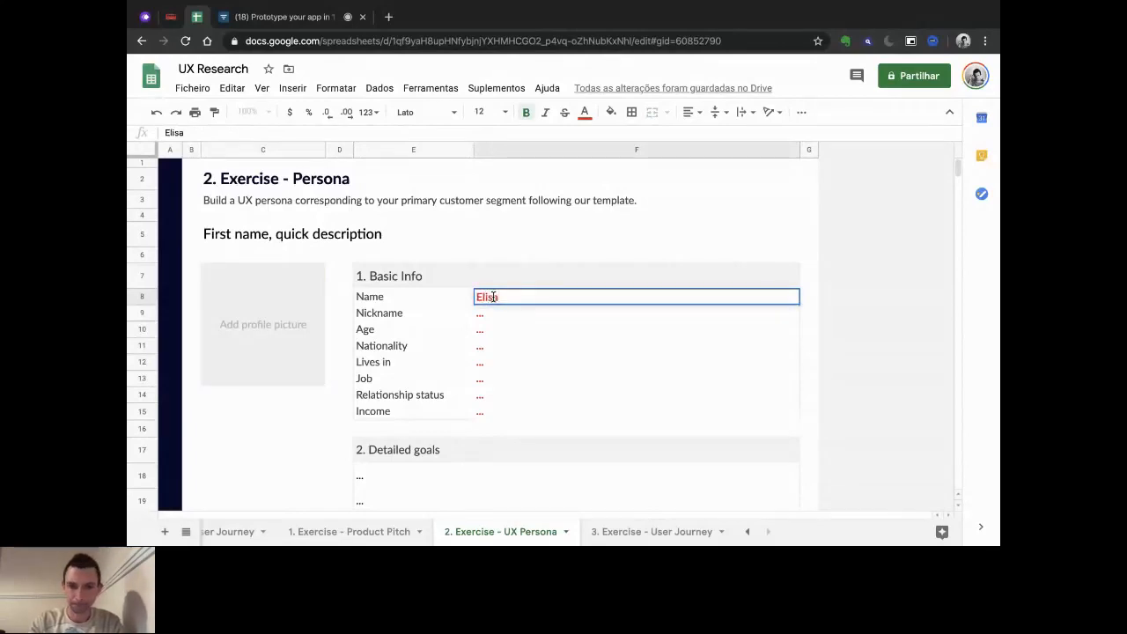
key("Return")
type("Li")
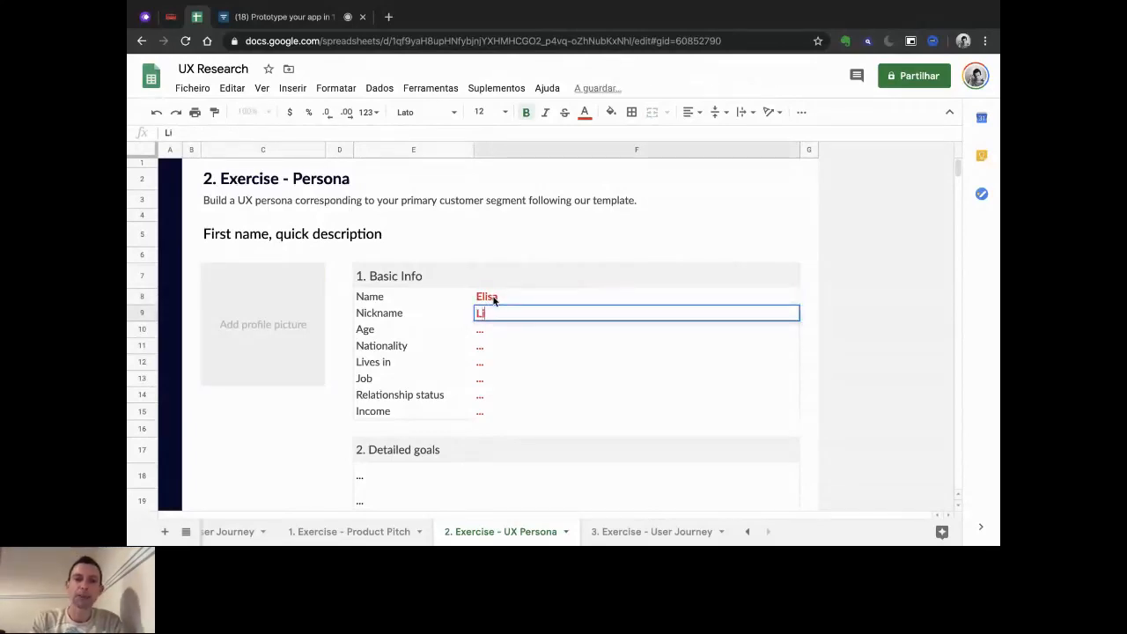
key("Return")
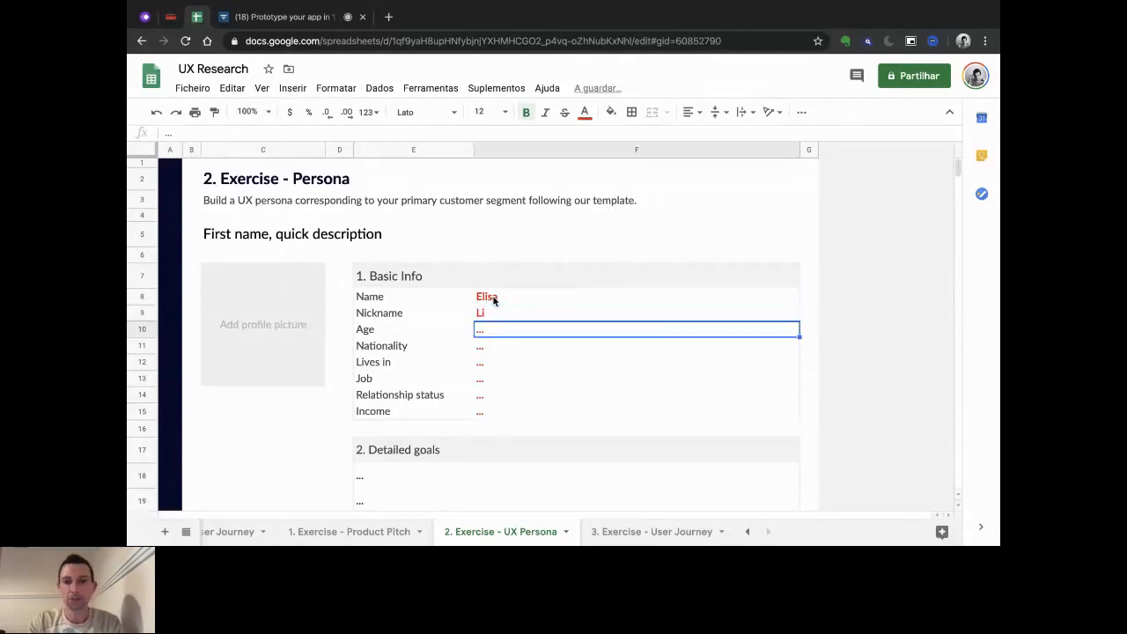
type("33")
key("Return")
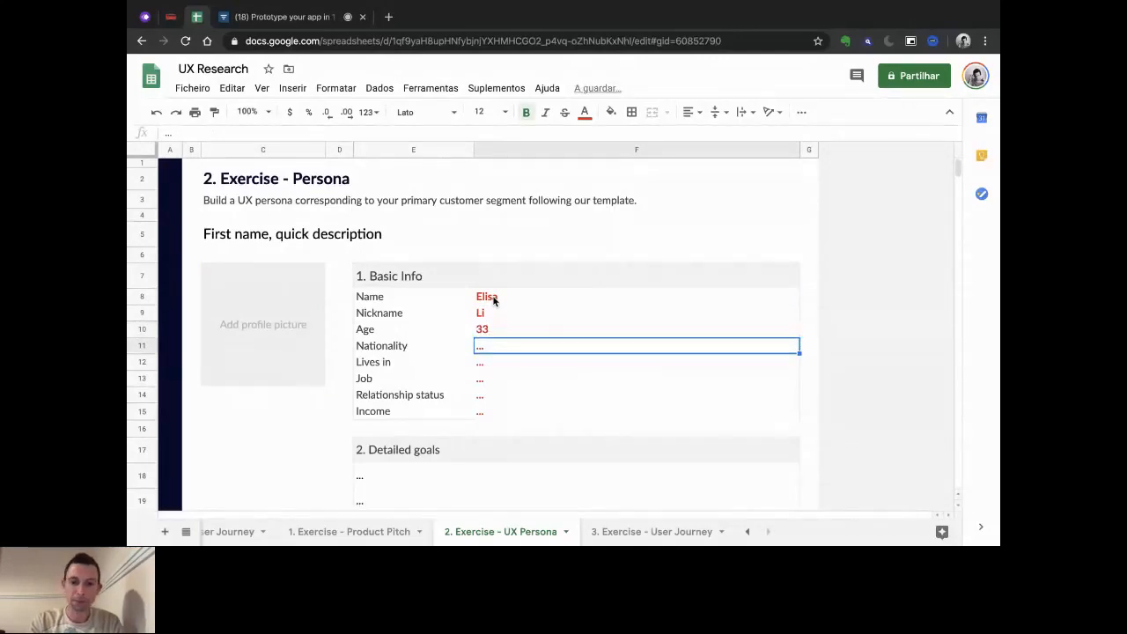
Set the persona's nationality to "Portuguese".
type("Porto, Por")
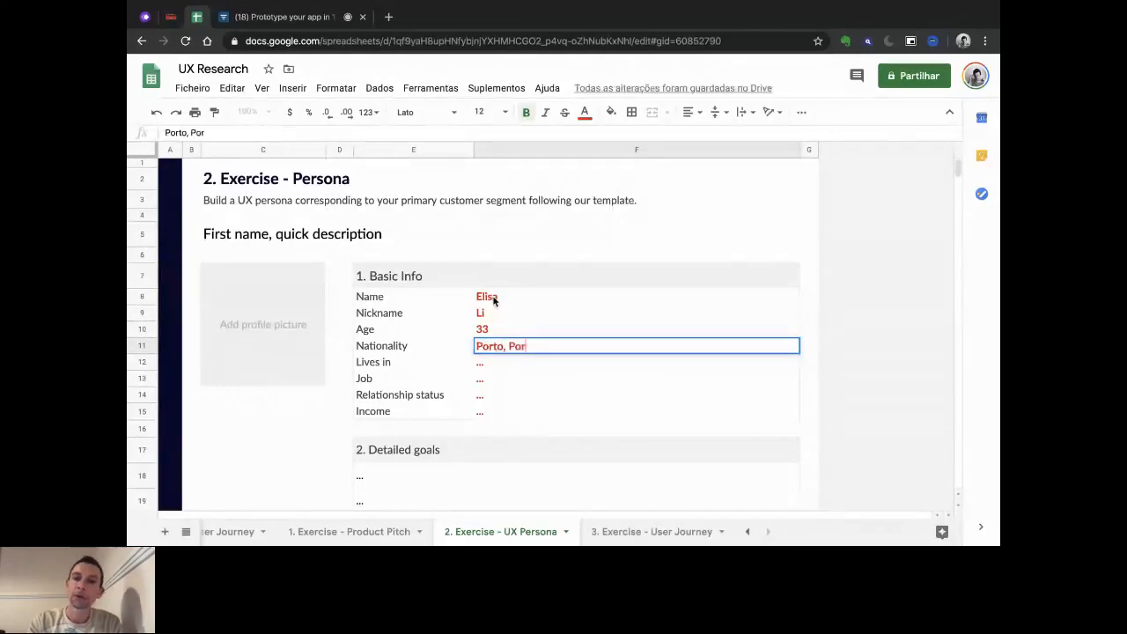
key("BackSpace")
key("BackSpace")
key("BackSpace")
key("BackSpace")
key("BackSpace")
key("BackSpace")
key("BackSpace")
key("BackSpace")
key("BackSpace")
key("BackSpace")
type("Portuguese")
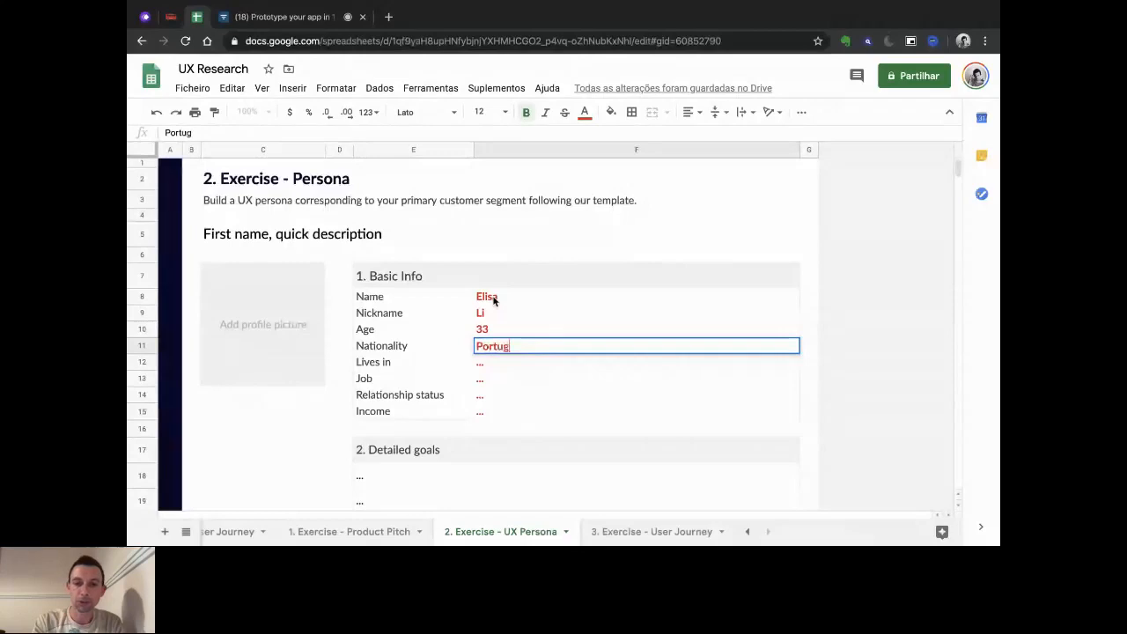
key("Return")
Fill in the persona's "Lives in" row with "Porto, Portugal" and the job with "Graphic Designer".
type("P")
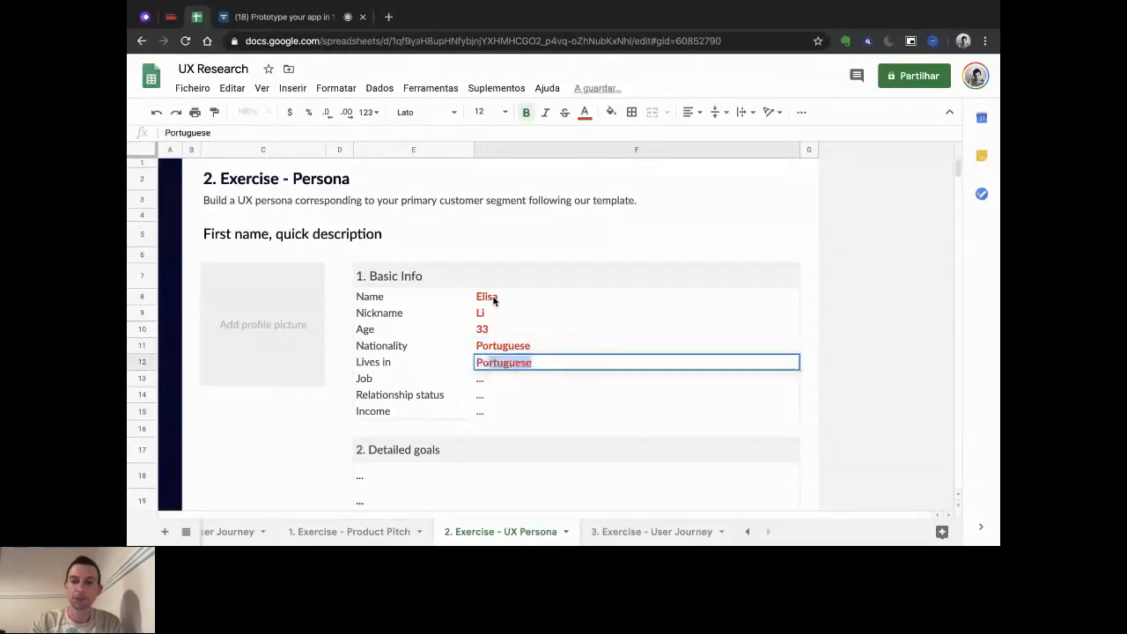
type("orto, Por")
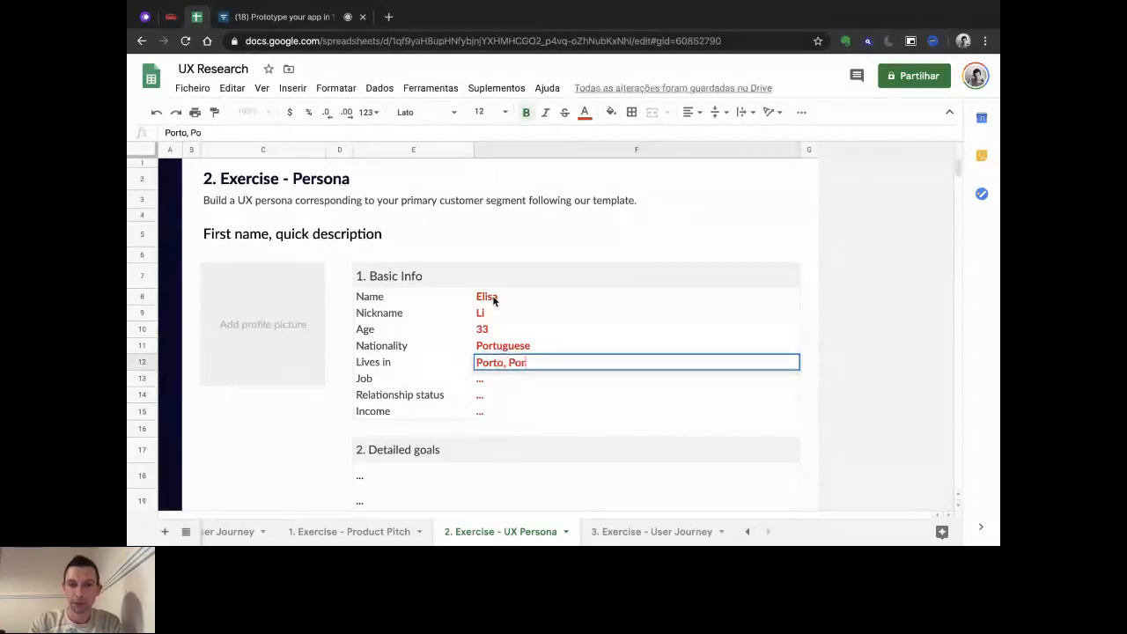
type("tugal")
key("Return")
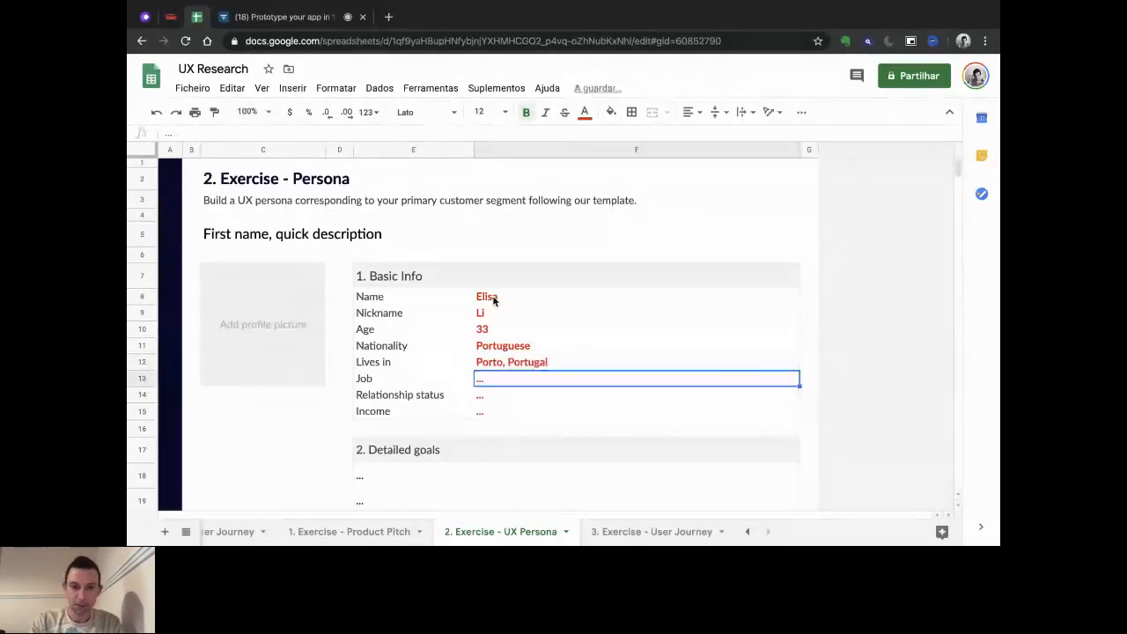
type("Graphi")
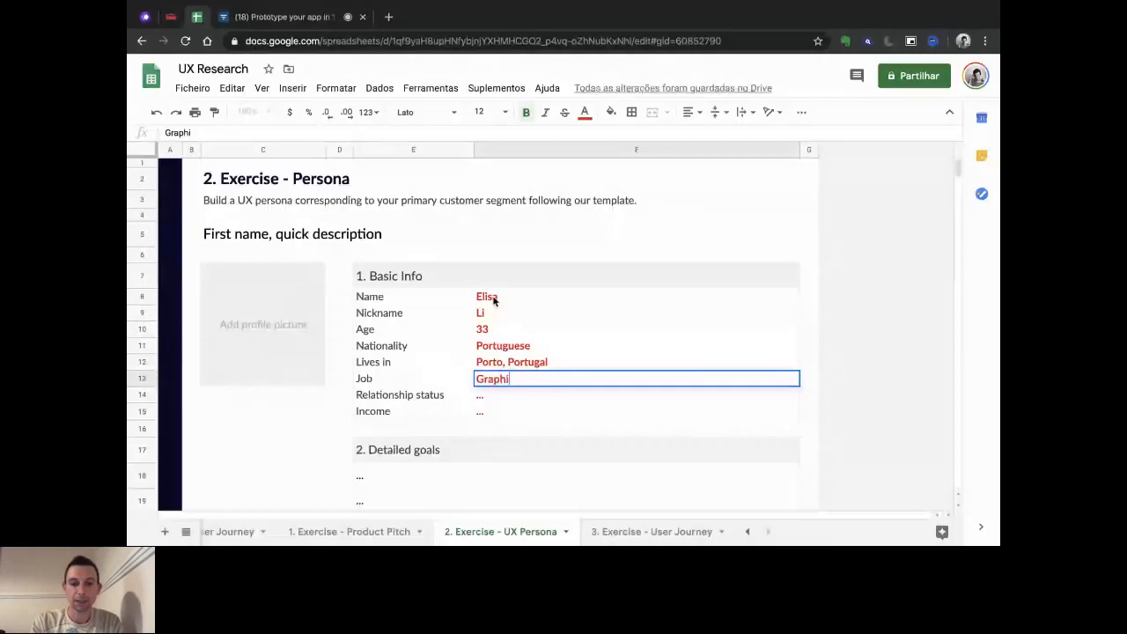
type("c Designer")
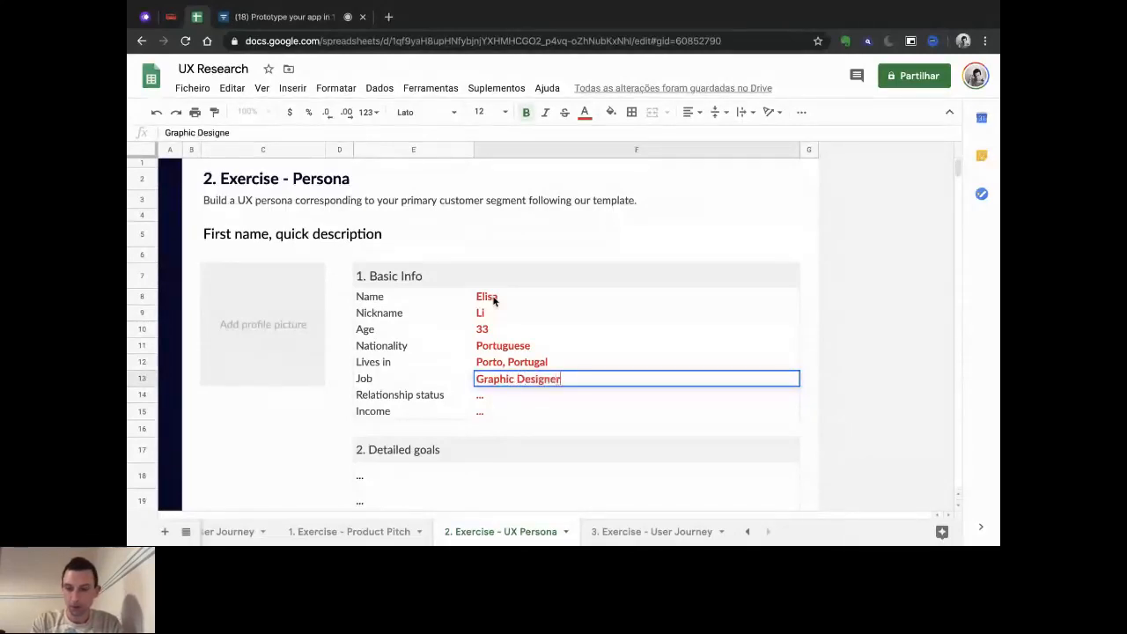
key("Return")
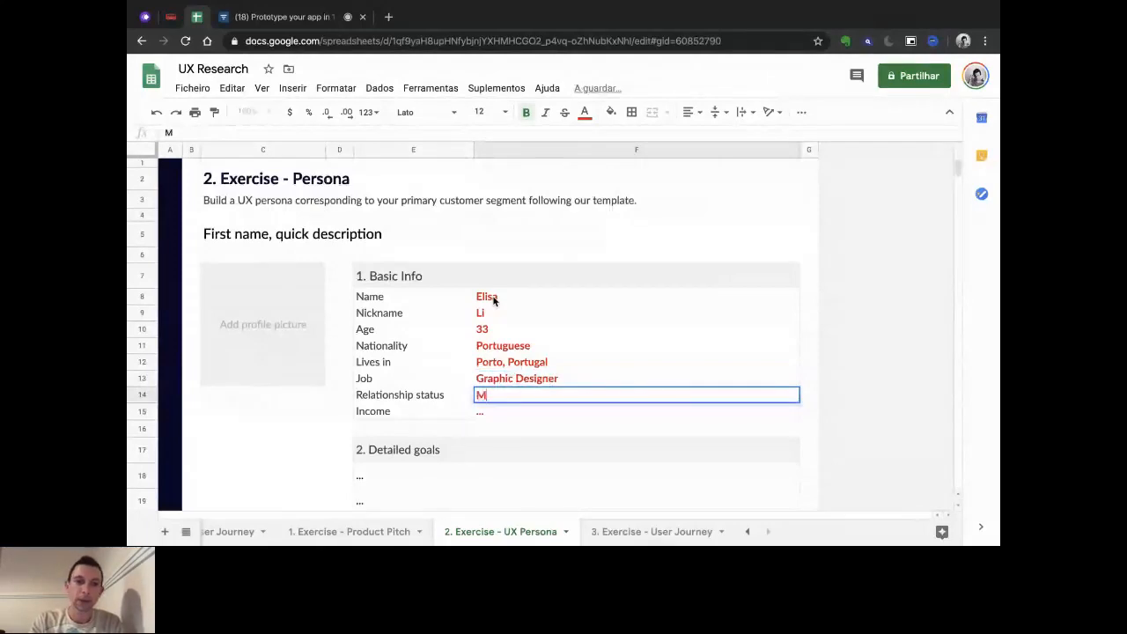
Set the persona's relationship status to "Married" and the income to "reasonable".
type("arried")
key("Return")
type("reasonab")
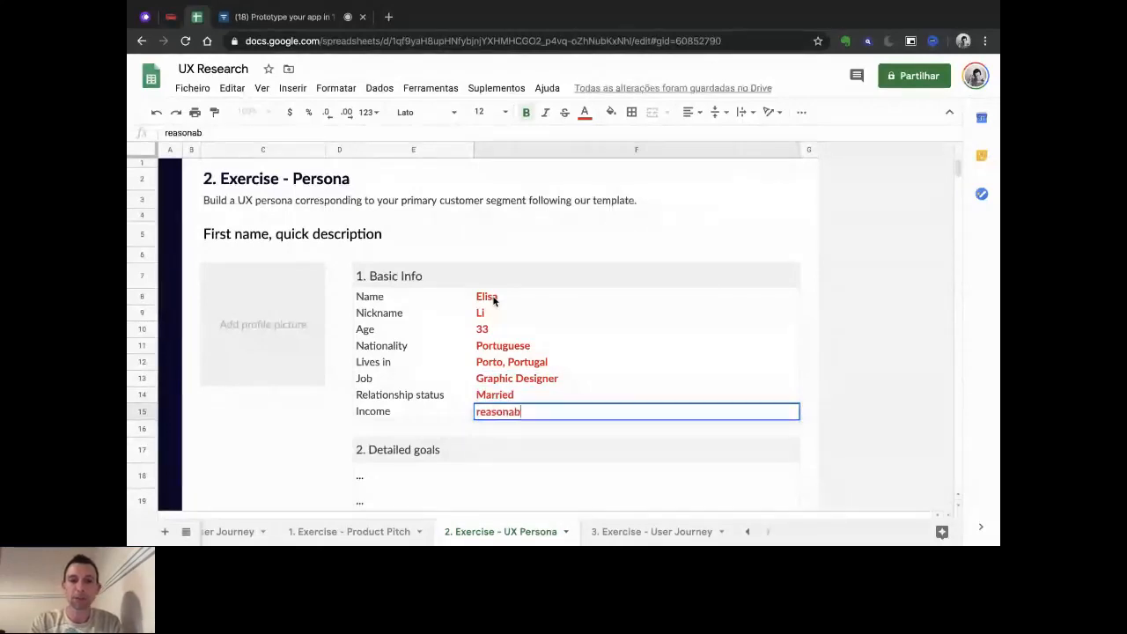
type("le")
key("Return")
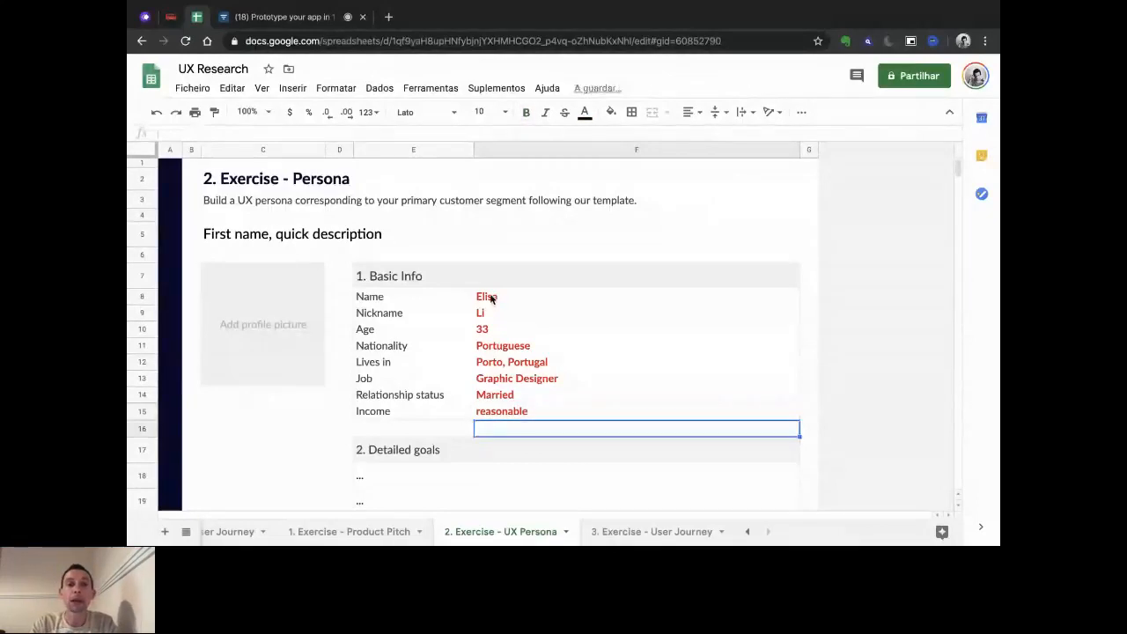
Enter "She doesn't want to go to crowded turistic areas" as the persona's first detailed goal.
scroll(491, 299, "down", 3)
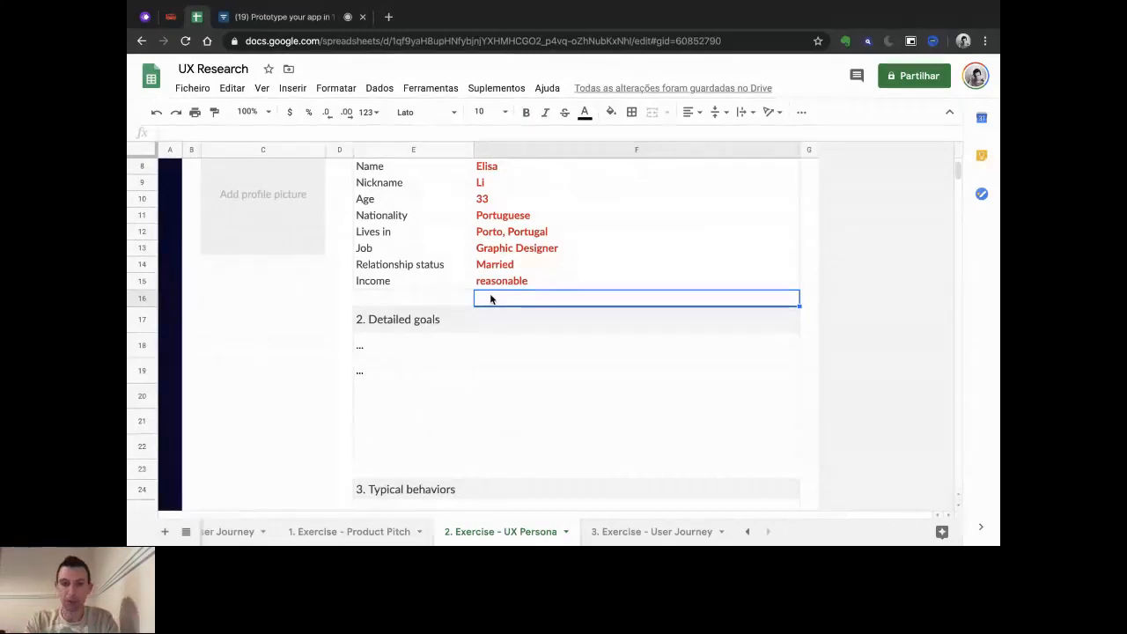
left_click(383, 349)
type("She doesn't want to go to crowe")
key("BackSpace")
type("ded turistic areas")
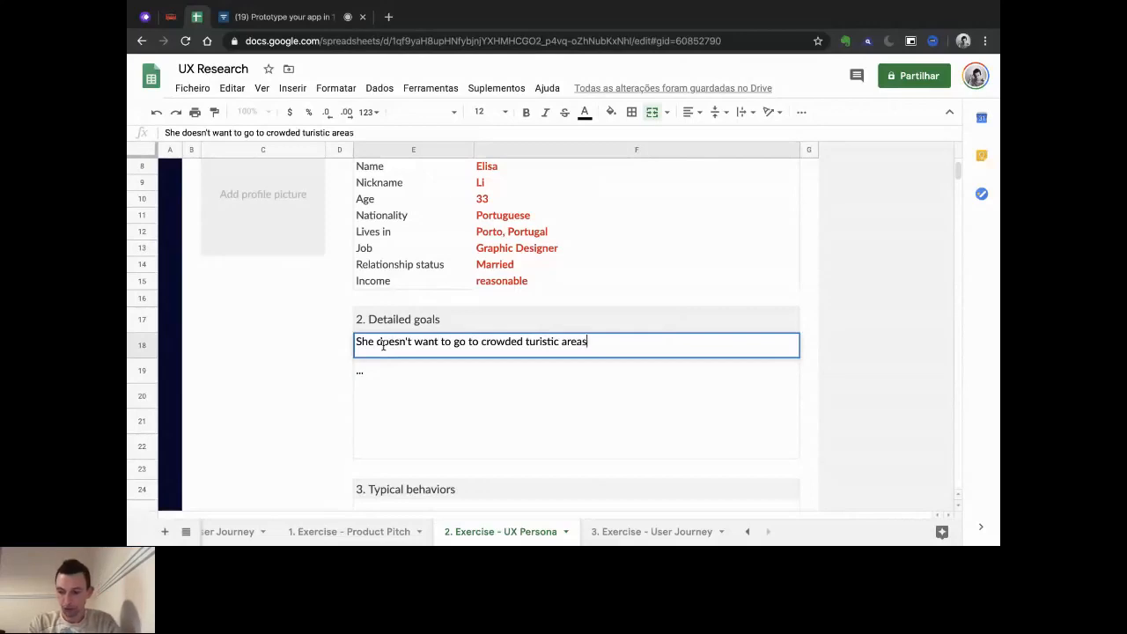
key("Return")
Enter "She wants sleep in genuine houses" as the persona's second detailed goal.
type("S")
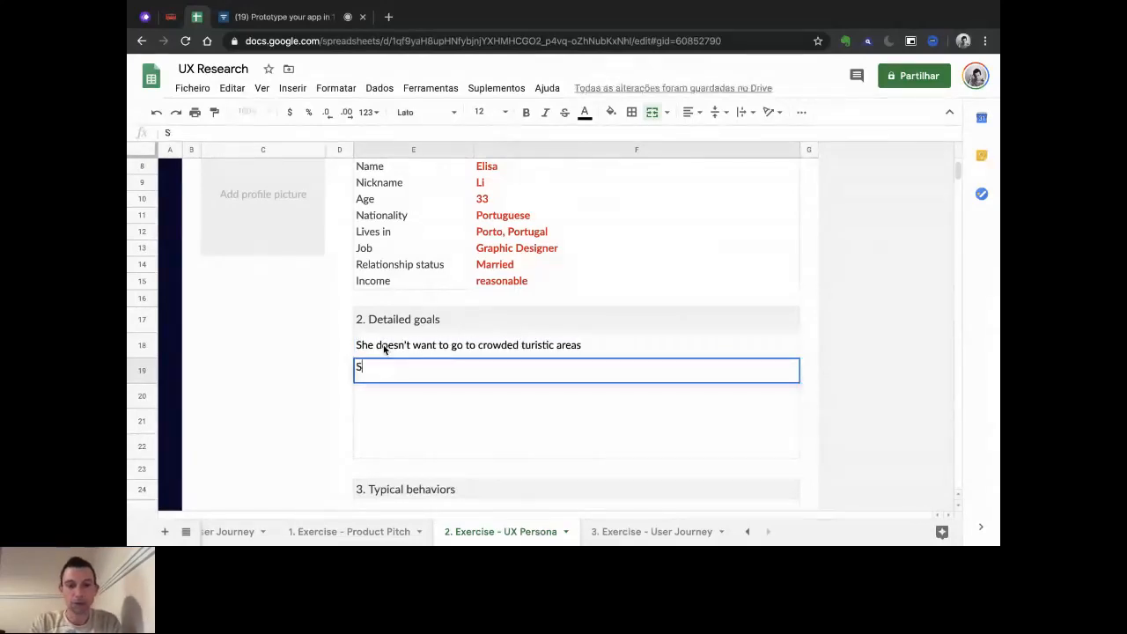
type("he wants slep")
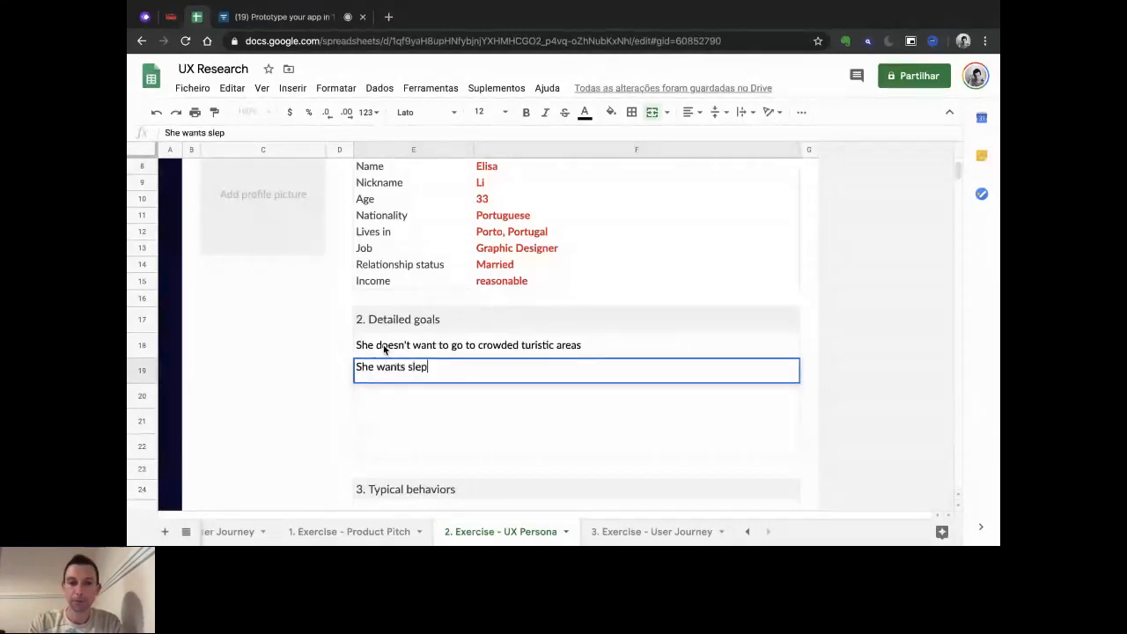
key("BackSpace")
type("ep in ")
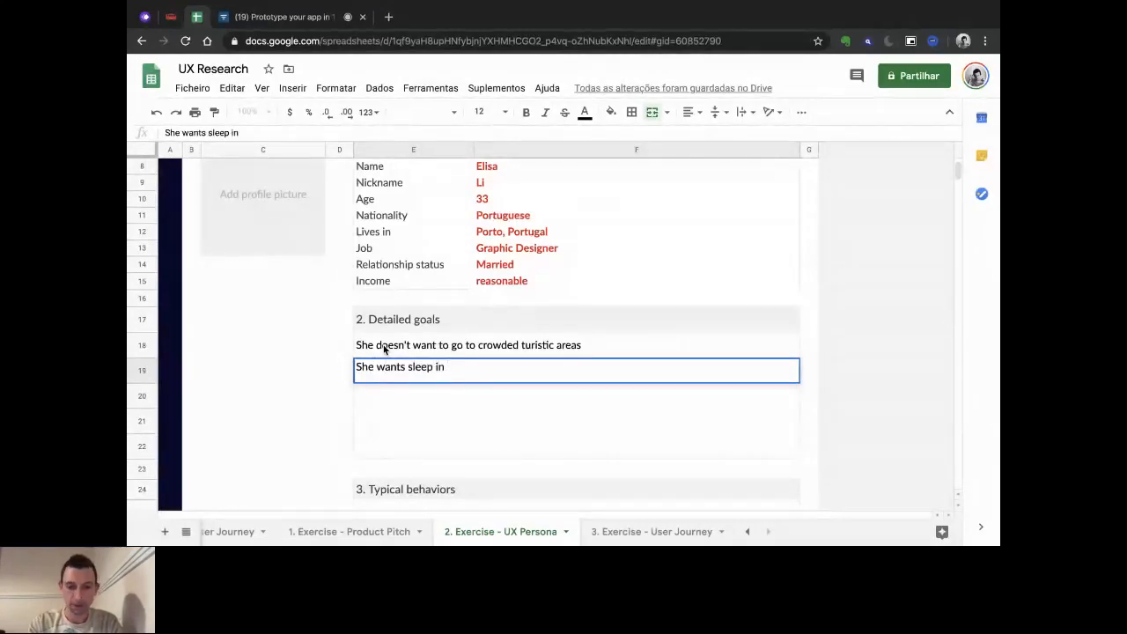
type("genuin")
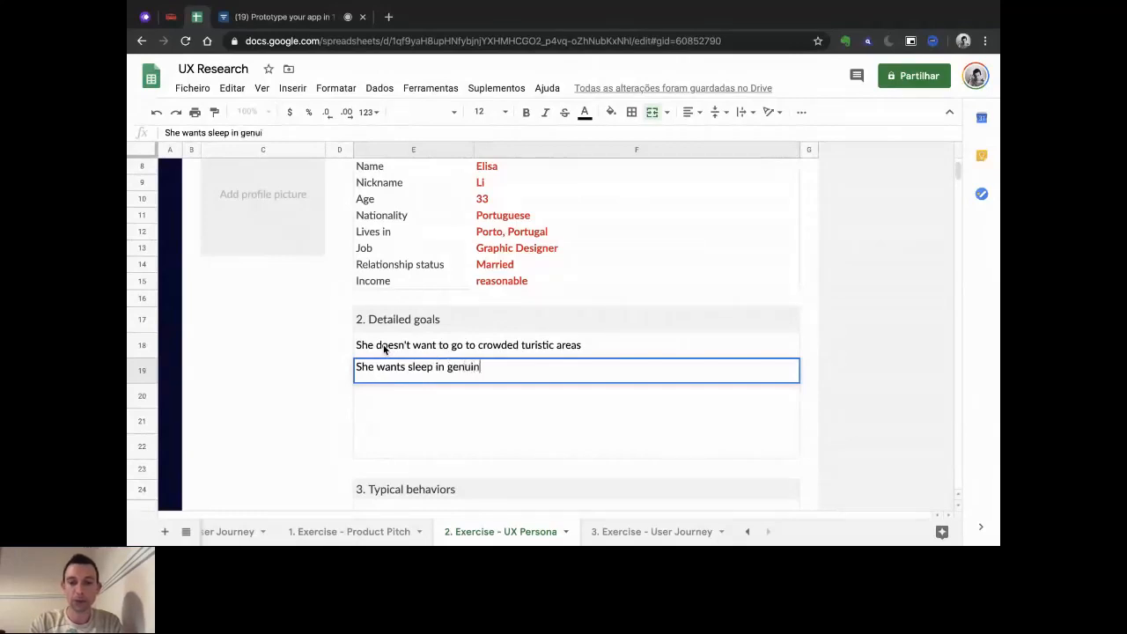
type("e houses")
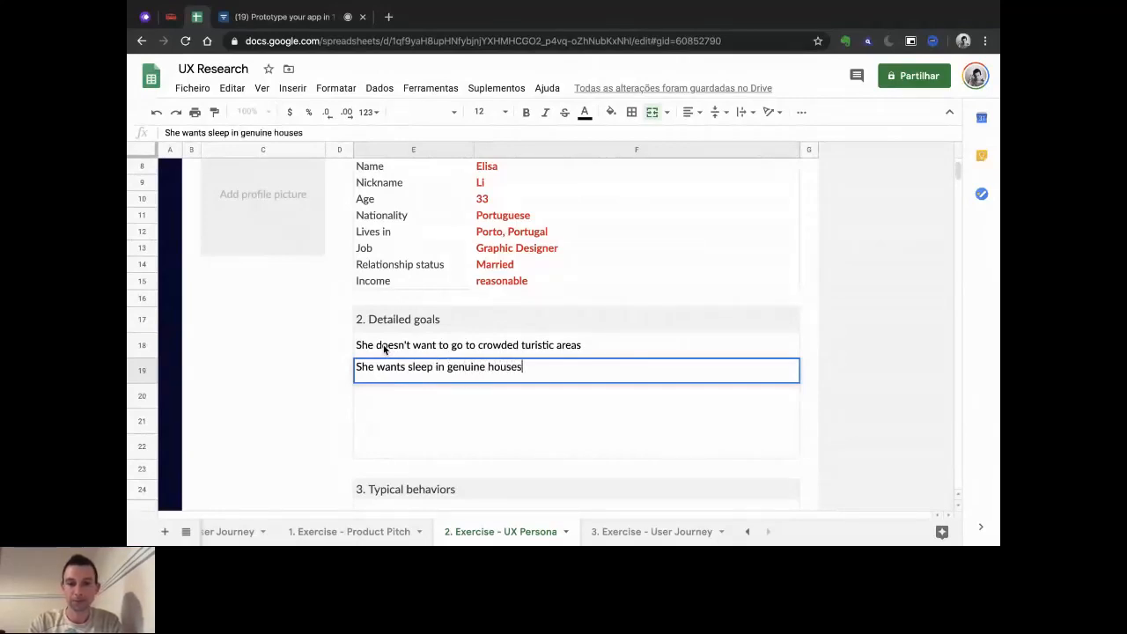
key("Return")
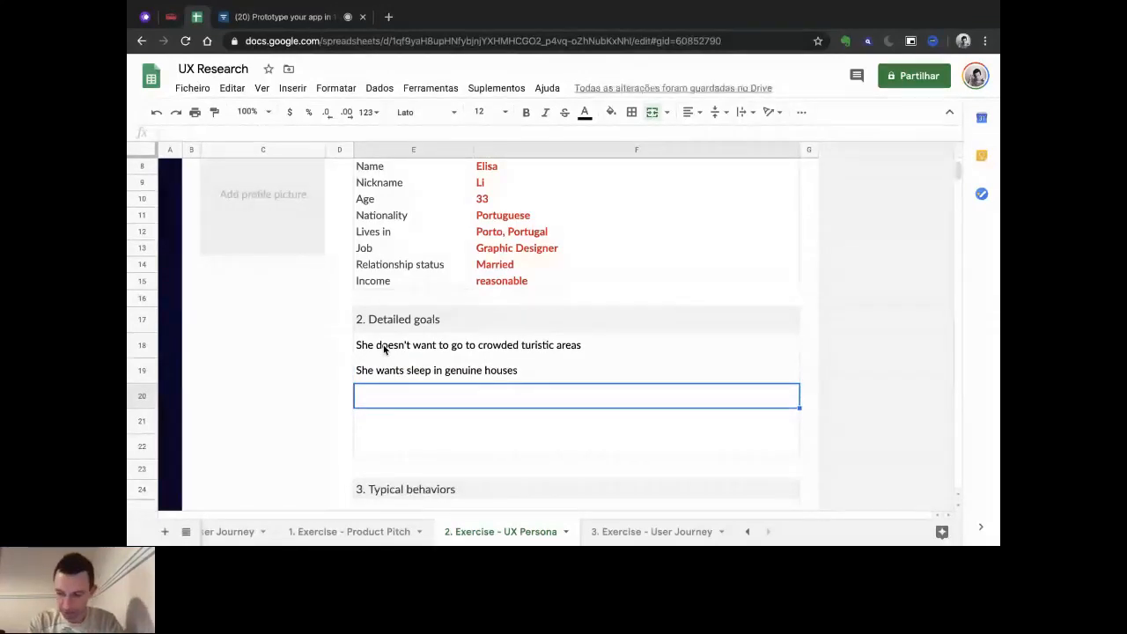
Enter "She wants to find hidden gems in the city" as the persona's third detailed goal.
type("She")
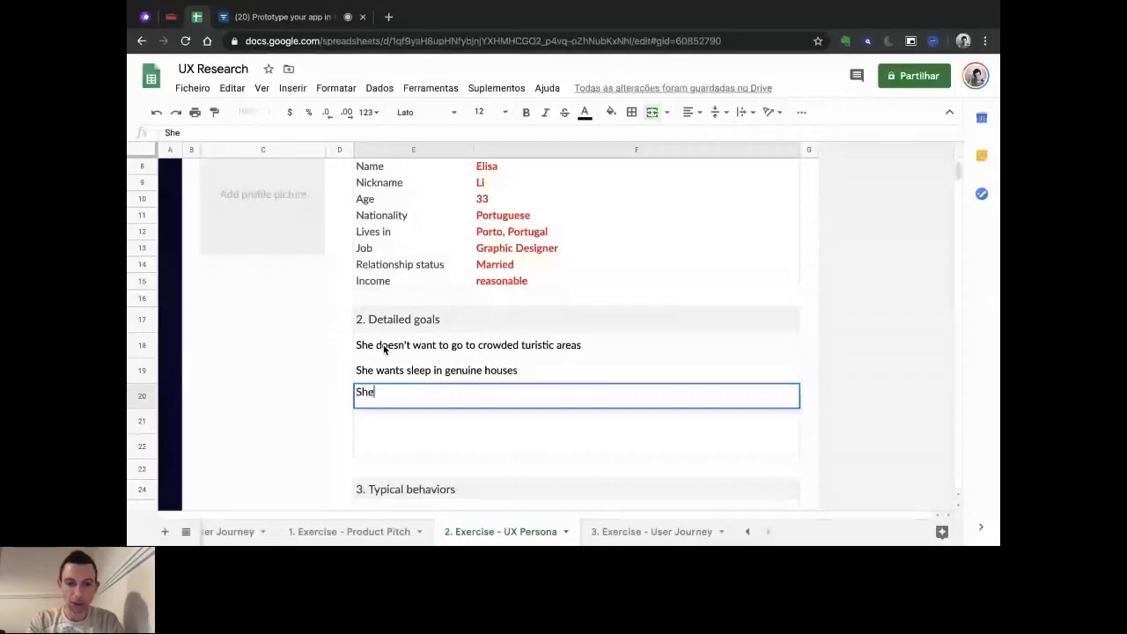
type(" wants to fu")
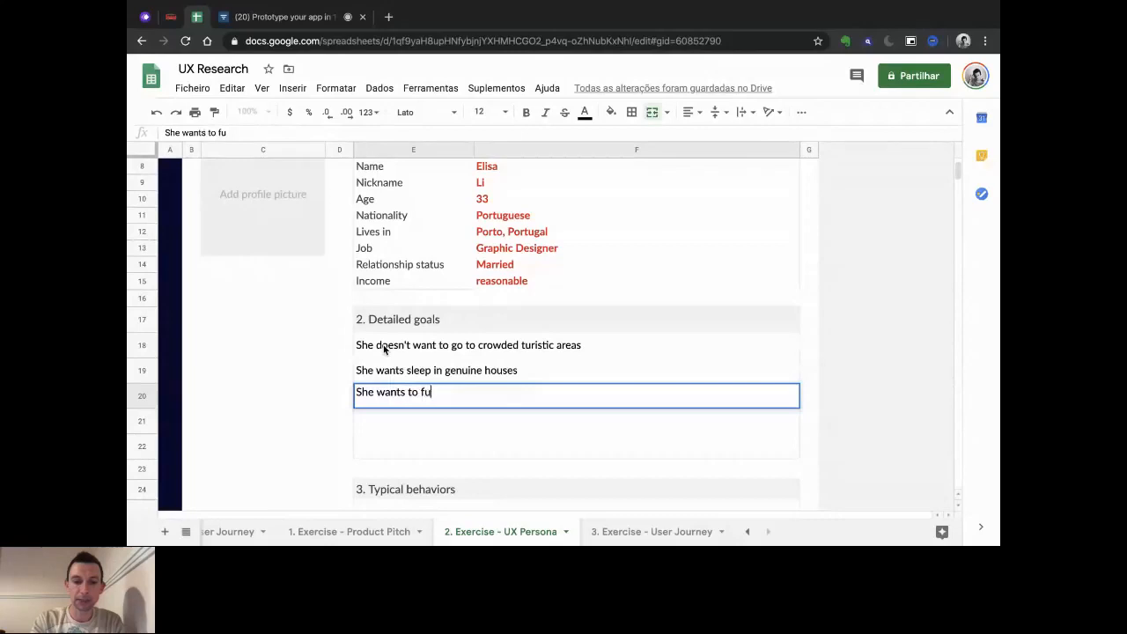
key("BackSpace")
type("ind hif")
key("BackSpace")
type("dden gem")
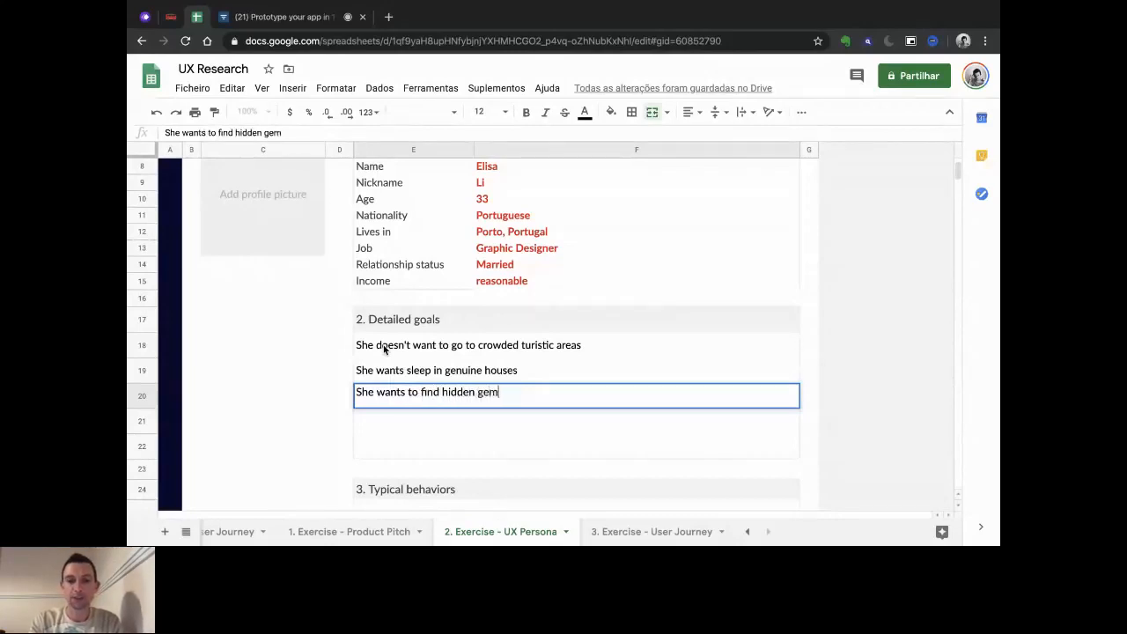
type("s in the city.")
key("BackSpace")
key("Return")
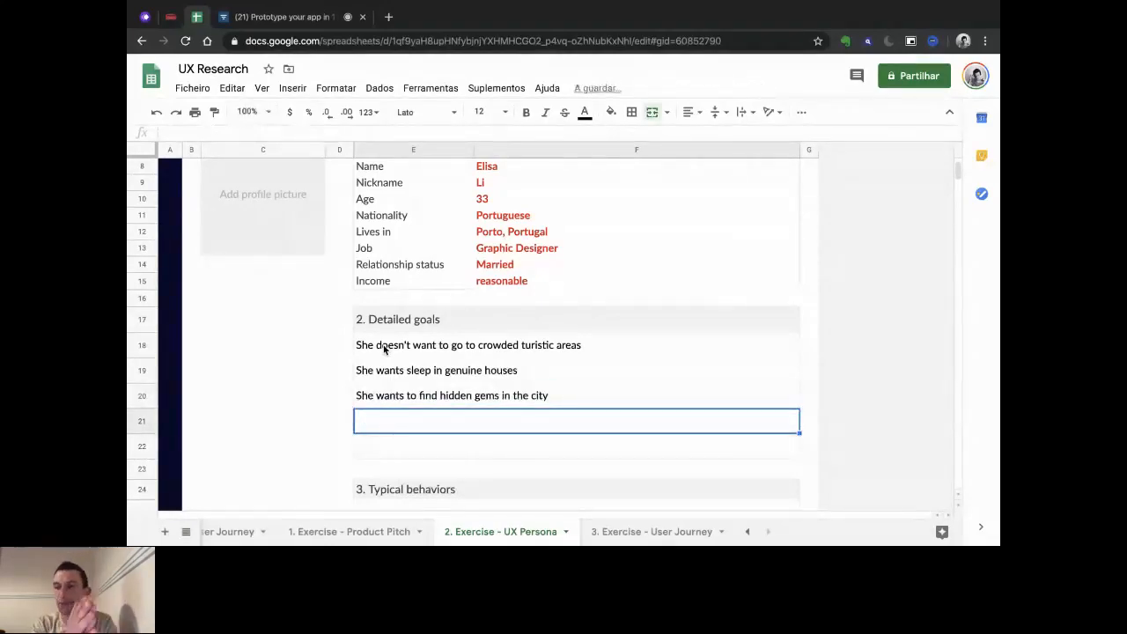
Enter "She looks for weird souvenirs" as the persona's fourth detailed goal.
type("She")
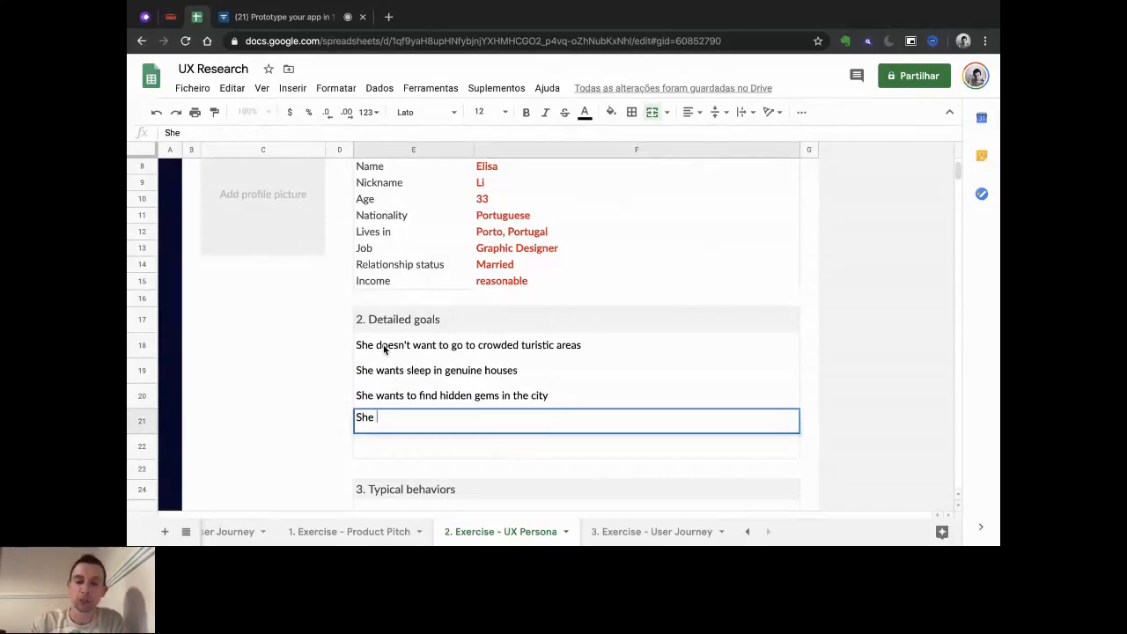
type(" looks ")
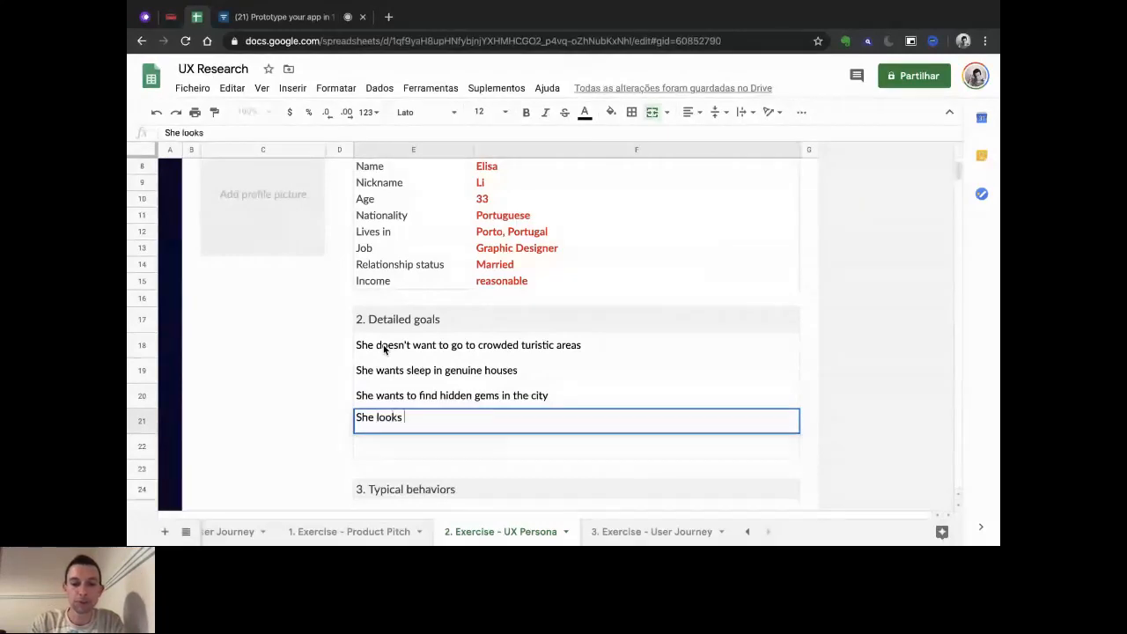
type("for weird so")
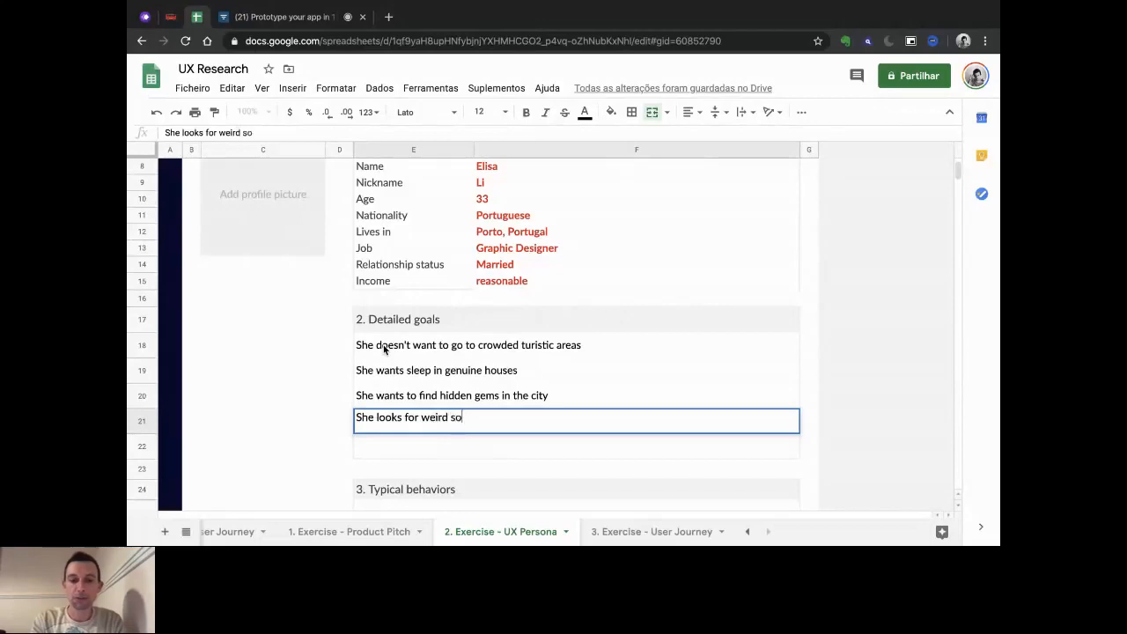
type("uvenirs")
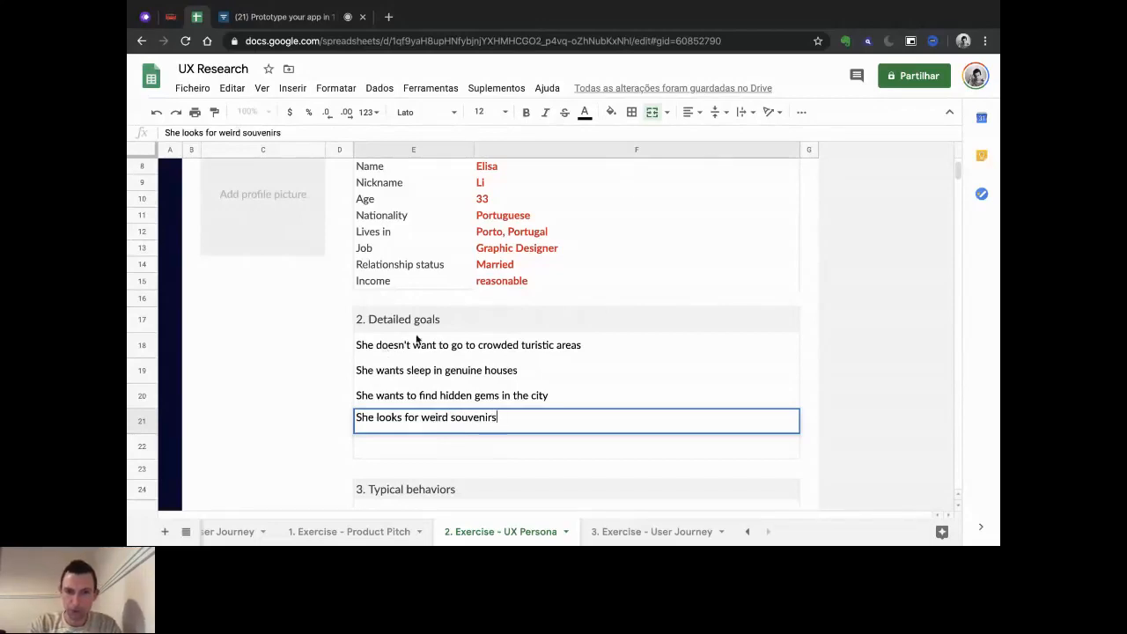
key("Return")
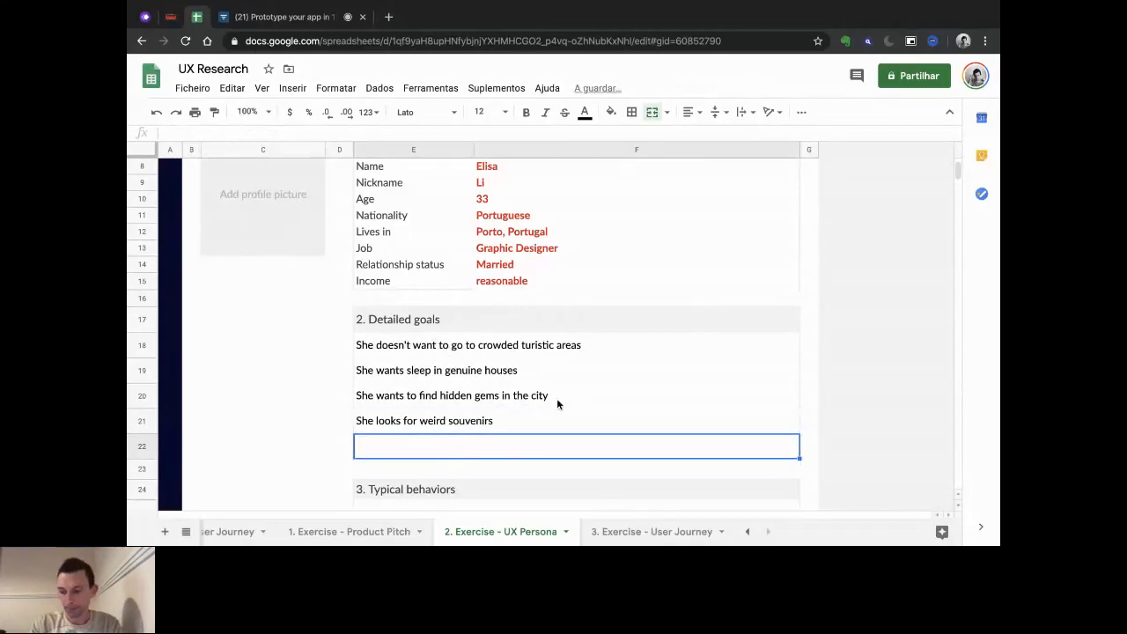
Enter "She plans in advance (at least 2 months before)" as the persona's first typical behavior.
scroll(489, 393, "down", 3)
left_click(434, 387)
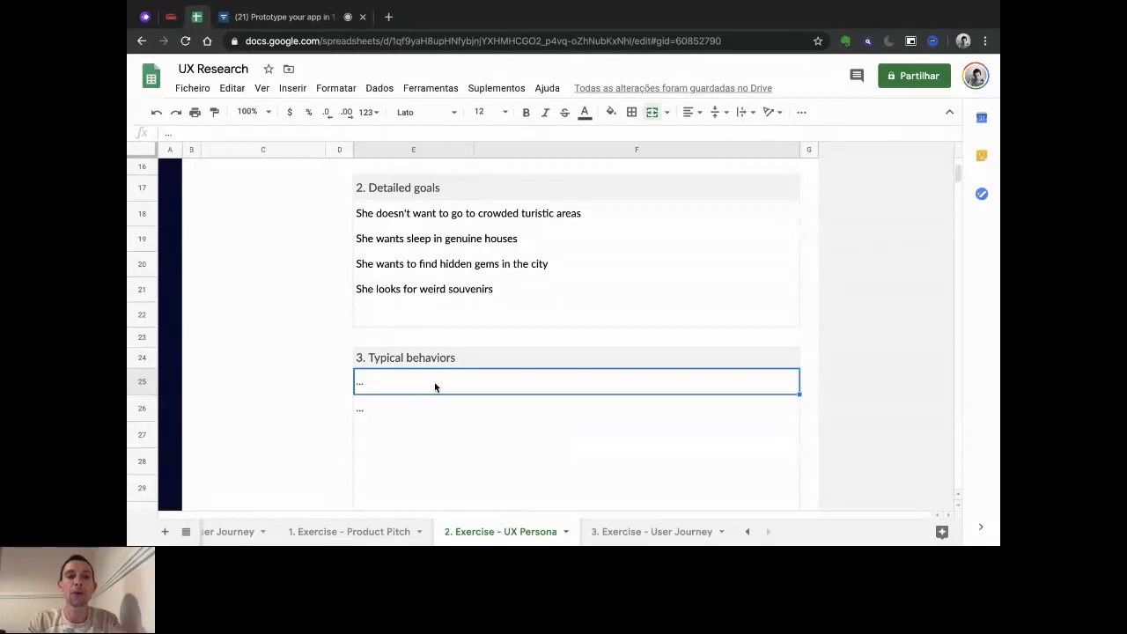
type("She p")
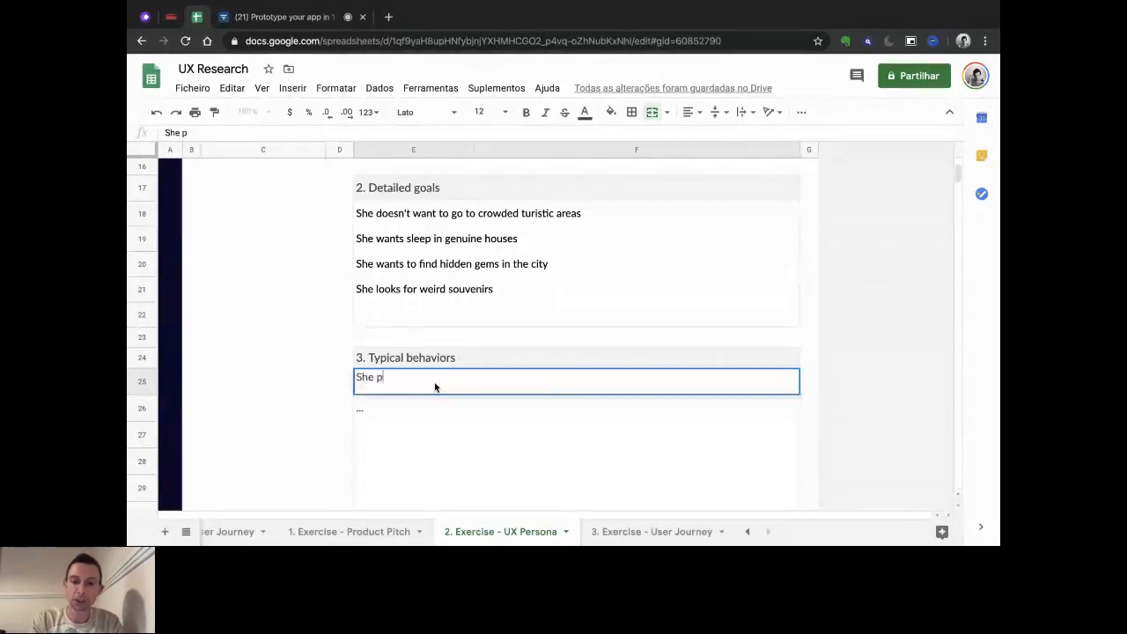
type("lans in ad")
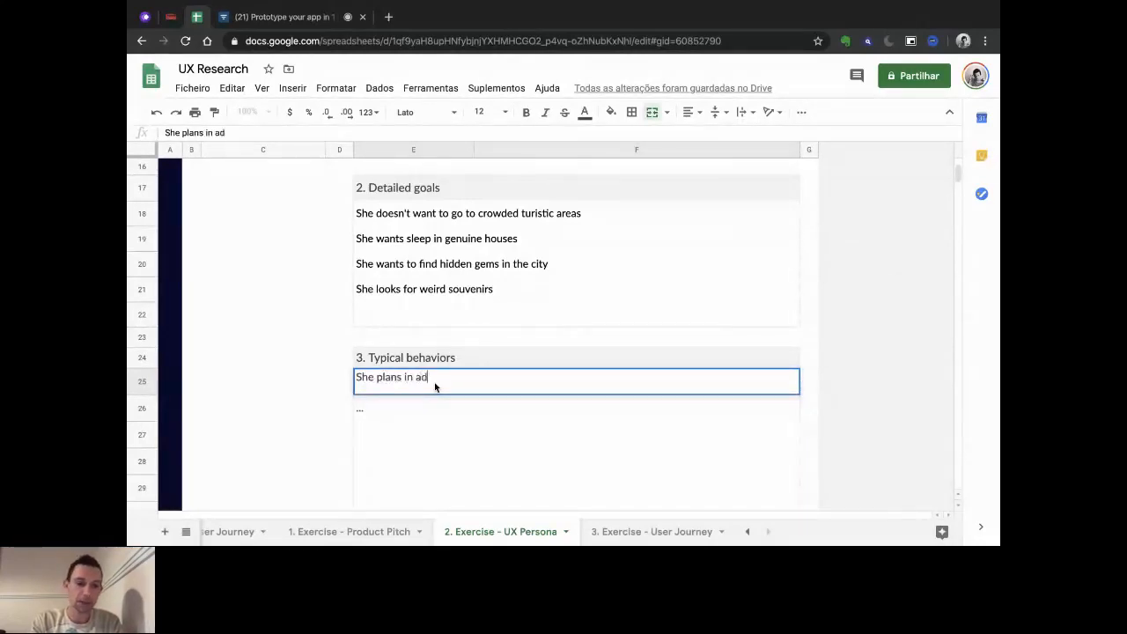
type("vance ")
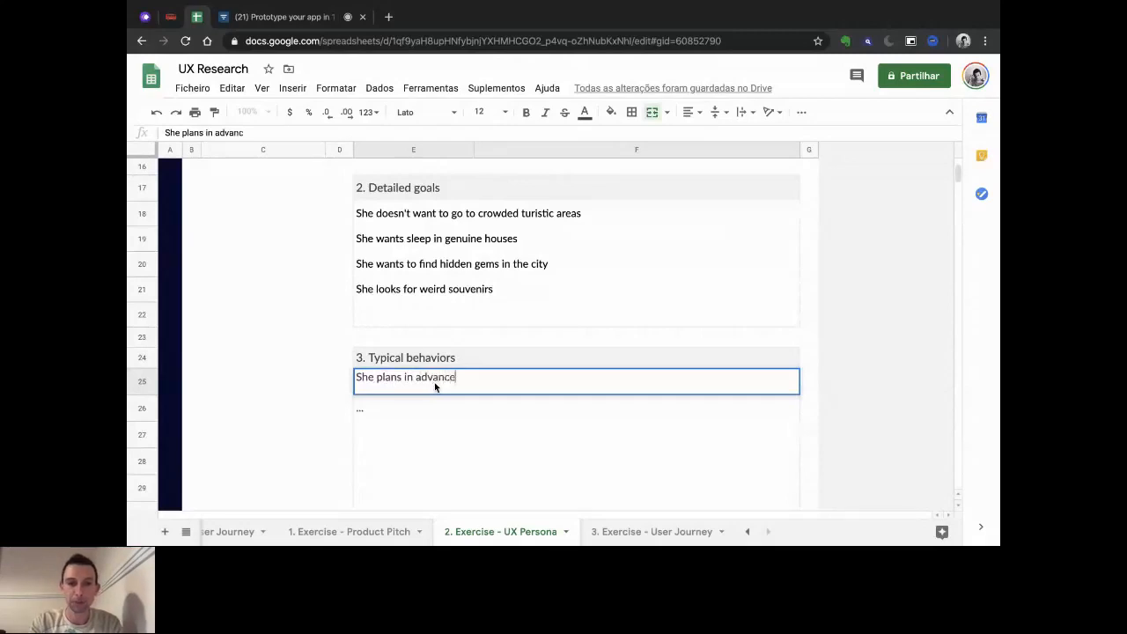
type("(at least 2 months befr")
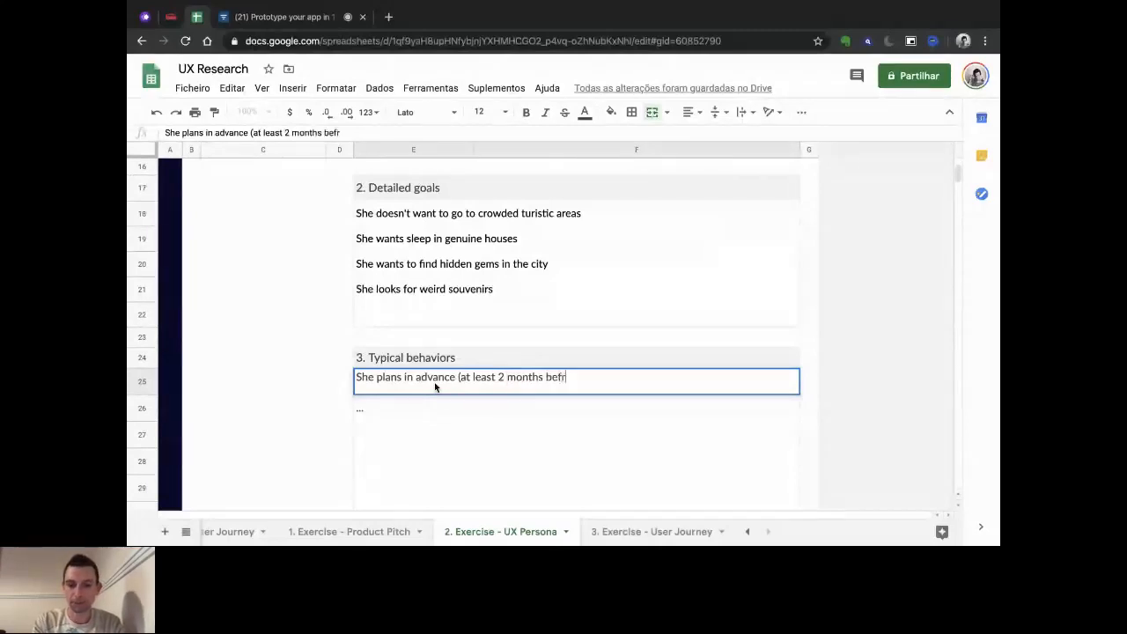
key("BackSpace")
type("ore)")
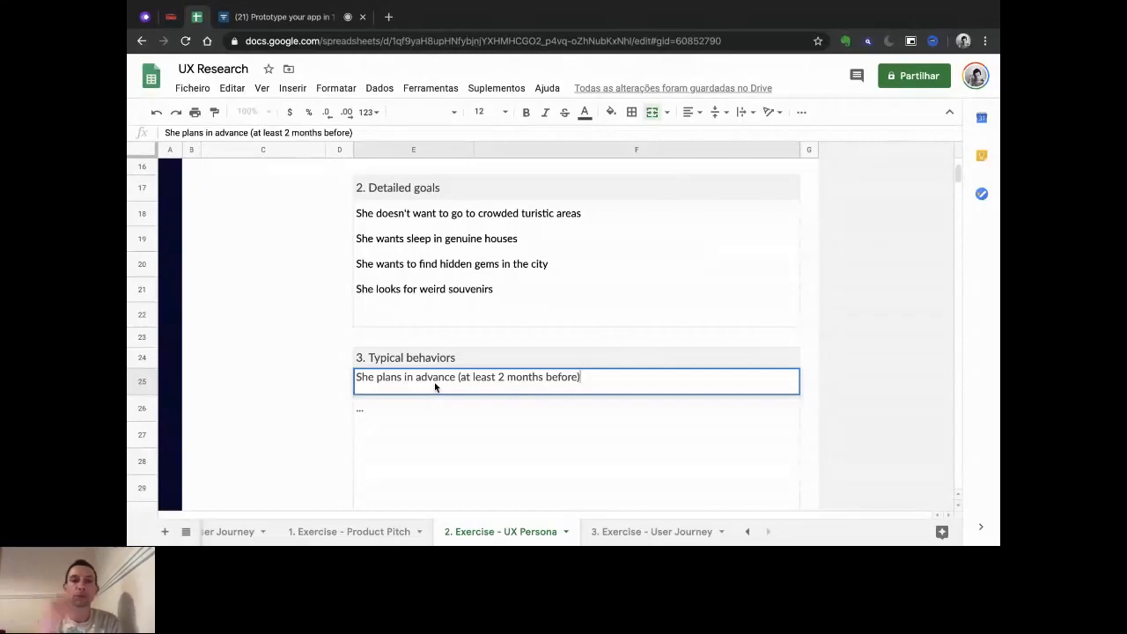
key("Return")
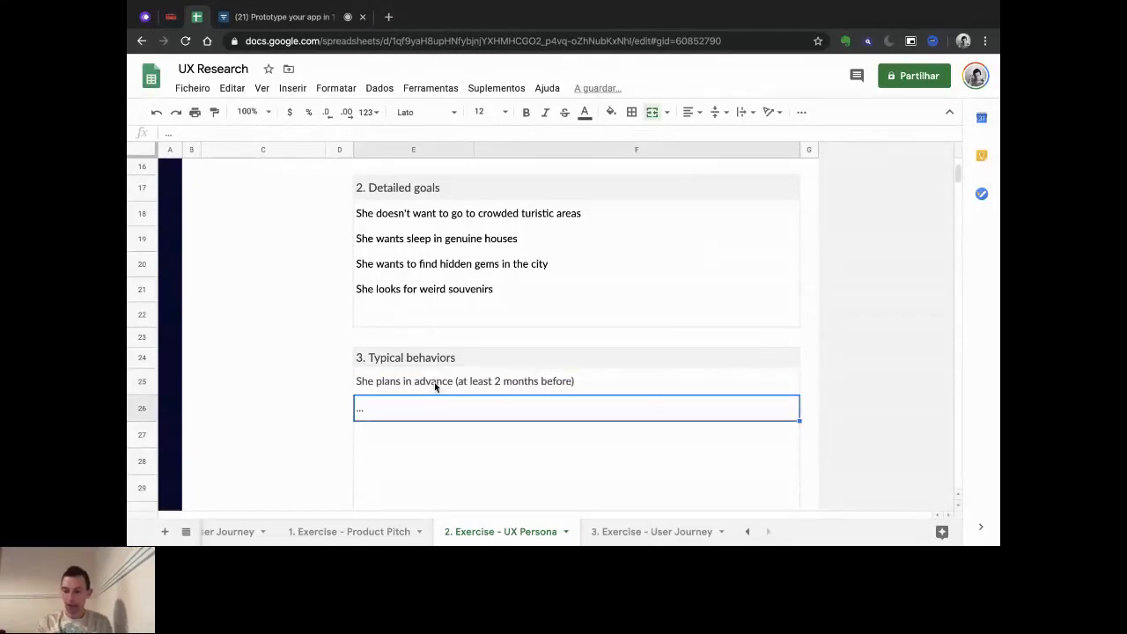
Enter "She doesn't care that much about prices when travelling" as the persona's second typical behavior.
type("She doesn't")
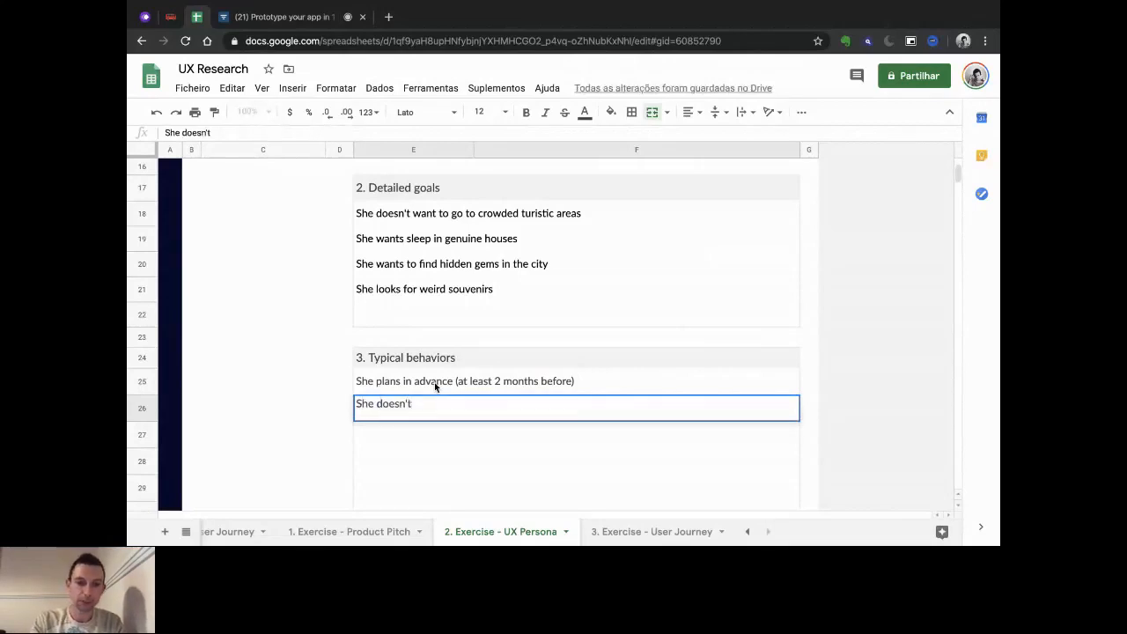
type(" care that much about prices when travelling")
key("Return")
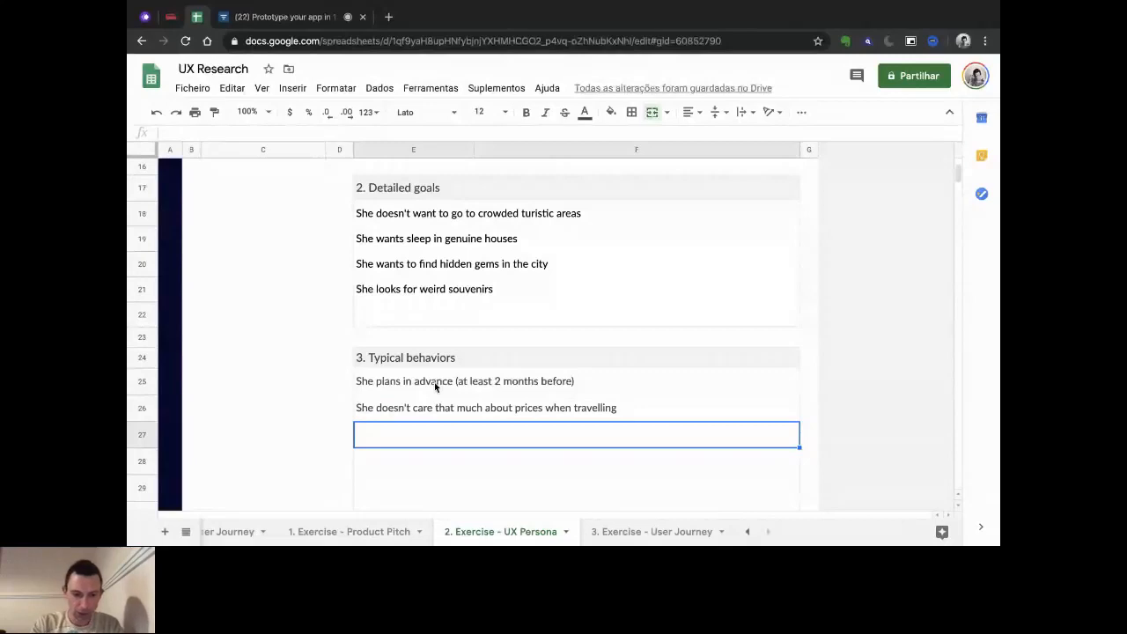
Enter "She uses the map to look for non central areas" as the persona's third typical behavior.
type("She uses")
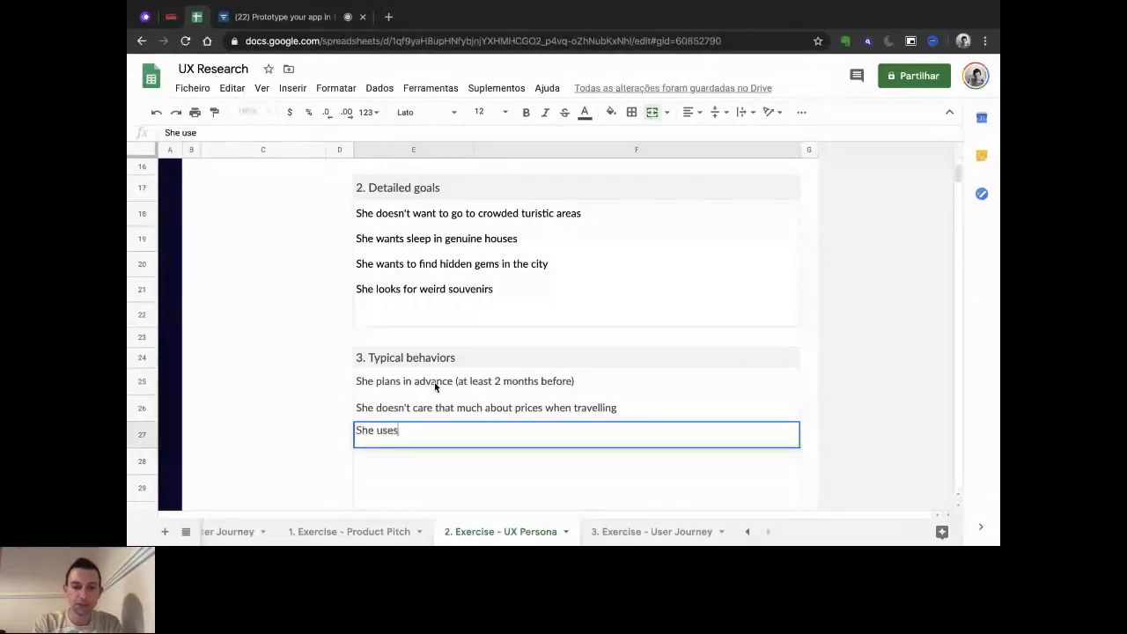
type(" the map to look for ")
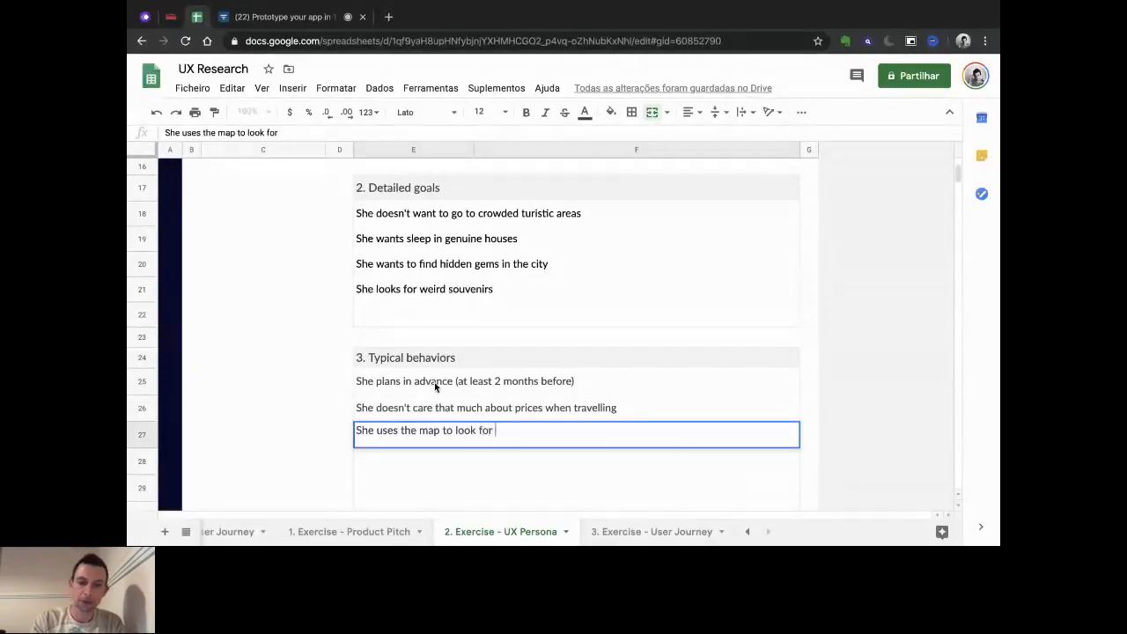
type("non central")
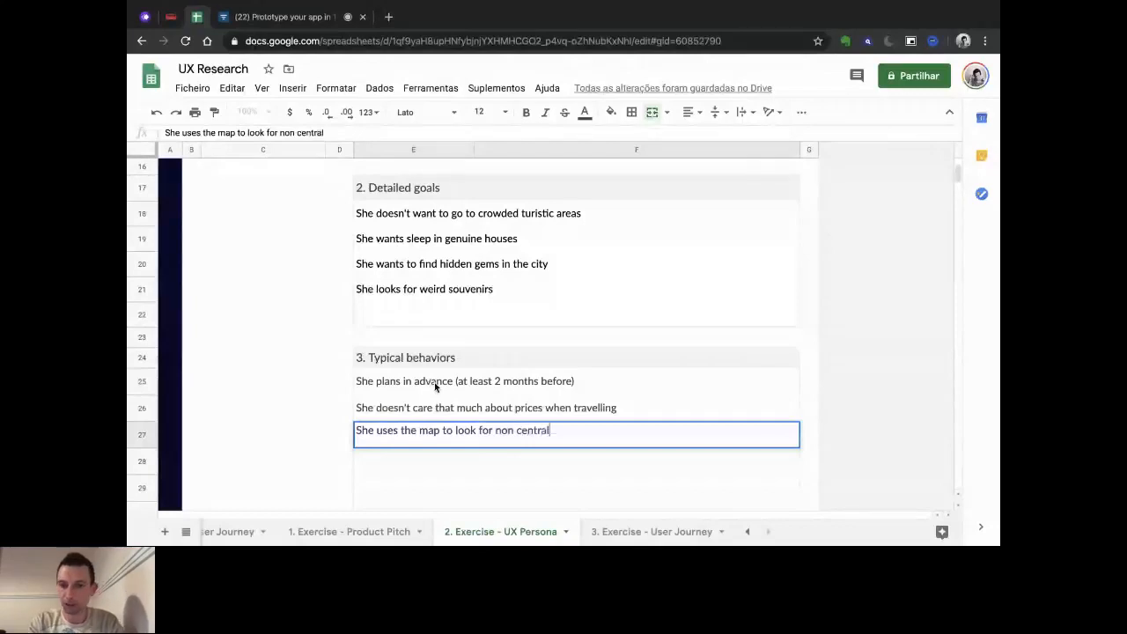
type(" areas")
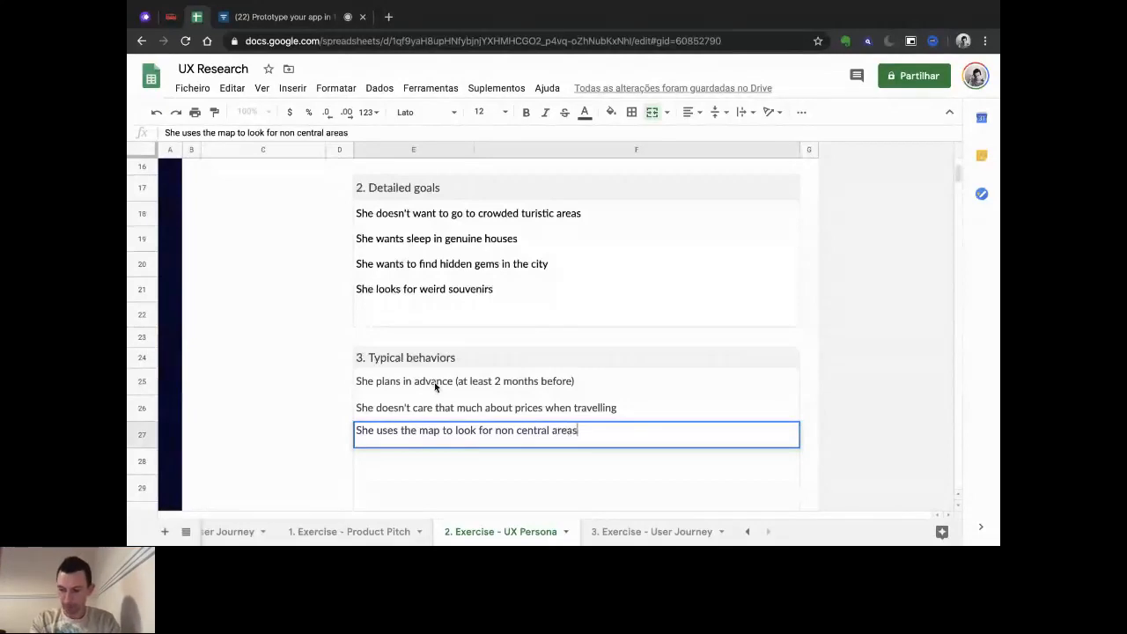
key("Return")
Enter "She sorts the options by the look of the place" as the persona's fourth typical behavior.
type("She sorts ")
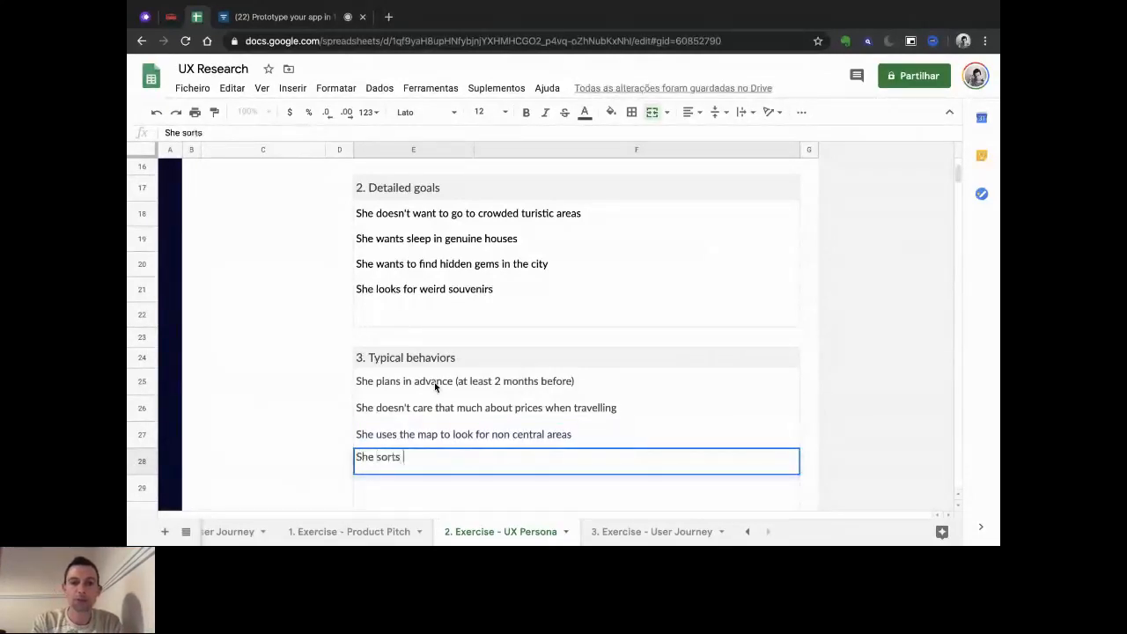
type("the option")
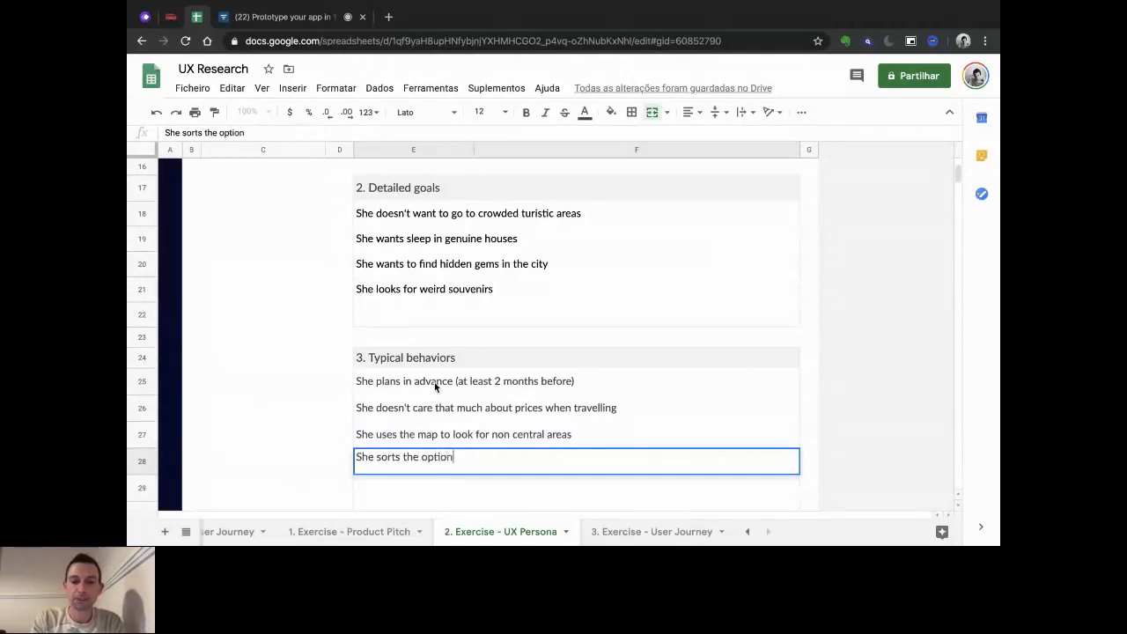
type("s b")
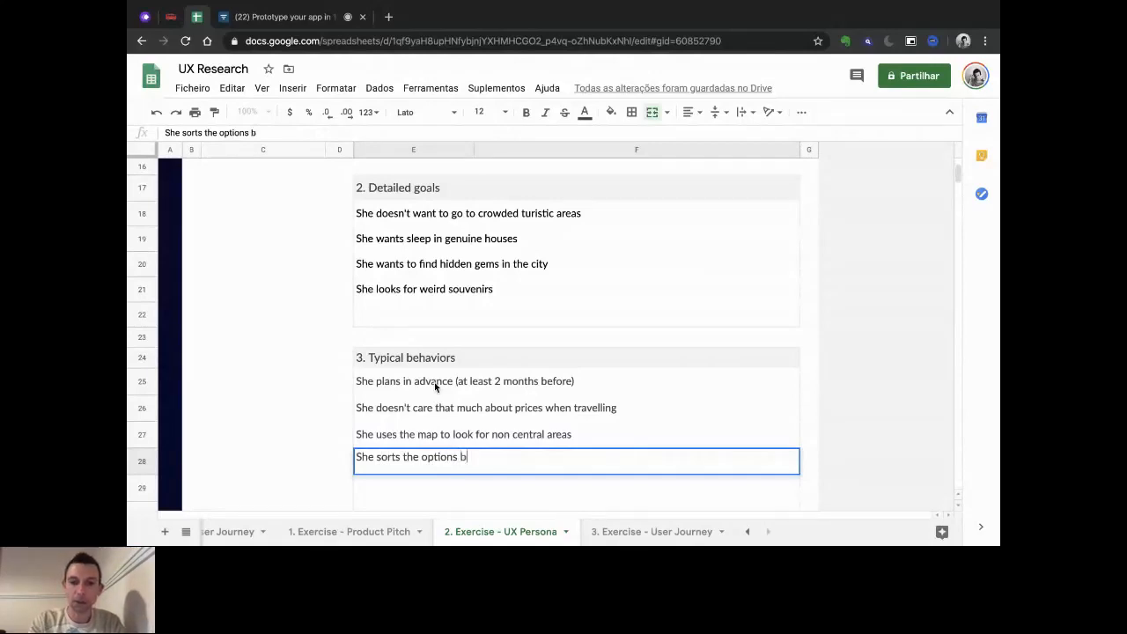
type("y the look of t")
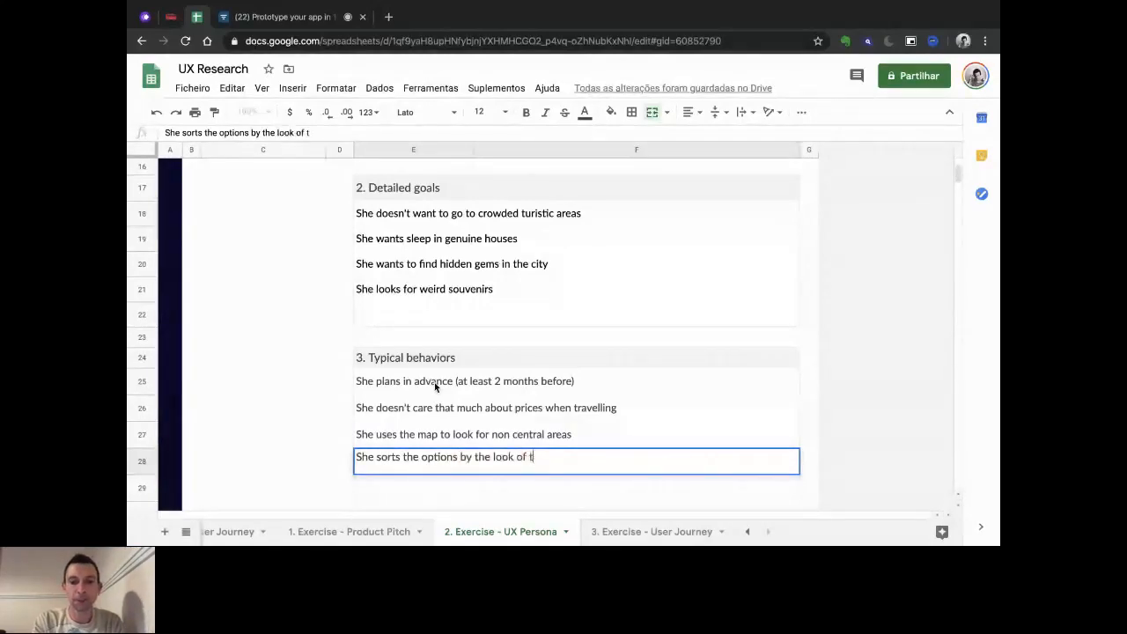
type("he place")
key("Return")
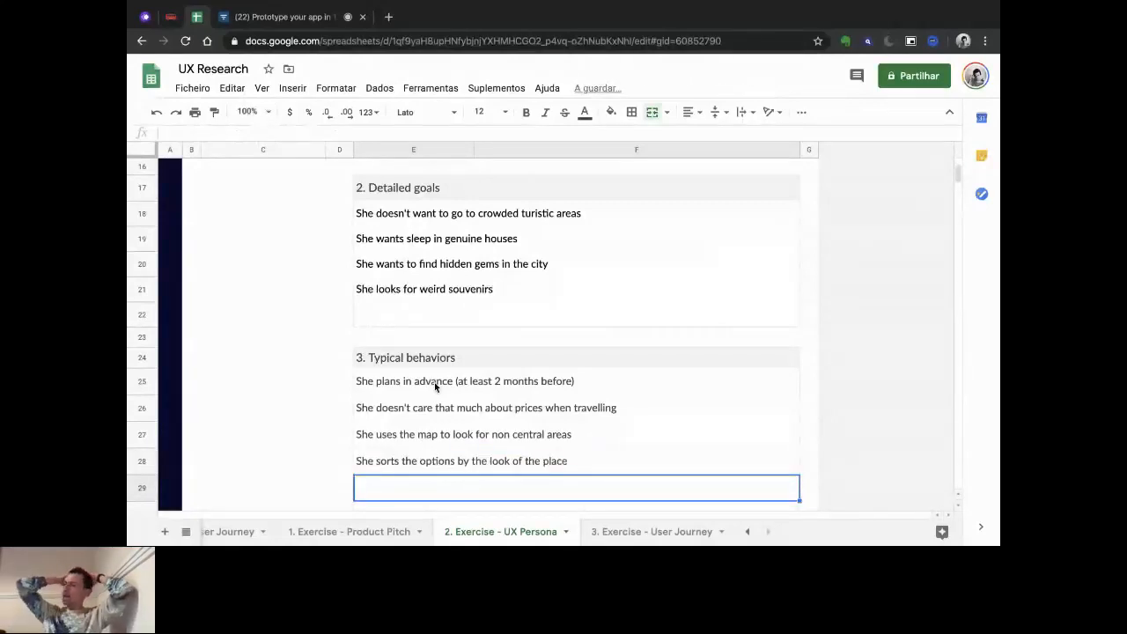
Enter "She cares greatly about hygiene" as the persona's fifth typical behavior.
key("Return")
type("She cares")
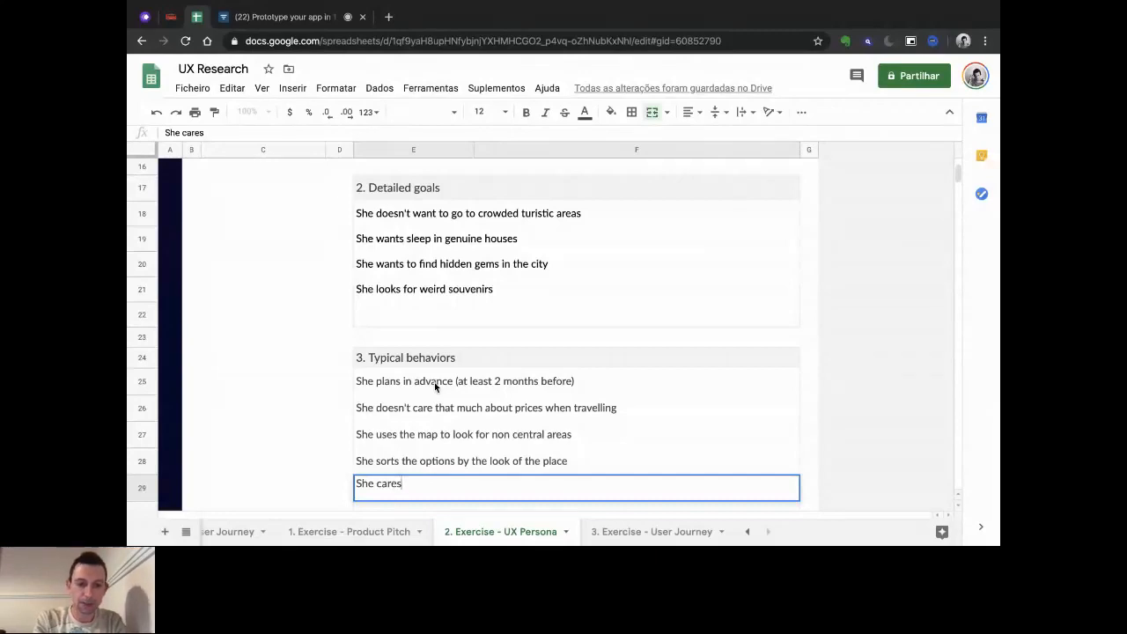
type("gretaly ")
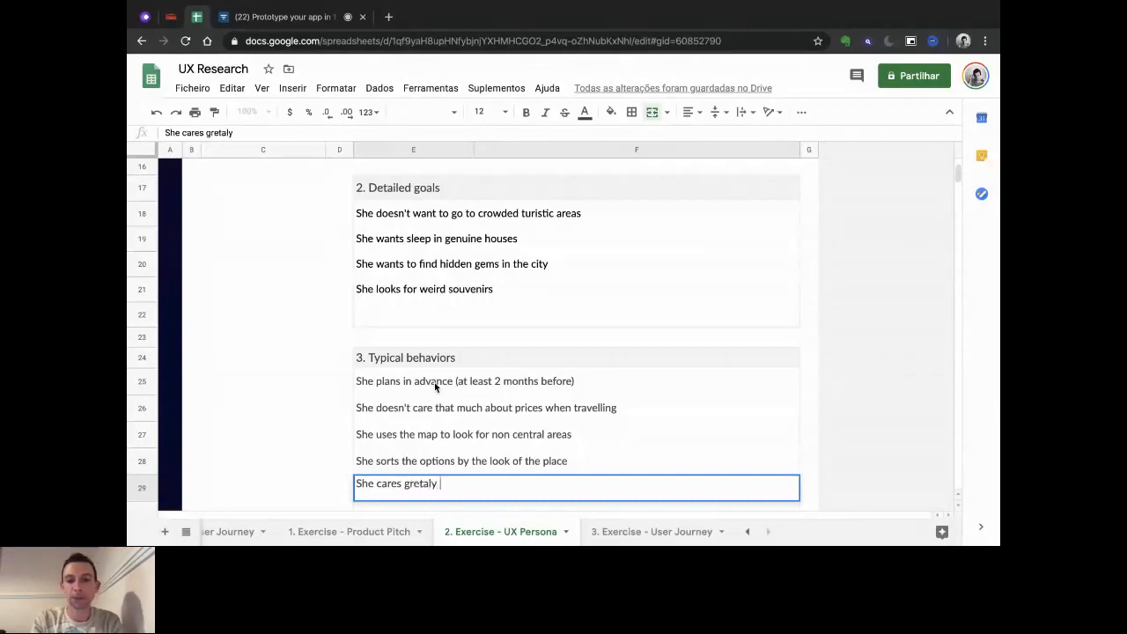
type("about t")
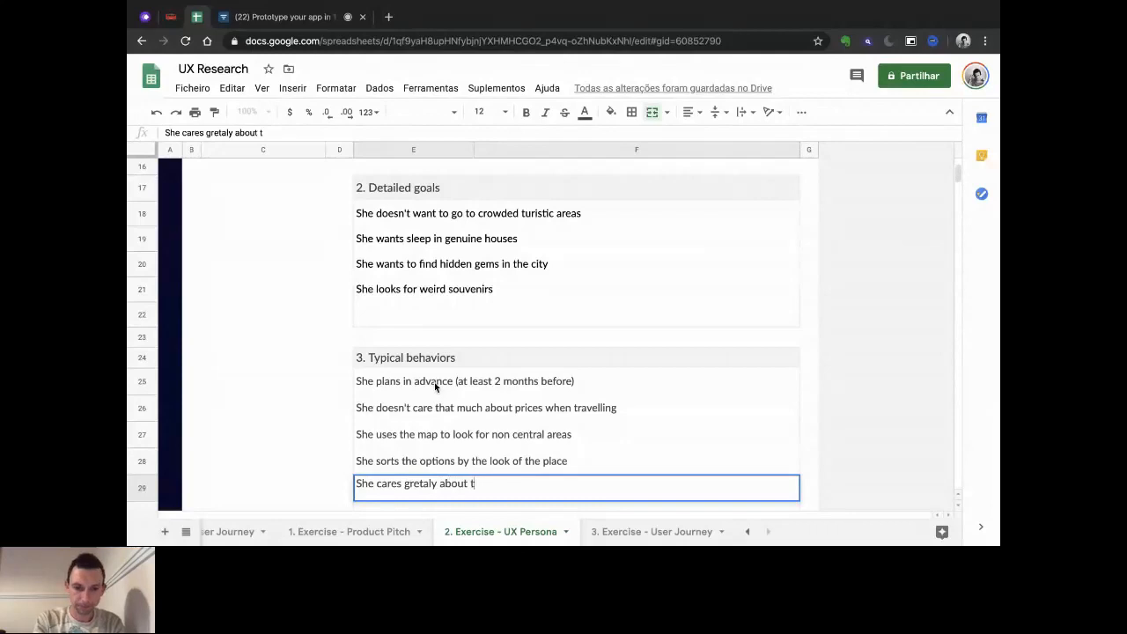
key("BackSpace")
type("hy")
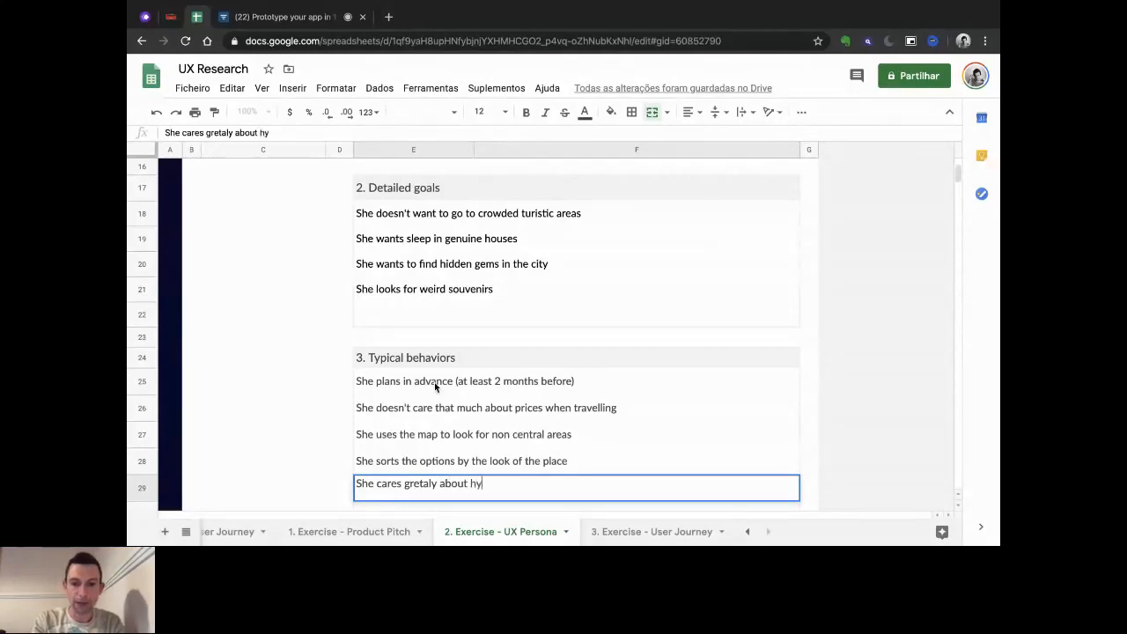
type("giene")
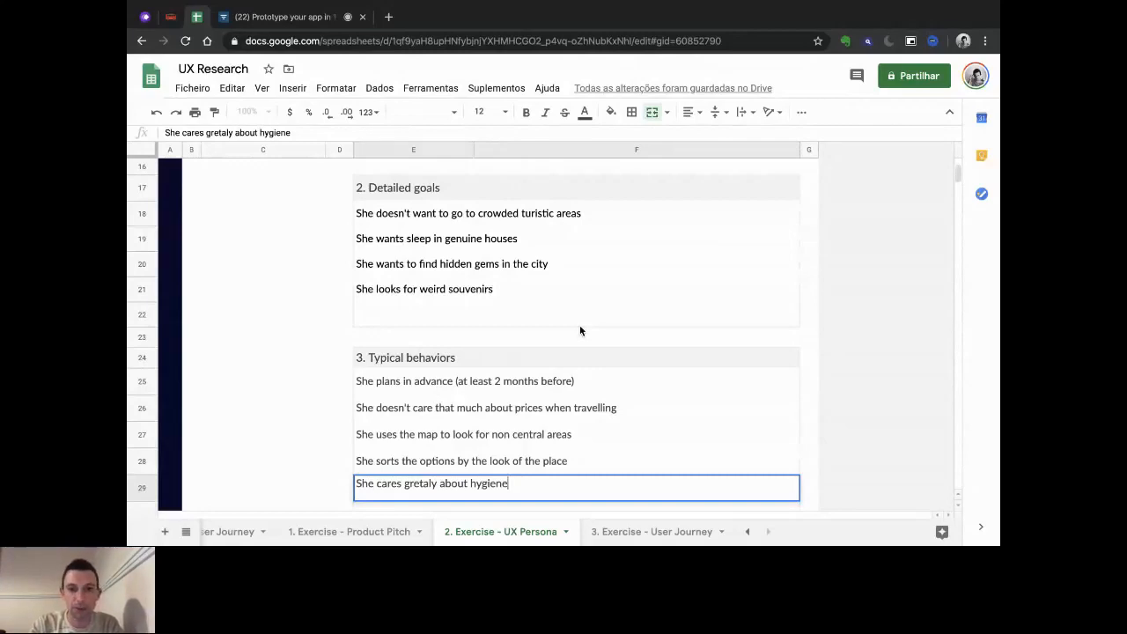
left_click(423, 483)
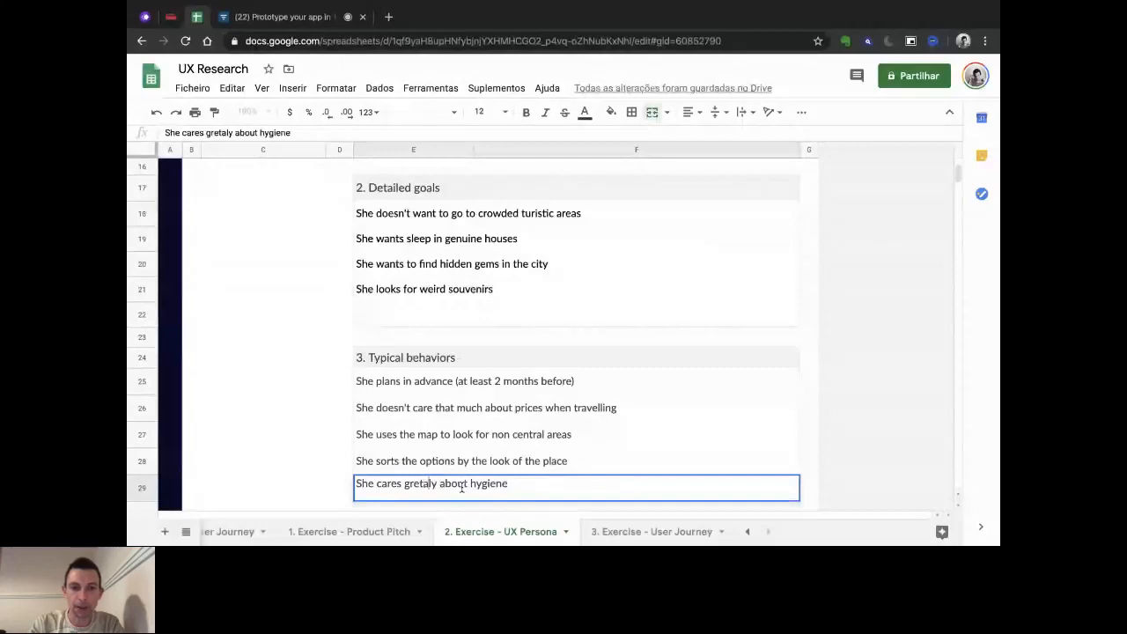
key("BackSpace")
key("BackSpace")
type("at")
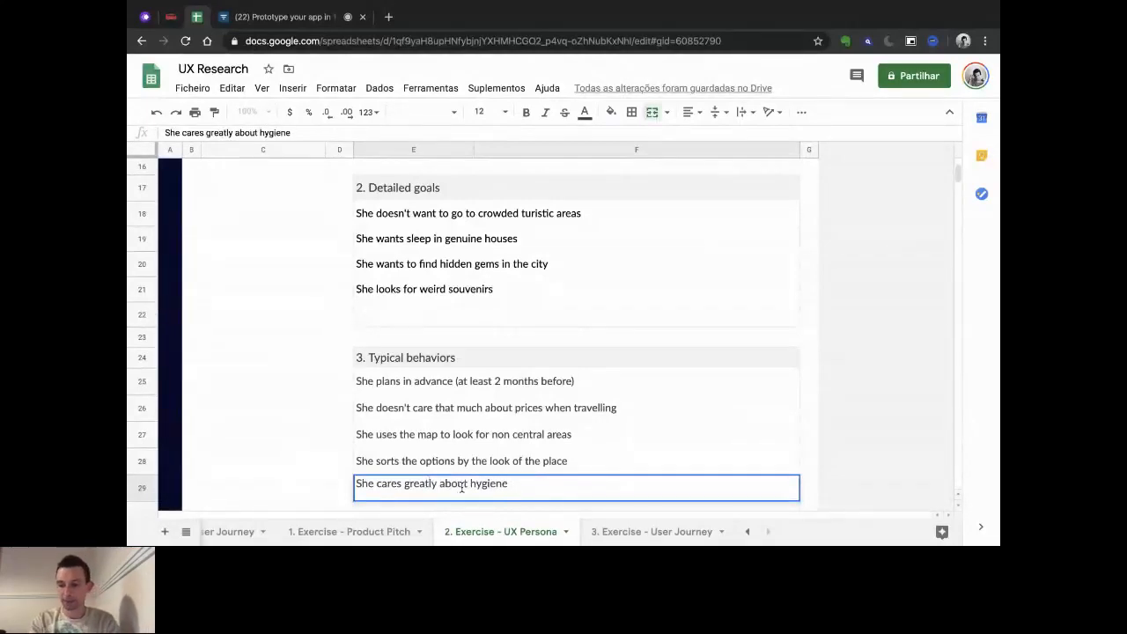
key("Return")
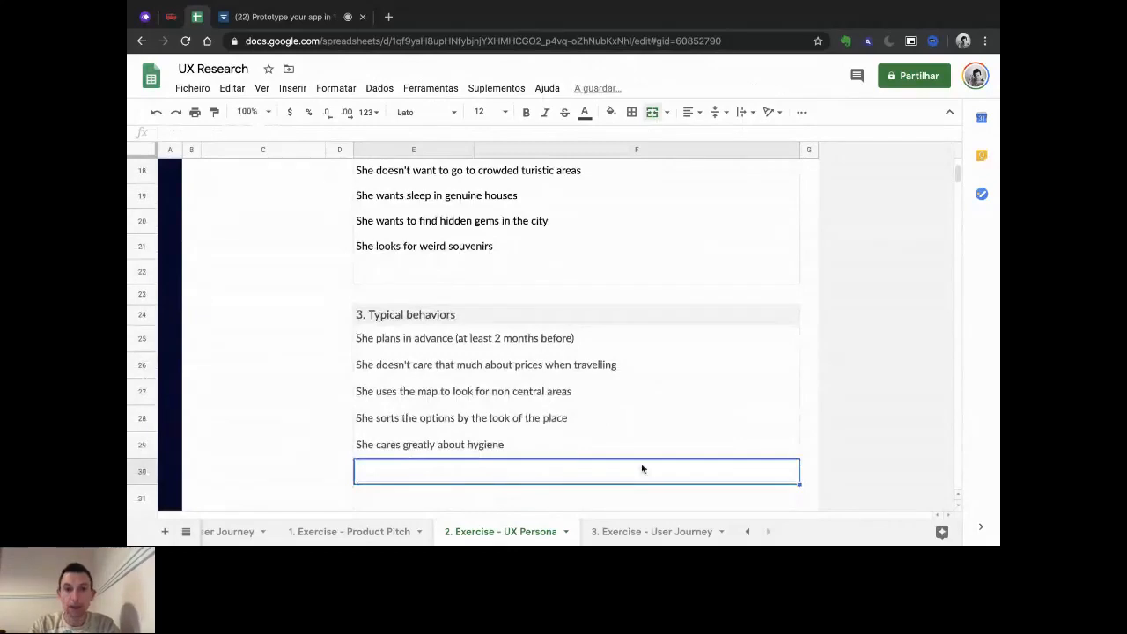
Open the "3. Exercise - User Journey" sheet and enter the persona's first name in the Persona row.
scroll(630, 453, "up", 6)
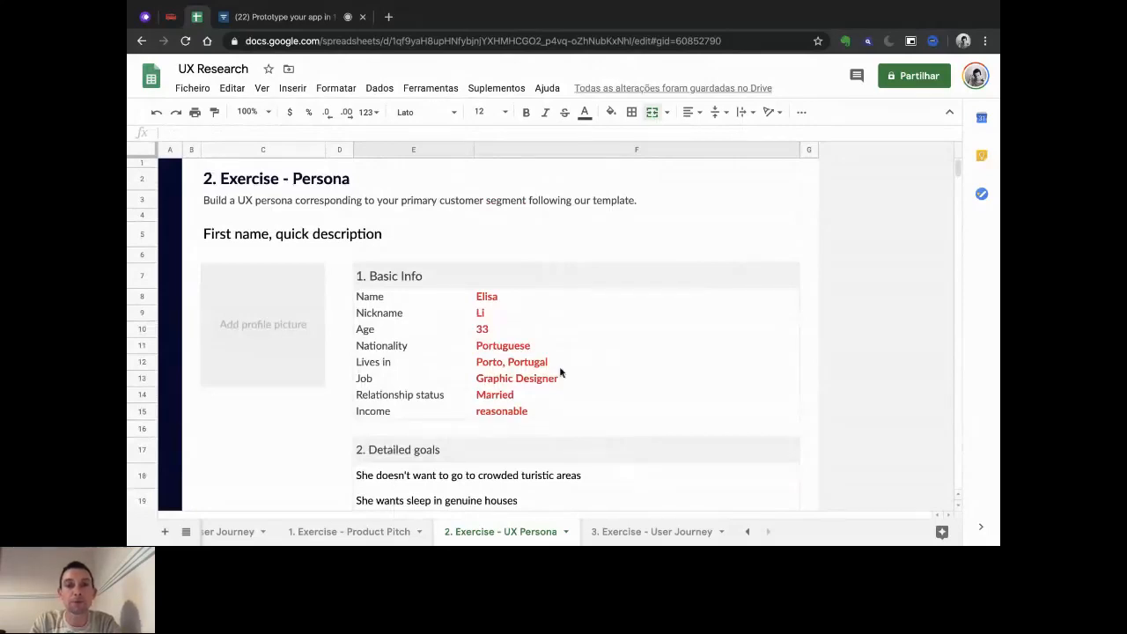
scroll(555, 343, "down", 3)
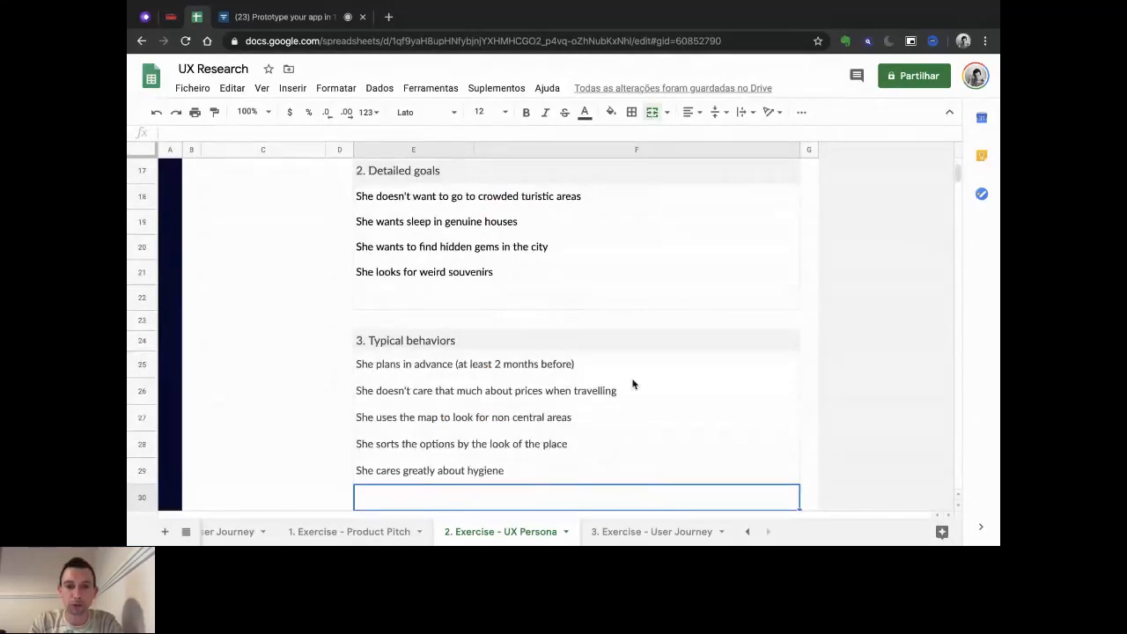
left_click(643, 532)
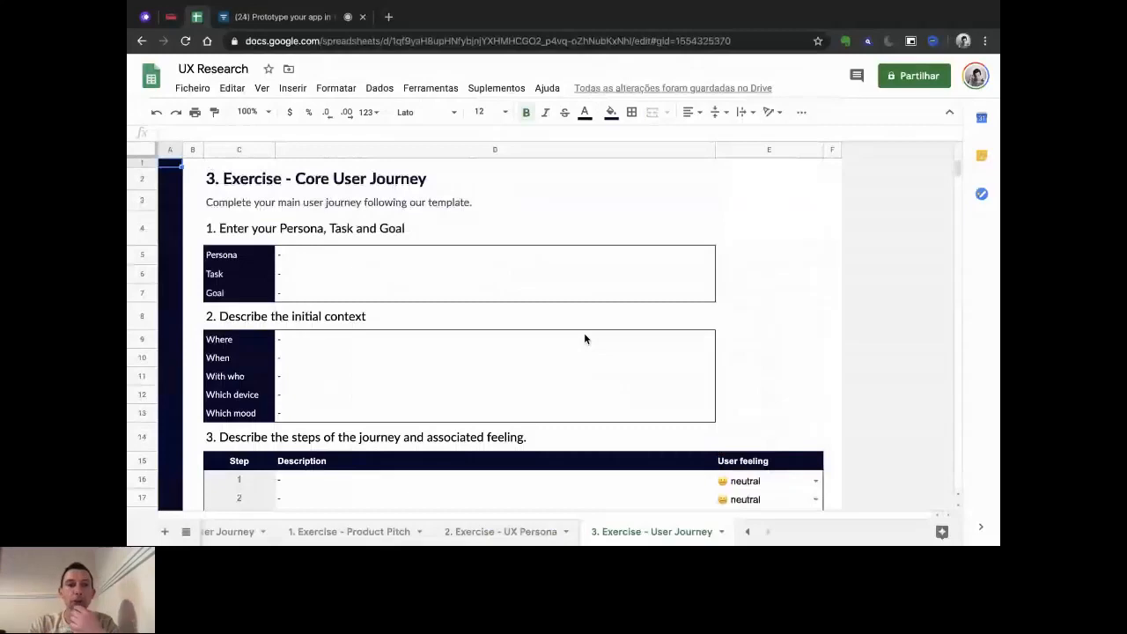
left_click(309, 257)
type("Elisa")
key("Return")
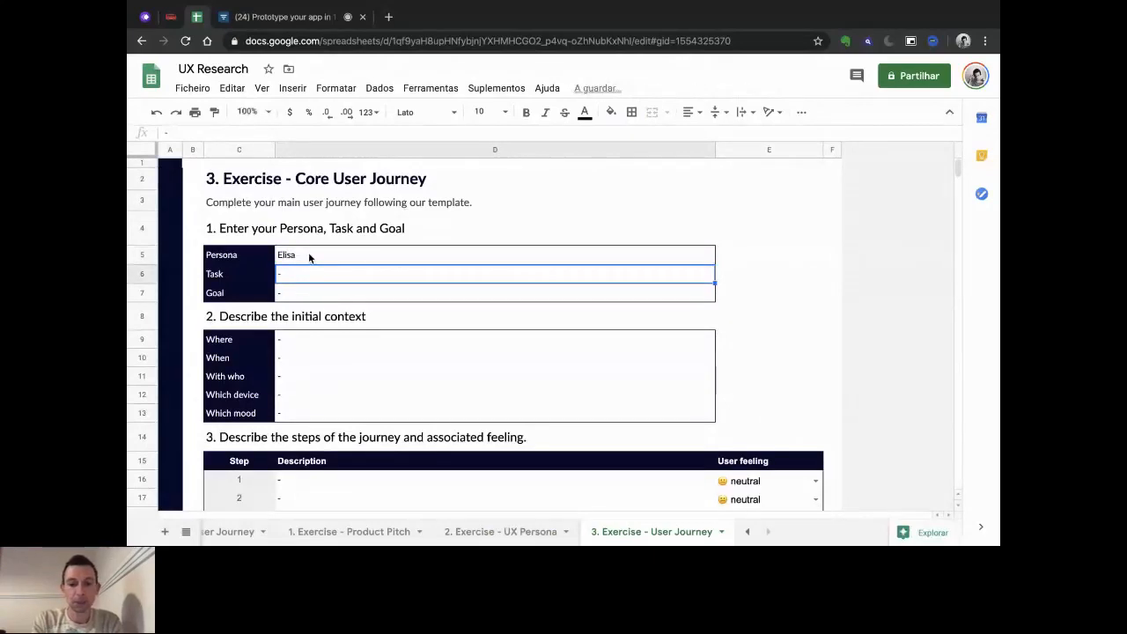
Enter "book a place when travelling to Dubrovnik in the summer" as the user journey's task.
type("book a pl")
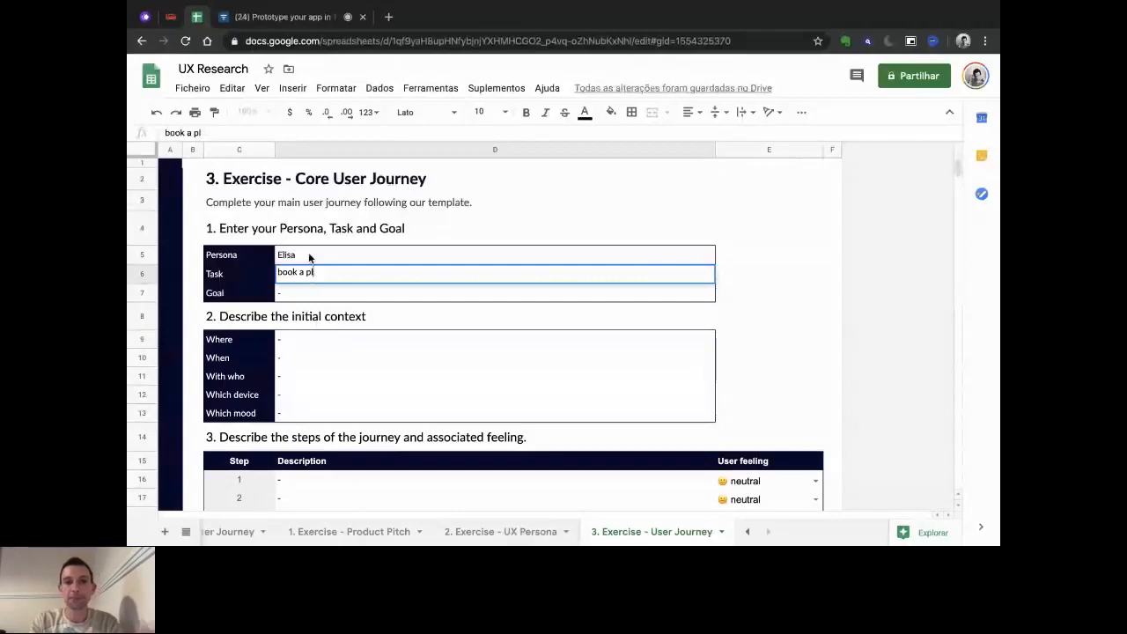
type("cace")
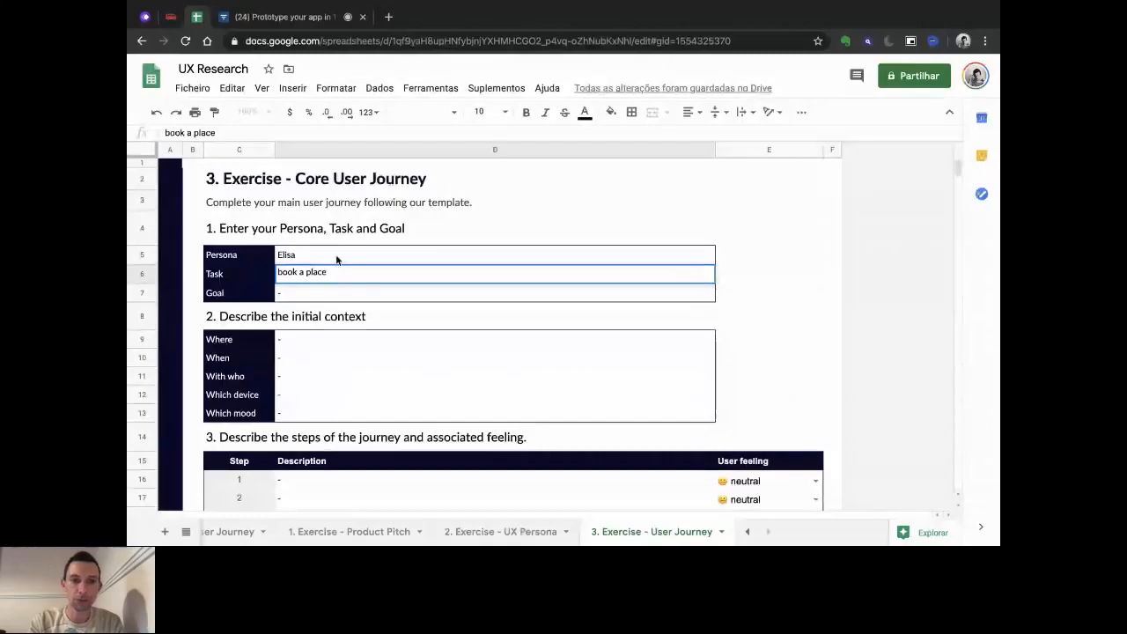
type("when trav")
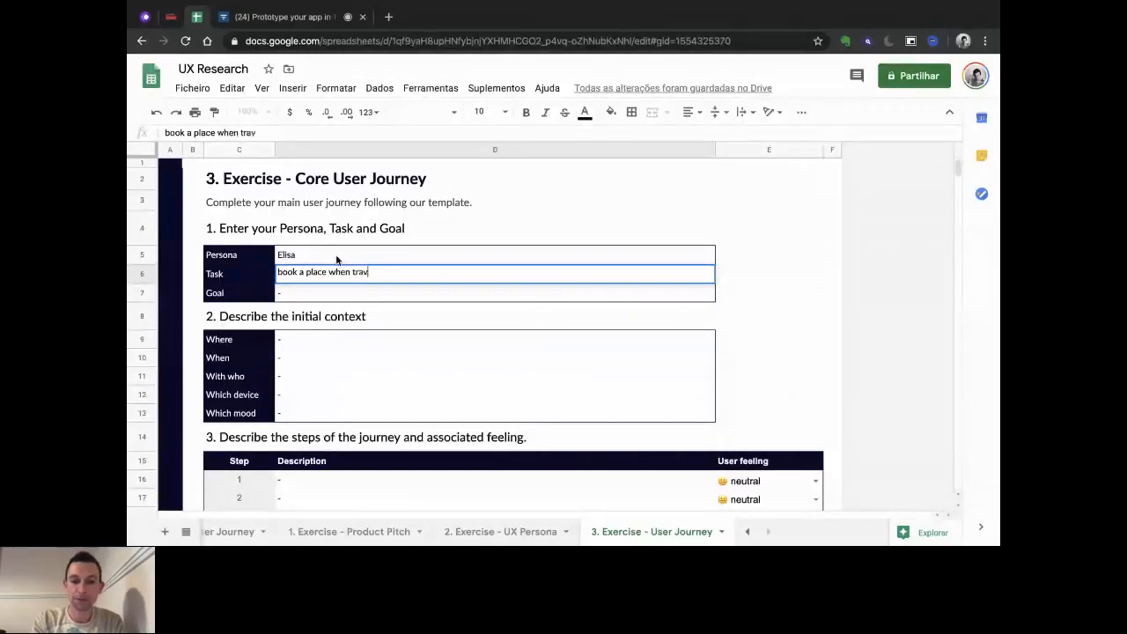
type("elling to")
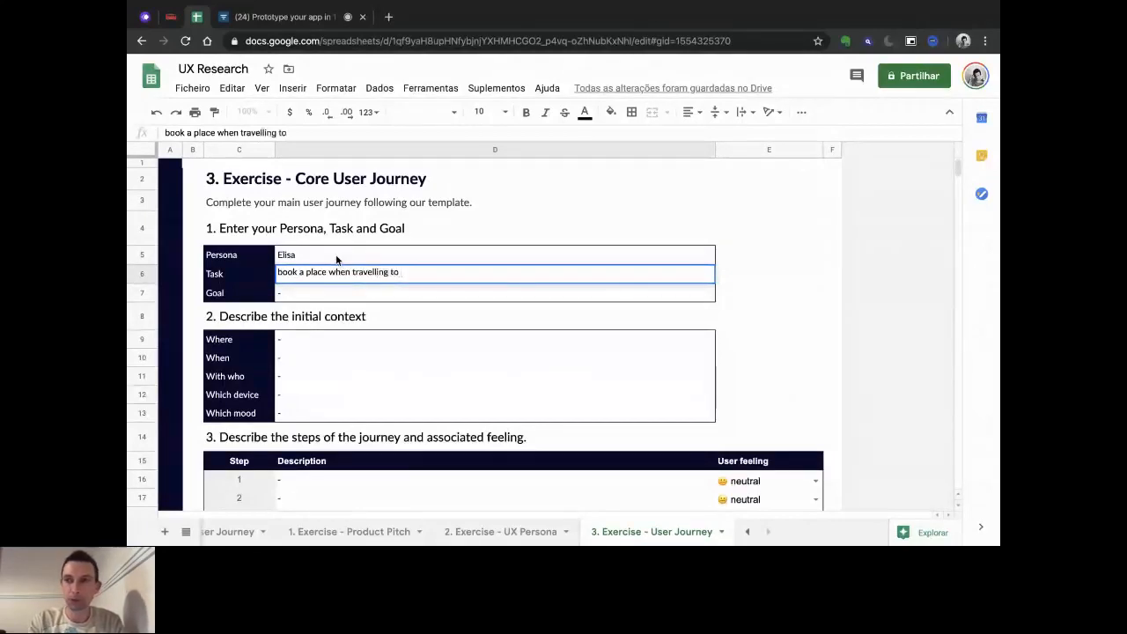
type(" D")
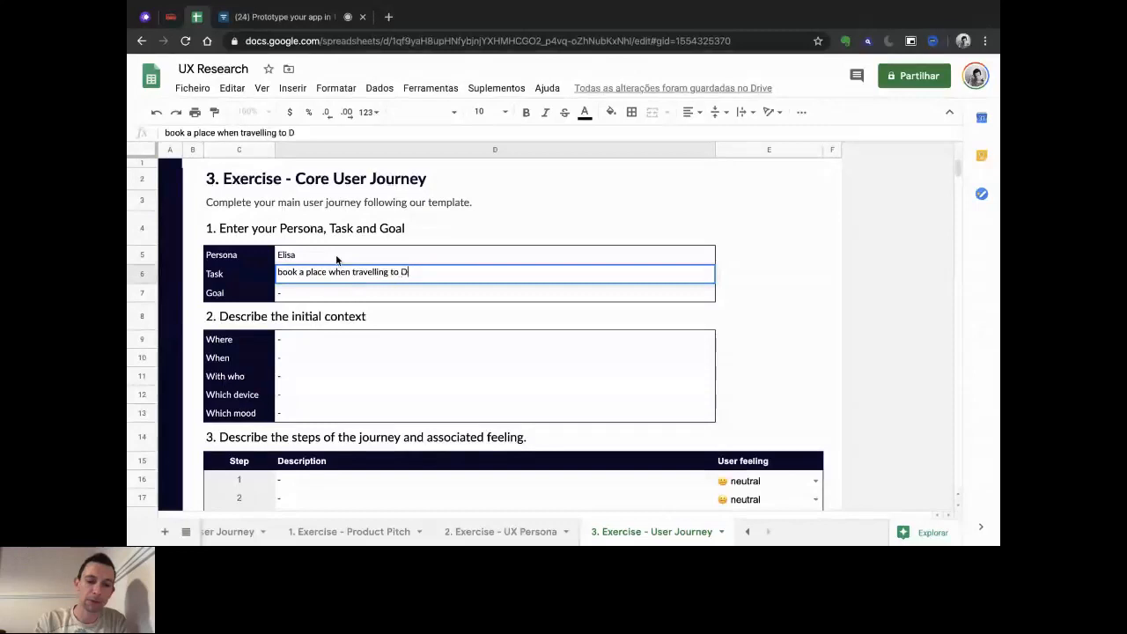
type("ubrovniuk")
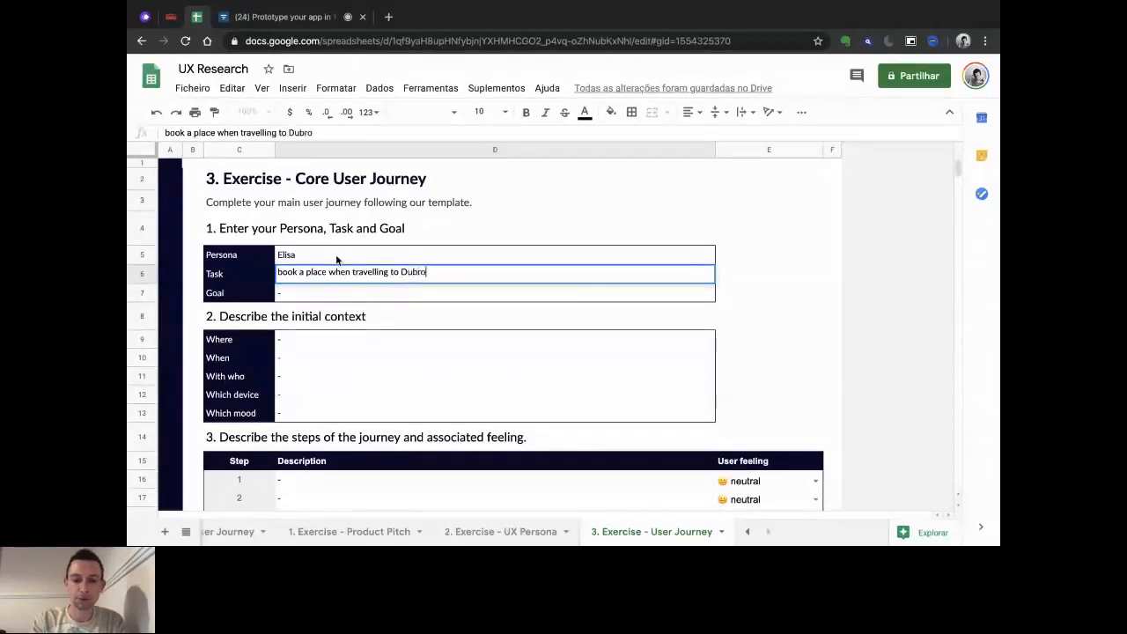
key("BackSpace")
key("BackSpace")
type("k")
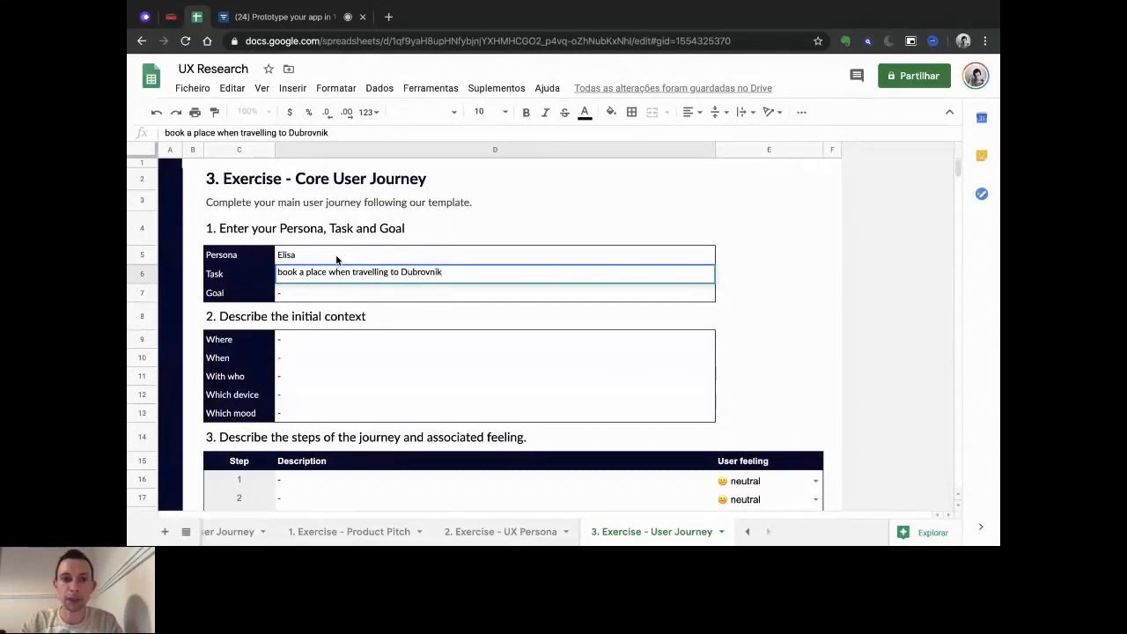
type(" in the su")
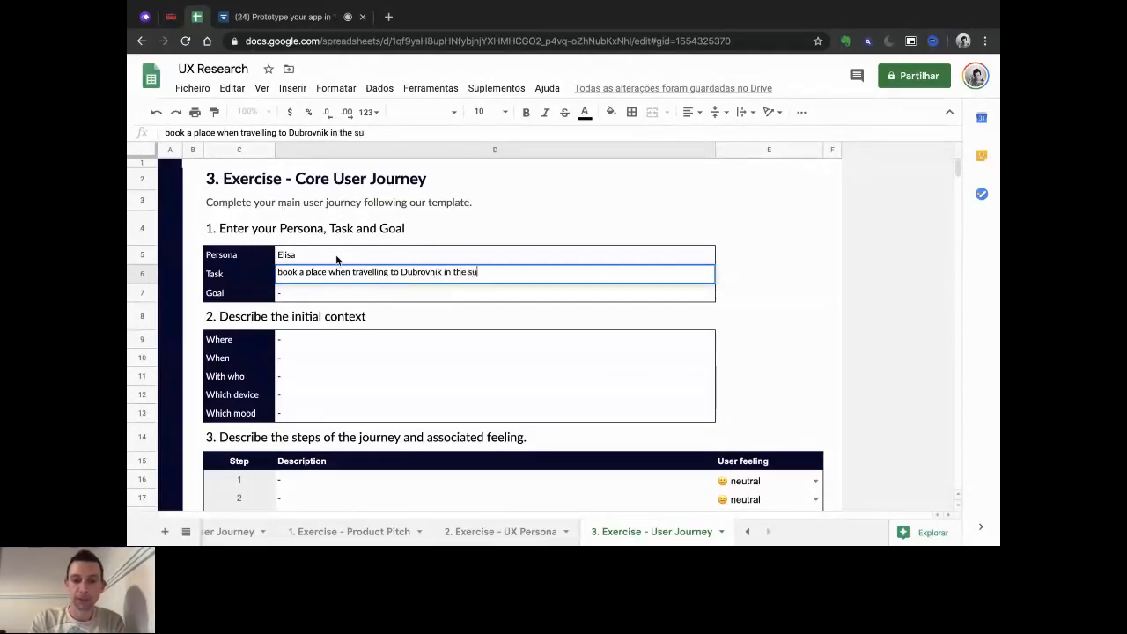
type("mmer")
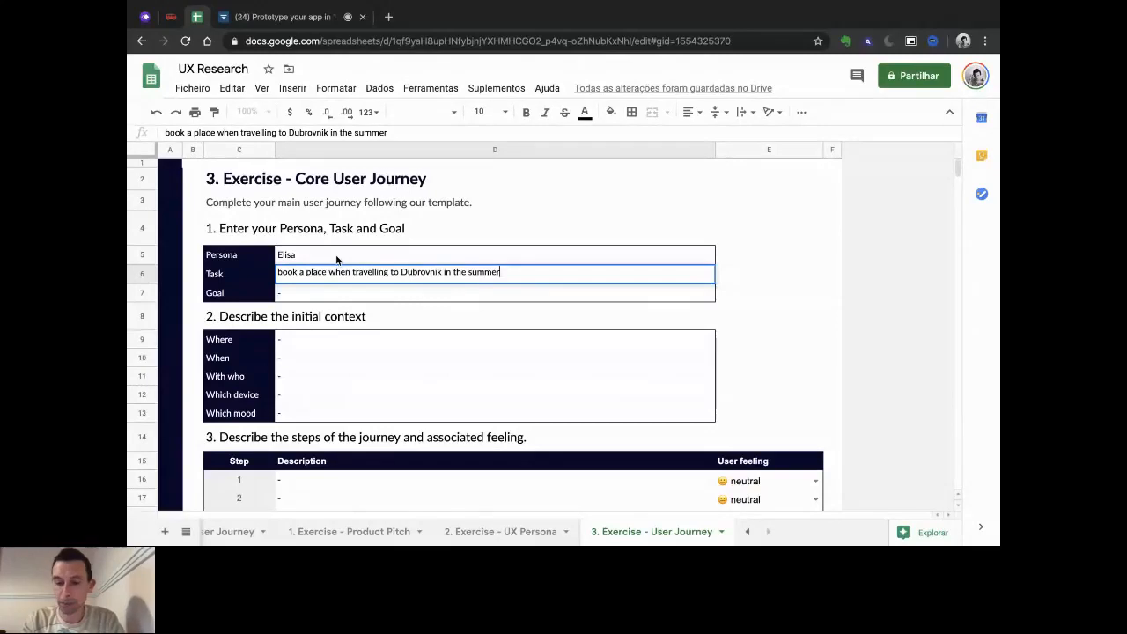
key("Return")
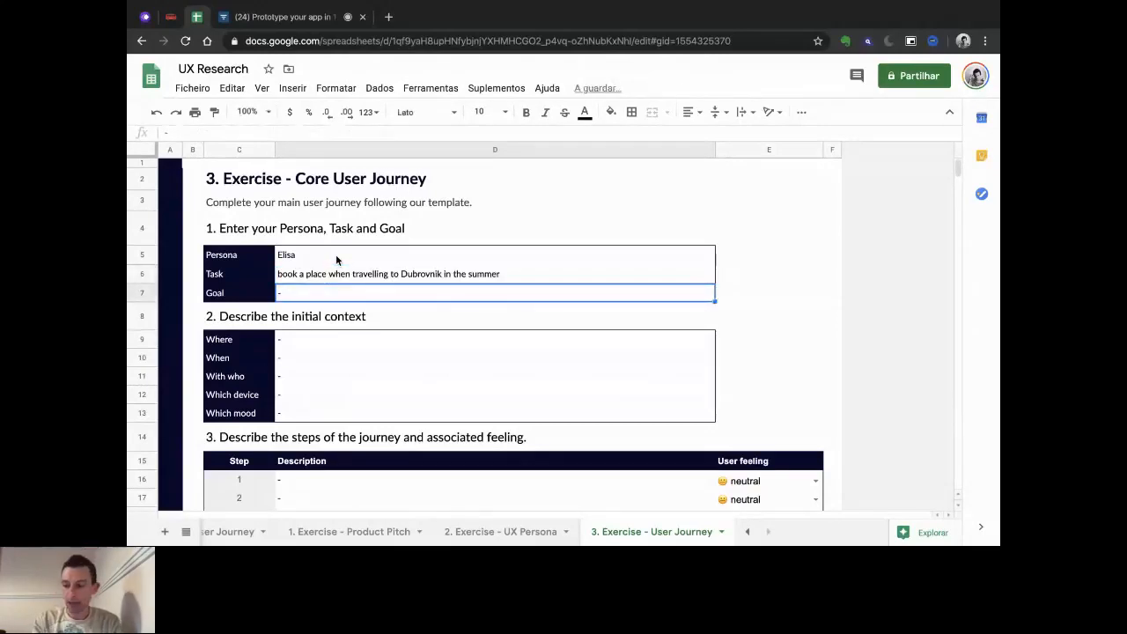
Enter "Find a place outside the old town" as the user journey's goal.
type("Fin")
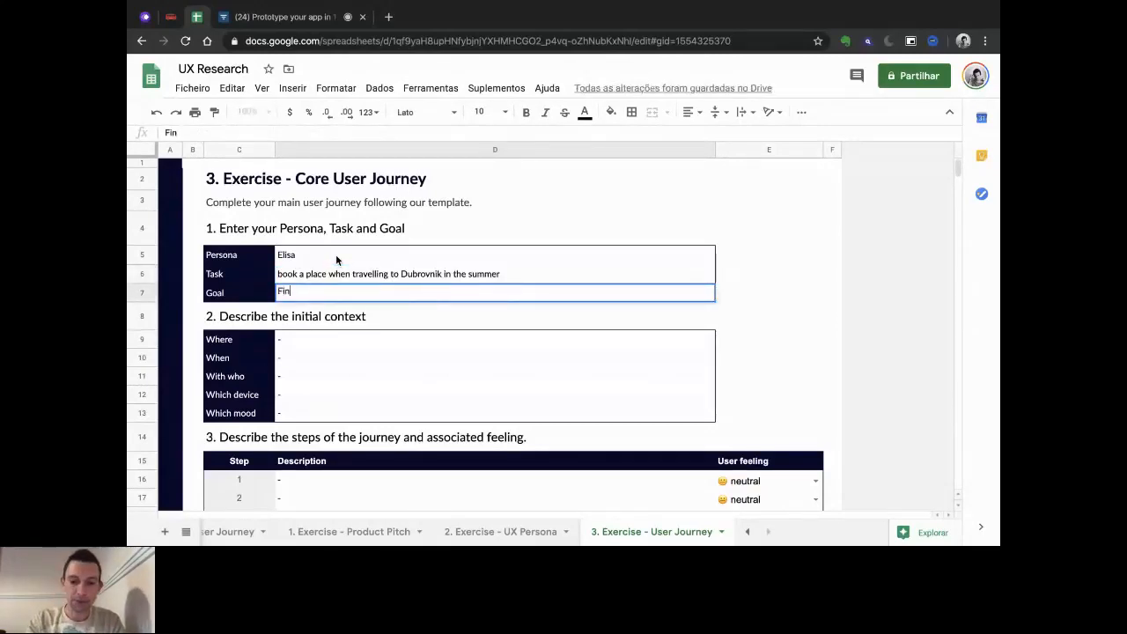
type("d a place")
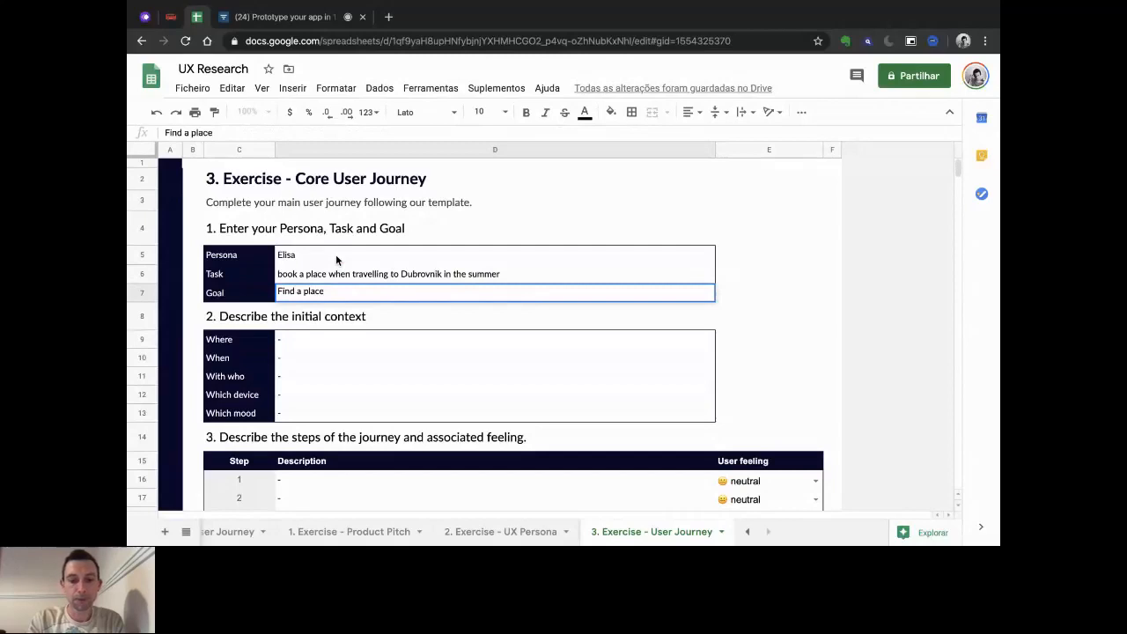
type(" outs")
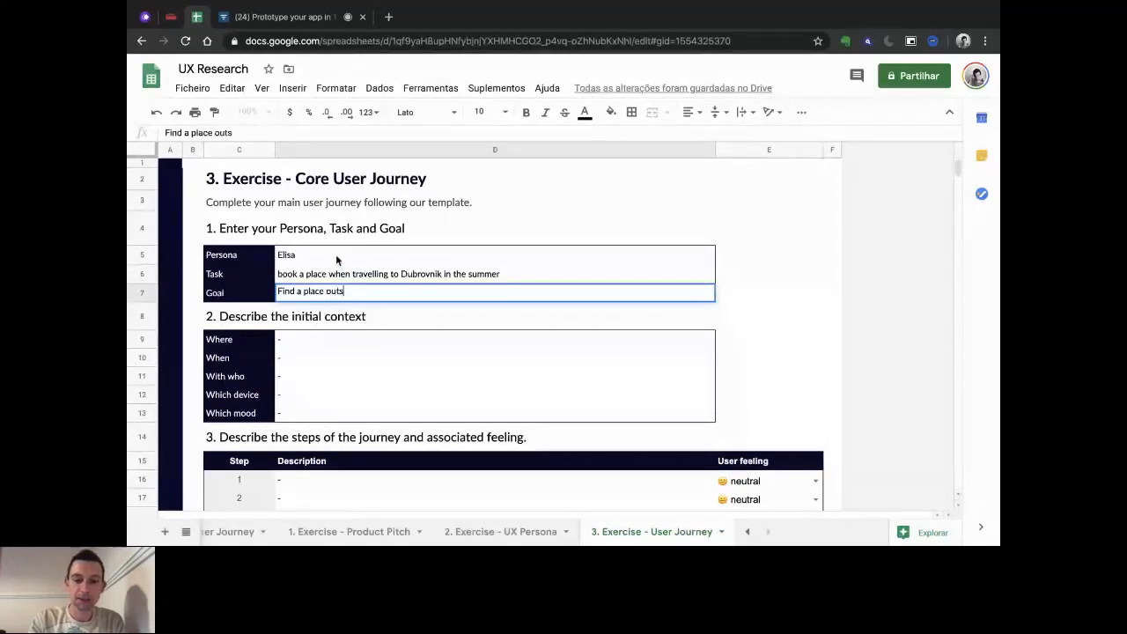
type("ide the old two")
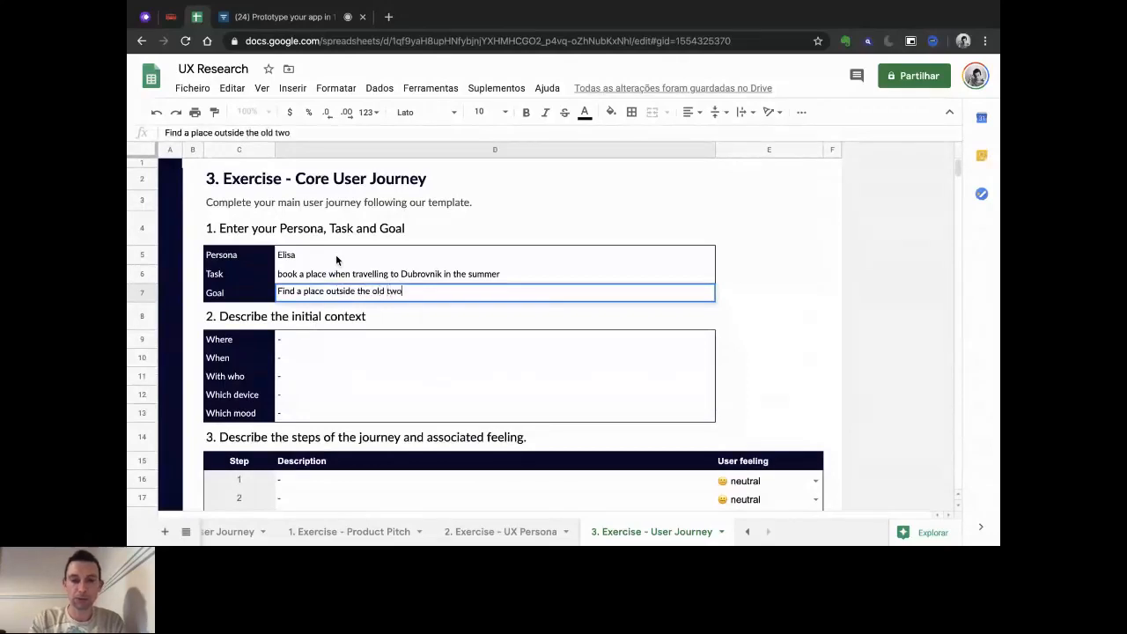
key("BackSpace")
key("BackSpace")
type("own")
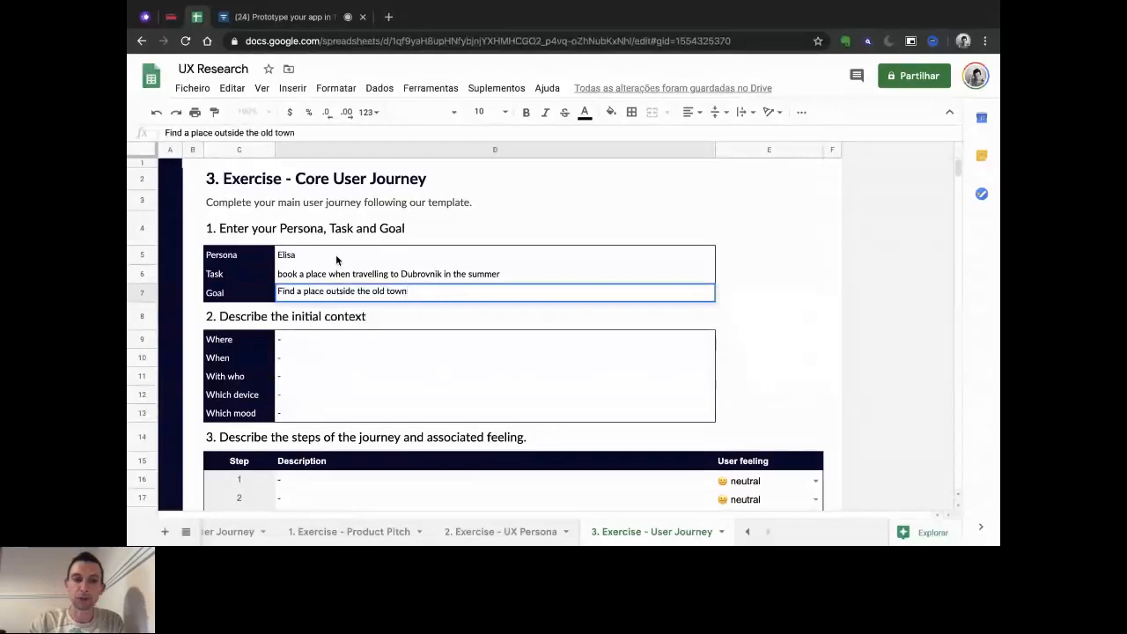
key("Return")
Enter "At her house near Ribeira, Porto" as the Where entry of the journey's initial context.
left_click(297, 339)
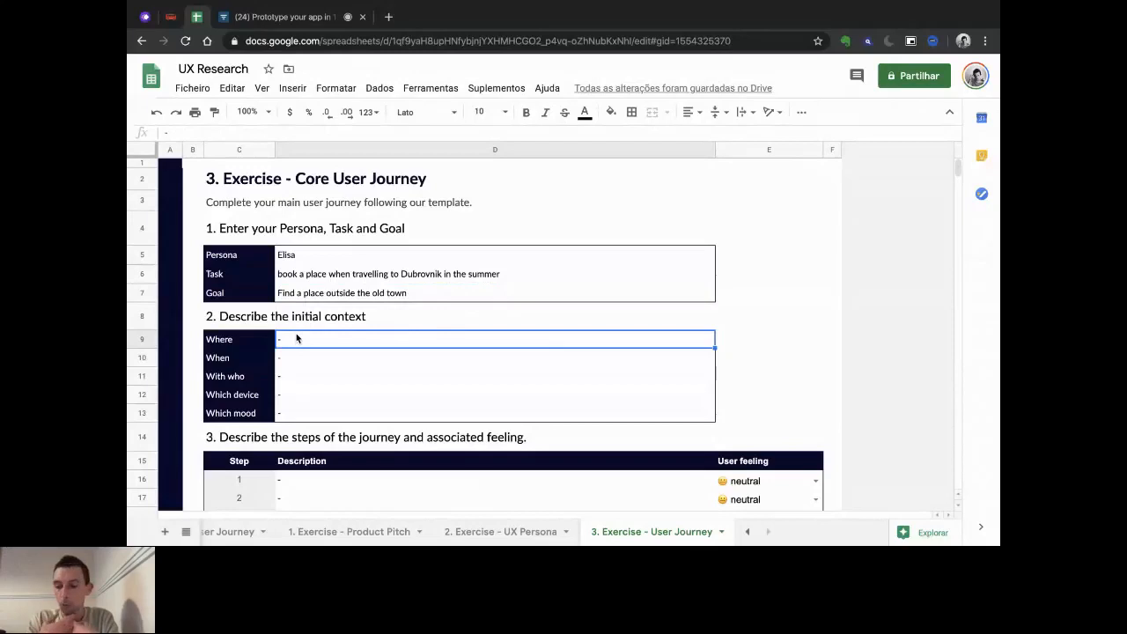
key("shift+Down")
key("shift+Down")
key("shift+Down")
key("shift+Down")
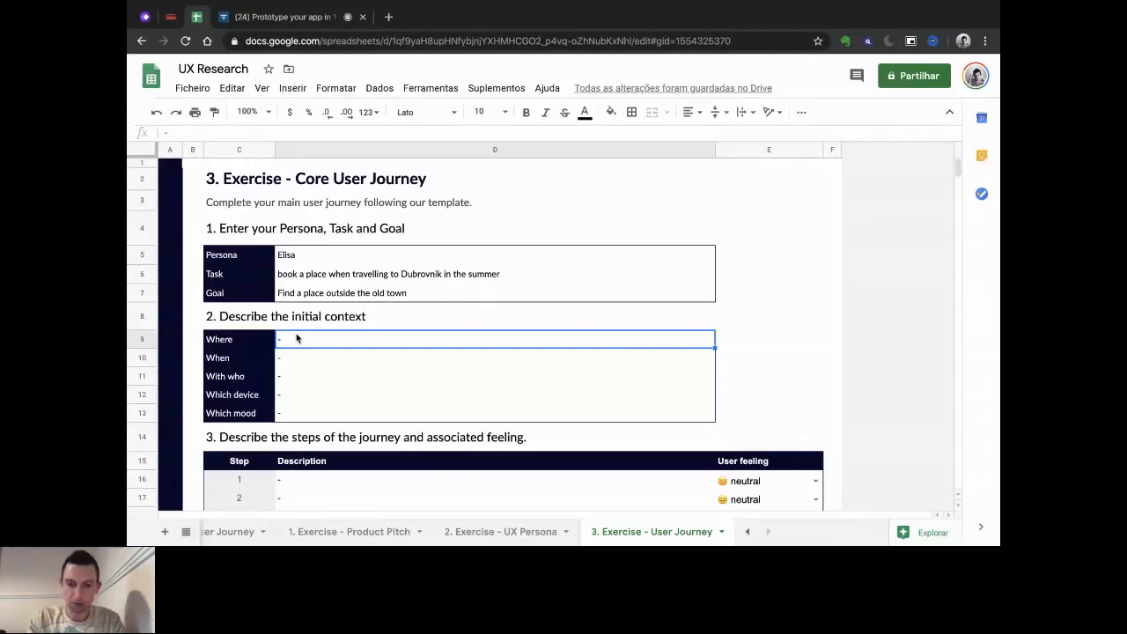
type("At her")
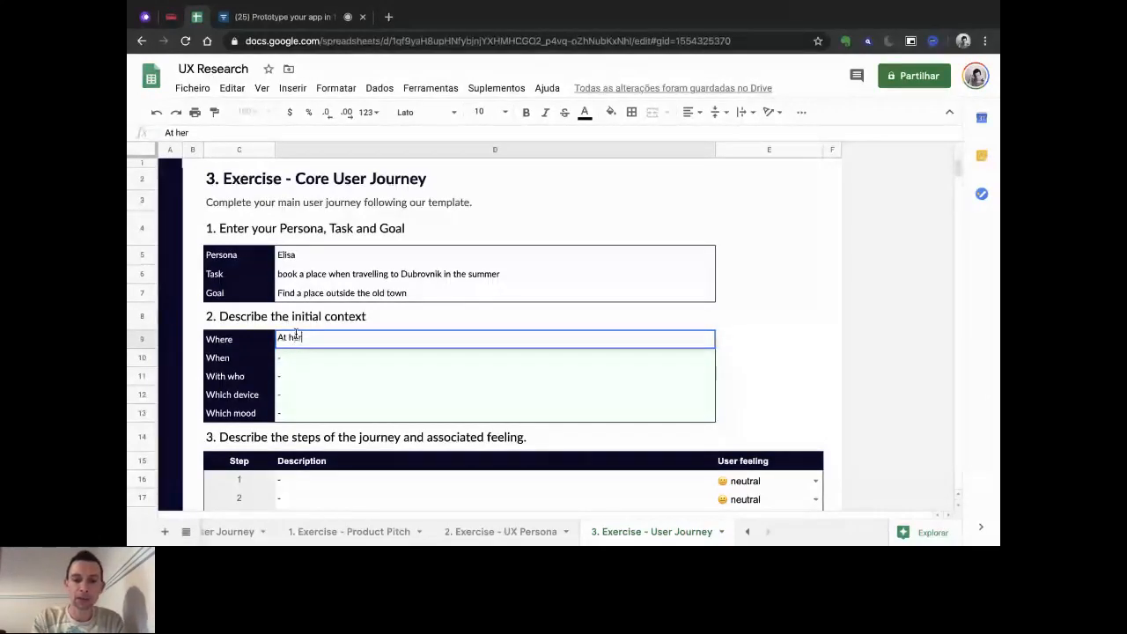
type(" house near ")
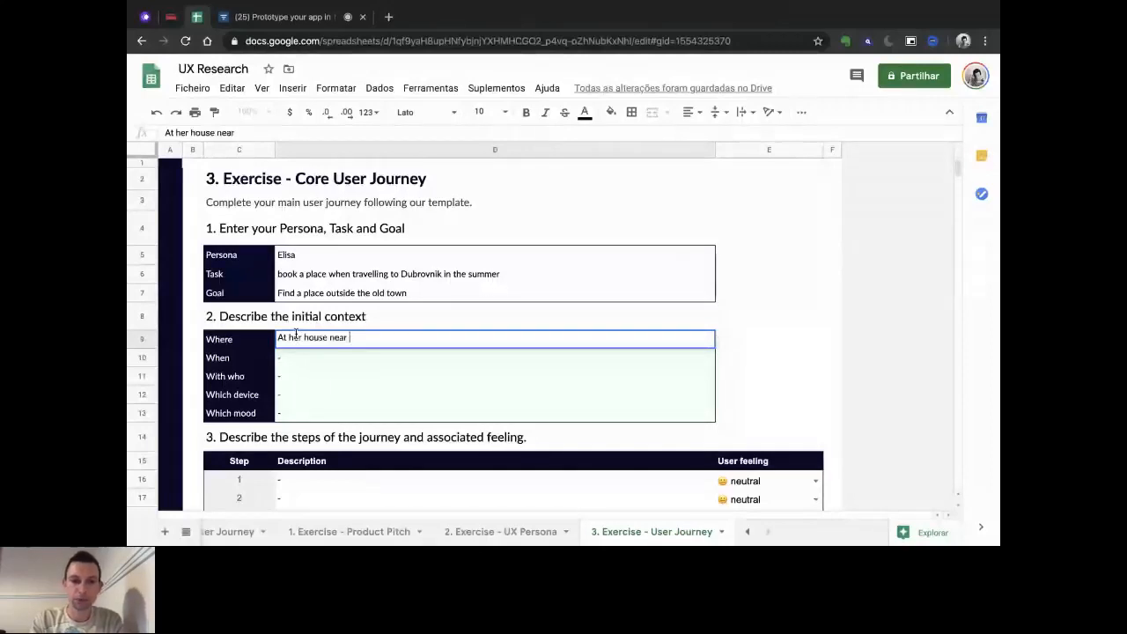
type("Ribeira, ")
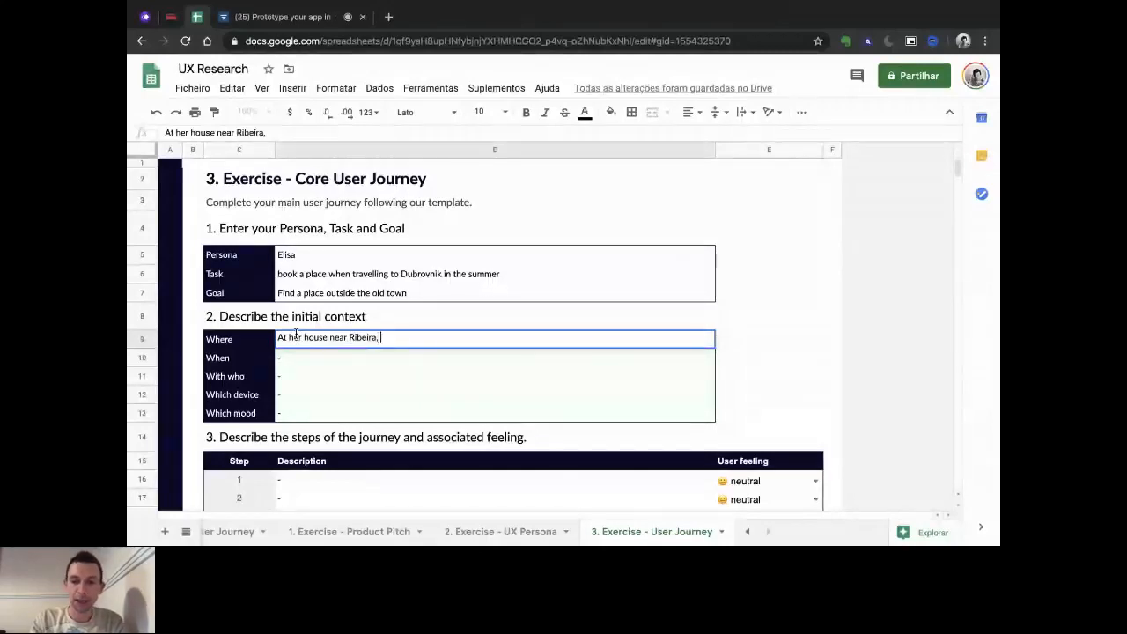
type("Po")
key("BackSpace")
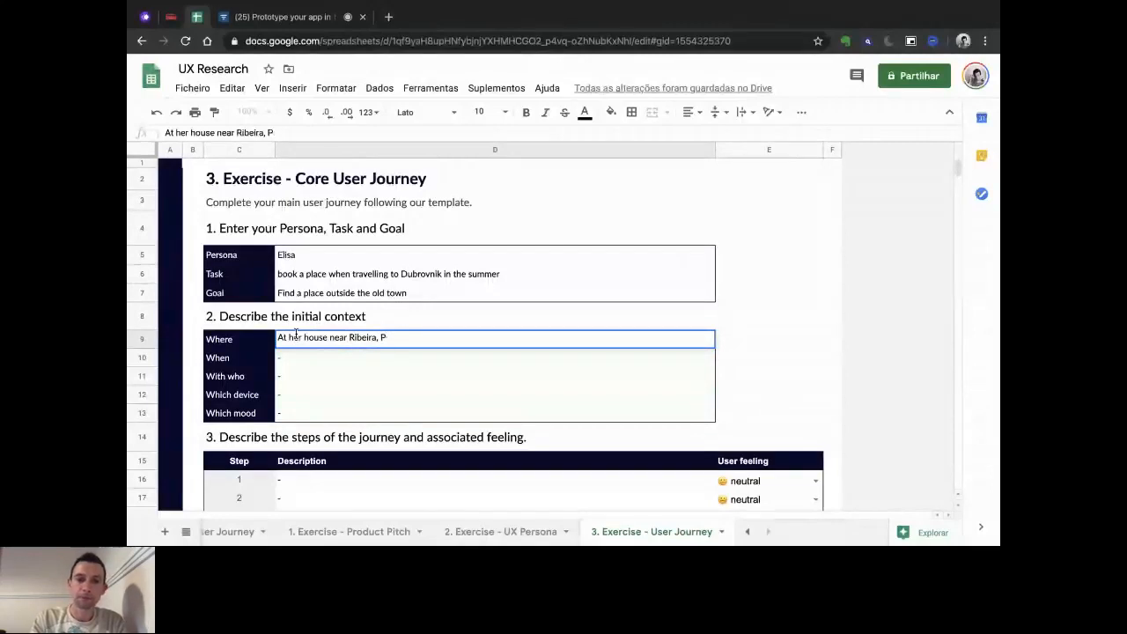
type("orto")
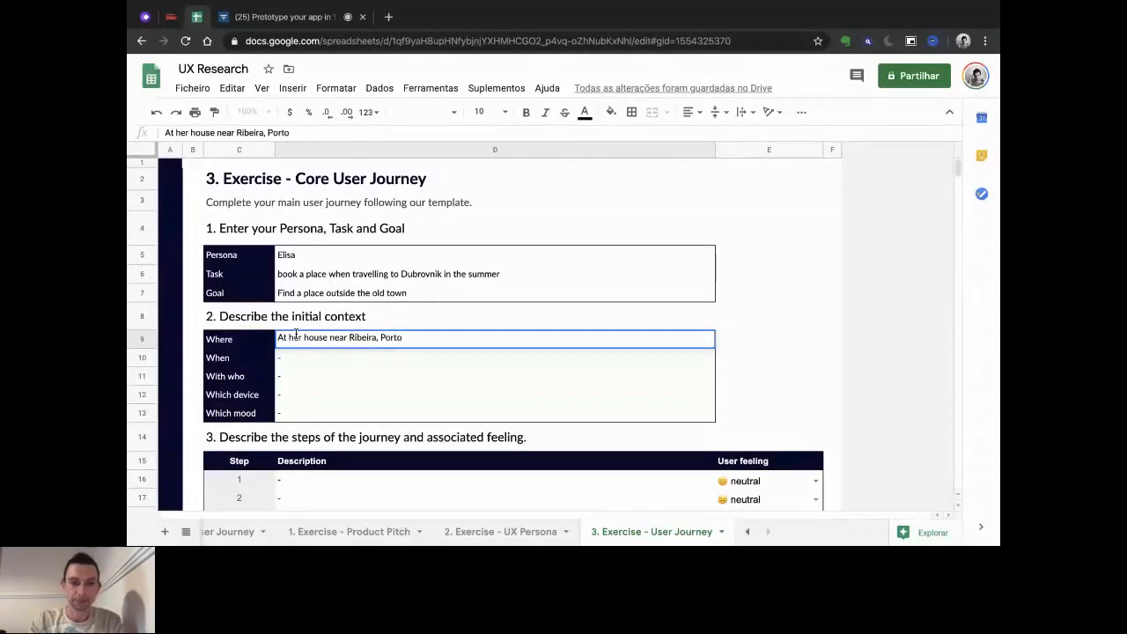
key("Return")
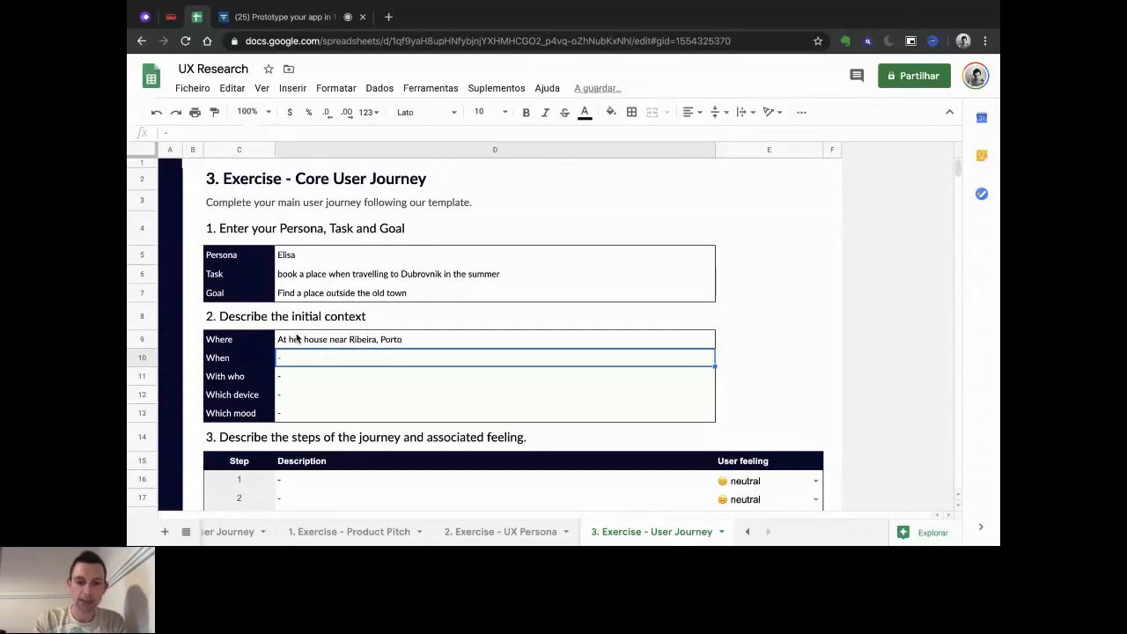
Enter "Late on a friday night after a tough week" as the When entry of the journey's initial context.
type("Late on a friday night after a ")
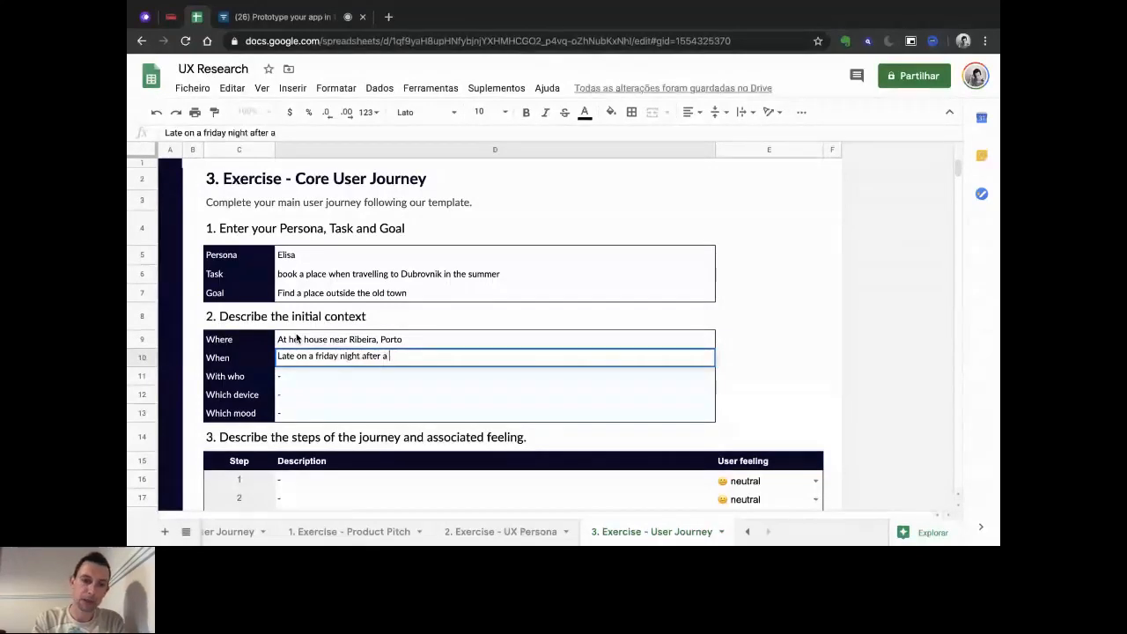
type("tough wee")
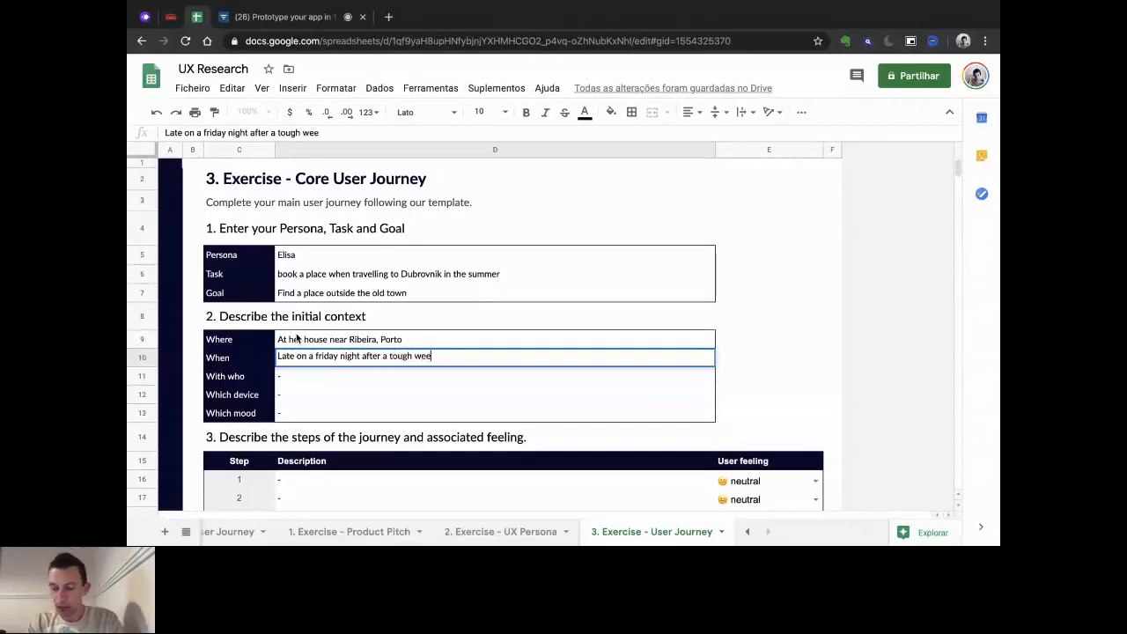
type("k")
key("Return")
Enter "Her husband and the dog" as the With who entry of the initial context.
type("Her ")
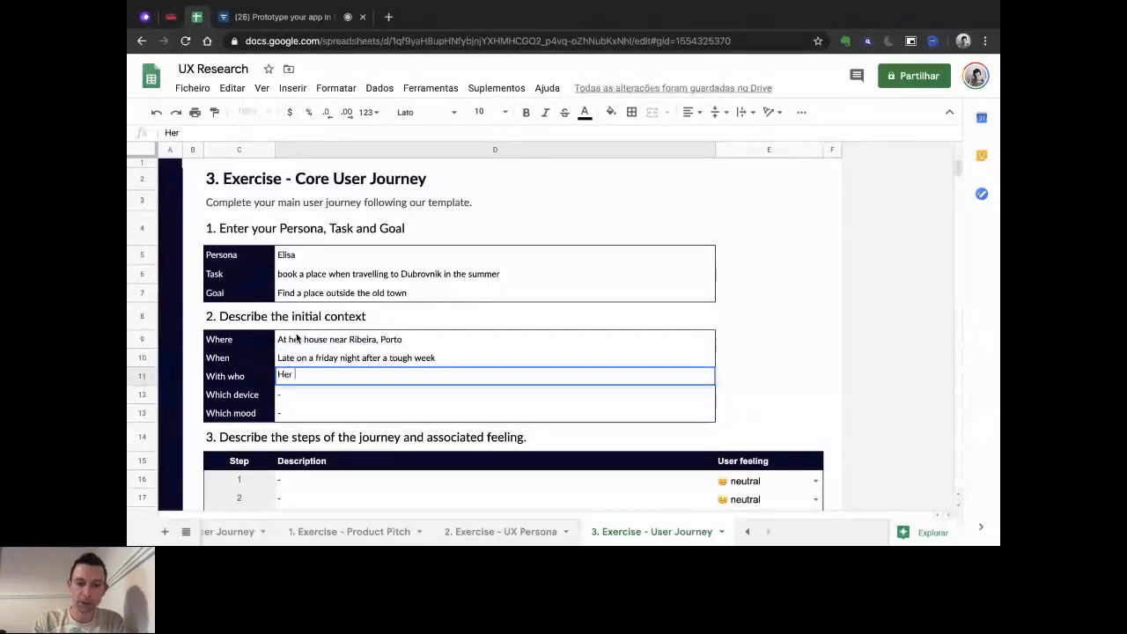
type("husband and the dg")
key("BackSpace")
type("og")
Enter "latest iPhone" as the Which device entry and "tired but excited" as the Which mood entry of the initial context.
type("mob")
key("BackSpace")
key("BackSpace")
key("BackSpace")
type("latest ip")
key("BackSpace")
key("BackSpace")
type("iPhone")
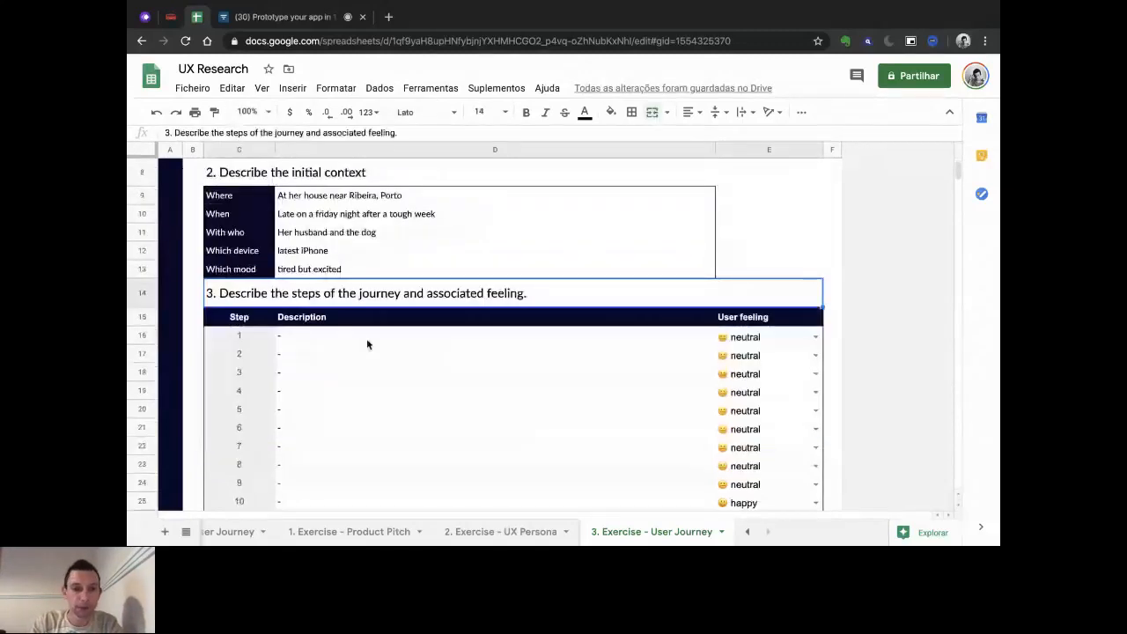
Enter "She opens the app" as the description of journey step 1.
left_click(367, 340)
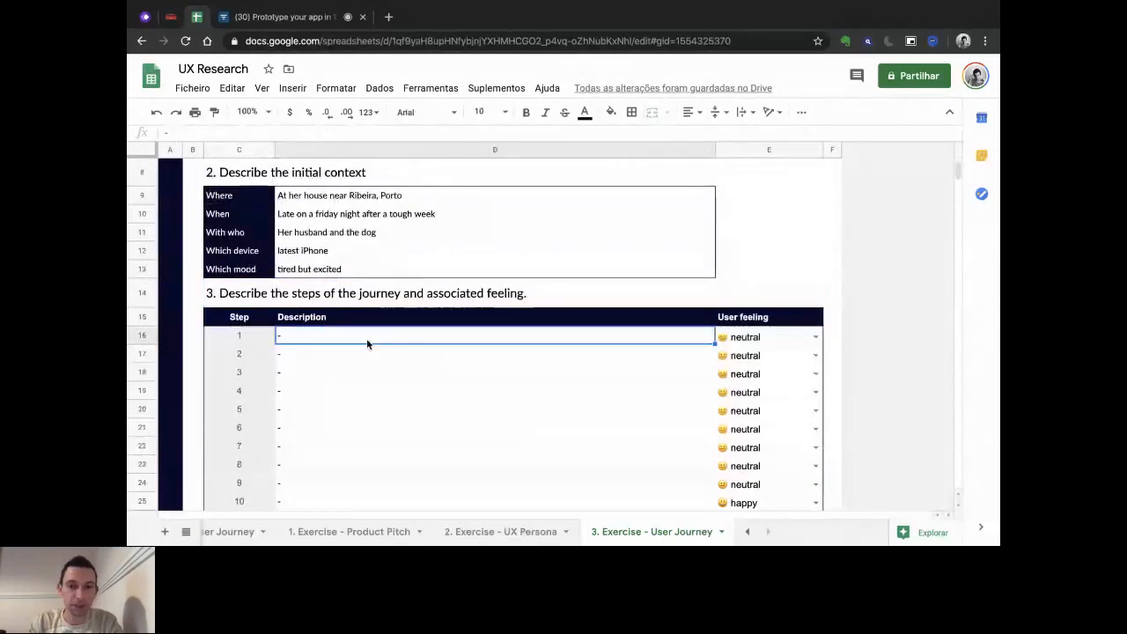
type("Sh")
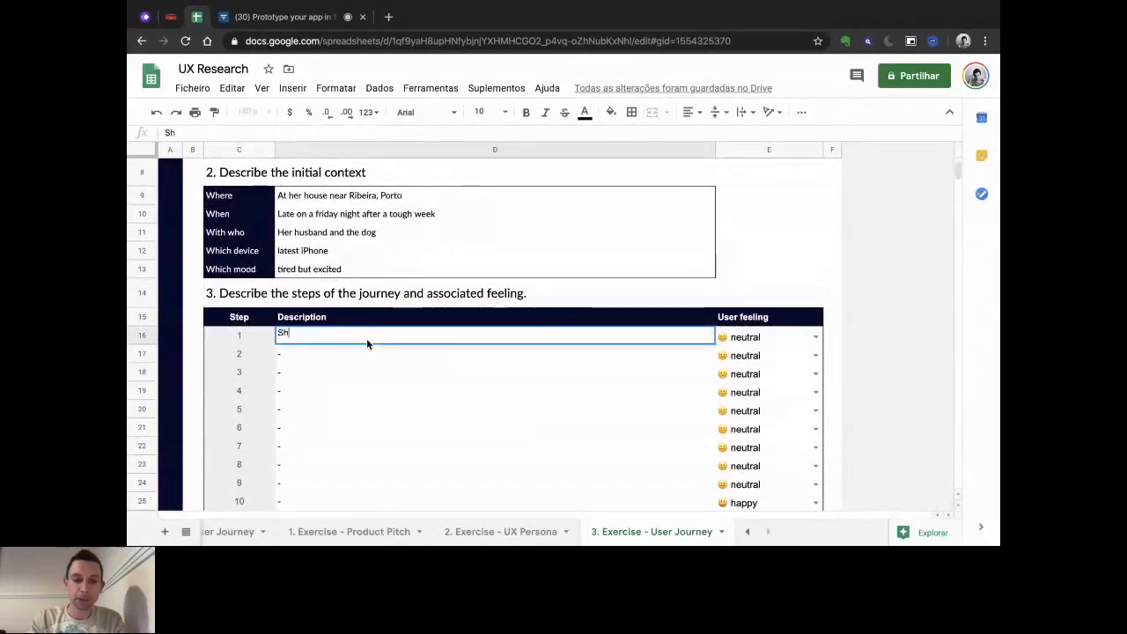
type("e opens the app")
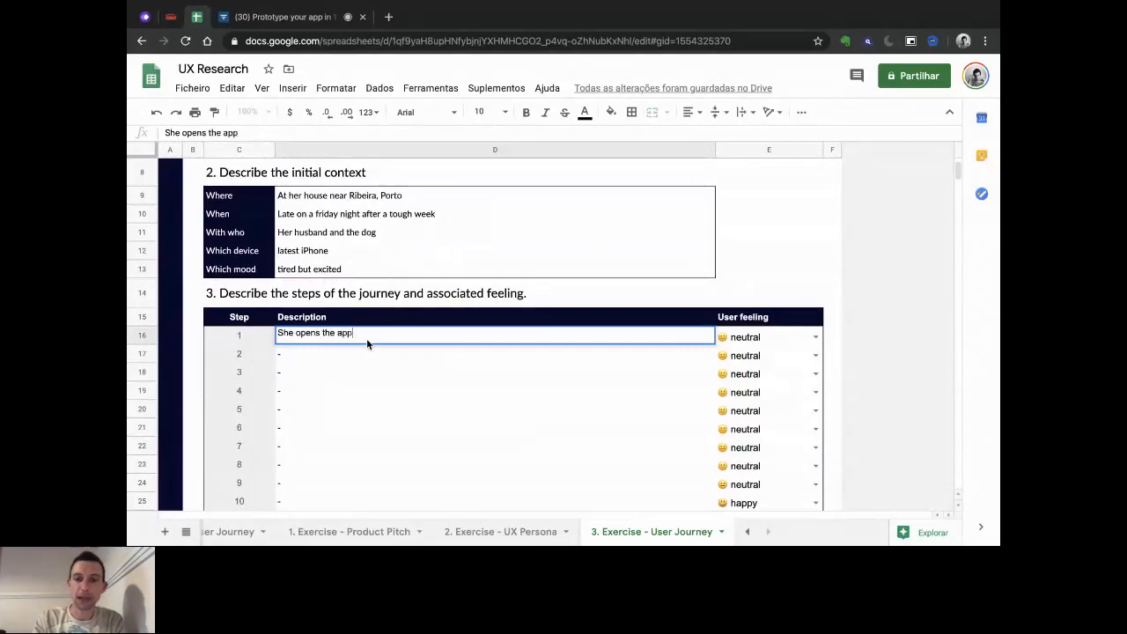
key("Return")
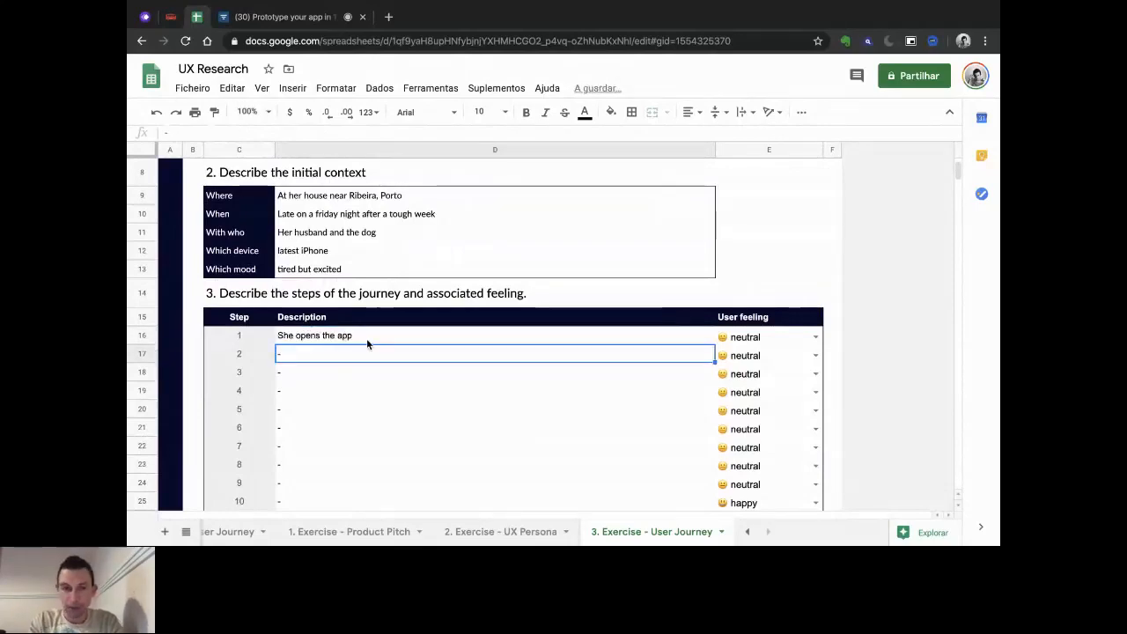
Enter "she searches for places for two weeks in august" as the description of journey step 2.
type("sh")
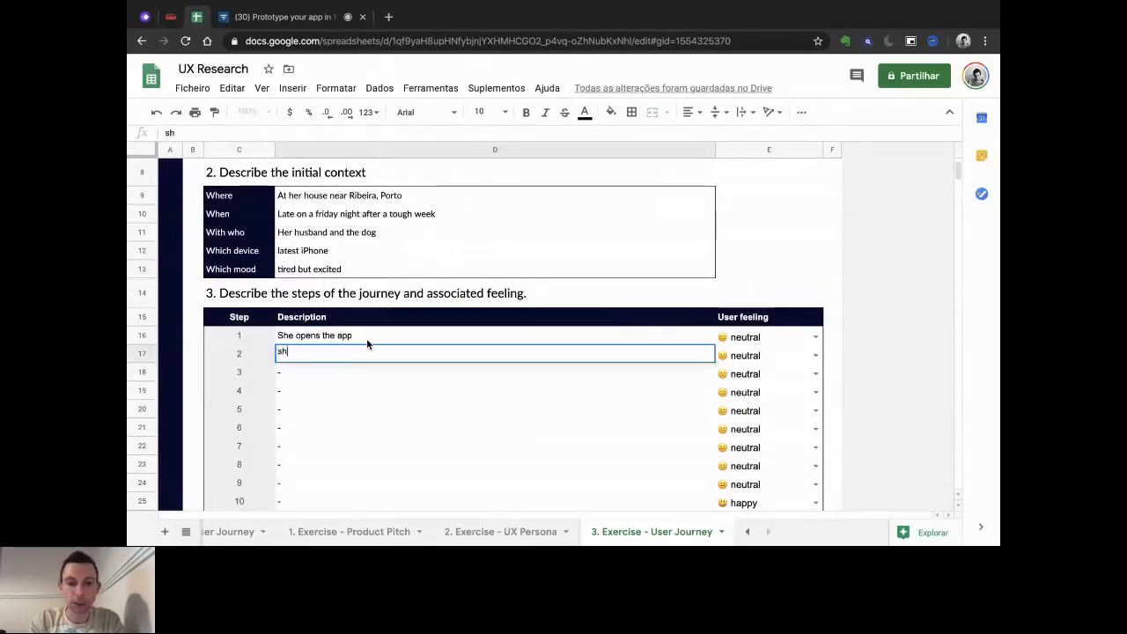
type("e sear")
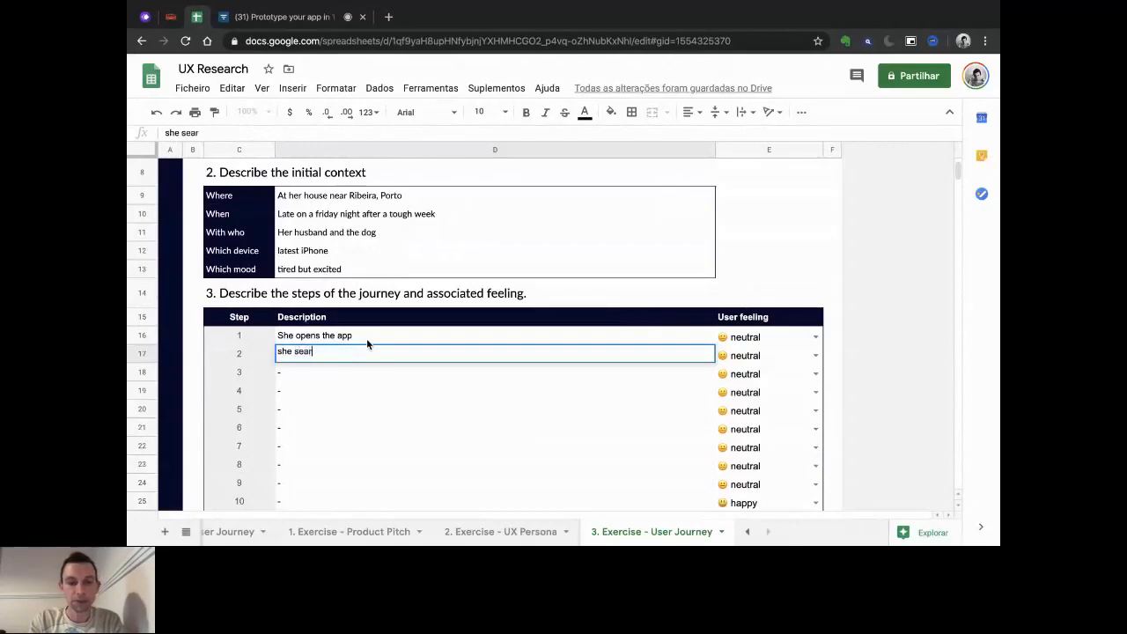
type("ches for")
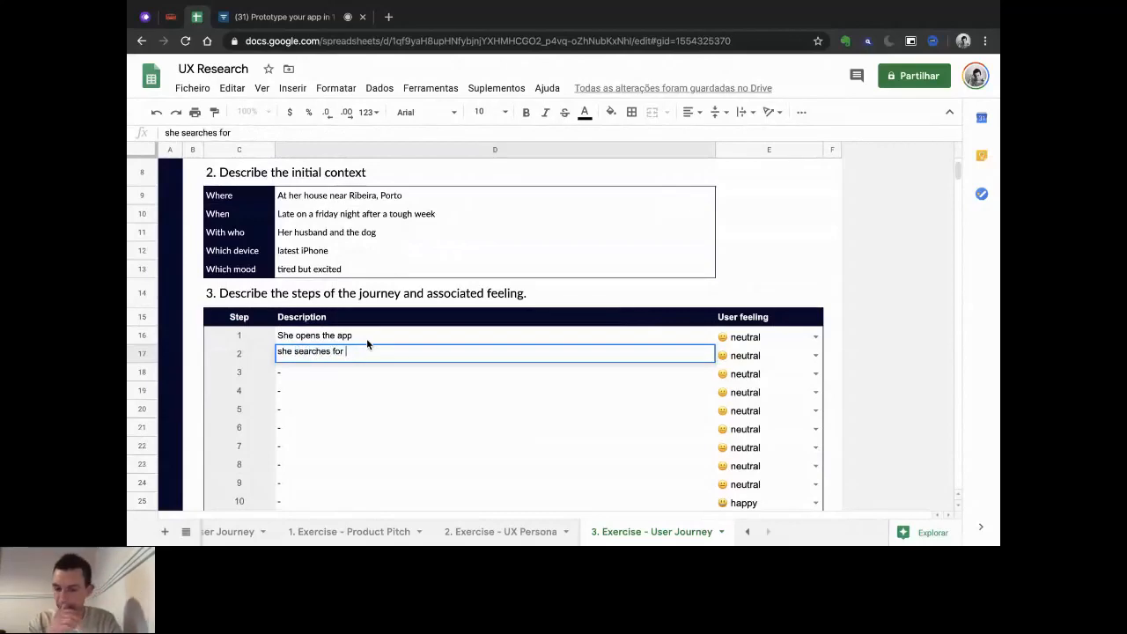
type(" places ")
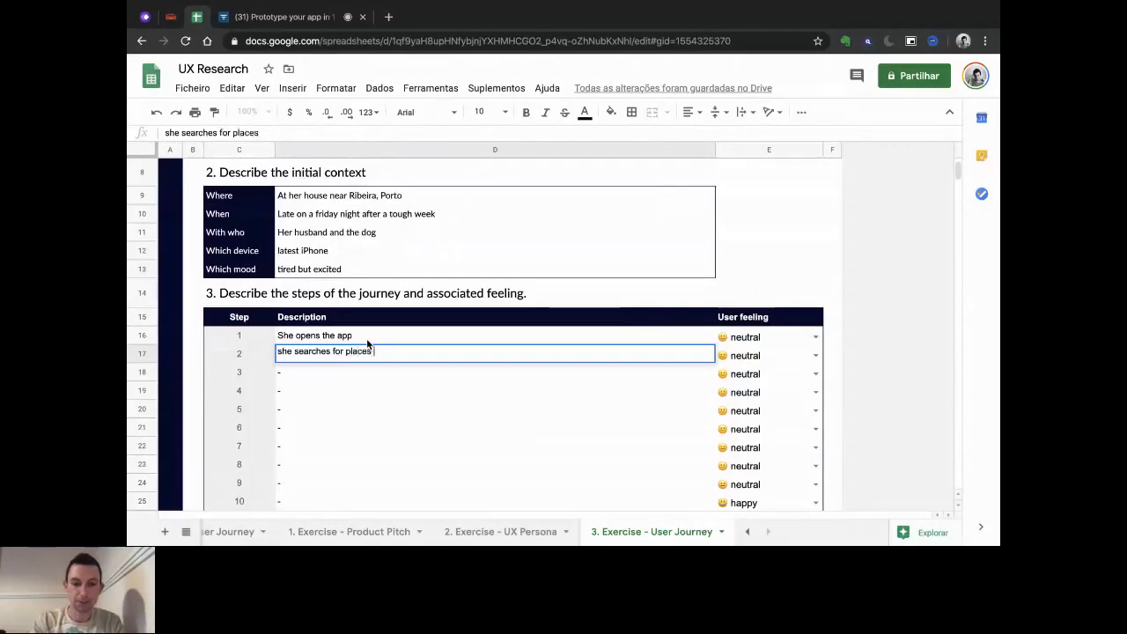
type("o")
key("BackSpace")
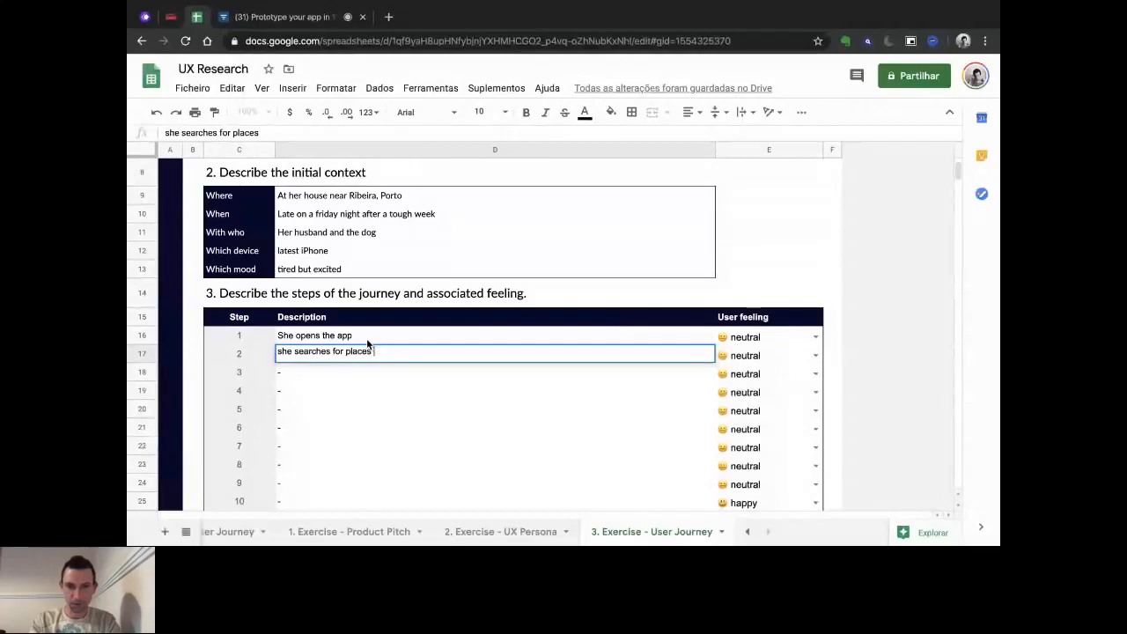
type("for ")
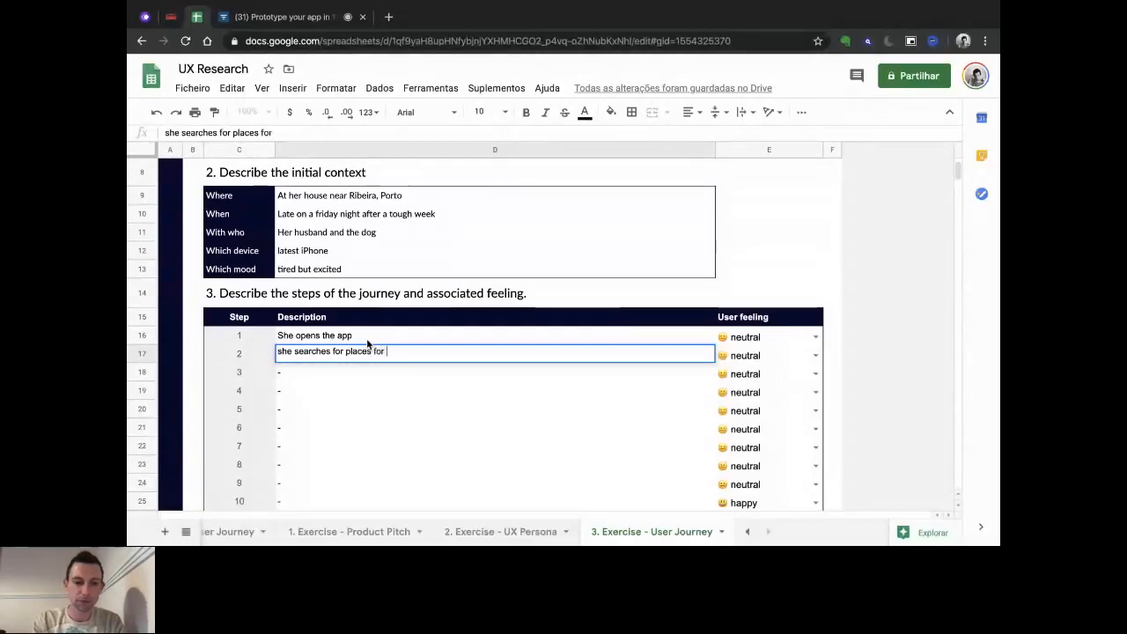
type("two w")
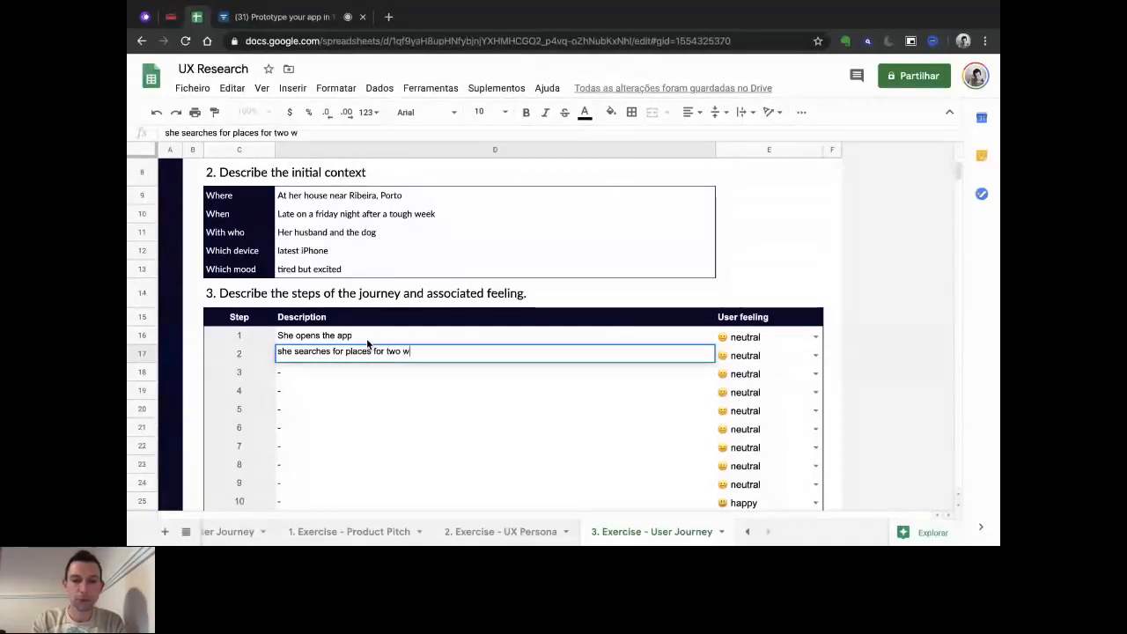
type("eeks in ")
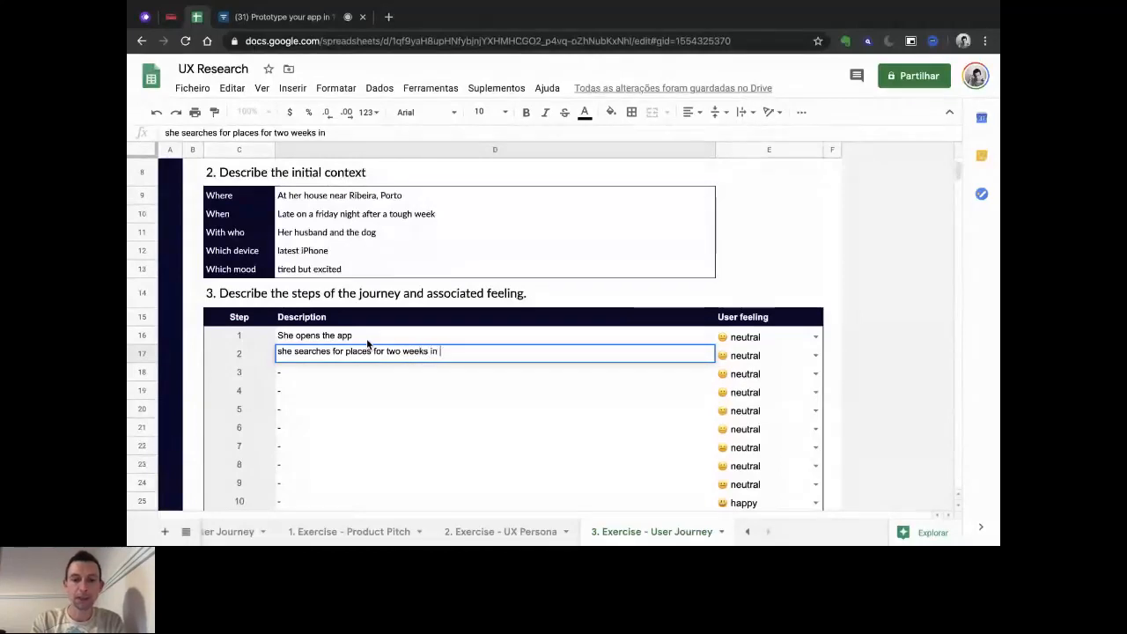
type("august")
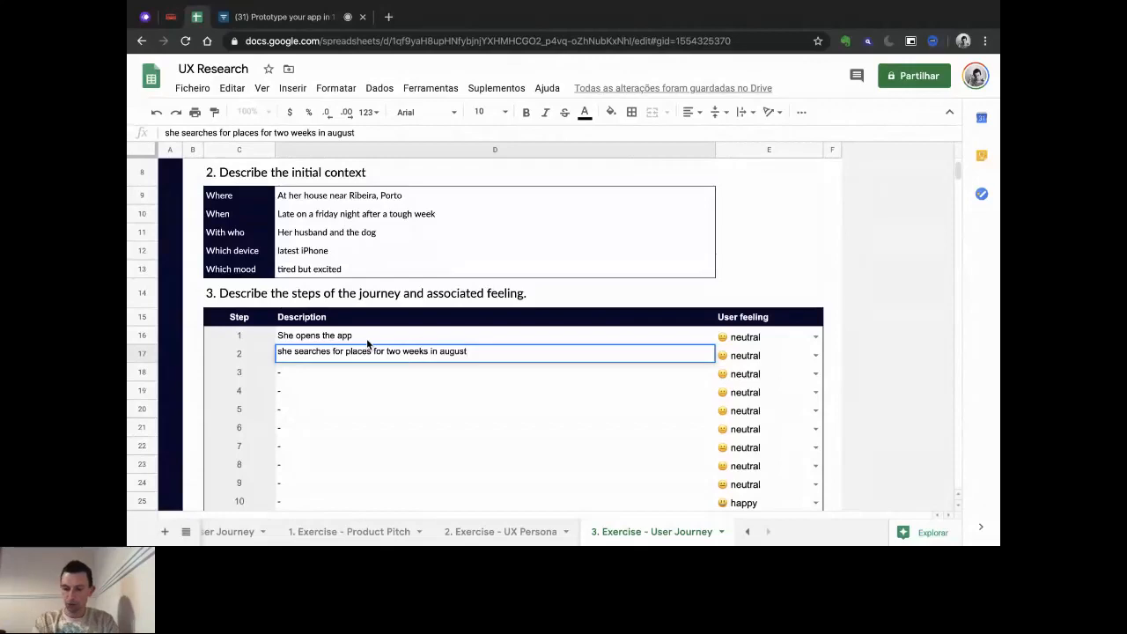
key("Return")
Enter "she looks at a map with results and goes outside the centra alrea" as the description of journey step 3.
type("she looks at t")
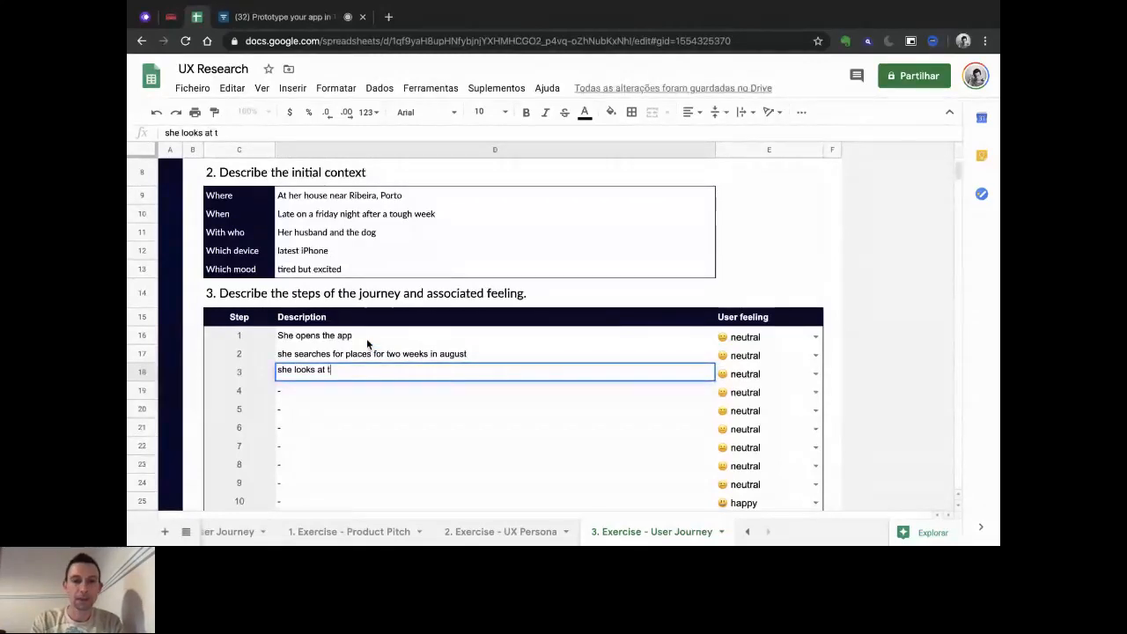
key("BackSpace")
type("a map with resul")
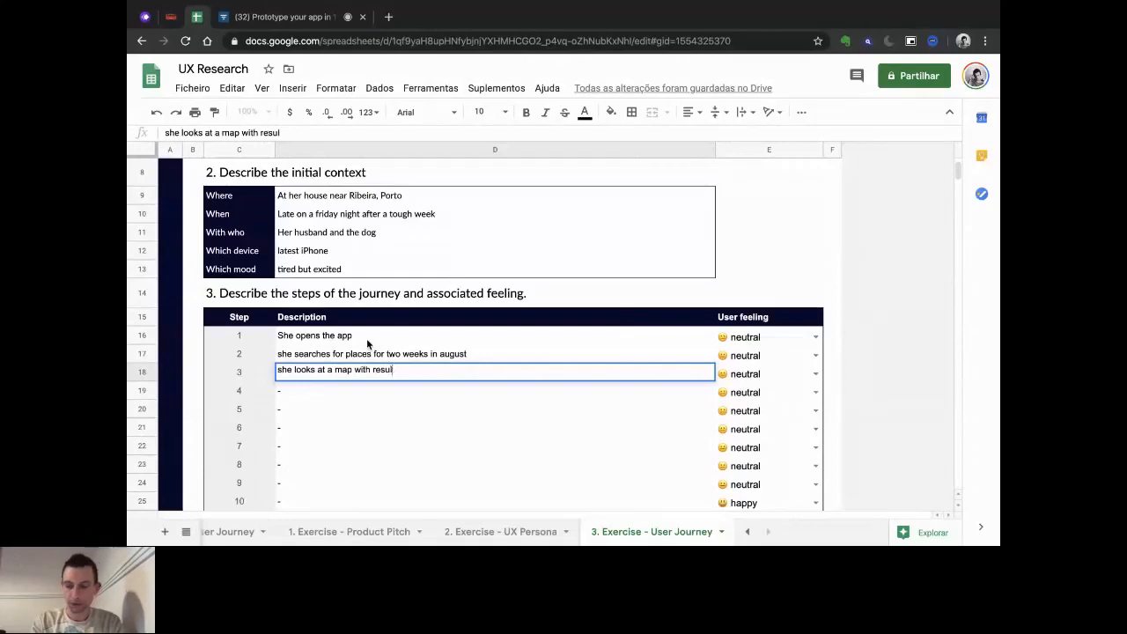
type("ts and ")
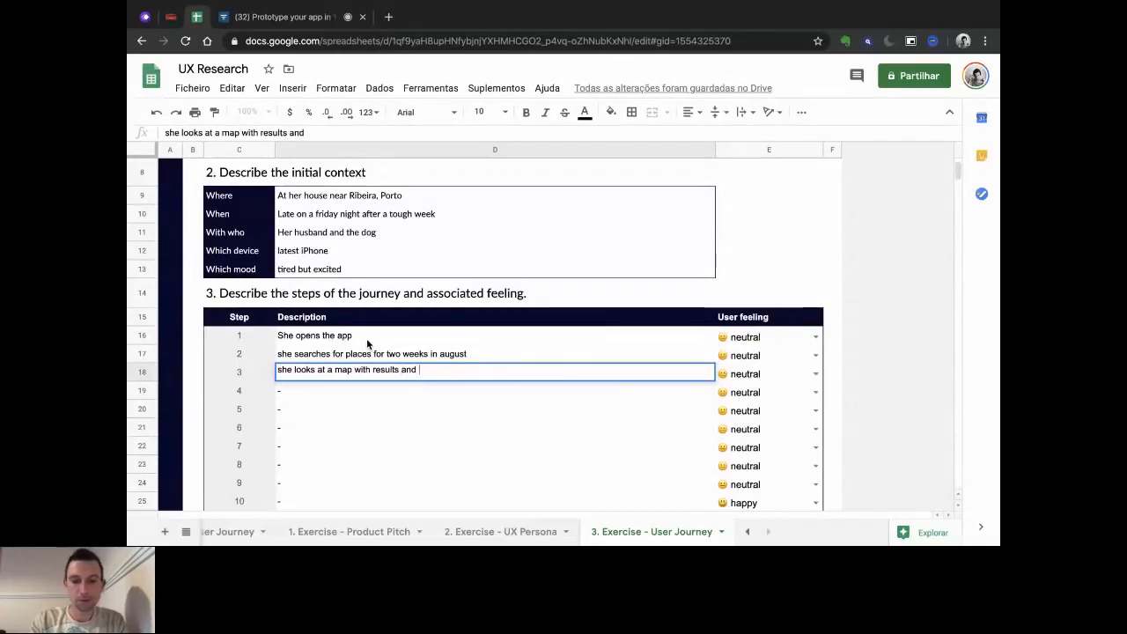
type("goe")
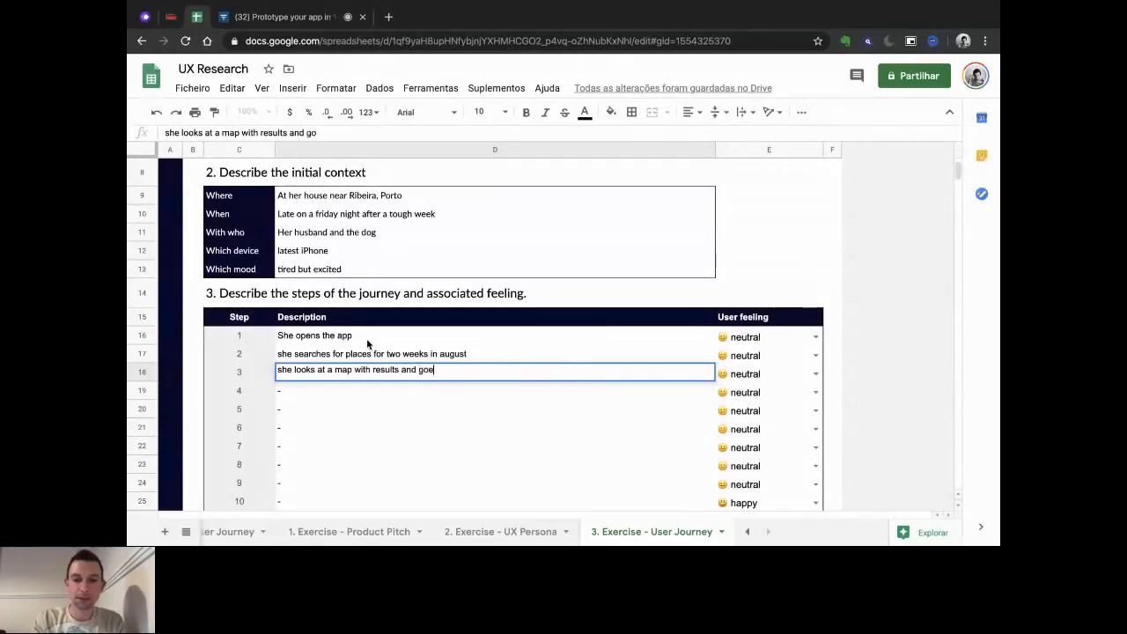
type("s outside the centra al")
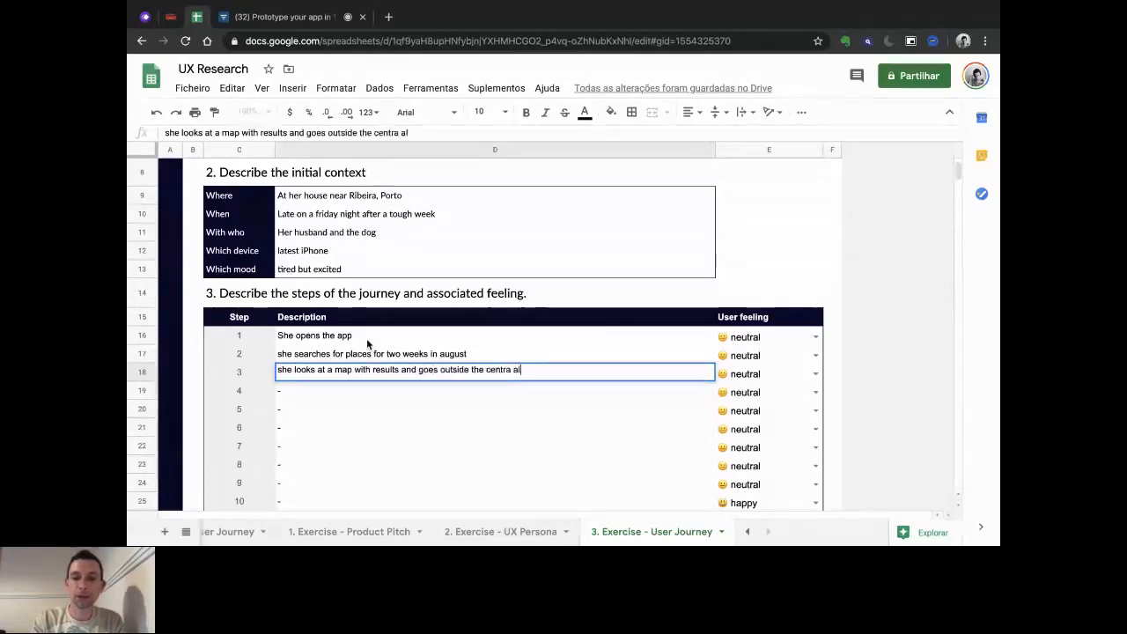
type("rea")
key("Return")
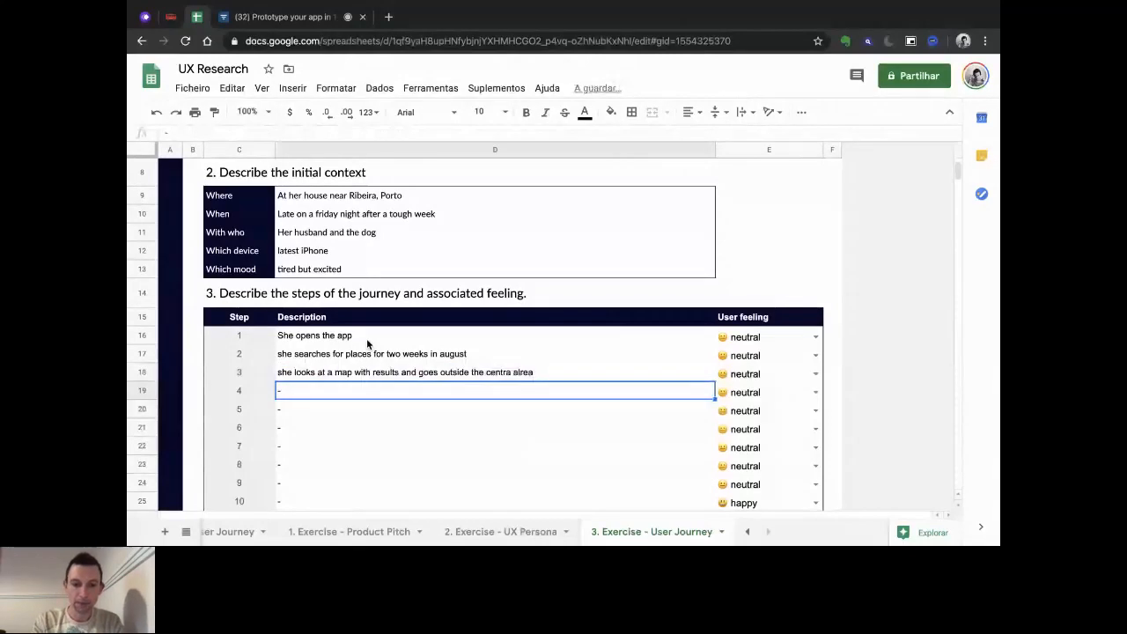
Describe journey step 4 as "she finds an available place that seems interesting" and step 5 as "she looks at the pictures of the place".
type("she f")
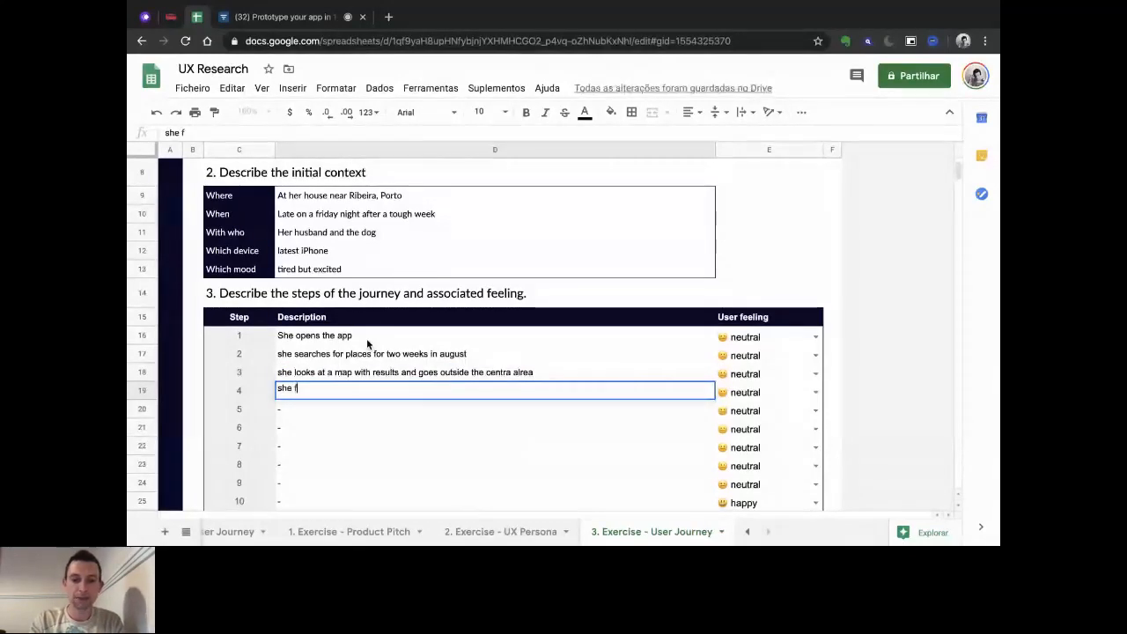
type("inds a ")
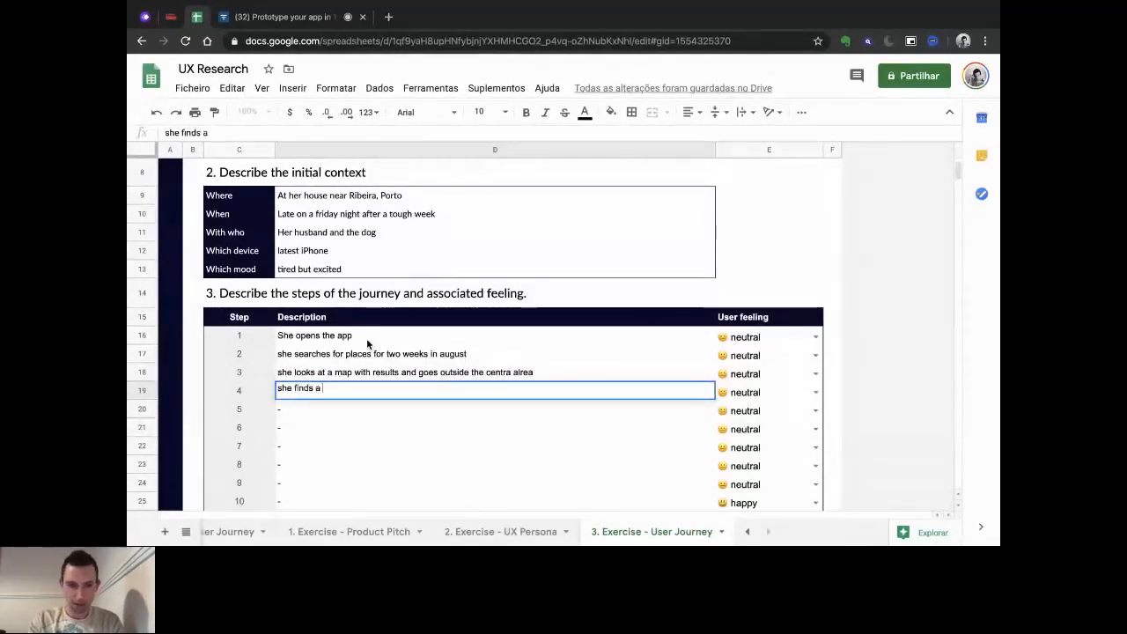
type("n ava")
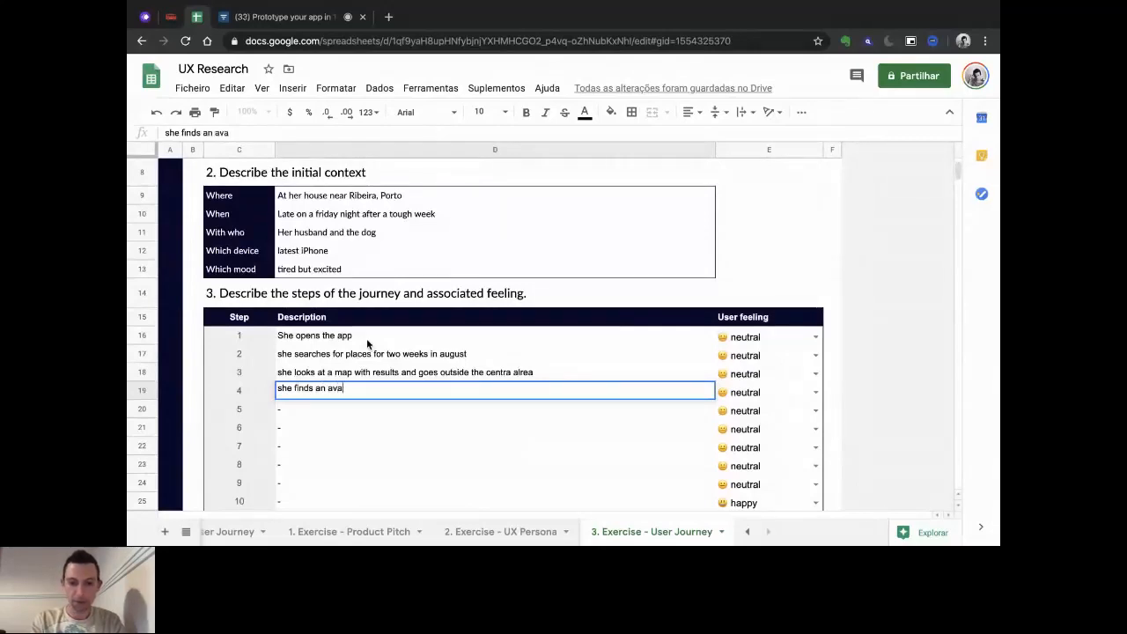
type("ilable ")
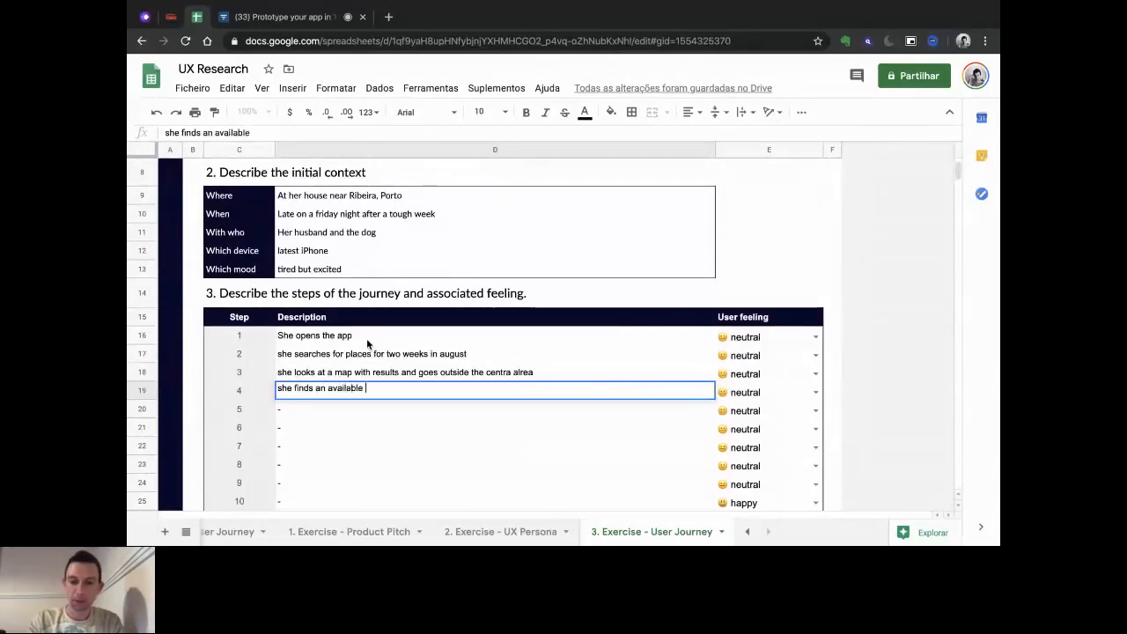
type("place")
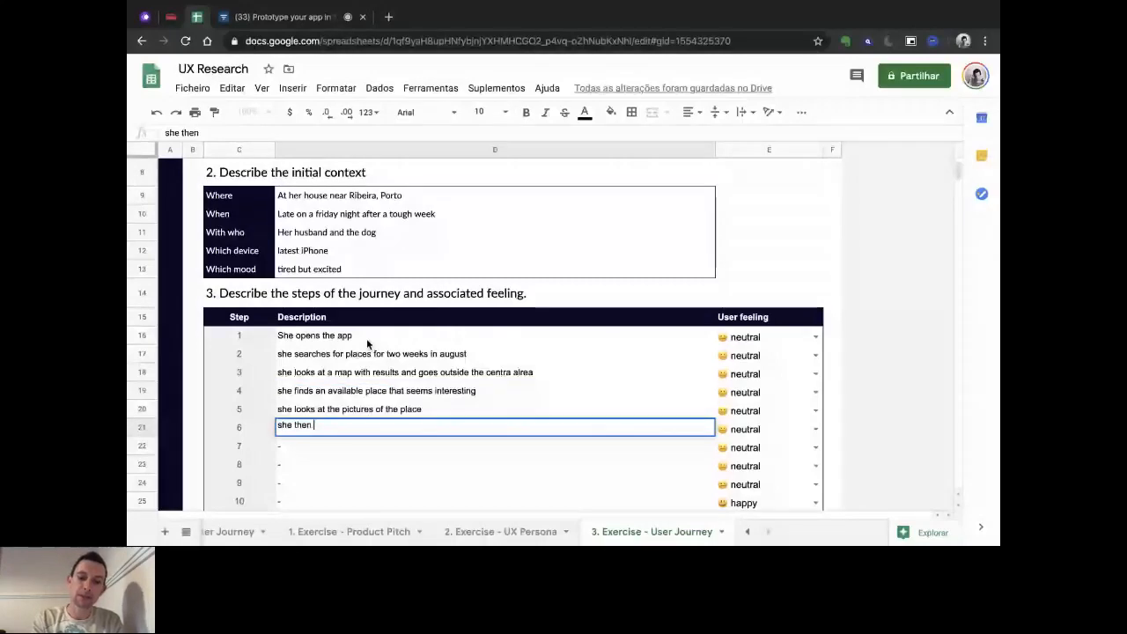
Enter "she then reads some reviews" as the description of journey step 6.
type("reads ")
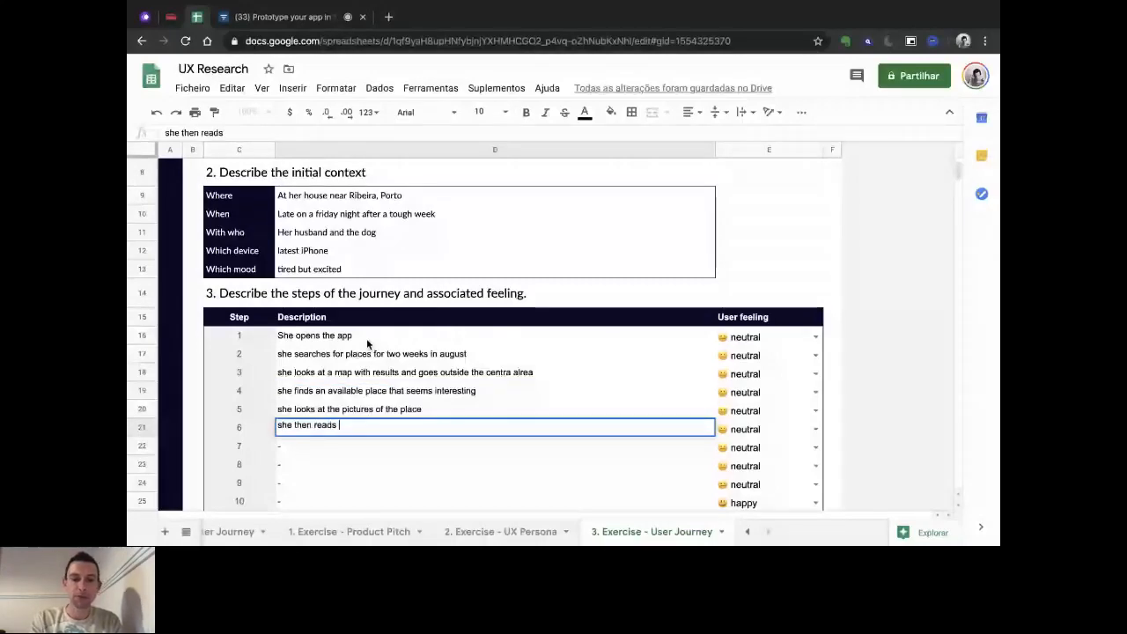
type("some revo")
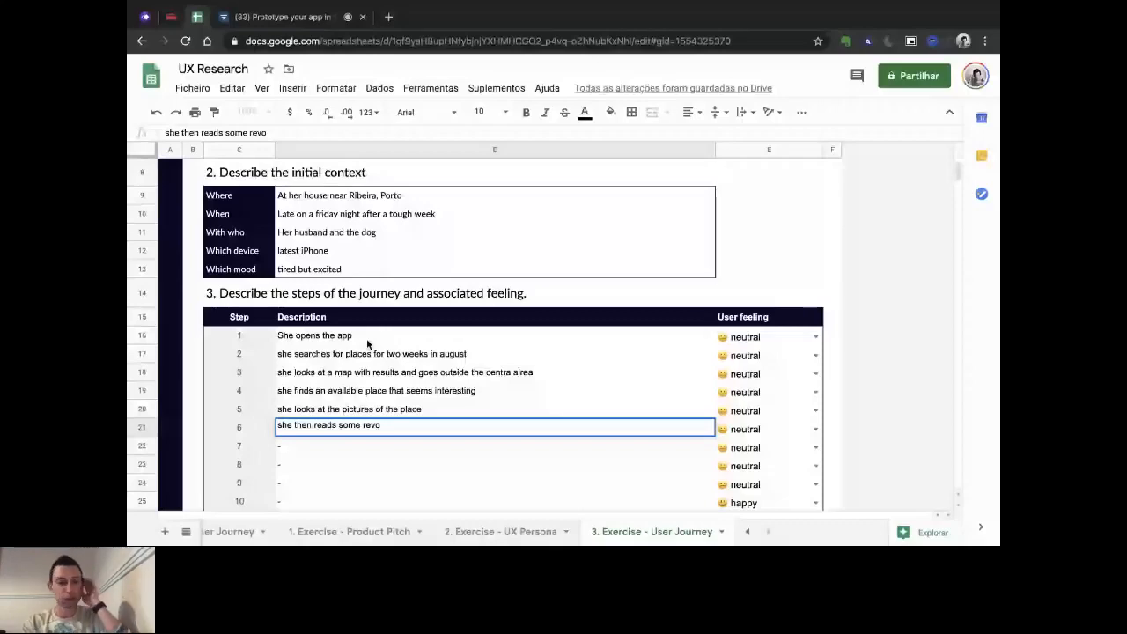
key("BackSpace")
type("iews")
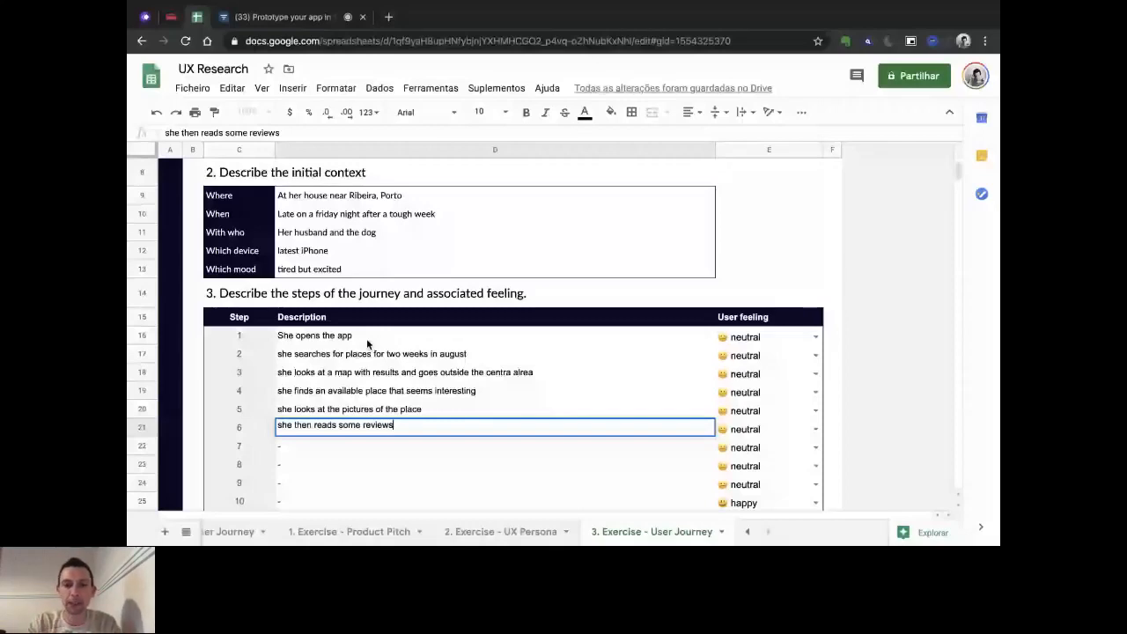
key("Return")
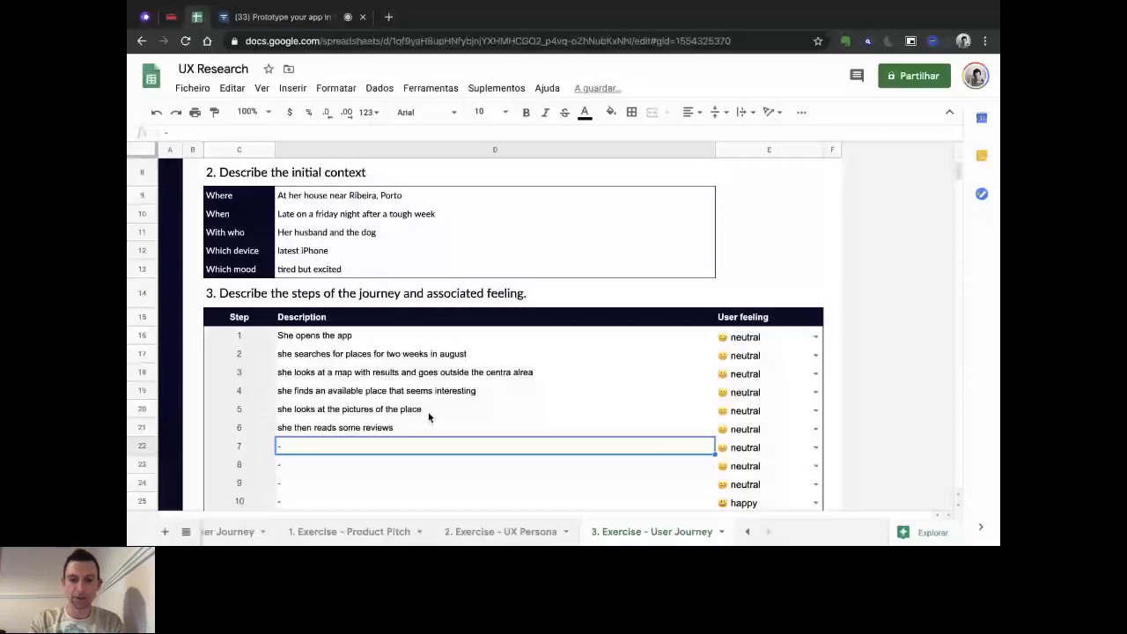
Describe journey step 7 as "she confirms how much it will cost" and step 8 as "she books it".
type("she confirms ")
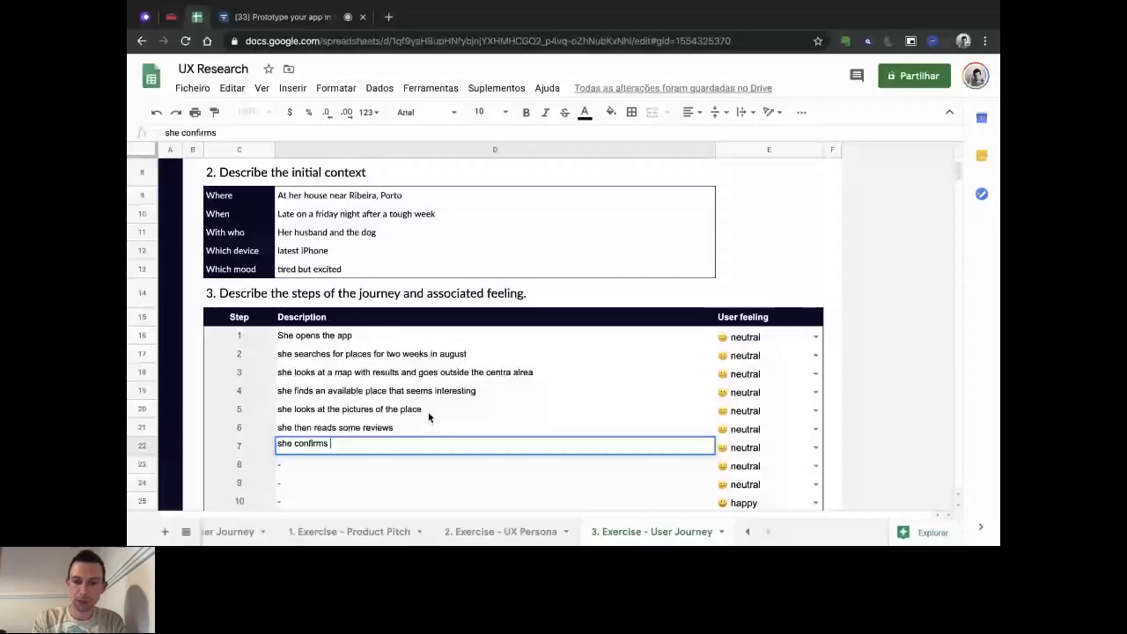
type("how much i")
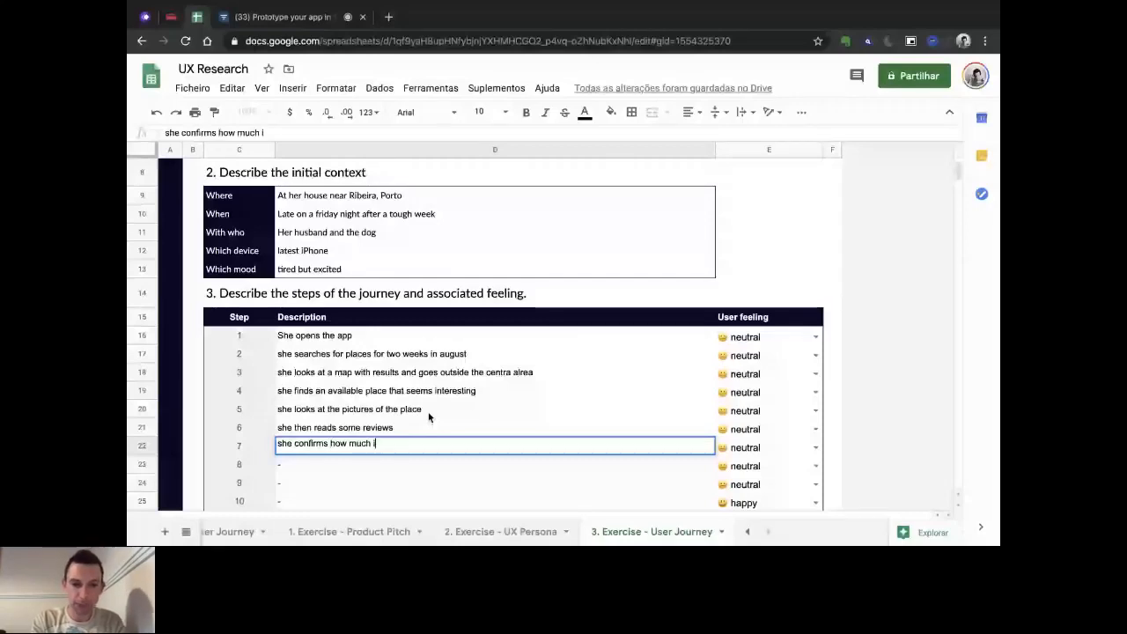
type("t will cost")
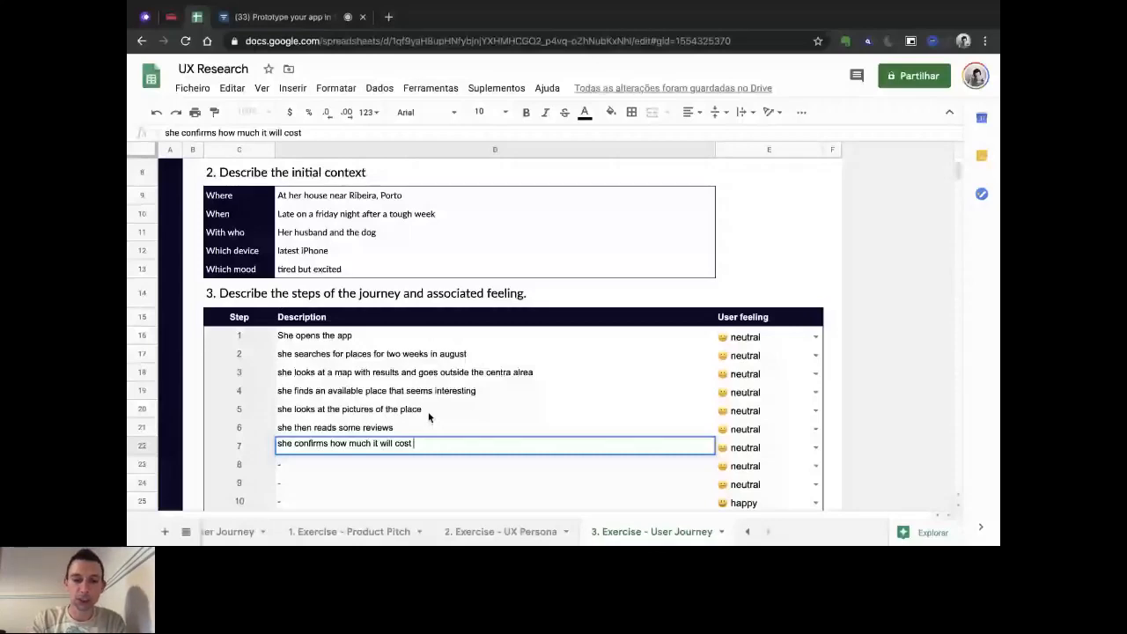
key("Return")
type("she books ")
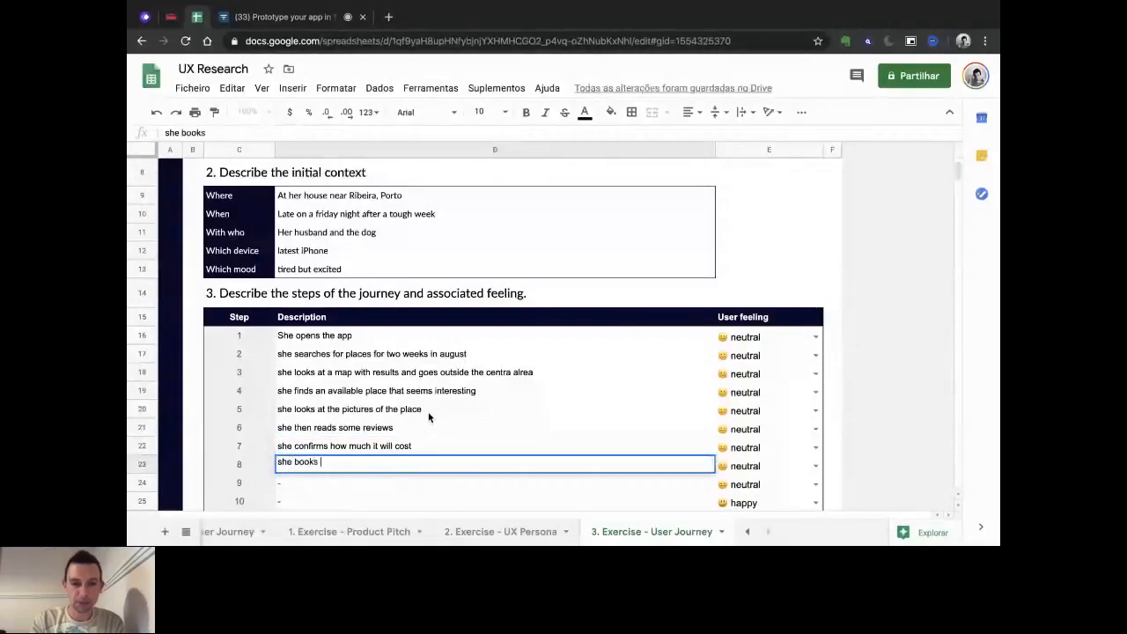
type("it")
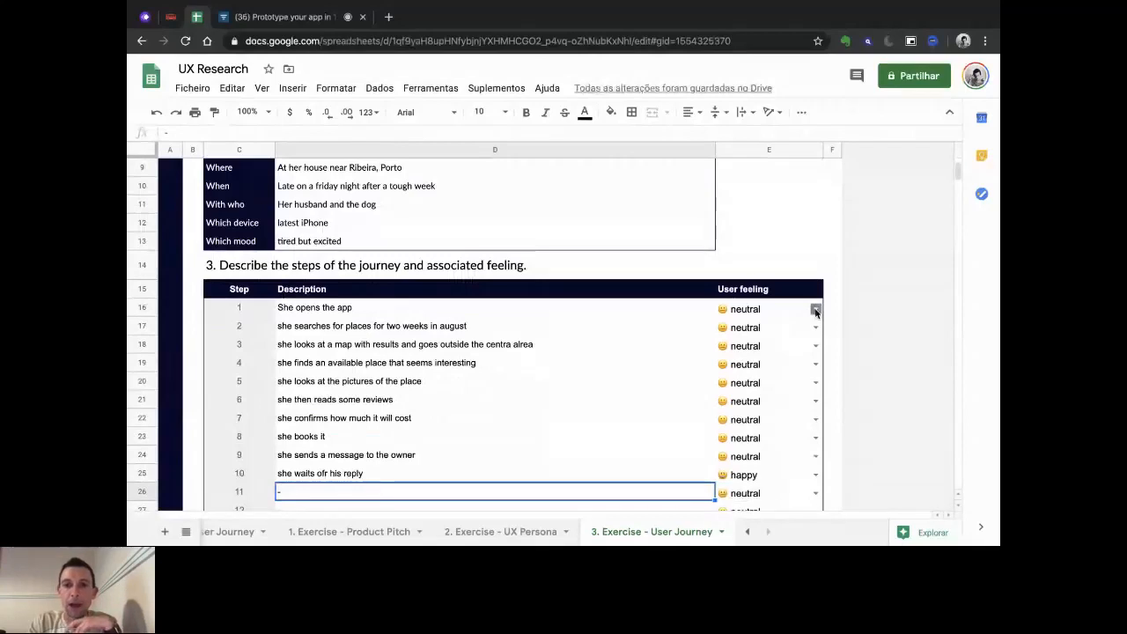
Set the user feeling of journey step 1 to determined.
left_click(815, 310)
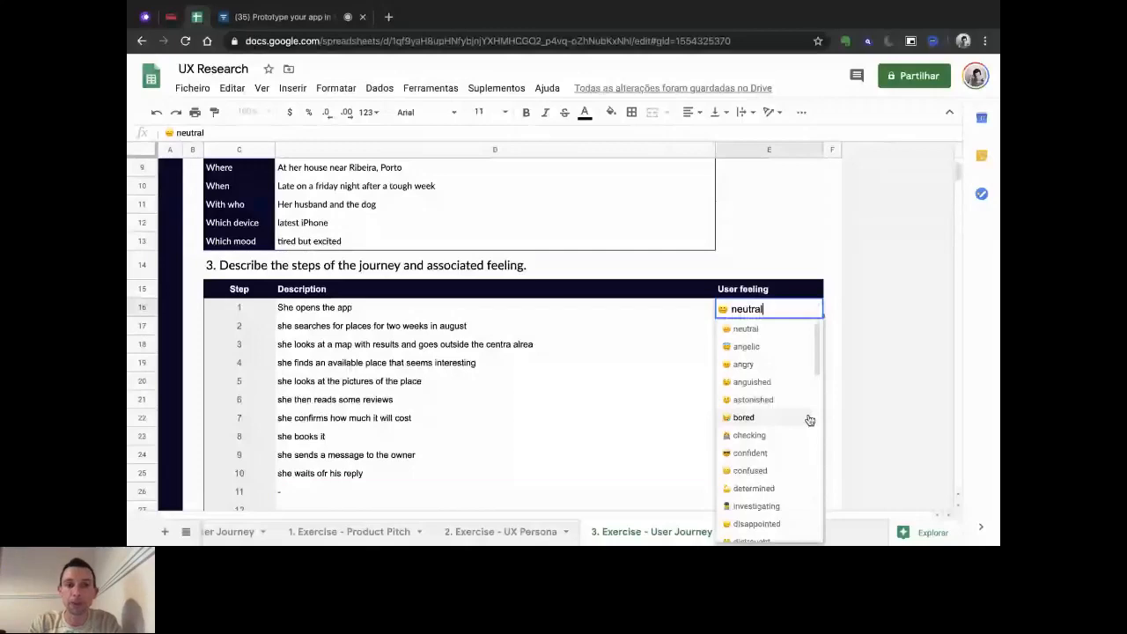
scroll(788, 394, "down", 1)
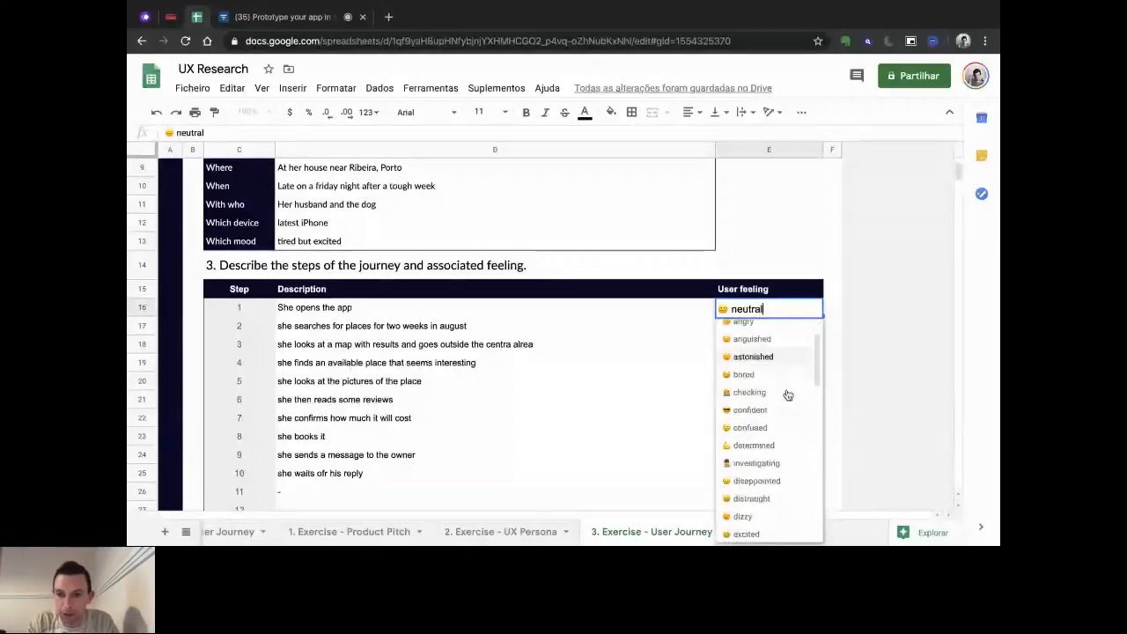
scroll(788, 395, "down", 2)
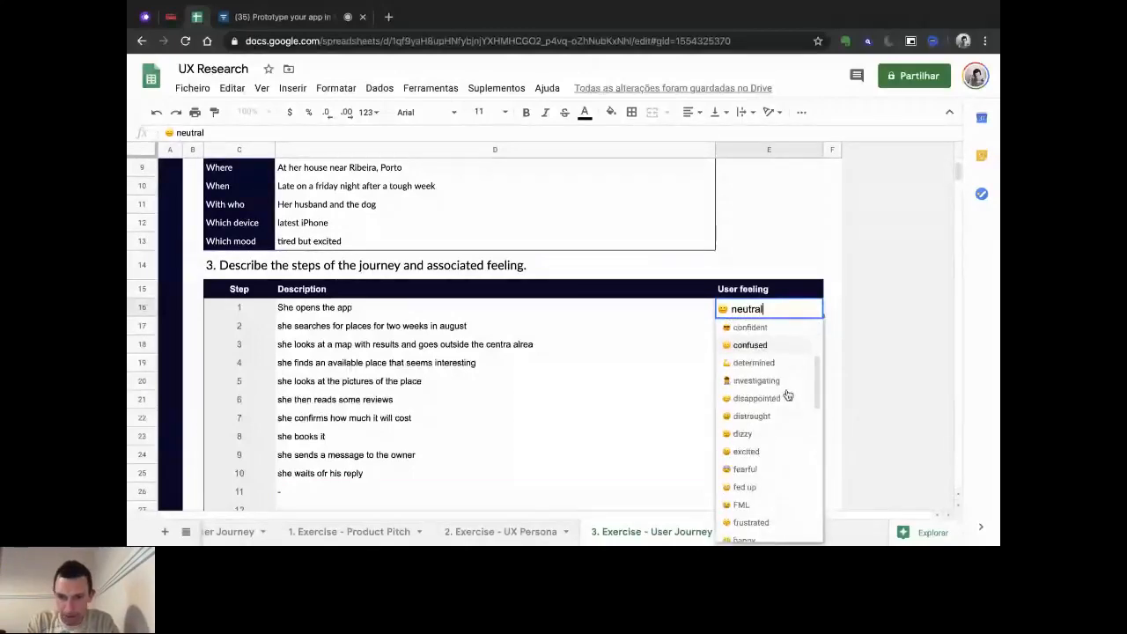
left_click(776, 362)
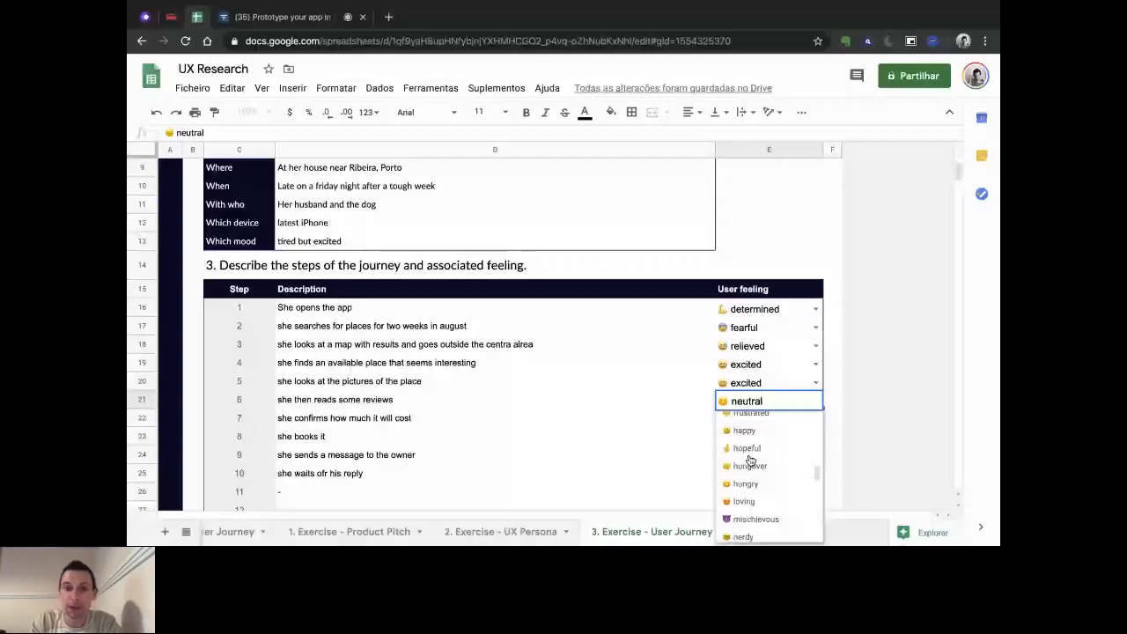
Set the user feeling of journey step 6 to relieved and of step 8 to hopeful.
left_click(748, 459)
left_click(813, 438)
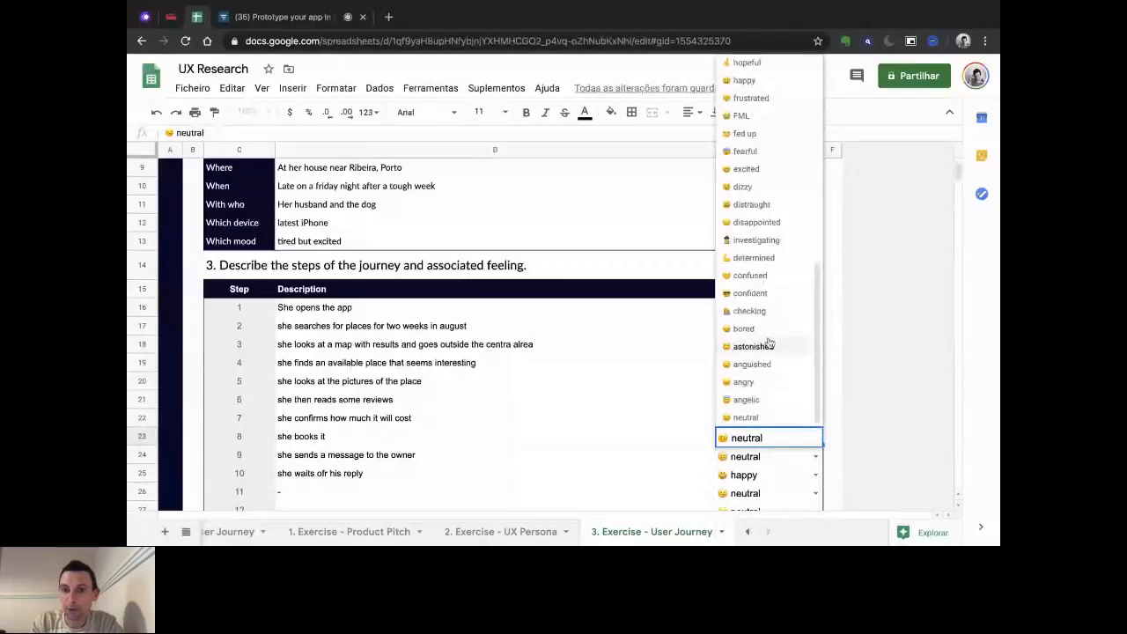
scroll(769, 343, "up", 3)
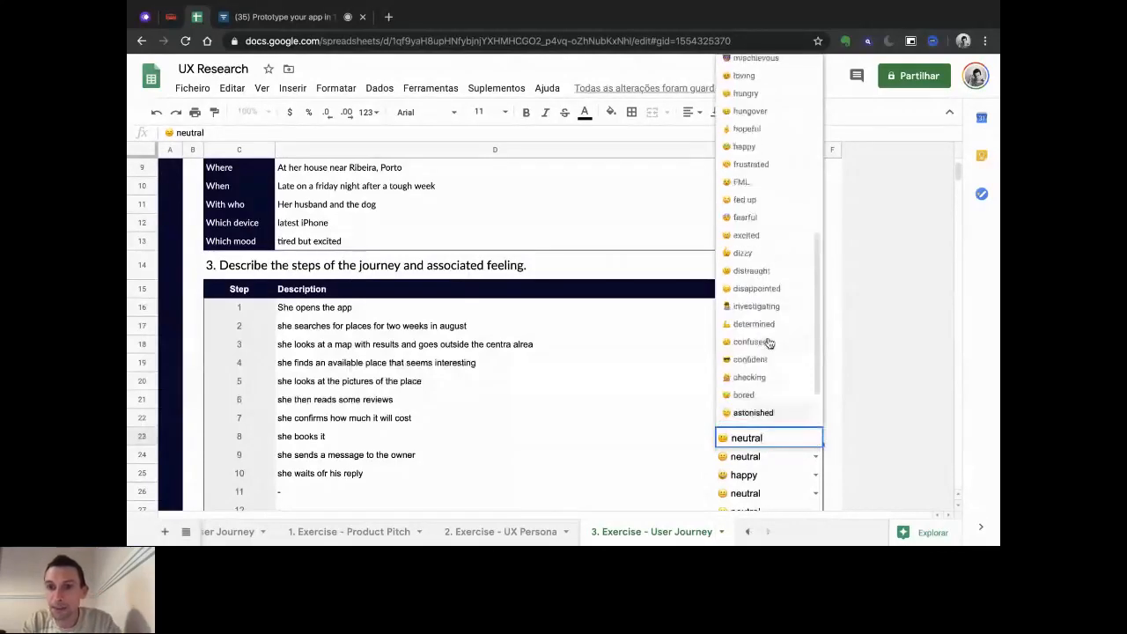
scroll(768, 342, "up", 4)
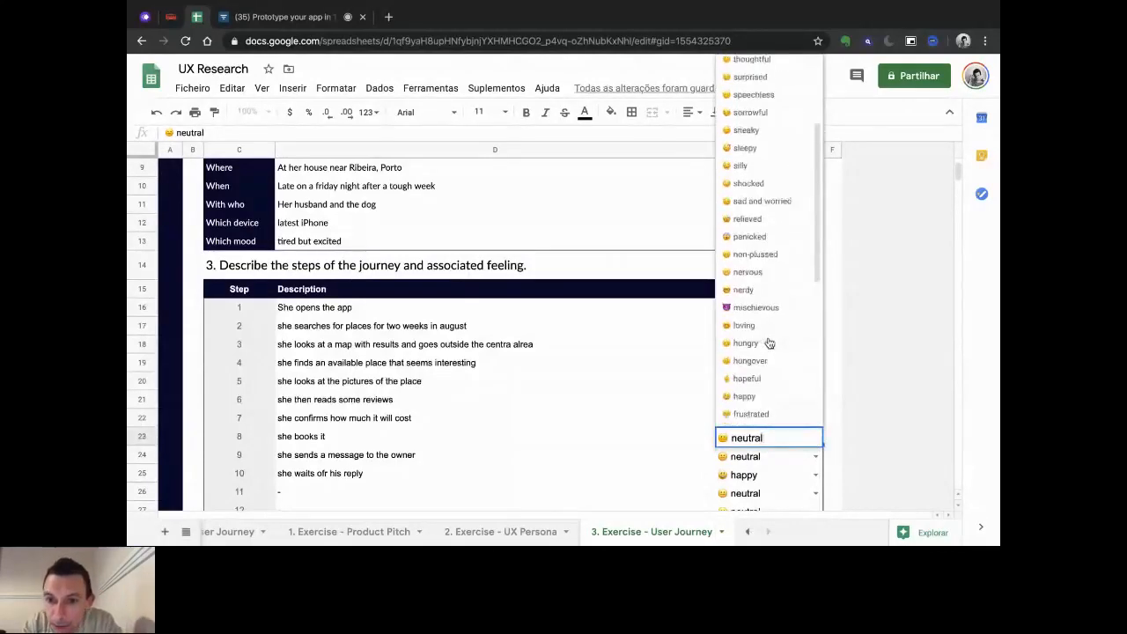
scroll(769, 342, "up", 2)
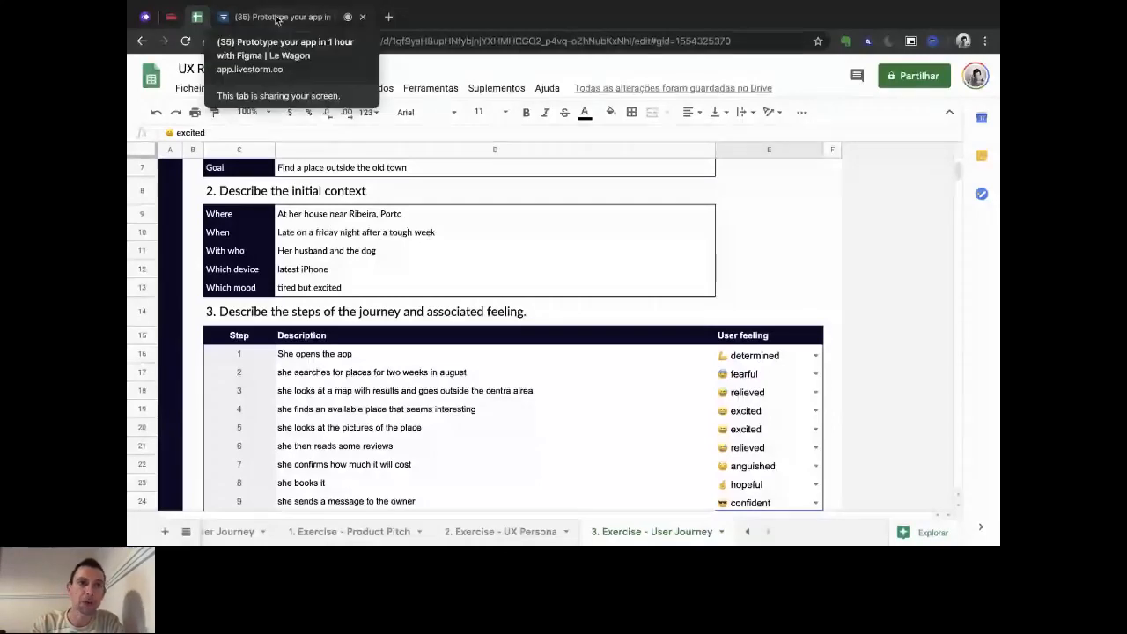
Switch to the Le Wagon lecture slides and view the User Flow demo slide in full screen.
left_click(174, 25)
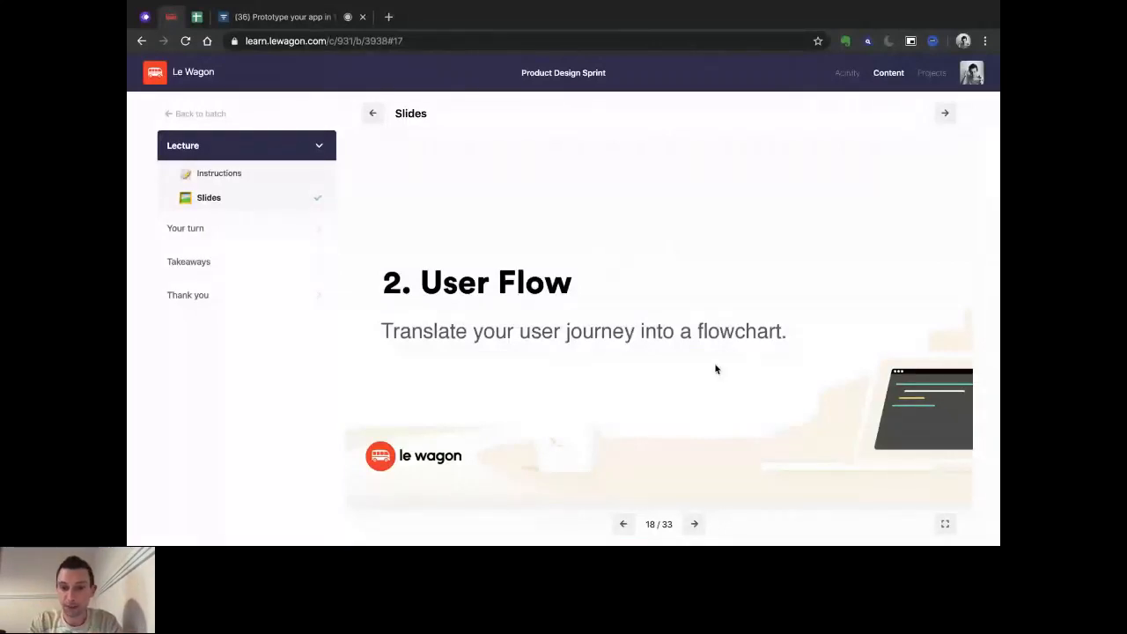
left_click(946, 524)
key("Right")
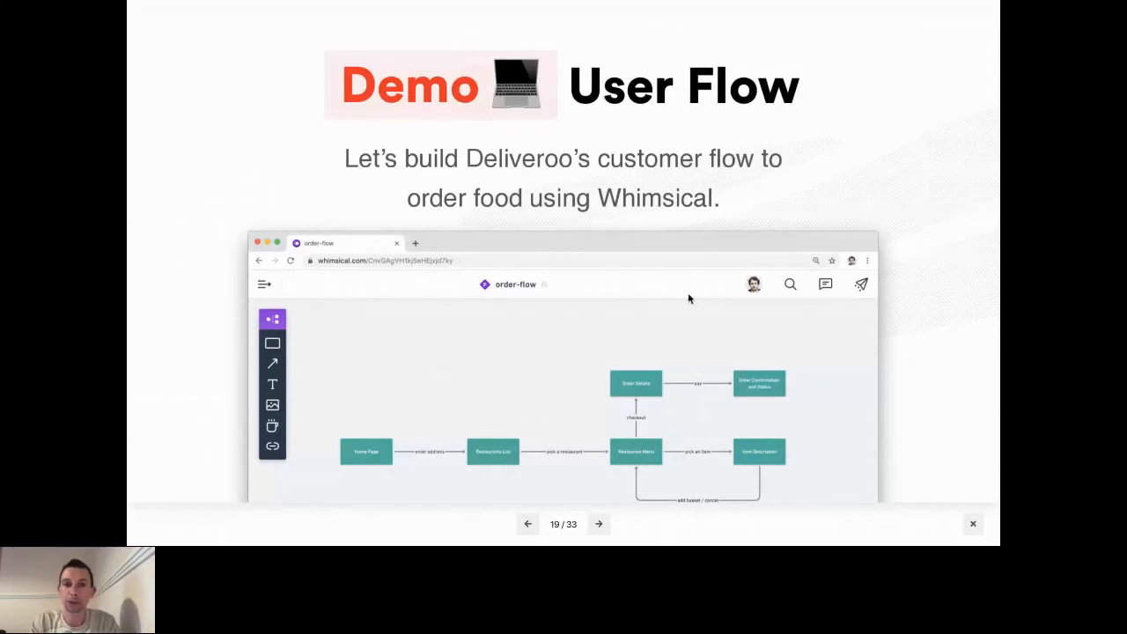
left_click(974, 526)
Switch to Whimsical, go to the Examples folder and open the Deliveroo order flowchart.
left_click(145, 17)
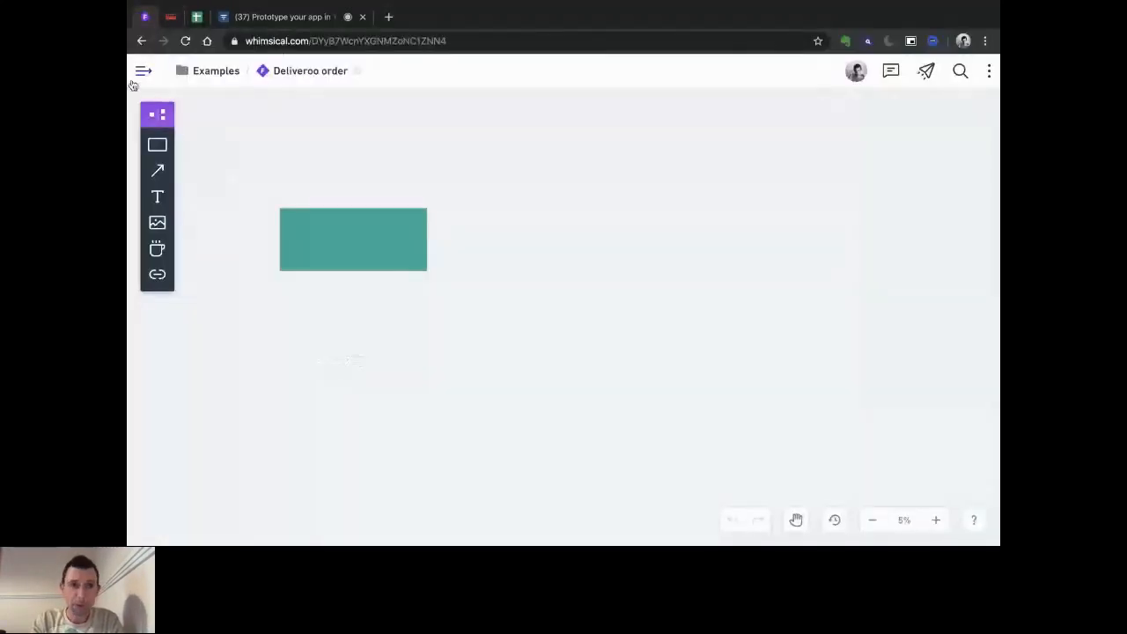
left_click(142, 70)
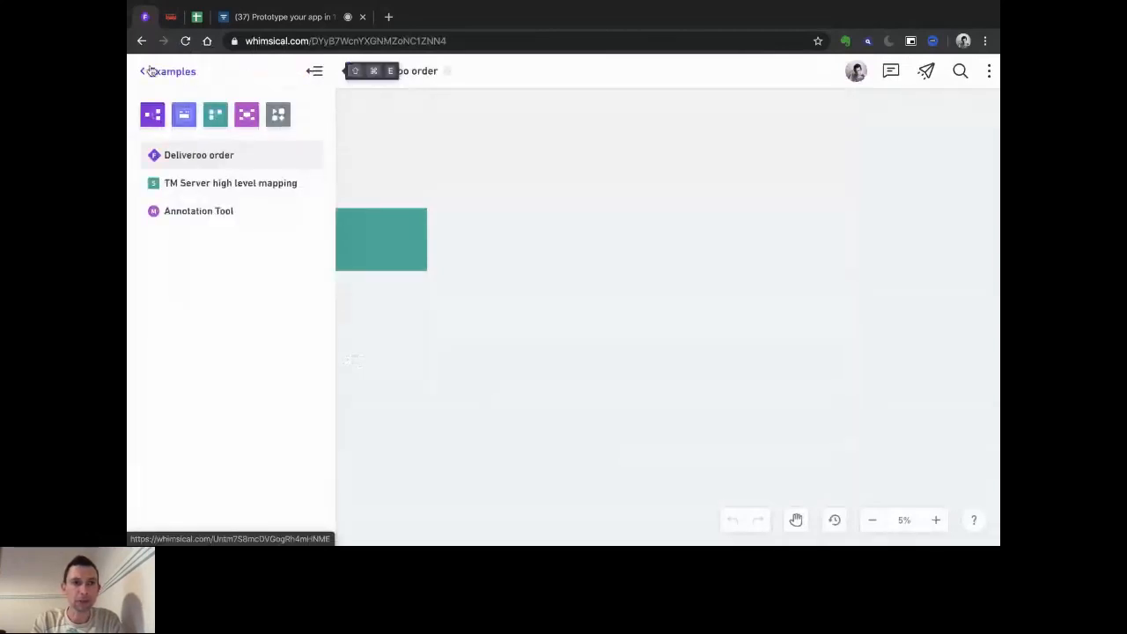
left_click(151, 71)
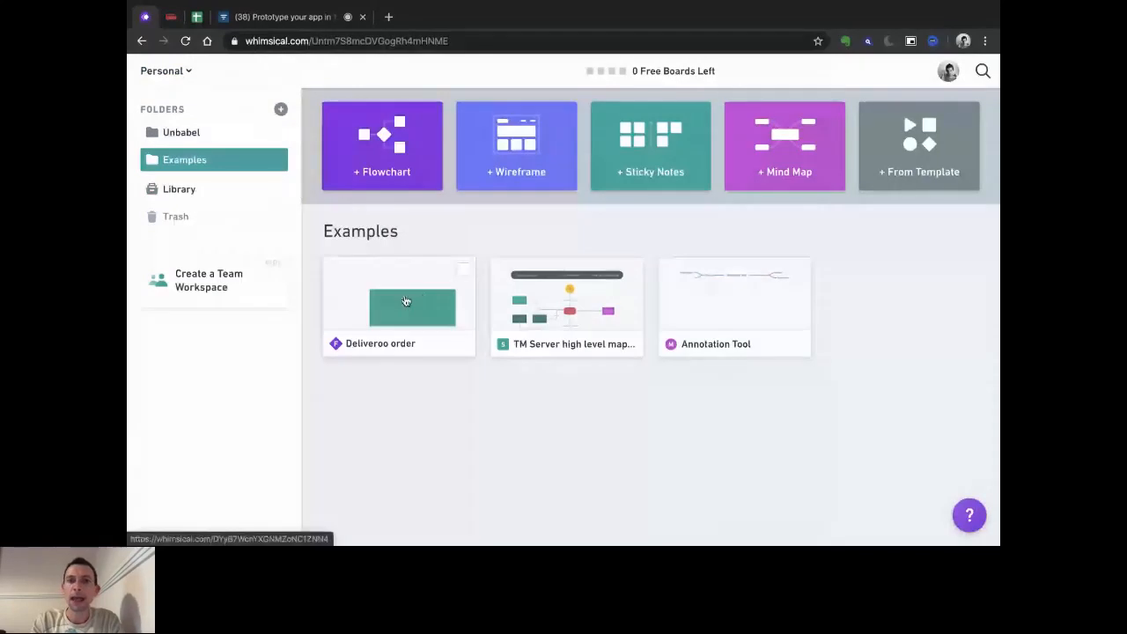
left_click(396, 155)
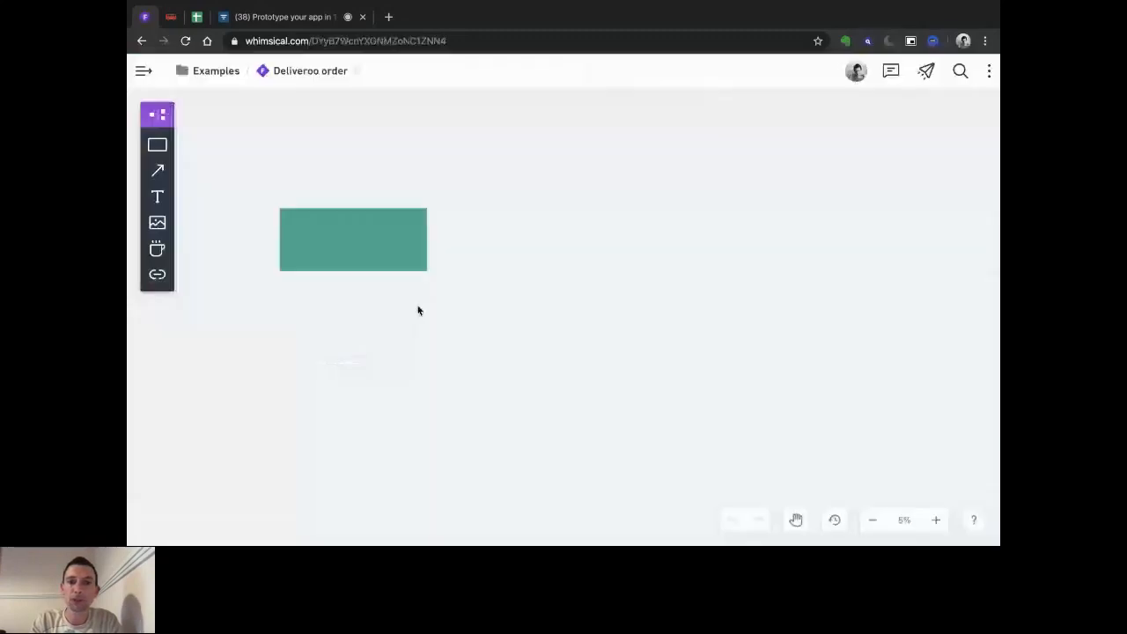
Delete the green rectangle and draw a new rectangle filled with yellow in its place.
left_click(371, 224)
key("Delete")
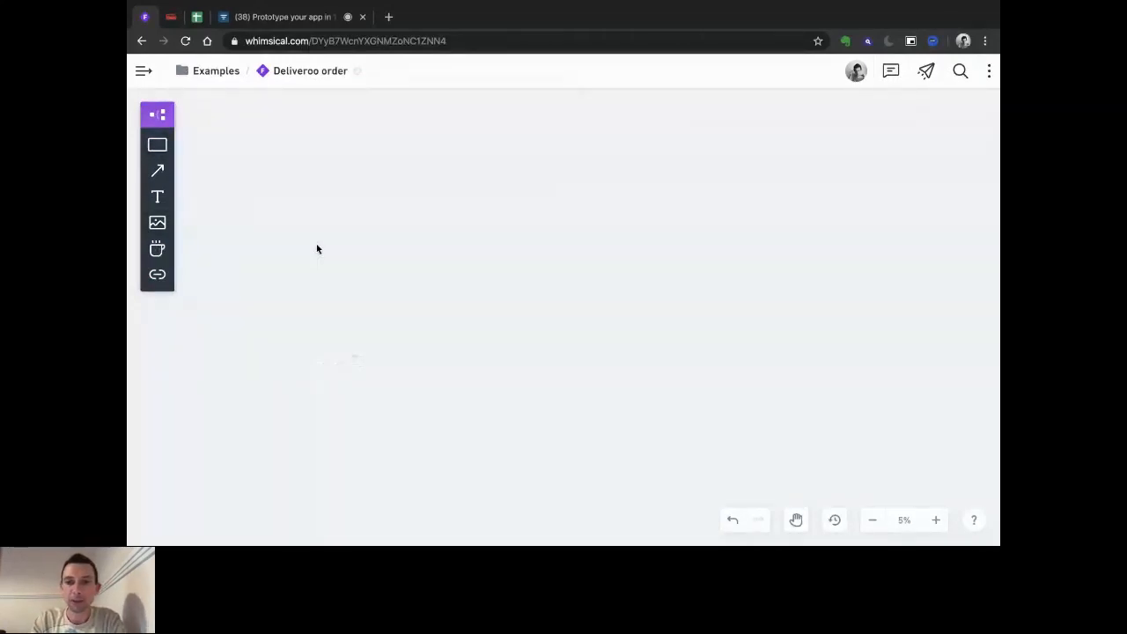
left_click(157, 145)
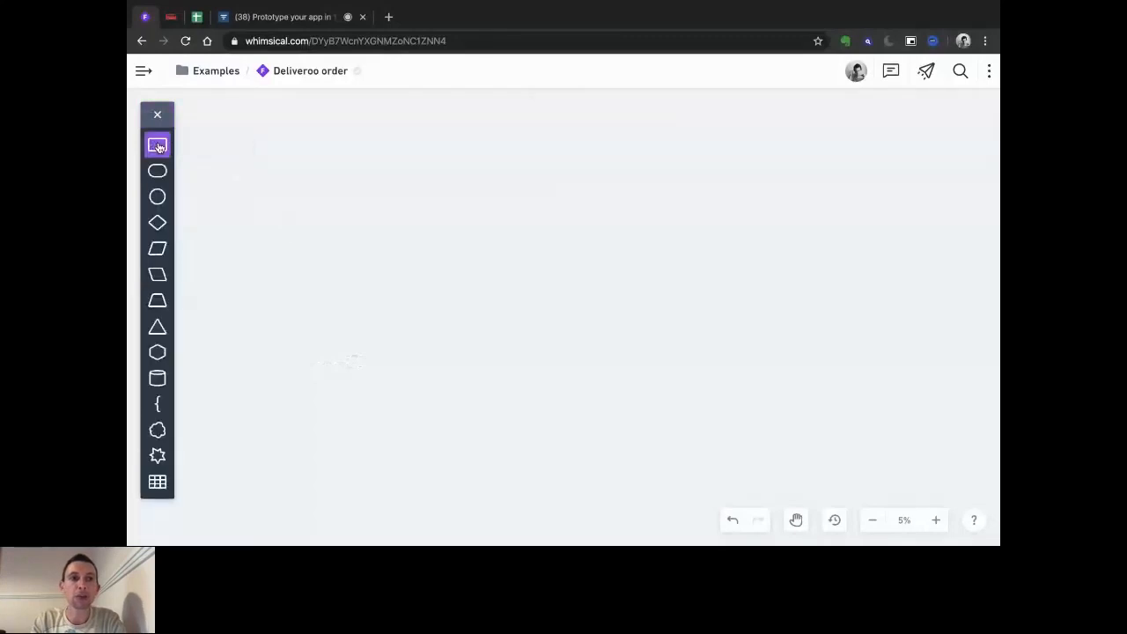
left_click(157, 145)
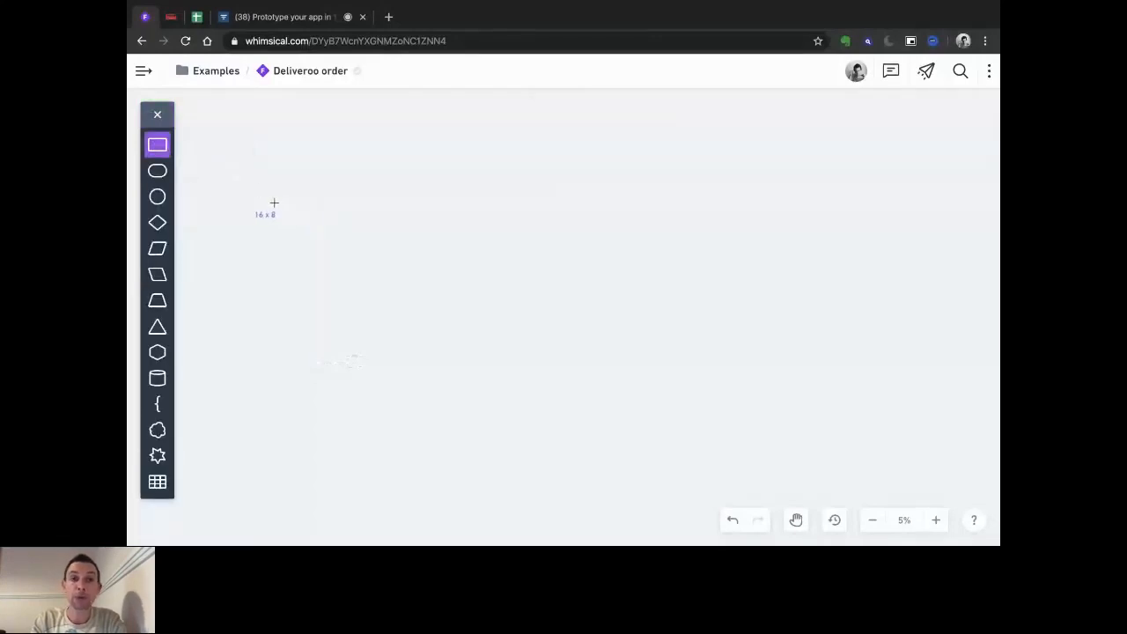
left_click_drag(285, 220, 436, 267)
left_click(255, 175)
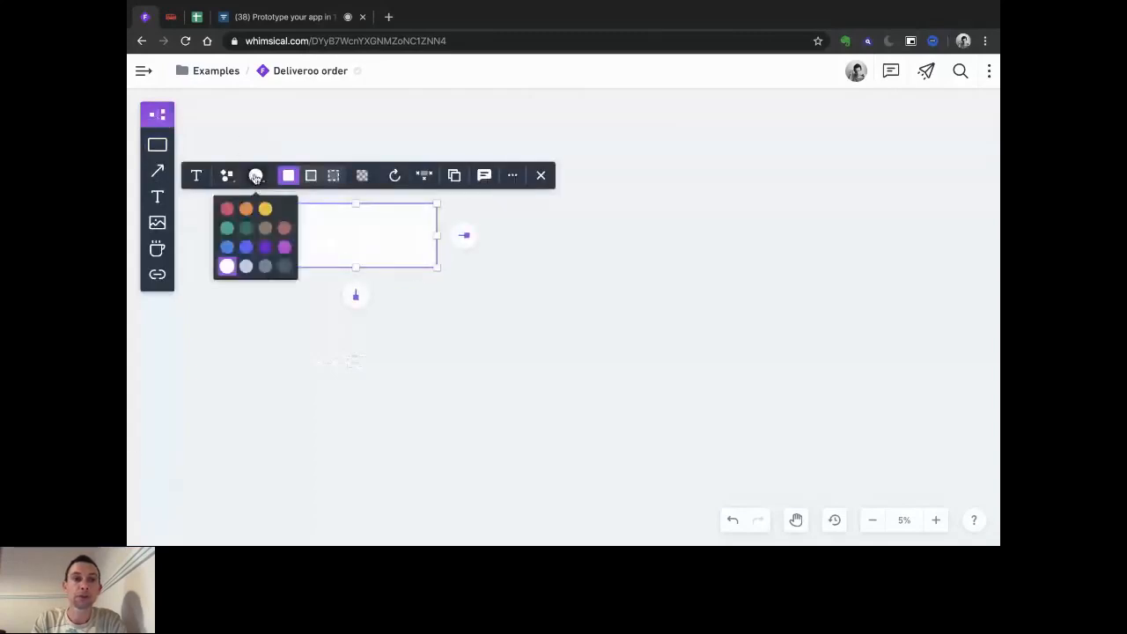
left_click(264, 210)
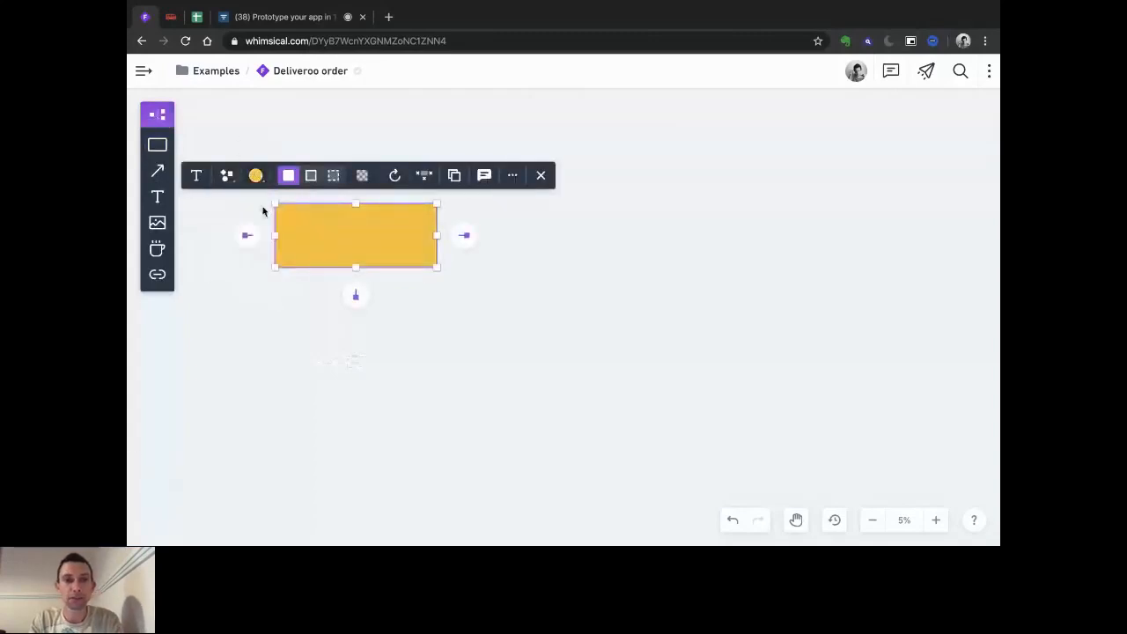
Try to add a text label to the yellow rectangle, first directly in the shape and also with the Text tool.
double_click(345, 244)
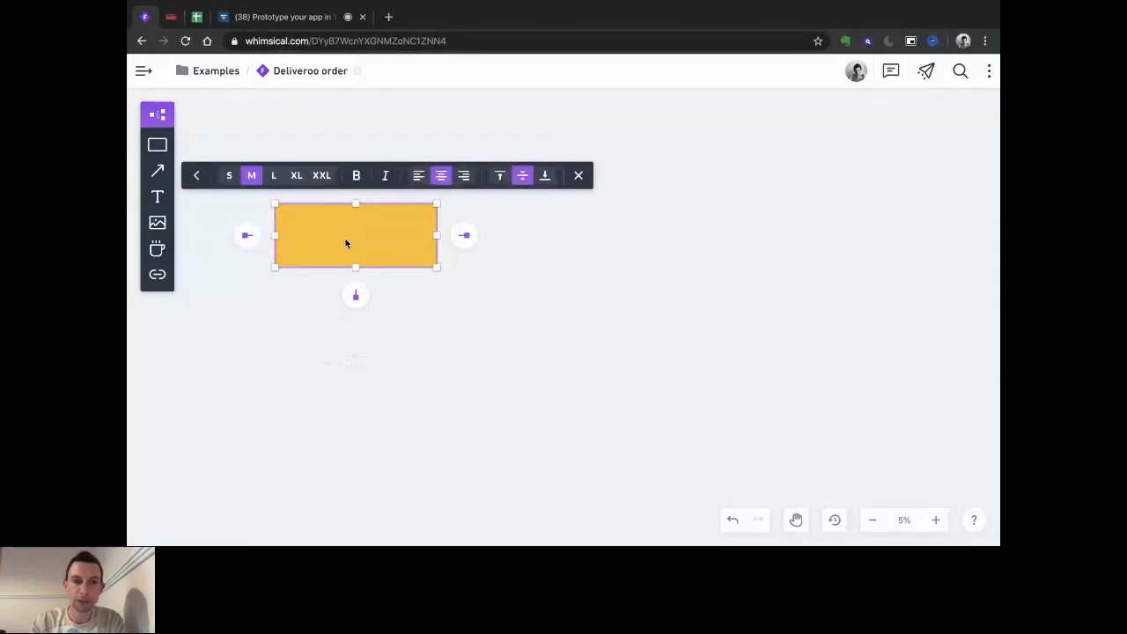
key("Escape")
double_click(363, 229)
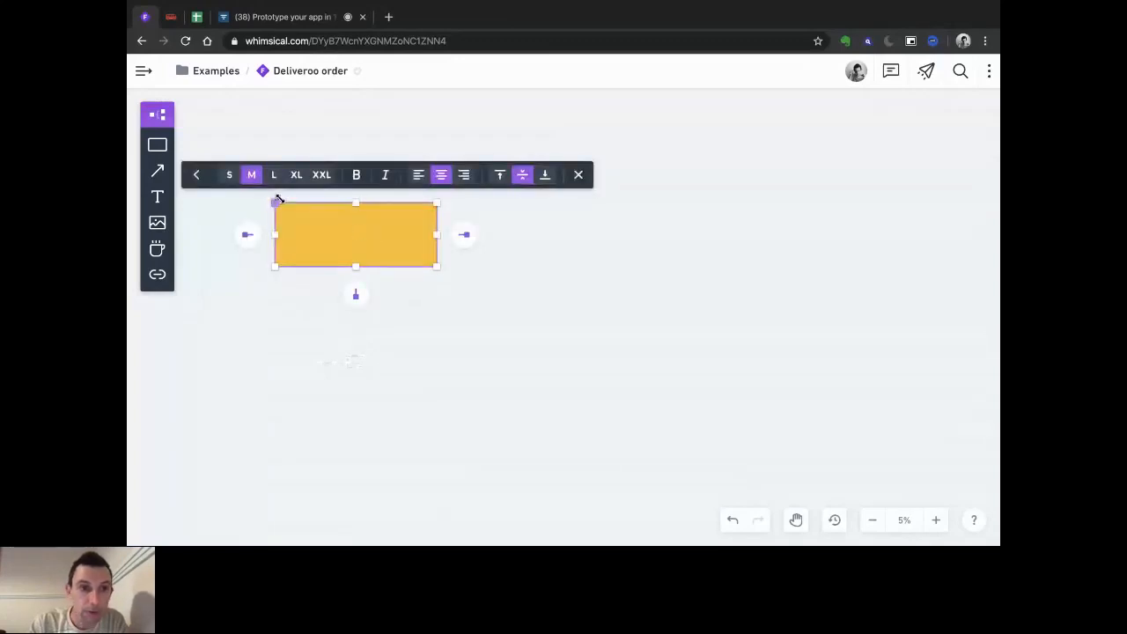
left_click(157, 196)
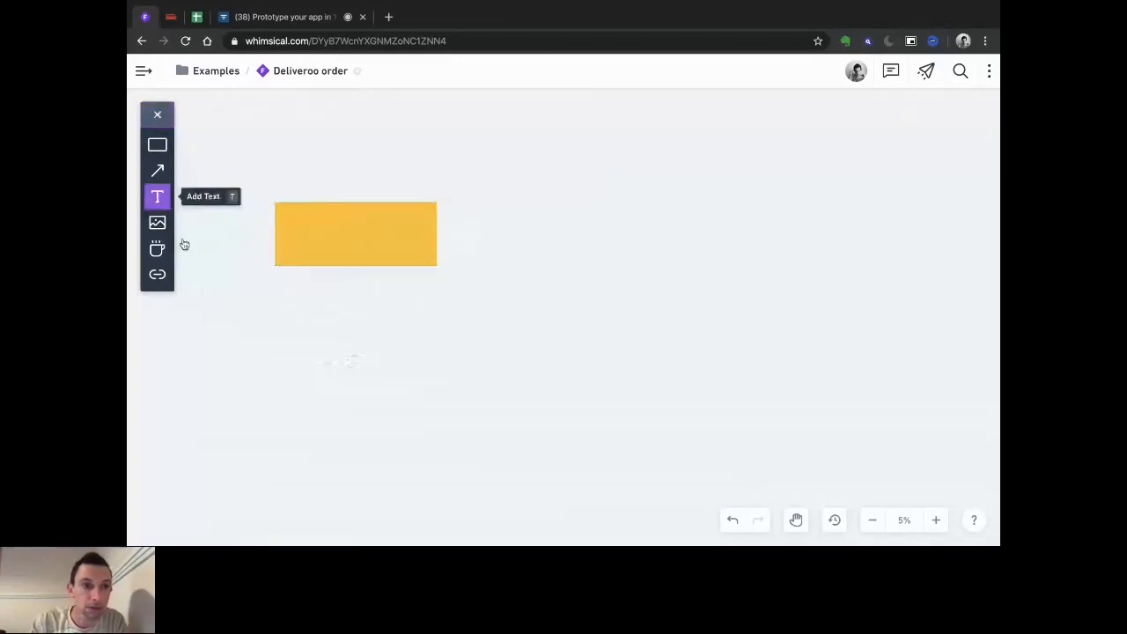
left_click(352, 232)
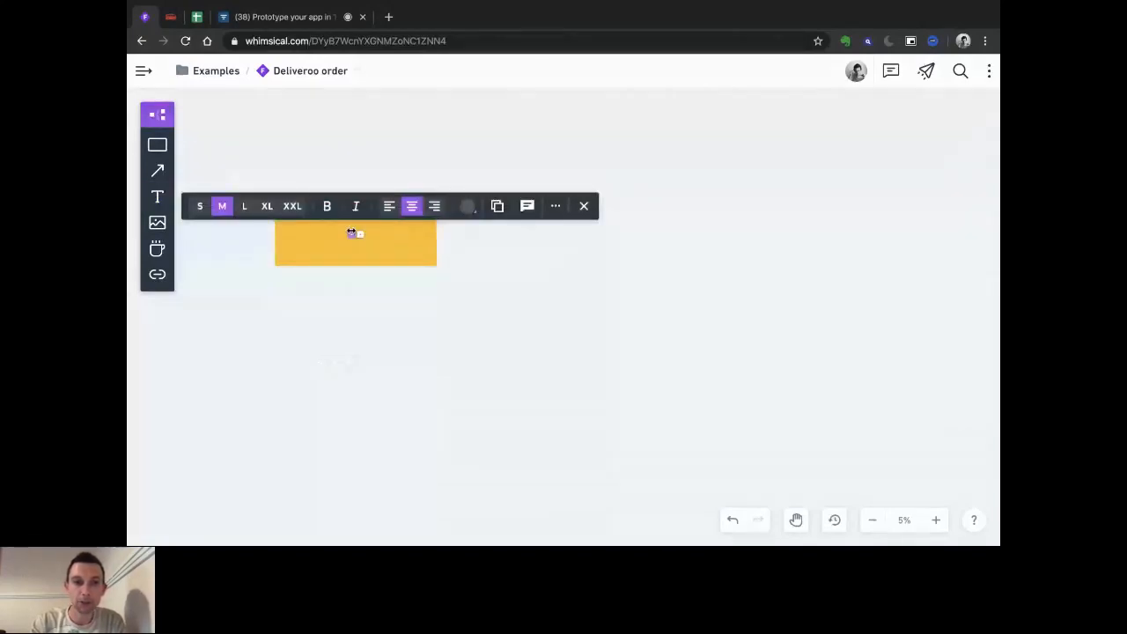
left_click(264, 211)
left_click(361, 249)
left_click(355, 234)
key("Escape")
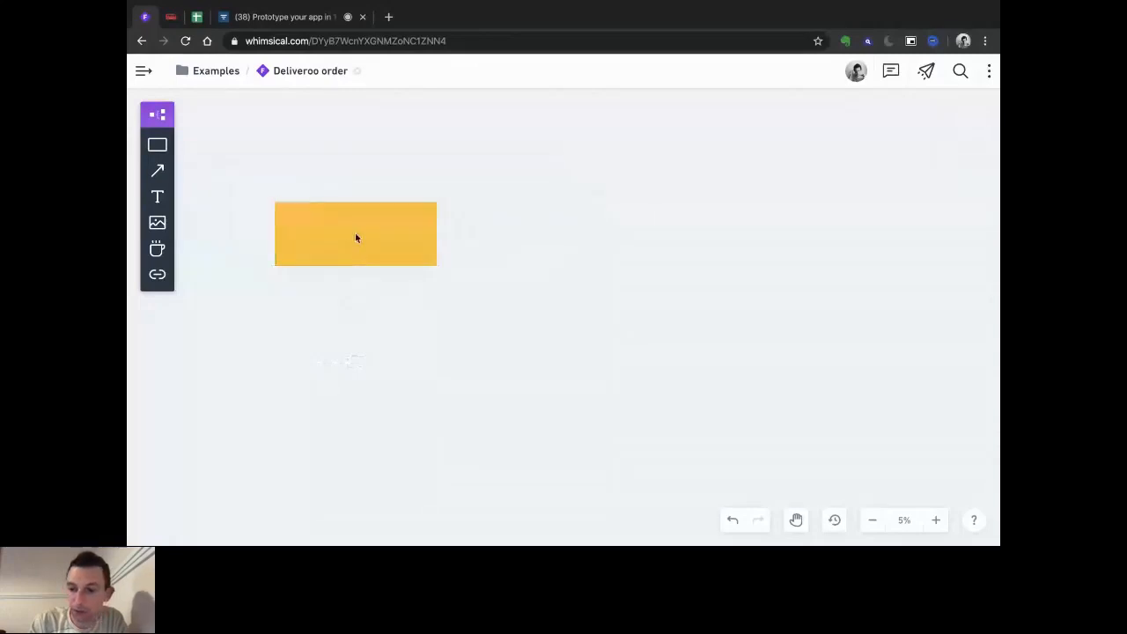
Try to place XXL text on the yellow rectangle and a medium-sized text on the empty canvas above it.
left_click(158, 196)
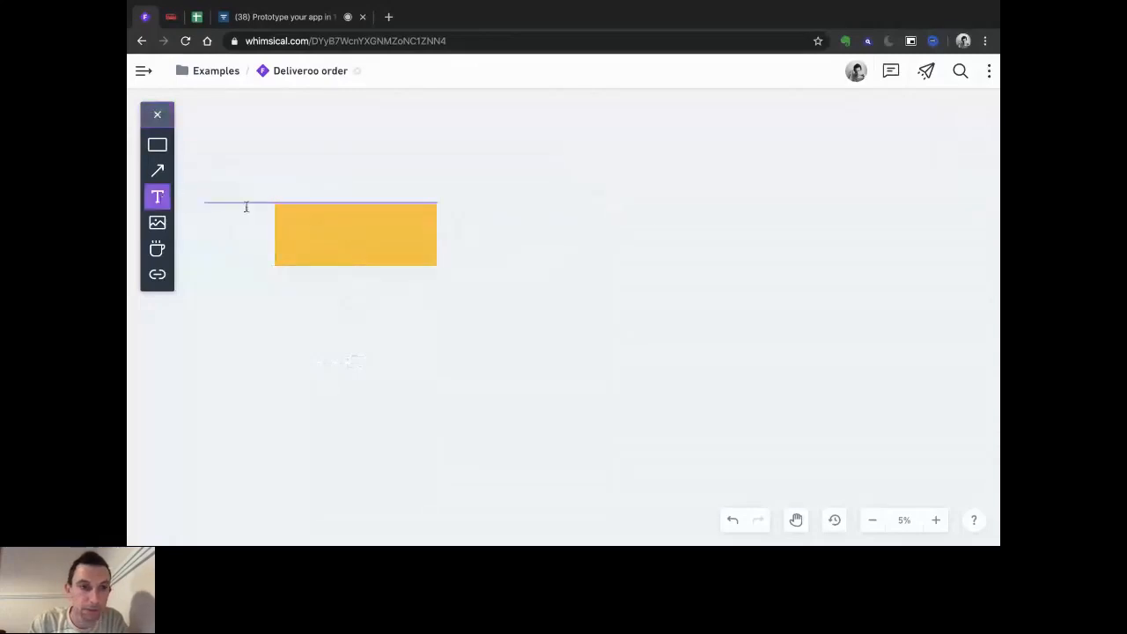
left_click(340, 233)
key("Escape")
left_click(377, 240)
left_click(291, 206)
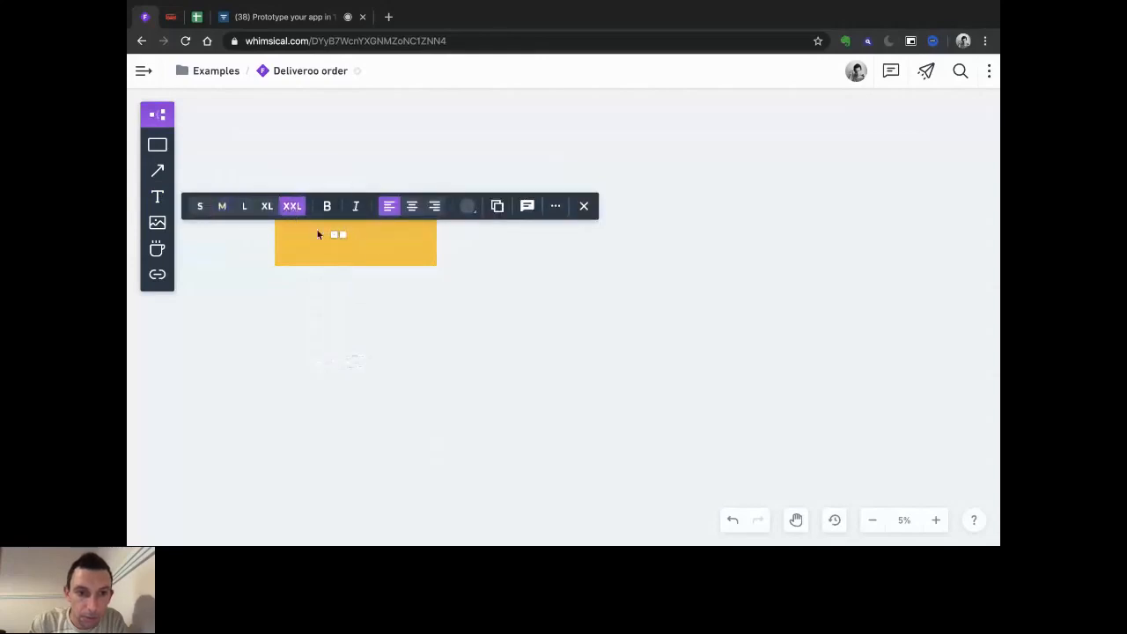
left_click_drag(342, 239, 390, 241)
key("ctrl+z")
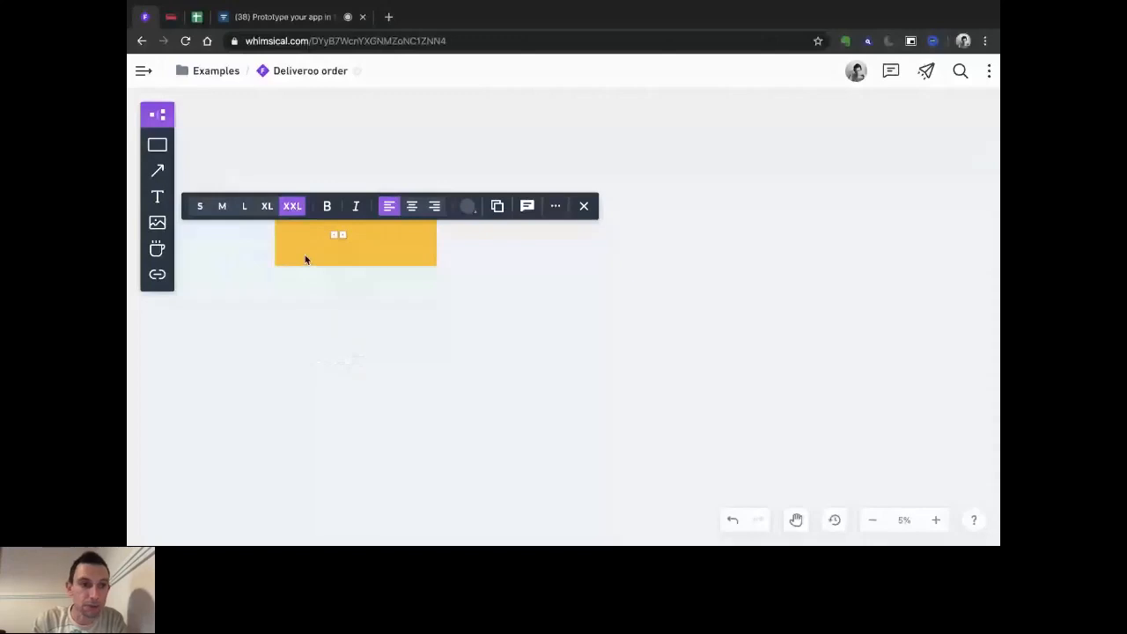
key("t")
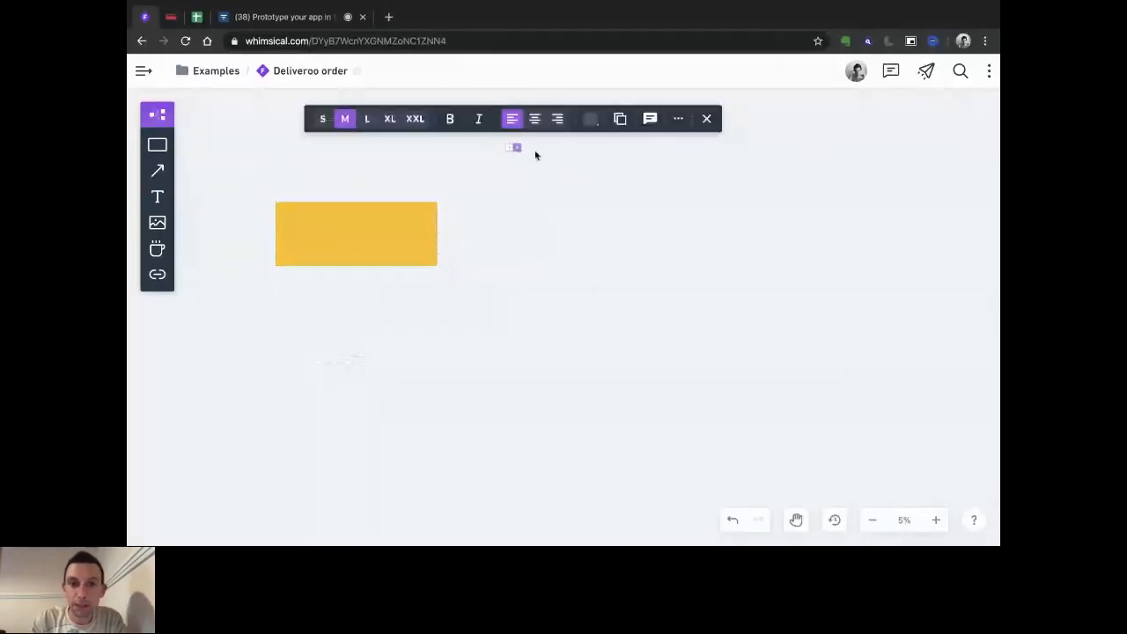
left_click(599, 155)
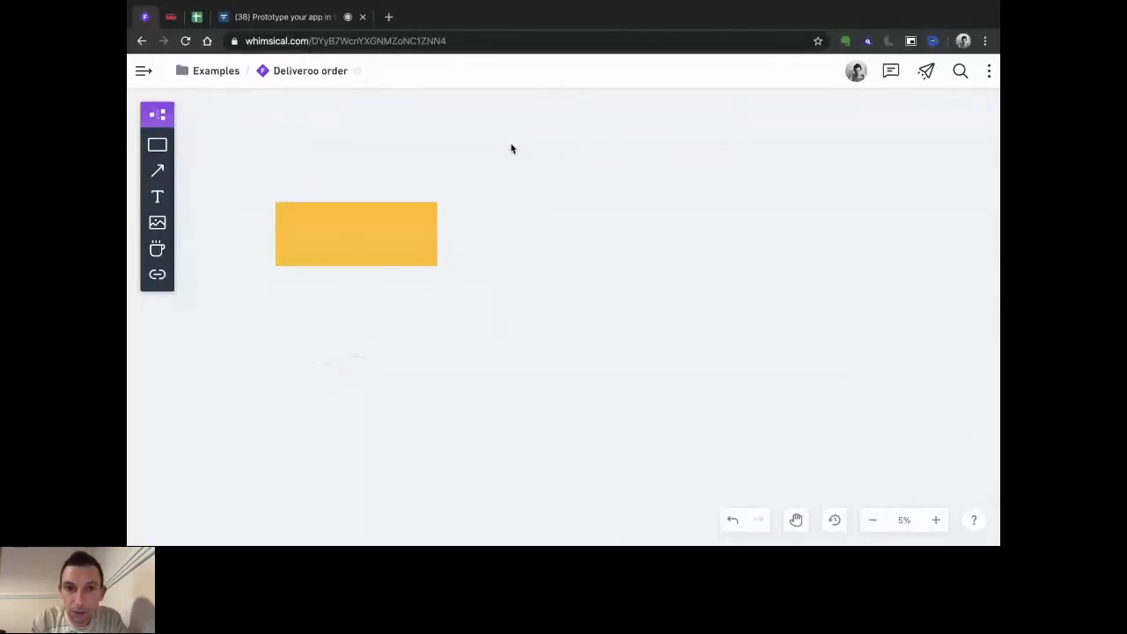
left_click(393, 244)
scroll(394, 244, "down", 5)
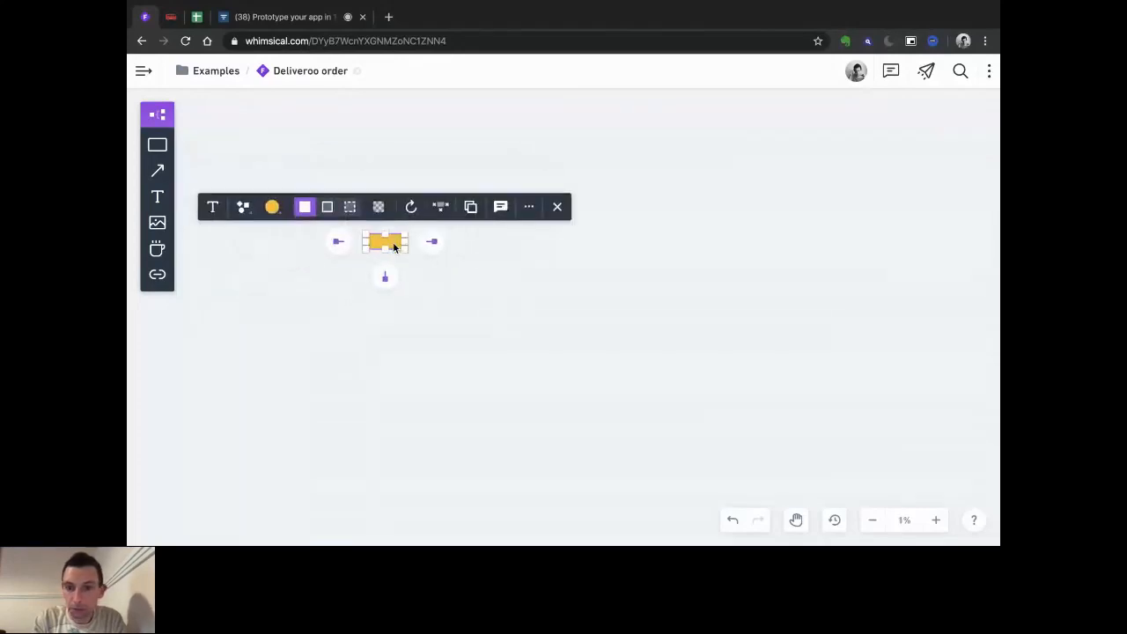
scroll(394, 247, "up", 5)
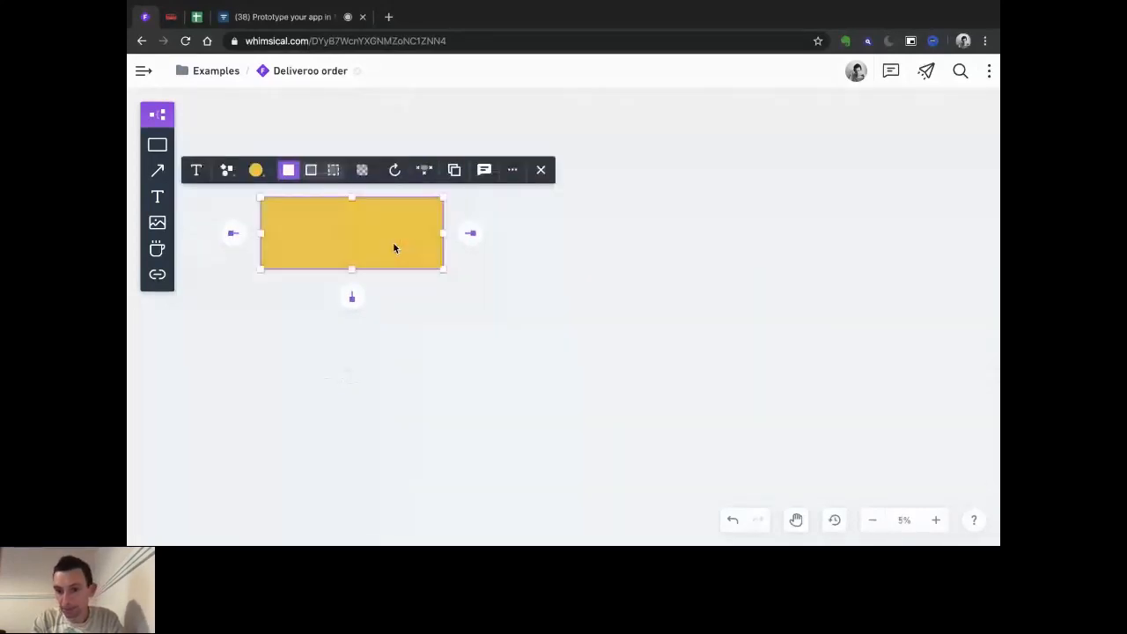
scroll(394, 248, "up", 5)
double_click(395, 248)
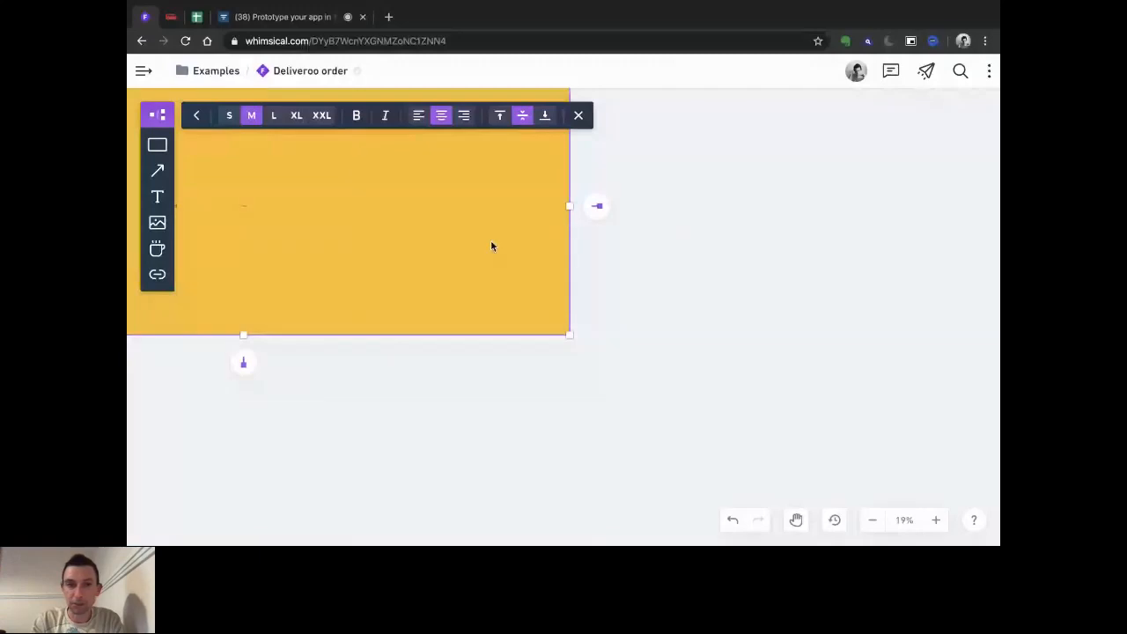
left_click(935, 521)
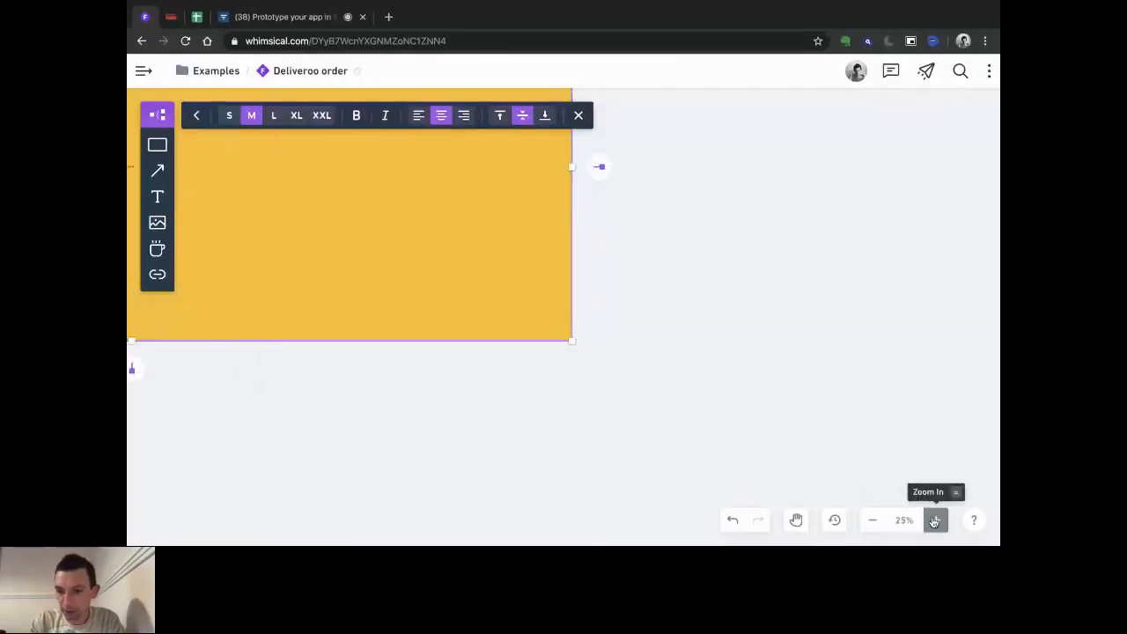
left_click(935, 520)
left_click(934, 520)
left_click(935, 520)
left_click(935, 520)
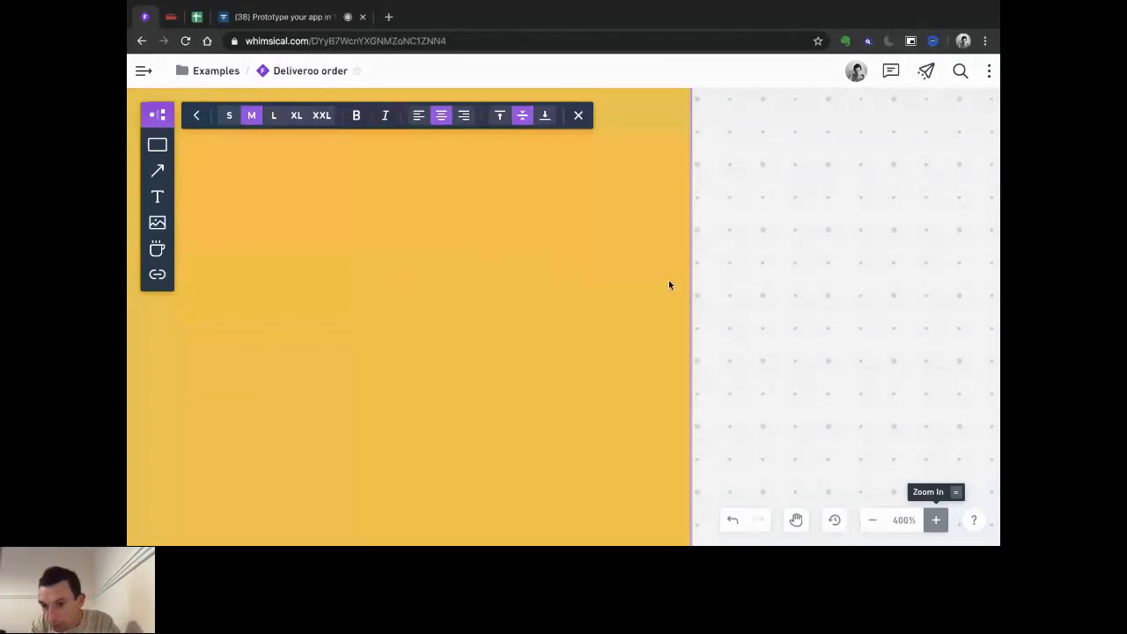
left_click(872, 520)
Reload the flowchart page, discarding unsaved changes, and delete the oversized yellow rectangle to leave an empty canvas.
key("super+r")
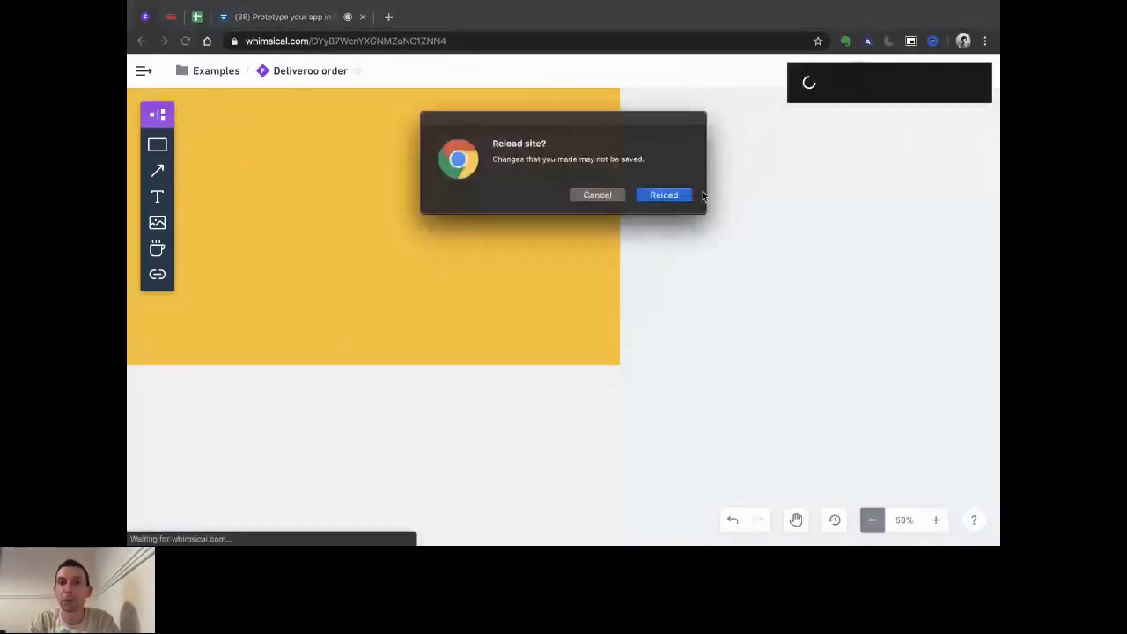
left_click(675, 194)
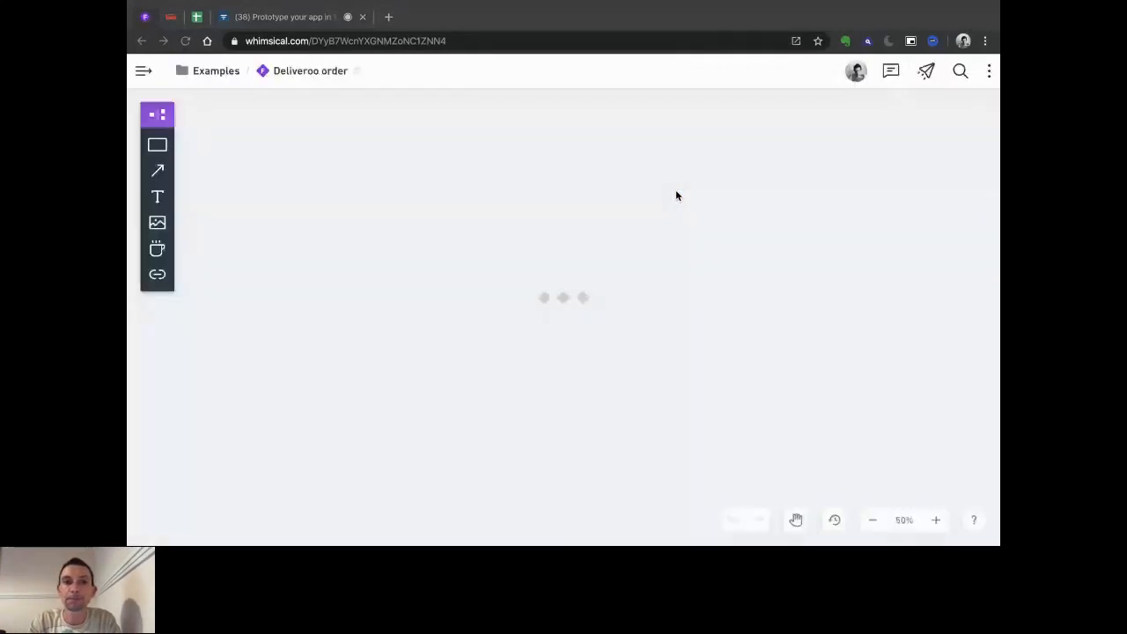
left_click_drag(494, 192, 652, 332)
key("Delete")
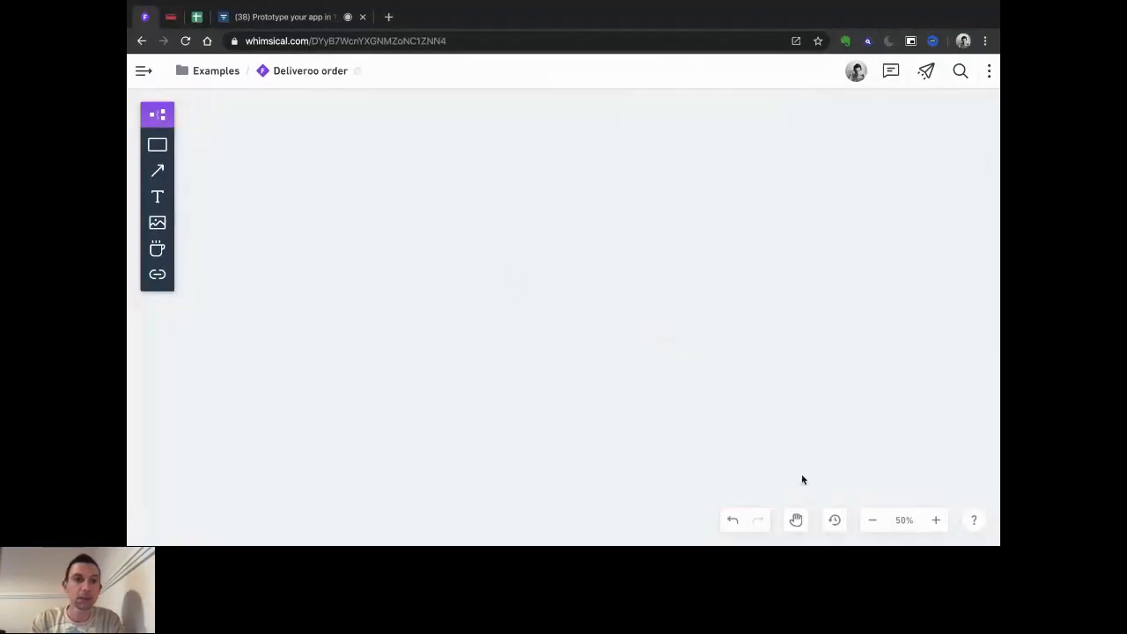
Add a default-size rectangle labelled "Home" on the empty canvas and fill it with yellow.
key("r")
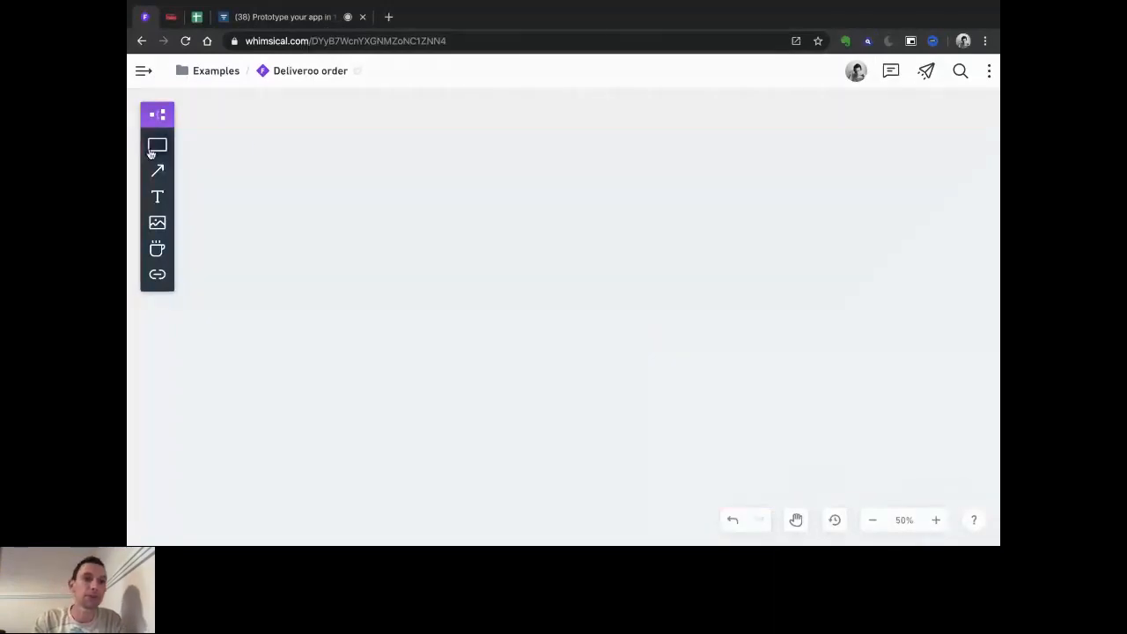
left_click(351, 237)
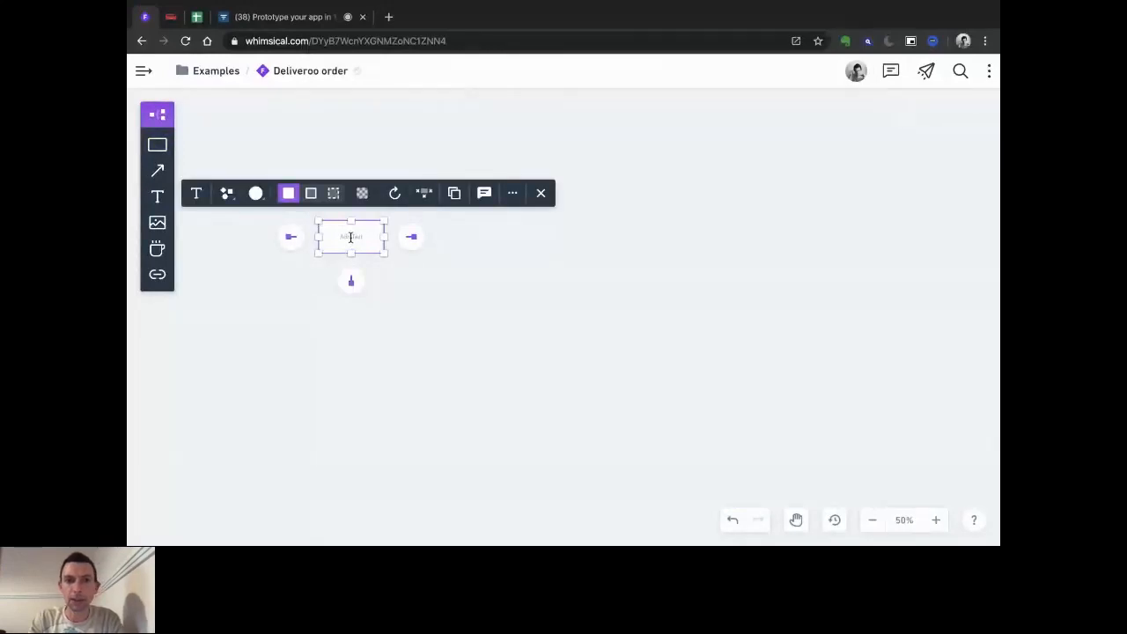
type("Home")
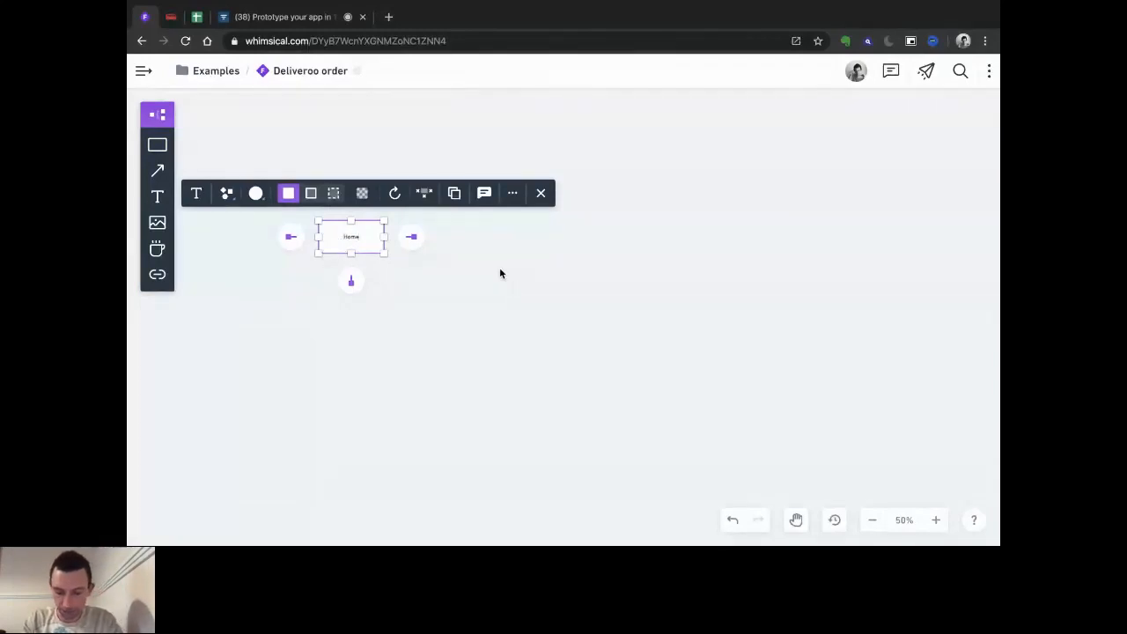
left_click(448, 259)
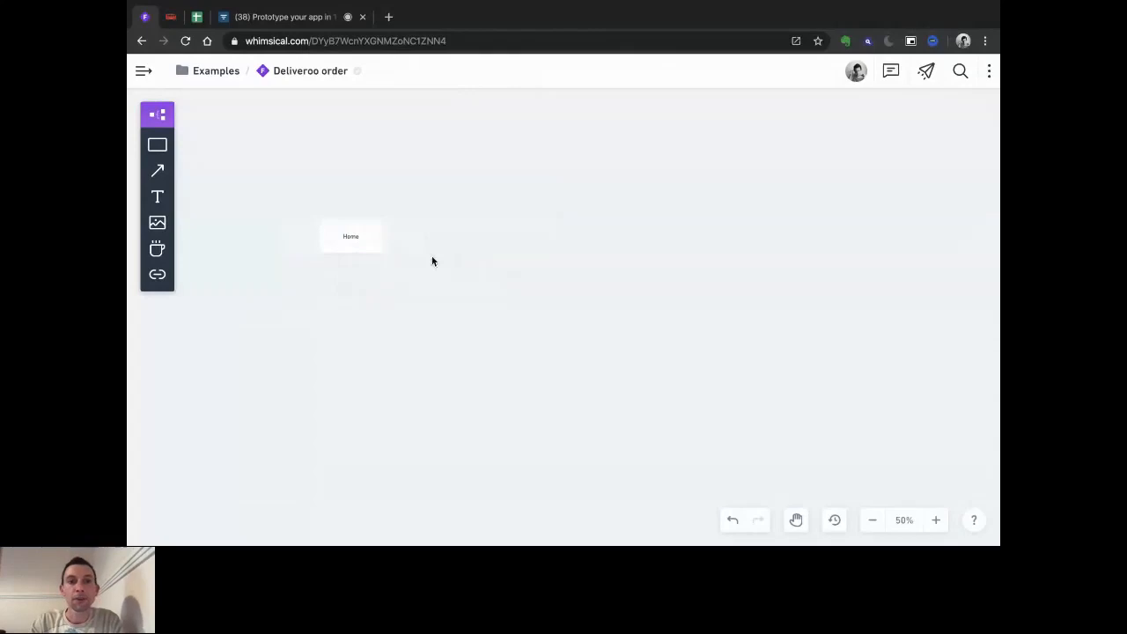
left_click(350, 236)
left_click(255, 192)
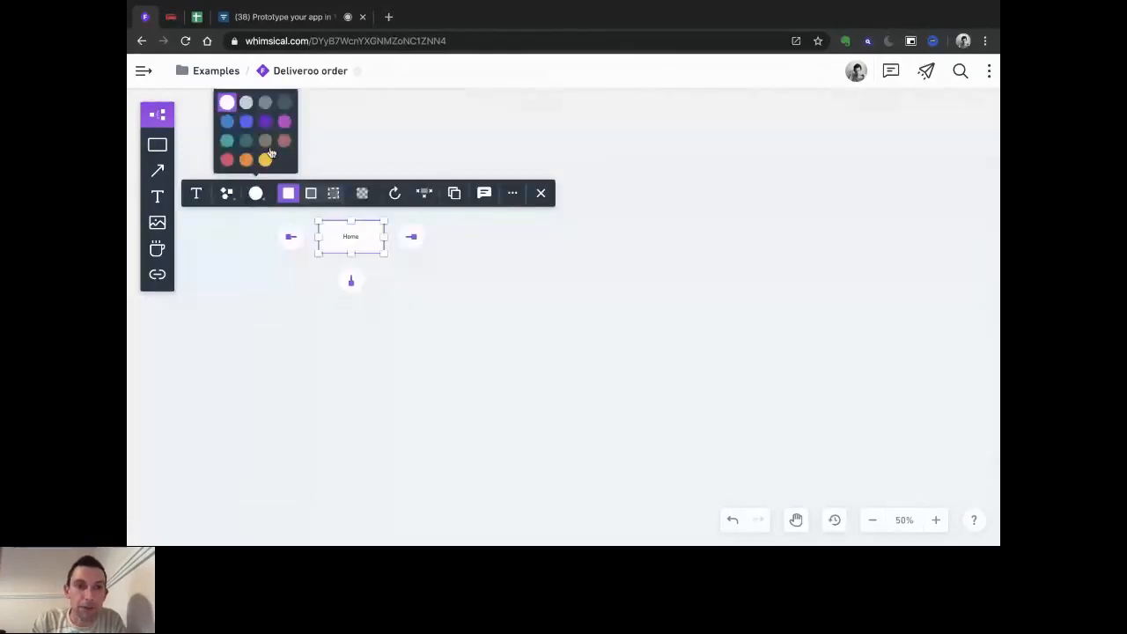
left_click(270, 154)
scroll(342, 296, "up", 10)
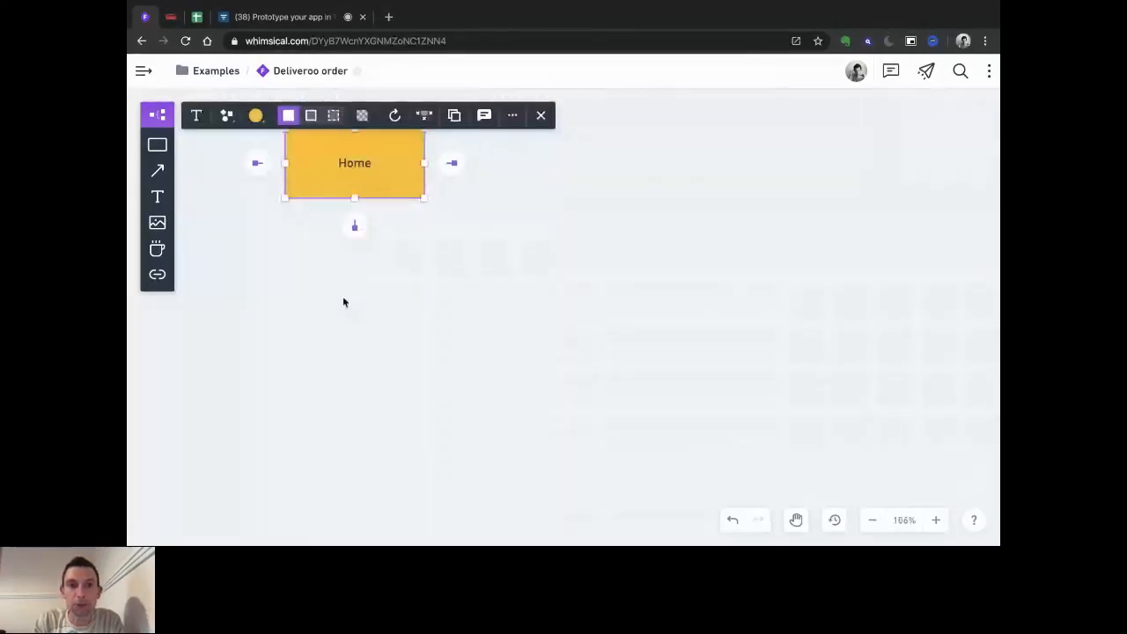
Add a connected rectangle to the right of Home and move it further away to lengthen the connecting arrow.
left_click(463, 144)
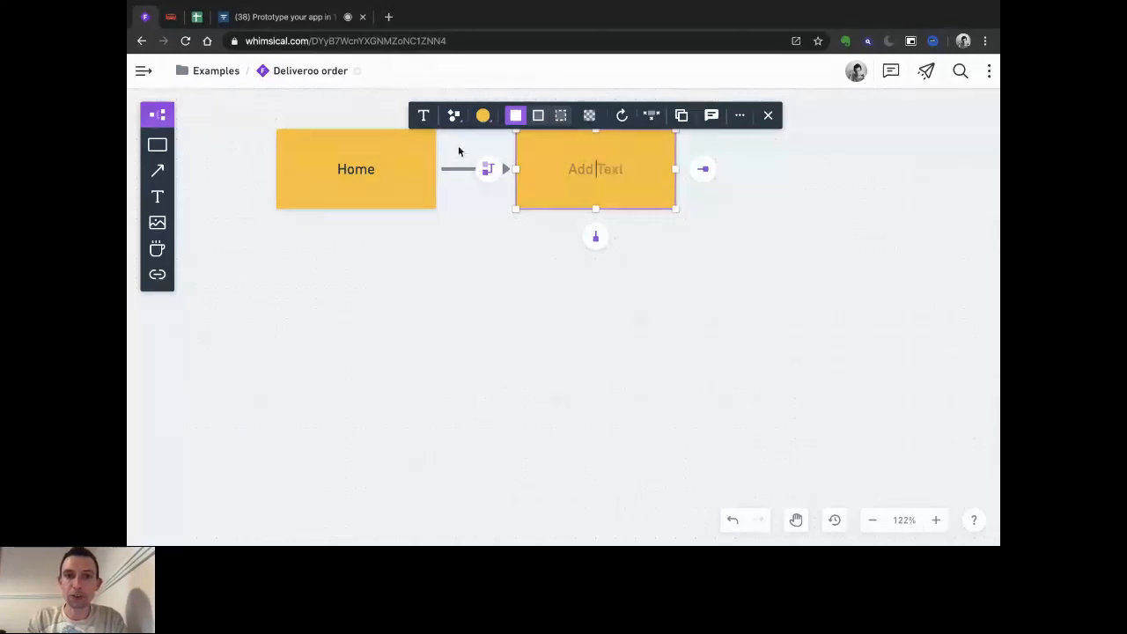
left_click(553, 295)
left_click_drag(554, 170, 674, 170)
Label the arrow leading from Home to the second rectangle "Searchs For a city".
double_click(518, 169)
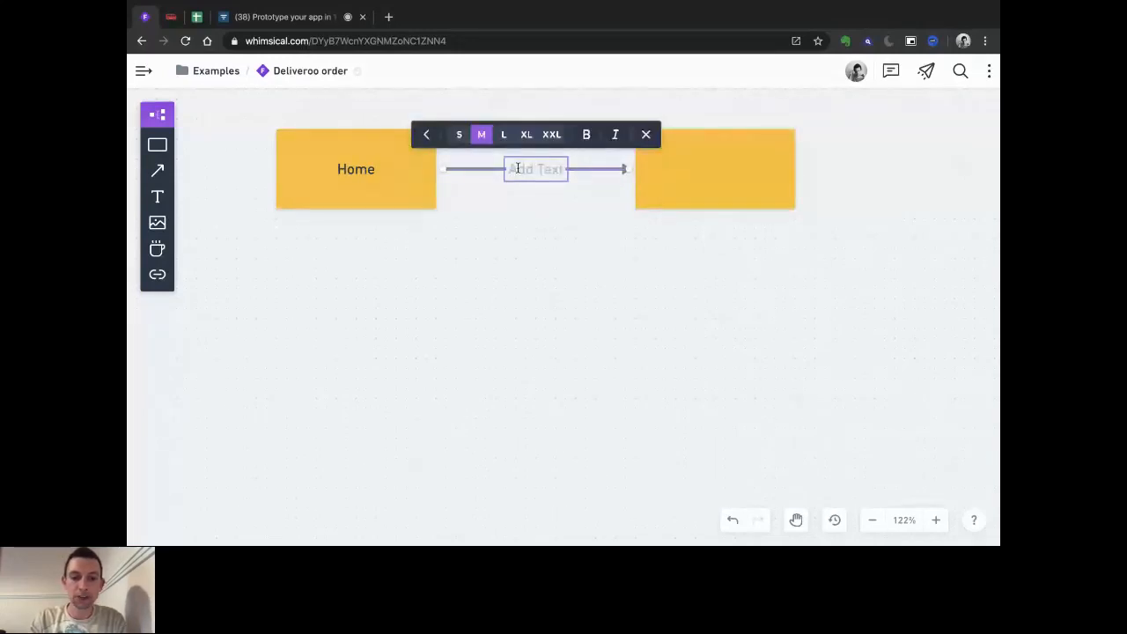
type("Searche")
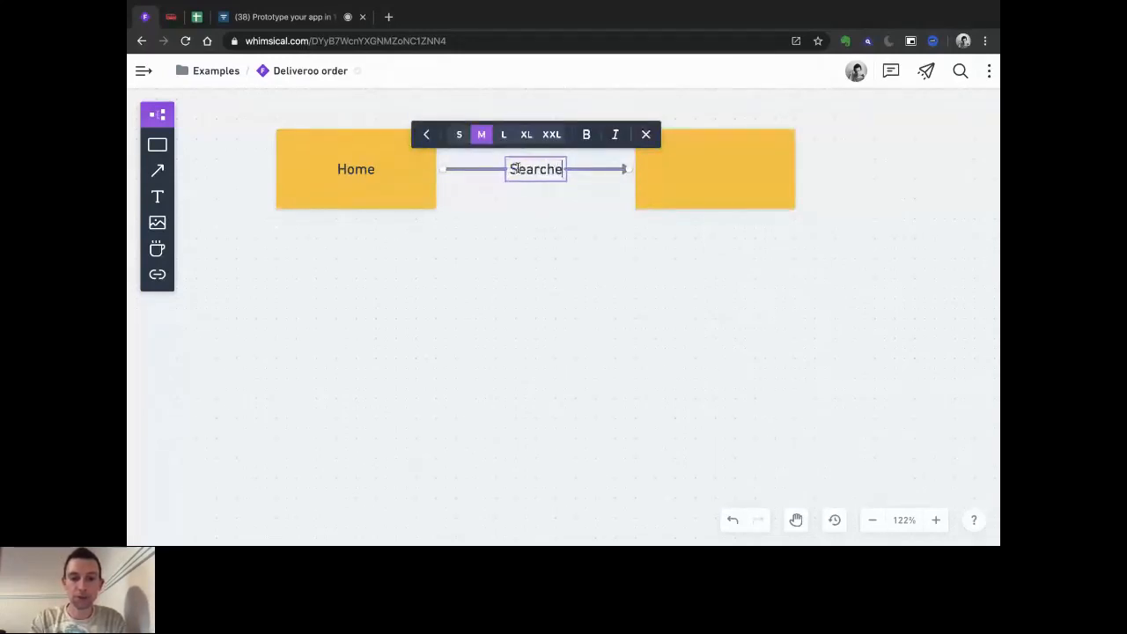
key("BackSpace")
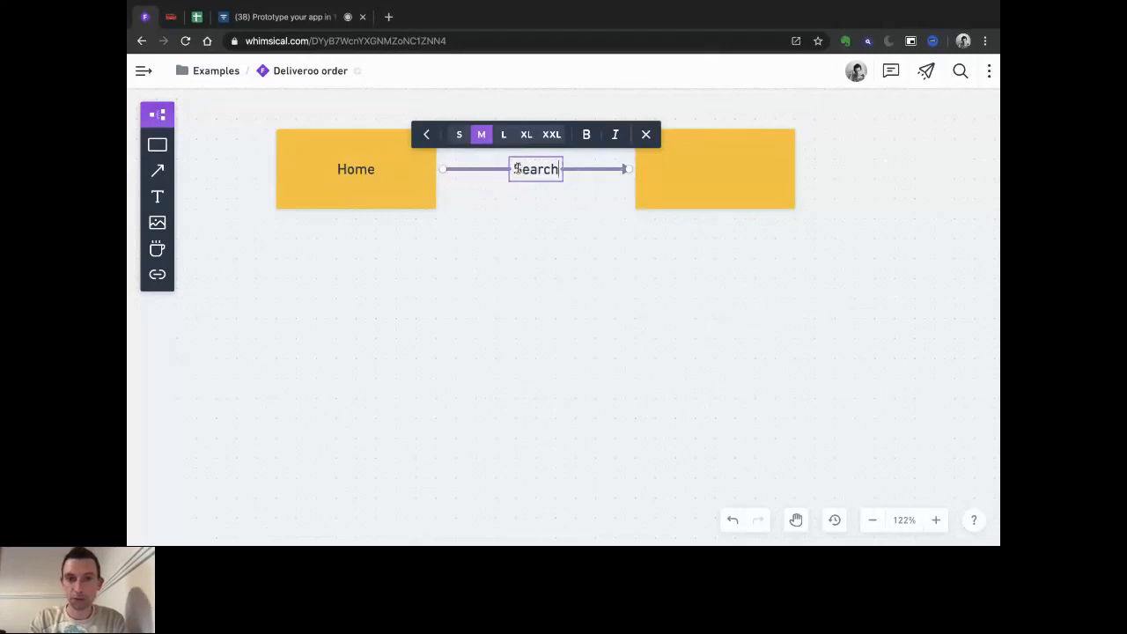
type("s dor")
key("BackSpace")
key("BackSpace")
key("BackSpace")
key("BackSpace")
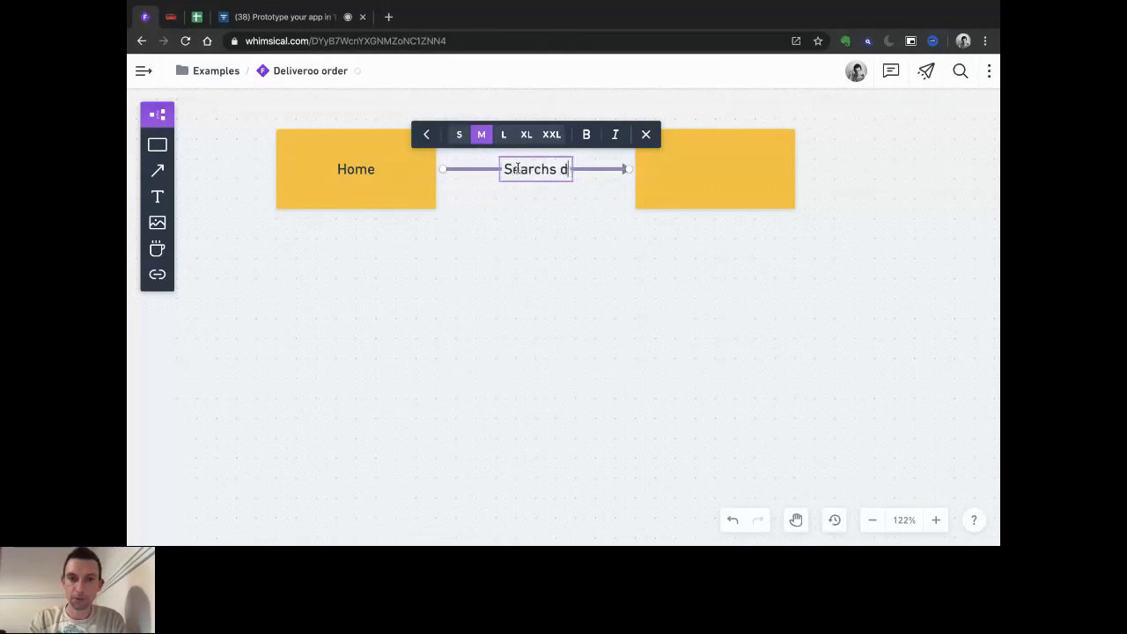
type("For a city")
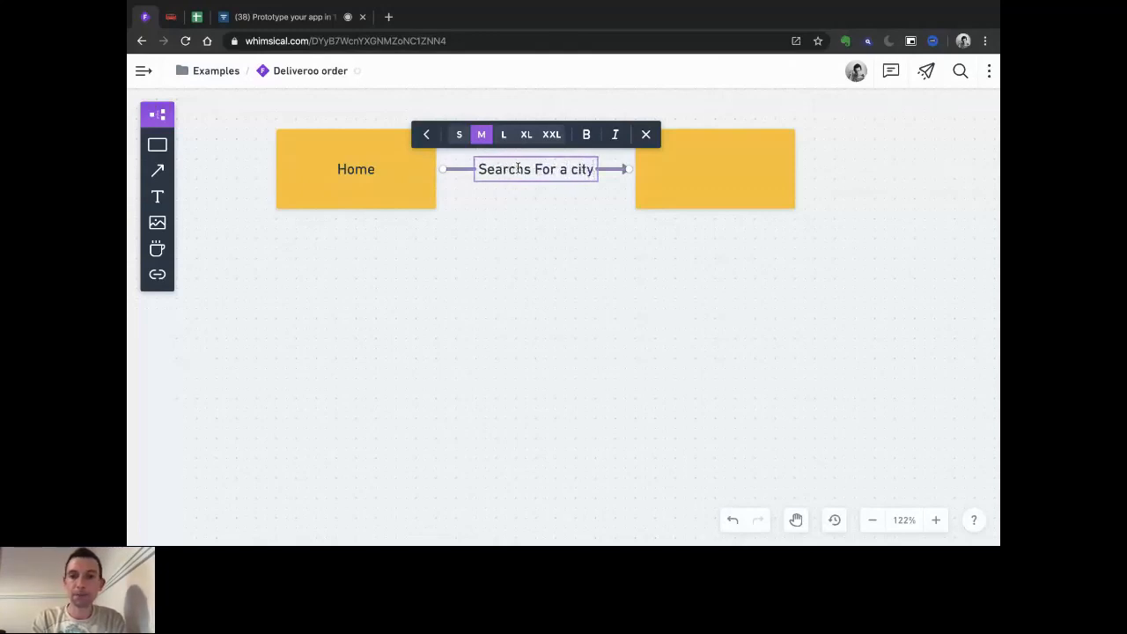
Label the second yellow rectangle "List of Places".
left_click(748, 154)
left_click(713, 167)
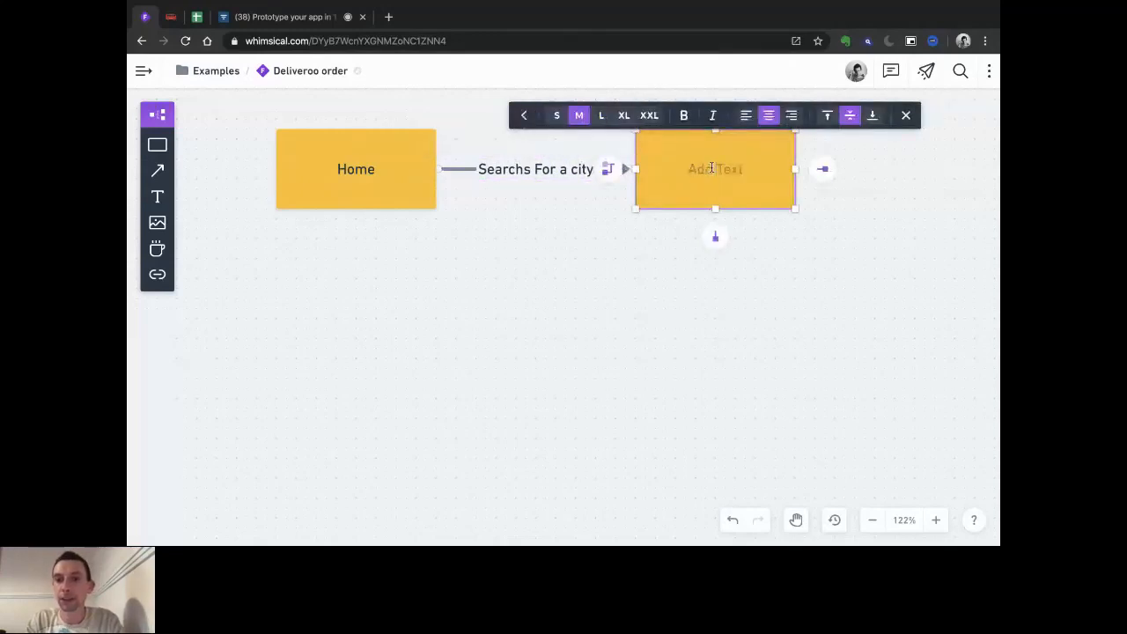
type("List o")
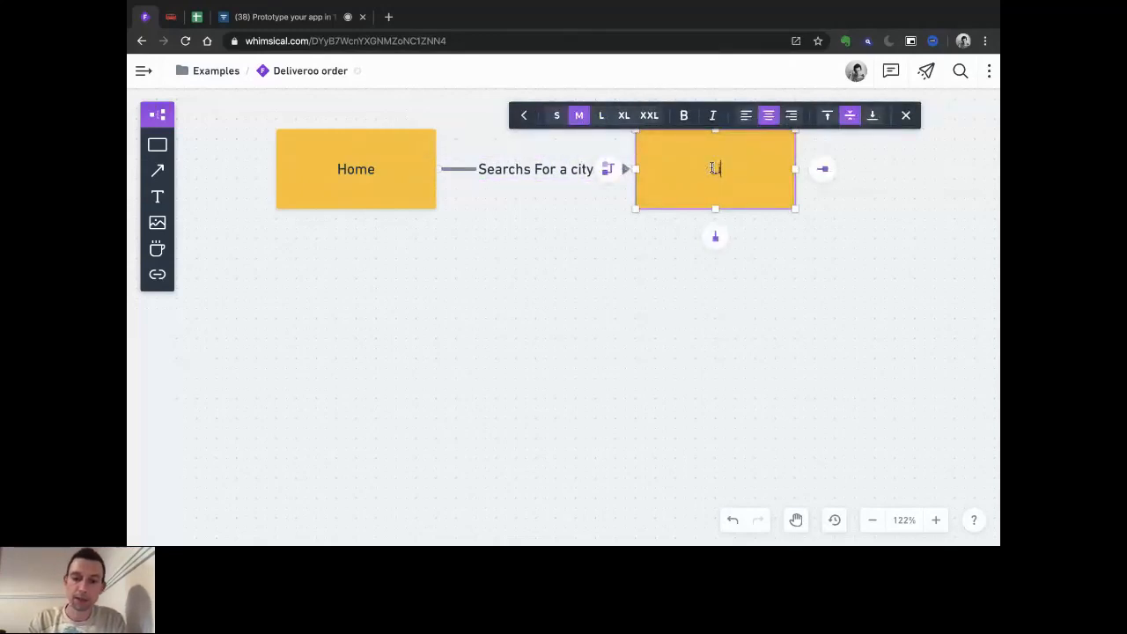
type("f")
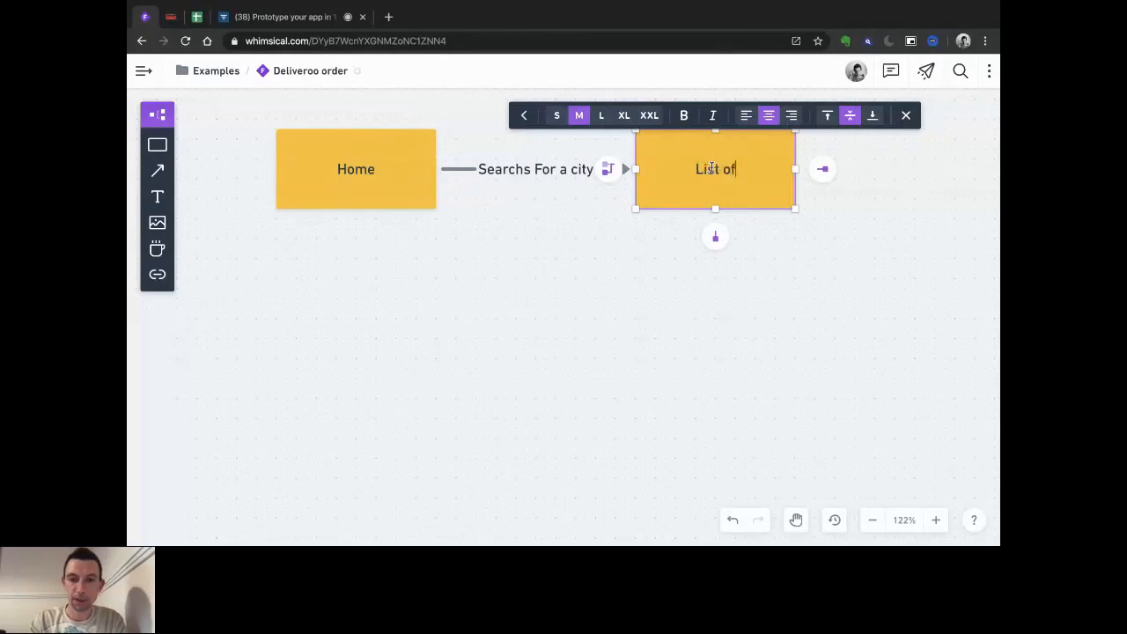
type(" Places")
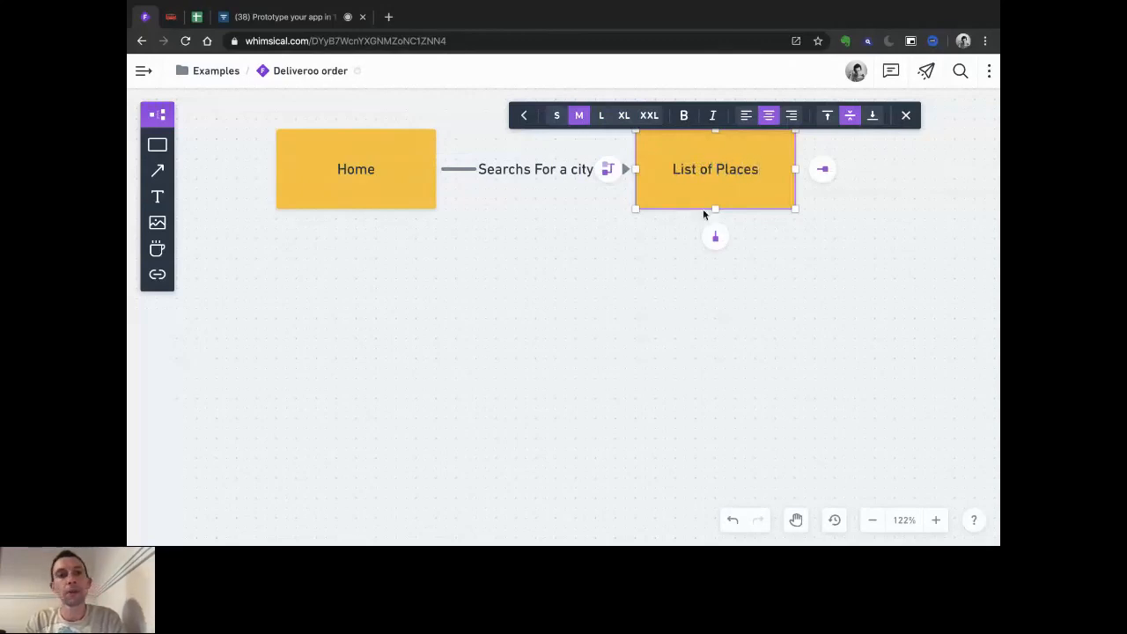
Connect a new rectangle to the right of List of Places with an arrow labelled "picks one place", widening the gap to fit the label.
left_click(822, 168)
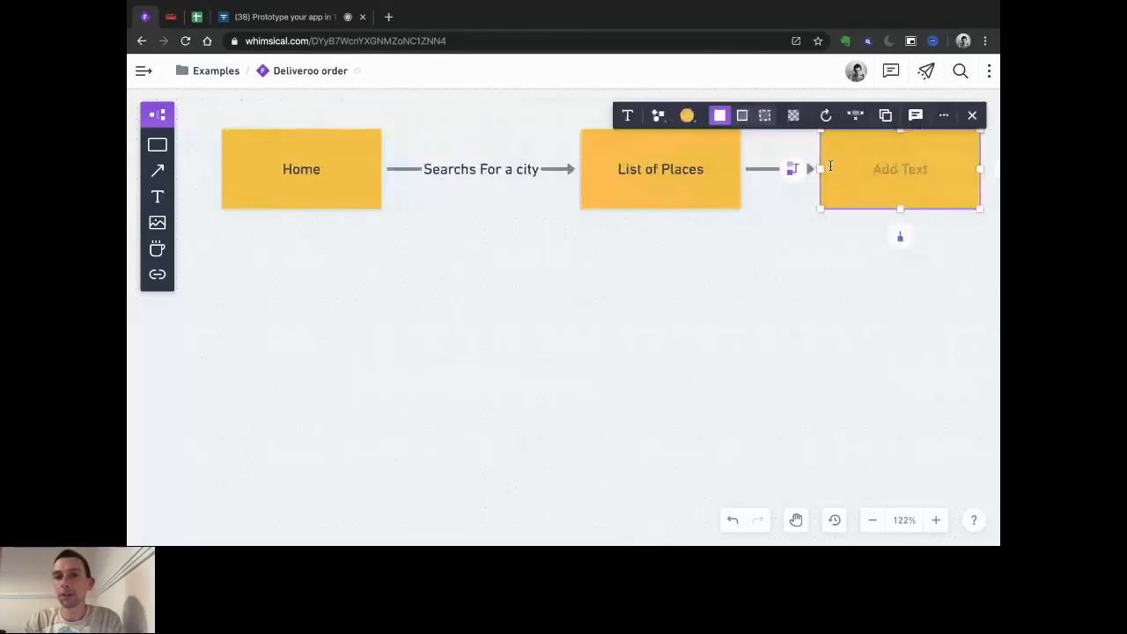
double_click(765, 168)
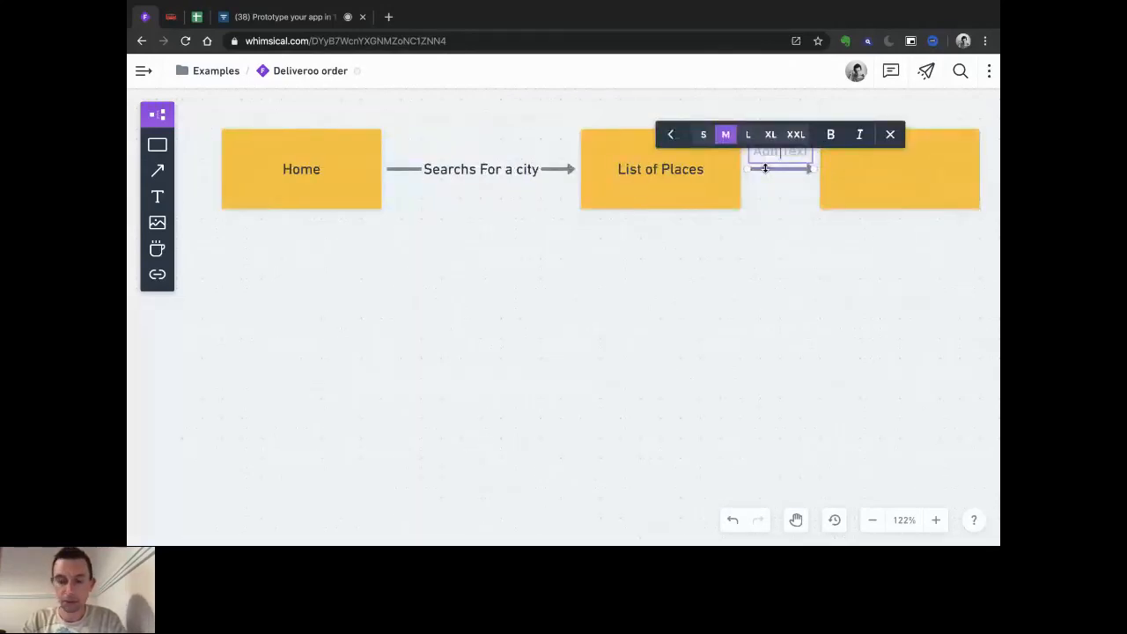
type("pic")
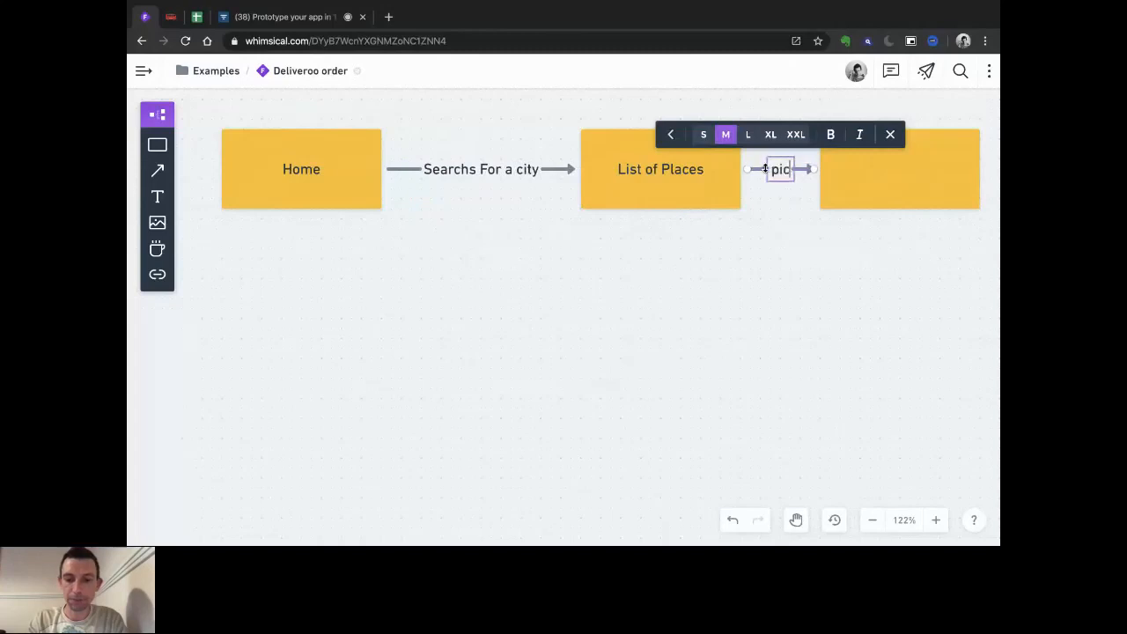
type("ks one place")
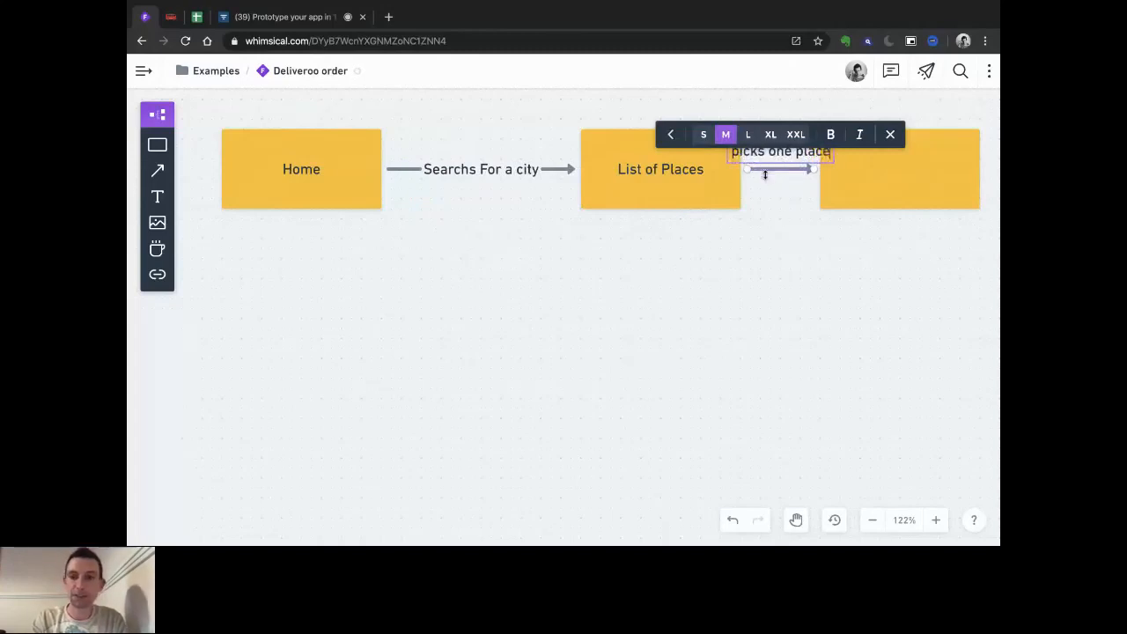
left_click(788, 245)
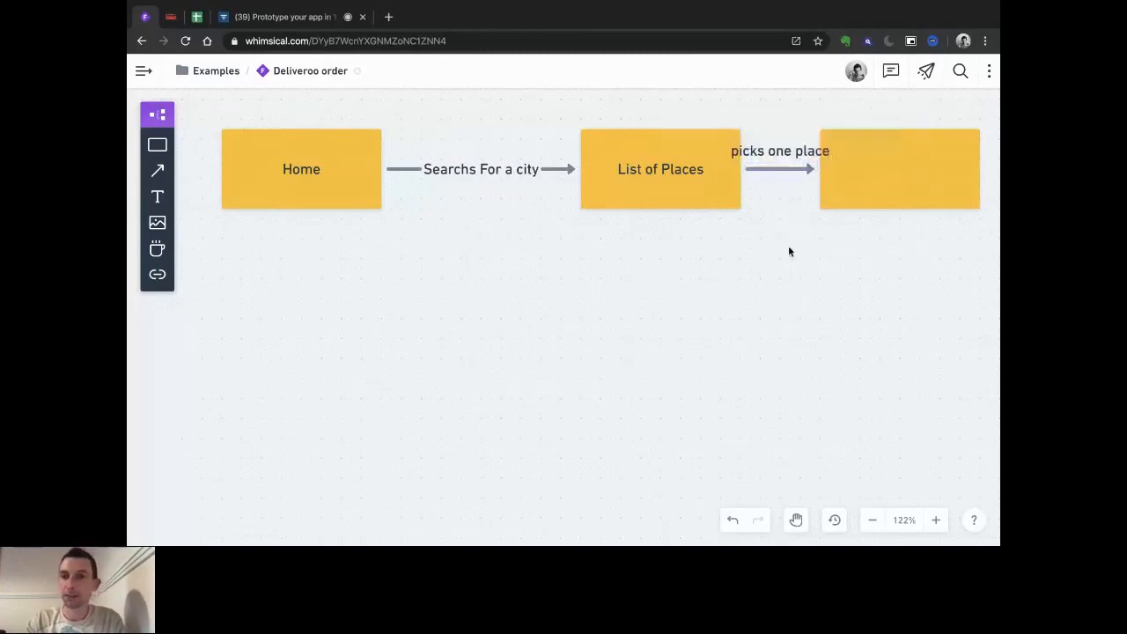
left_click_drag(917, 174, 996, 177)
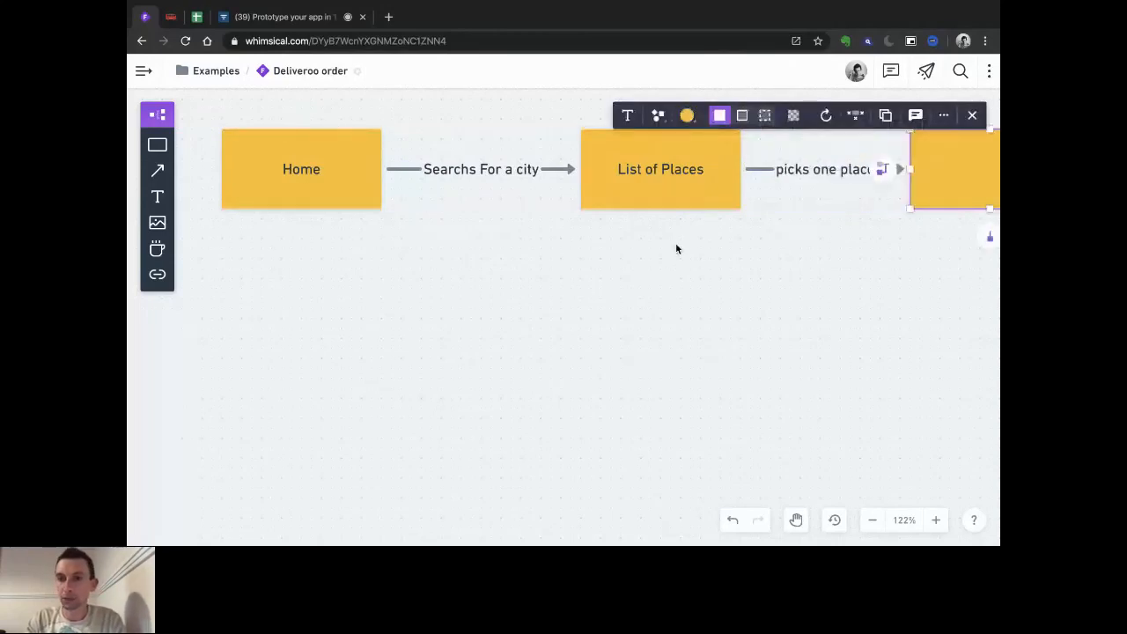
Label the third yellow rectangle "Detail of that place".
scroll(675, 242, "down", 5)
double_click(854, 200)
type("Detail")
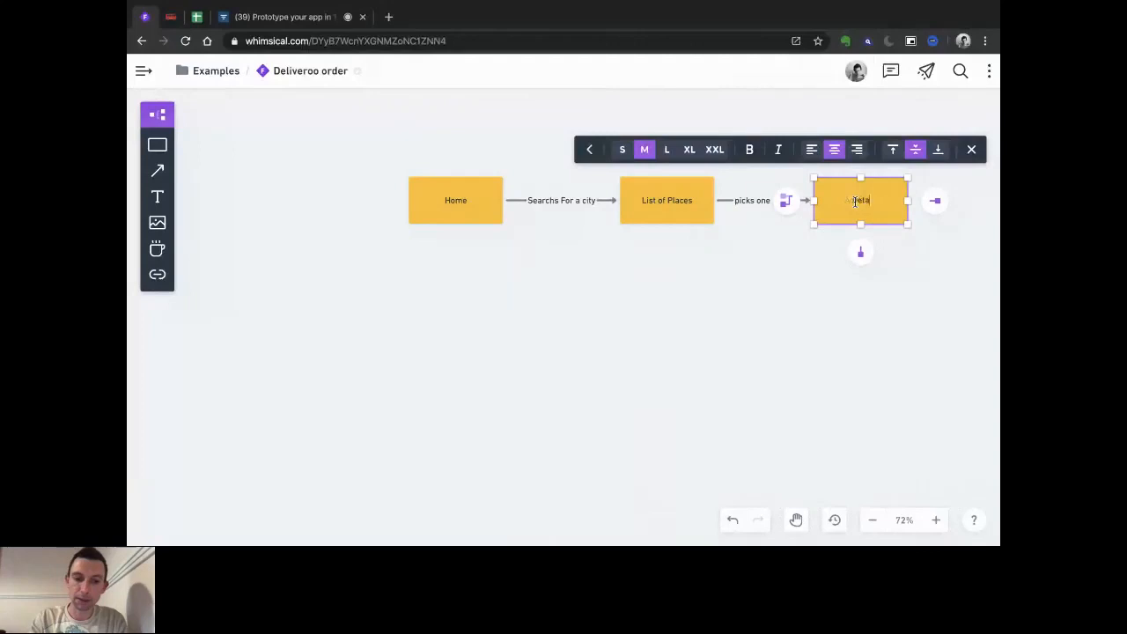
type(" of th")
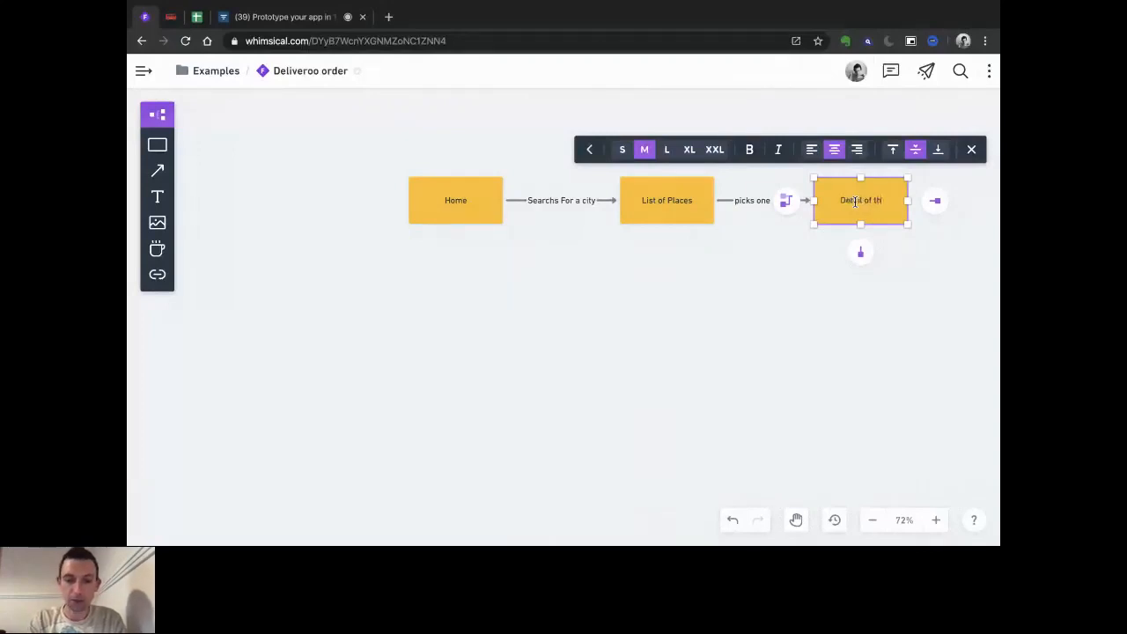
type("at place")
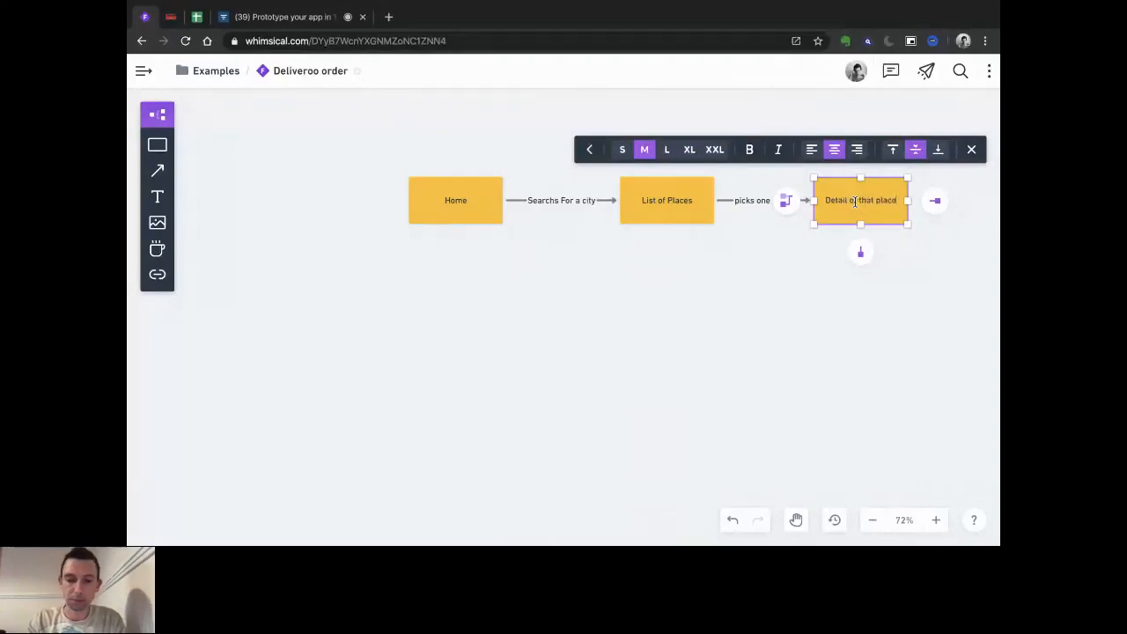
Add a connected rectangle below "Detail of that place" and undo the addition.
left_click(860, 252)
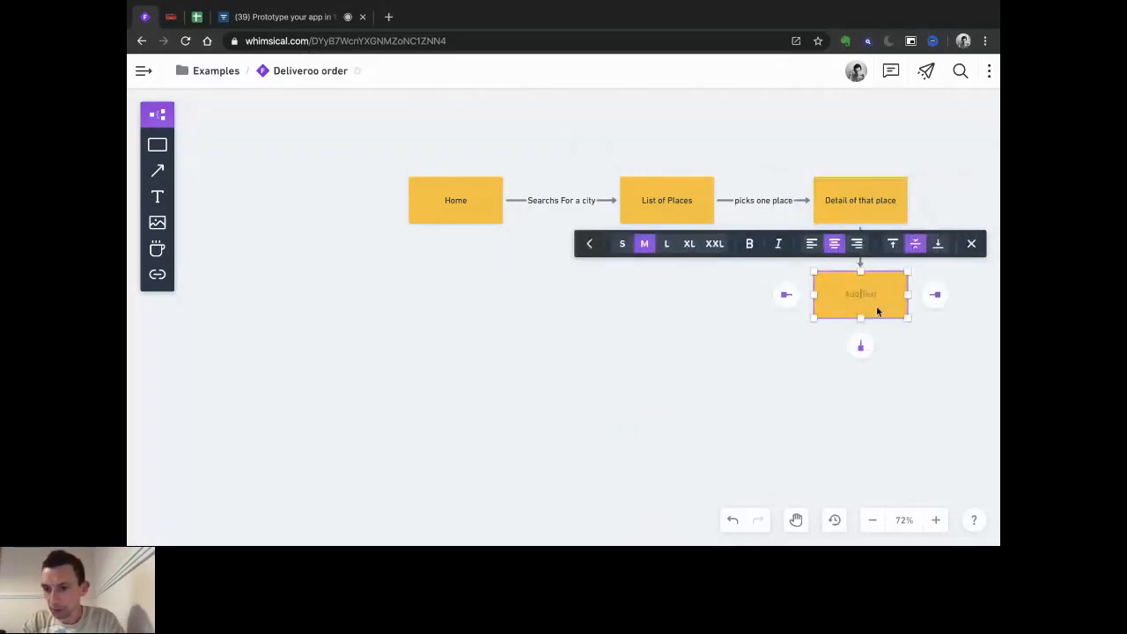
key("super+z")
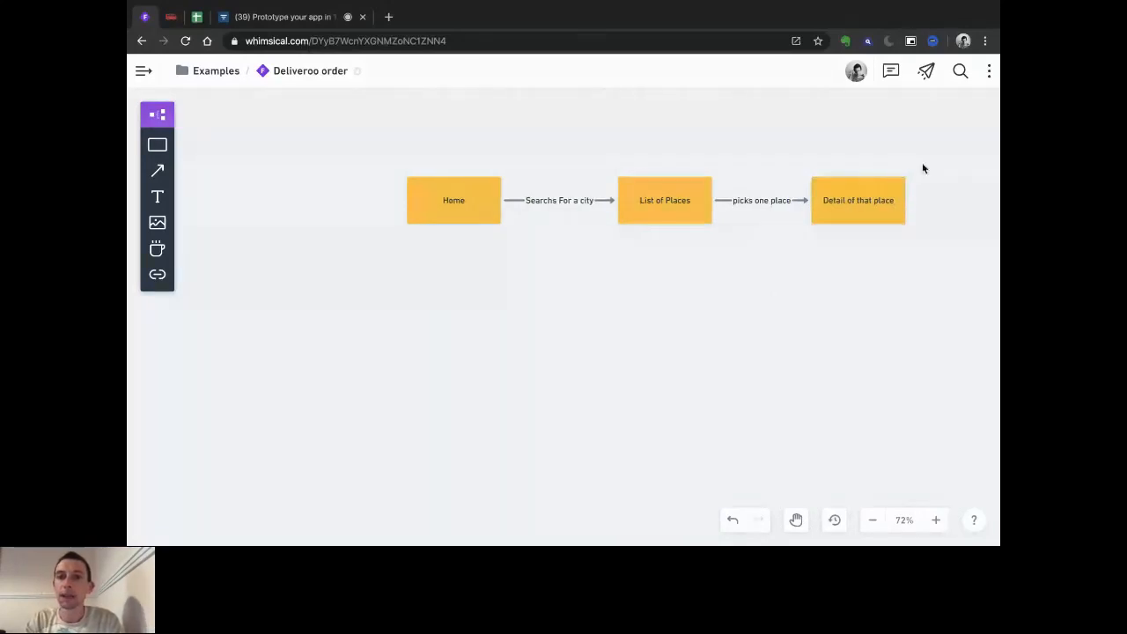
Add a connected rectangle to the right of "Detail of that place" and widen the gap between them to fit an arrow label.
scroll(924, 168, "right", 3)
scroll(924, 168, "up", 1)
left_click(674, 246)
mouse_move(748, 246)
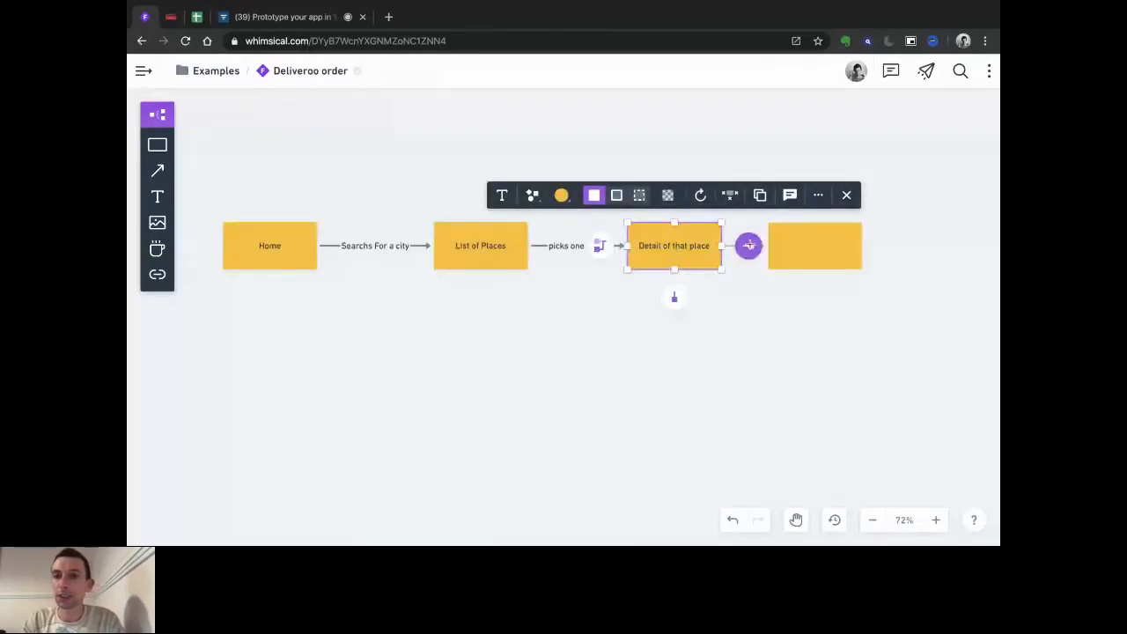
left_click(749, 245)
left_click_drag(833, 222, 938, 226)
Label the arrow leaving "Detail of that place" as "clicks pictures".
left_click(787, 245)
double_click(789, 244)
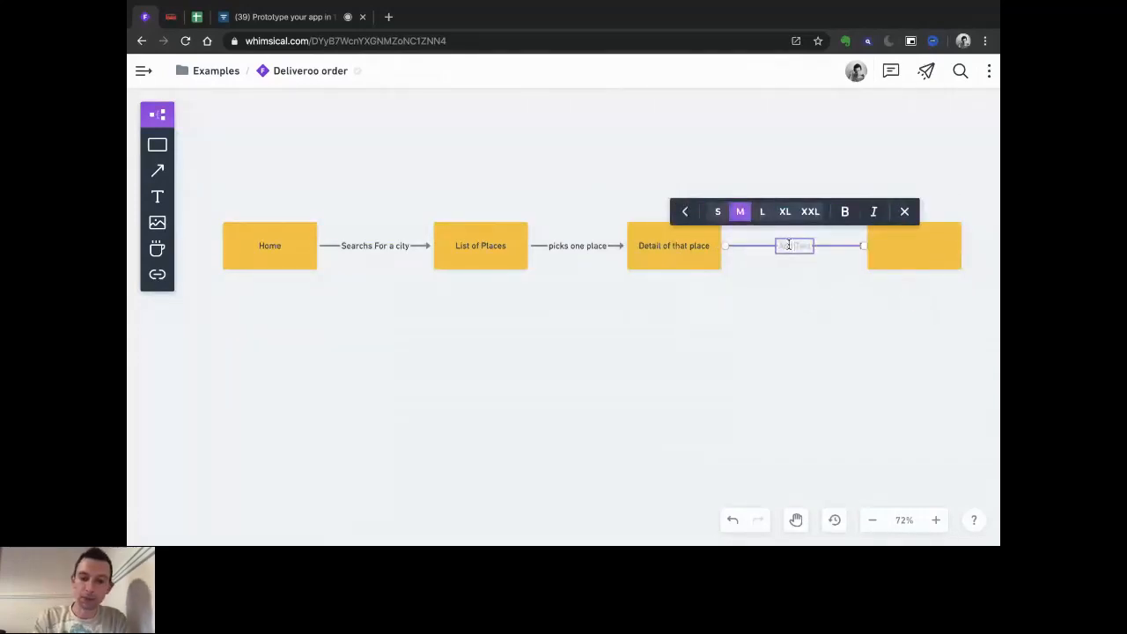
type("Se")
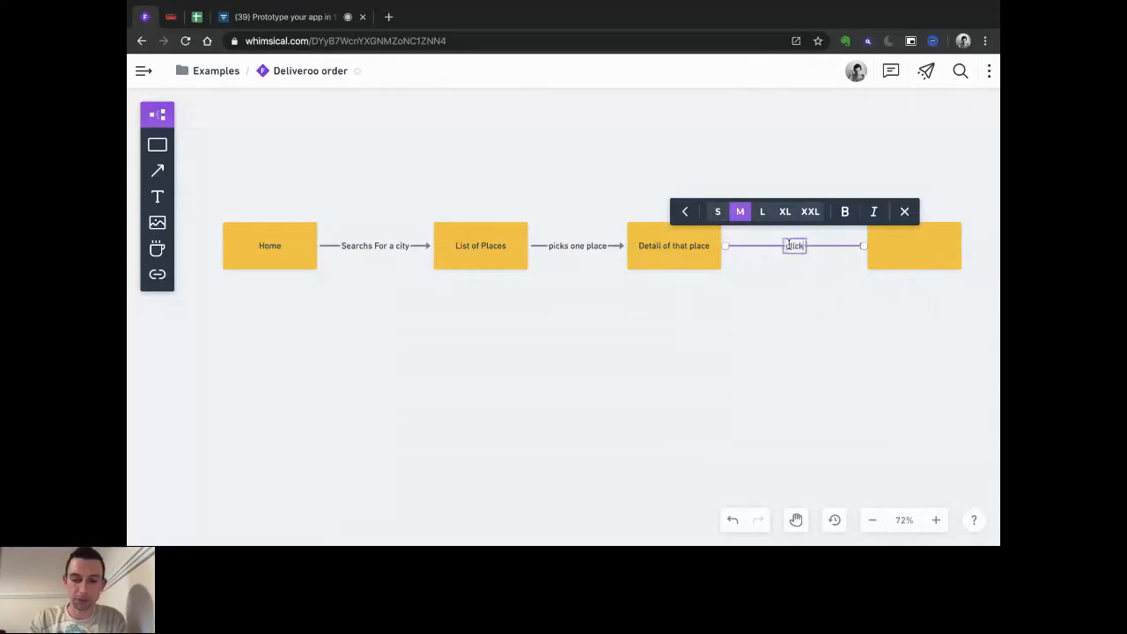
type("lect")
key("BackSpace")
key("BackSpace")
key("BackSpace")
key("BackSpace")
type("clicks picture")
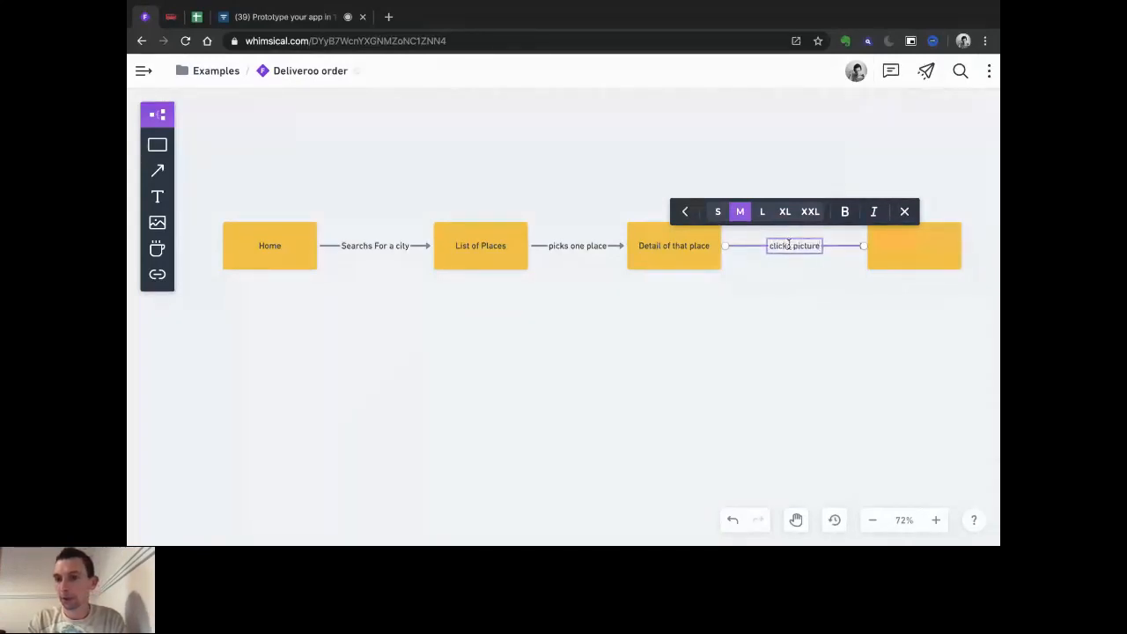
type("s")
Label the fourth yellow rectangle "Gallery".
left_click(911, 245)
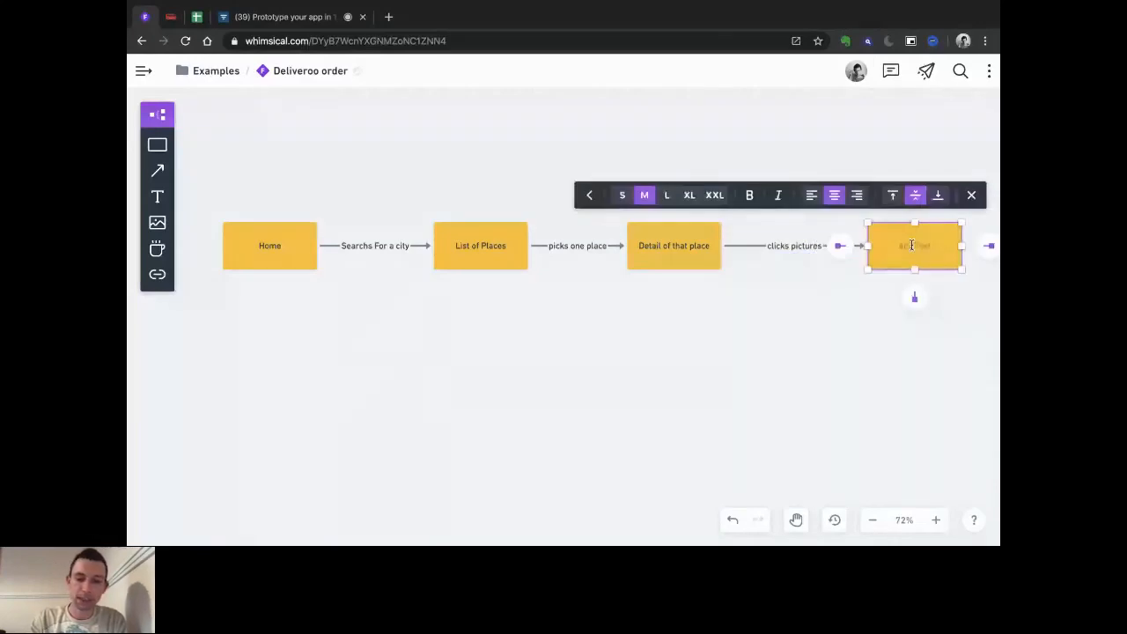
type("Galle")
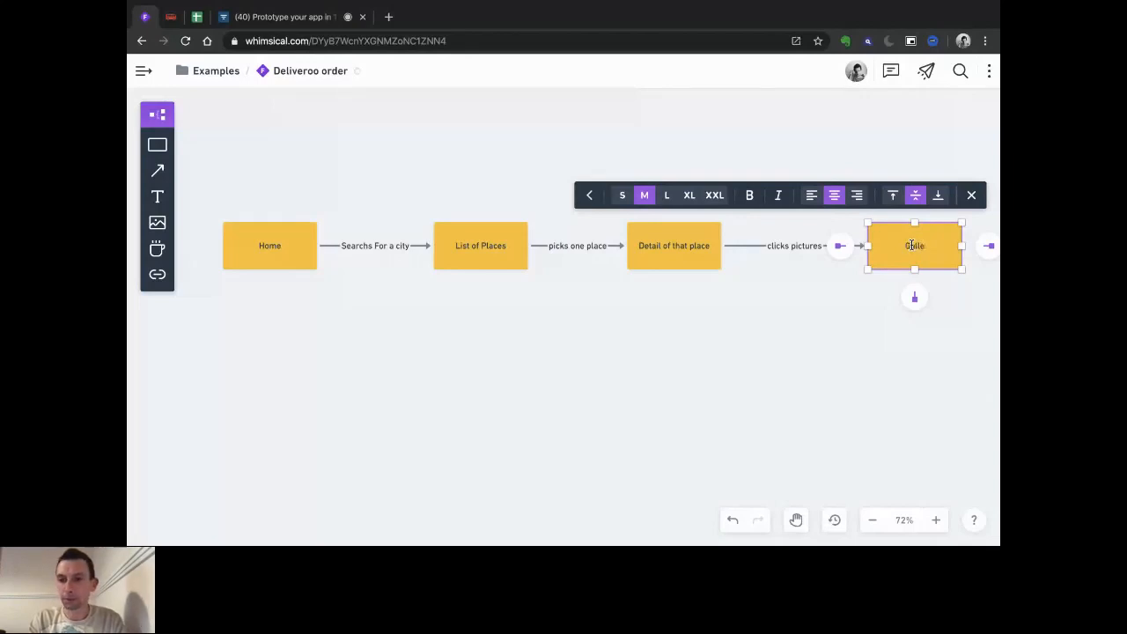
type("ry")
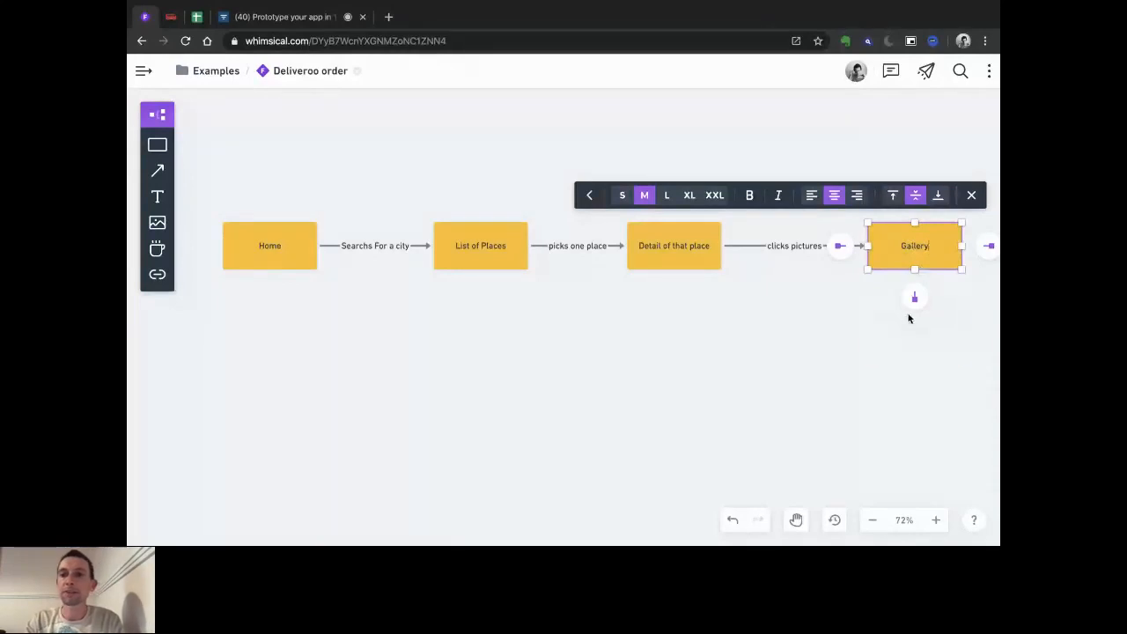
Connect the underside of Gallery back to "Detail of that place" with an arrow labelled "closes the galery".
left_click_drag(915, 298, 662, 274)
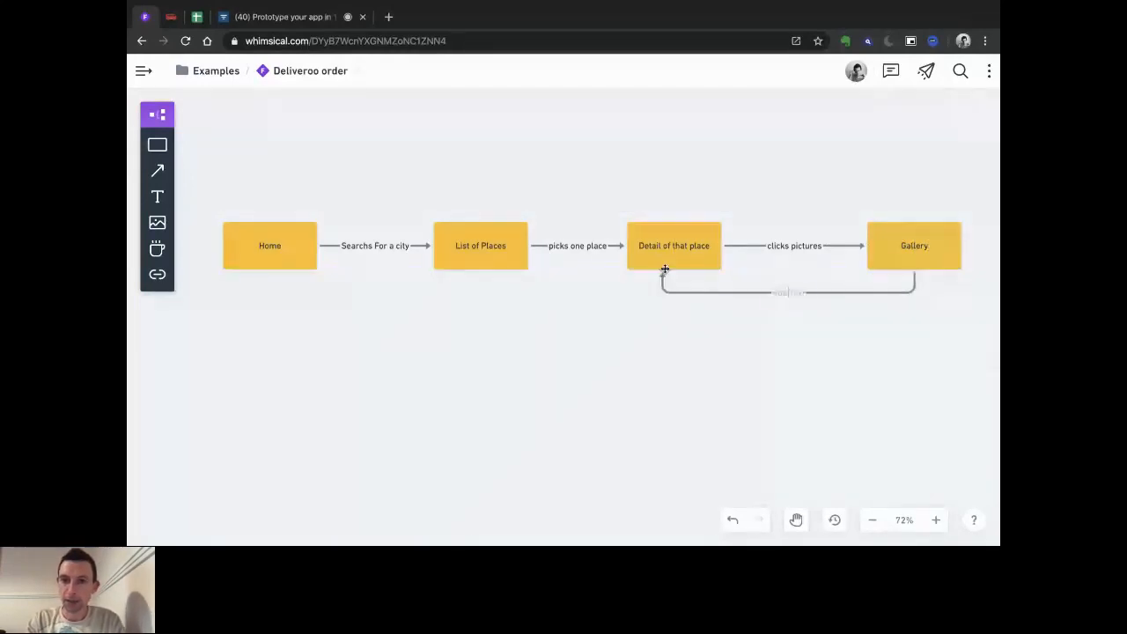
left_click(780, 304)
type("cancels")
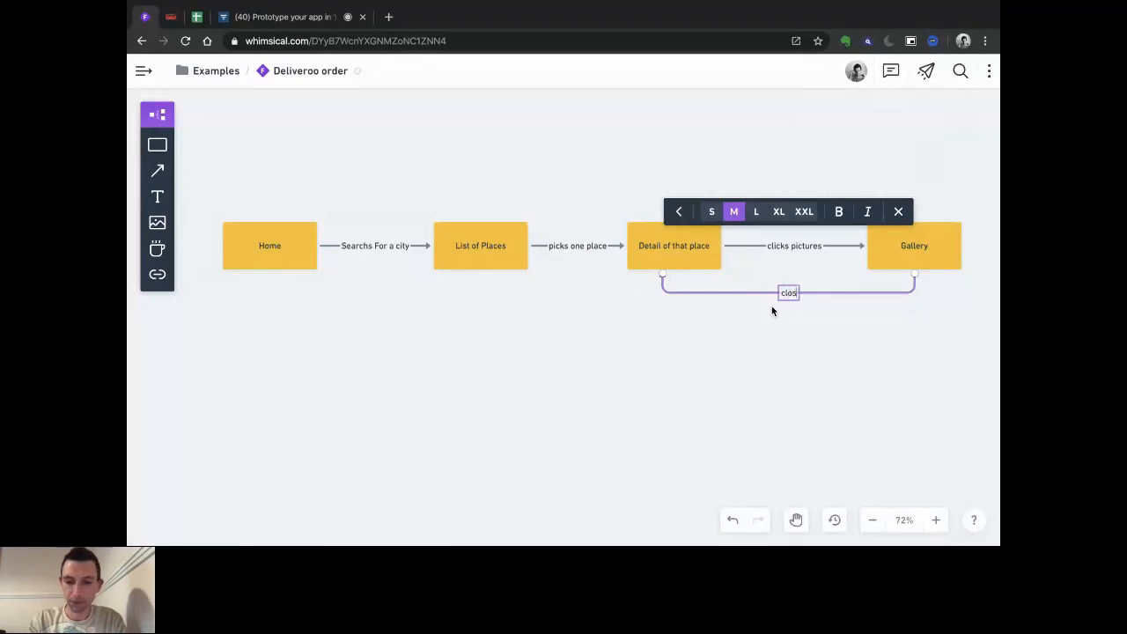
type(" the")
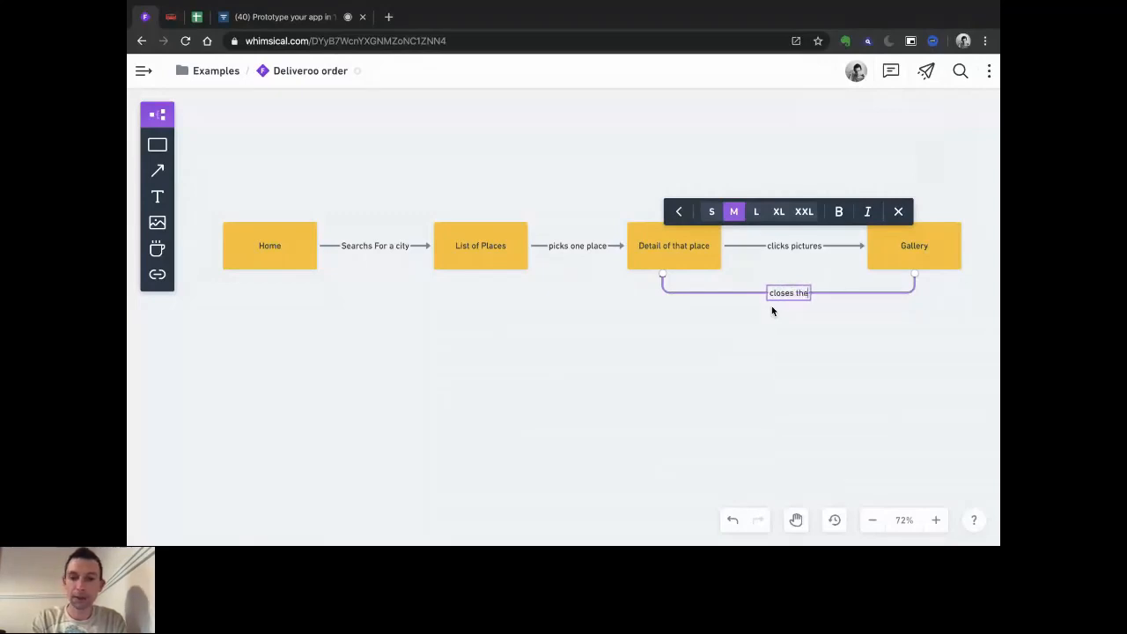
type(" galery")
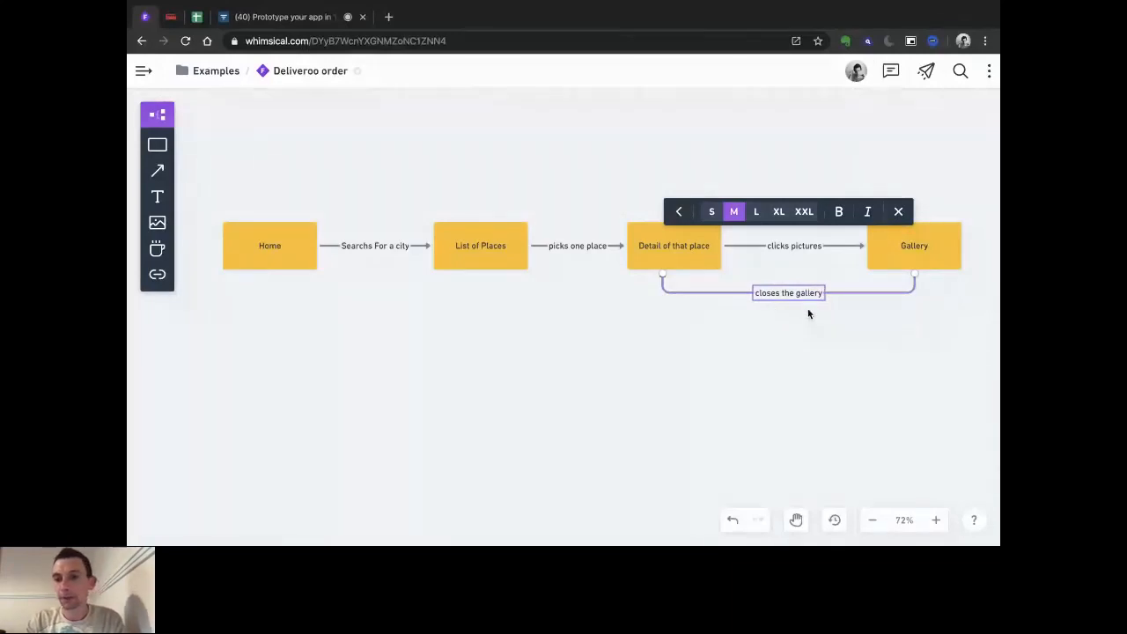
left_click(807, 312)
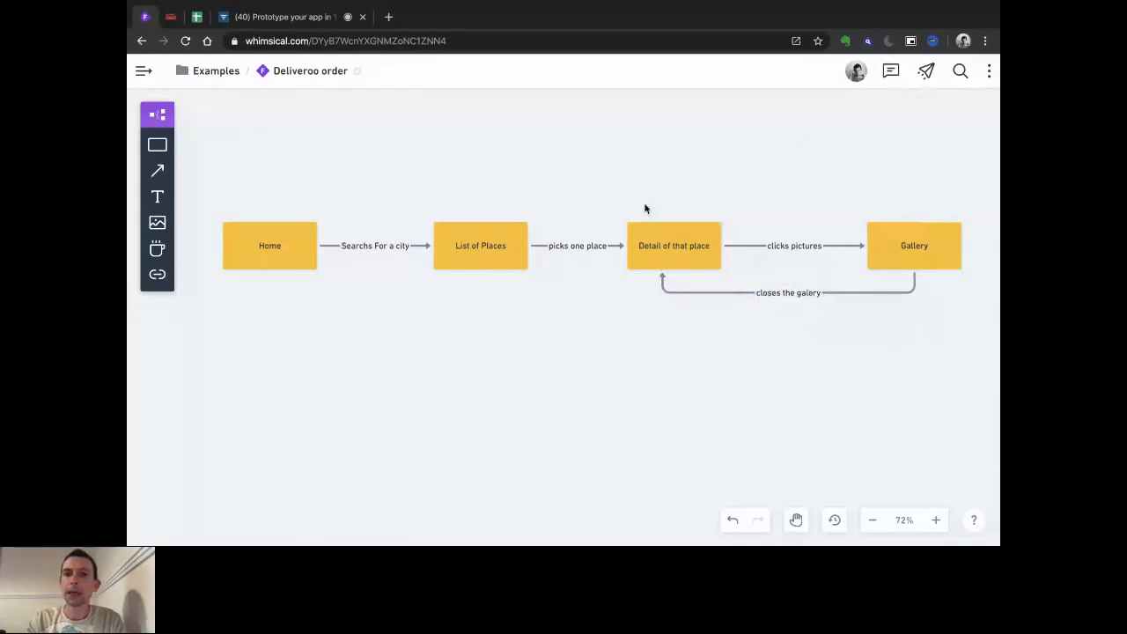
left_click(674, 244)
mouse_move(673, 222)
left_mouse_down()
mouse_move(674, 147)
mouse_move(663, 240)
left_mouse_up()
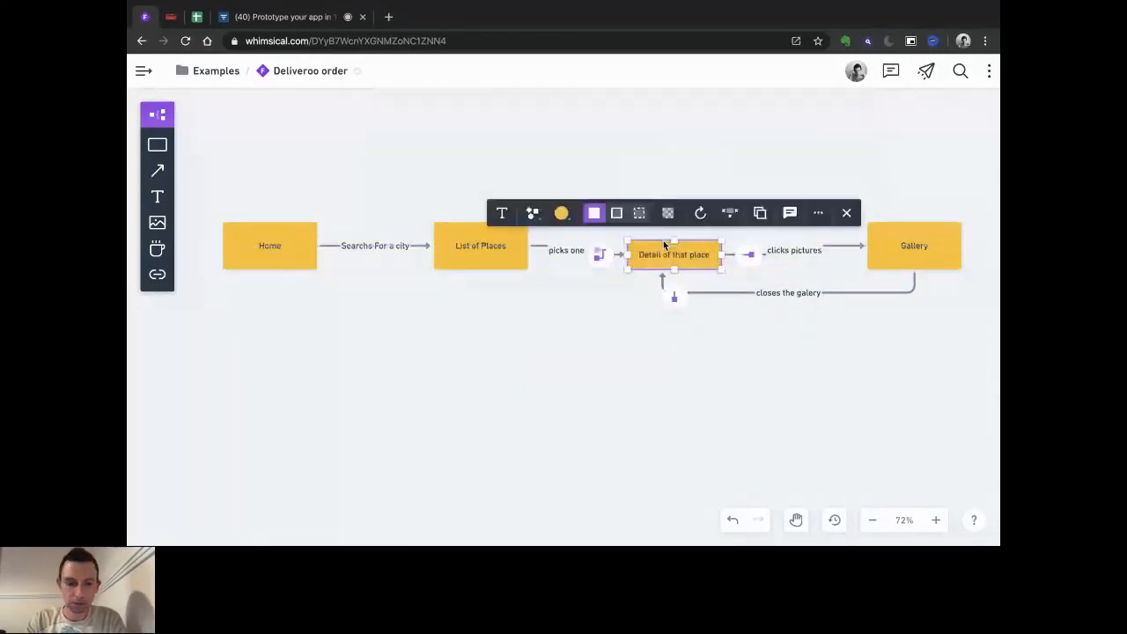
key("ctrl+z")
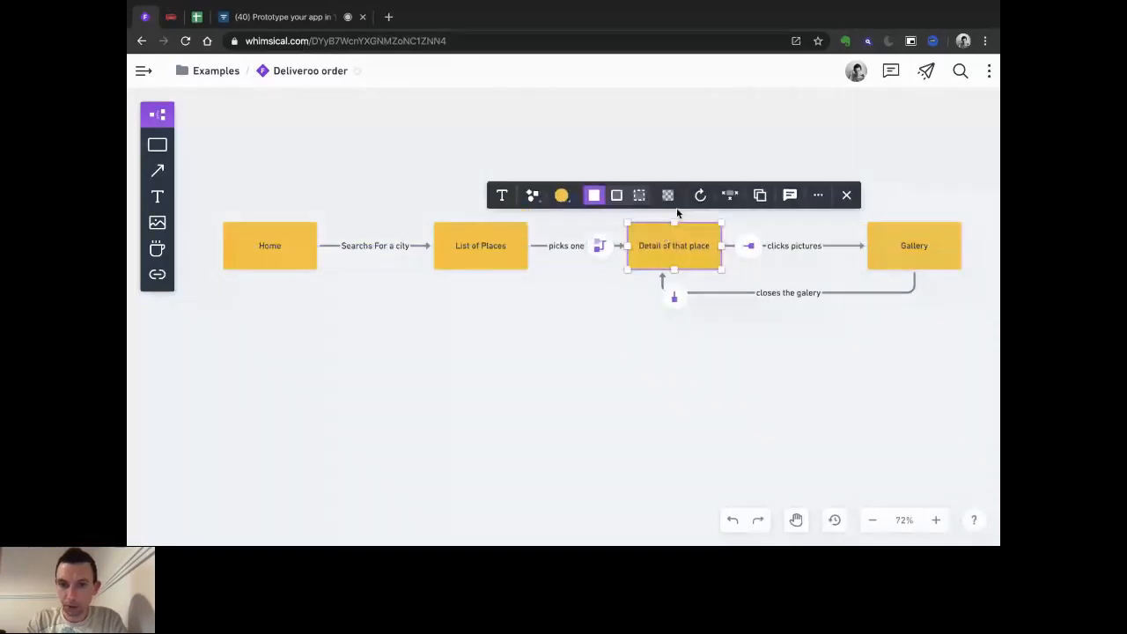
Draw an upward arrow from "Detail of that place" and label it "book the place".
left_click_drag(672, 248, 668, 146)
double_click(671, 165)
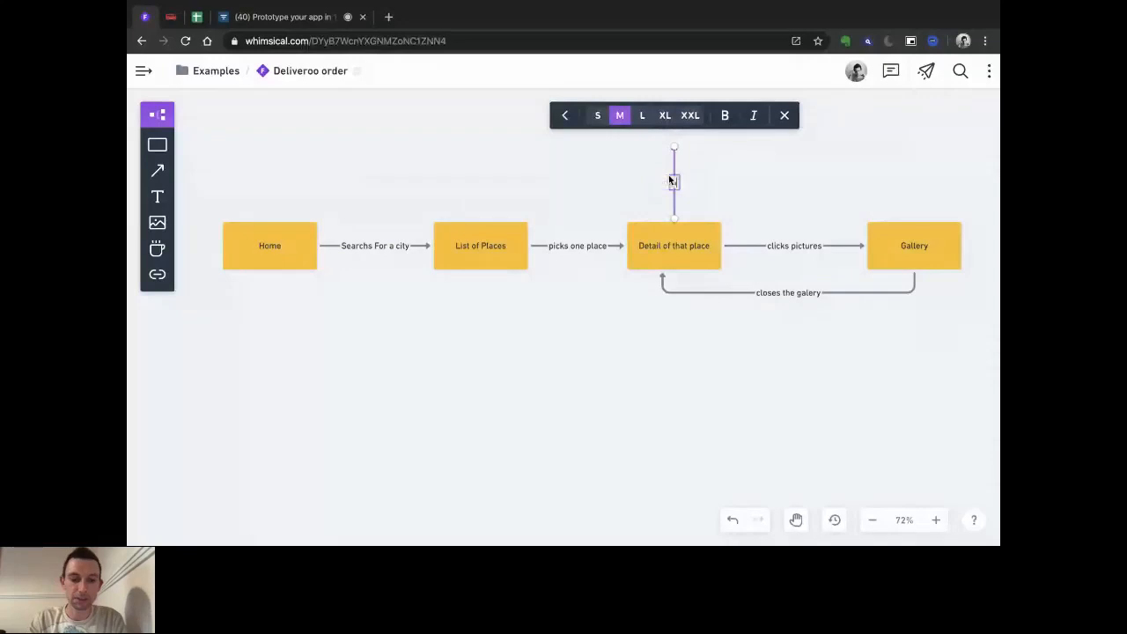
type("book th")
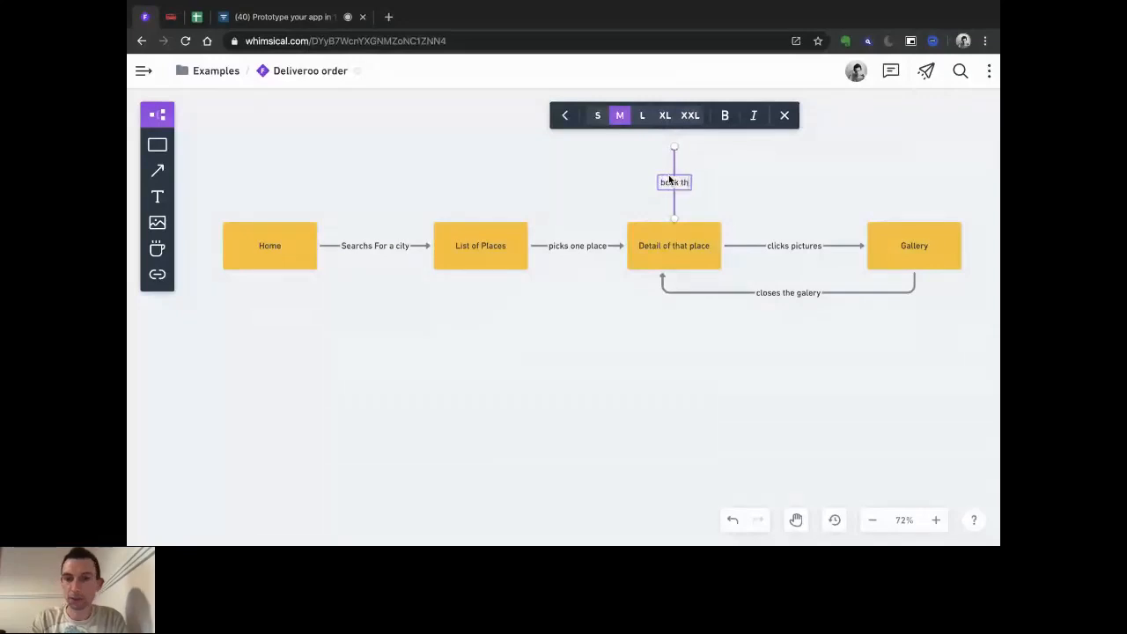
type("e place")
left_click(763, 178)
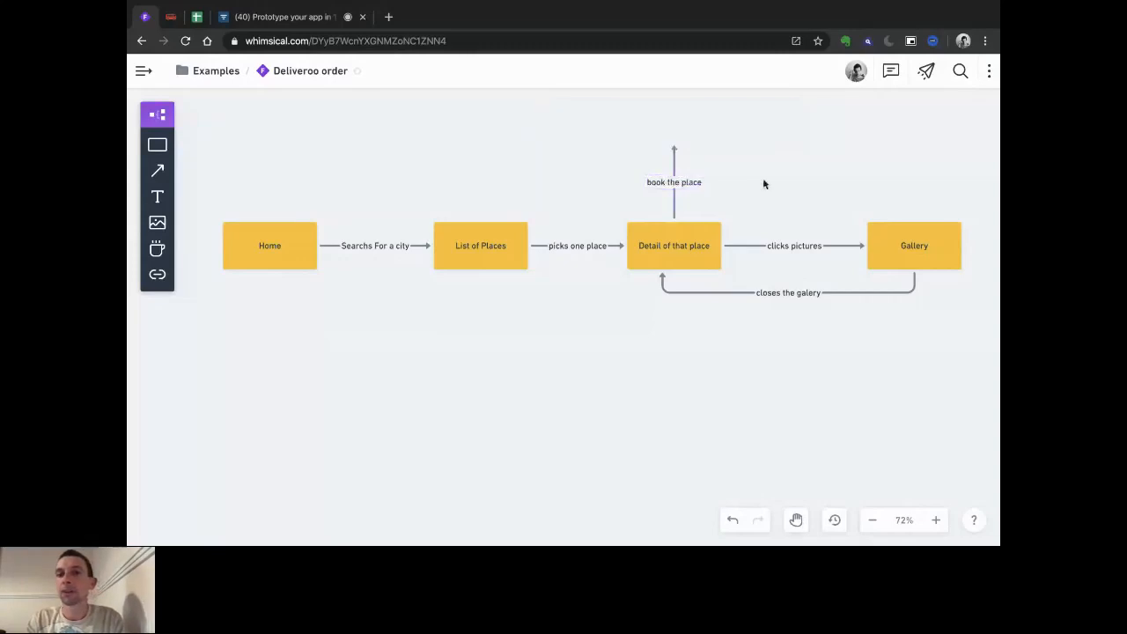
Add a rectangle at the end of the "book the place" arrow and label it "Payment page".
left_click(670, 148)
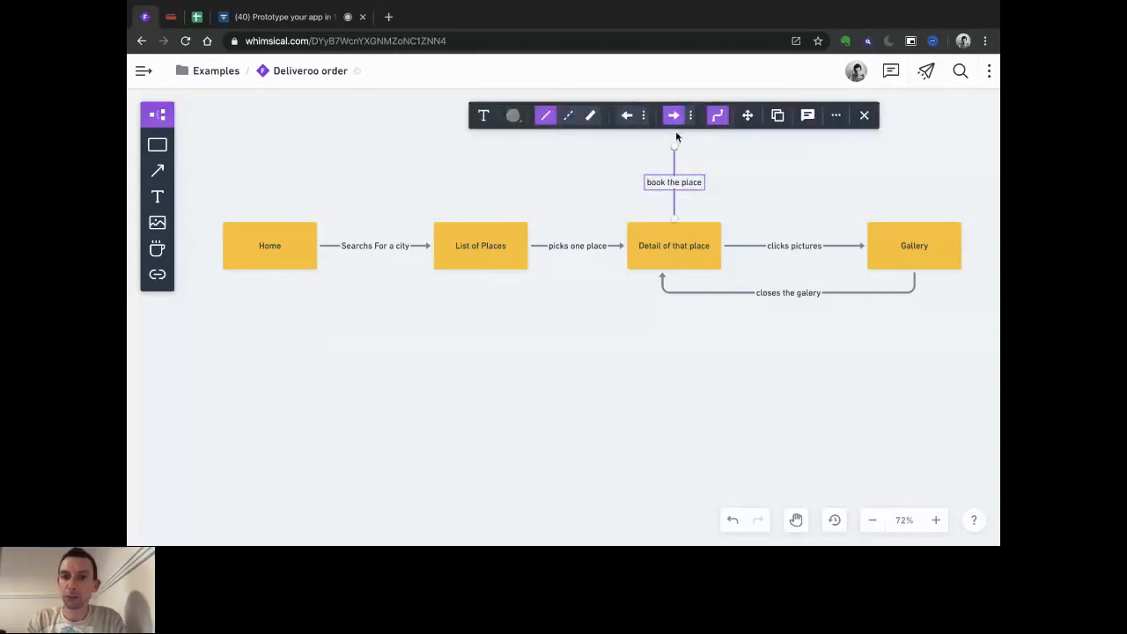
left_click(675, 132)
type("Payment")
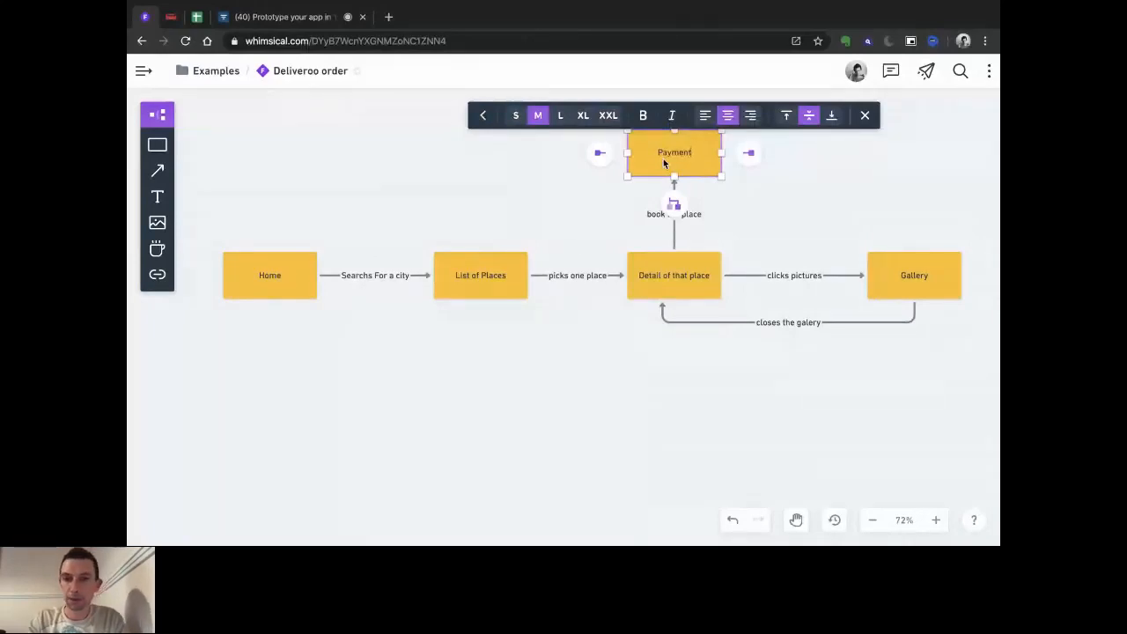
type(" page")
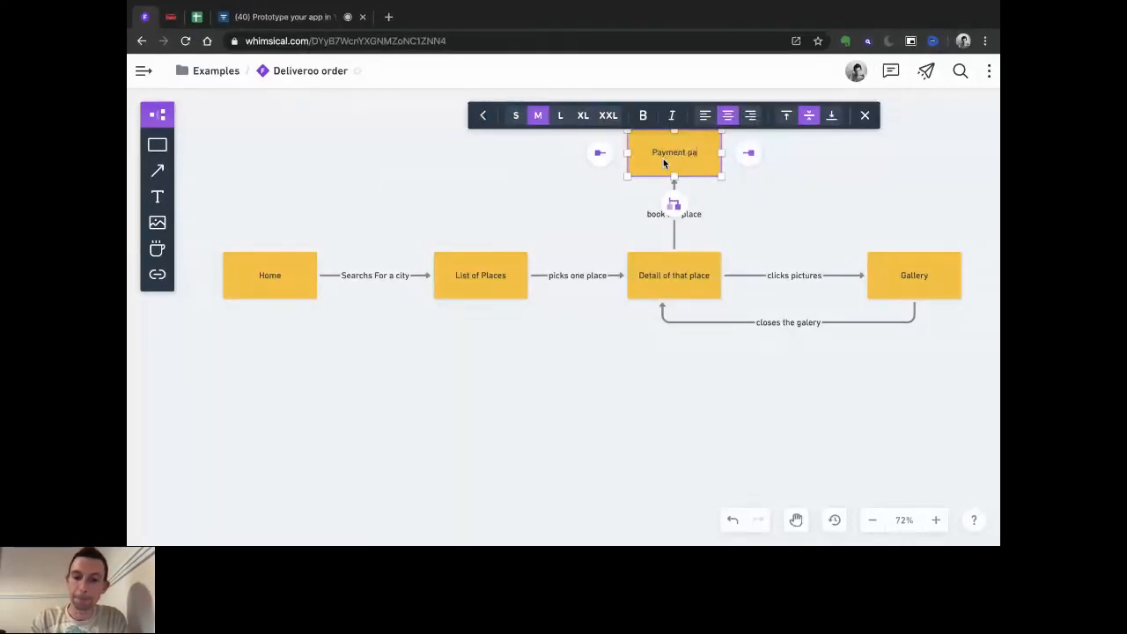
Connect a new rectangle to the right of Payment page, widen the gap, and label the arrow "pays".
left_click(749, 152)
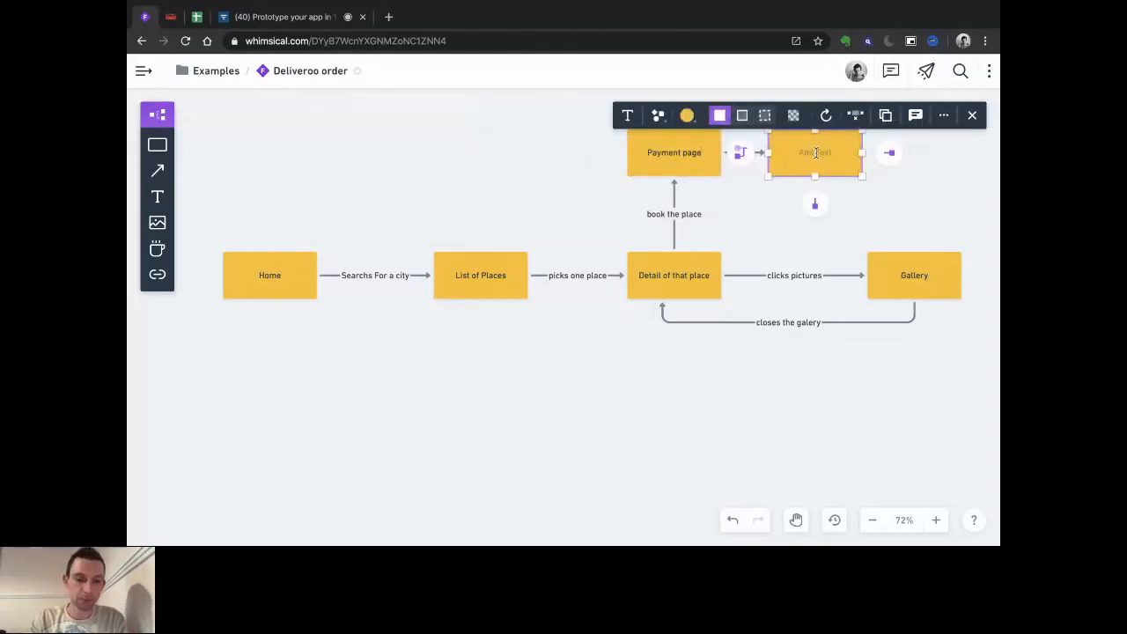
left_click(802, 241)
left_click_drag(804, 161, 829, 162)
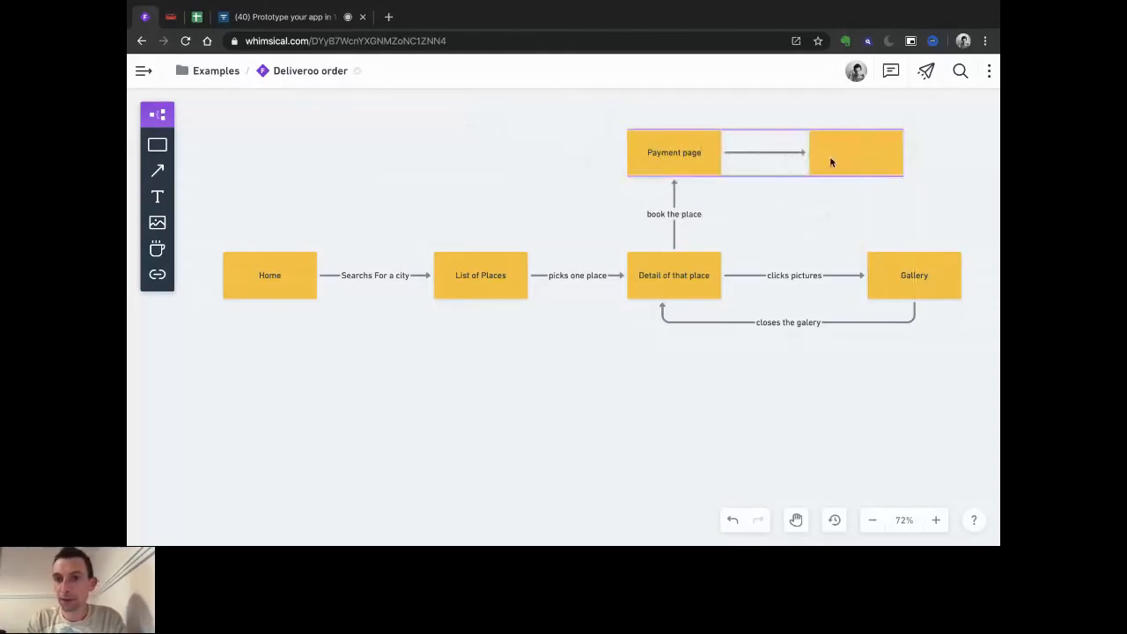
left_click_drag(763, 153, 762, 153)
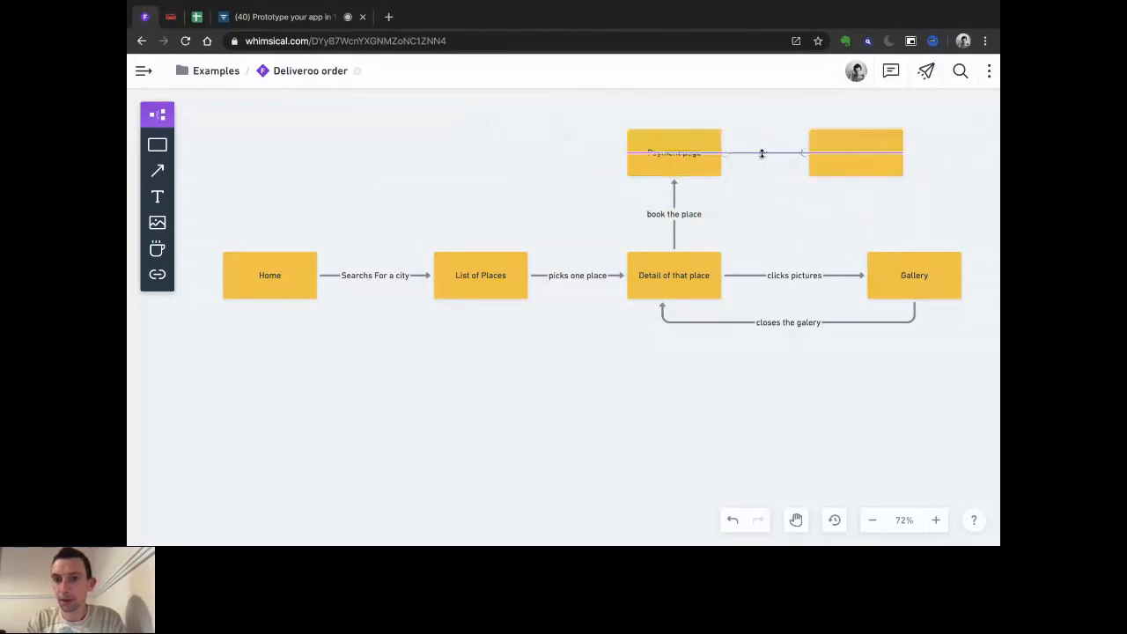
double_click(762, 153)
type("pays")
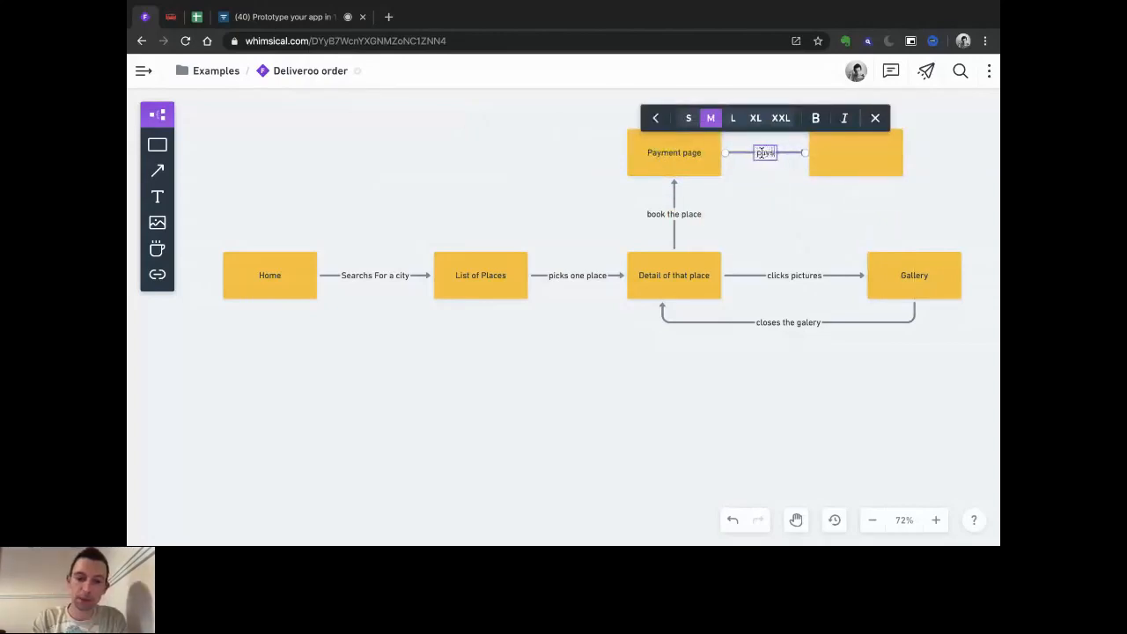
Label the rectangle after the "pays" arrow "confirmation page".
left_click(847, 154)
left_click(847, 151)
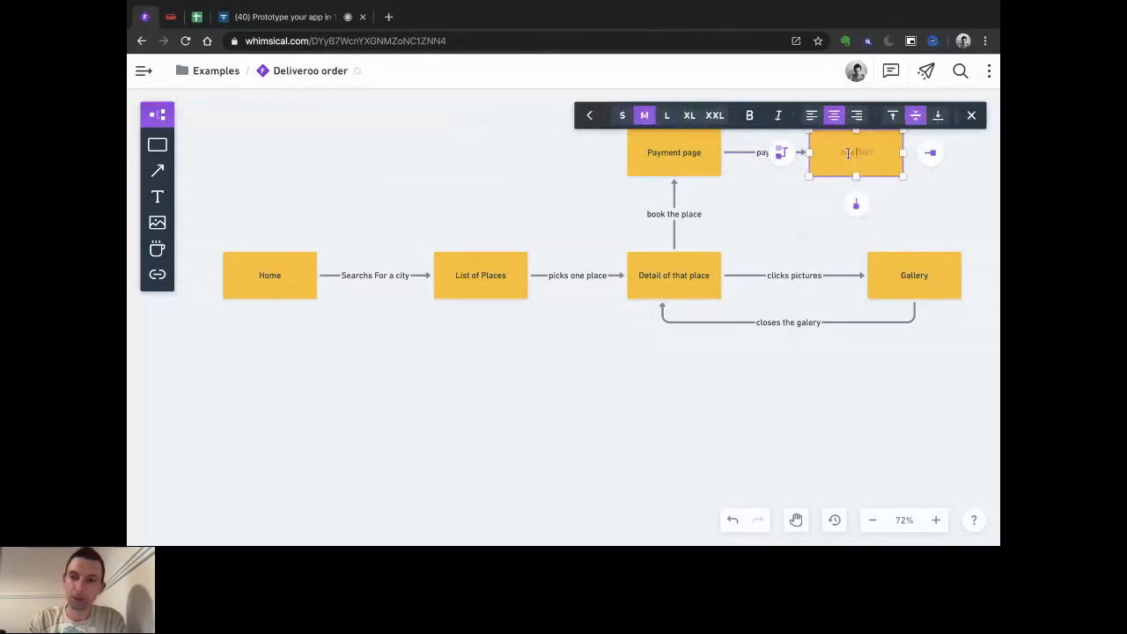
type("Conf")
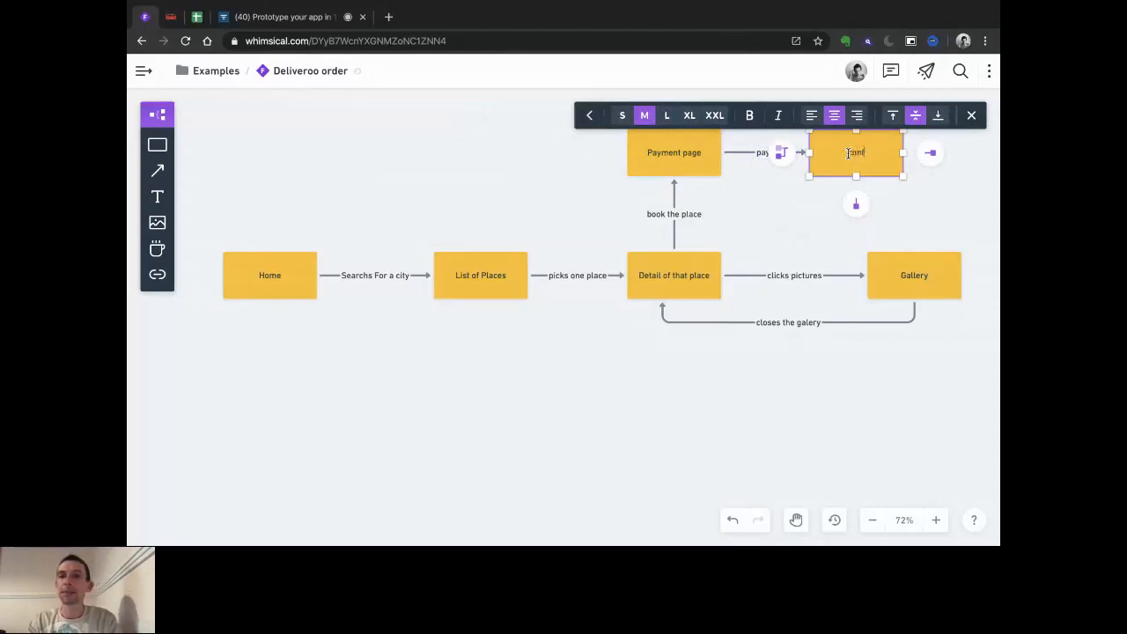
type("irmation page")
left_click(686, 366)
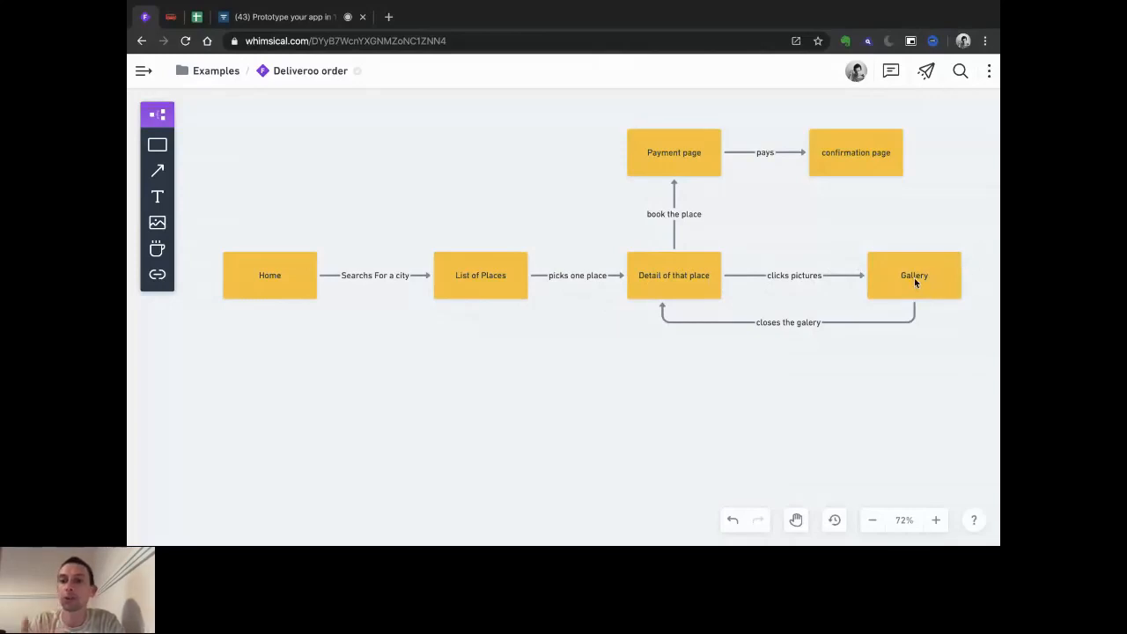
Move the Gallery rectangle closer to "Detail of that place" so it lines up beneath the confirmation page.
left_click_drag(912, 276, 830, 279)
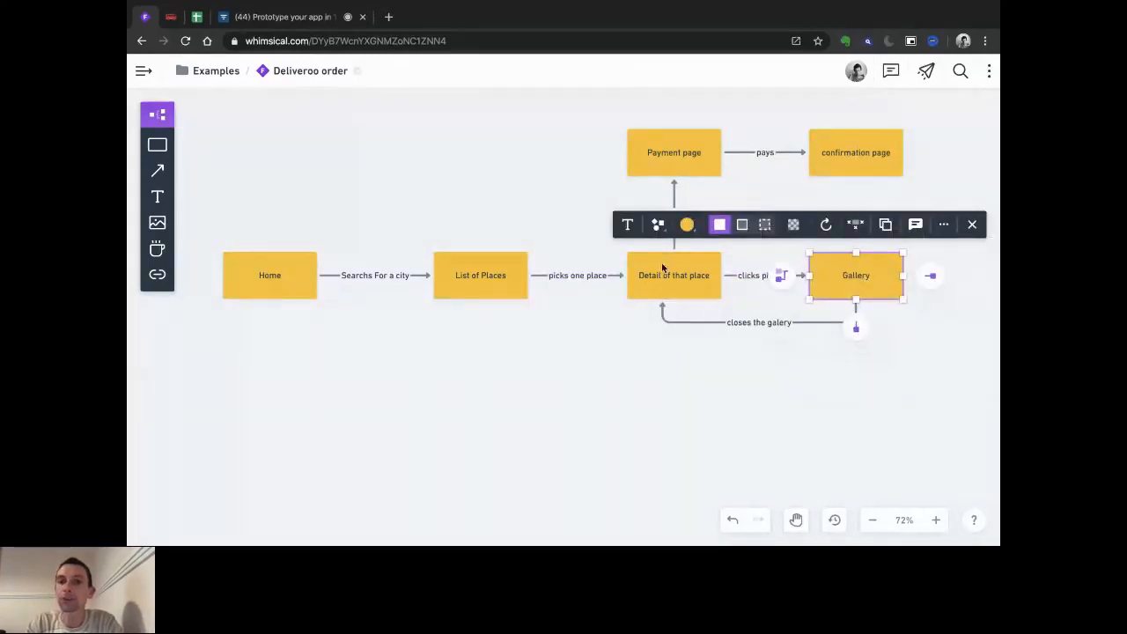
left_click(557, 188)
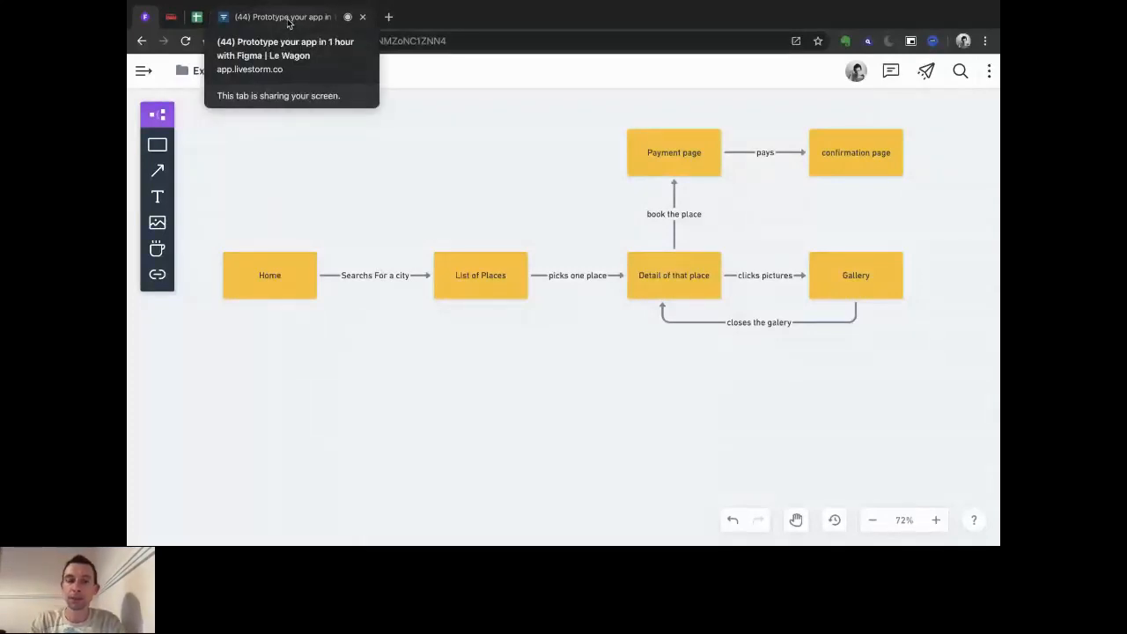
Switch to the Le Wagon lecture slides and advance from the User Flow demo to the slide on building a wireframe from the kit.
left_click(172, 17)
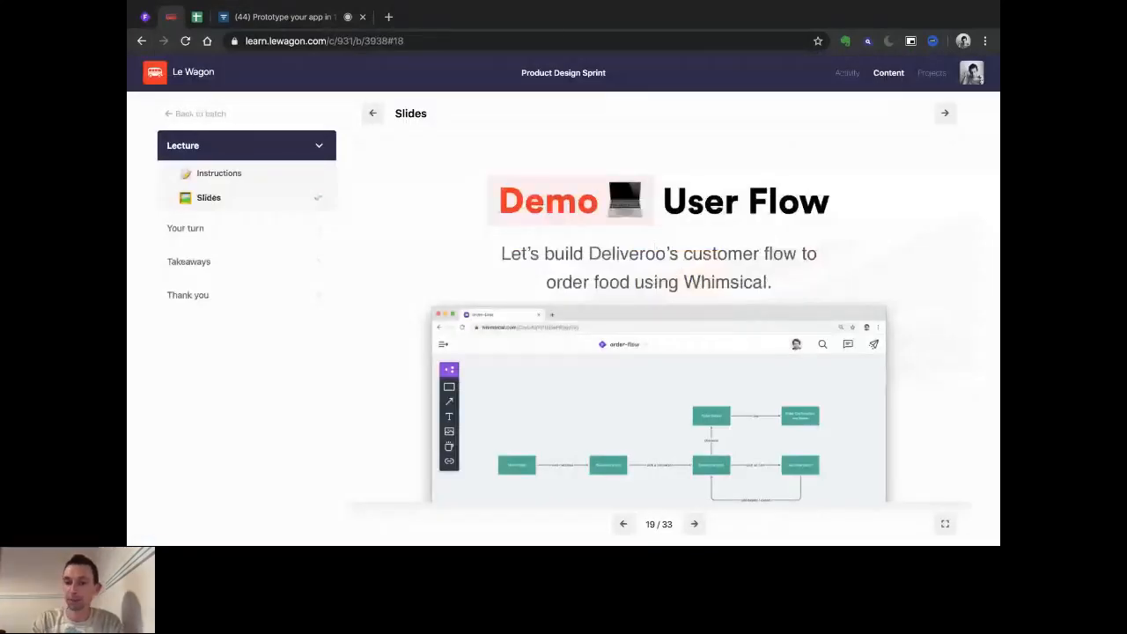
key("f")
key("Right")
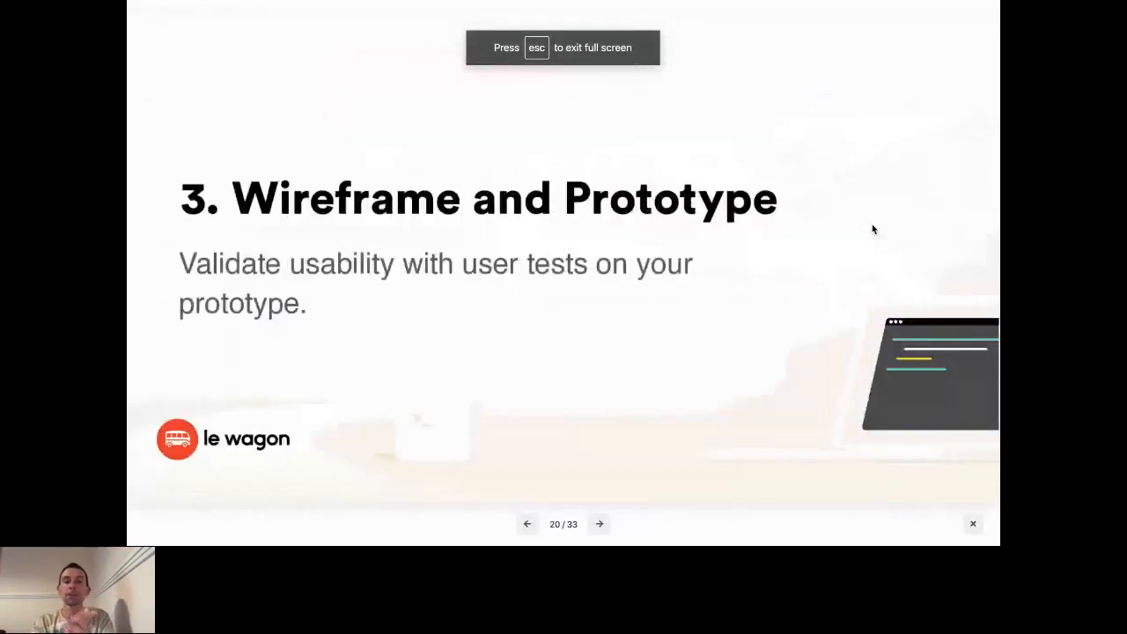
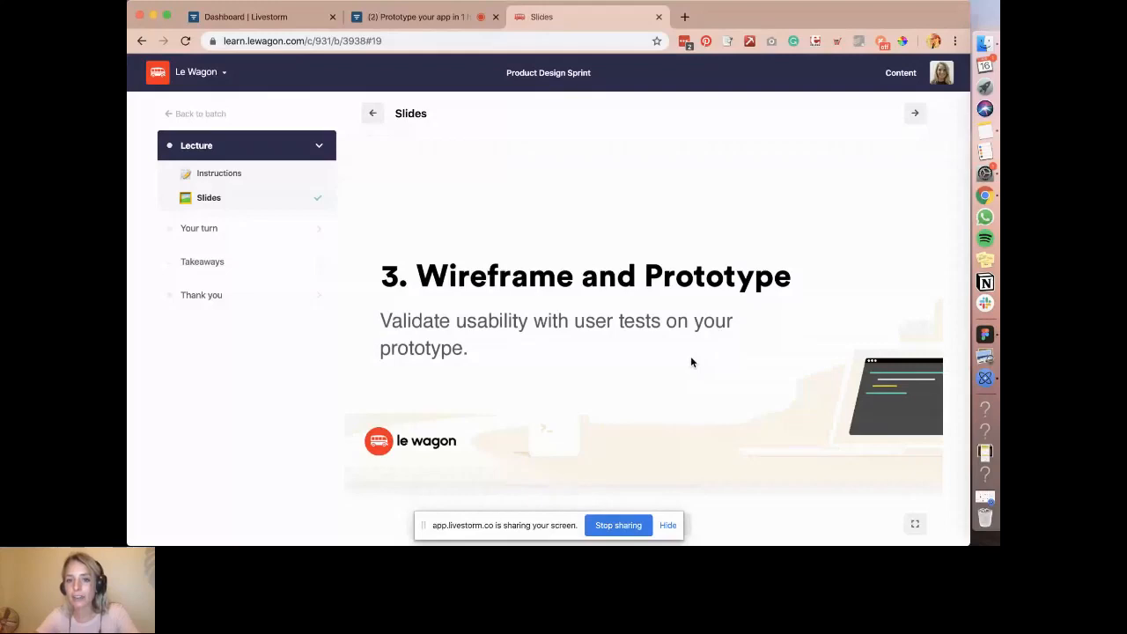
key("Right")
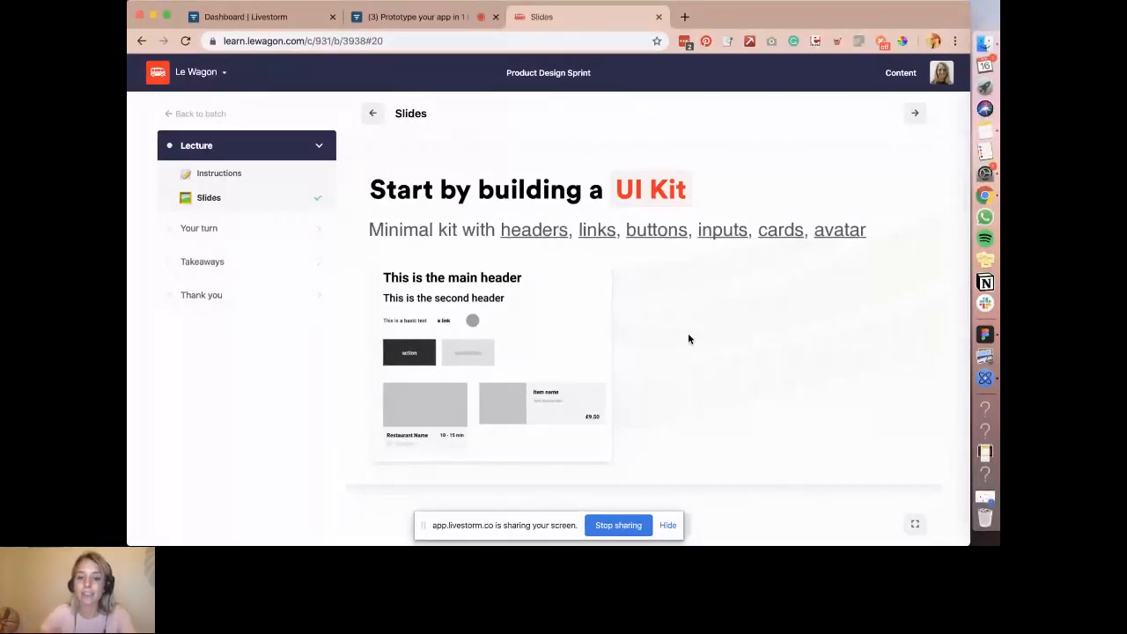
key("Right")
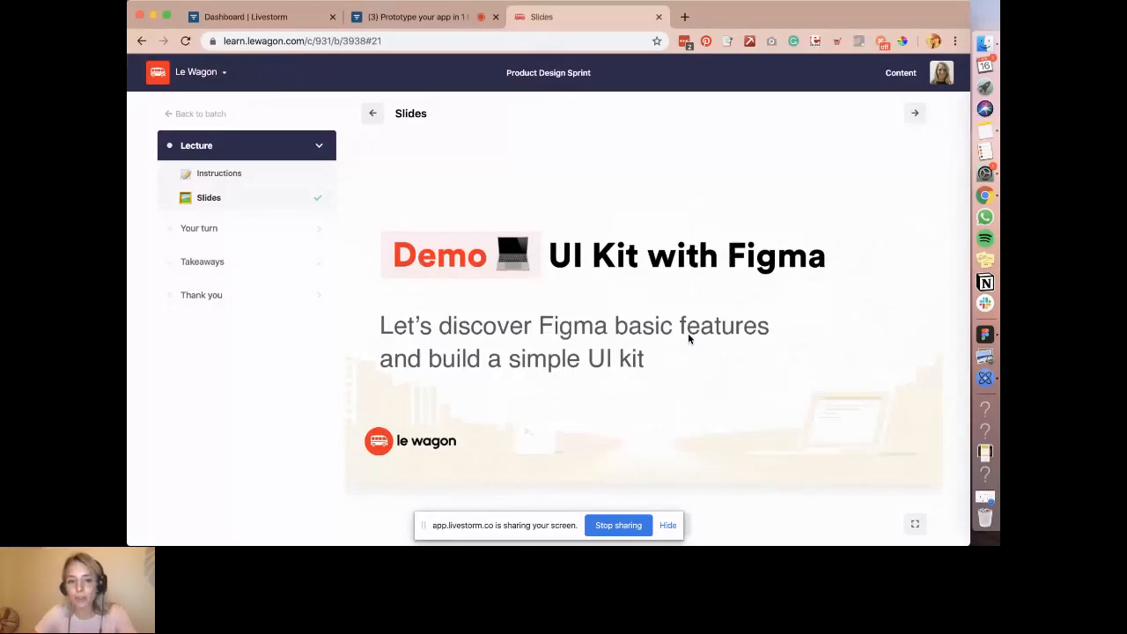
key("Right")
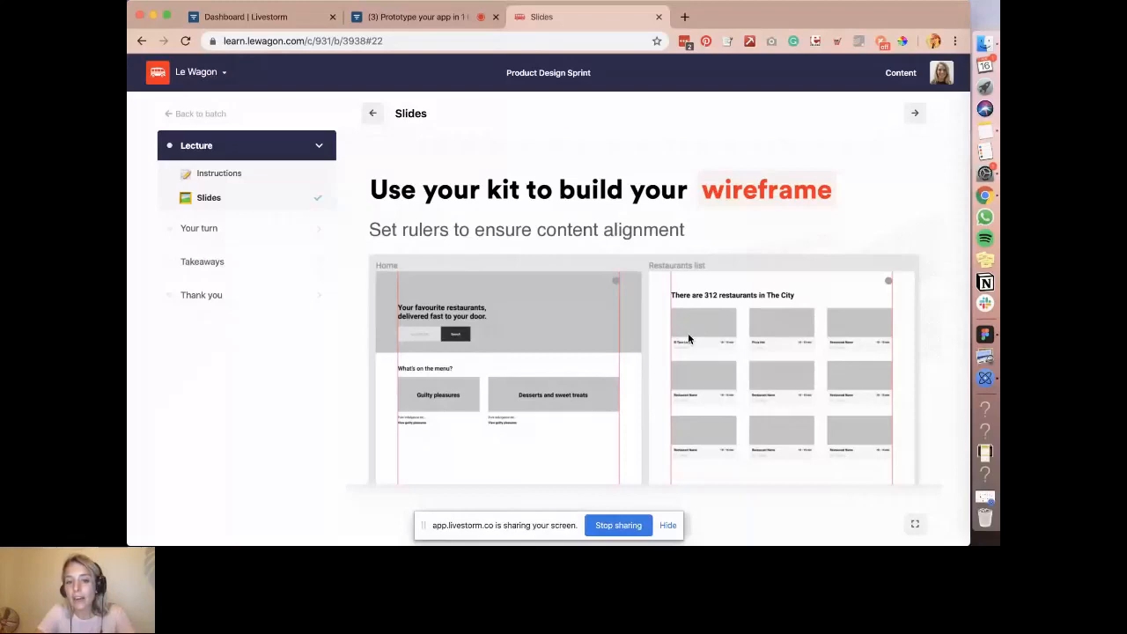
View the slide on connecting frames into a prototype, and go back to the slide on building a UI Kit.
key("Right")
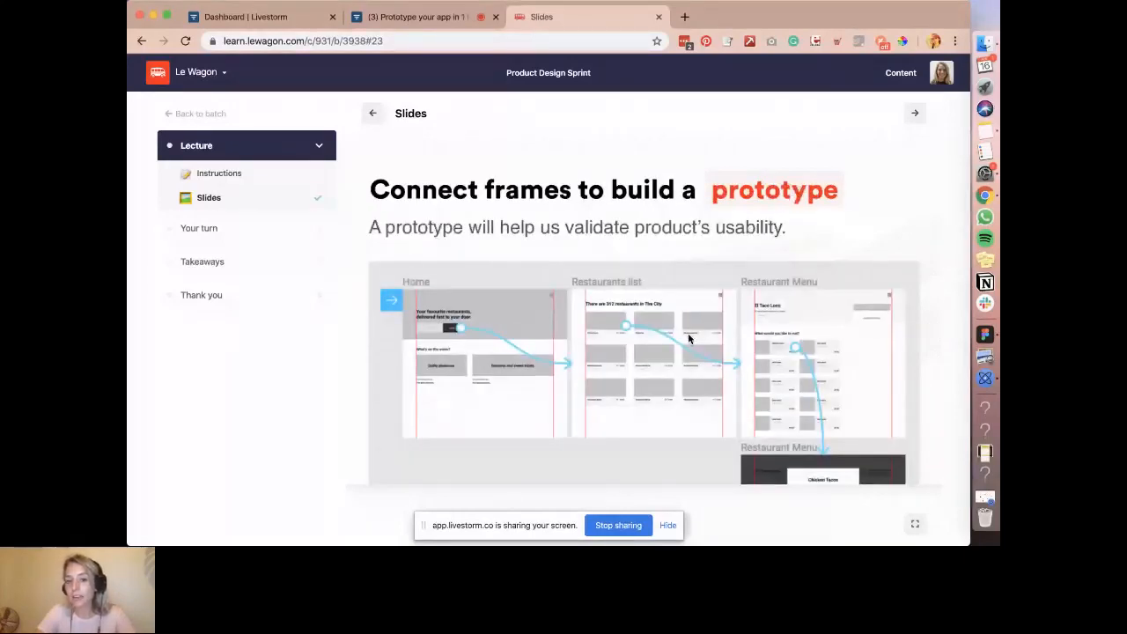
key("Left")
key("Left")
key("Left")
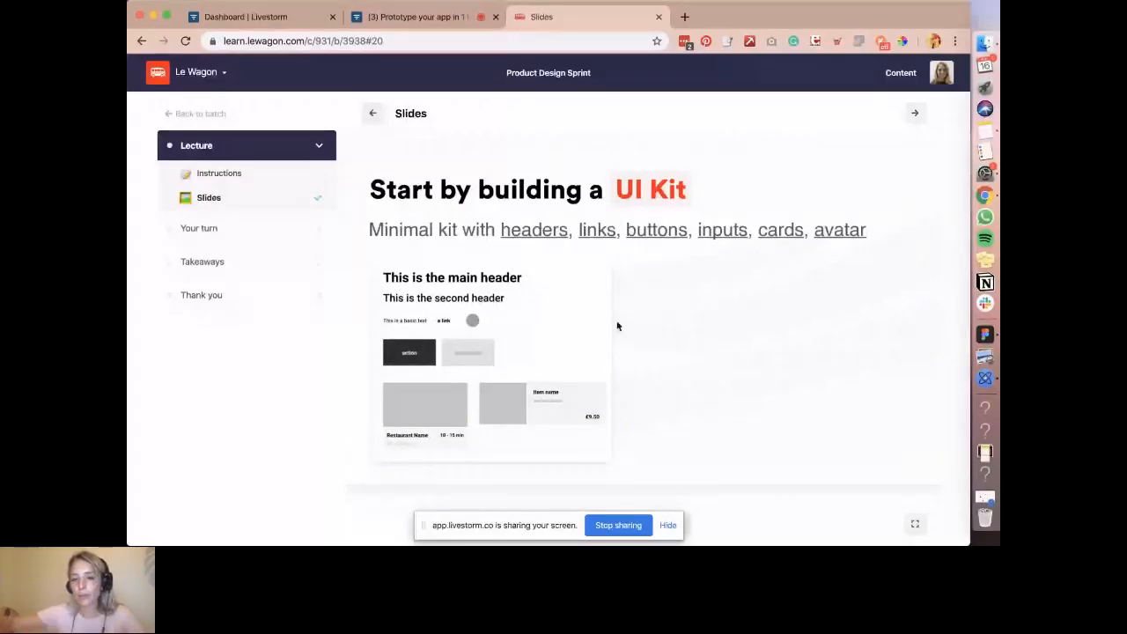
key("super+Tab")
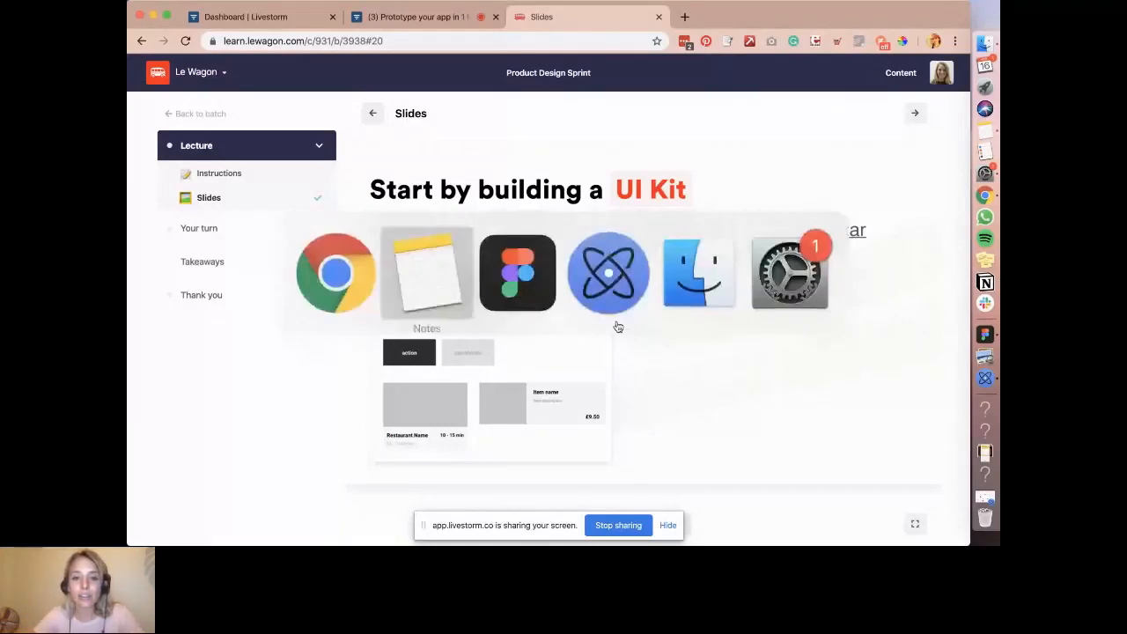
key("super+Tab")
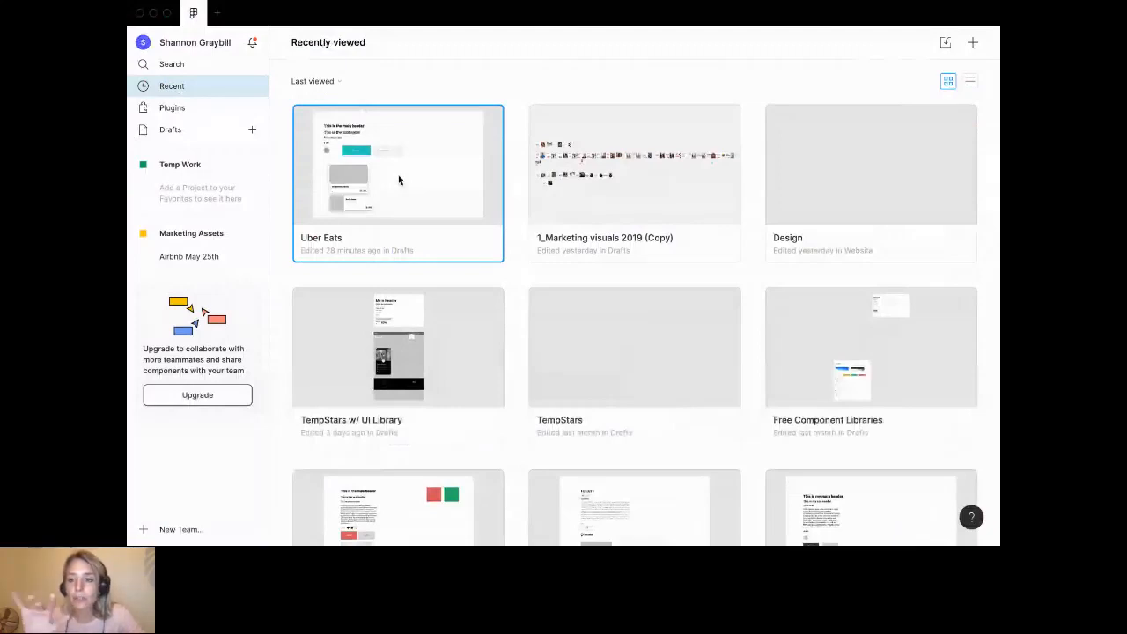
key("super+Tab")
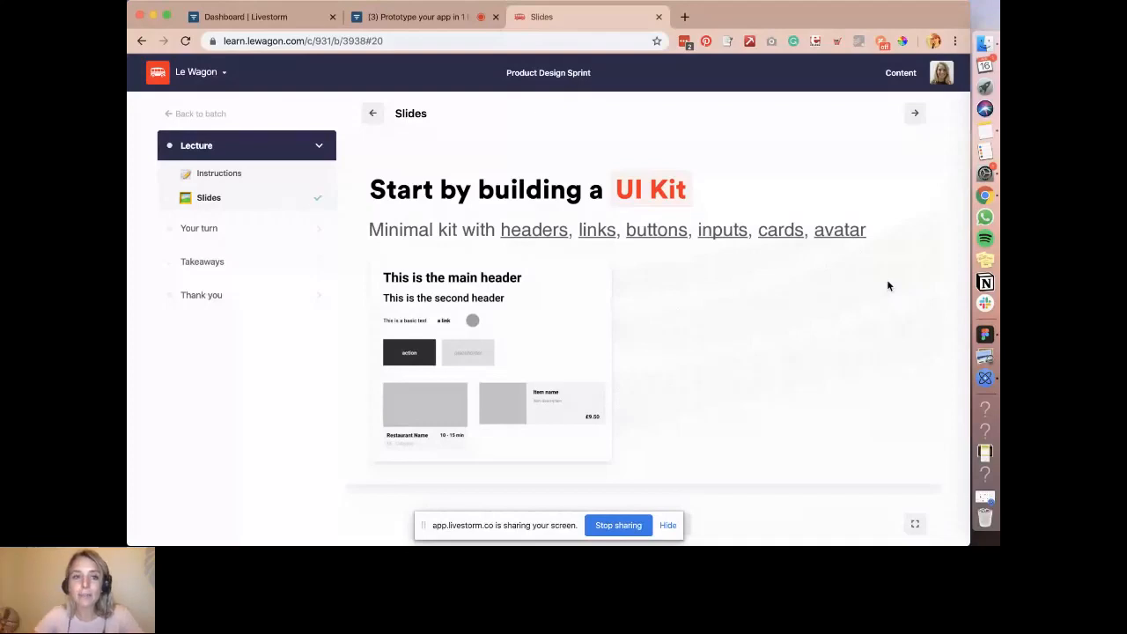
Switch to Figma and create a new draft file named "Deliveroo".
key("super+Tab")
left_click(194, 66)
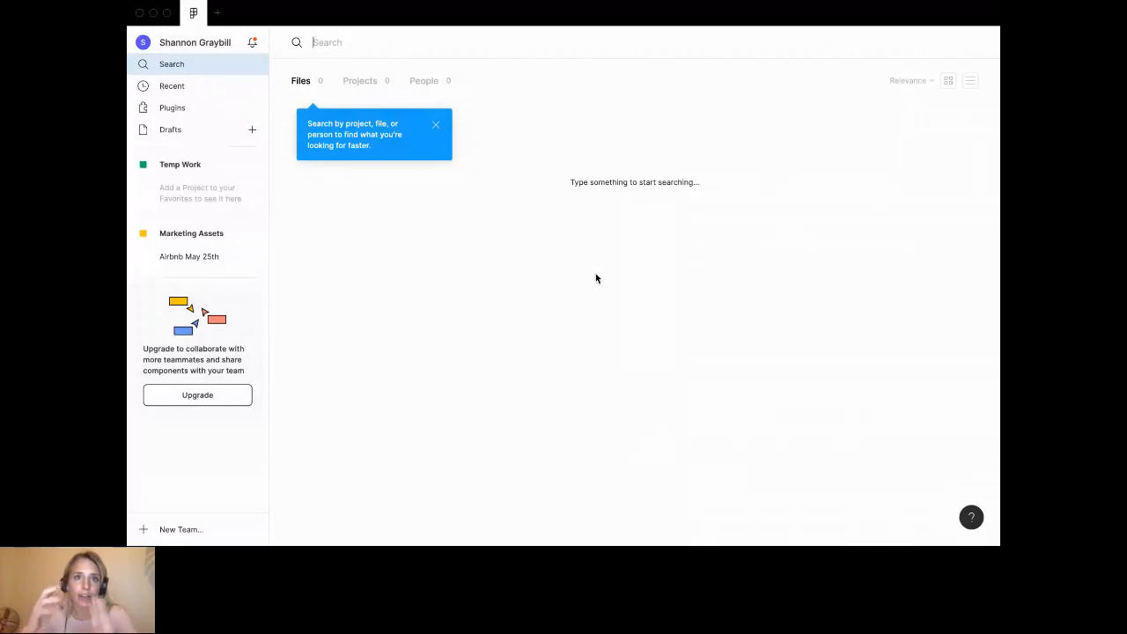
left_click(252, 131)
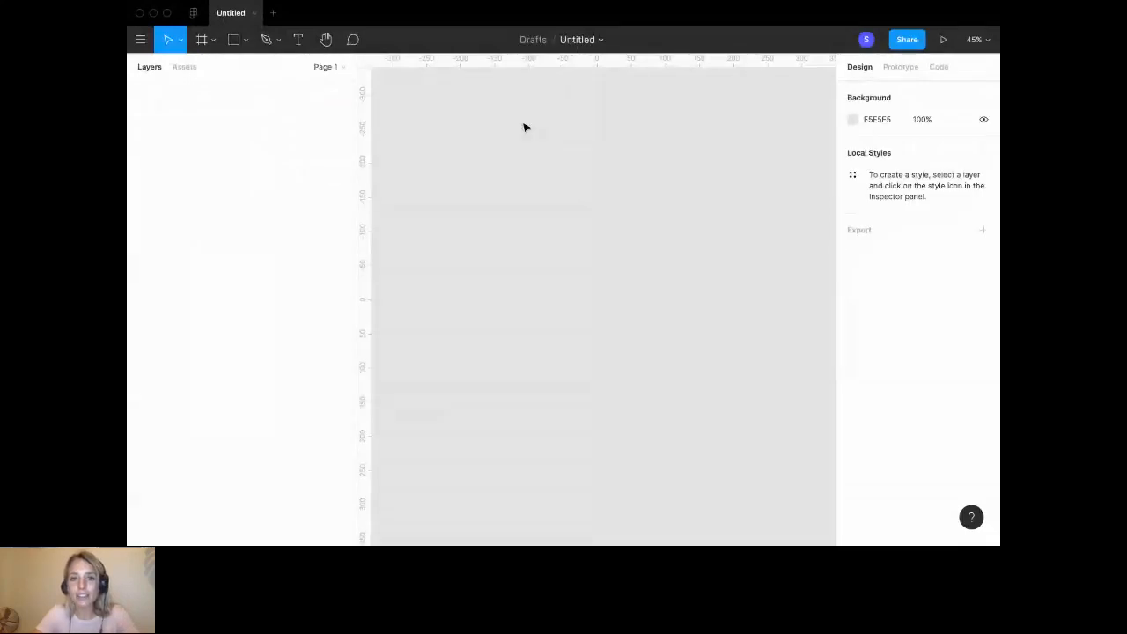
double_click(579, 39)
type("Deliveroo")
left_click(581, 225)
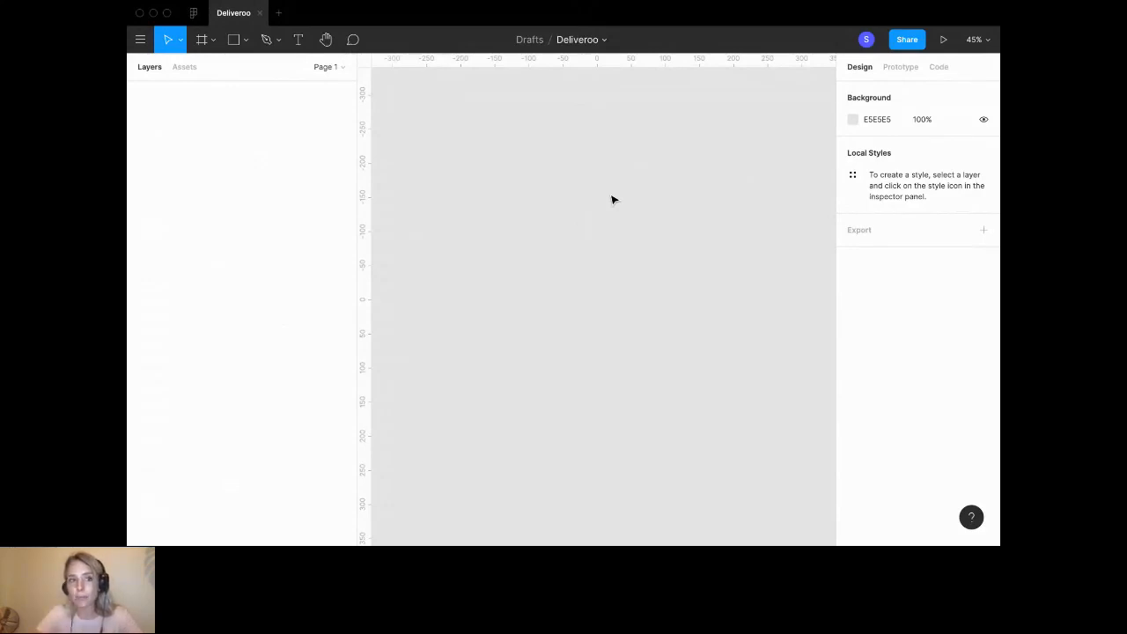
Show the file's page list and rename Page 1 as "Components".
left_click(342, 68)
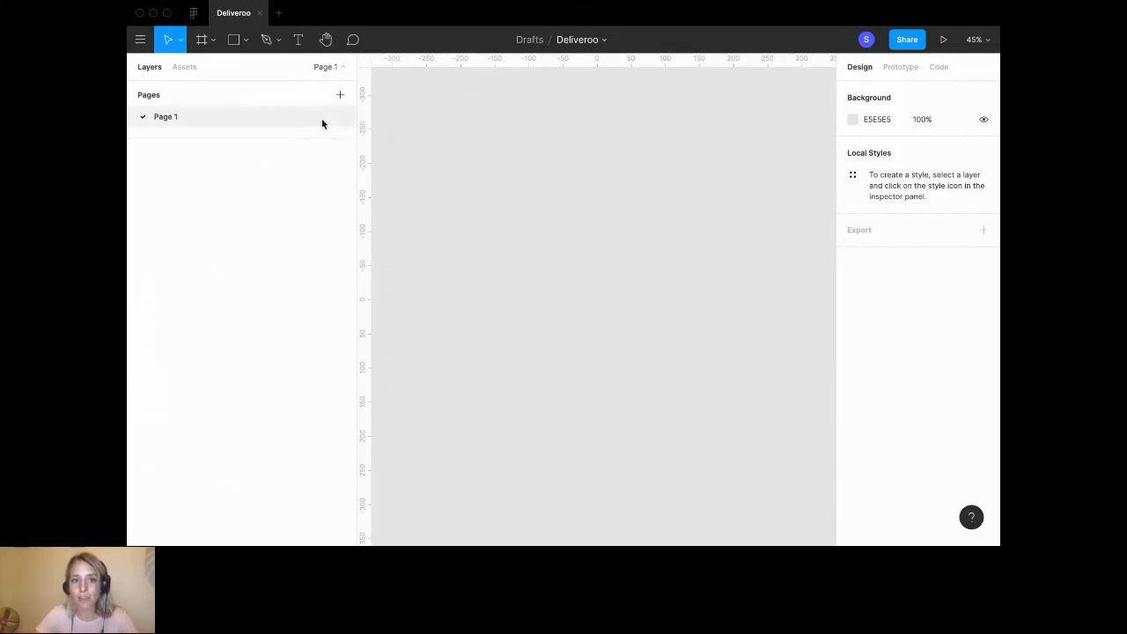
scroll(490, 143, "down", 3)
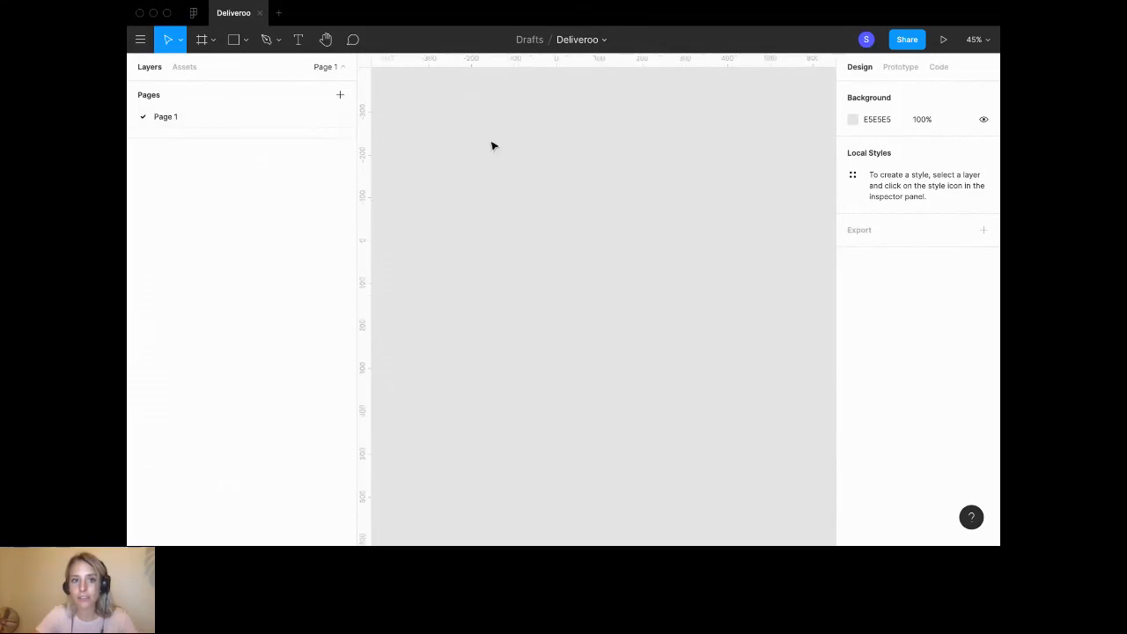
double_click(169, 117)
type("Comp")
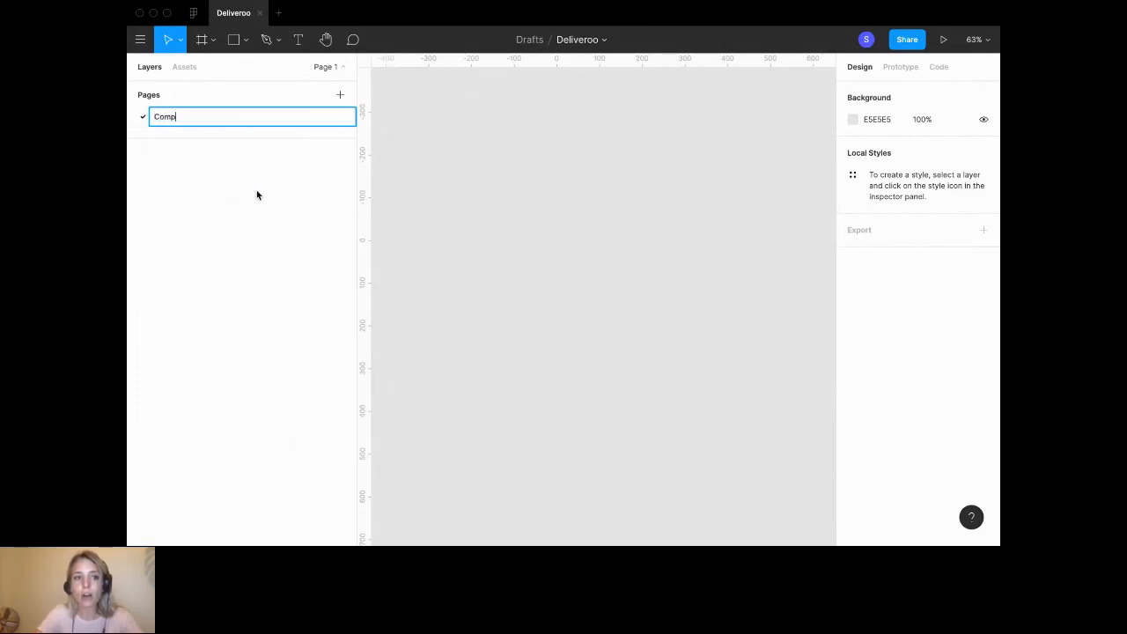
type("on")
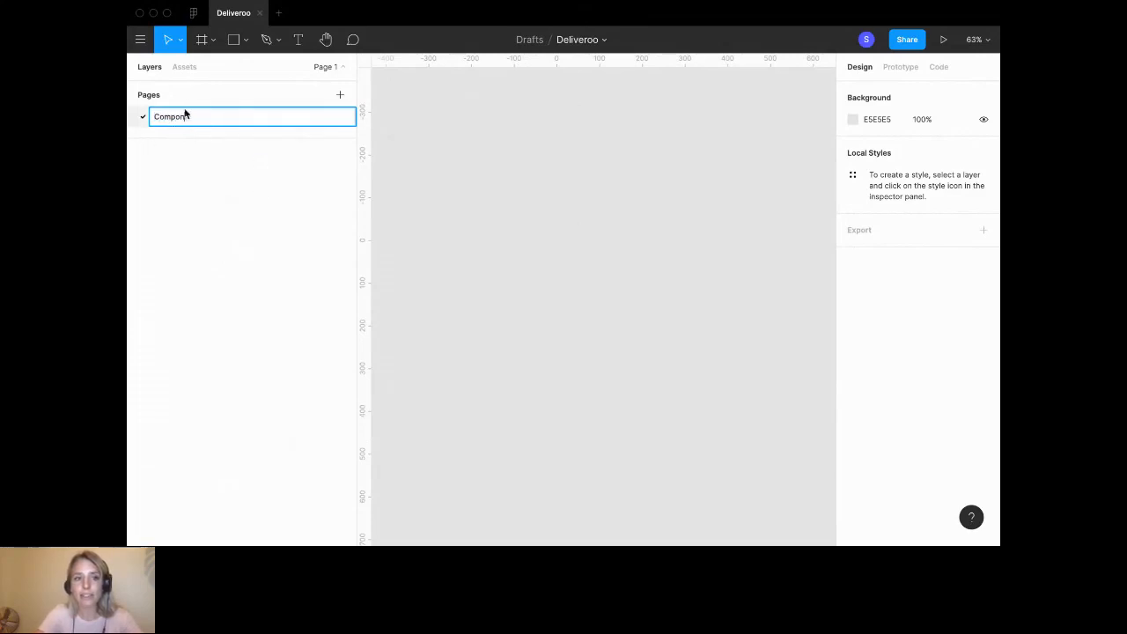
type("ents")
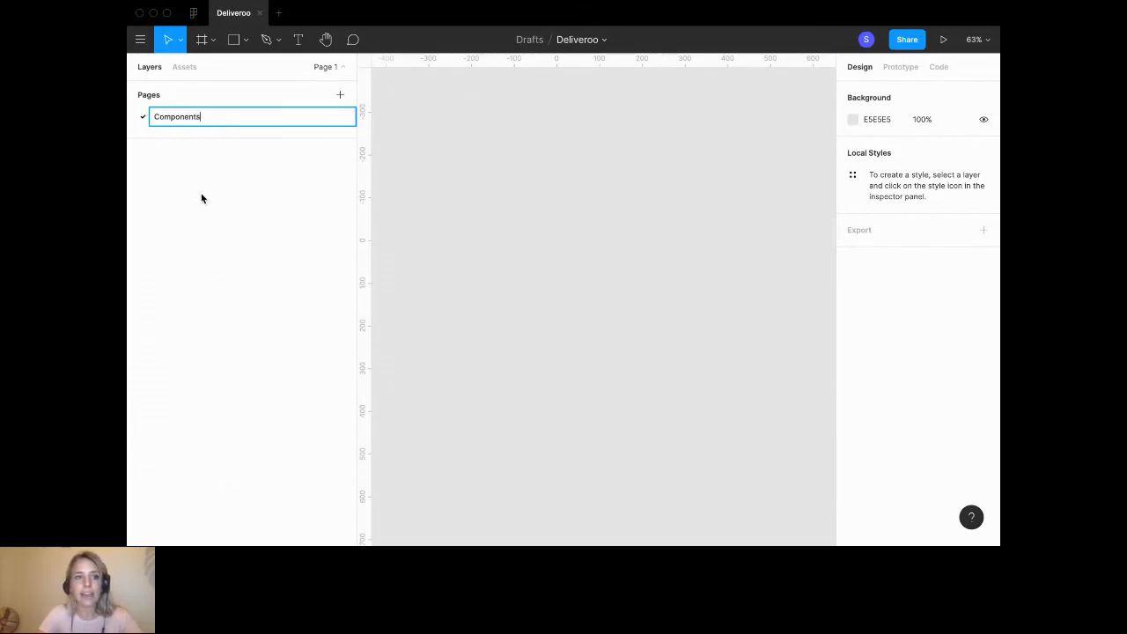
key("Return")
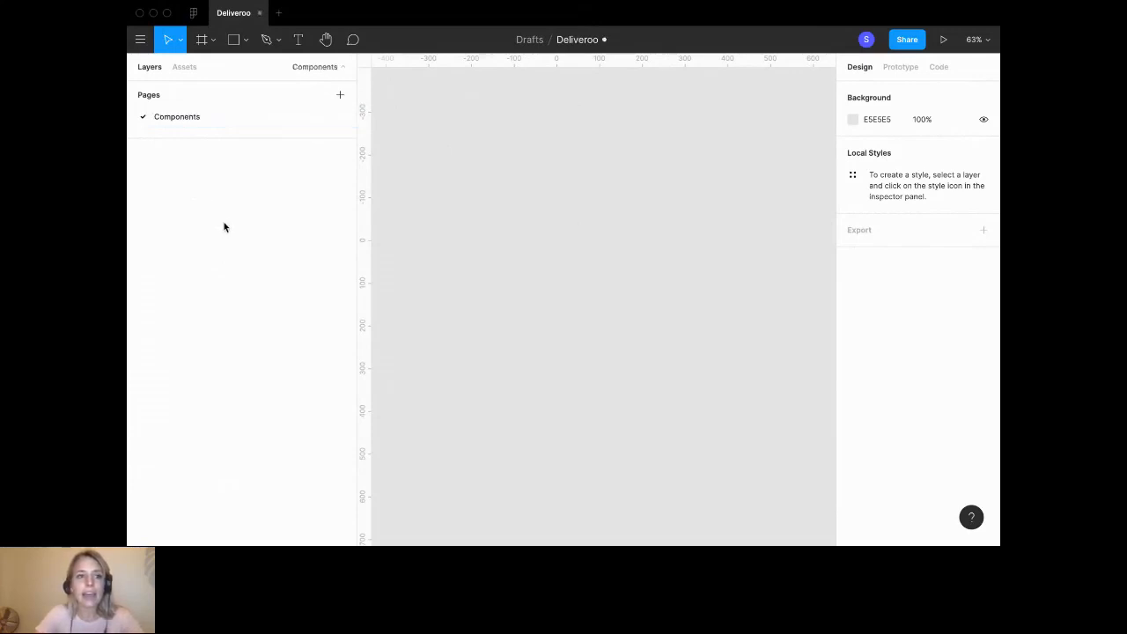
Add a second page named "Wireframe" and return to the Components page.
left_click(339, 94)
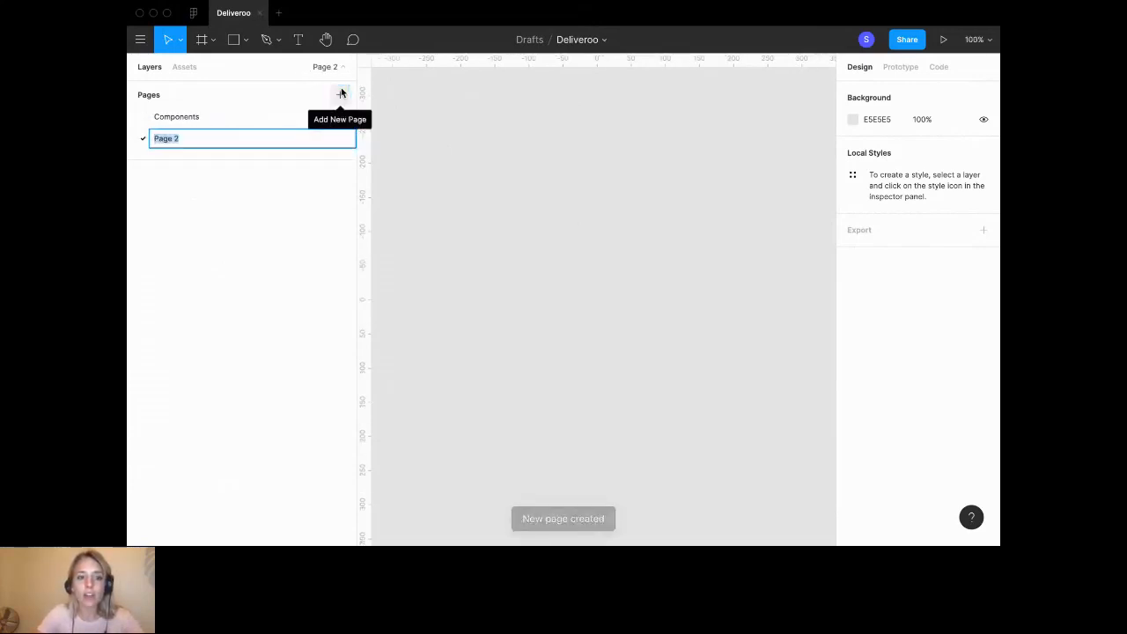
type("Wireframe")
left_click(198, 118)
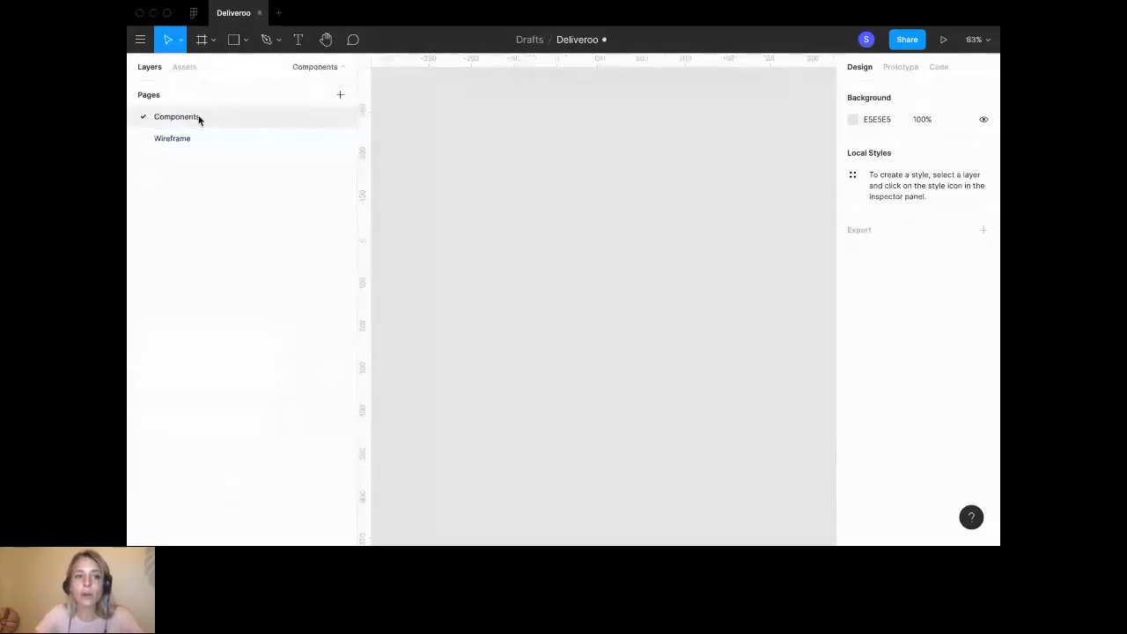
Draw two overlapping rectangles on the Components page, about 703 × 469 and about 556 × 439, the second offset up and to the right.
scroll(623, 227, "down", 3)
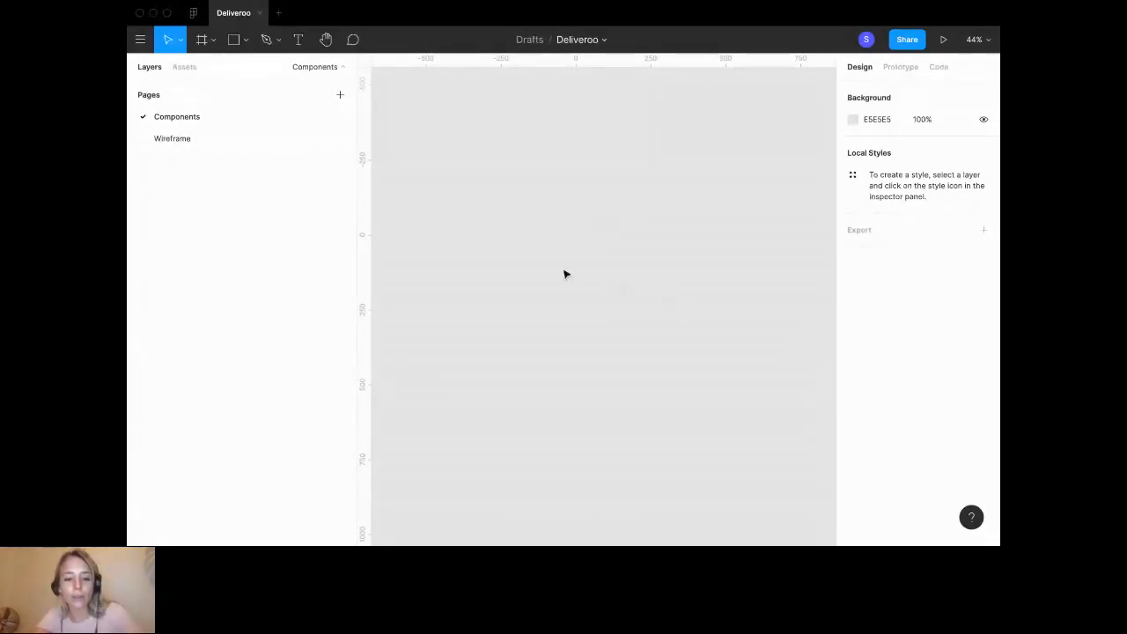
left_click(233, 42)
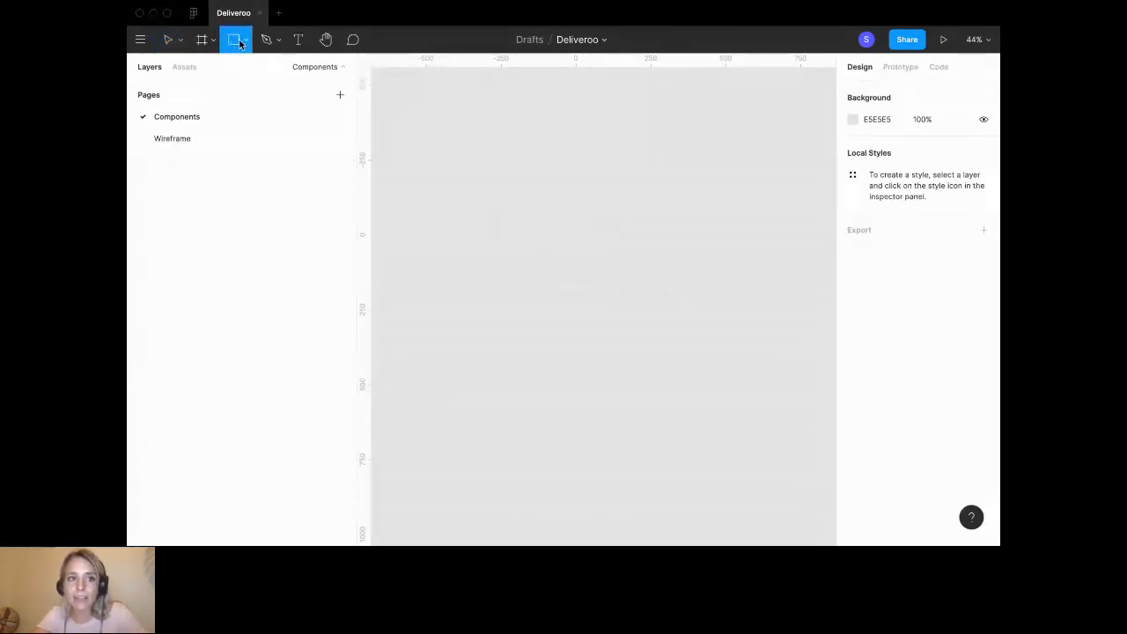
left_click(244, 40)
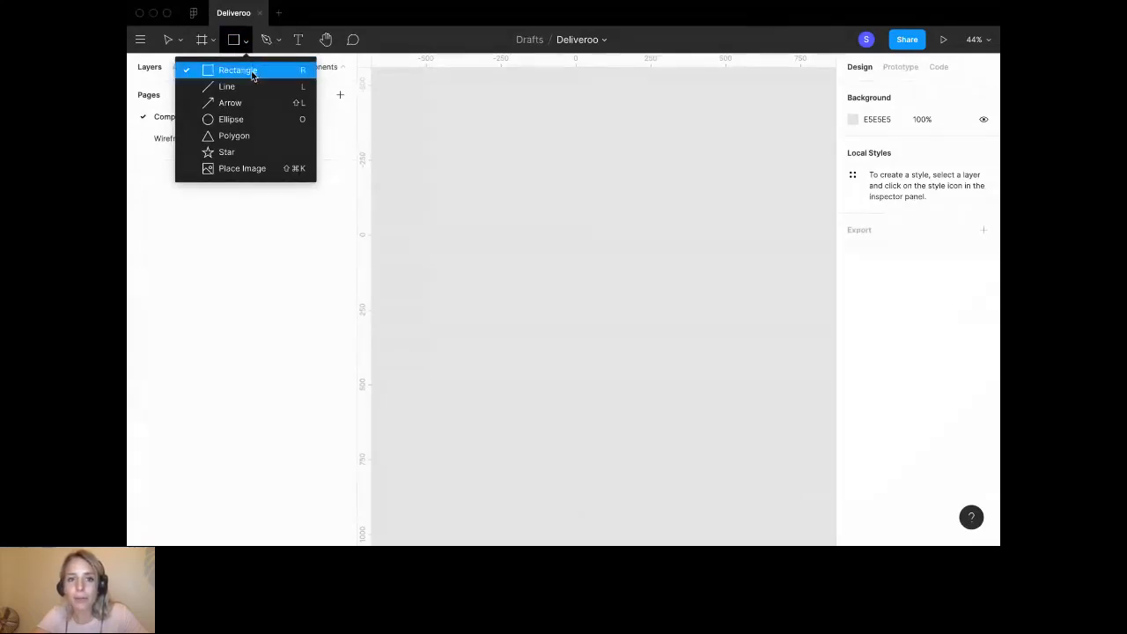
left_click(246, 73)
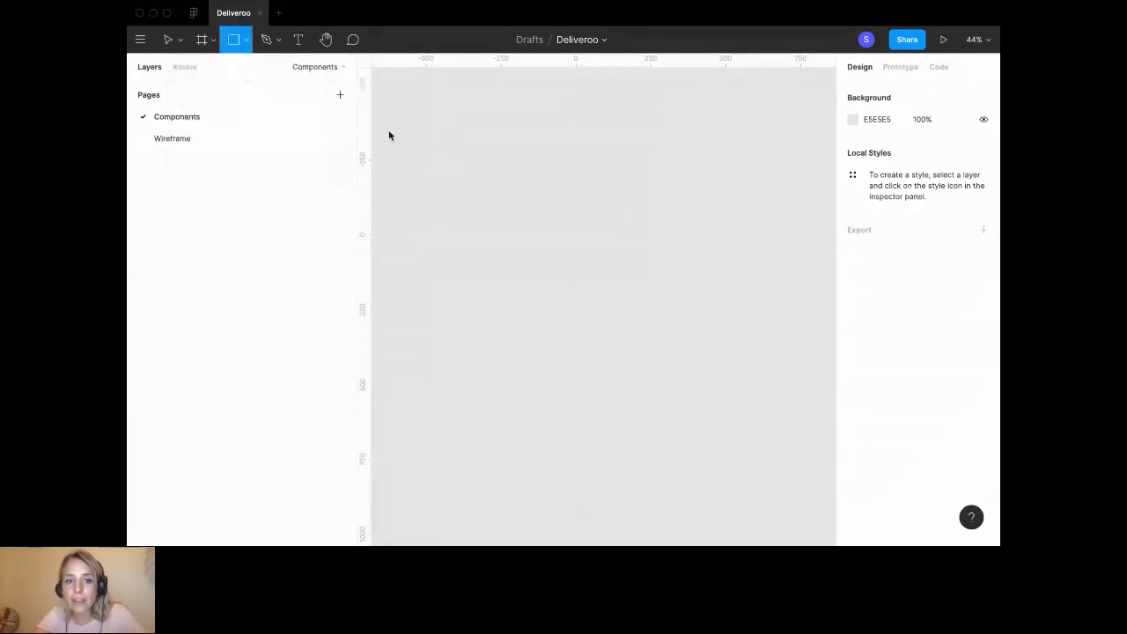
left_click_drag(476, 176, 687, 318)
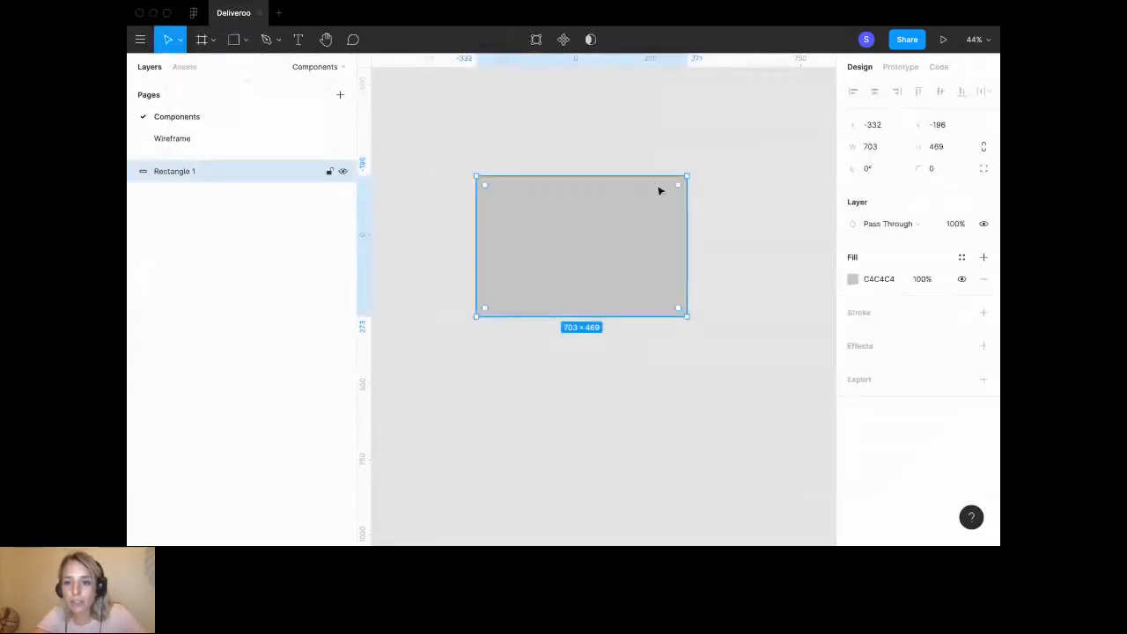
key("r")
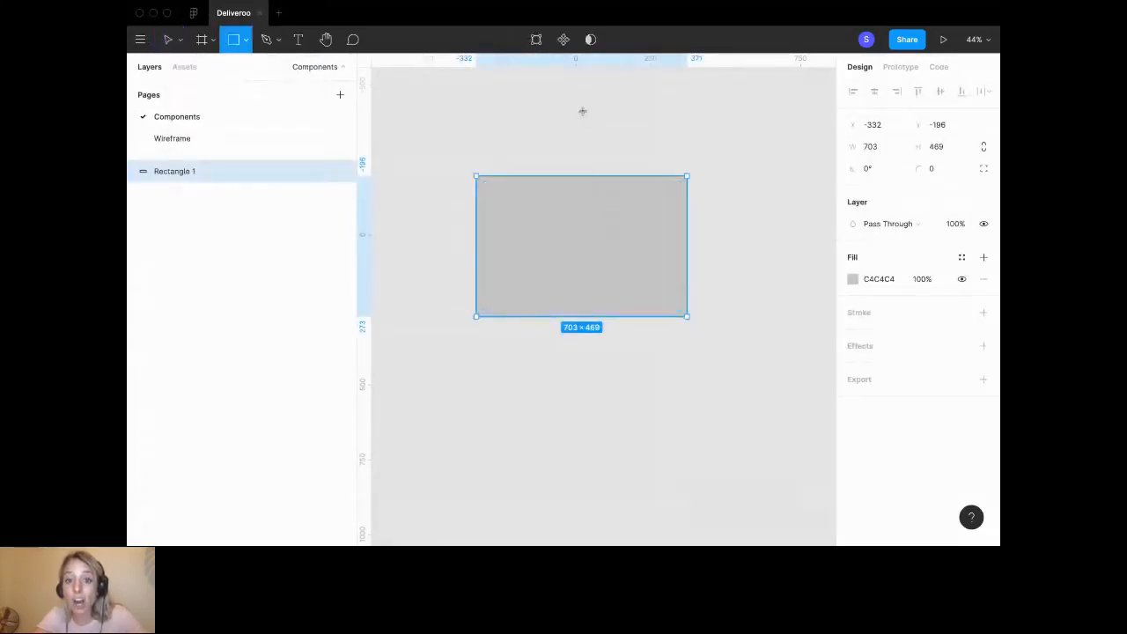
mouse_move(582, 111)
left_mouse_down()
mouse_move(713, 245)
mouse_move(757, 310)
mouse_move(748, 242)
left_mouse_up()
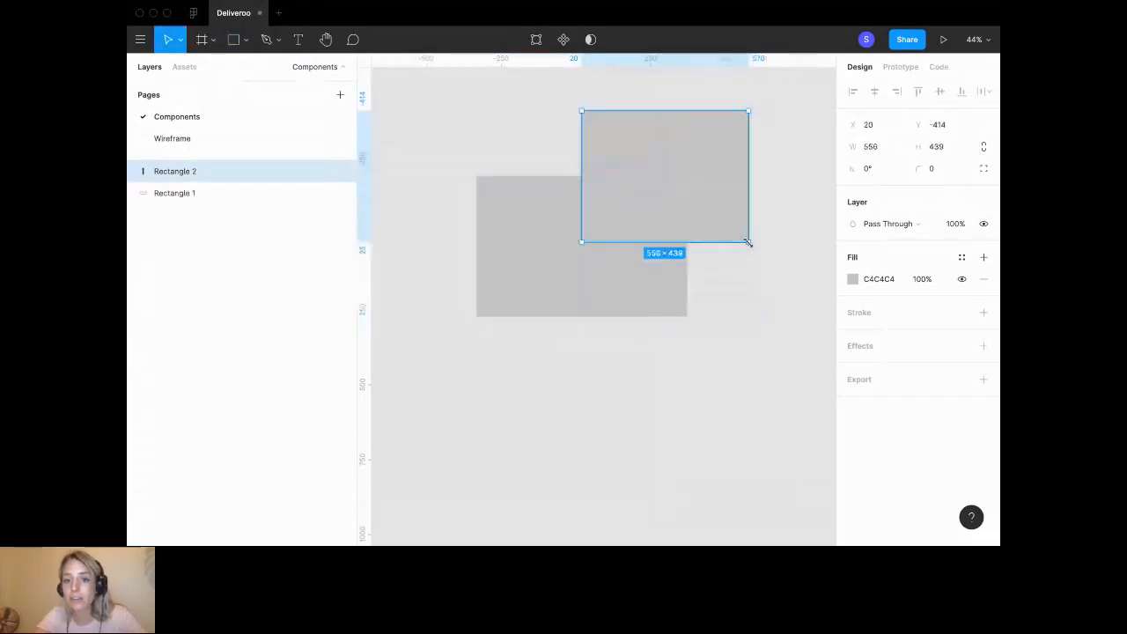
Draw two ellipses, about 280 × 277 at the rectangles' upper left and about 526 × 432 overlapping the first rectangle's lower edge.
left_click(244, 42)
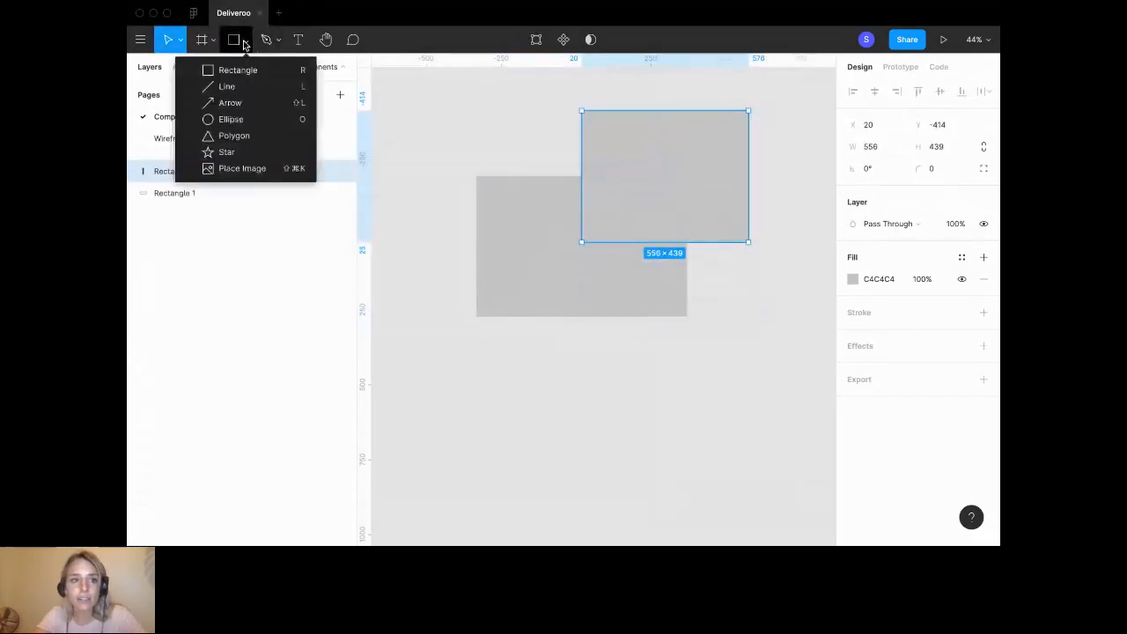
left_click(231, 118)
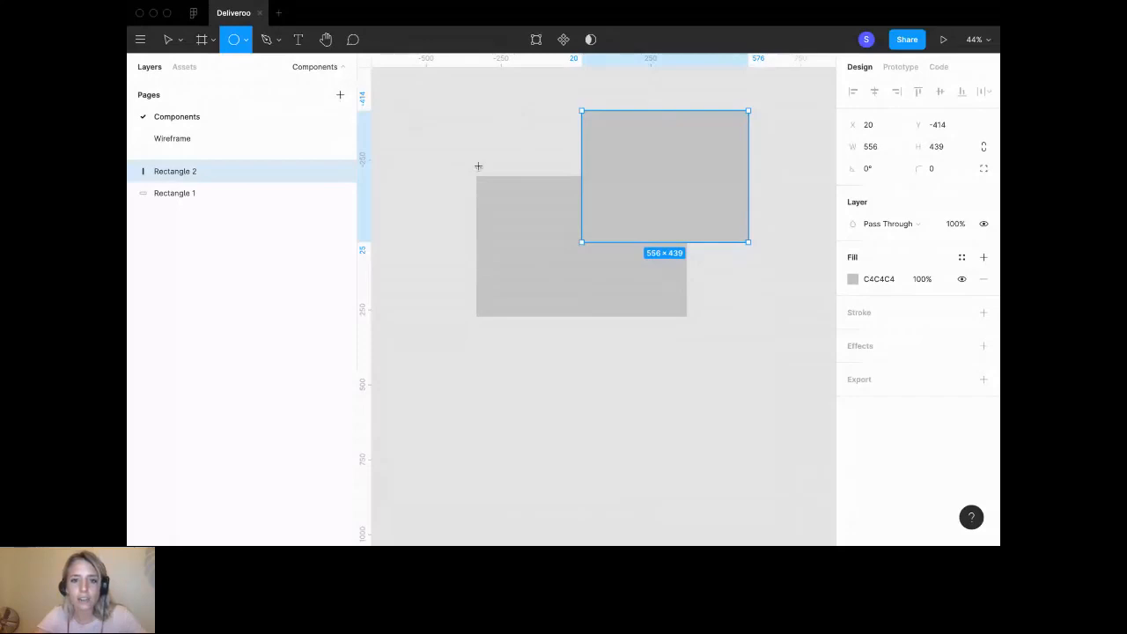
left_click_drag(444, 123, 529, 206)
key("o")
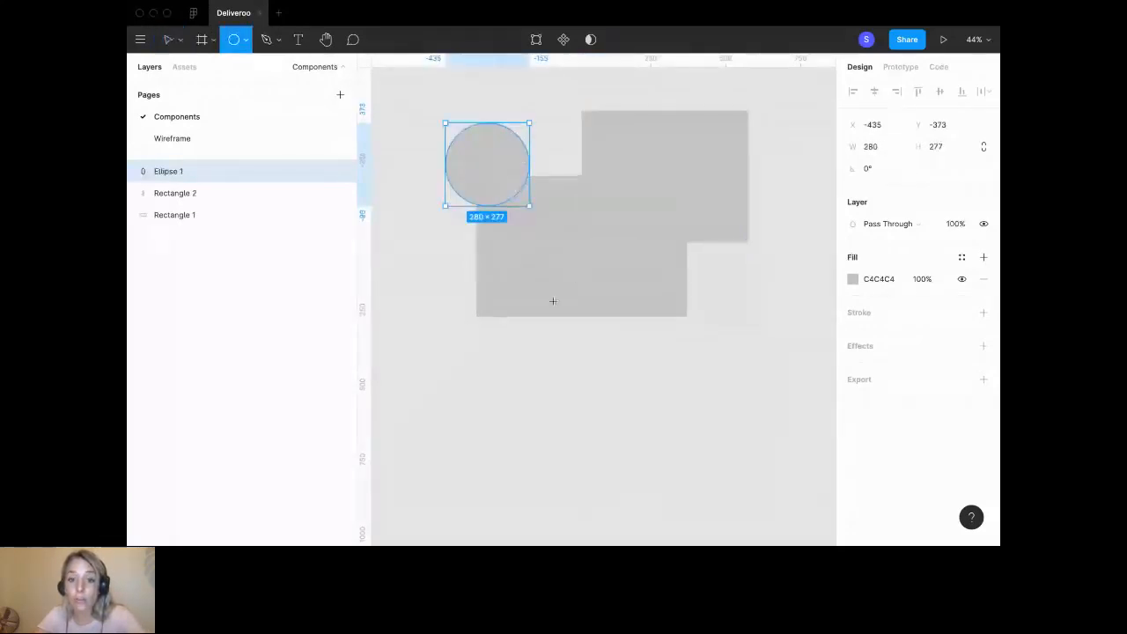
left_click_drag(528, 285, 686, 413)
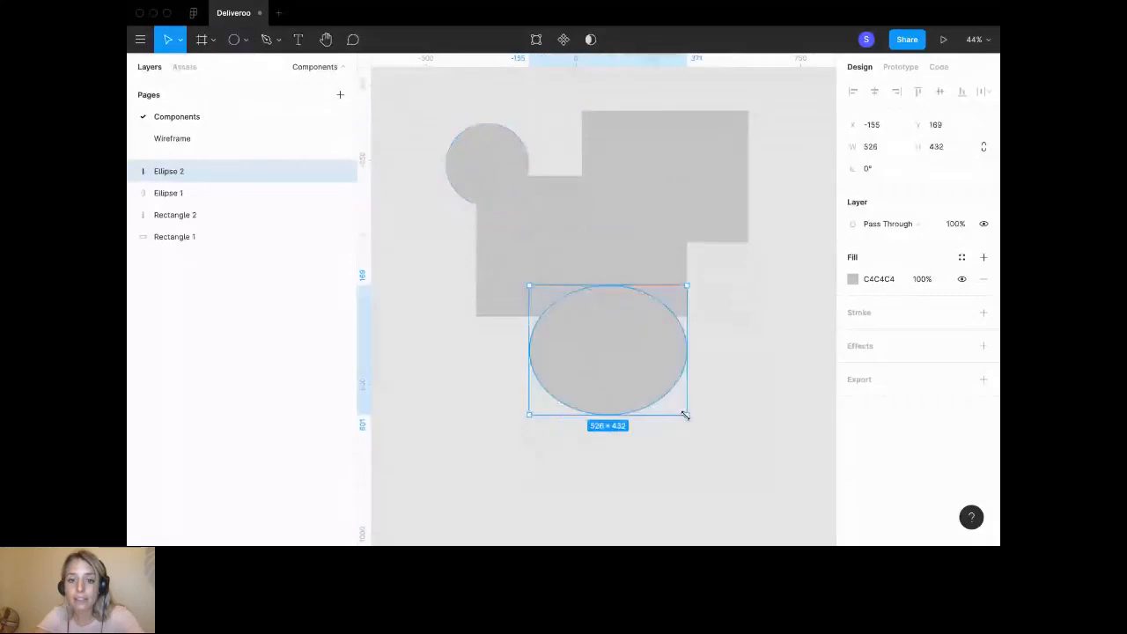
left_click(245, 40)
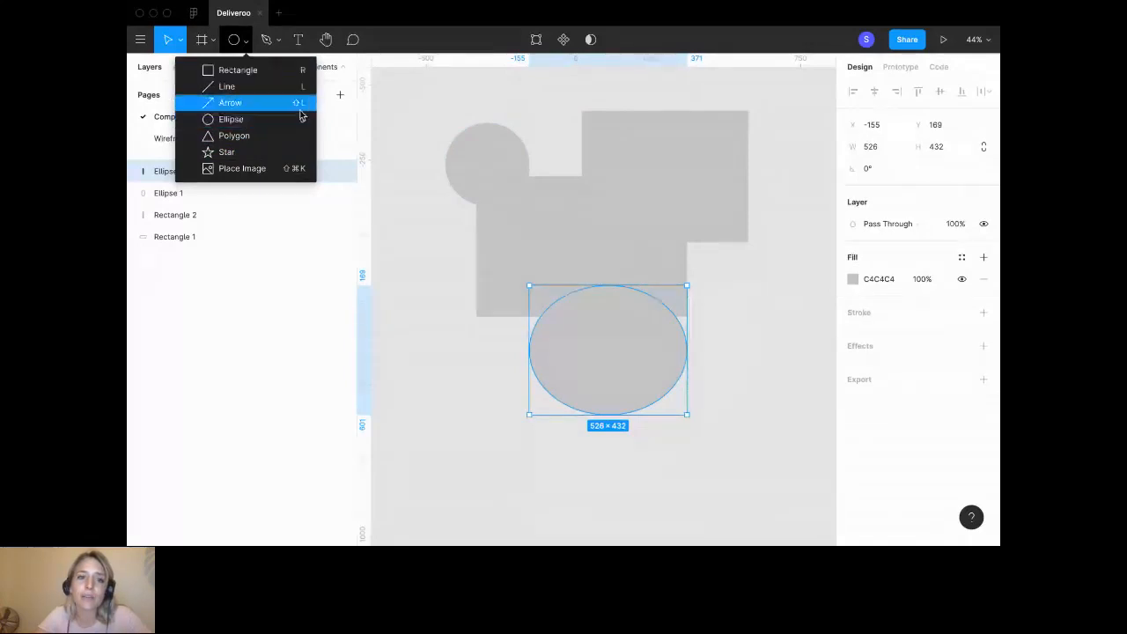
left_click(533, 128)
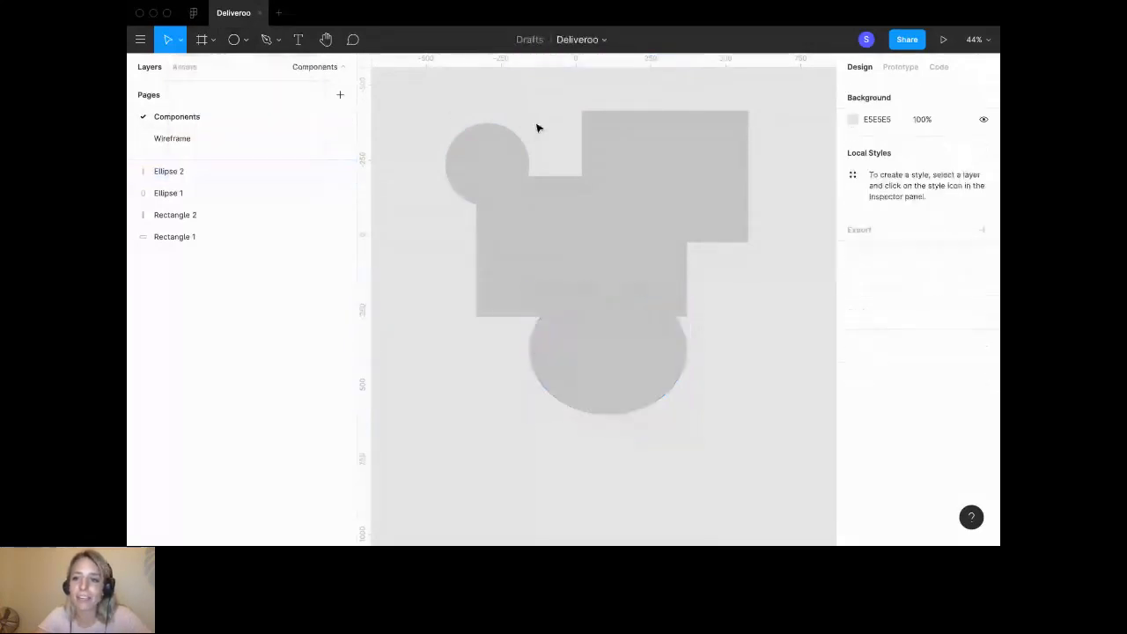
Select the rectangles and ellipses one after another to examine which layer belongs to which shape on the canvas.
left_click(616, 165)
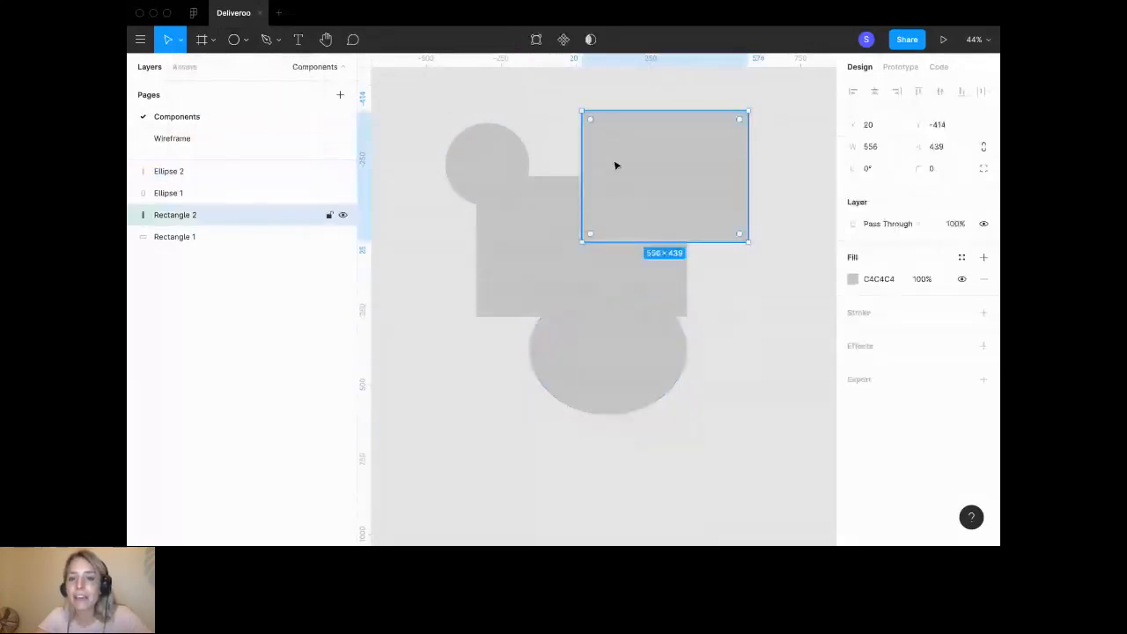
left_click(162, 173)
left_click(162, 192)
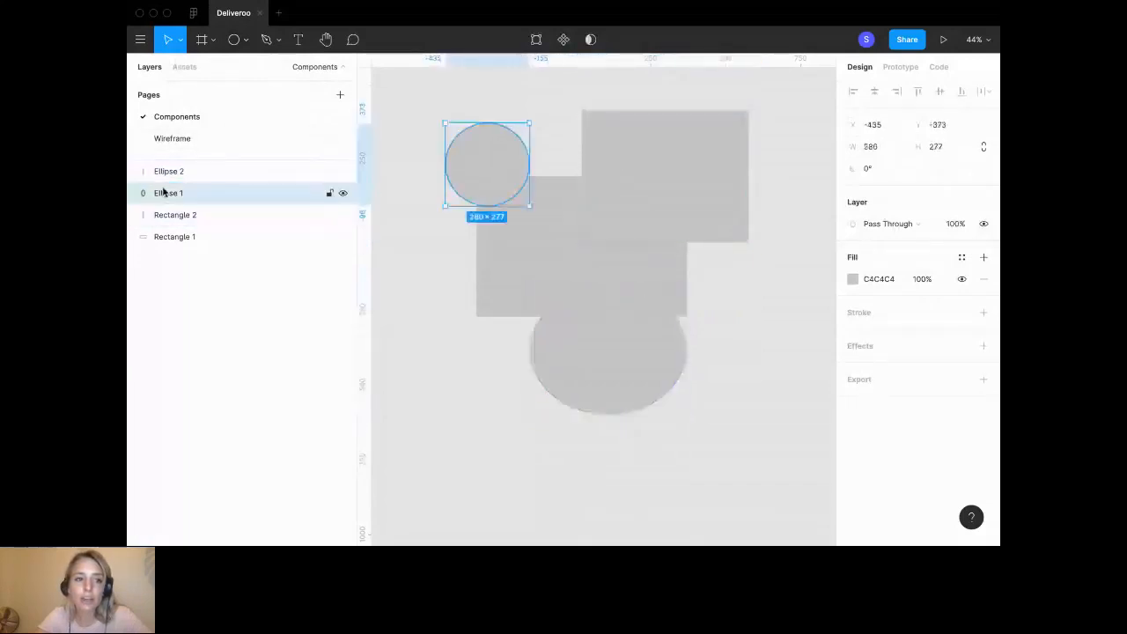
left_click(166, 235)
left_click(181, 170)
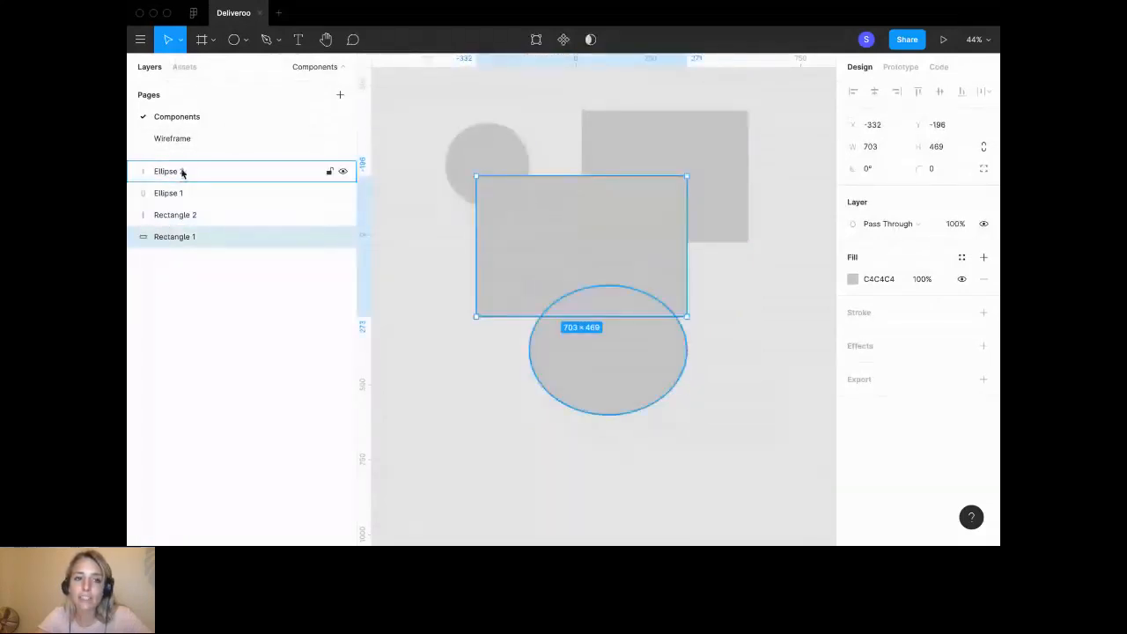
left_click(176, 191)
left_click(182, 214)
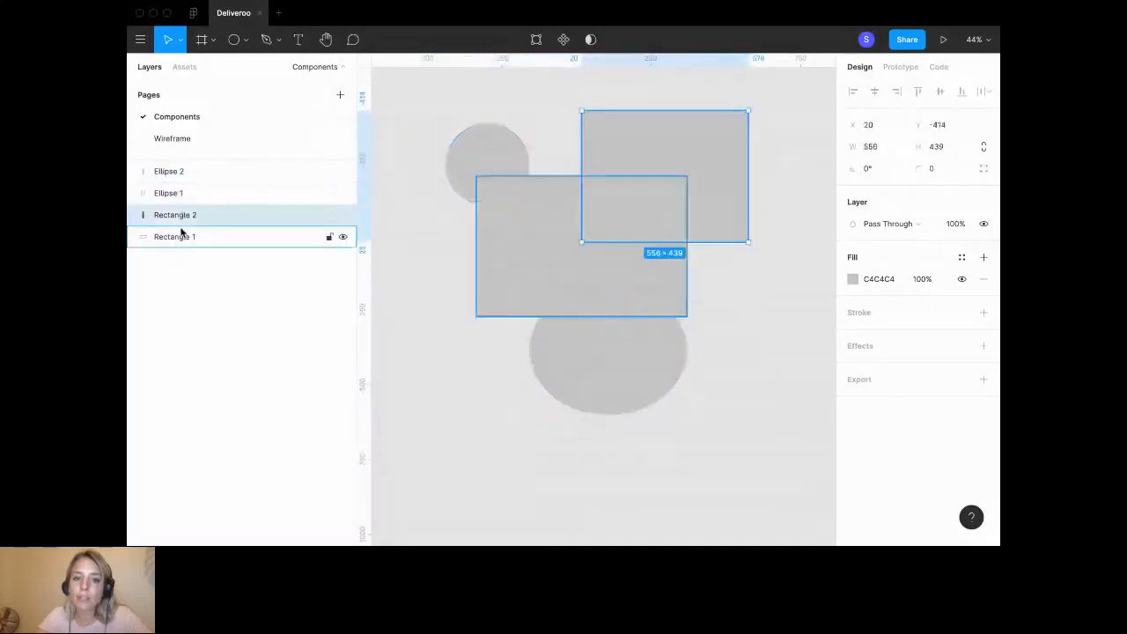
Move Rectangle 1 up and to the right, to about X -168, Y -251.
left_click(181, 232)
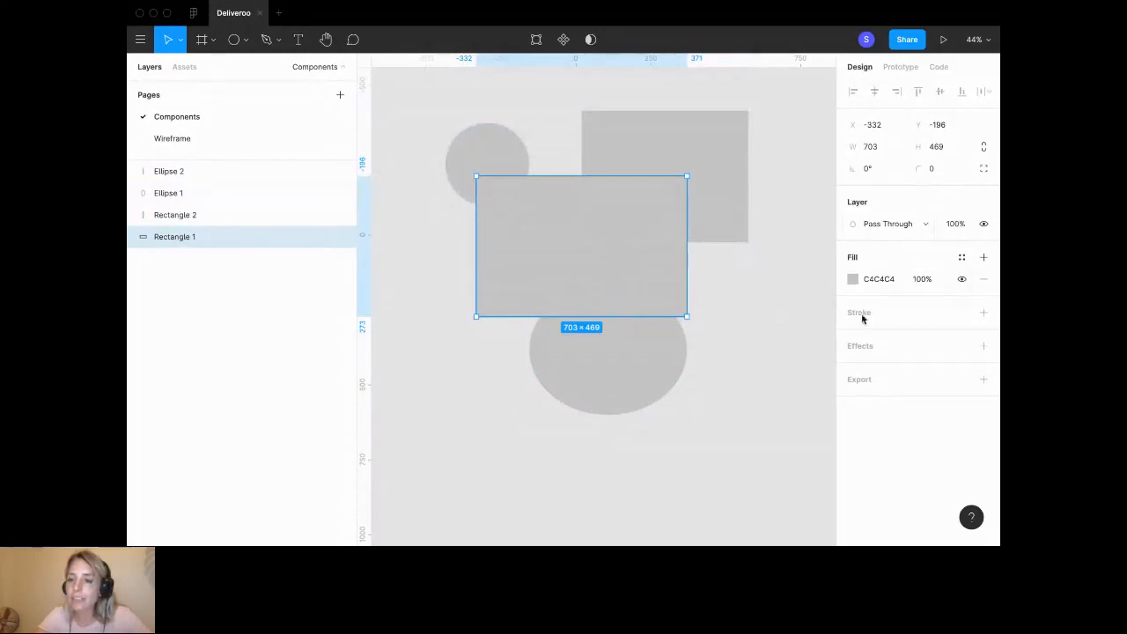
left_click_drag(567, 254, 617, 239)
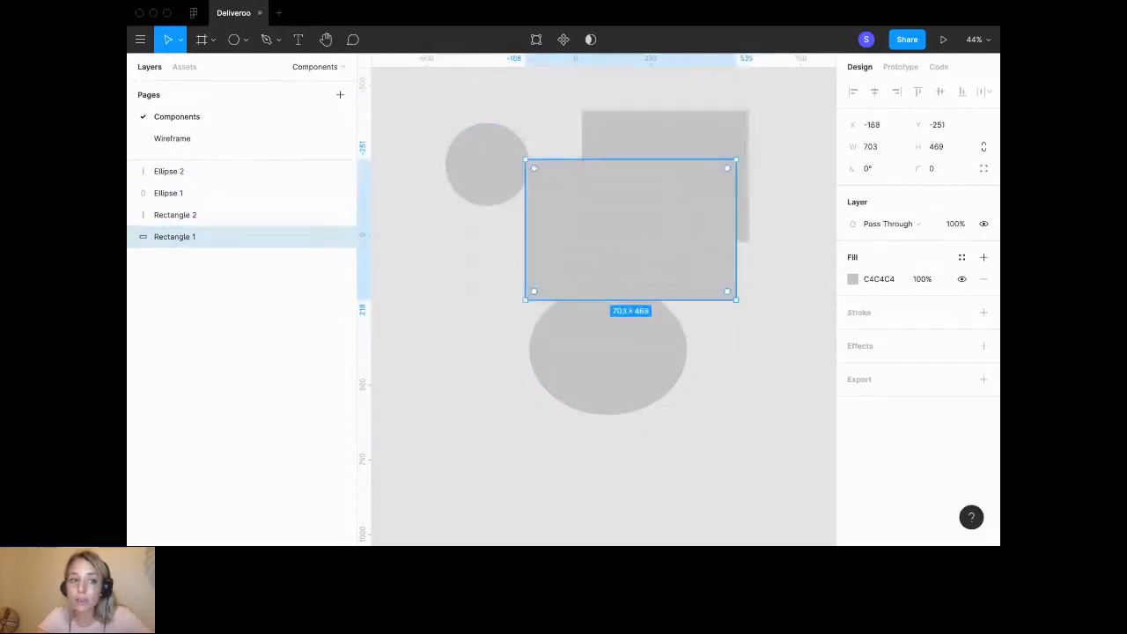
Fill the small ellipse at the rectangles' upper left with the solid red D22B2B.
left_click(167, 215)
left_click(212, 196)
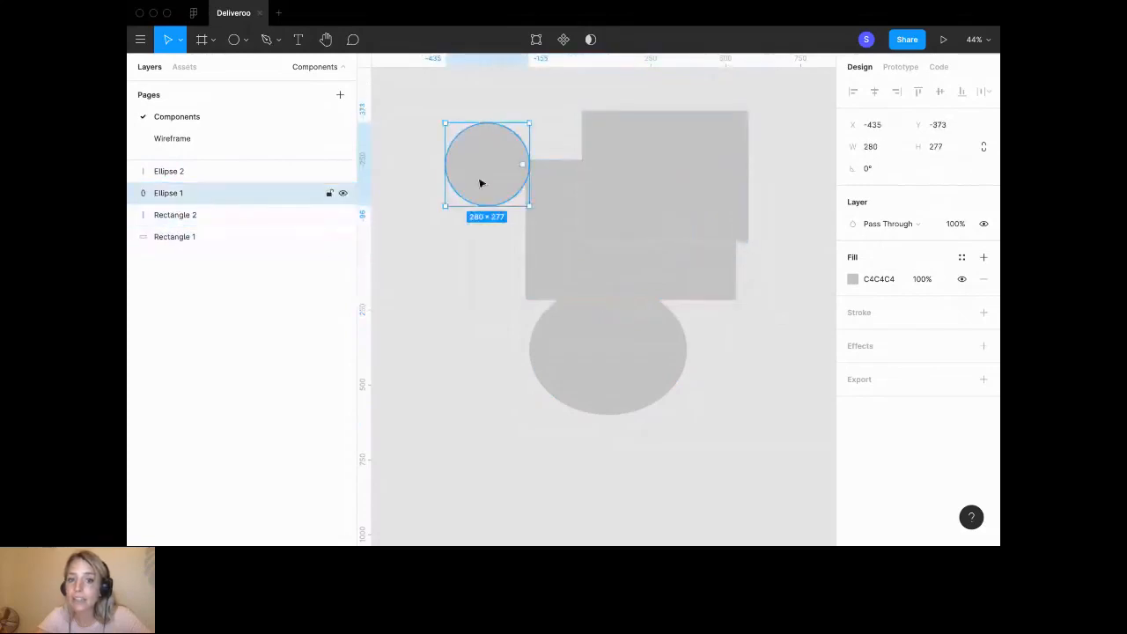
left_click(872, 280)
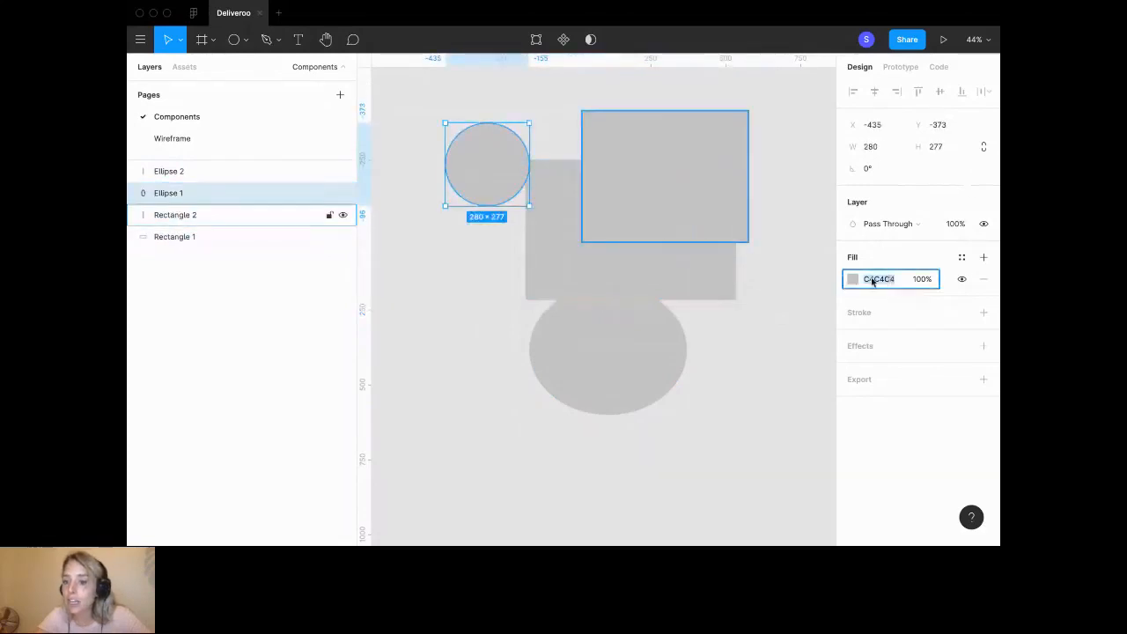
left_click(851, 281)
left_click(802, 236)
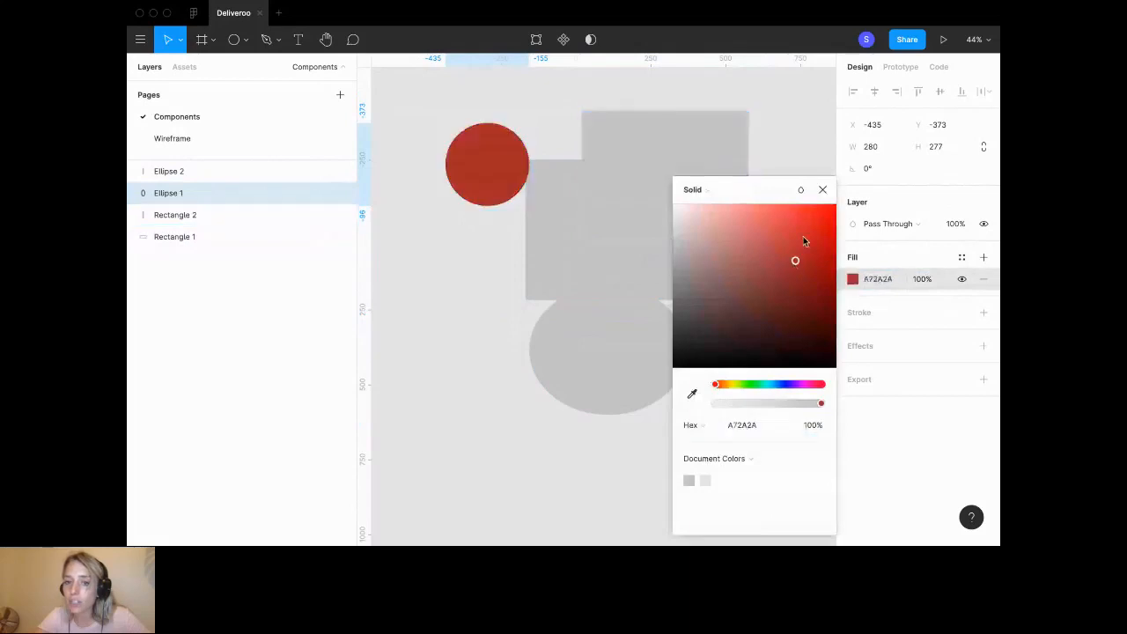
left_click(811, 159)
Add a 1 px black (000000) inside stroke to the red ellipse.
left_click(566, 171)
left_click(489, 158)
left_click(555, 104)
left_click(566, 230)
left_click(489, 169)
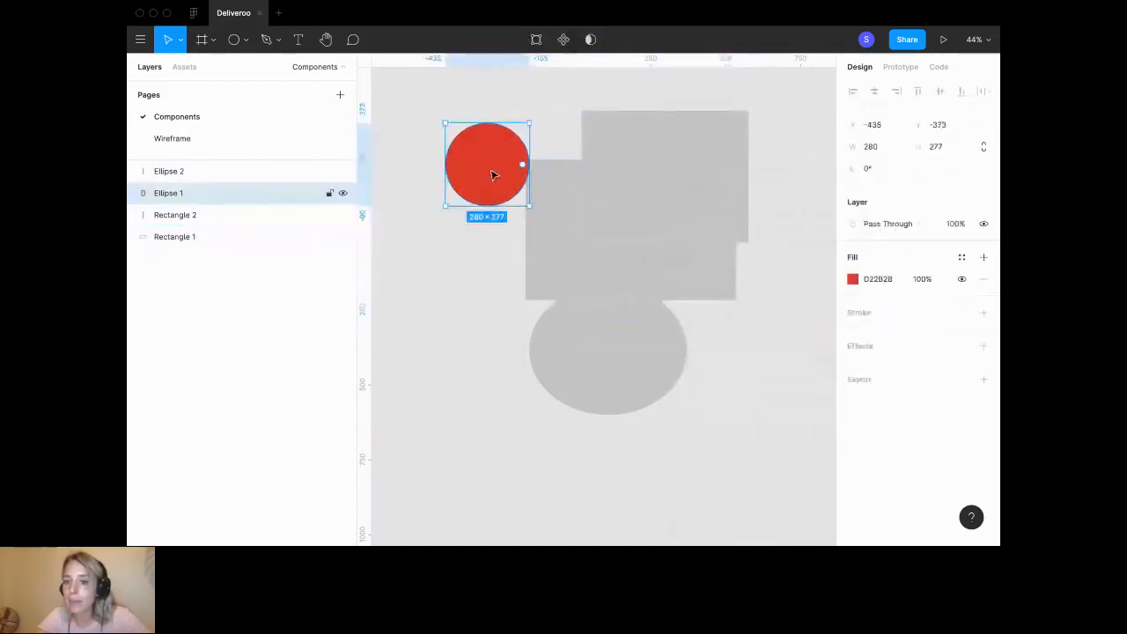
left_click(868, 316)
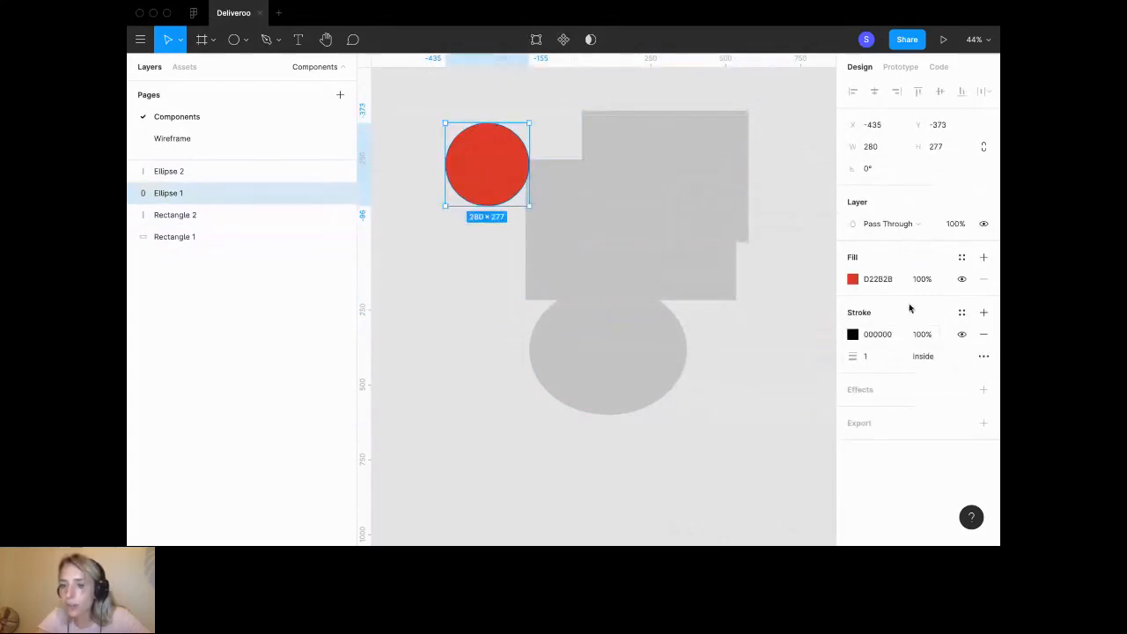
left_click(556, 102)
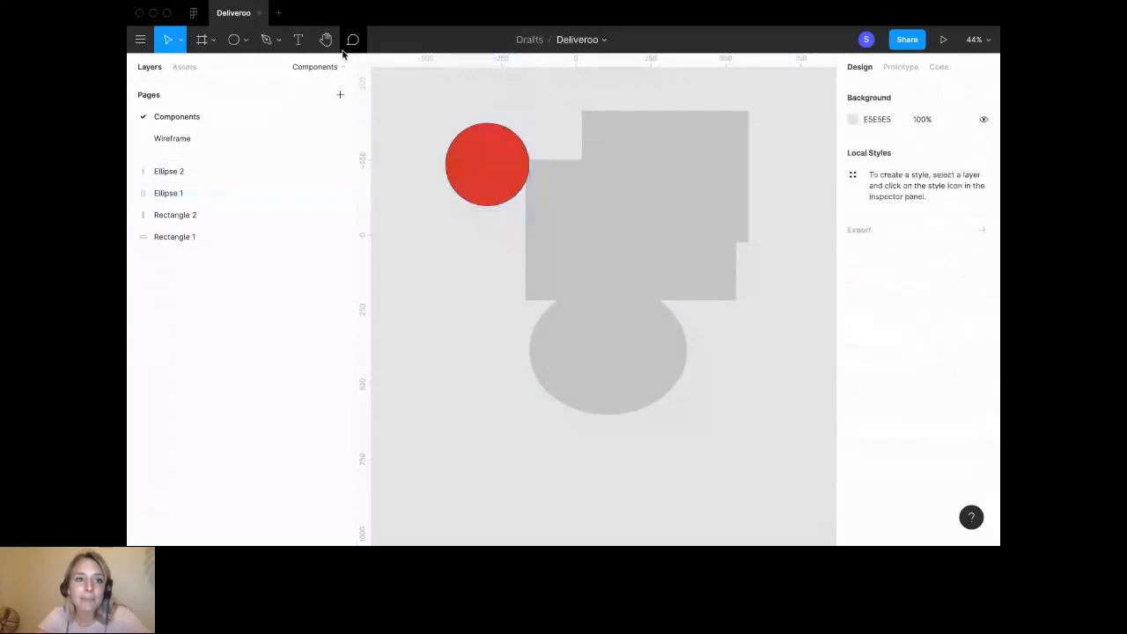
Draw a text box about 404 × 178 below the red circle and fill it with the filler text "sdfsdfsdfsf".
left_click(299, 42)
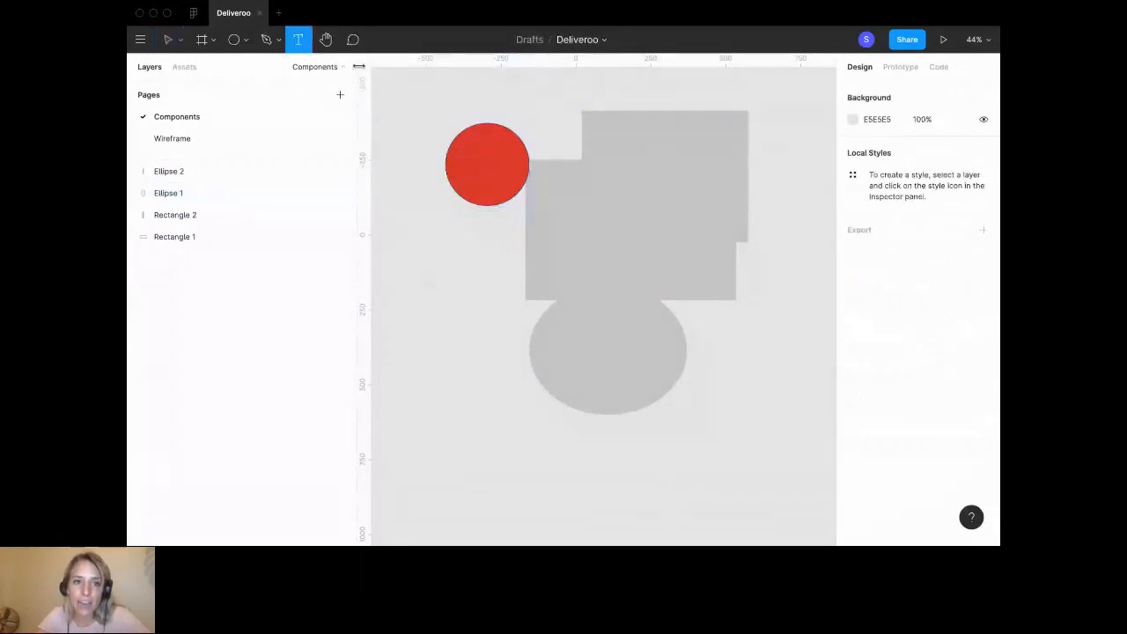
left_click_drag(403, 265, 525, 317)
type("sdfsdfsdfs!")
scroll(453, 284, "up", 3)
scroll(454, 284, "up", 3)
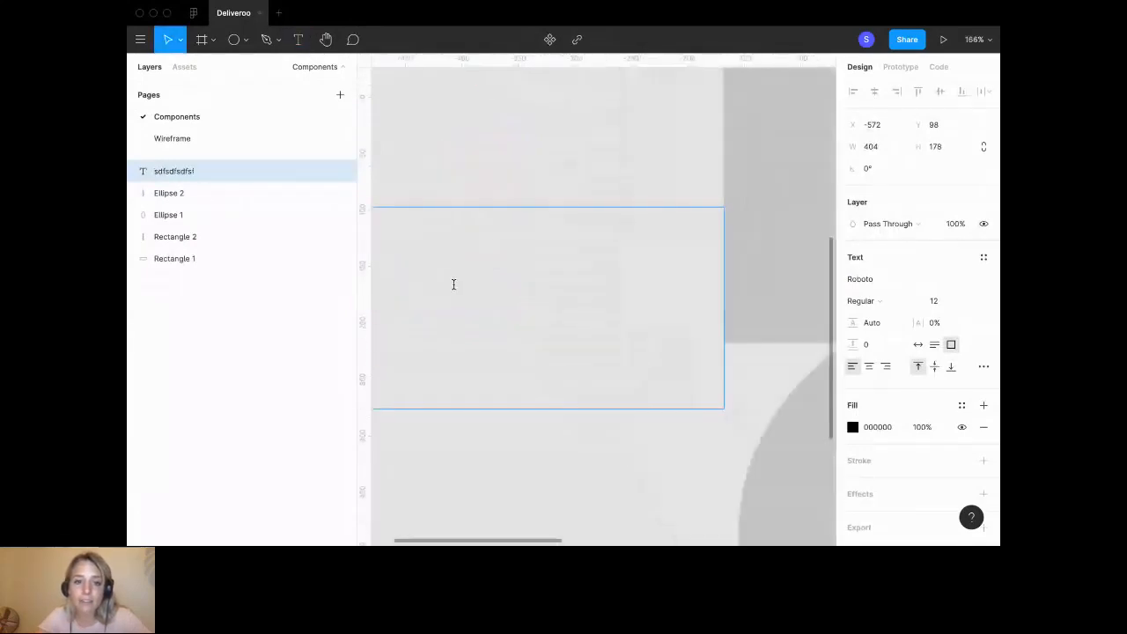
scroll(453, 284, "down", 5)
key("Return")
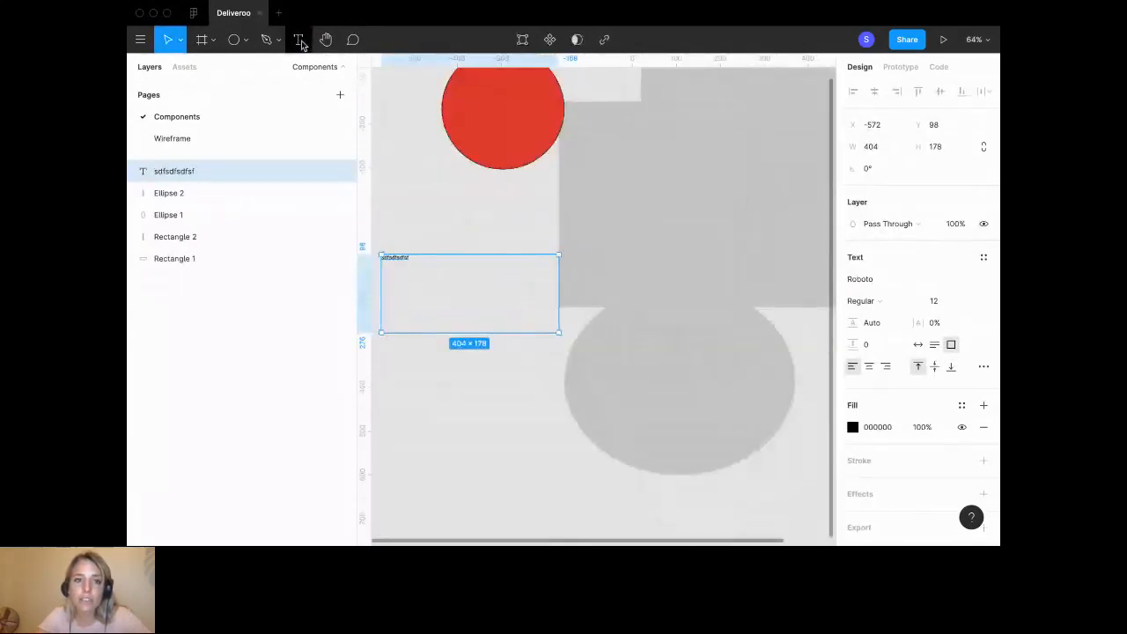
Add two auto-width text lines between the red circle and the text box, "sdfjsdflkjsdlfkjsdlfksjdfsdkjfsdlkfjsd" and "sdfsdfsdfs".
left_click(473, 232)
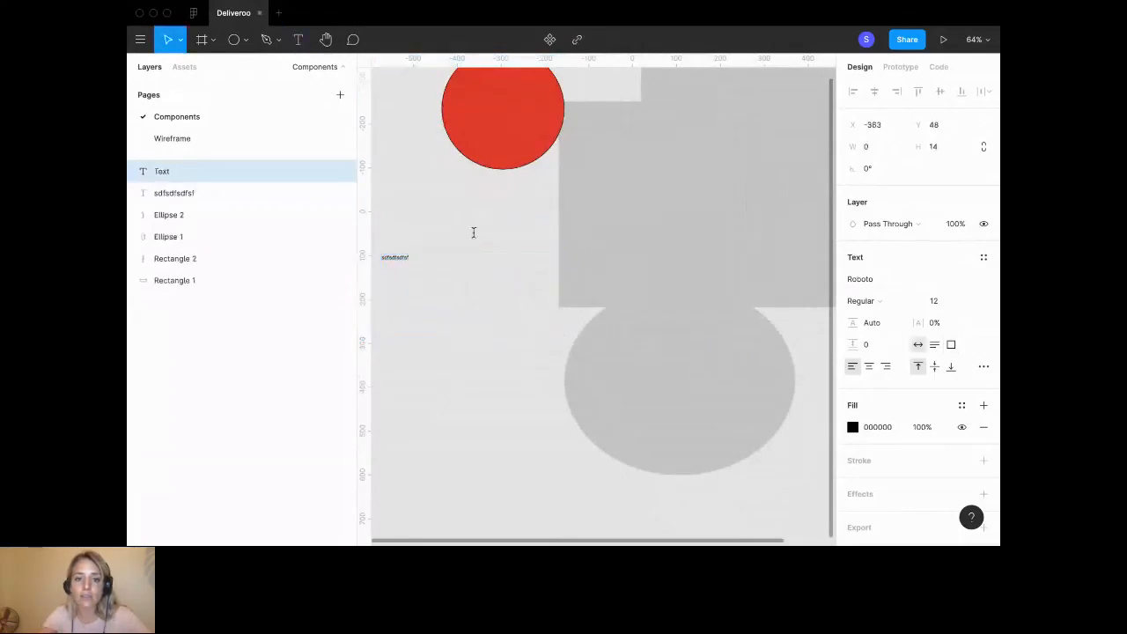
type("sdfjsdflkjsdlfkjsdlfksjdfsdkjfsdlkfjsd")
key("Escape")
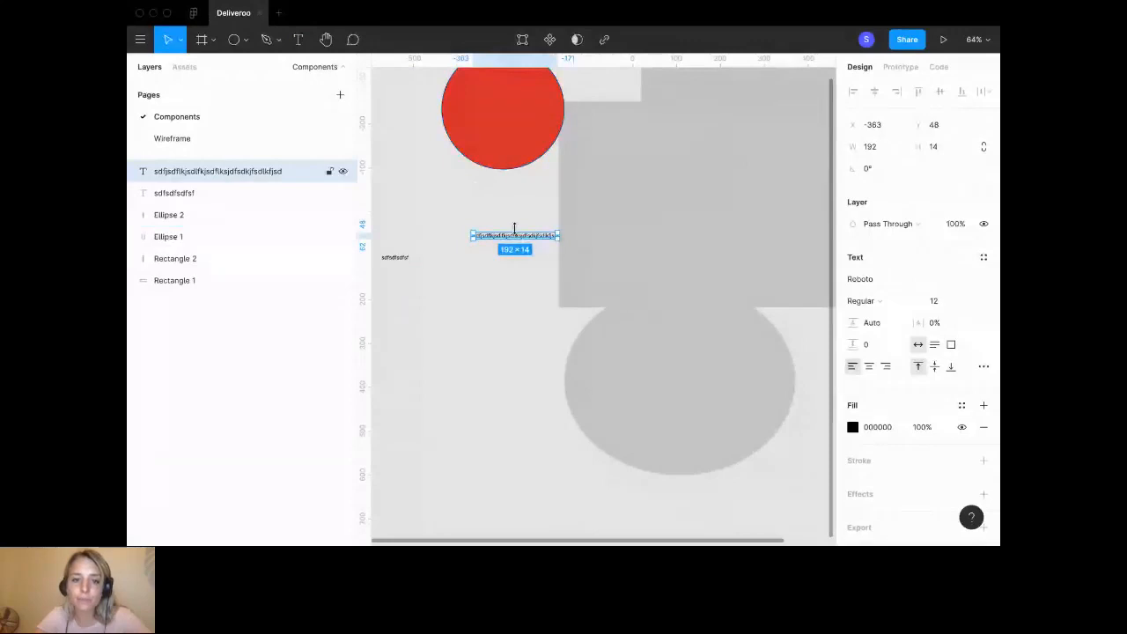
key("t")
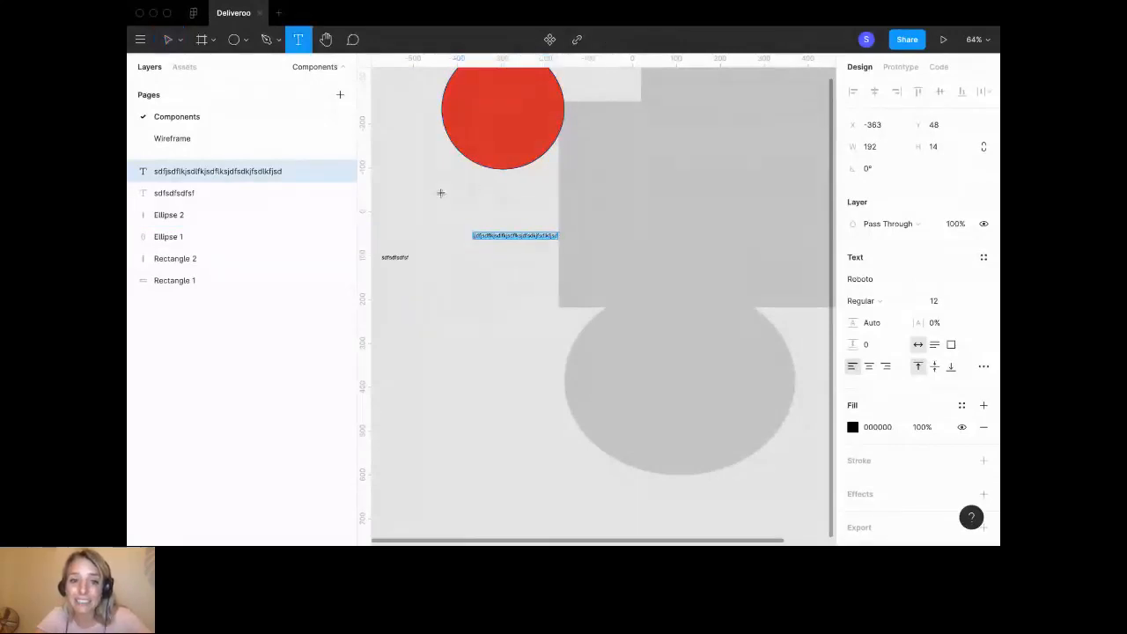
left_click(441, 192)
type("sdfsdfsdfs")
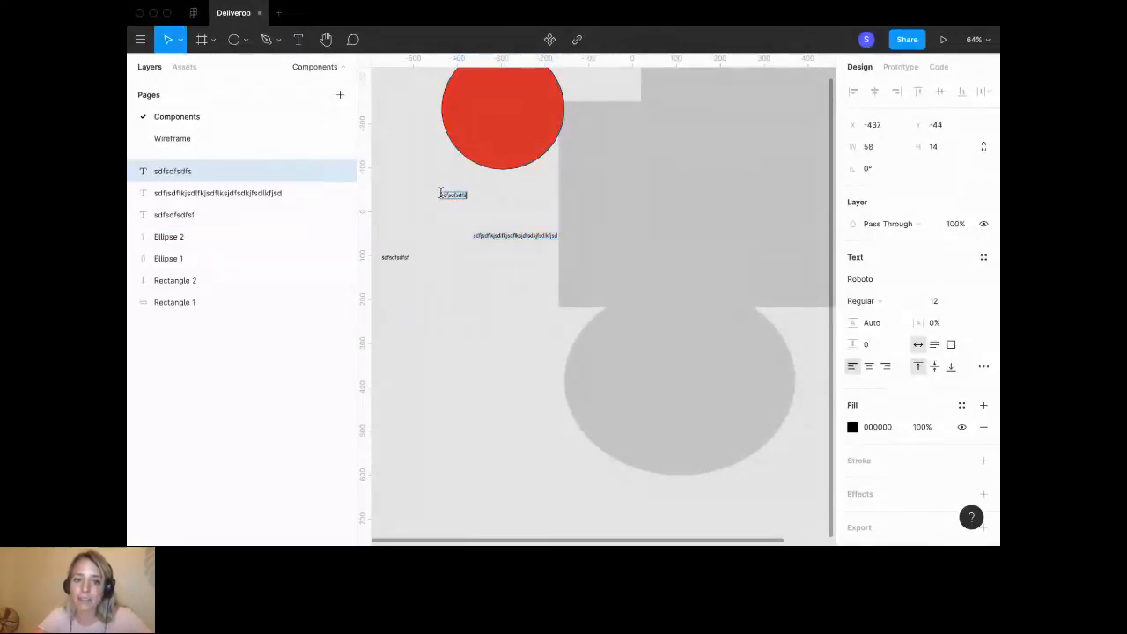
key("Escape")
double_click(455, 195)
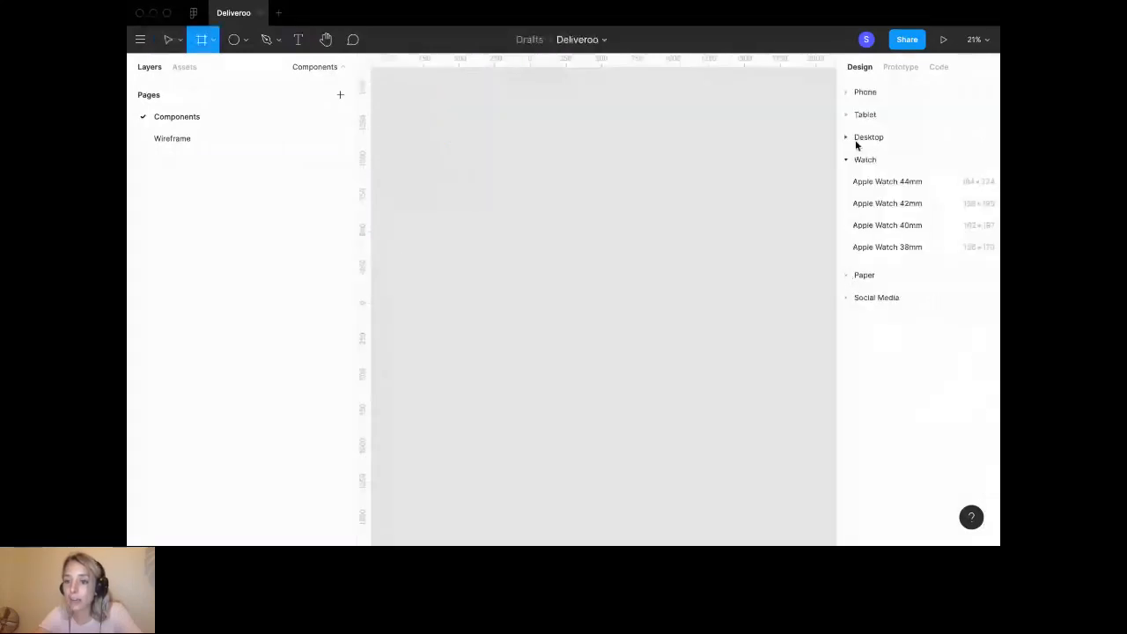
Browse the tablet, phone and desktop frame presets and create a MacBook Pro frame, 1440 × 900, on the Components page.
left_click(850, 114)
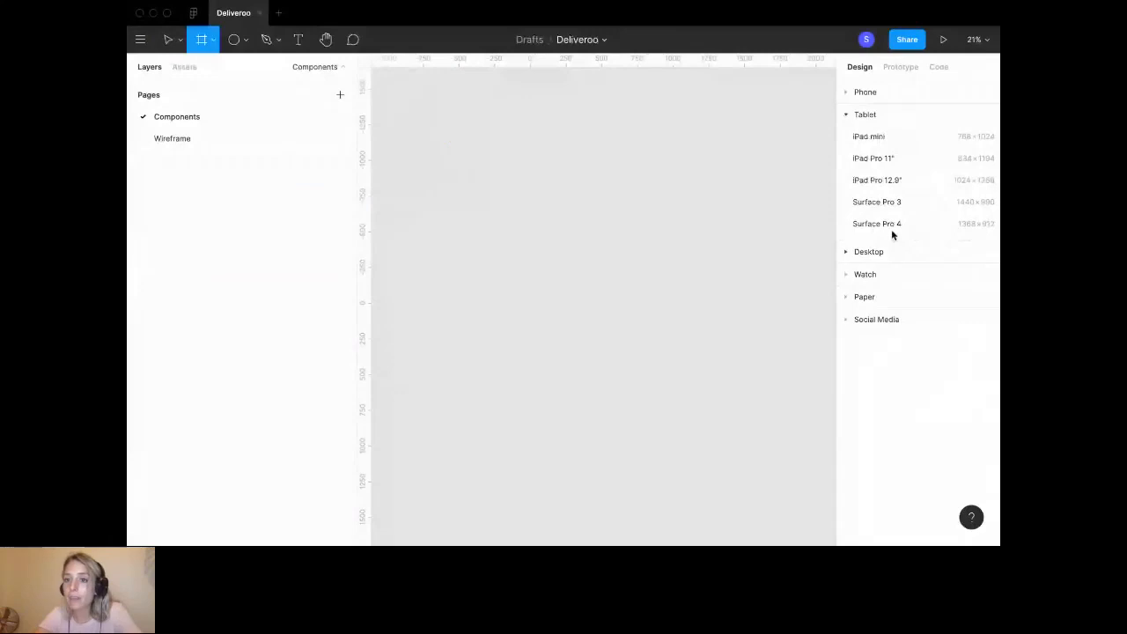
left_click(846, 93)
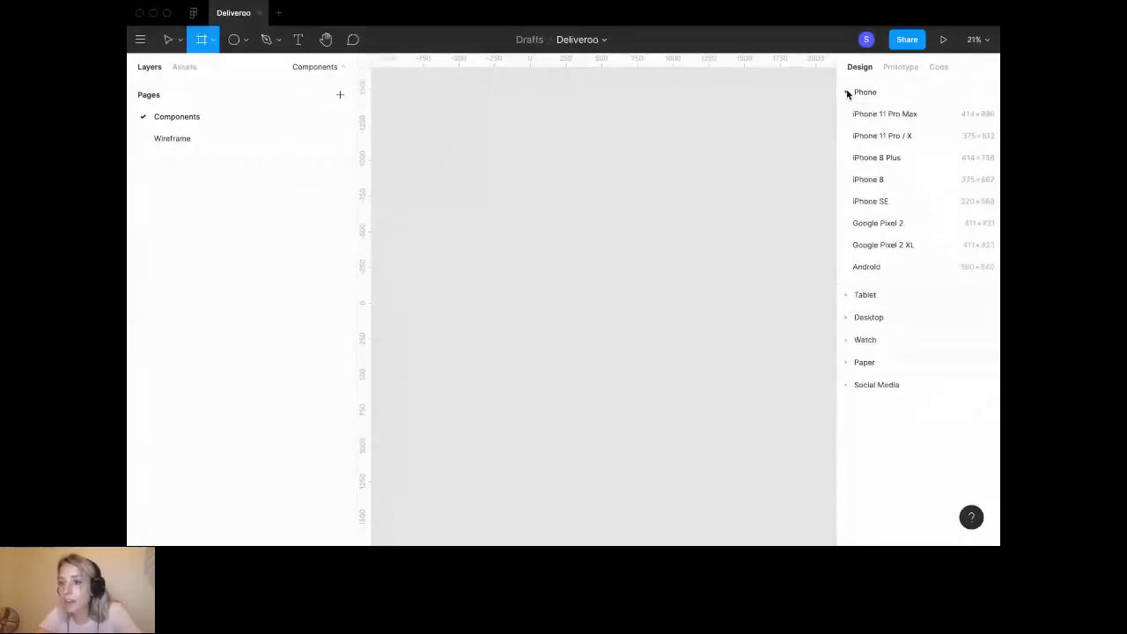
left_click(846, 93)
left_click(843, 138)
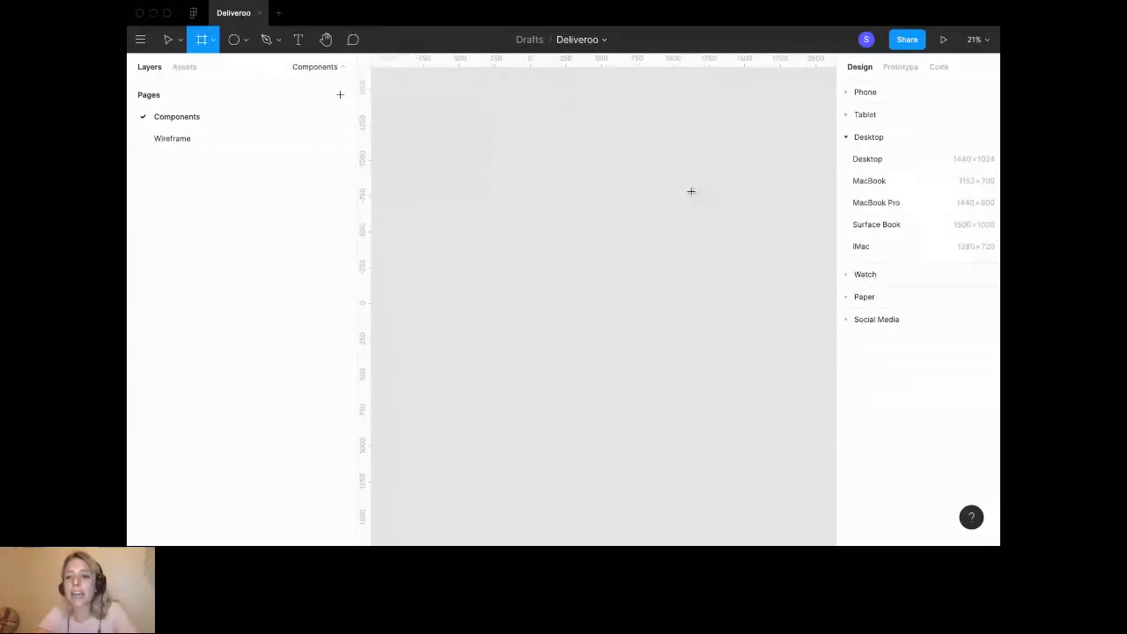
left_click(871, 205)
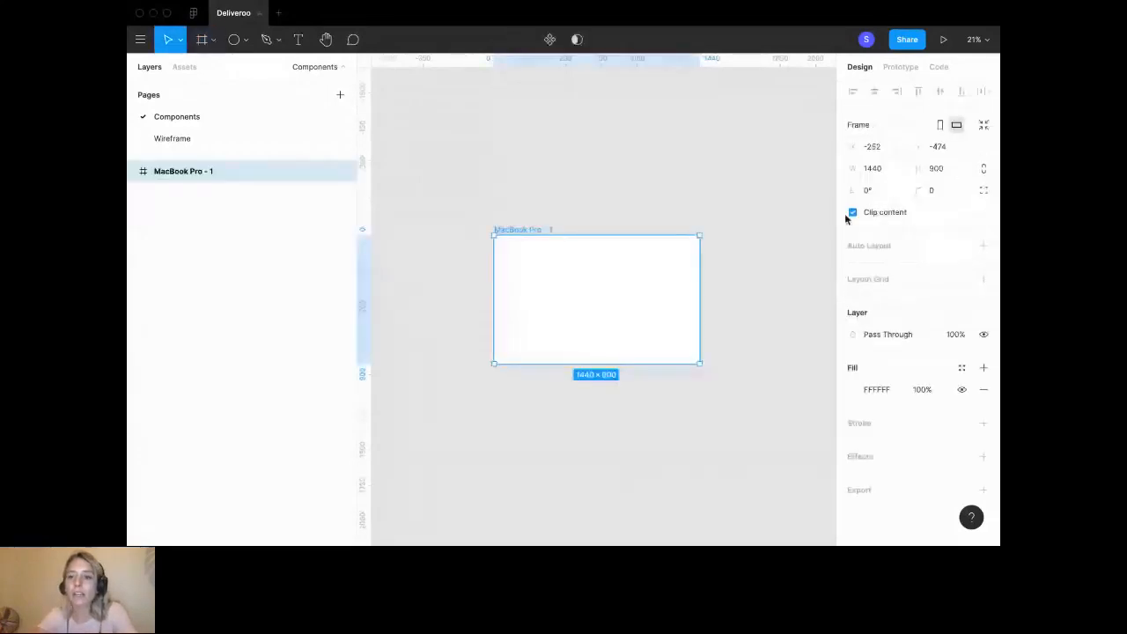
scroll(645, 307, "up", 3)
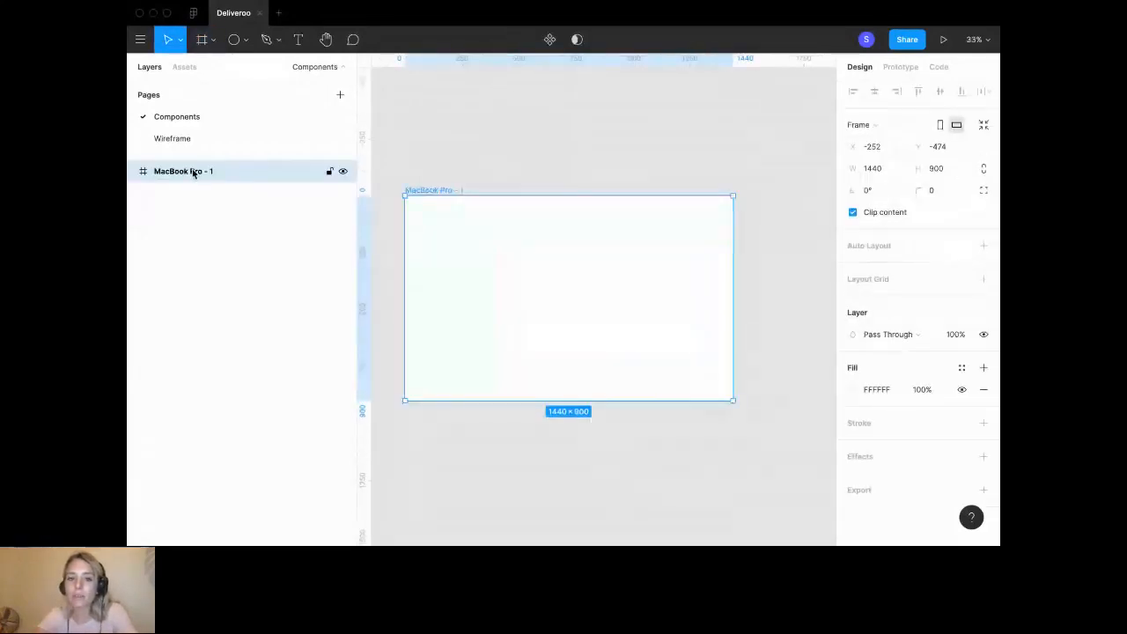
Rename the MacBook Pro frame as "UI Kit".
left_click(234, 247)
left_click(204, 176)
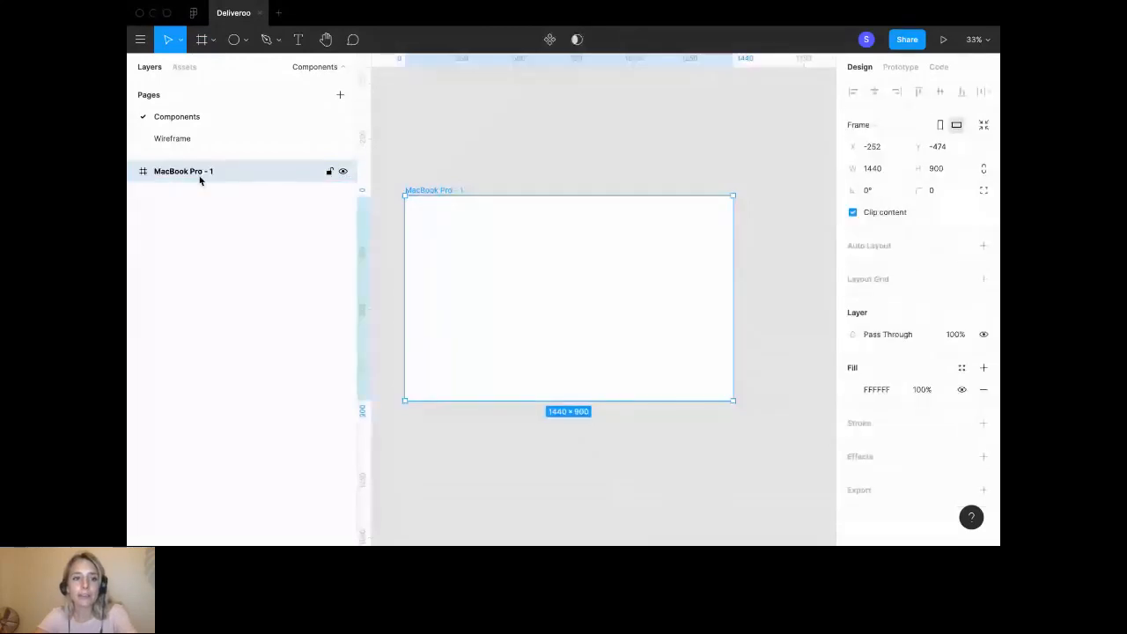
double_click(201, 178)
type("C")
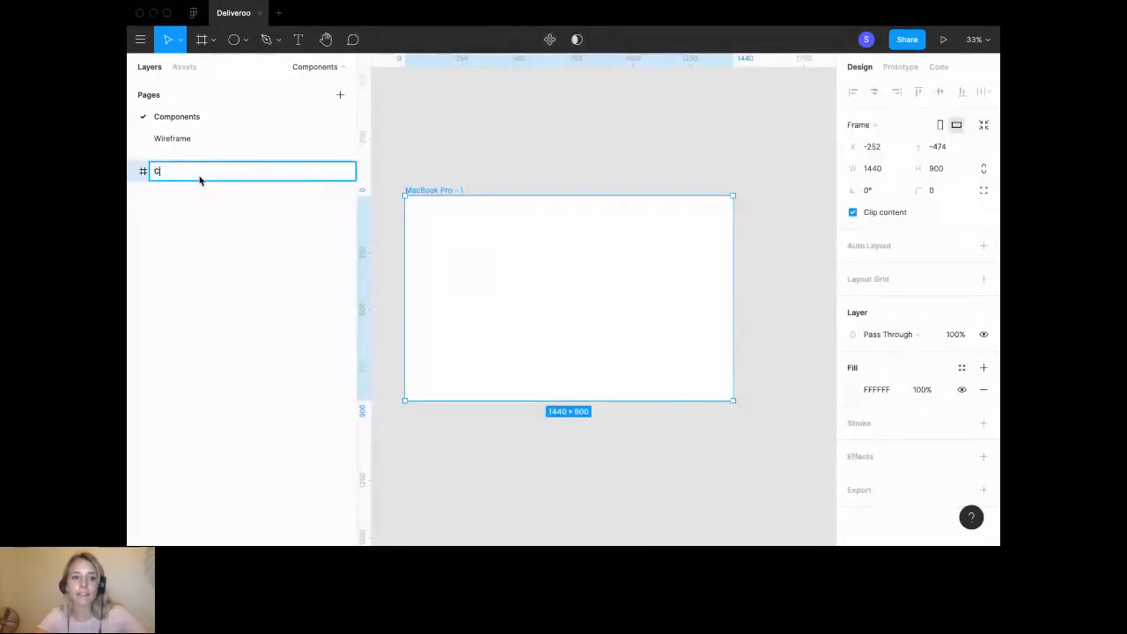
type("omponen")
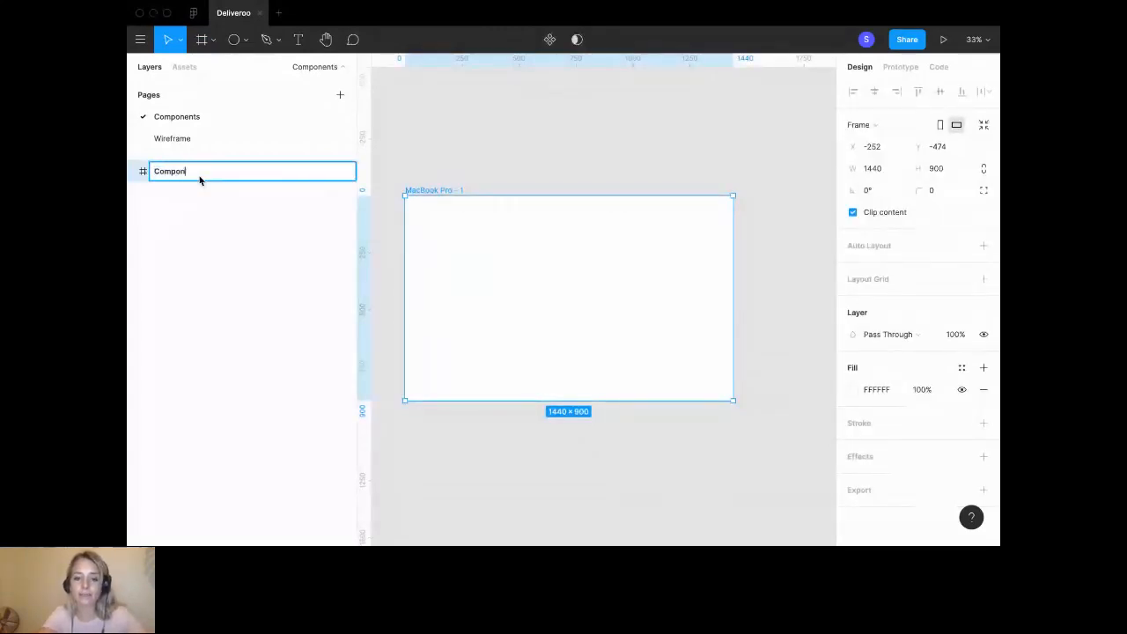
key("BackSpace")
key("BackSpace")
key("BackSpace")
key("BackSpace")
key("BackSpace")
key("BackSpace")
key("BackSpace")
key("BackSpace")
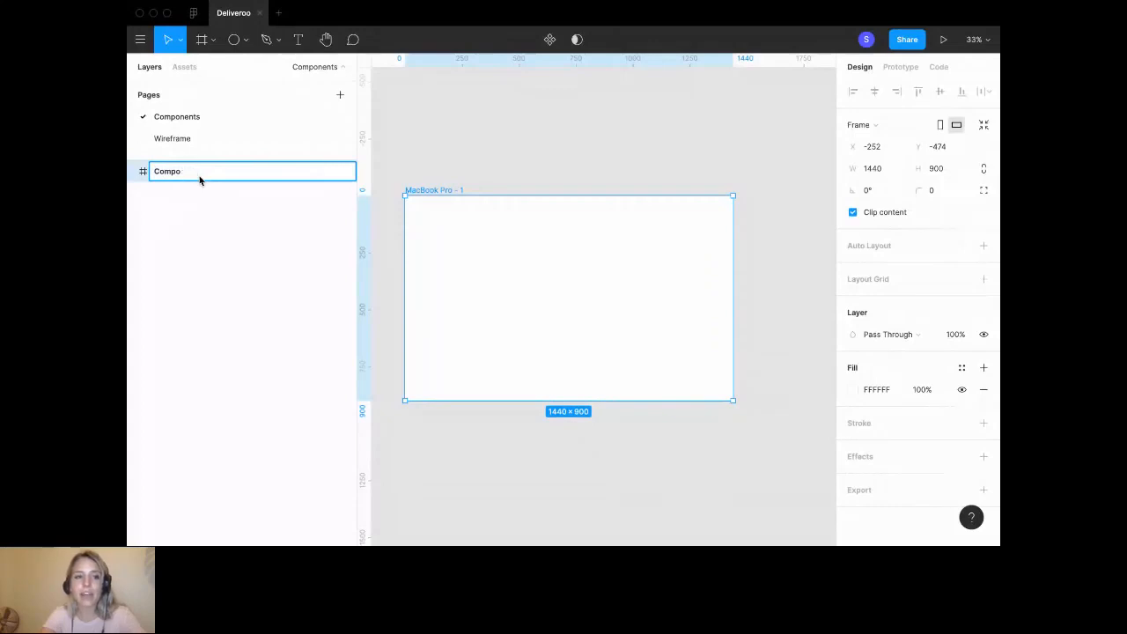
type("UI Kit")
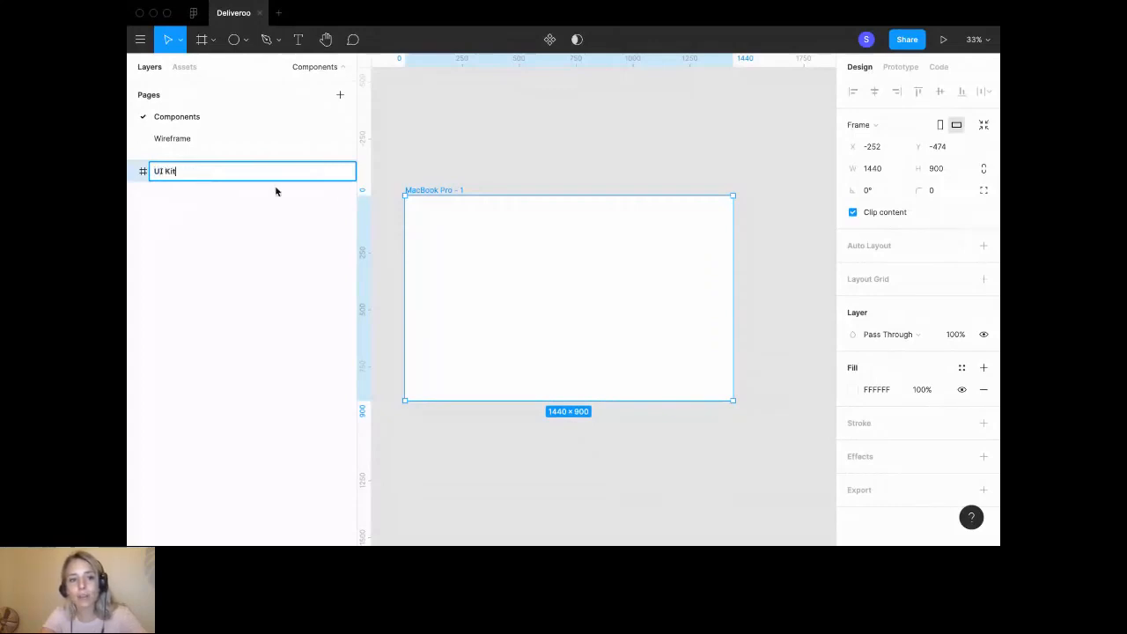
left_click(521, 166)
left_click(480, 282)
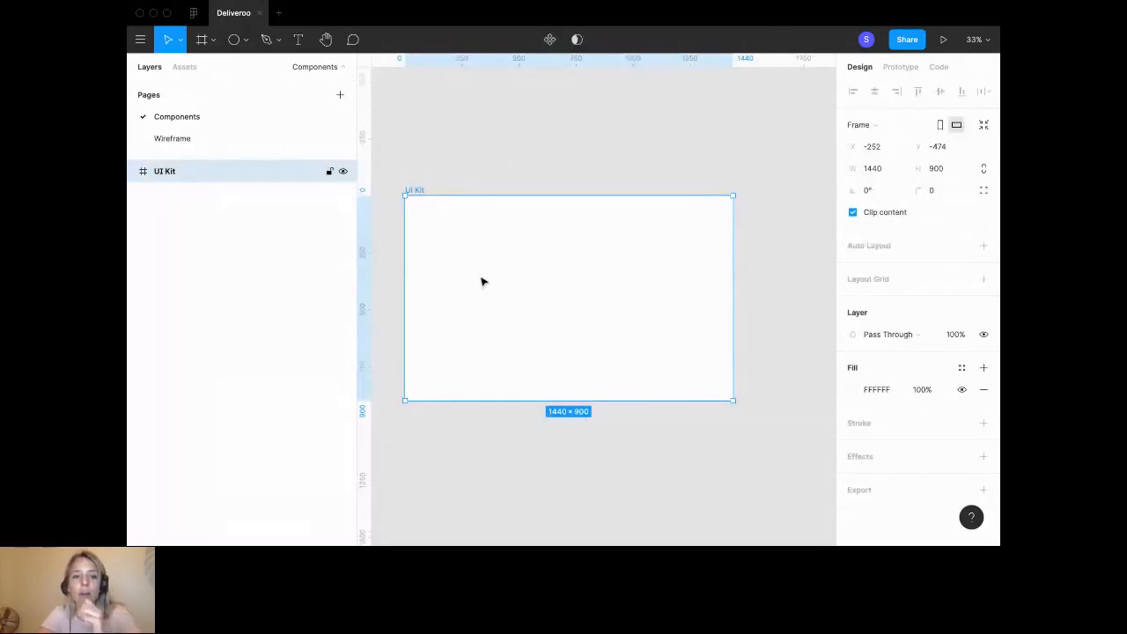
Switch to the lecture slides in the browser to view the example UI Kit slide.
scroll(481, 281, "down", 3)
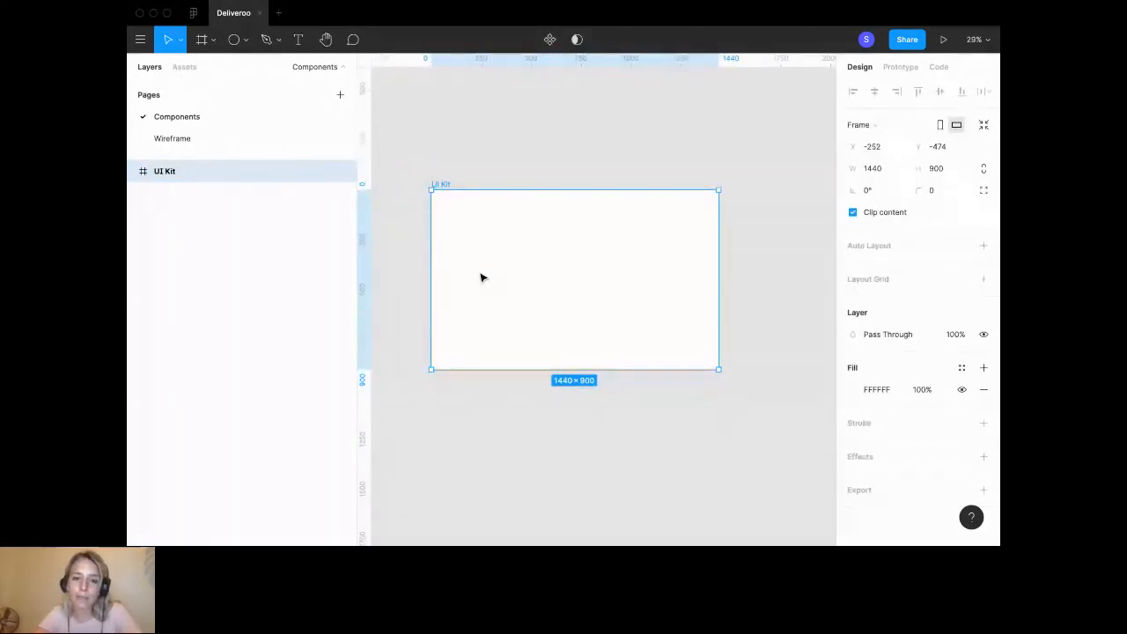
scroll(481, 278, "up", 2)
scroll(480, 278, "down", 2)
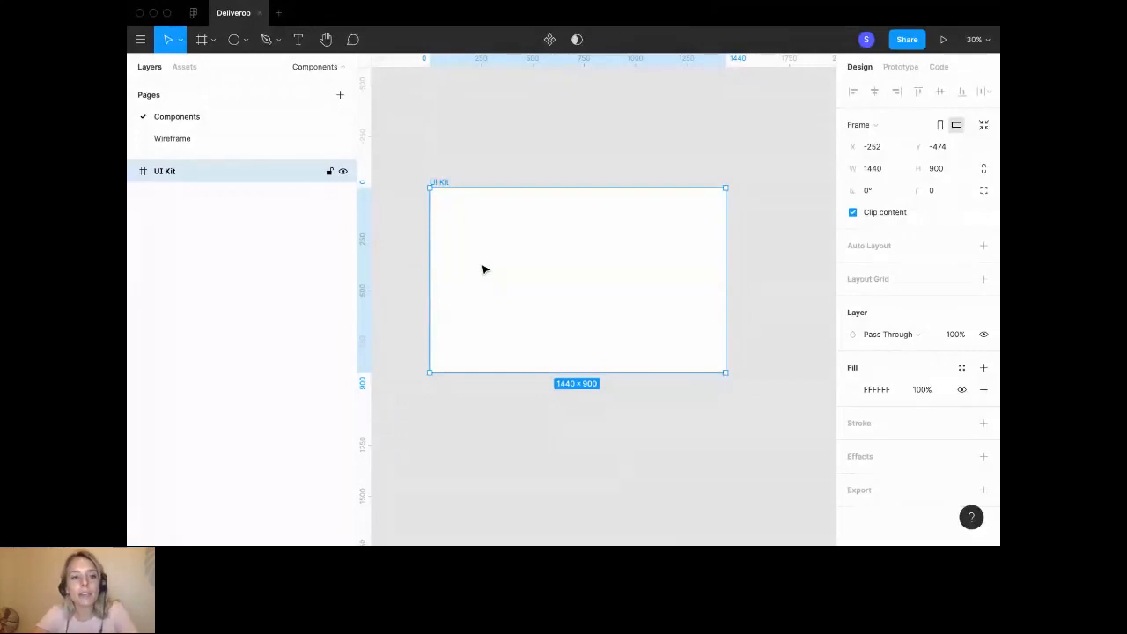
scroll(517, 189, "up", 2)
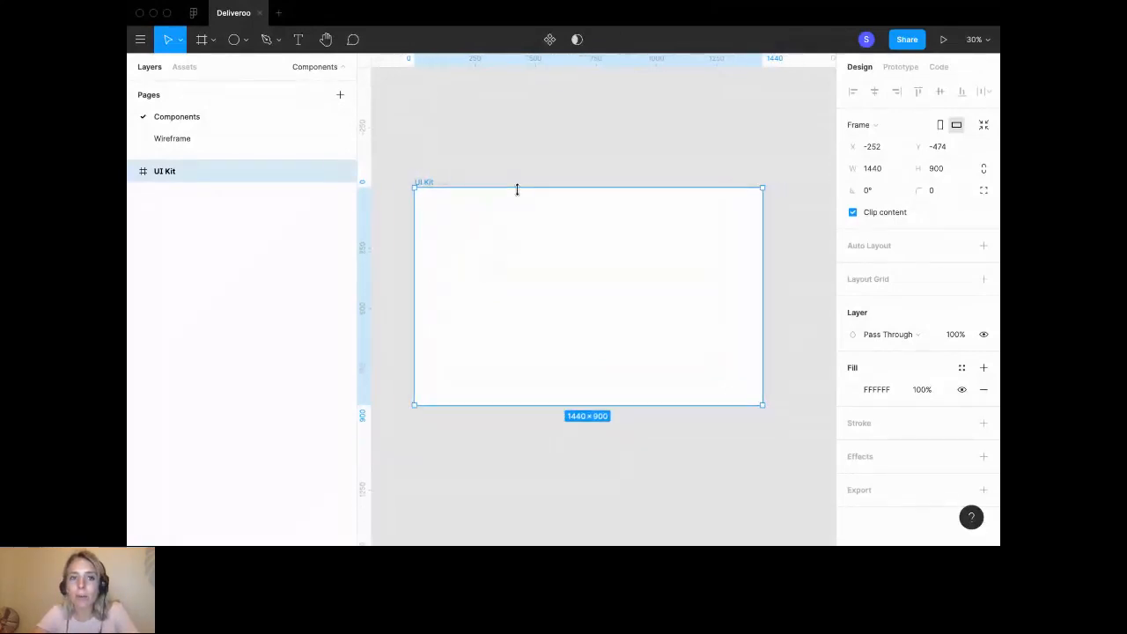
key("super+Tab")
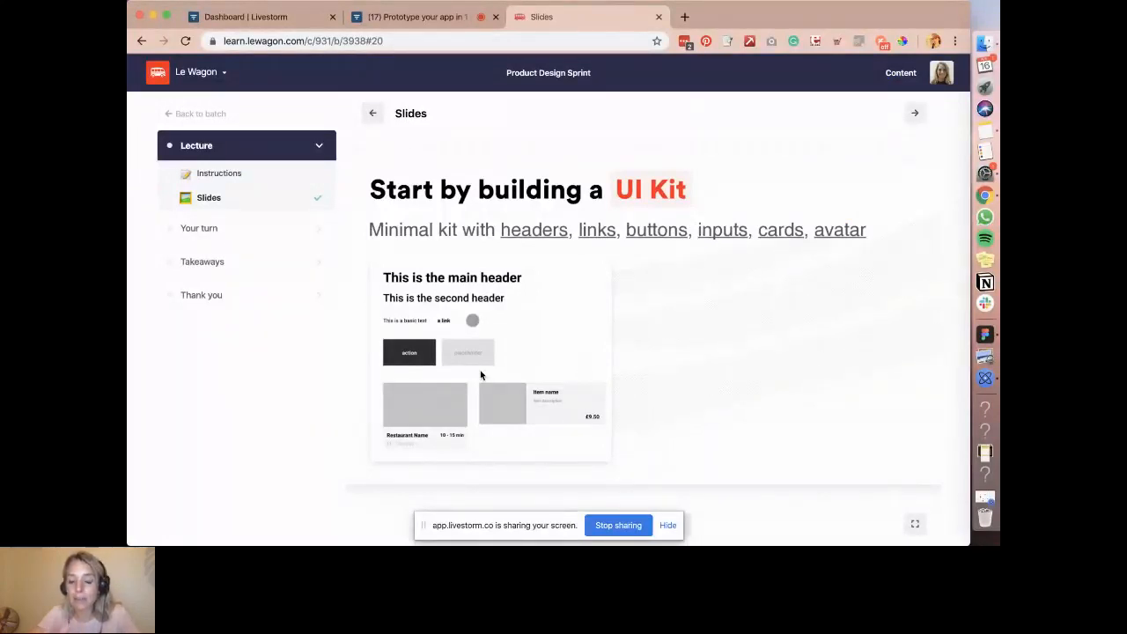
Switch to the Deliveroo file in Figma and add the text "This is my main header" near the UI Kit frame's upper-left corner.
key("super+Tab")
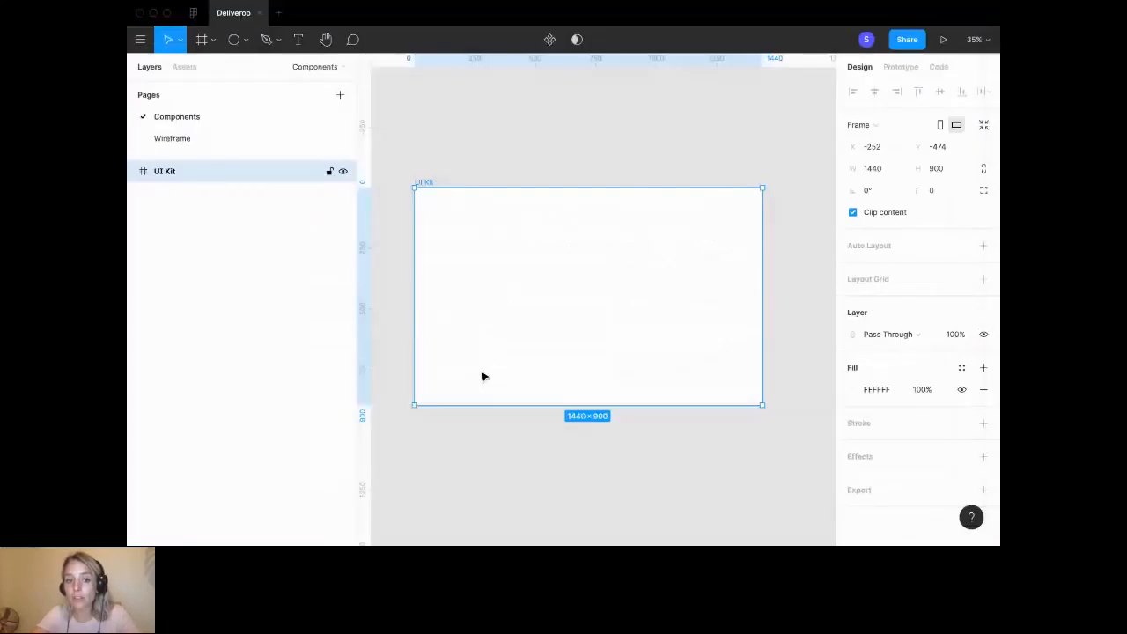
key("super+Tab")
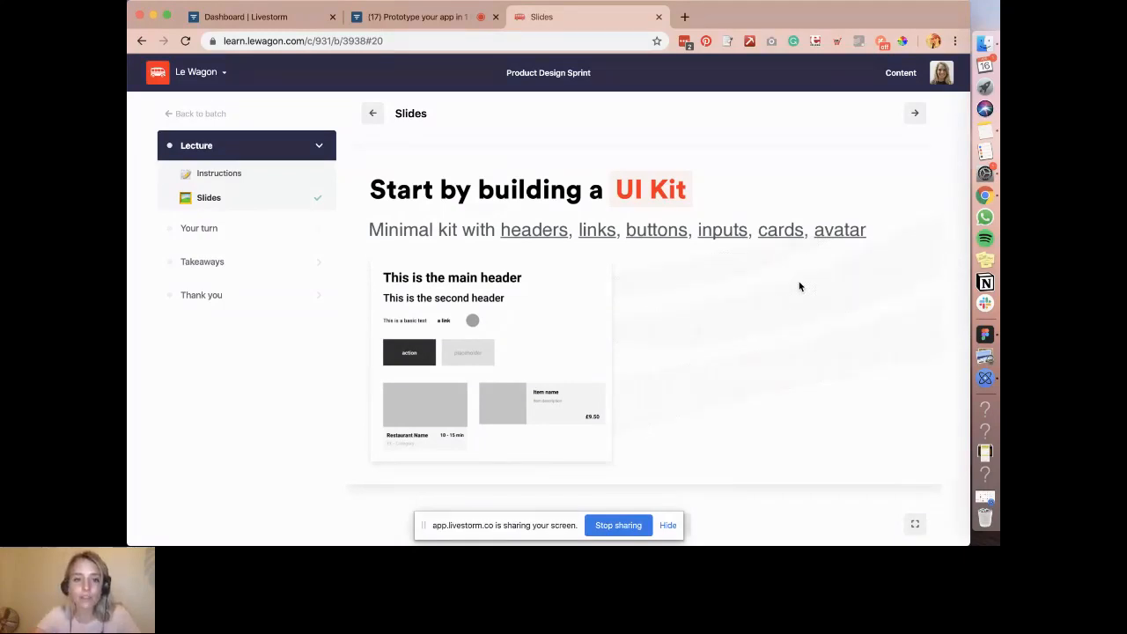
key("super+Tab")
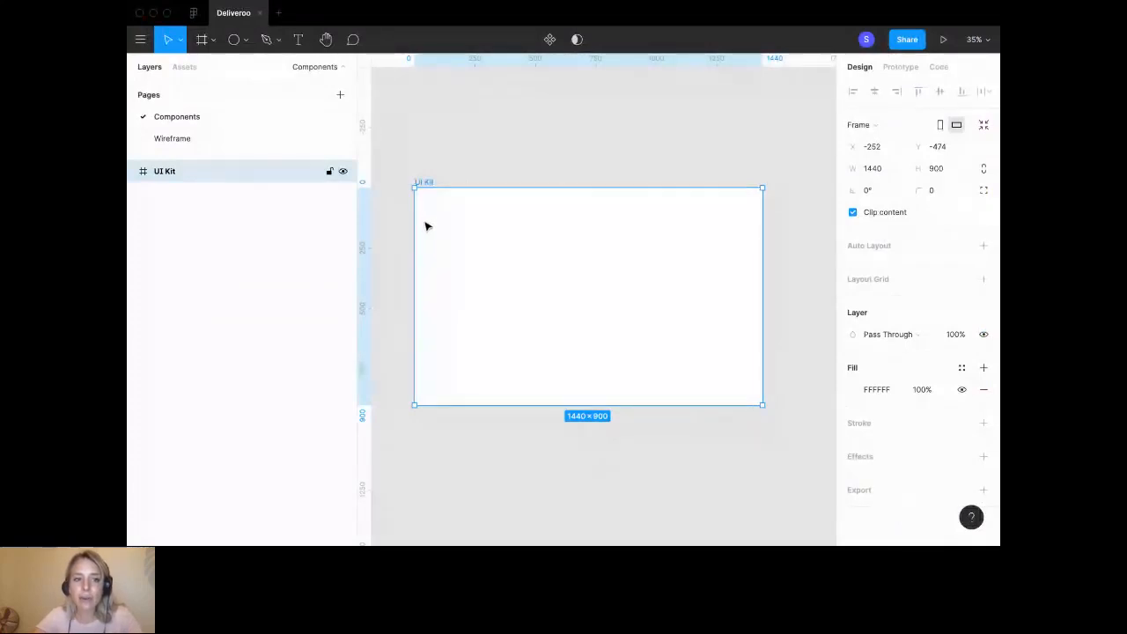
key("t")
left_click(434, 214)
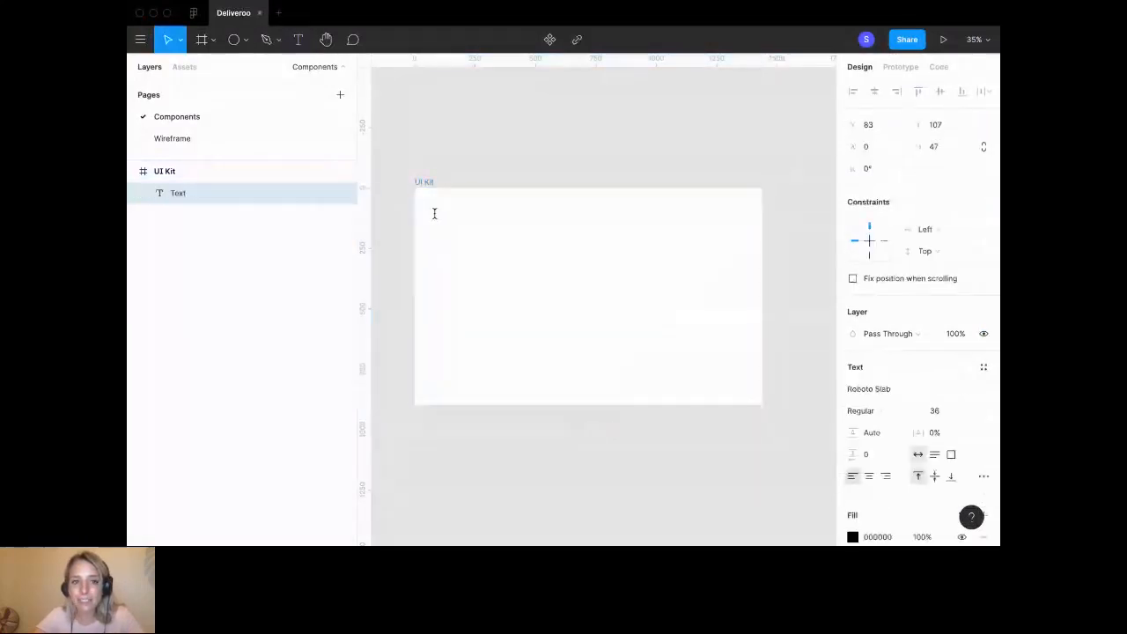
scroll(434, 214, "up", 3)
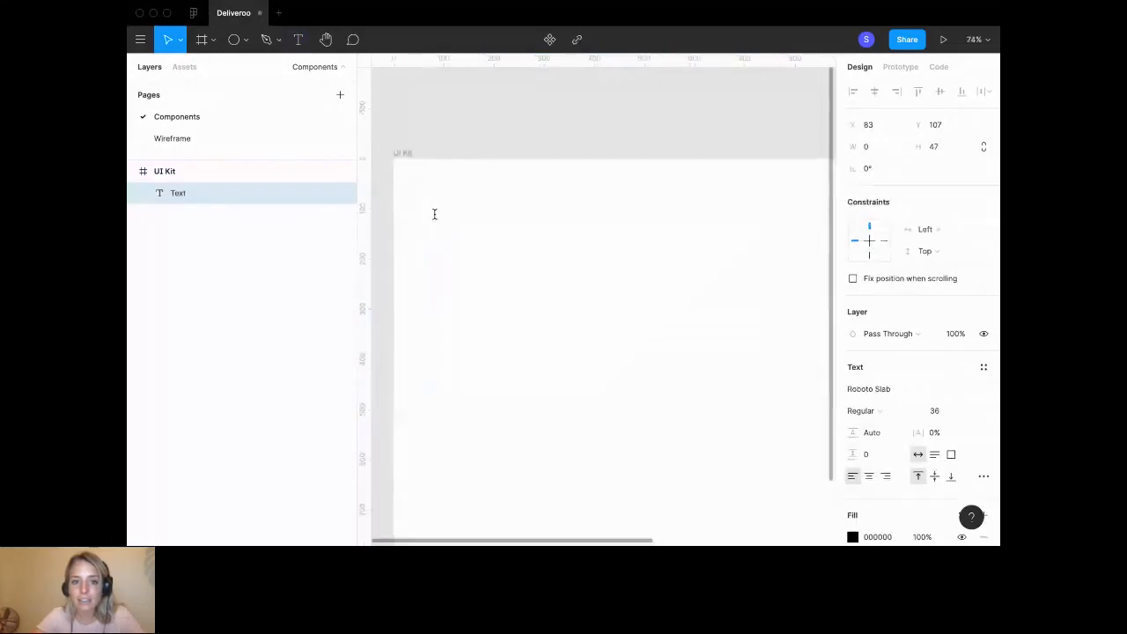
type("This")
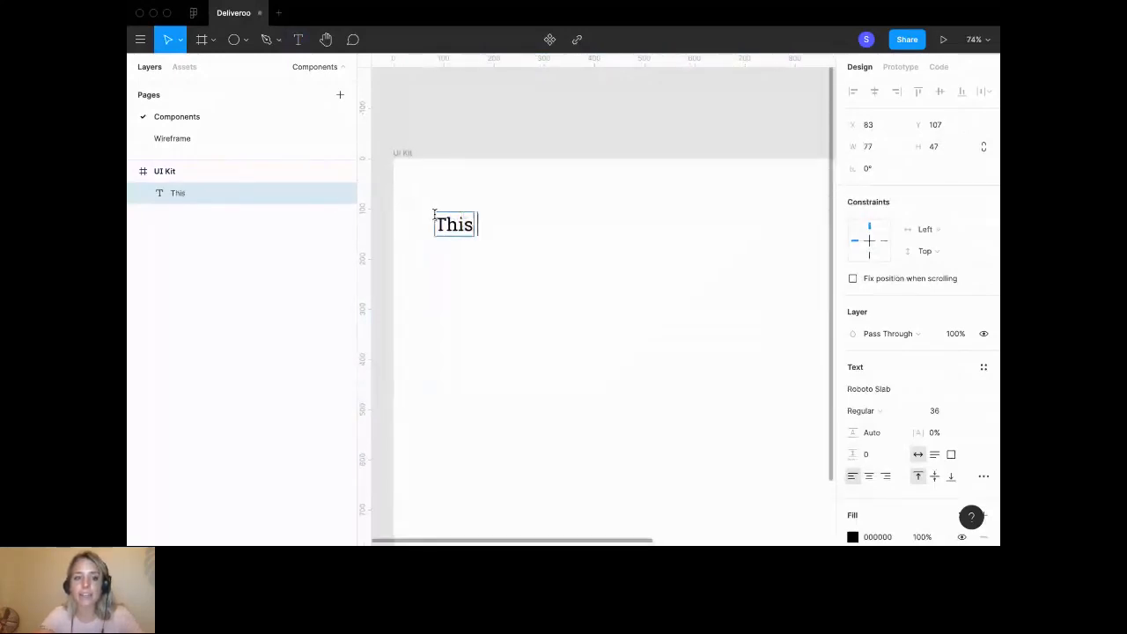
type(" is my main header")
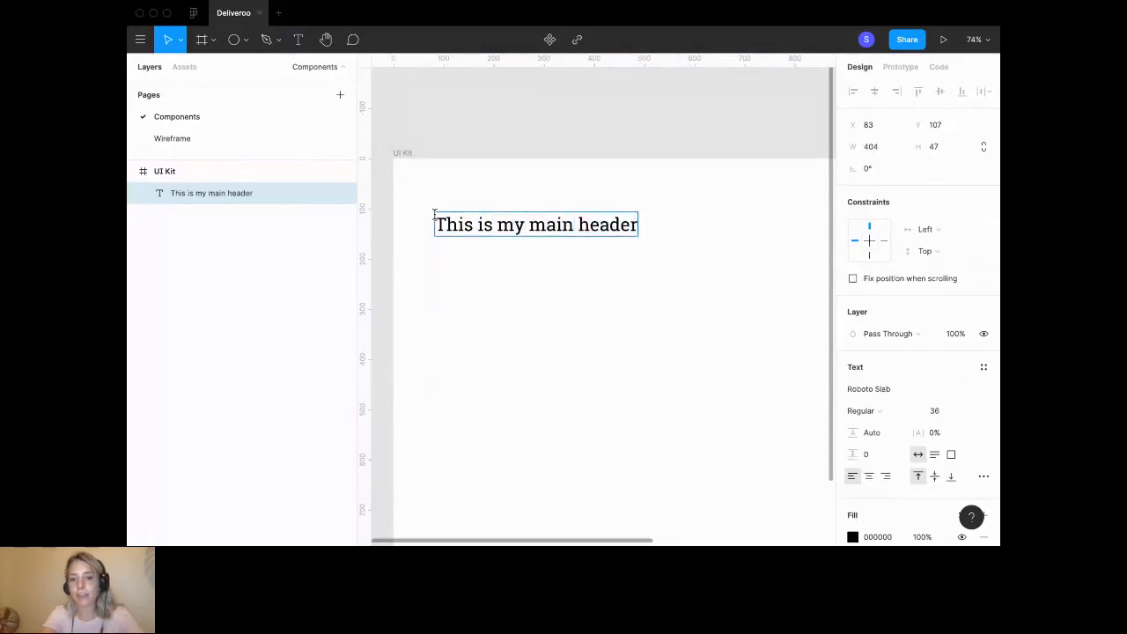
Set the main header text's font size to 32 and its weight to Bold.
key("super+a")
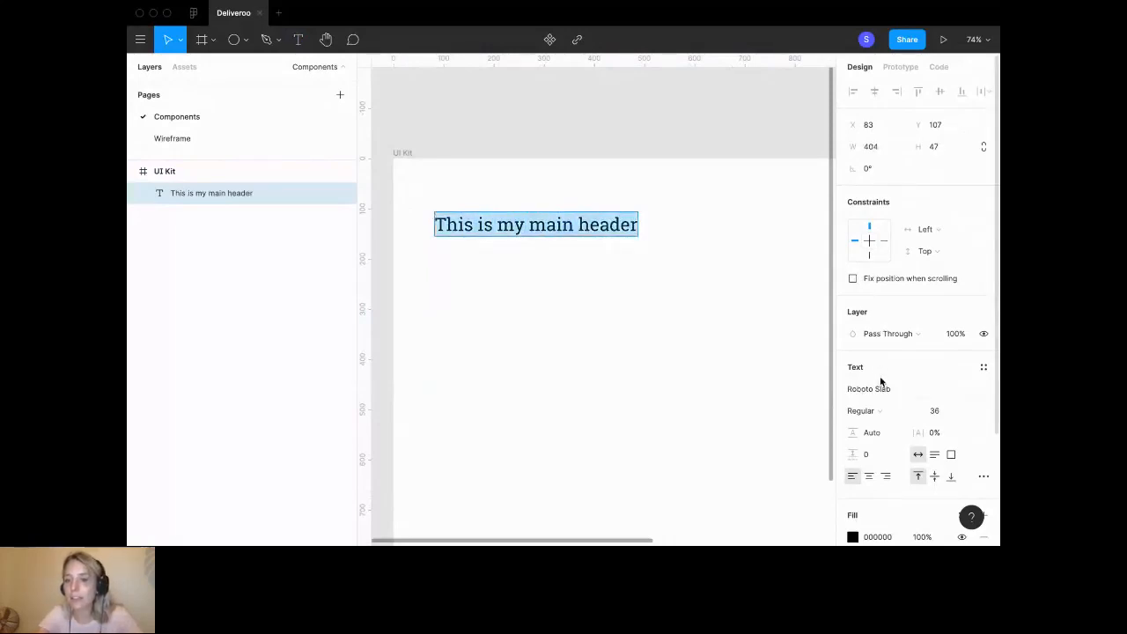
left_click(941, 414)
type("32")
key("Return")
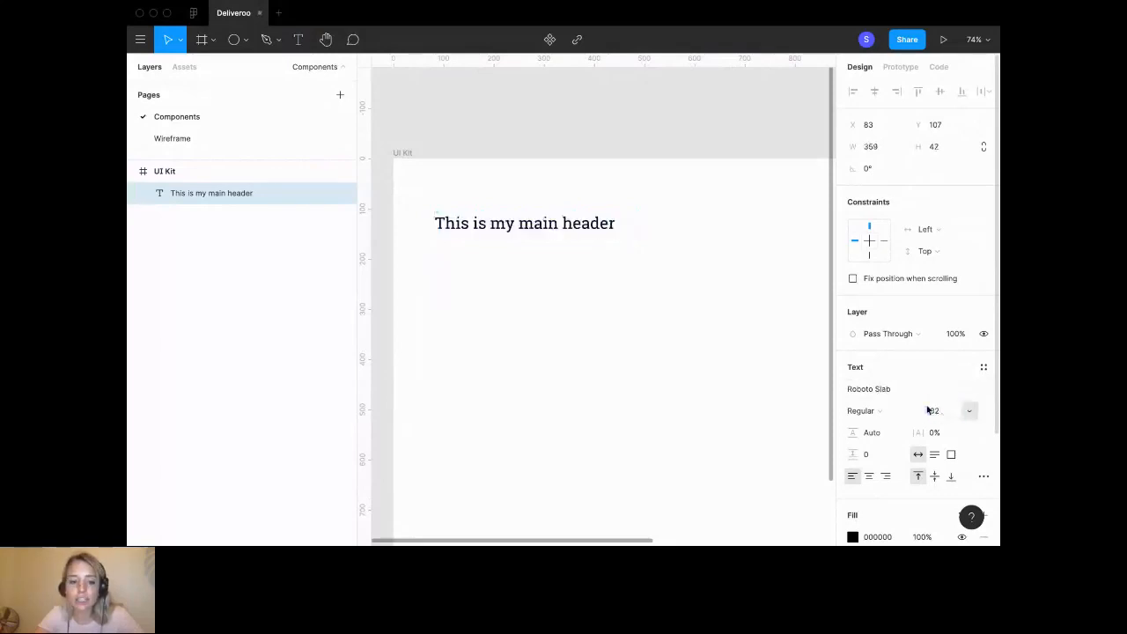
left_click(876, 411)
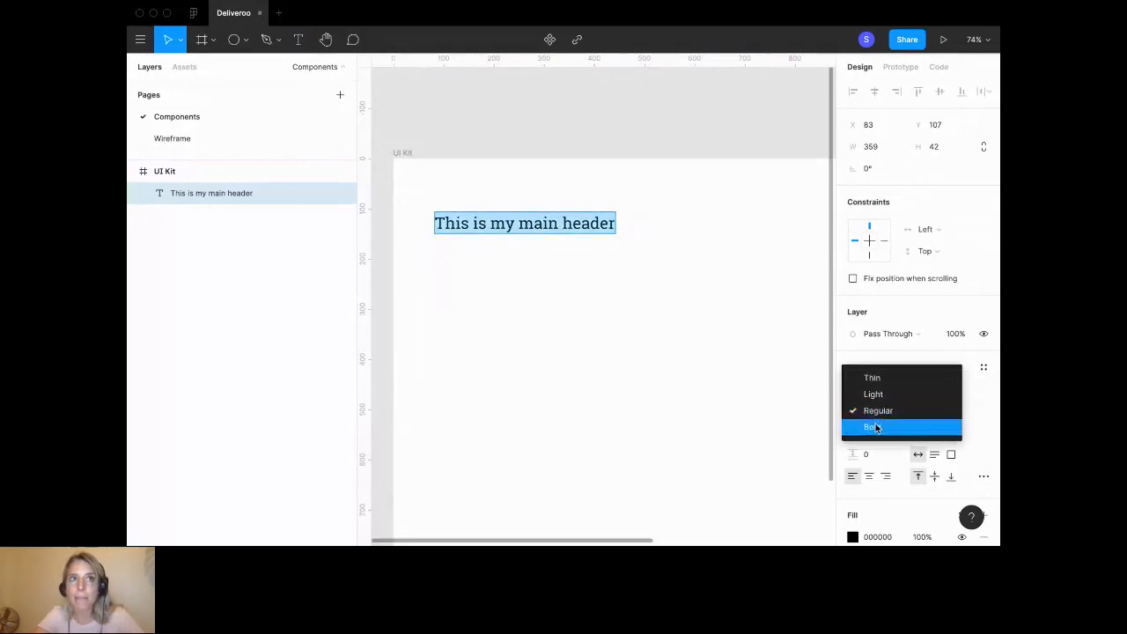
left_click(876, 427)
Change the main header's font family to Circular Std.
left_click(910, 390)
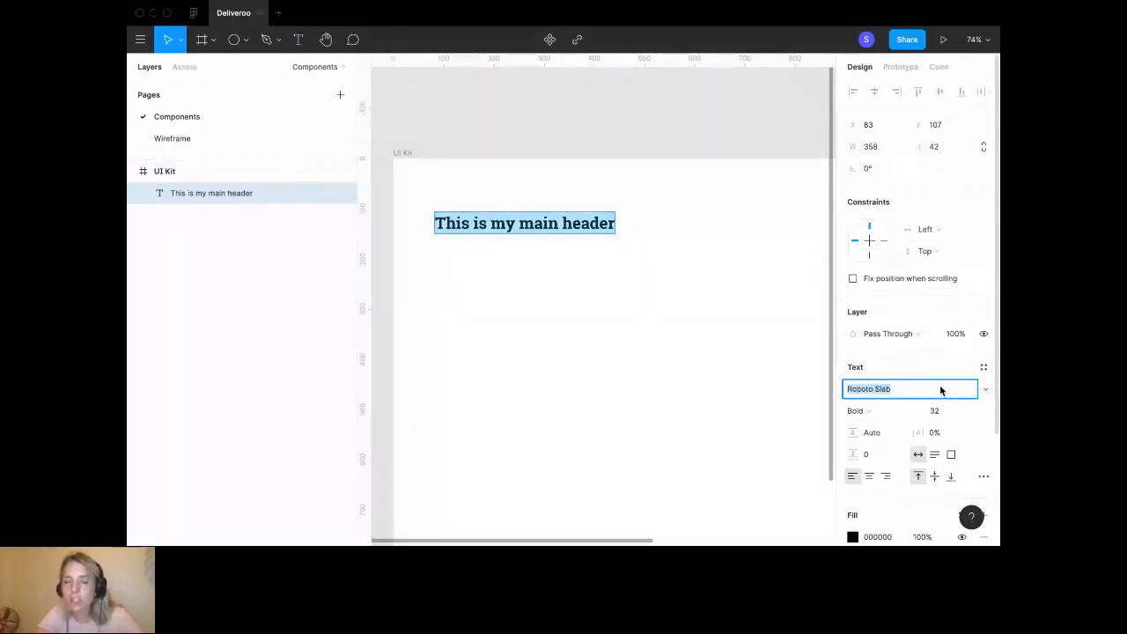
type("Circular Std")
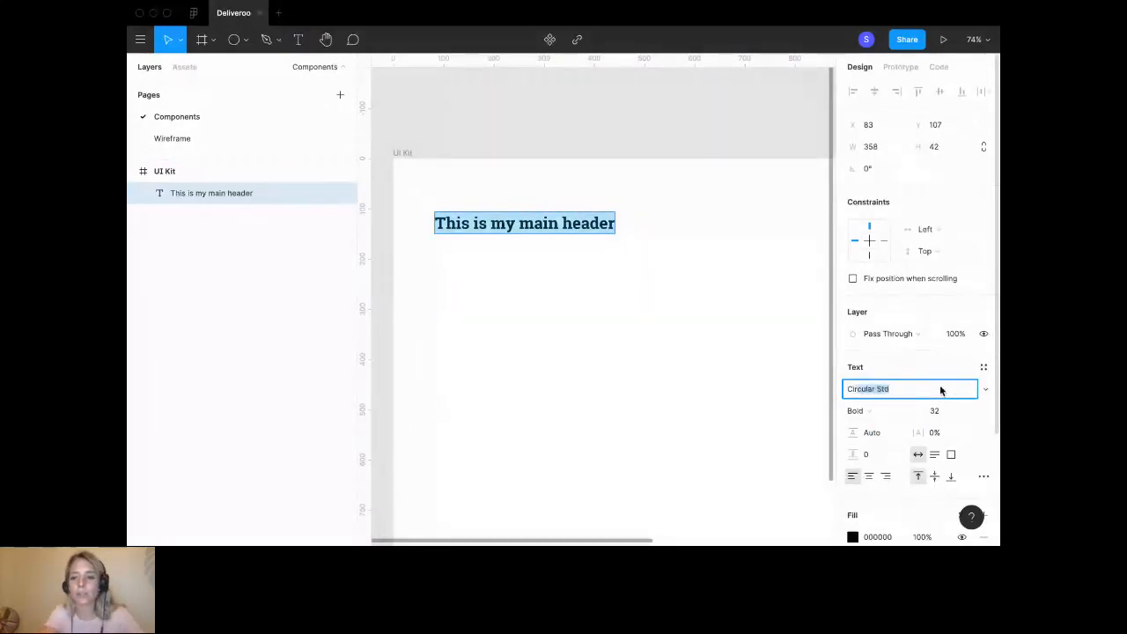
key("Return")
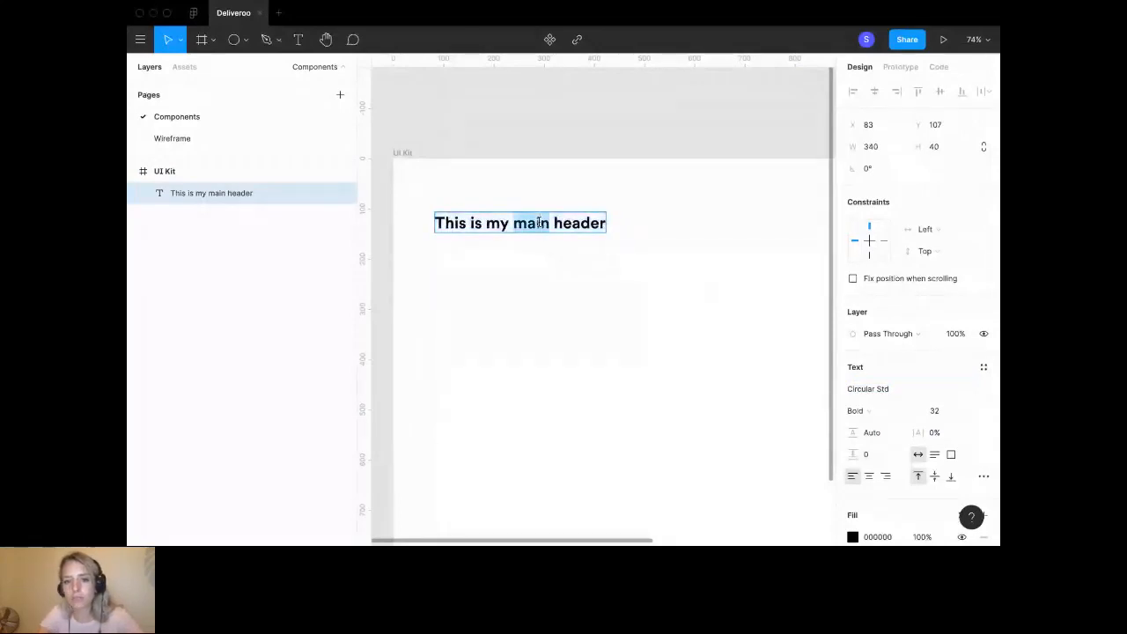
left_click(916, 388)
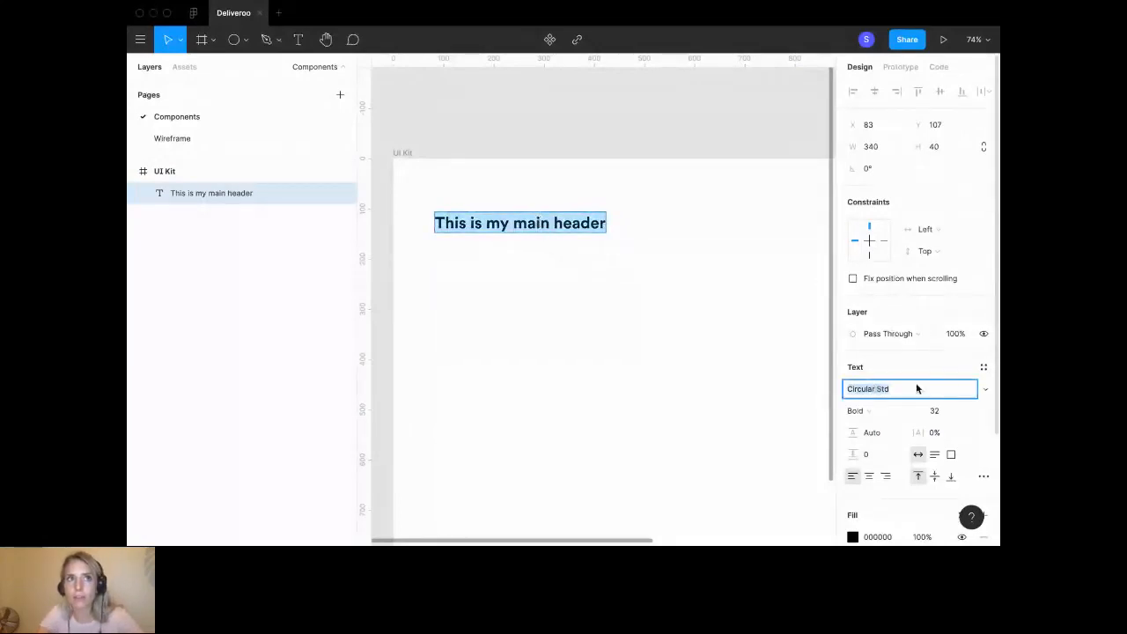
left_click(972, 388)
scroll(886, 383, "down", 1)
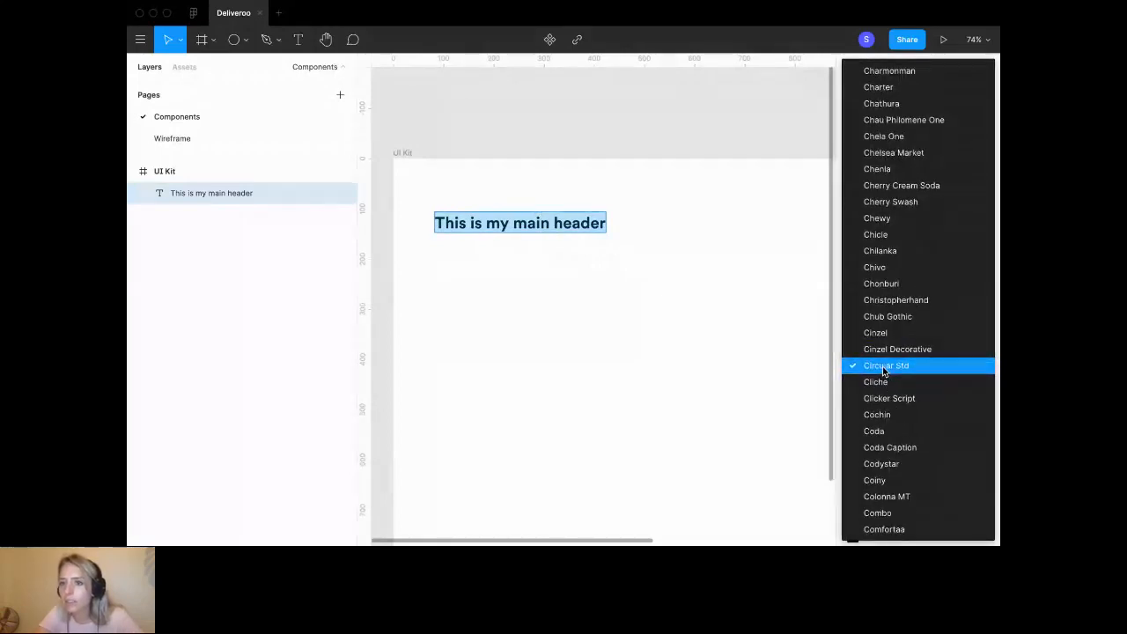
type("San")
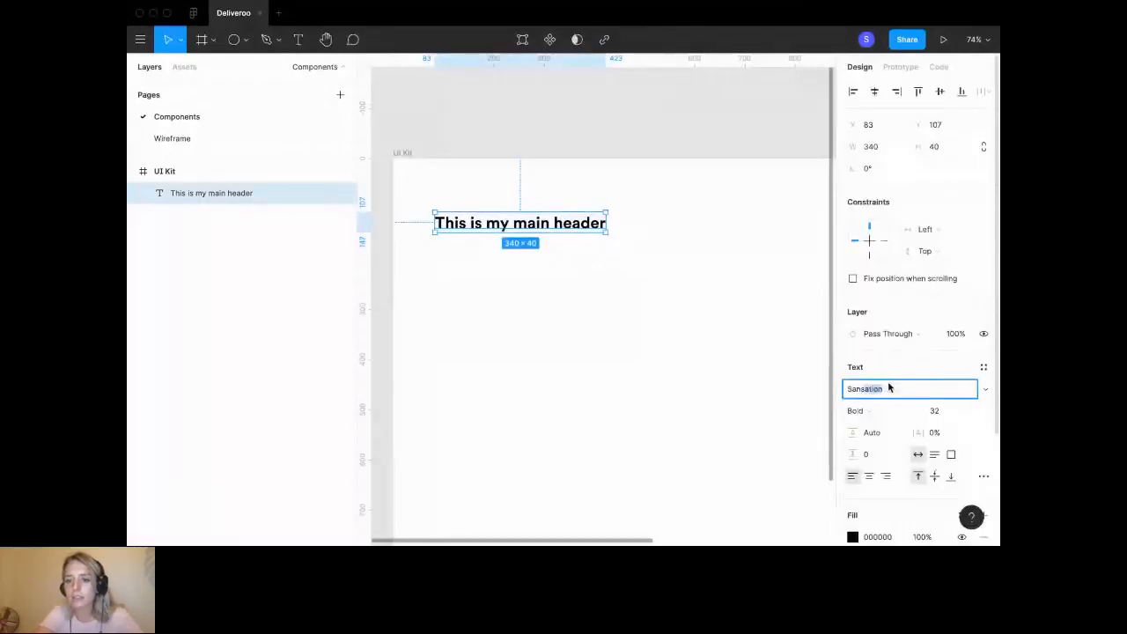
key("BackSpace")
key("BackSpace")
key("BackSpace")
key("BackSpace")
key("BackSpace")
key("BackSpace")
key("BackSpace")
key("BackSpace")
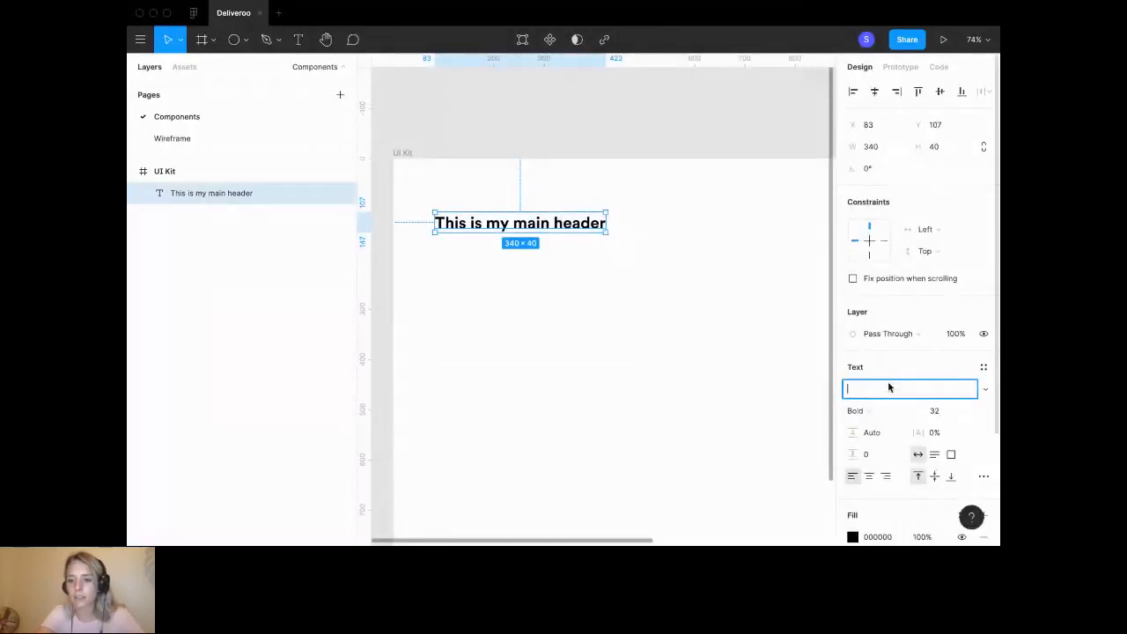
Try the Century font on the main header, then switch it to Century Gothic.
type("Century")
key("Return")
left_click(984, 389)
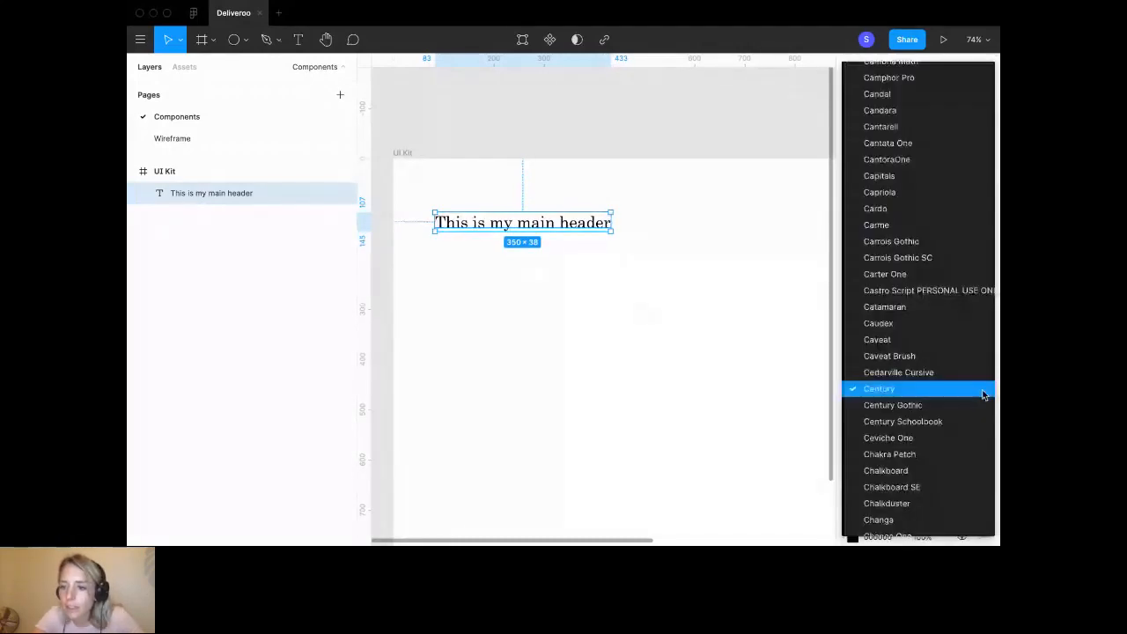
left_click(922, 404)
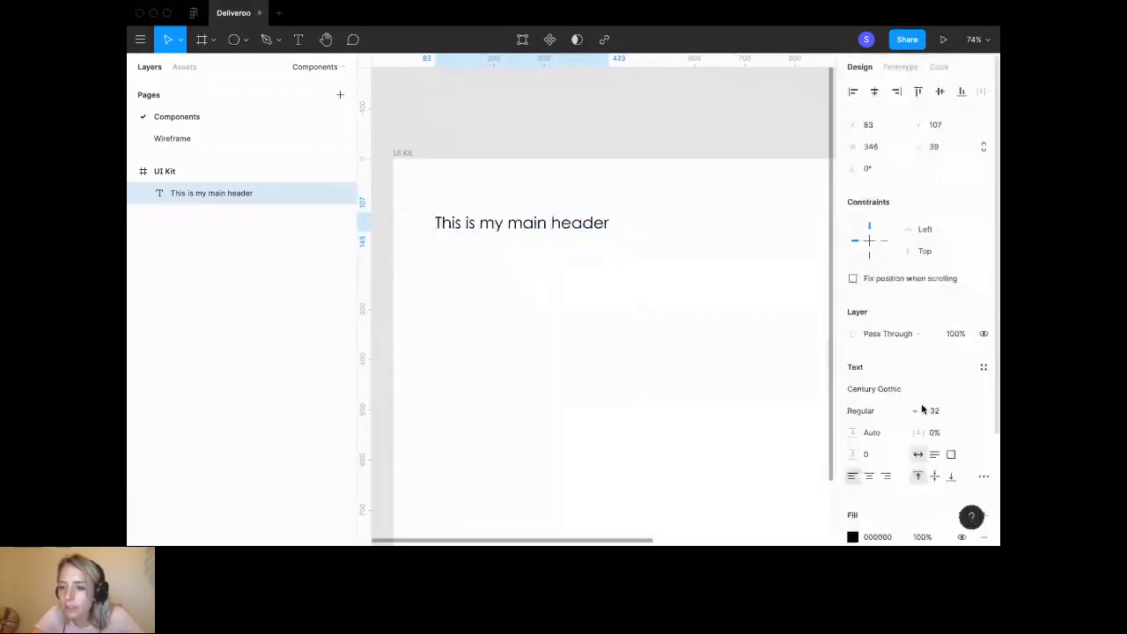
Try a font whose name starts with "Mon" on the main header text.
left_click(885, 389)
type("Monset")
key("BackSpace")
key("BackSpace")
key("BackSpace")
key("BackSpace")
key("BackSpace")
type("on")
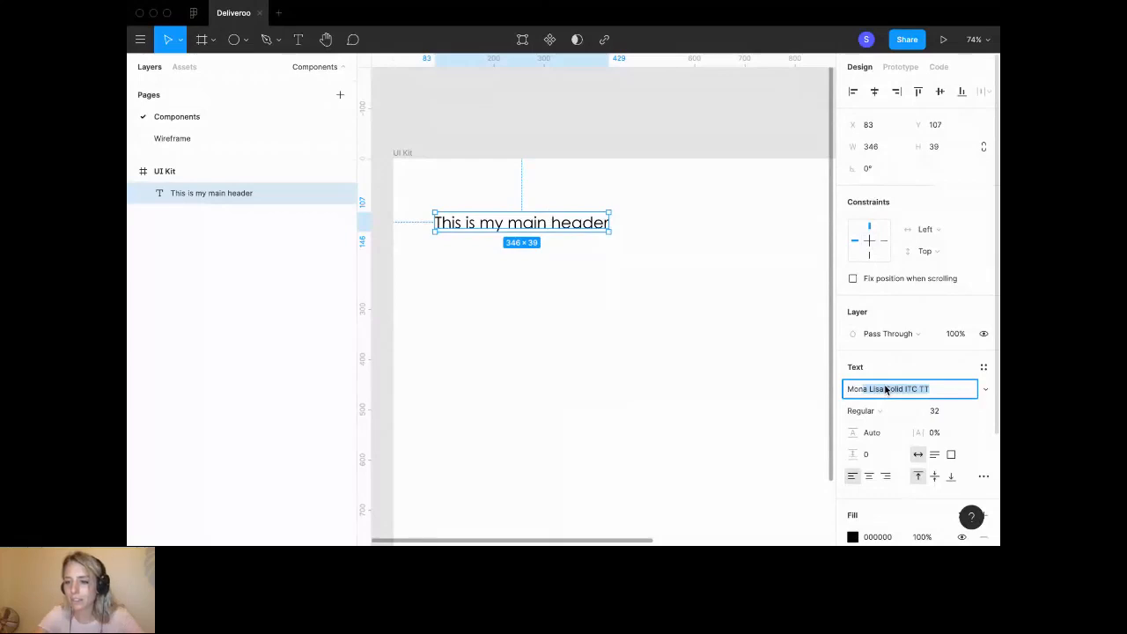
Browse the available fonts and apply Orienta to the main header text.
left_click(885, 389)
scroll(901, 330, "down", 3)
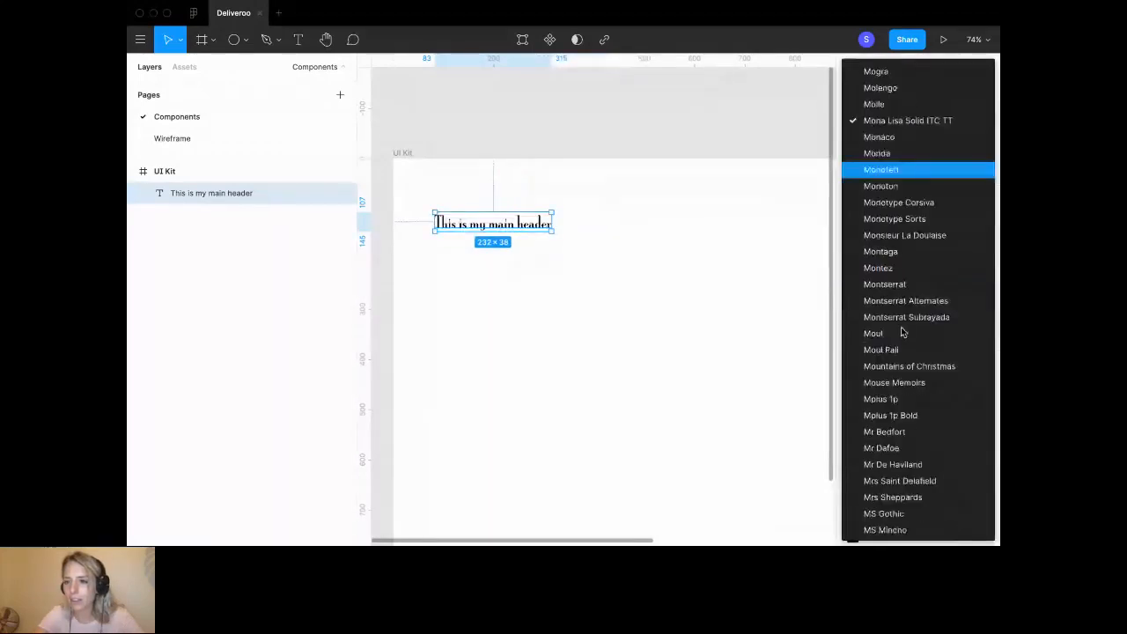
scroll(901, 332, "down", 15)
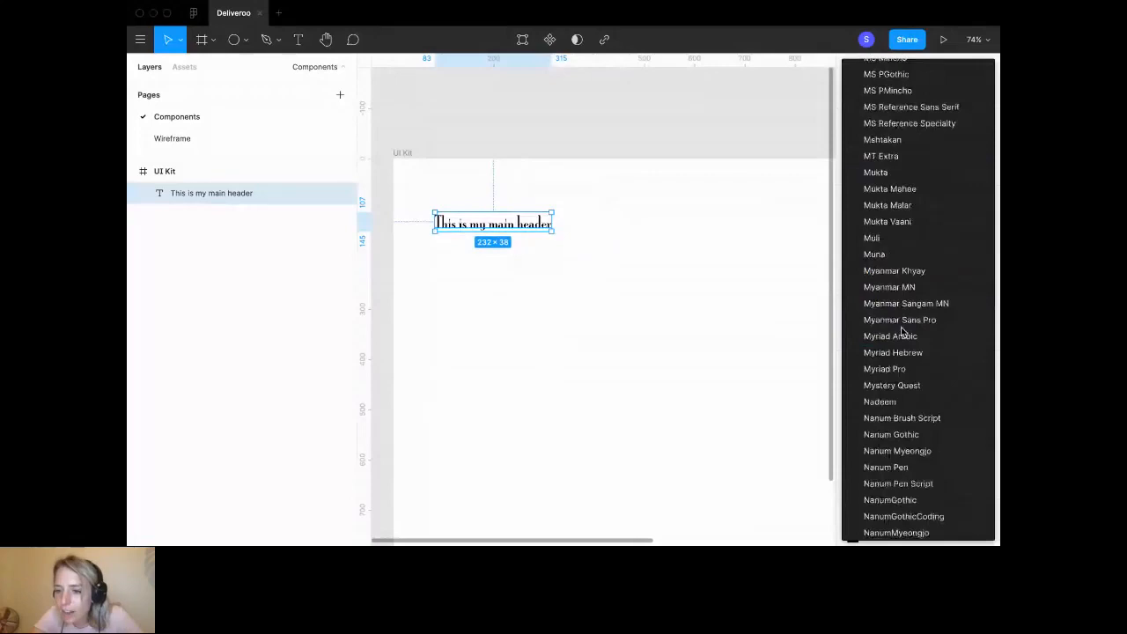
scroll(901, 332, "down", 4)
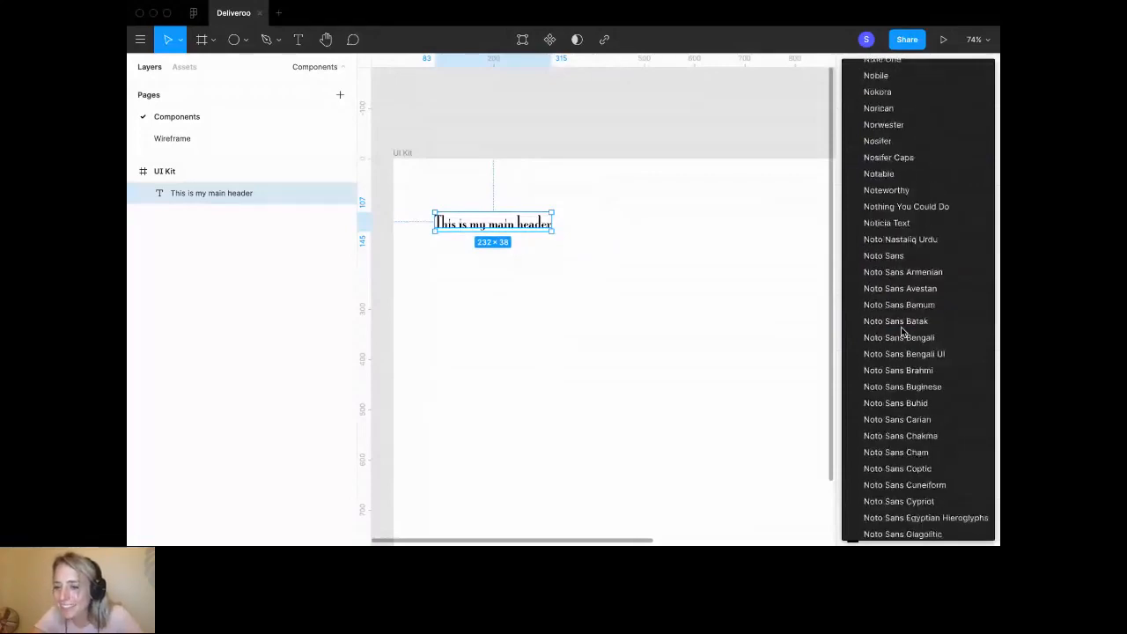
scroll(900, 332, "down", 15)
scroll(900, 332, "down", 5)
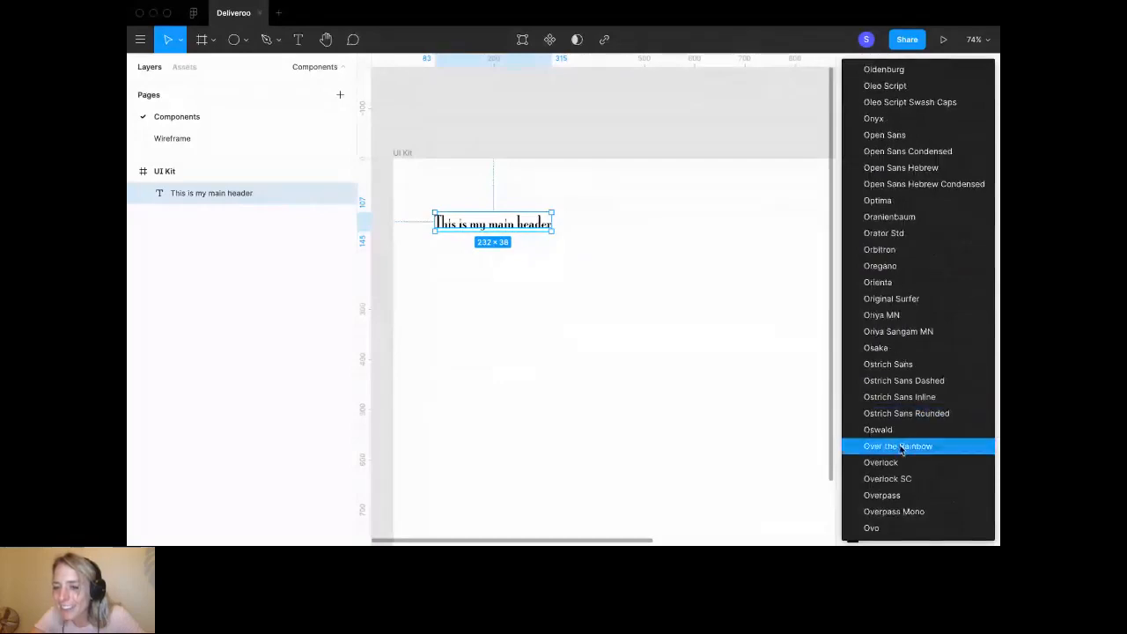
left_click(892, 281)
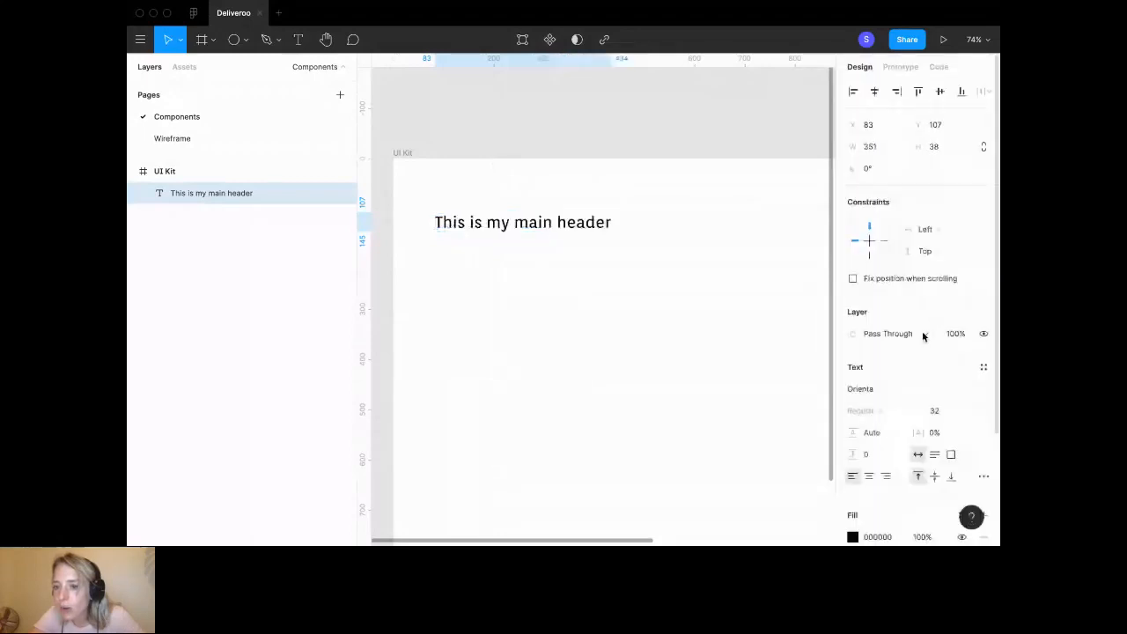
Change the main header's font family to Open Sans.
left_click(919, 388)
type("Open")
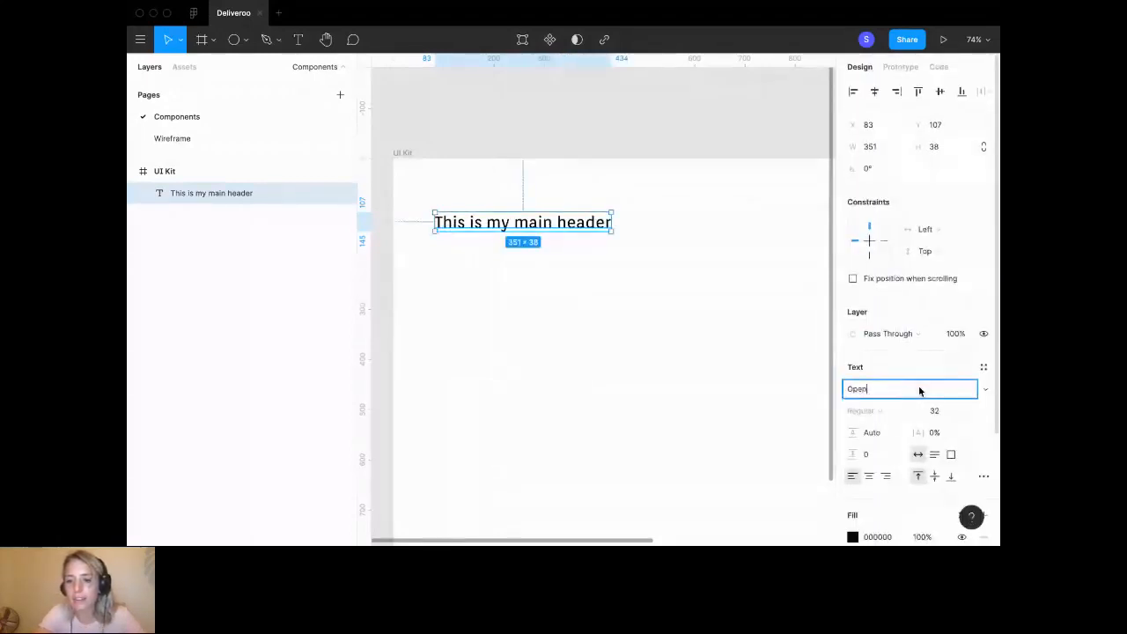
type(" Source")
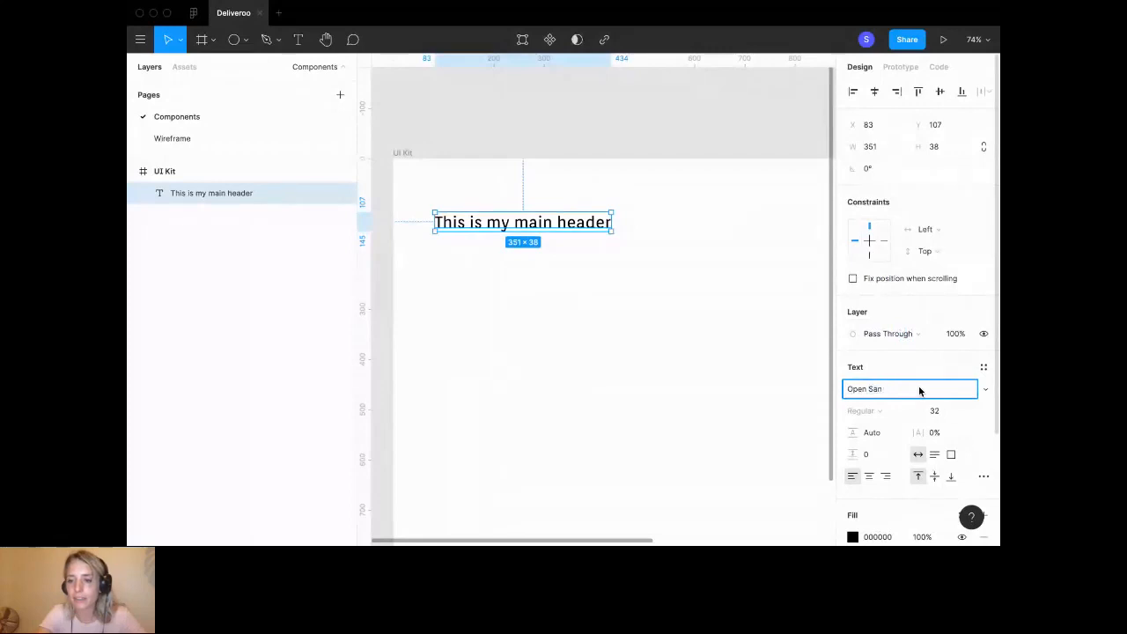
key("BackSpace")
key("BackSpace")
key("BackSpace")
key("BackSpace")
key("BackSpace")
type("ans")
key("Return")
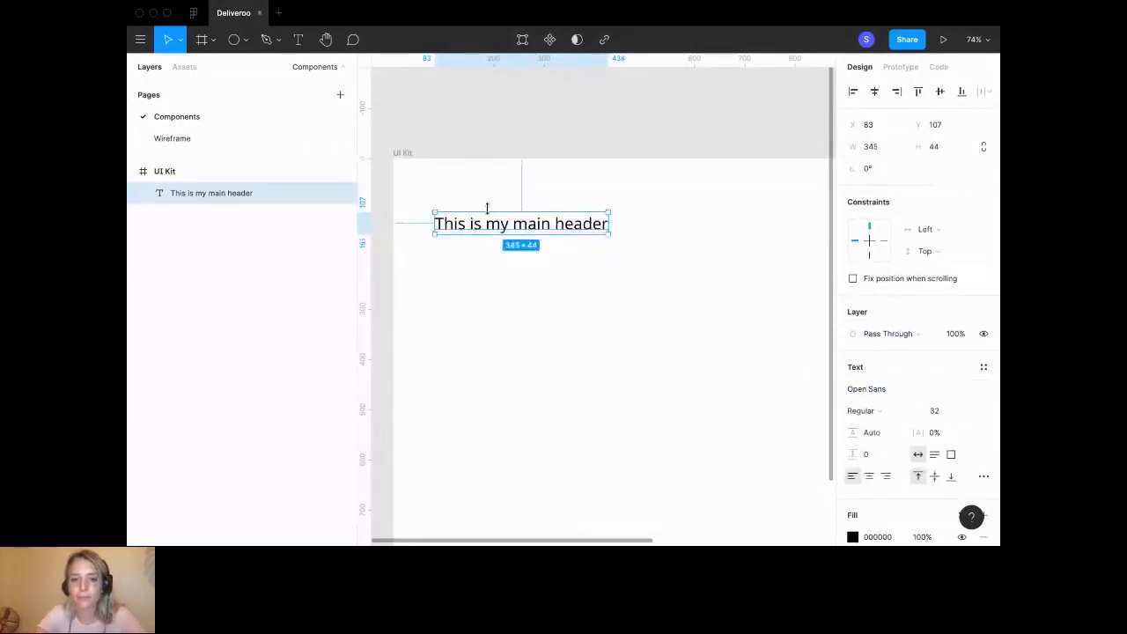
Set the whole main header text to the Extrabold weight and deselect it.
double_click(526, 223)
left_click(876, 406)
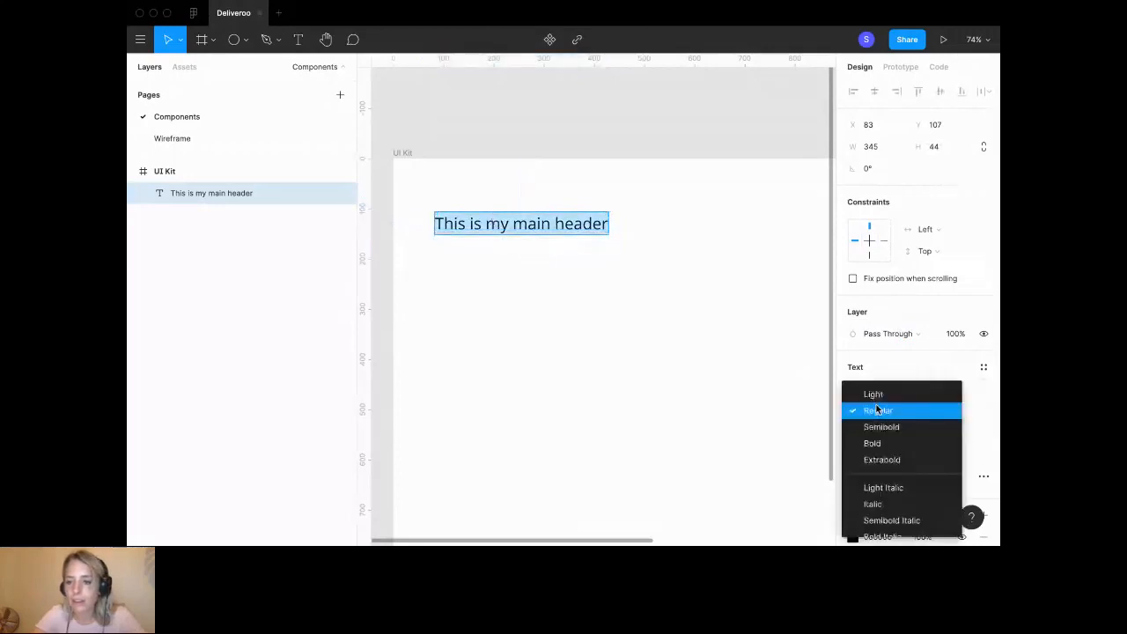
left_click(883, 460)
key("Escape")
key("Escape")
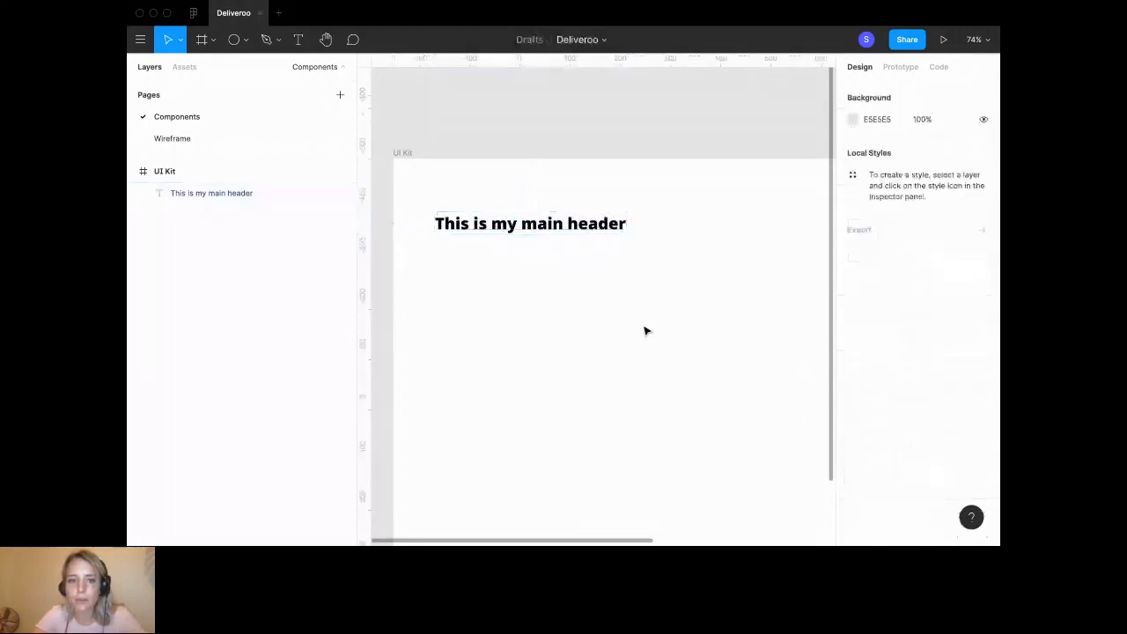
Rename the main header's text layer to "text/h1".
left_click(236, 194)
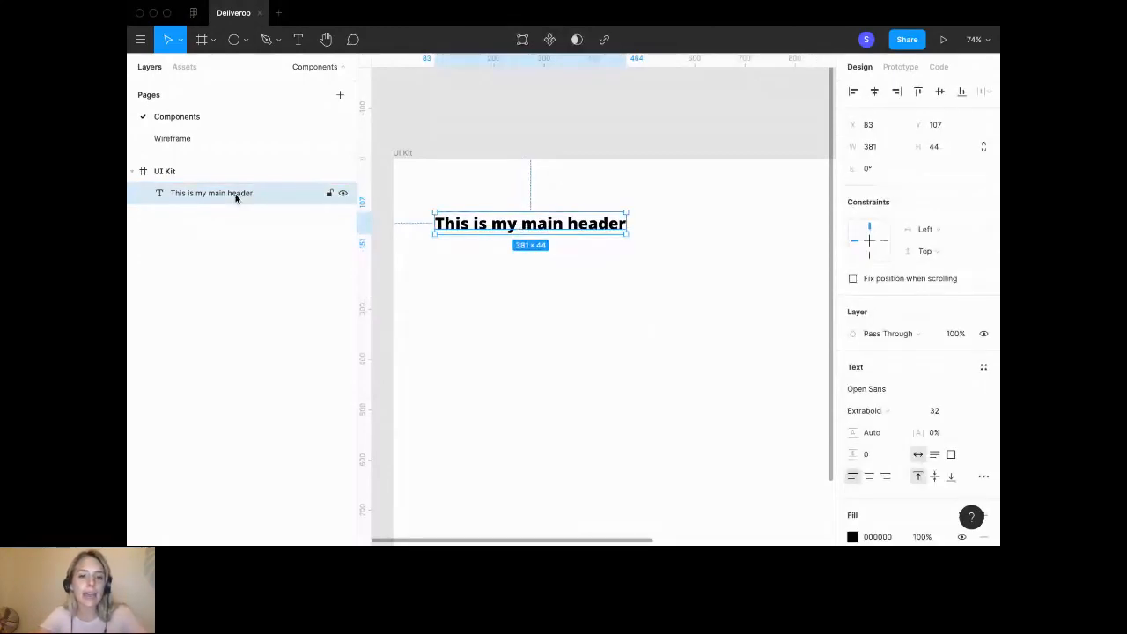
double_click(235, 194)
type("txt")
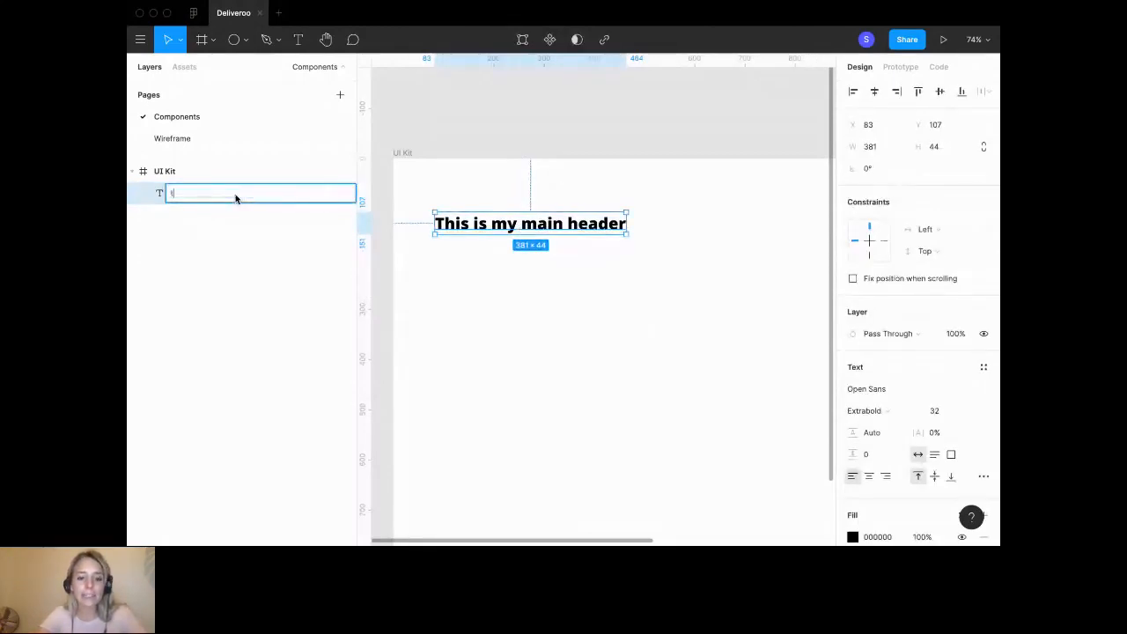
key("BackSpace")
key("BackSpace")
key("BackSpace")
type("text/h1")
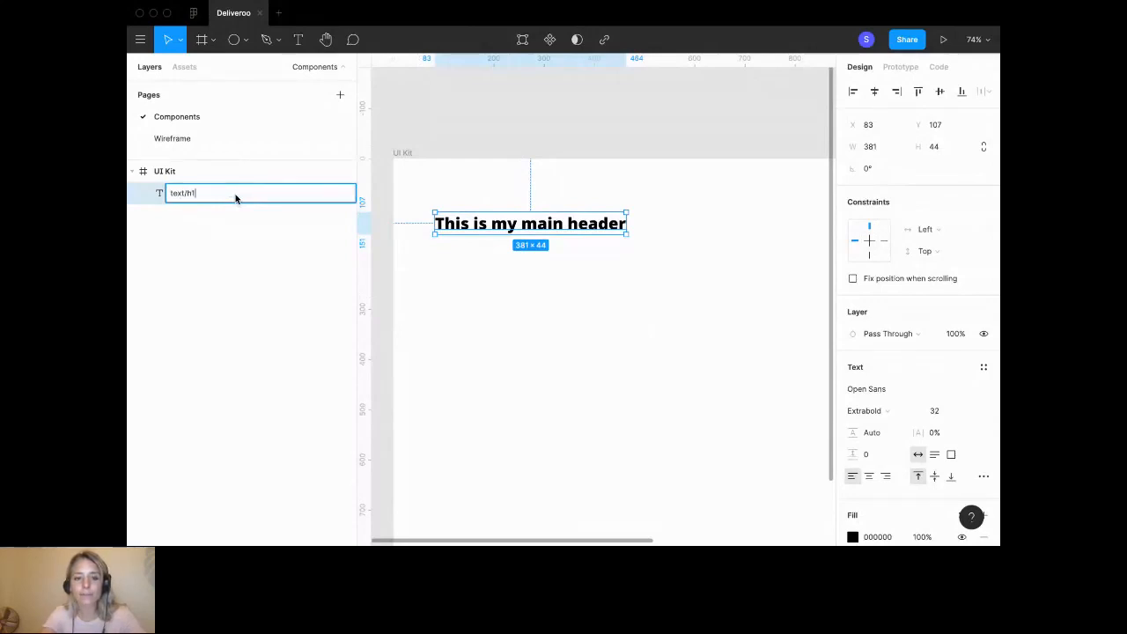
key("Return")
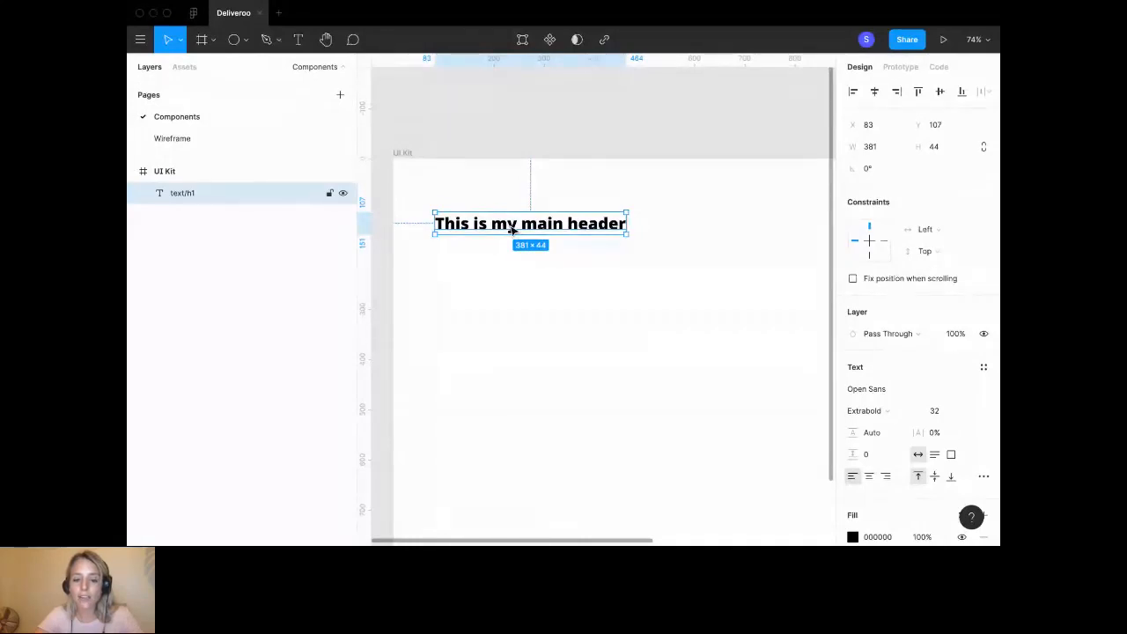
Duplicate the main header text directly below the original, left-aligned with it at Y 172.
left_click_drag(512, 229, 510, 262)
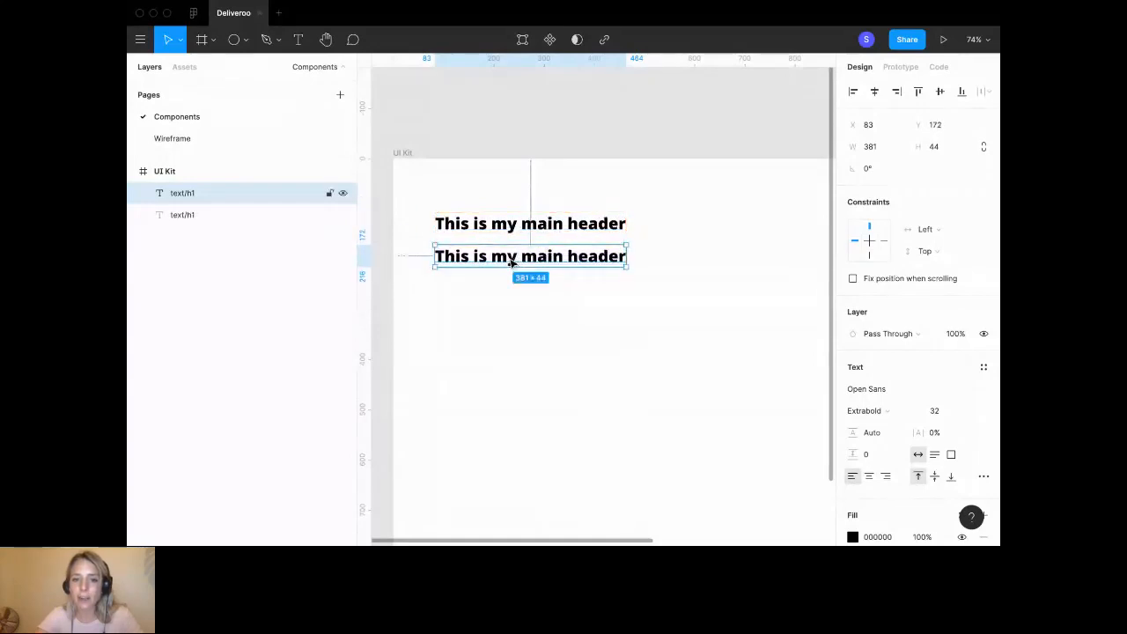
Change the wording of the duplicated header to "This is my sub header".
double_click(511, 260)
left_click(510, 258)
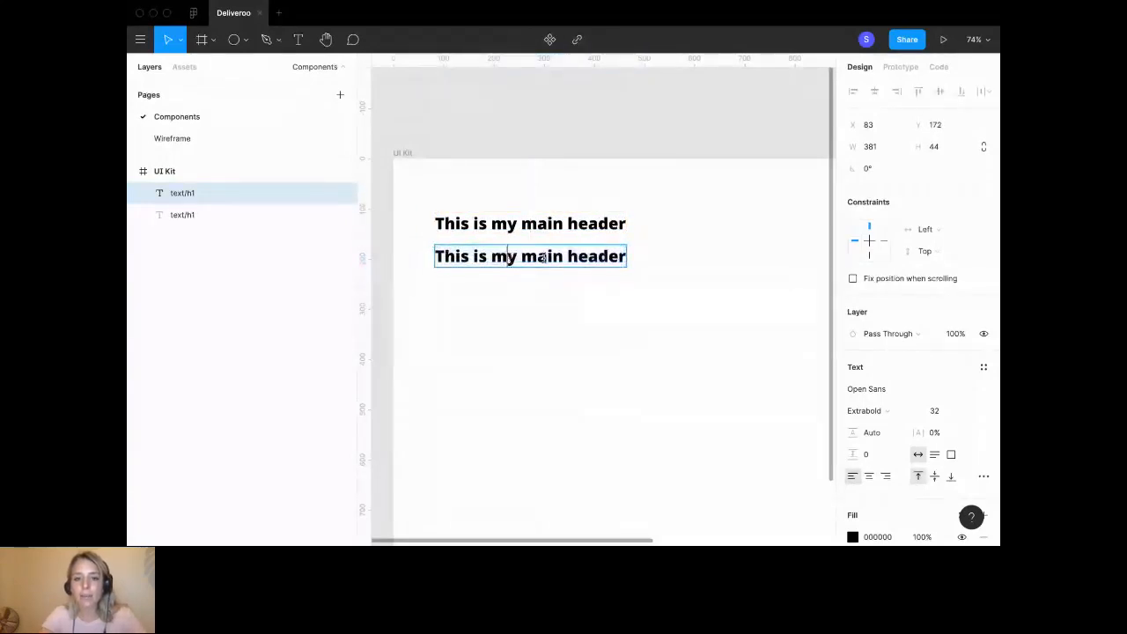
key("Right")
type("sub")
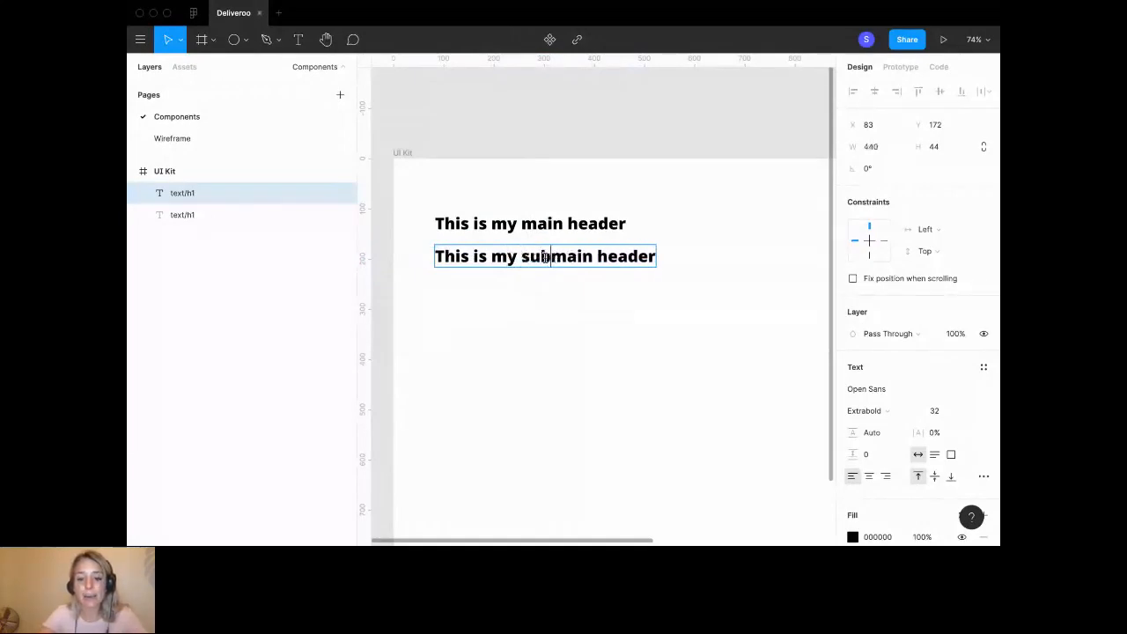
key("alt+shift+Right")
key("BackSpace")
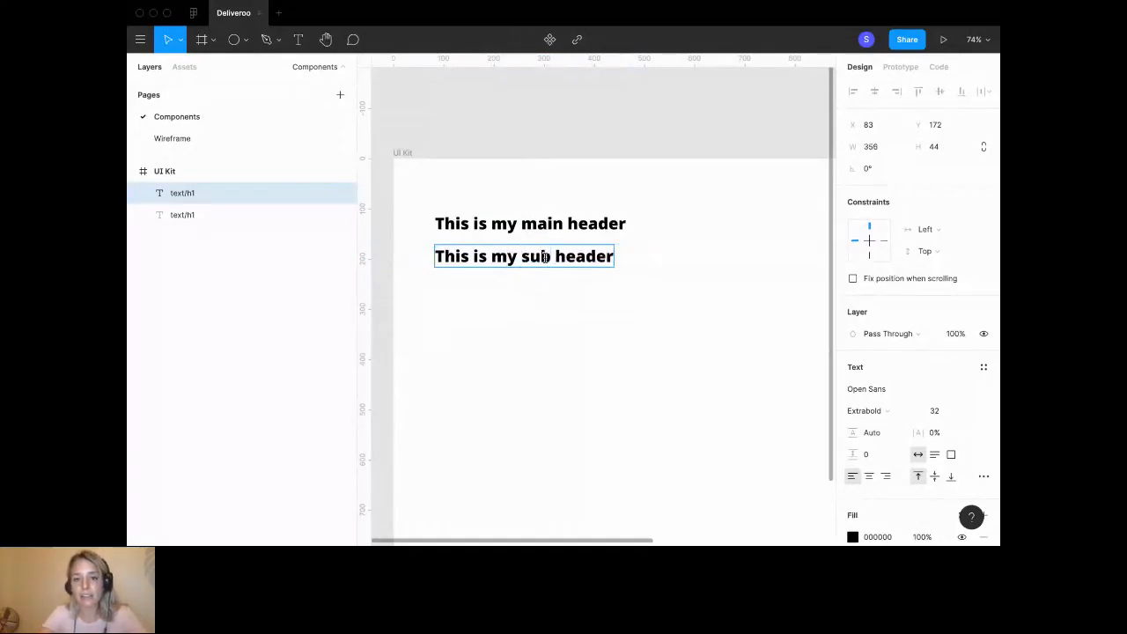
key("Escape")
Move the sub header up to Y 165 and set all of its text to the Semibold weight.
left_click_drag(525, 262, 525, 257)
double_click(525, 257)
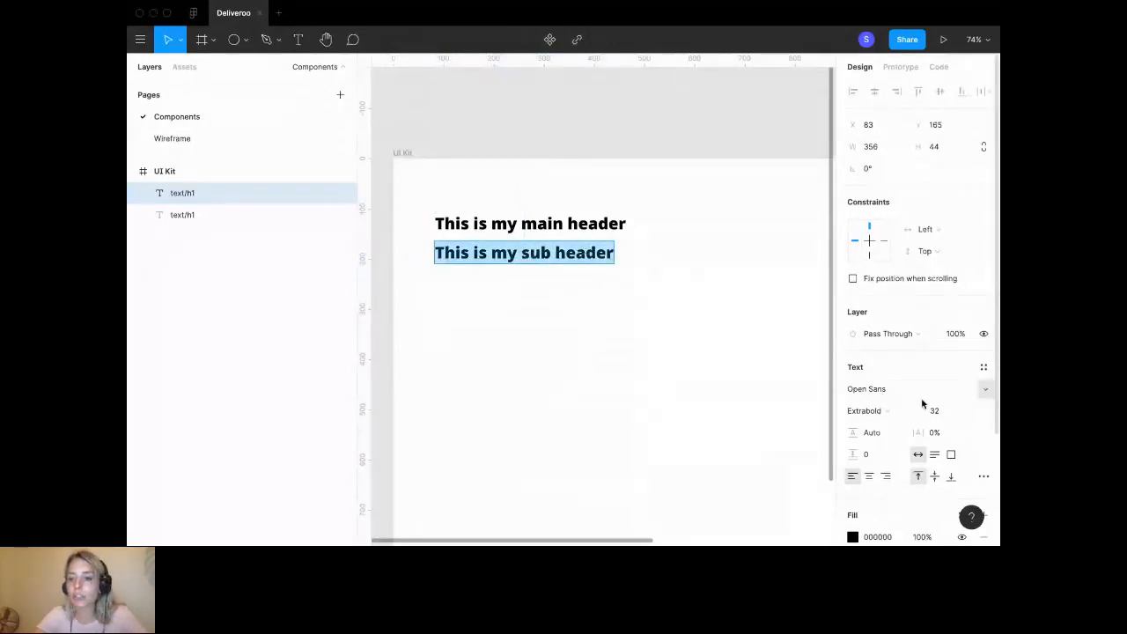
left_click(895, 410)
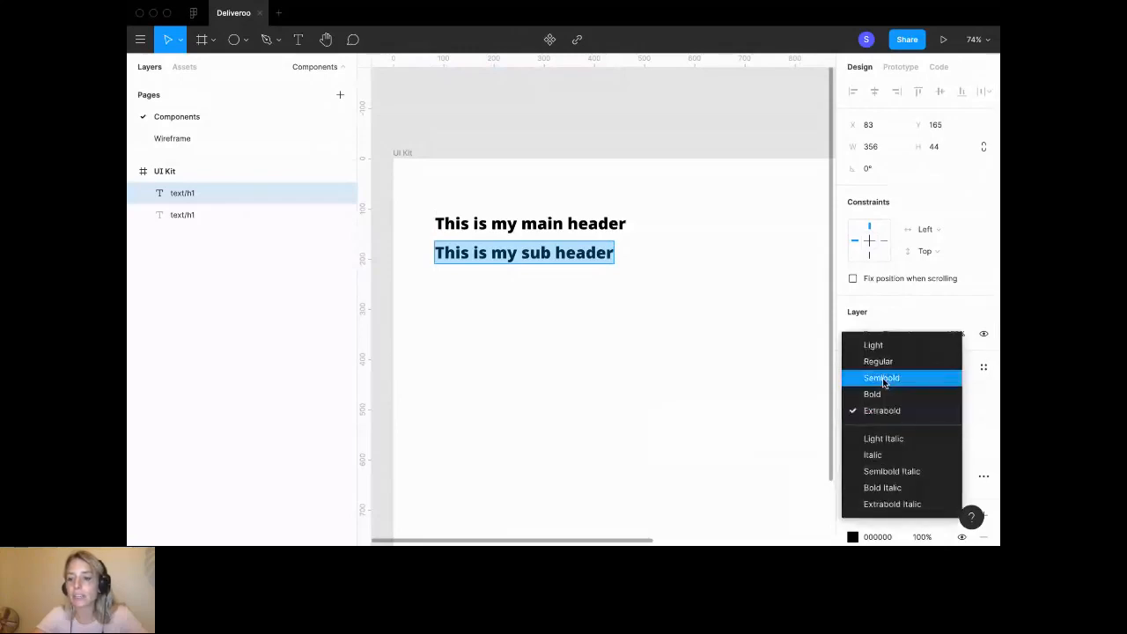
left_click(883, 379)
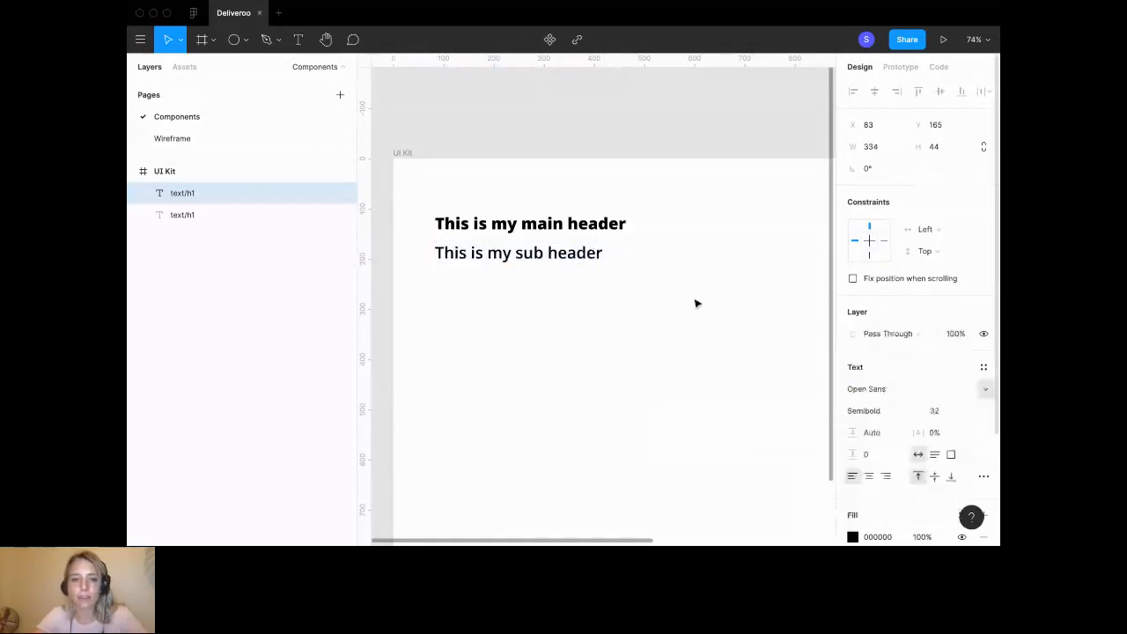
Rename the sub header's layer to "text/h2" and place it below "text/h1" in the layer order.
double_click(200, 193)
left_click(200, 195)
key("BackSpace")
key("Return")
left_click_drag(199, 195, 199, 226)
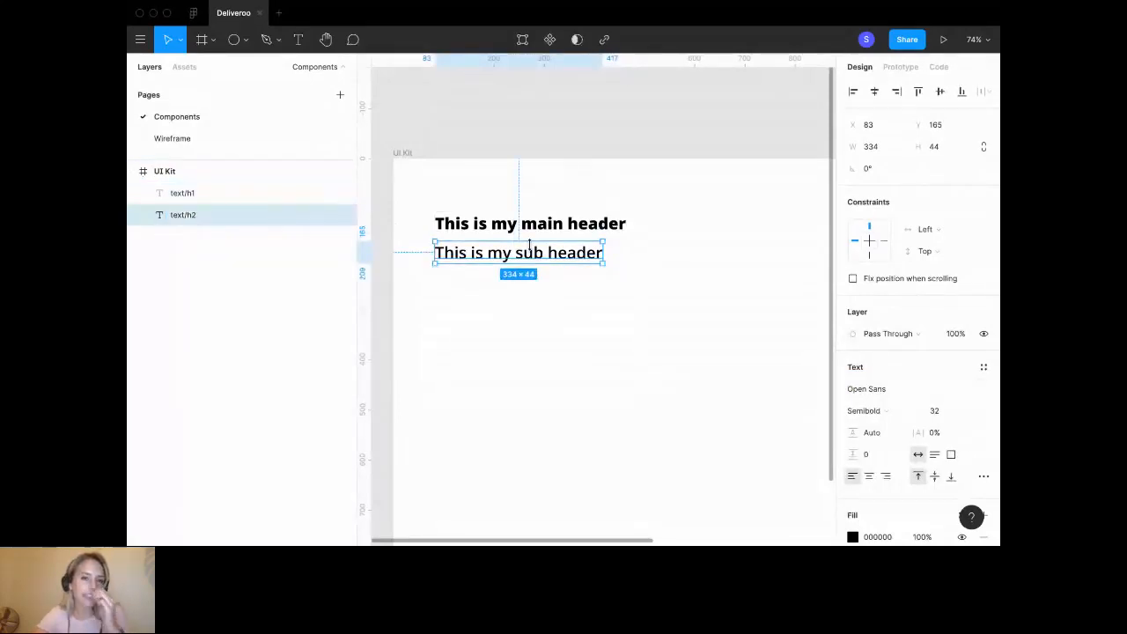
Move the sub header up to Y 151, directly beneath the main header, and deselect it.
left_click(241, 197)
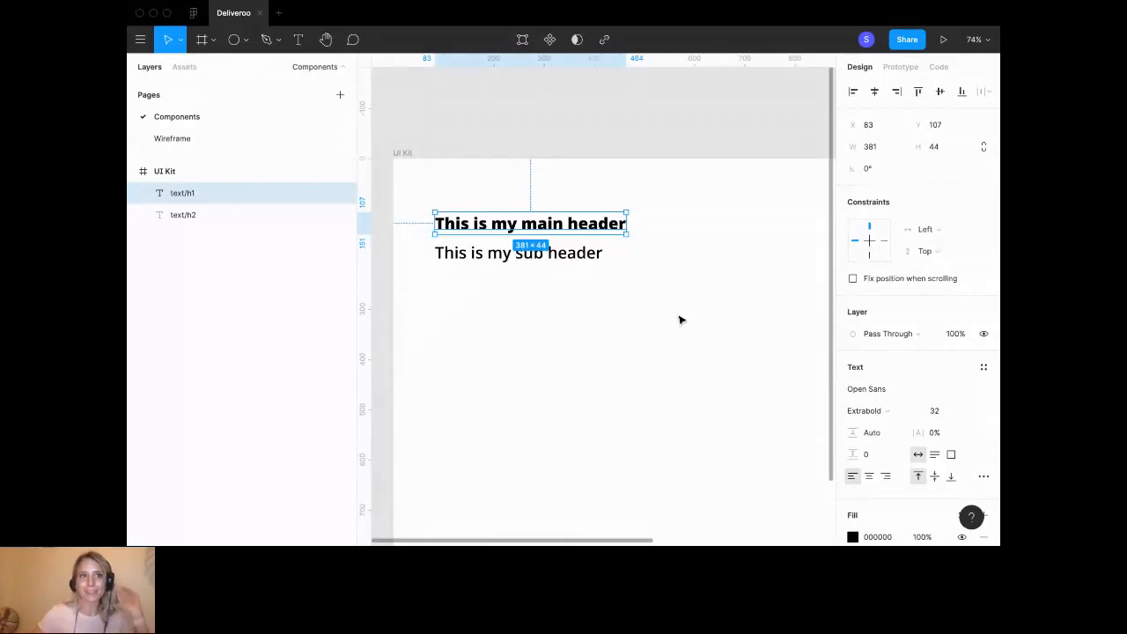
left_click(623, 304)
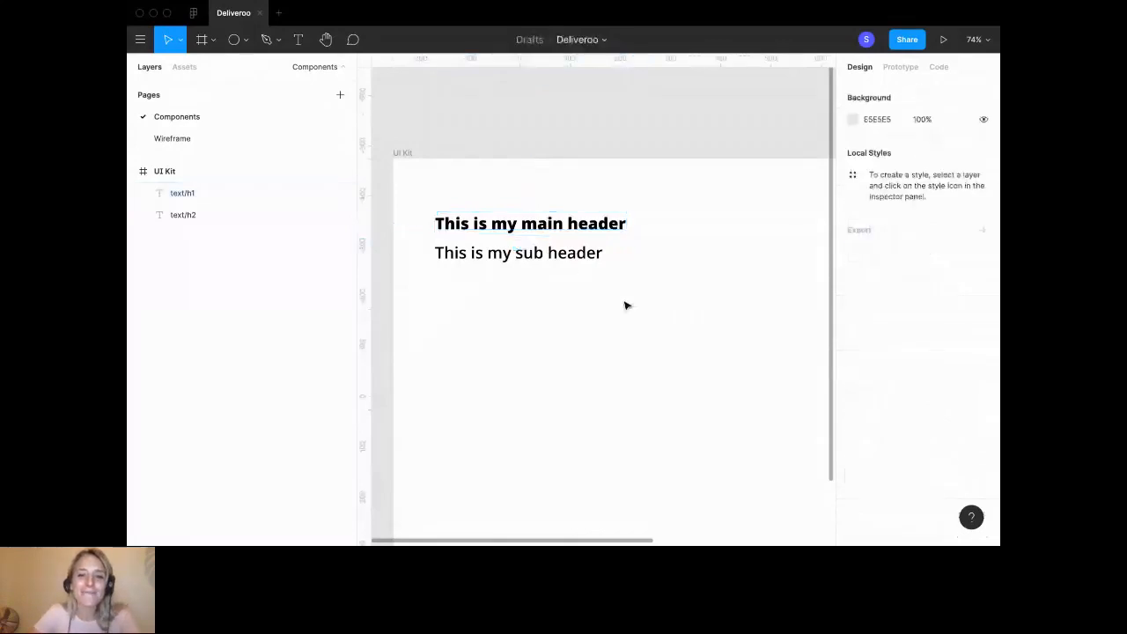
left_click_drag(559, 256, 558, 251)
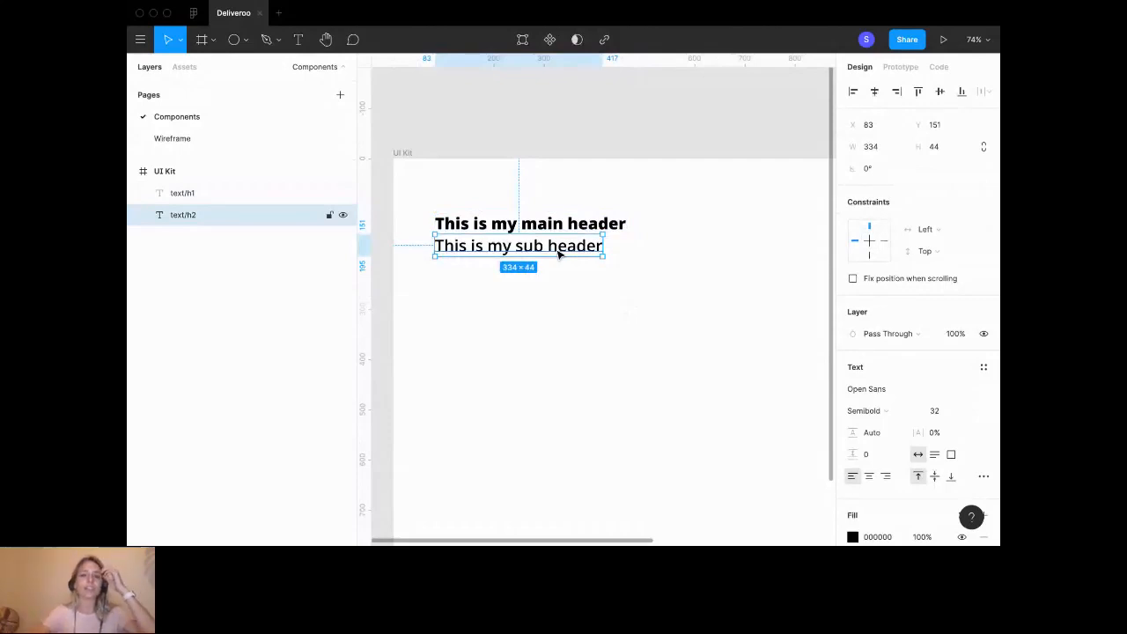
left_click(552, 307)
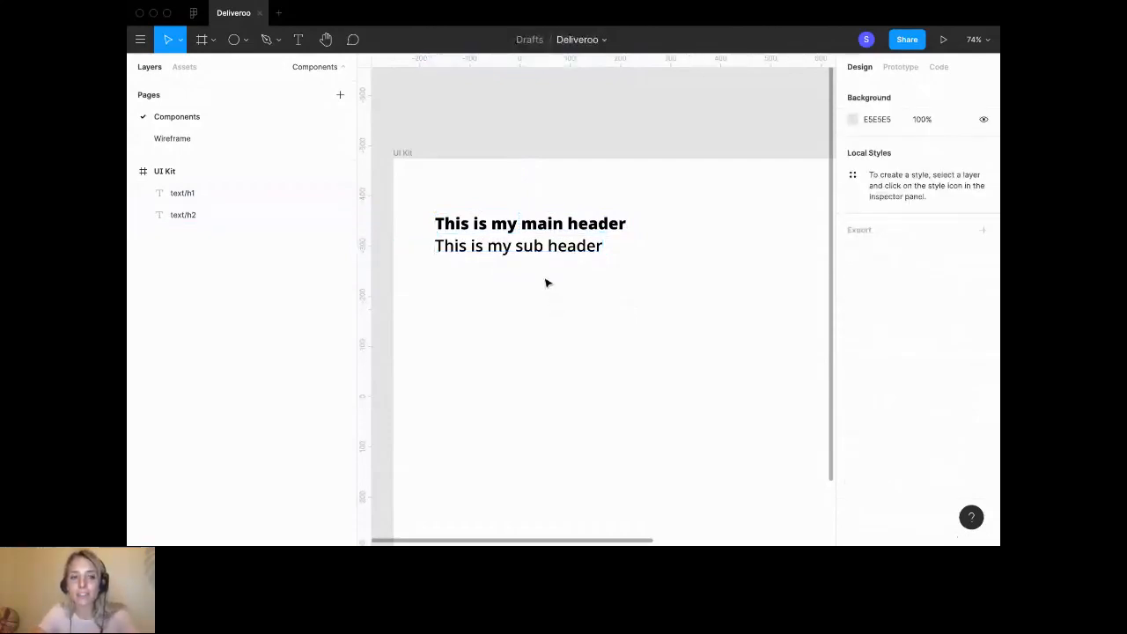
Turn the main header text into a component.
left_click(545, 227)
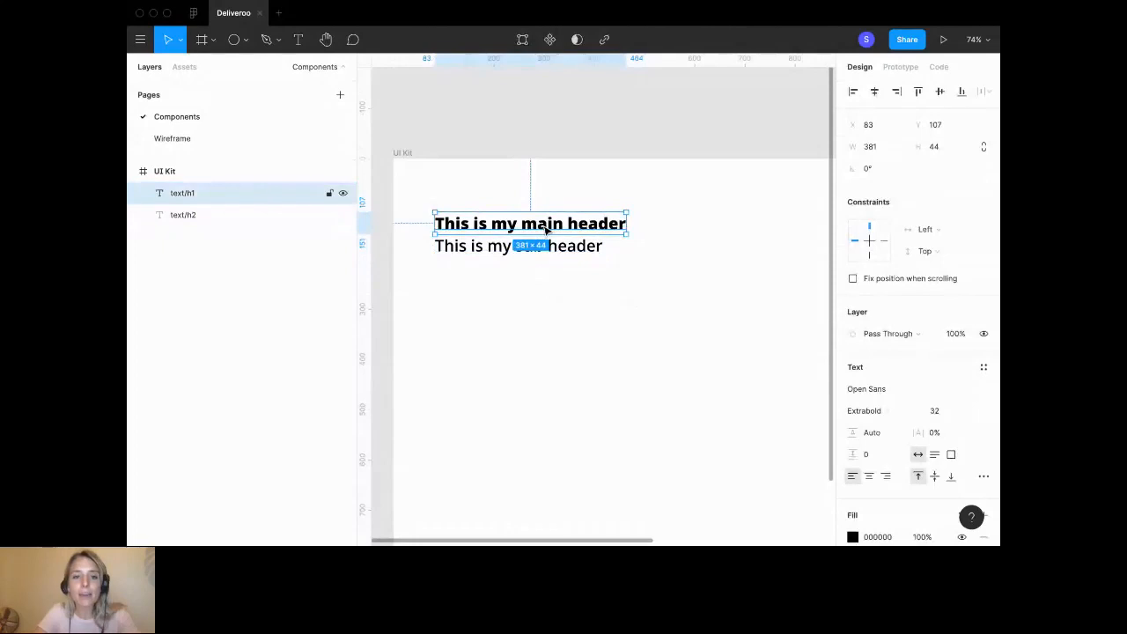
right_click(545, 227)
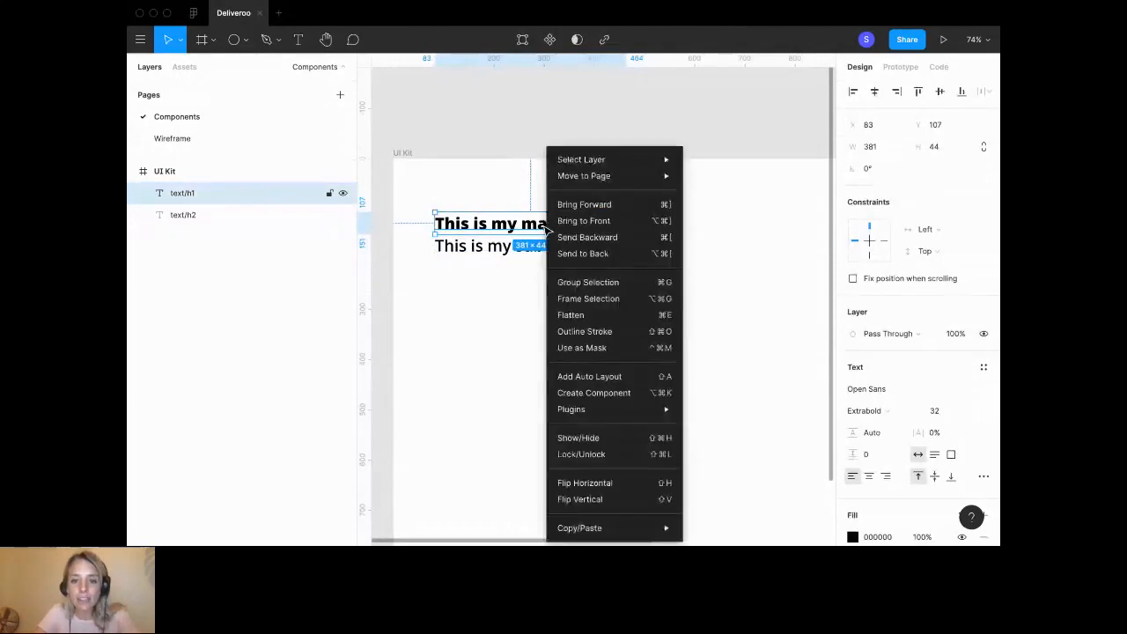
left_click(650, 396)
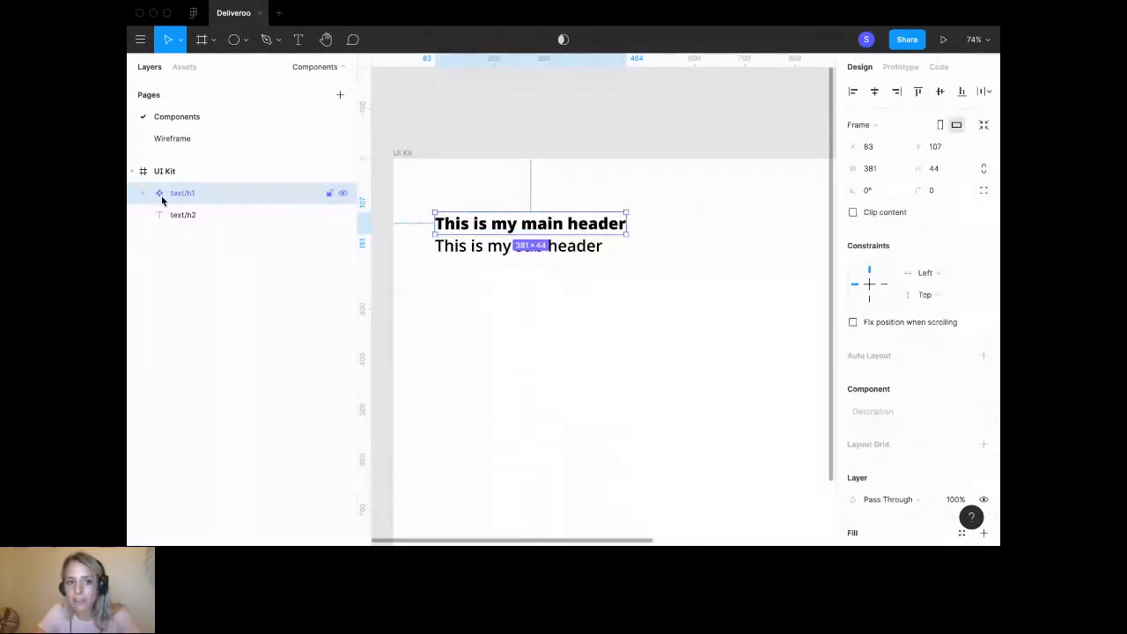
Examine the main header component in the "UI Kit / text" group of local components, then return to the layer list.
left_click(186, 68)
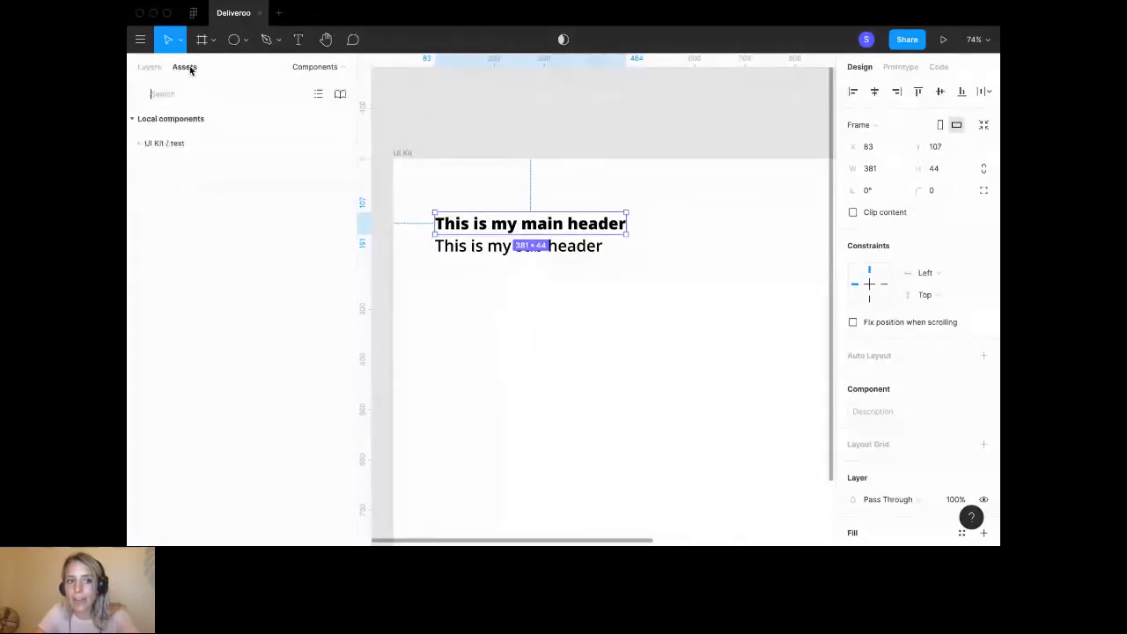
left_click(139, 143)
mouse_move(186, 172)
left_mouse_down()
mouse_move(209, 179)
mouse_move(177, 178)
left_mouse_up()
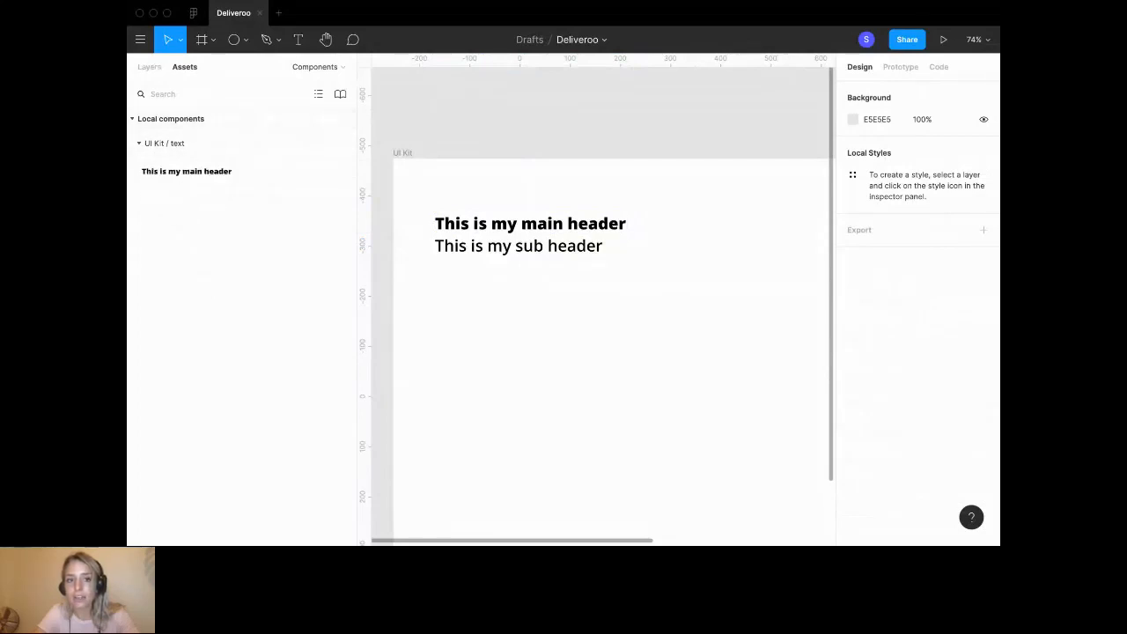
left_click(158, 66)
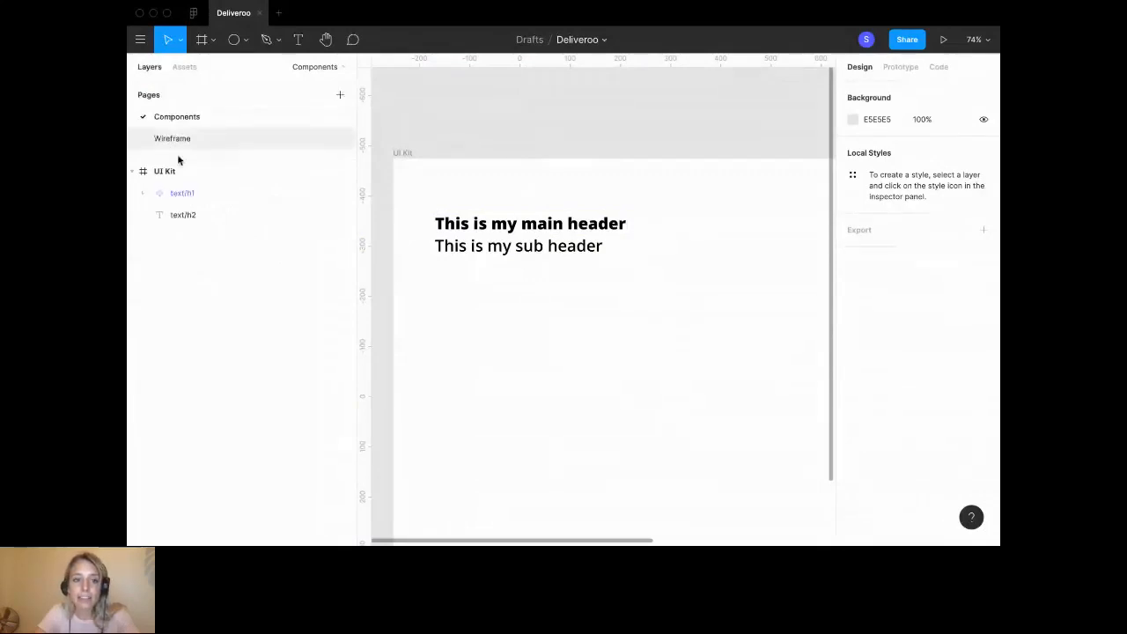
Turn the sub header text "text/h2" into a component.
left_click(207, 217)
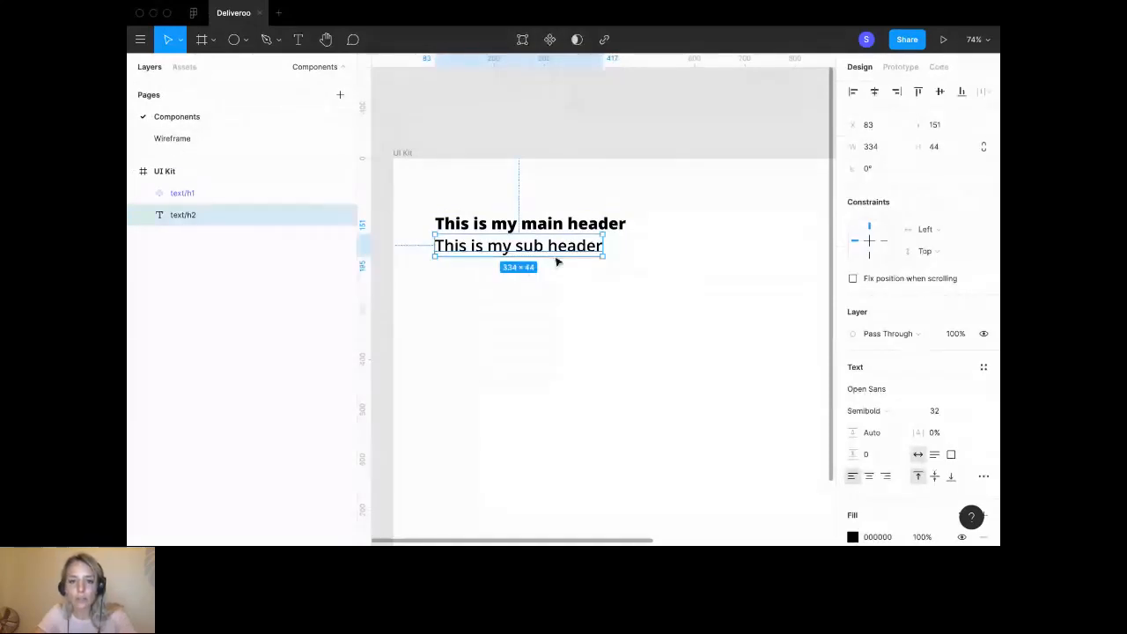
right_click(554, 253)
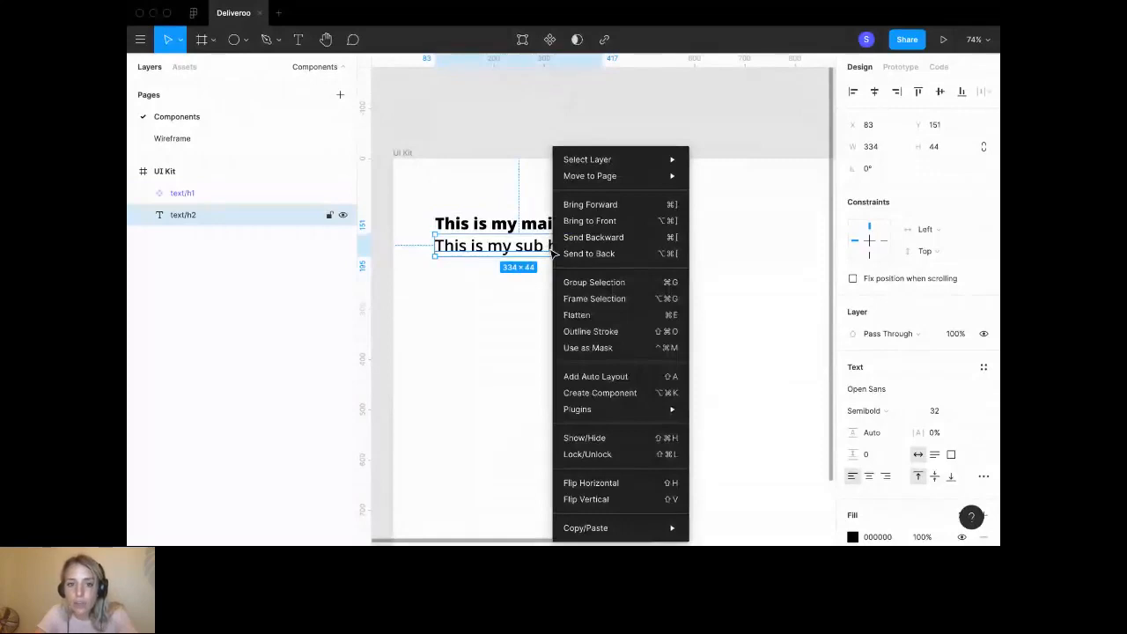
key("Escape")
left_click(539, 242)
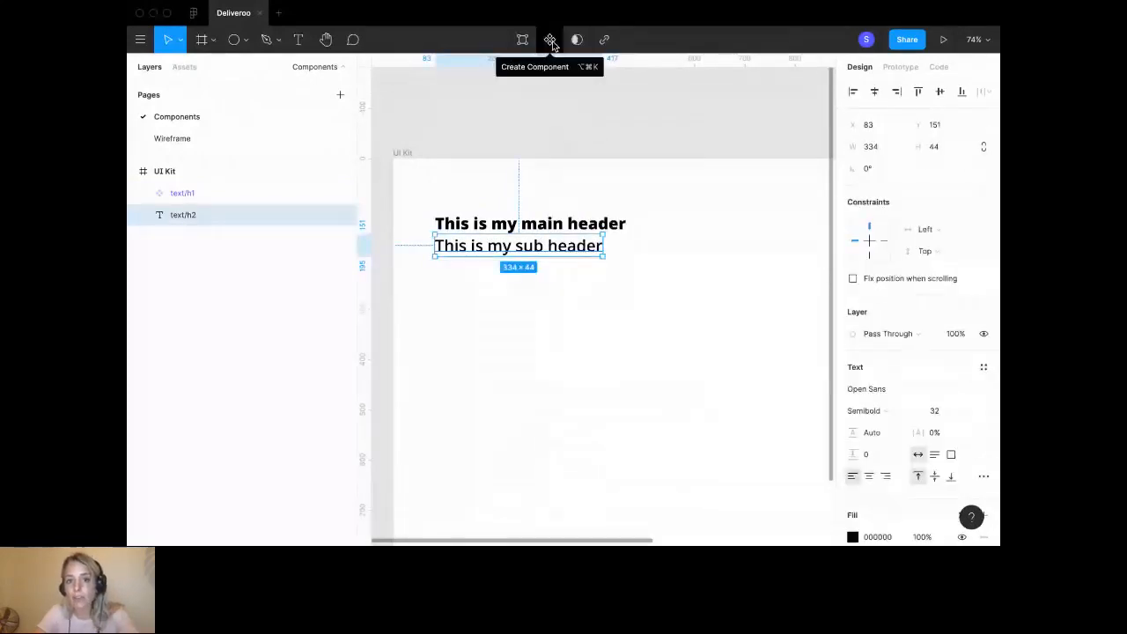
left_click(550, 41)
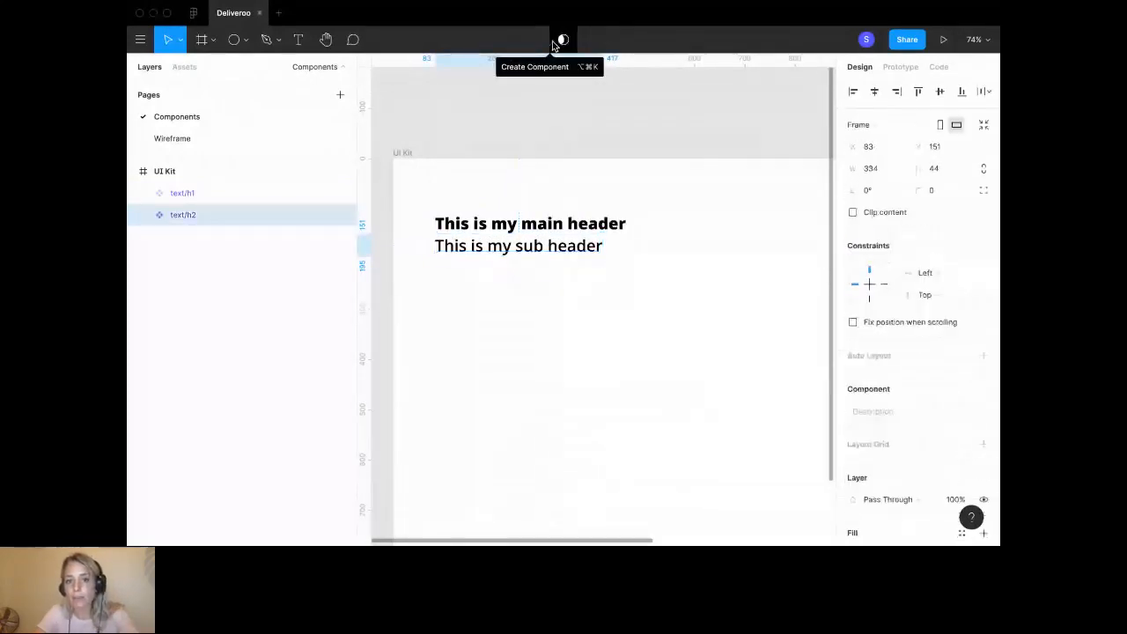
Check the local components for the sub header, return to the layer list and clear the selection.
left_click(187, 69)
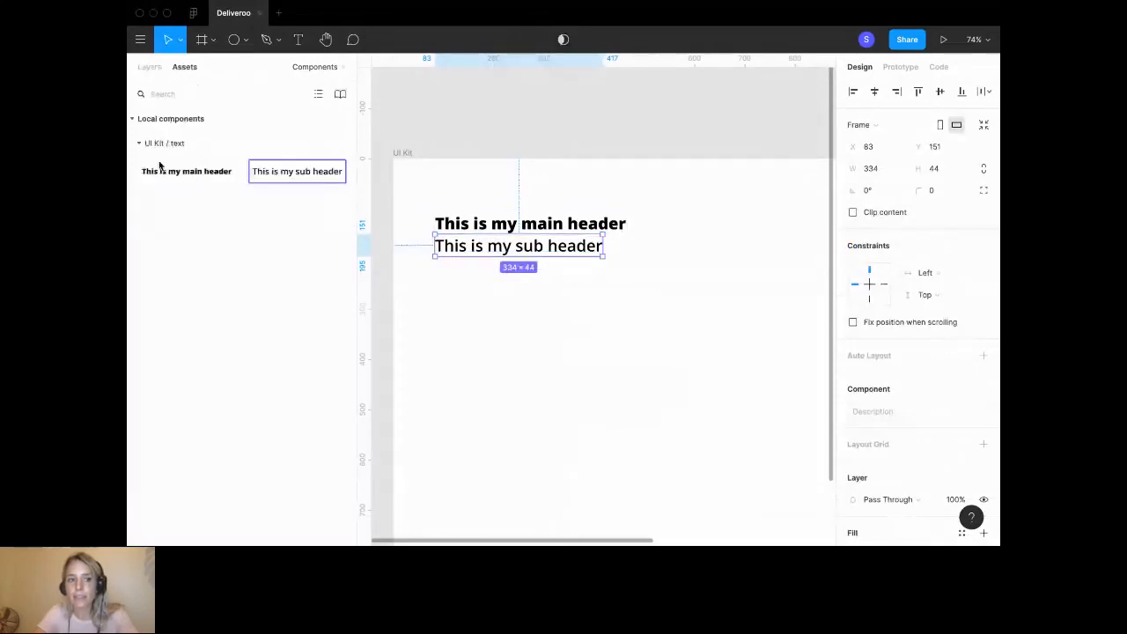
left_click(152, 69)
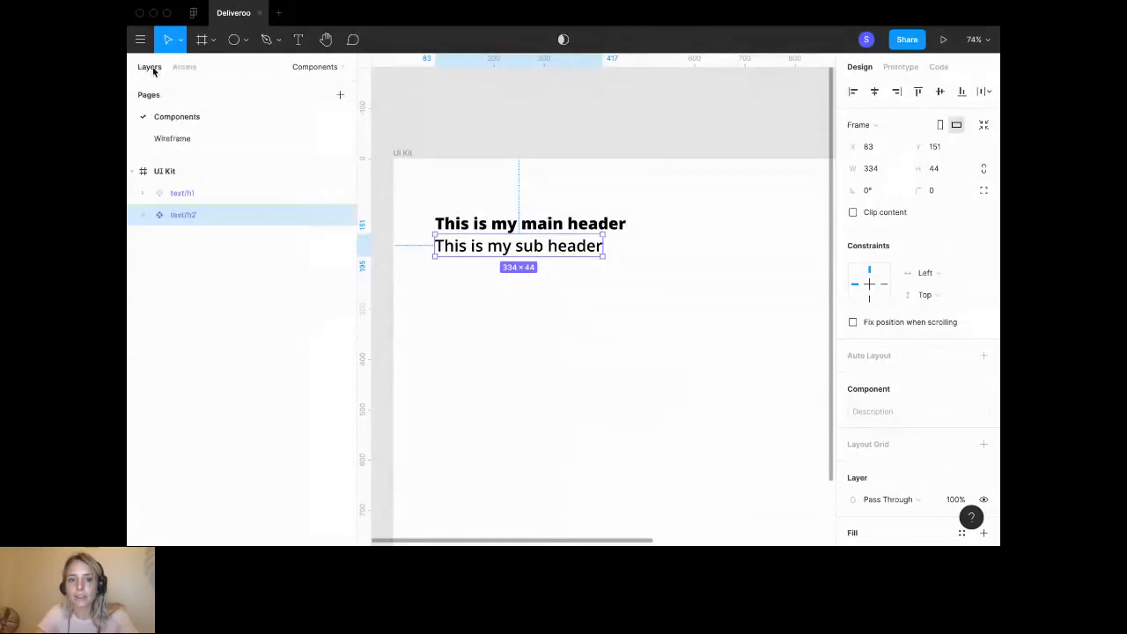
left_click(551, 426)
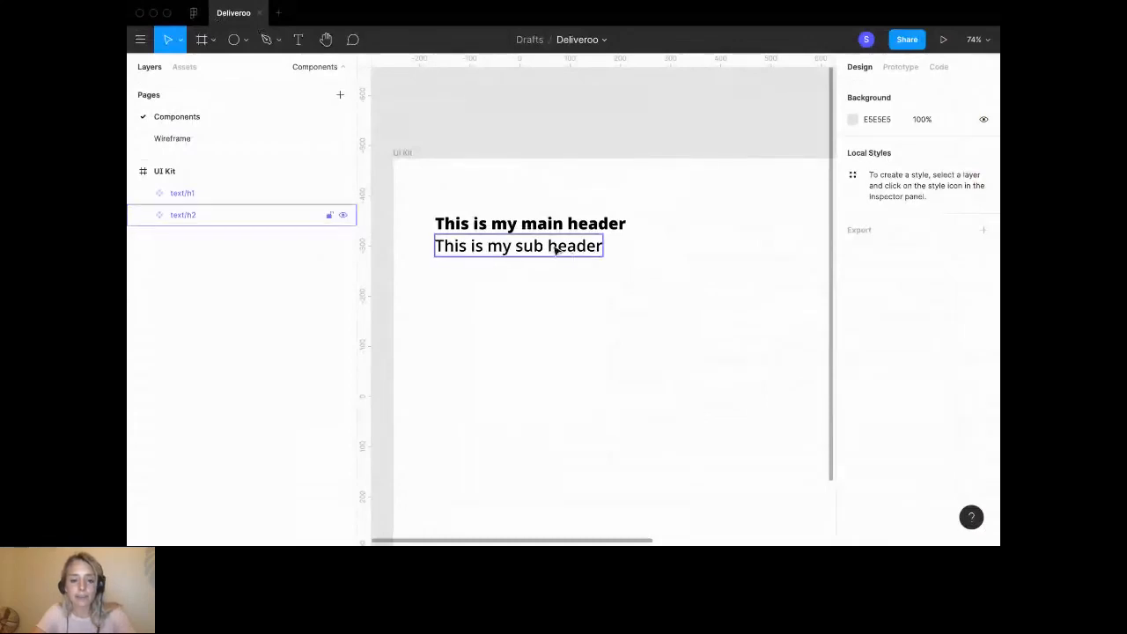
mouse_move(622, 7)
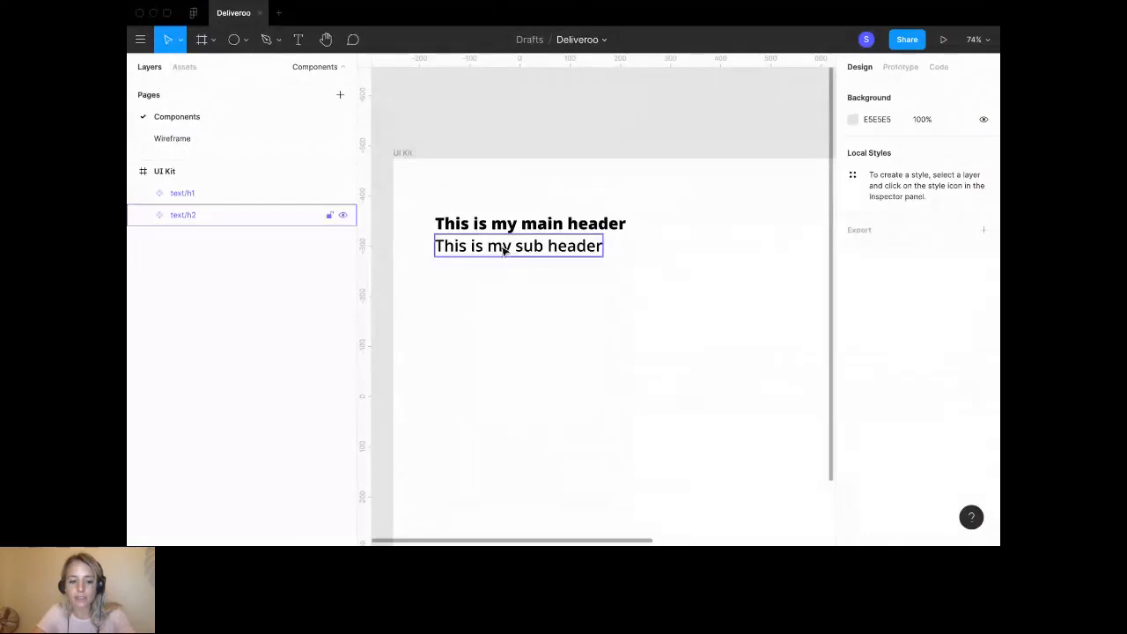
left_click_drag(503, 250, 506, 284)
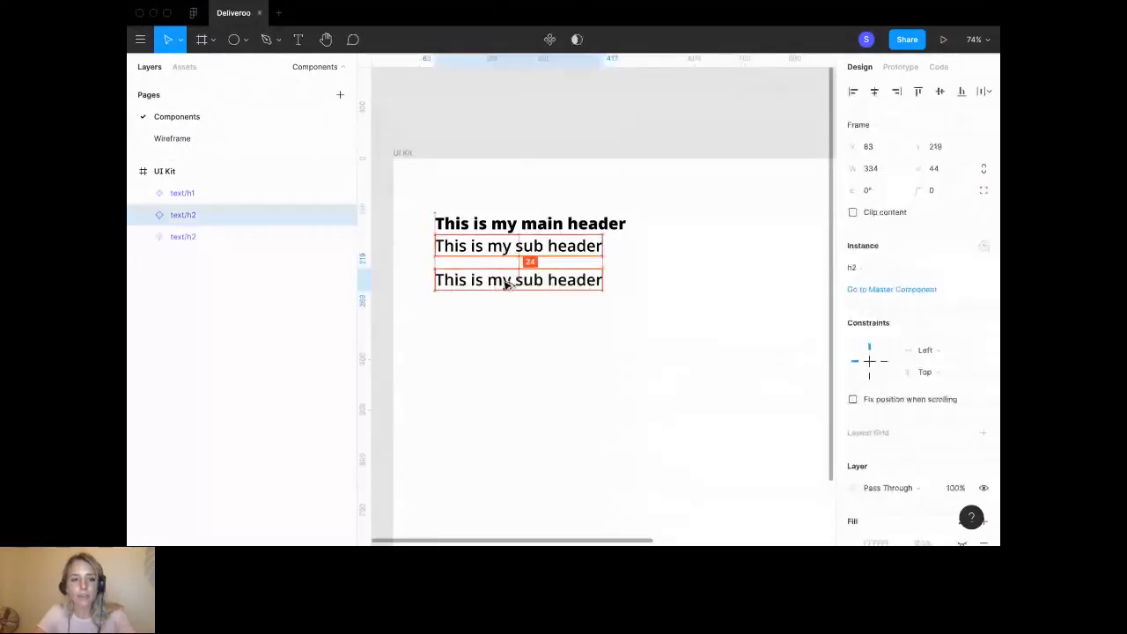
key("Delete")
Add a text layer at X 139, Y 235 below the sub header, filled with repeated copies of "paragraph text goes here.".
key("t")
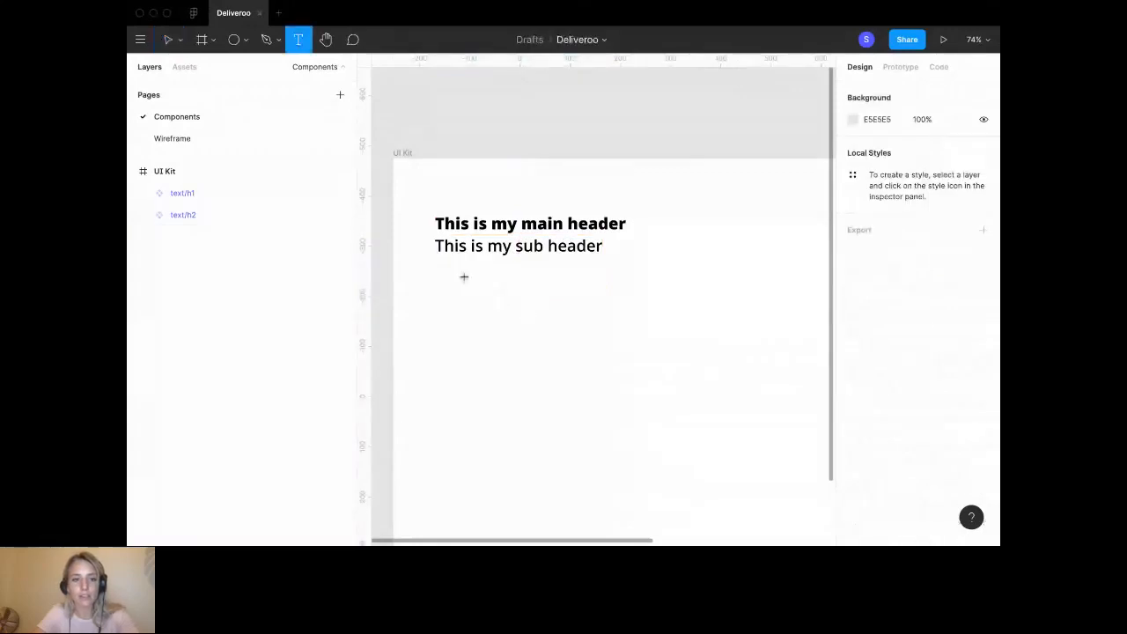
left_click(464, 276)
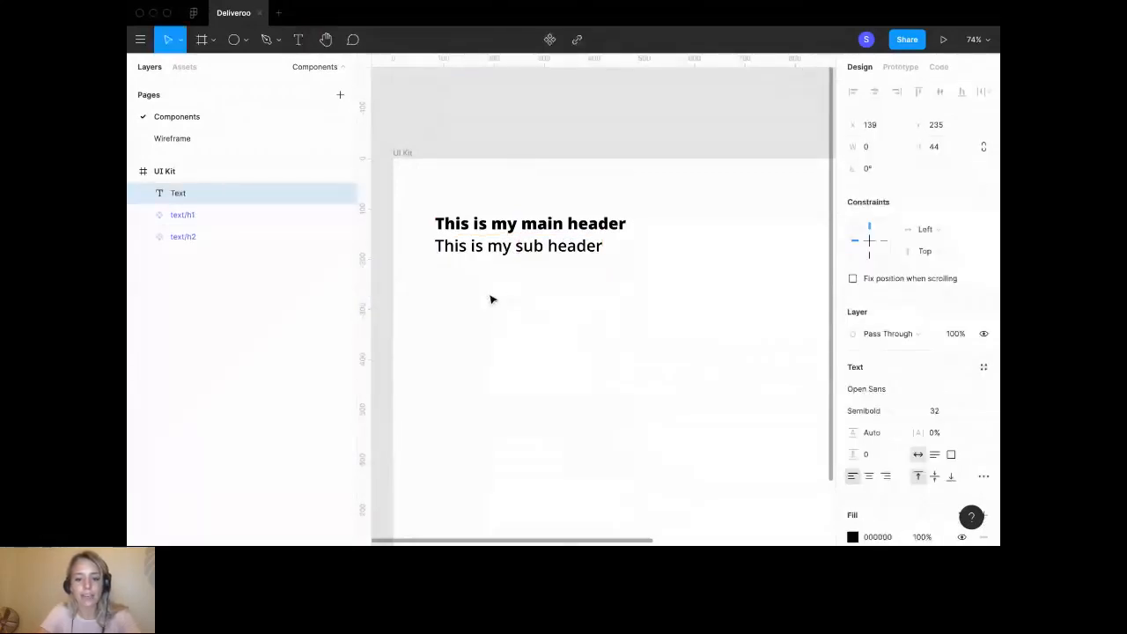
type("Para")
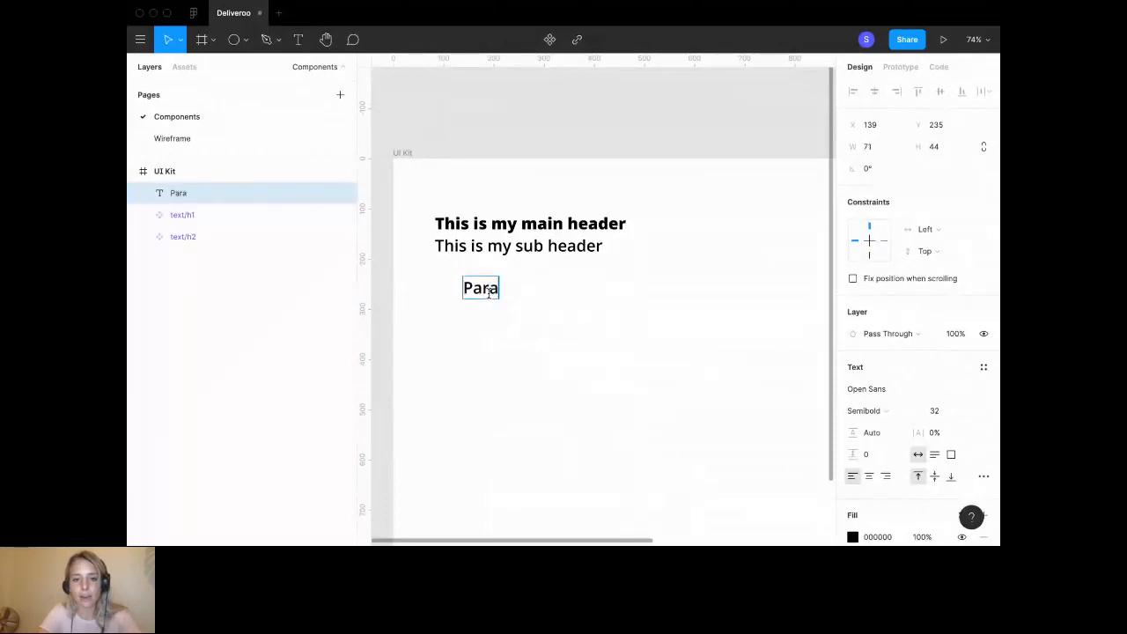
type("p")
key("BackSpace")
type("r")
key("BackSpace")
key("BackSpace")
key("BackSpace")
key("BackSpace")
key("BackSpace")
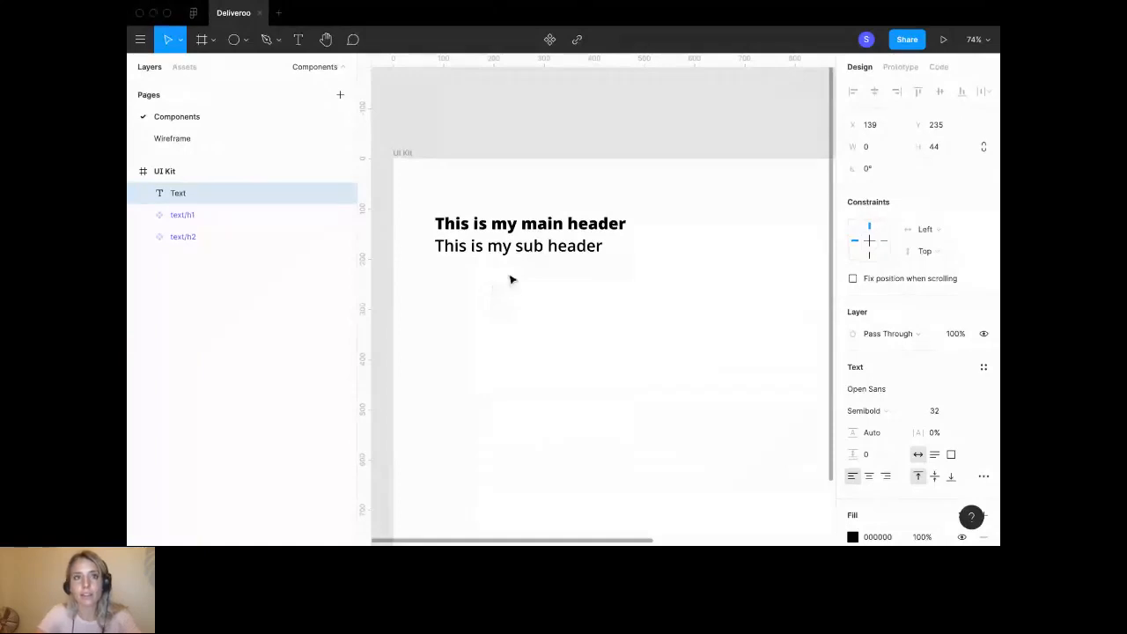
type("par")
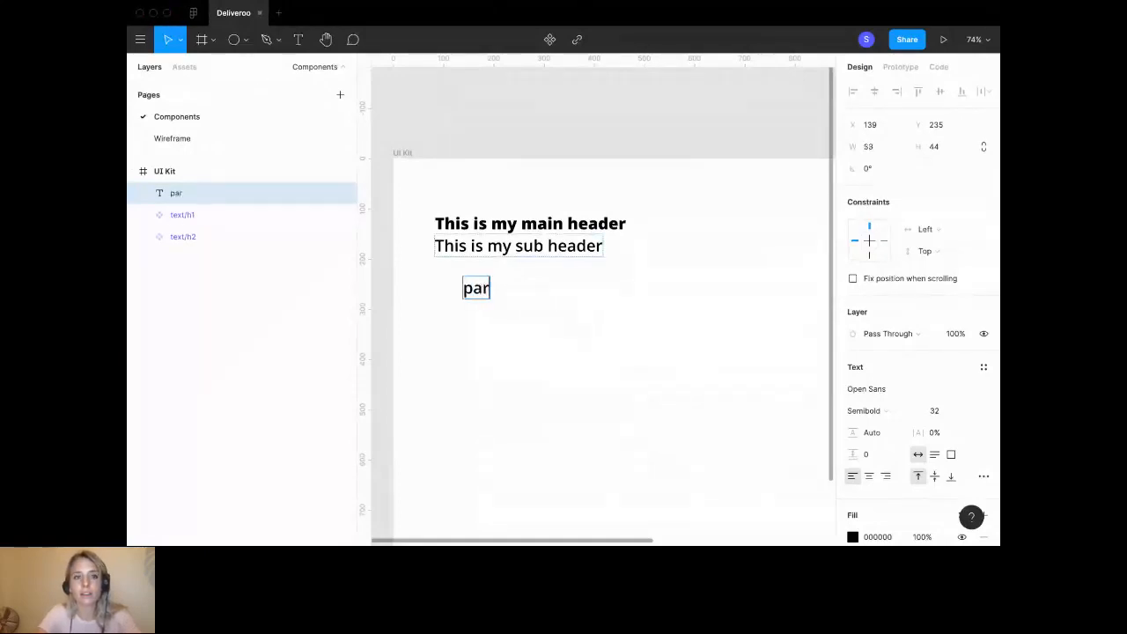
type("agra")
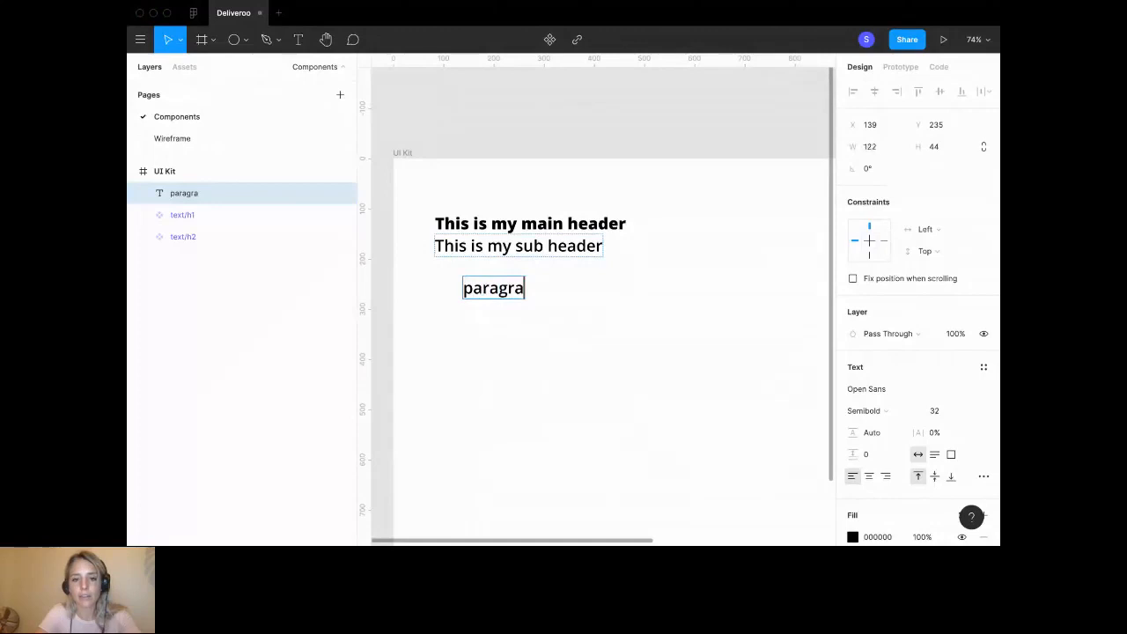
type("ph")
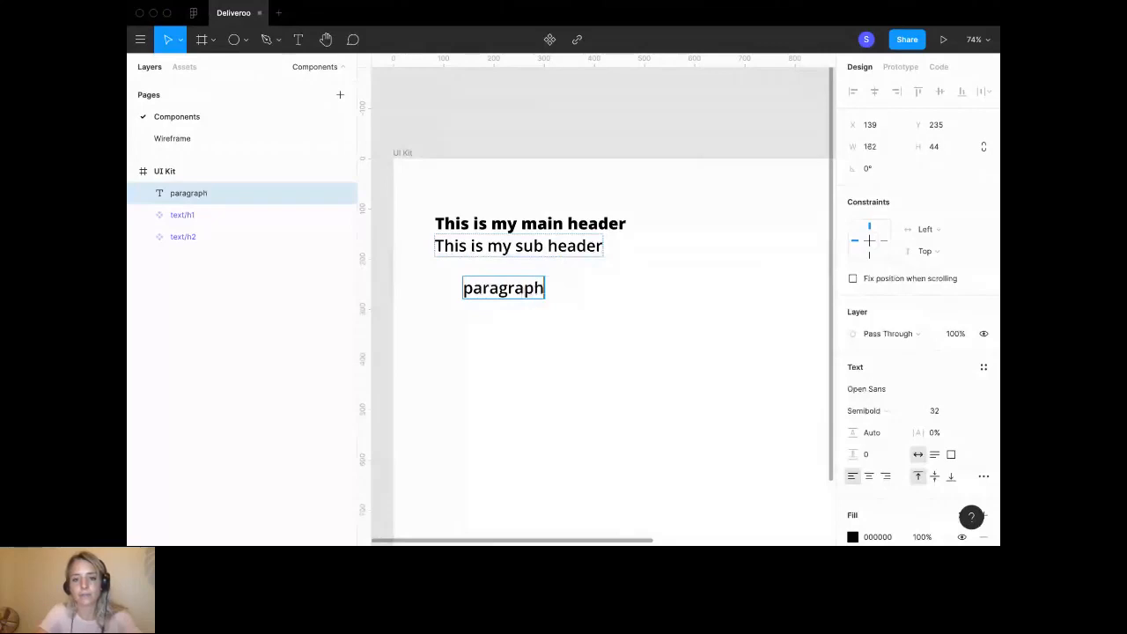
type(" text goes here.  paragraph text goes h")
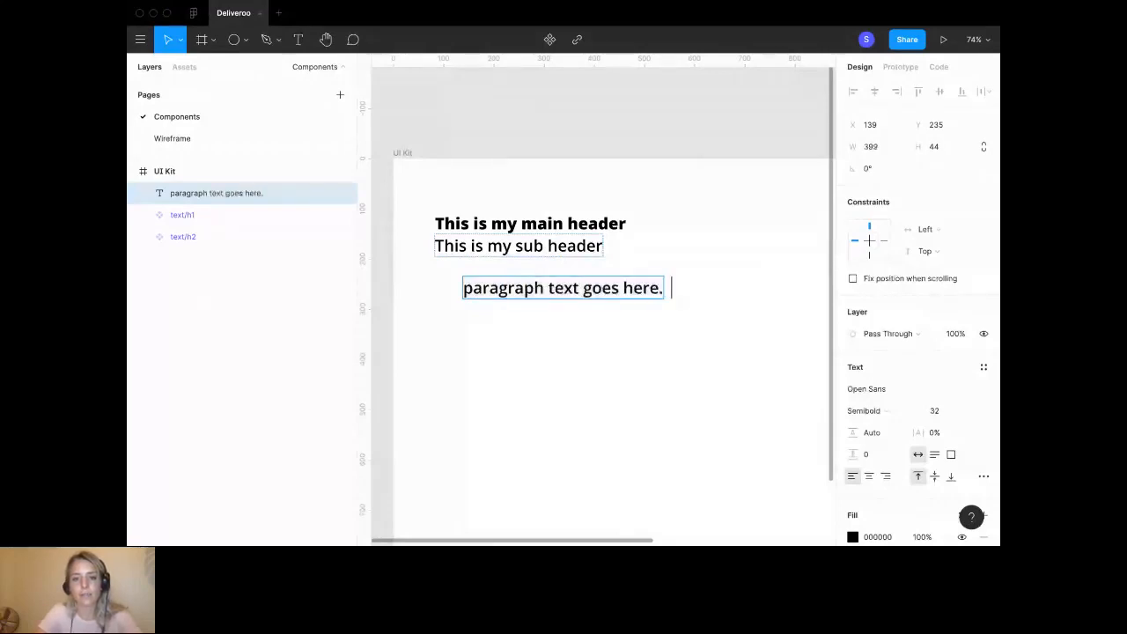
key("ctrl+v")
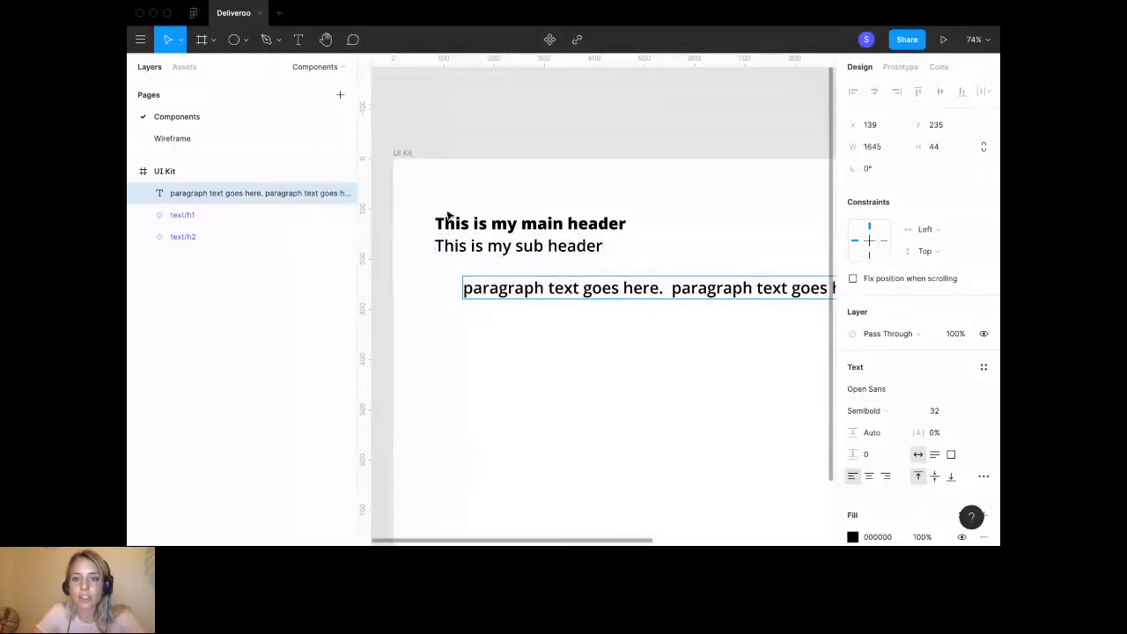
Move the paragraph text under the sub header to X 83, Y 211 and narrow its box to about 448 wide.
key("Escape")
scroll(672, 380, "down", 5)
left_click_drag(671, 339, 651, 321)
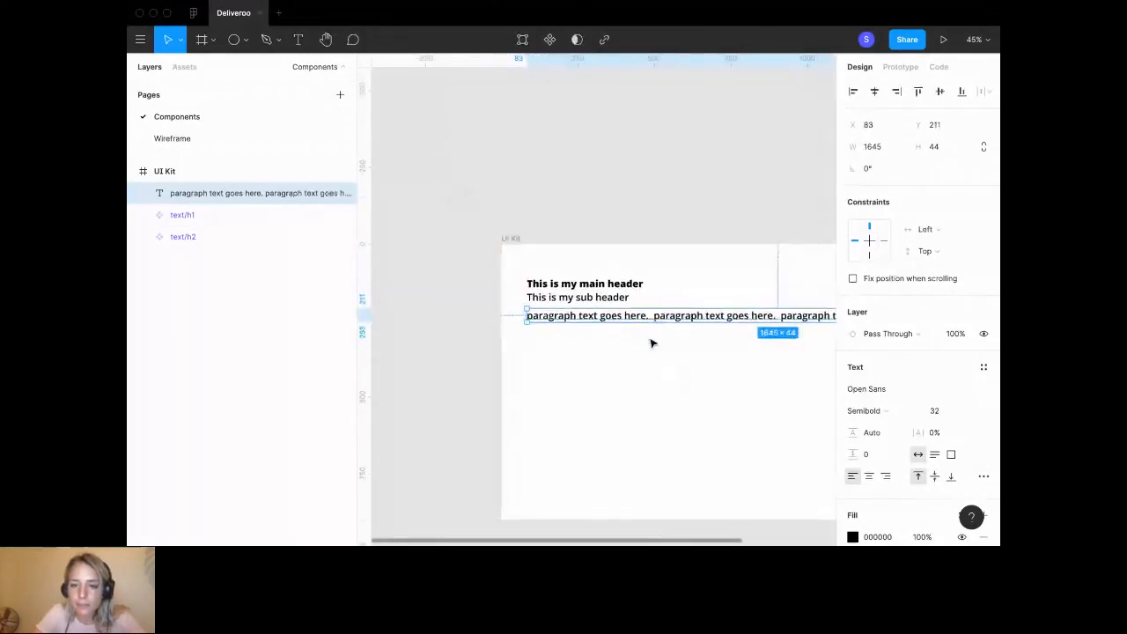
scroll(676, 379, "down", 1)
scroll(676, 380, "down", 6)
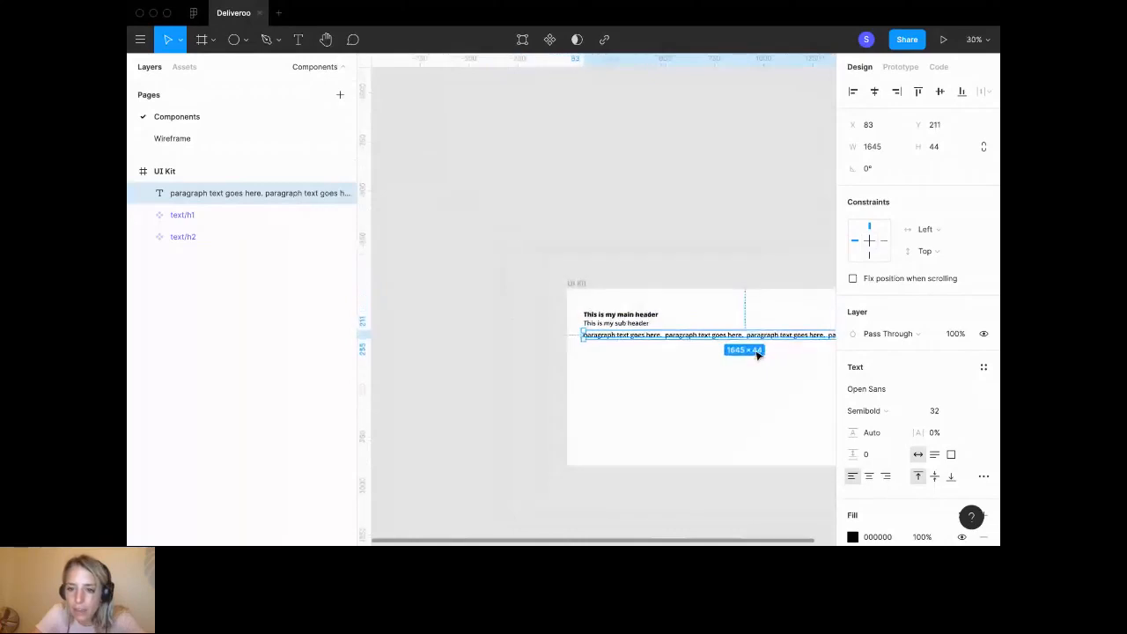
left_click_drag(826, 344, 717, 354)
scroll(717, 354, "up", 6)
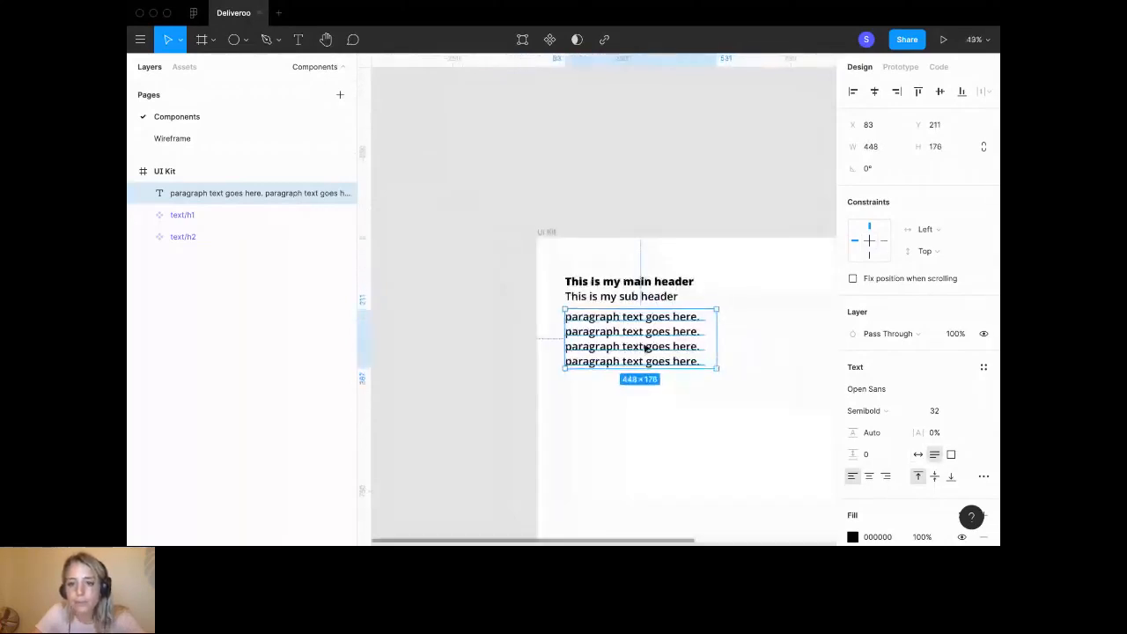
Set the whole paragraph text to Regular, size 18, and narrow its text box to about 403 wide.
double_click(710, 341)
key("super+a")
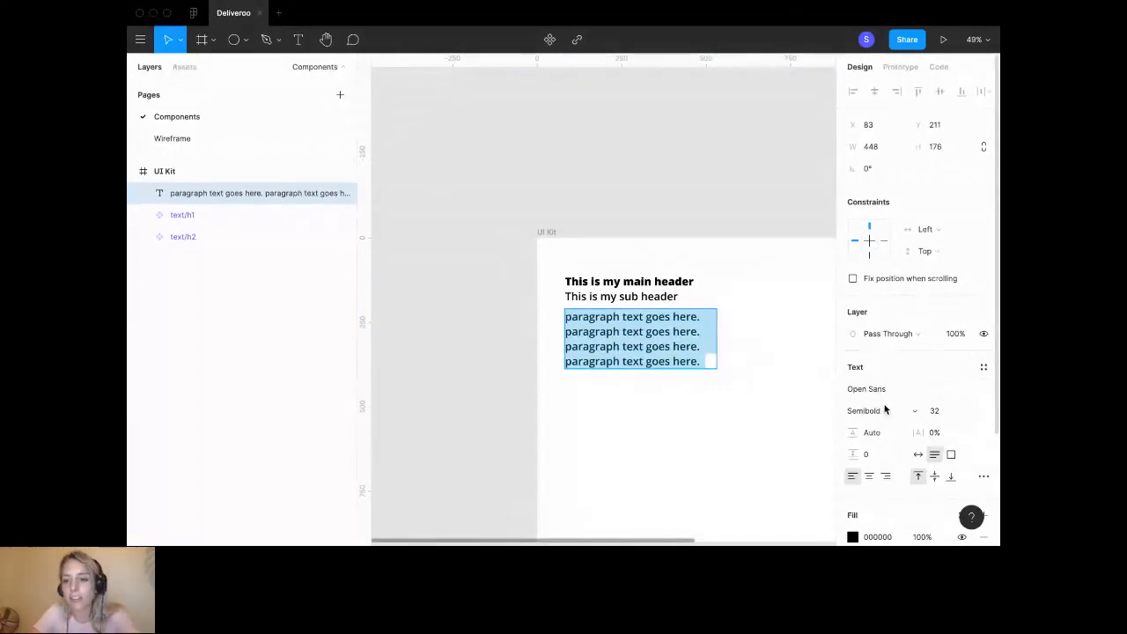
left_click(934, 411)
type("18")
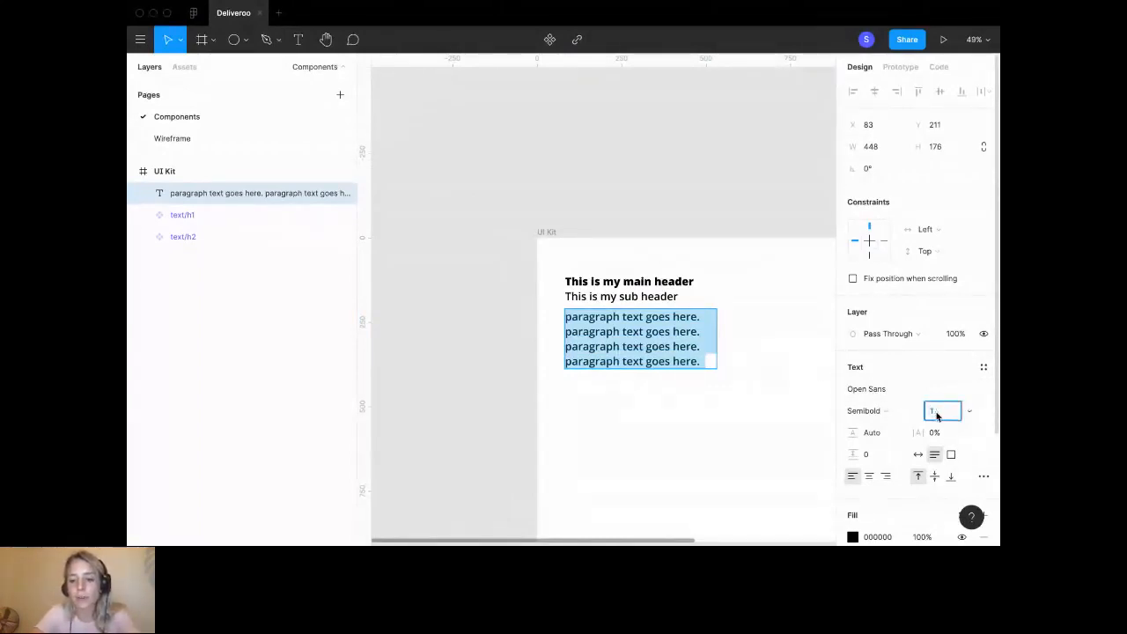
key("Return")
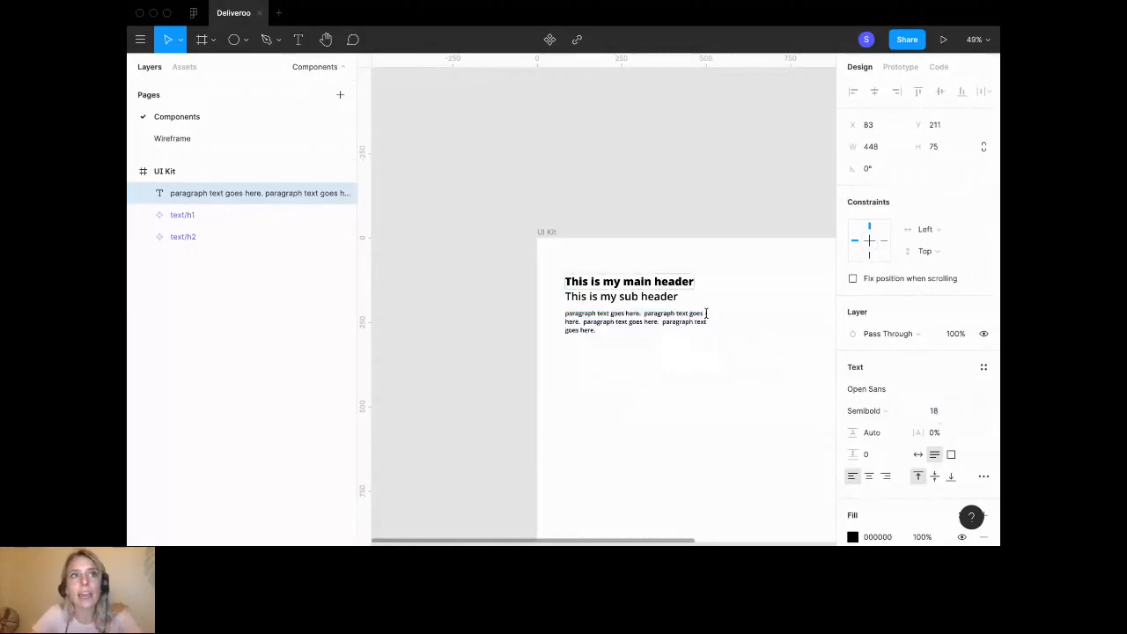
left_click(878, 410)
left_click(893, 395)
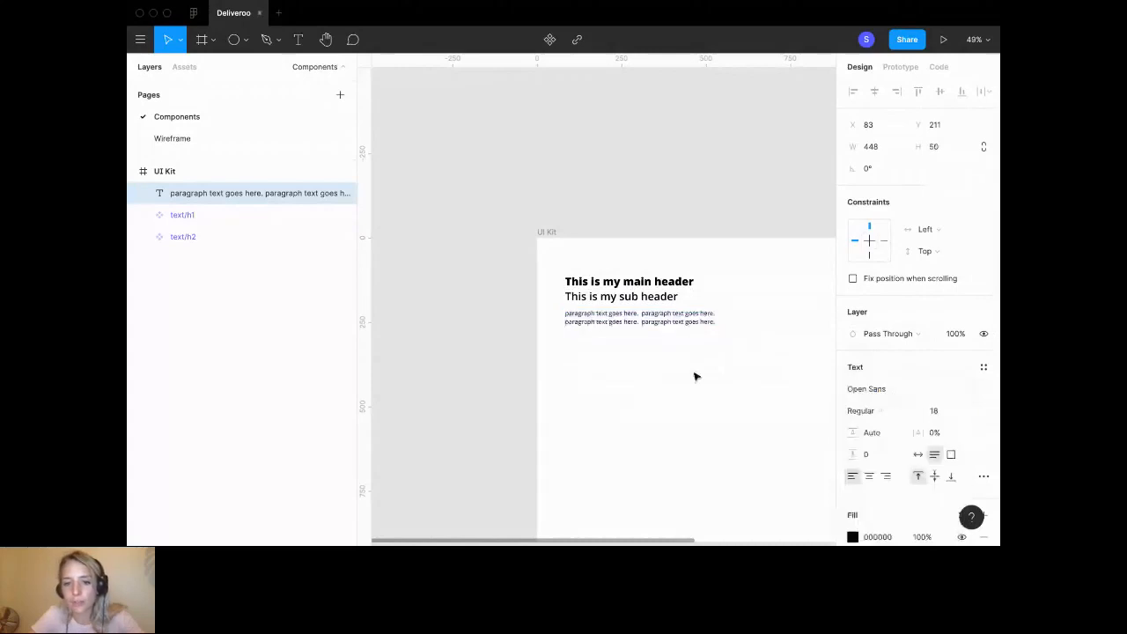
key("Escape")
left_click_drag(716, 324, 679, 323)
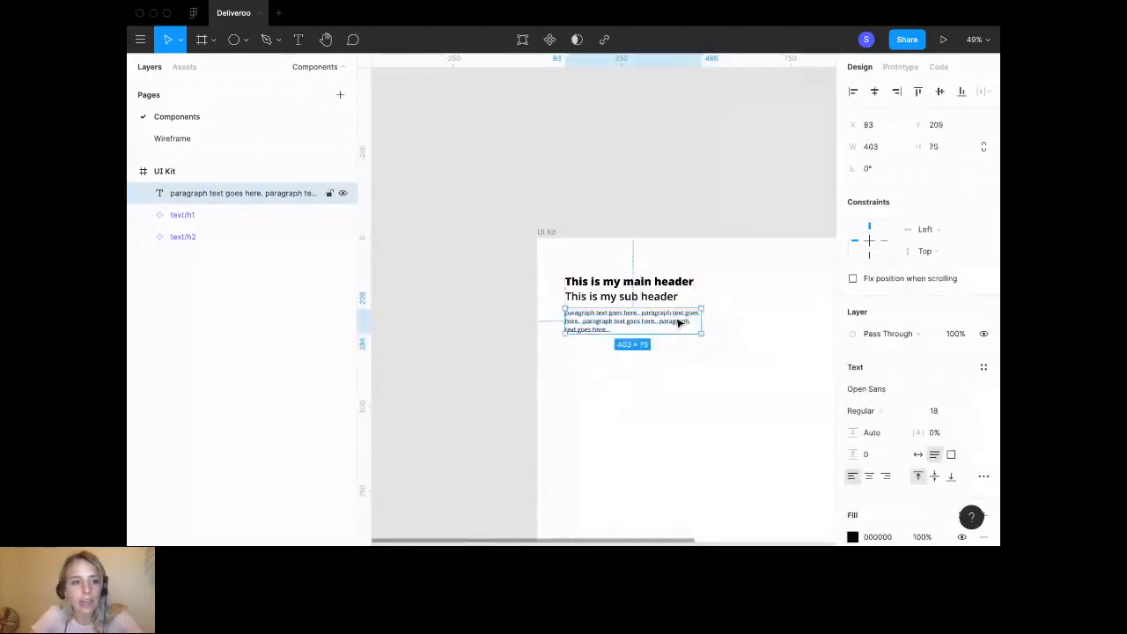
Rename the paragraph layer as "text/p", place it below text/h2 in the layer order and turn it into a component.
double_click(189, 194)
type("text/p")
key("Return")
left_click_drag(190, 194, 190, 248)
left_click(549, 39)
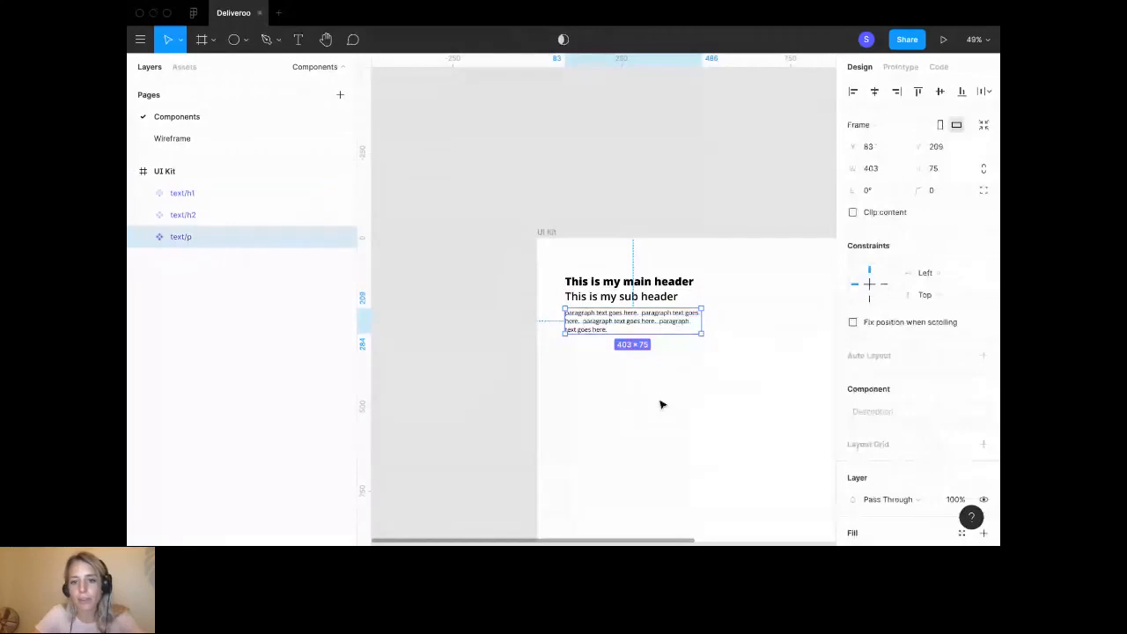
left_click(589, 349)
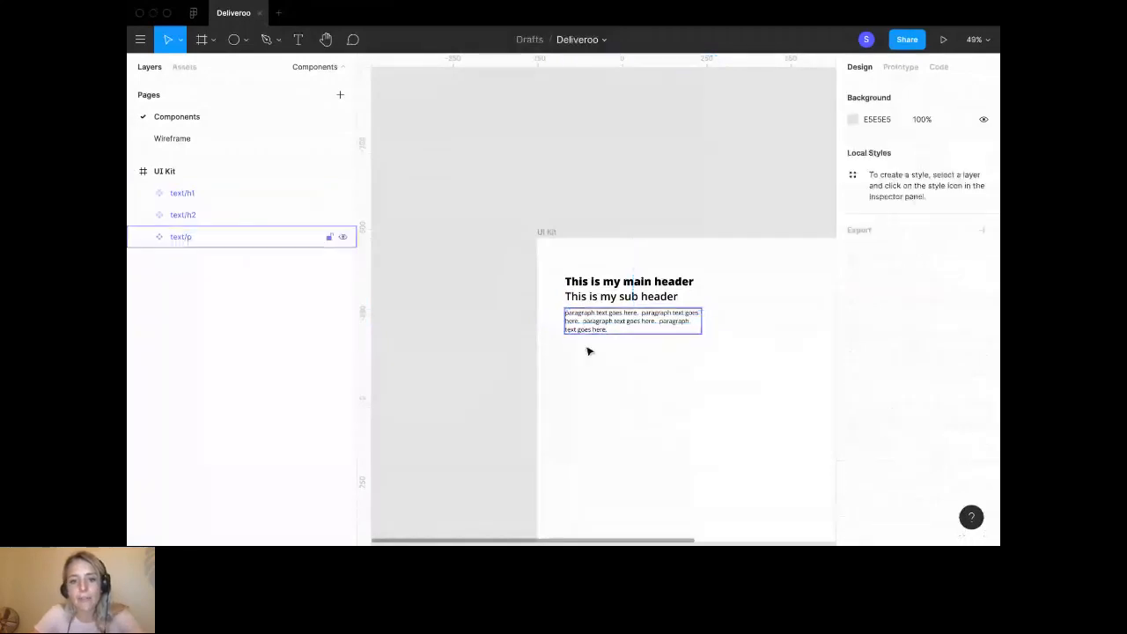
Add a text layer reading "a link" just below the paragraph text.
left_click_drag(591, 326, 592, 362)
key("BackSpace")
key("t")
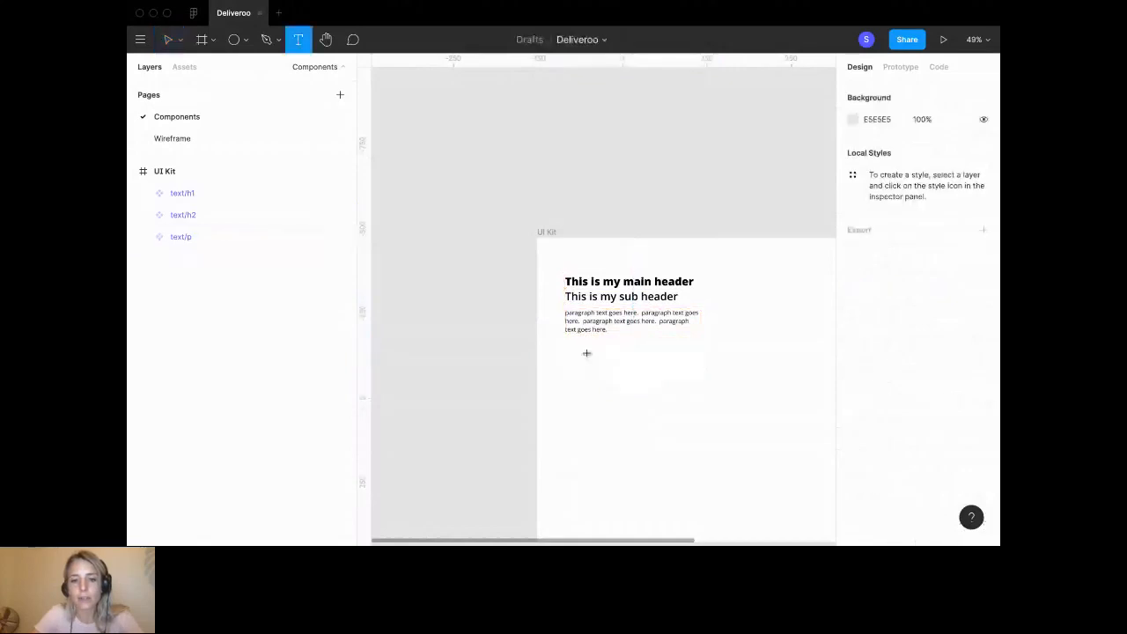
left_click(571, 343)
type("a")
key("BackSpace")
type("a link")
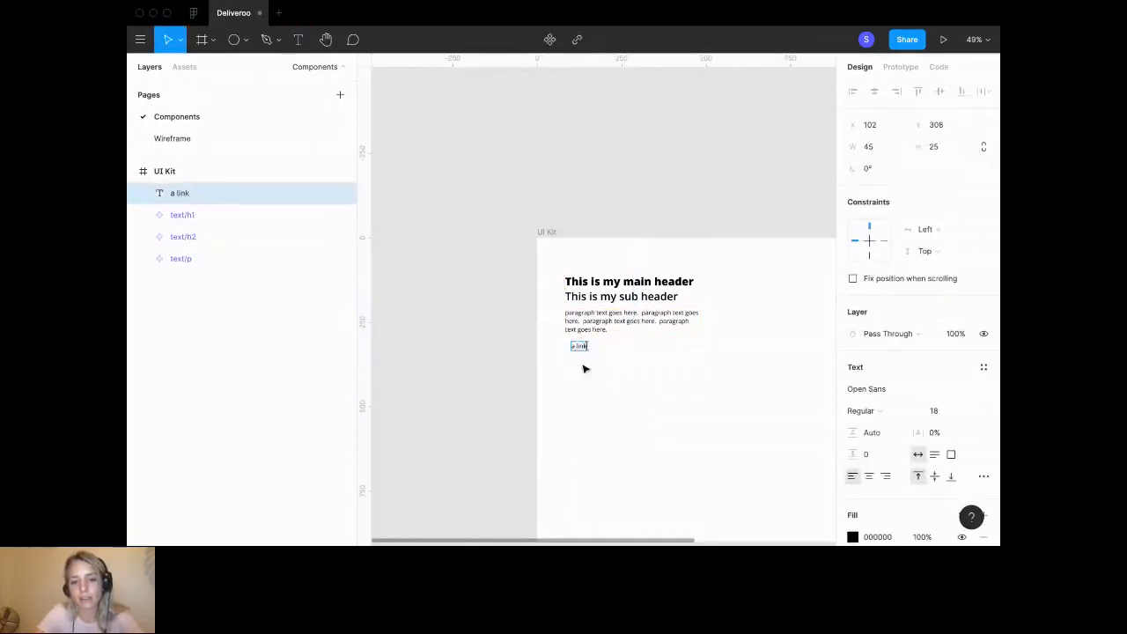
Make the "a link" text Extrabold and move it to X 83, Y 298 beneath the paragraph.
key("super+a")
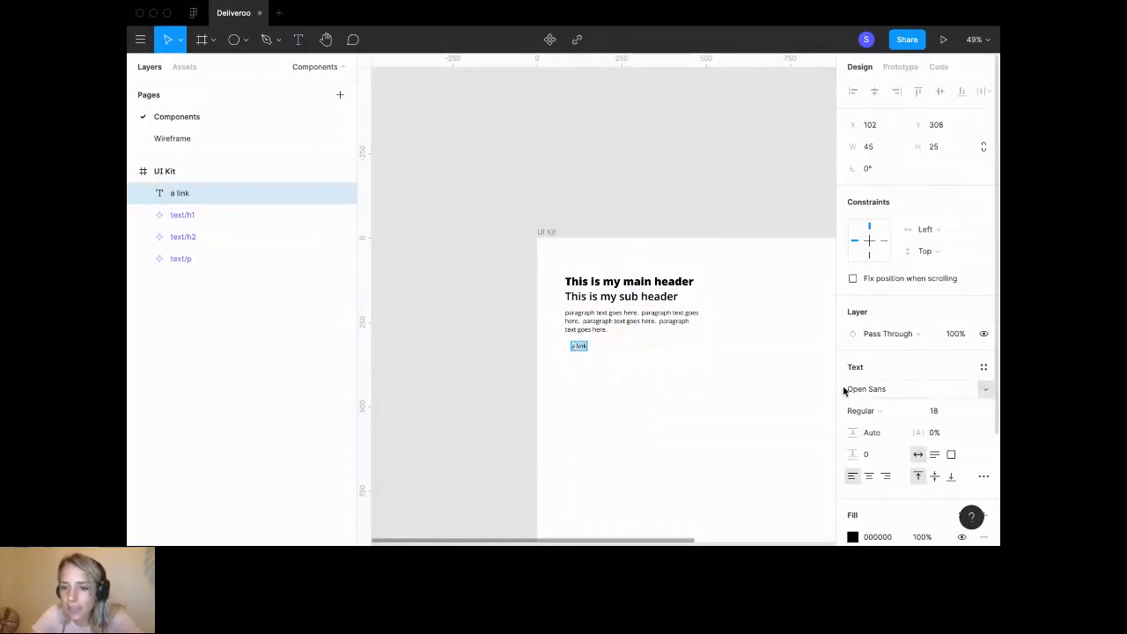
left_click(867, 410)
left_click(876, 459)
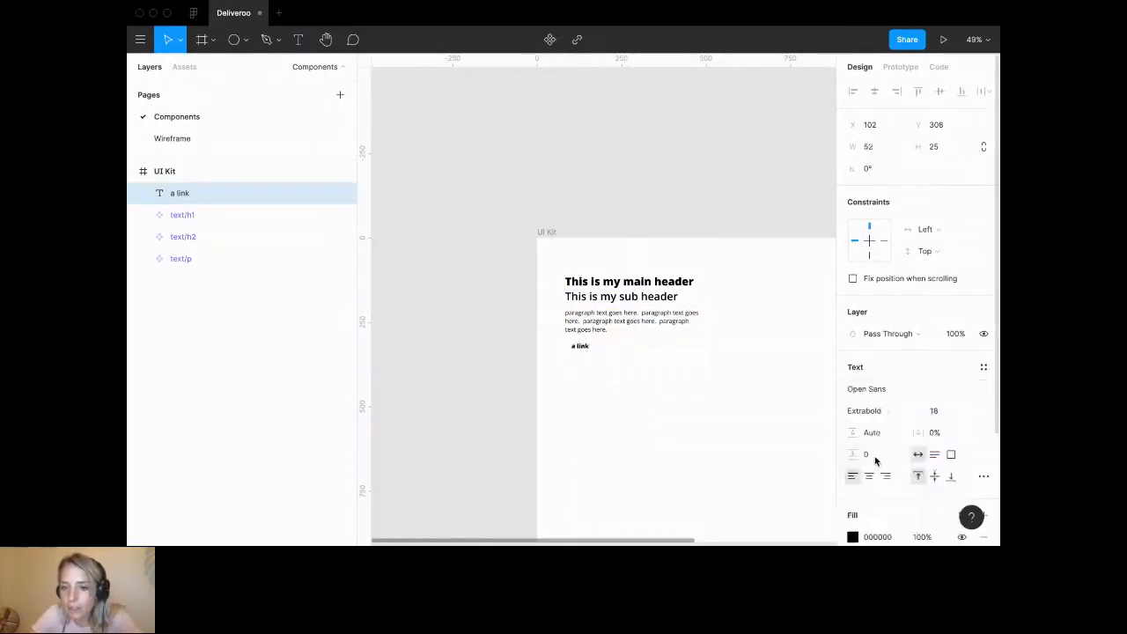
key("Escape")
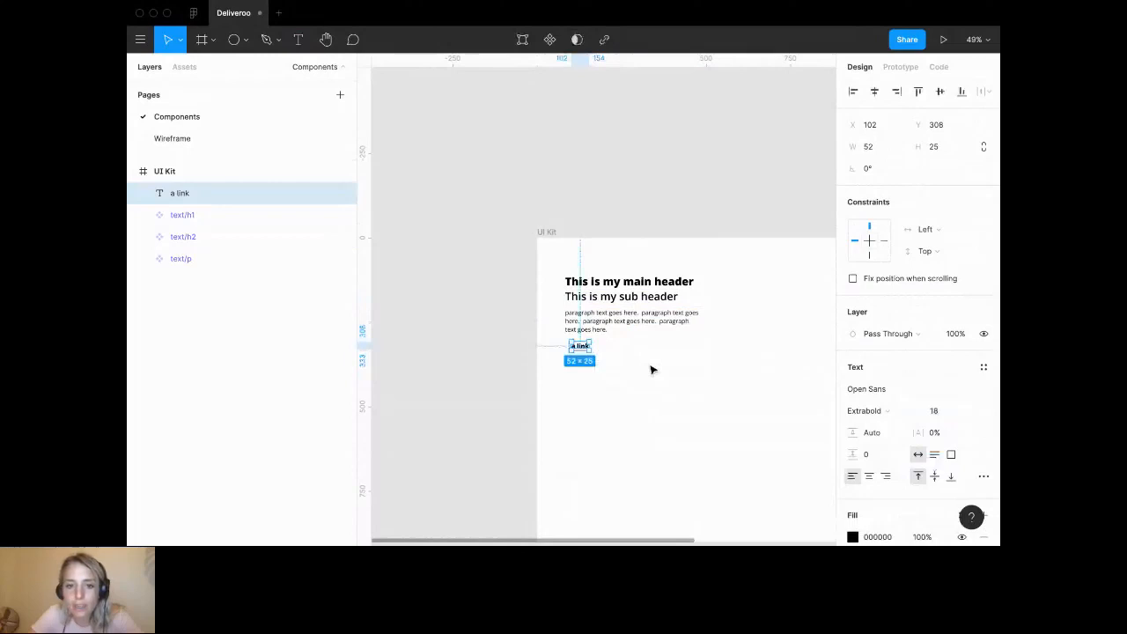
left_click_drag(580, 346, 574, 342)
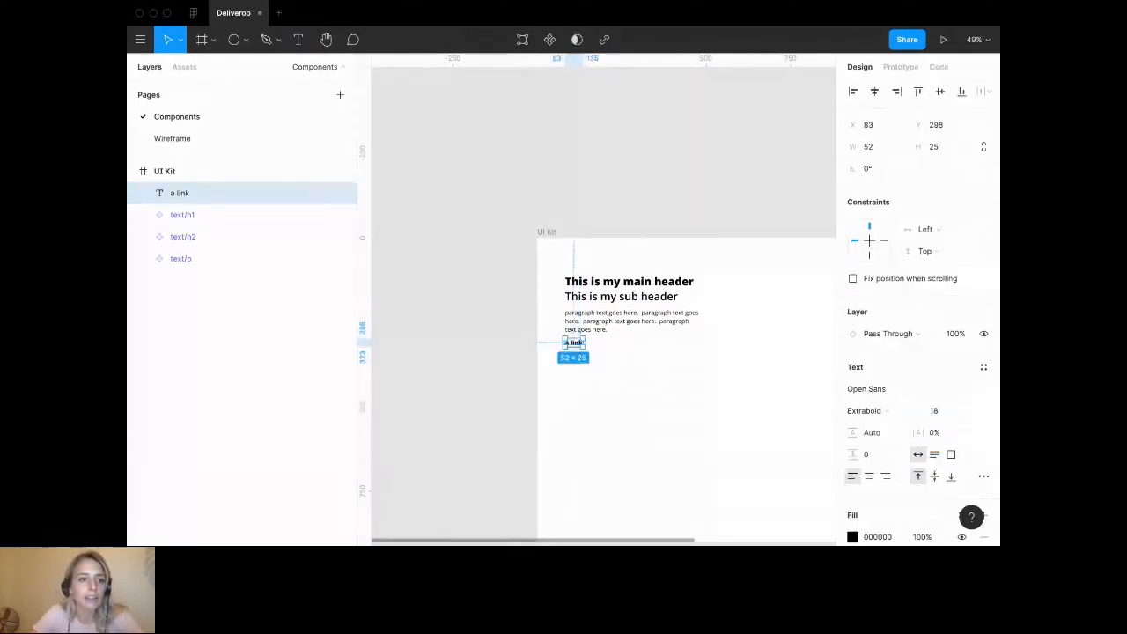
Rename the link layer as "text/link" and turn it into a component.
double_click(199, 193)
type("text/link")
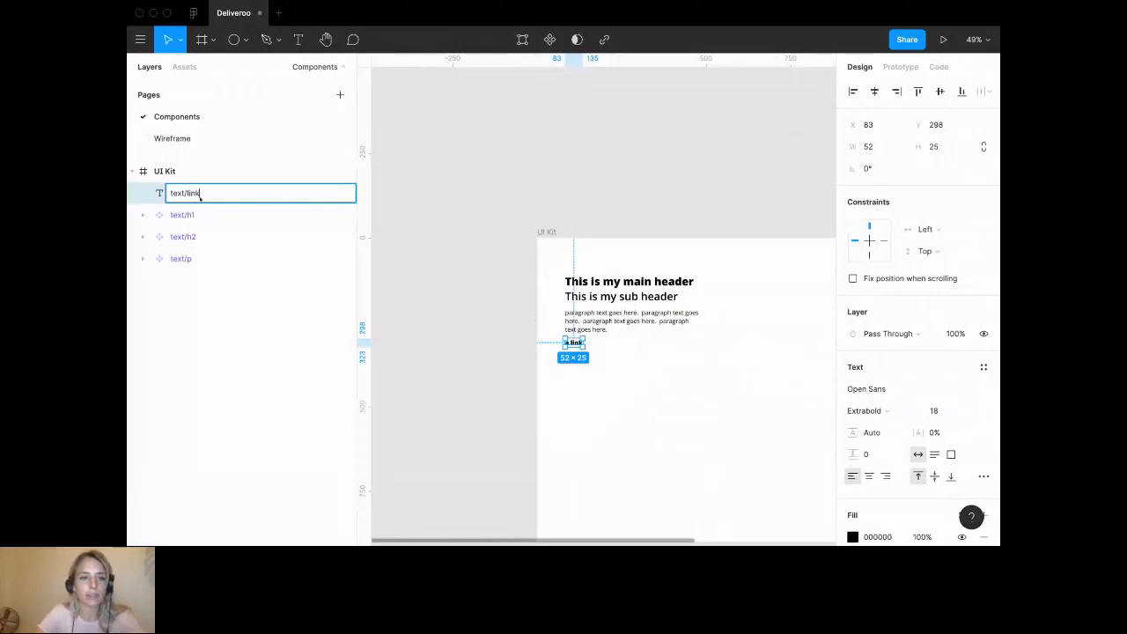
key("Return")
left_click(550, 39)
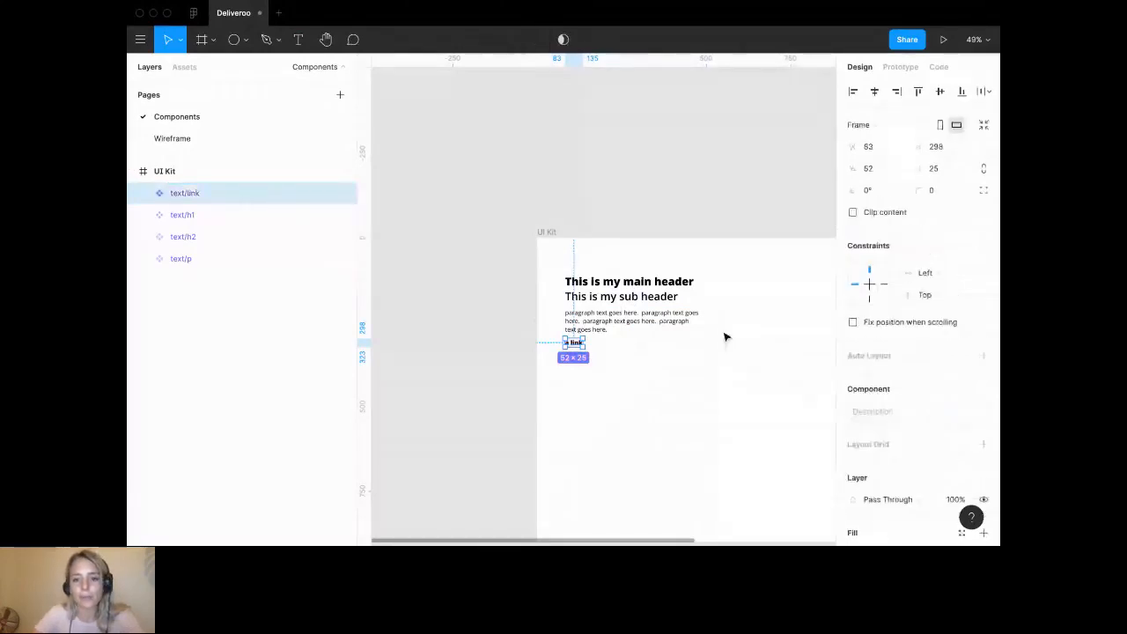
left_click(724, 338)
Align the header, sub header, paragraph and link components by their left edges, then clear the selection.
left_click_drag(555, 267, 656, 356)
left_click(854, 94)
left_click(625, 423)
scroll(603, 345, "up", 5)
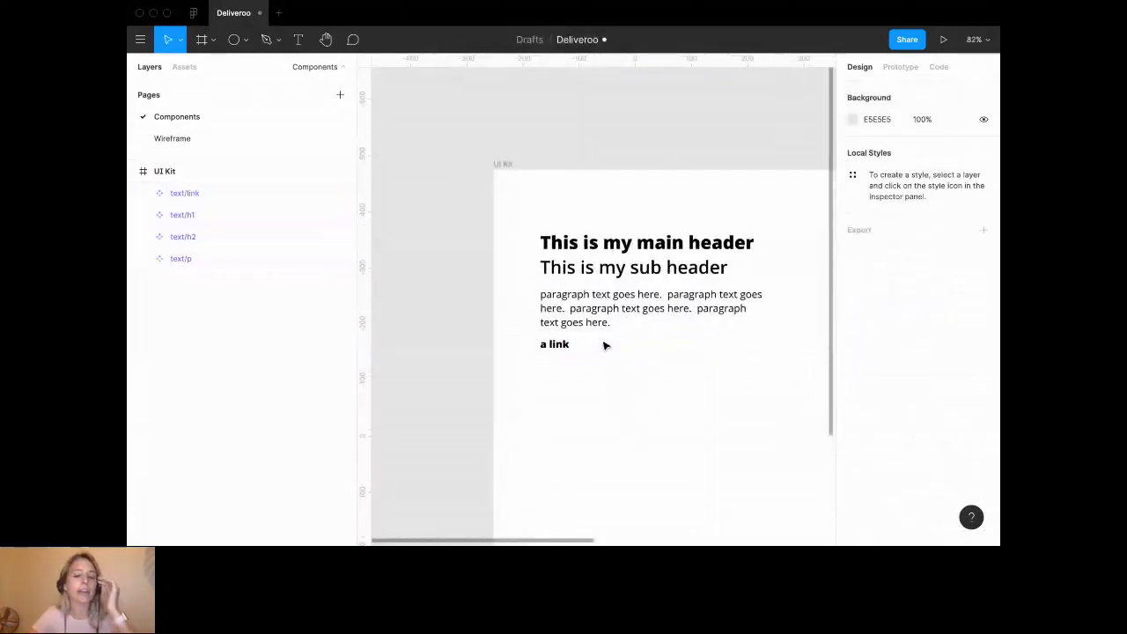
scroll(604, 346, "down", 2)
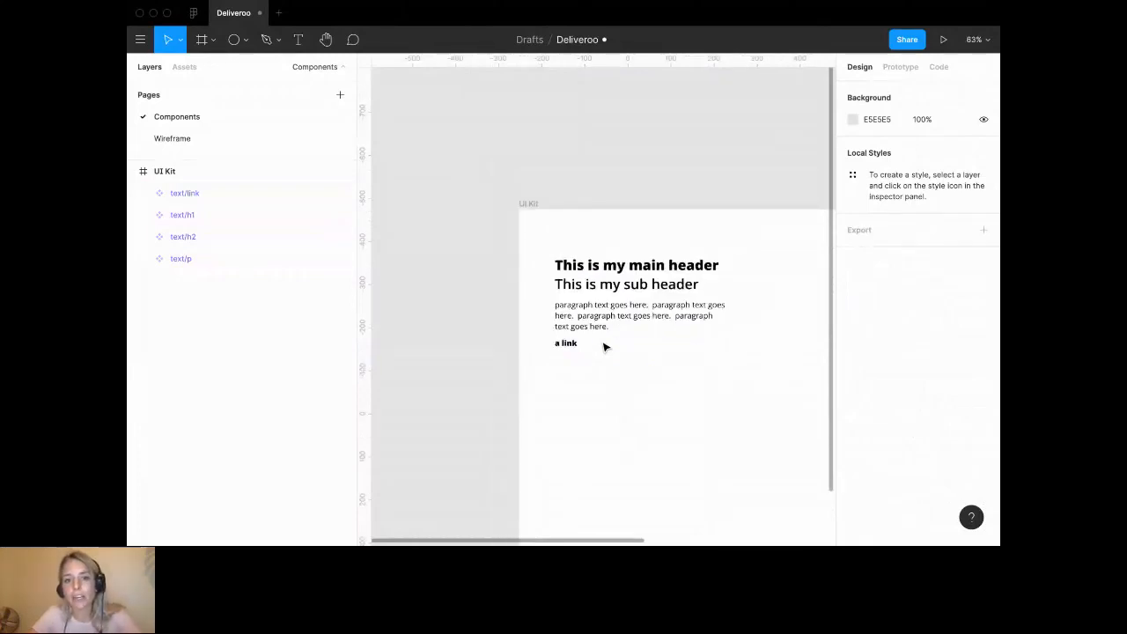
Switch to the browser to check the UI Kit slide for the elements the kit needs, then return to Figma.
key("super+Tab")
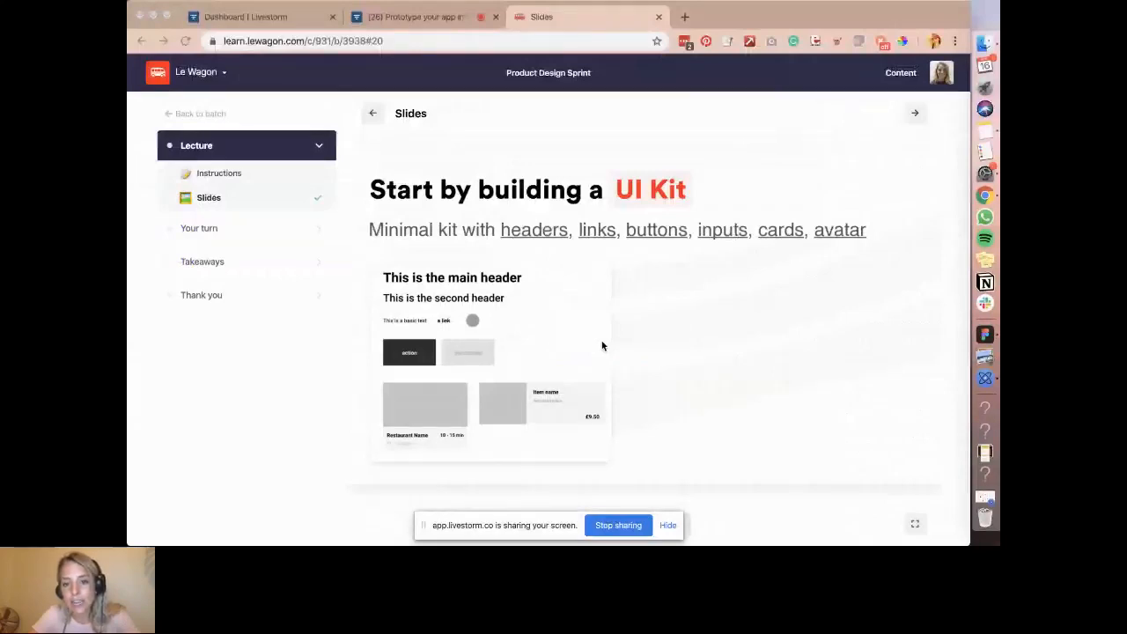
key("super+Tab")
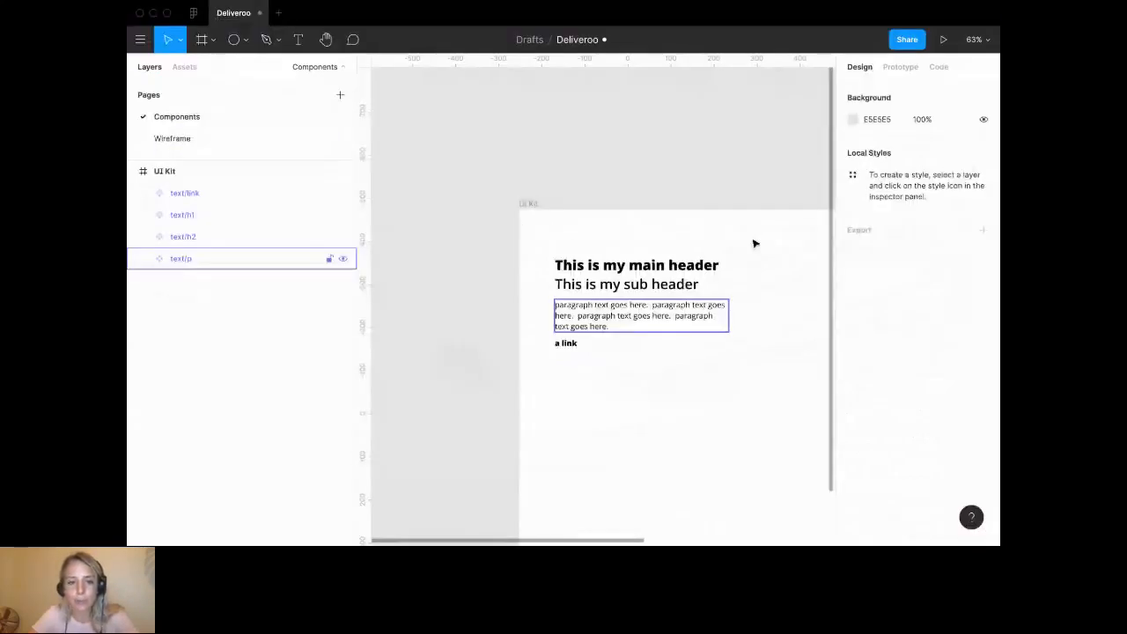
key("super+Tab")
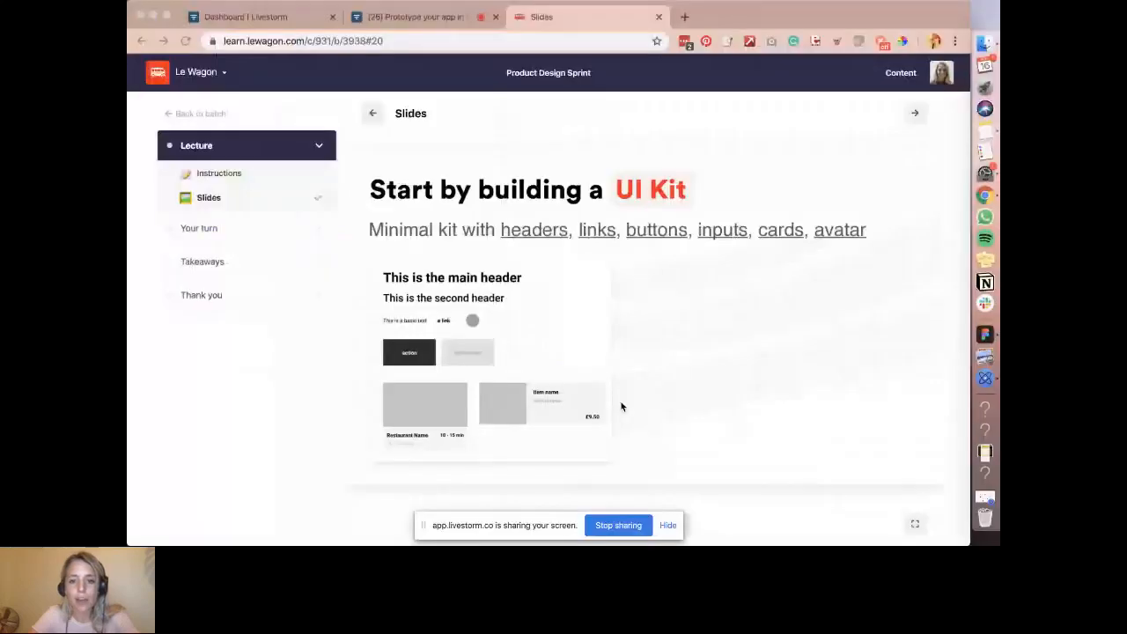
key("super+Tab")
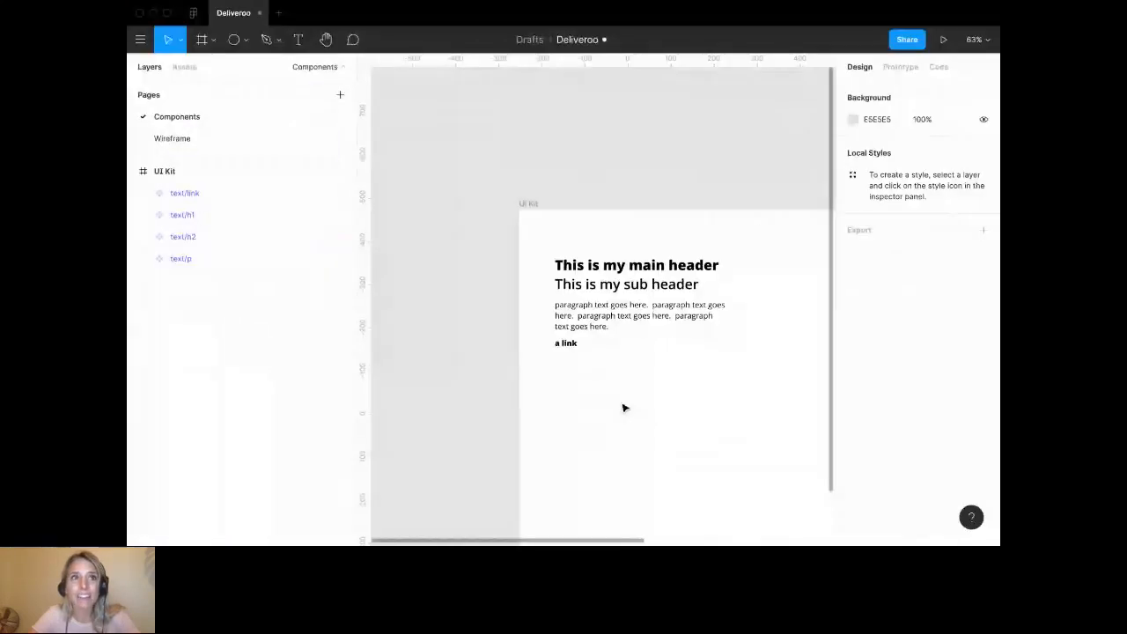
Draw a circle below the link, size it to 48 by 48 and move it to X 83, Y 355.
key("o")
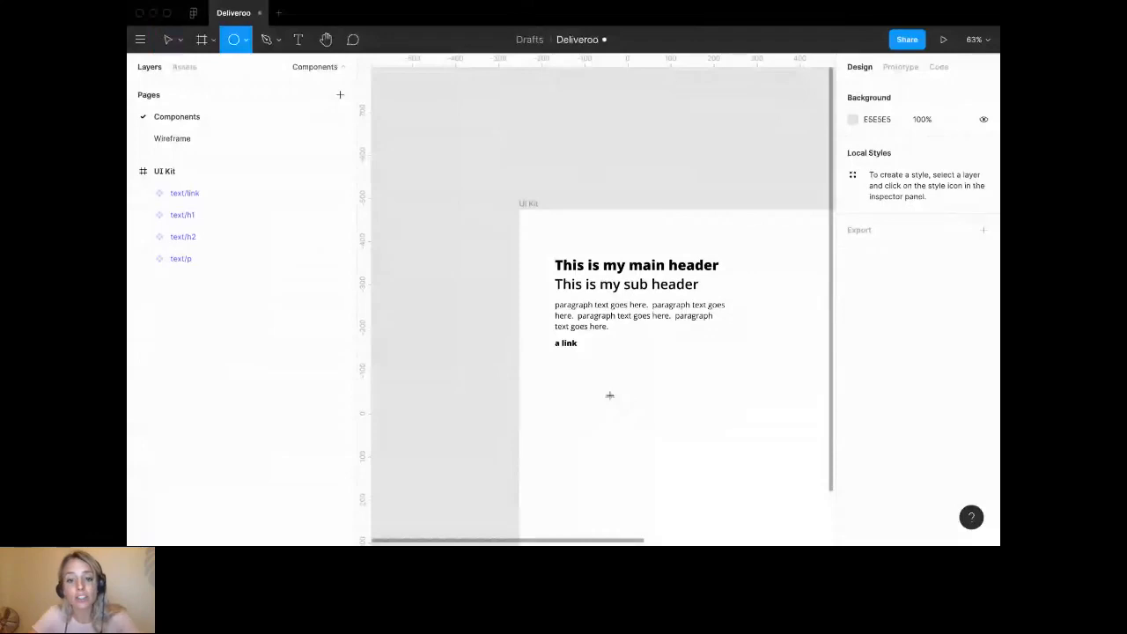
left_click_drag(545, 370, 568, 395)
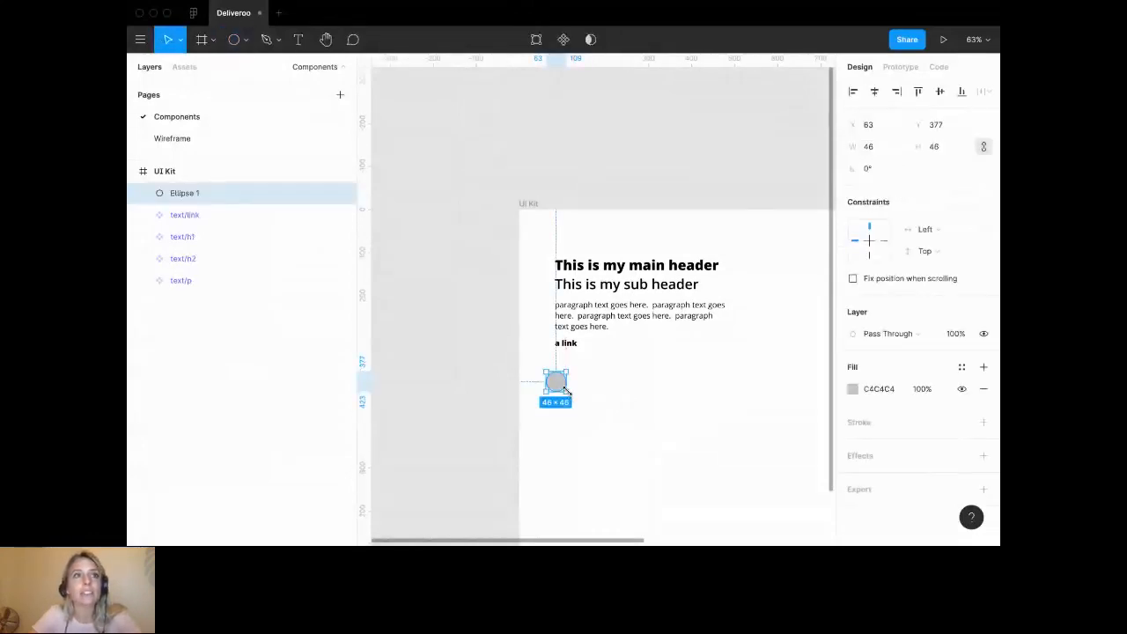
left_click(869, 147)
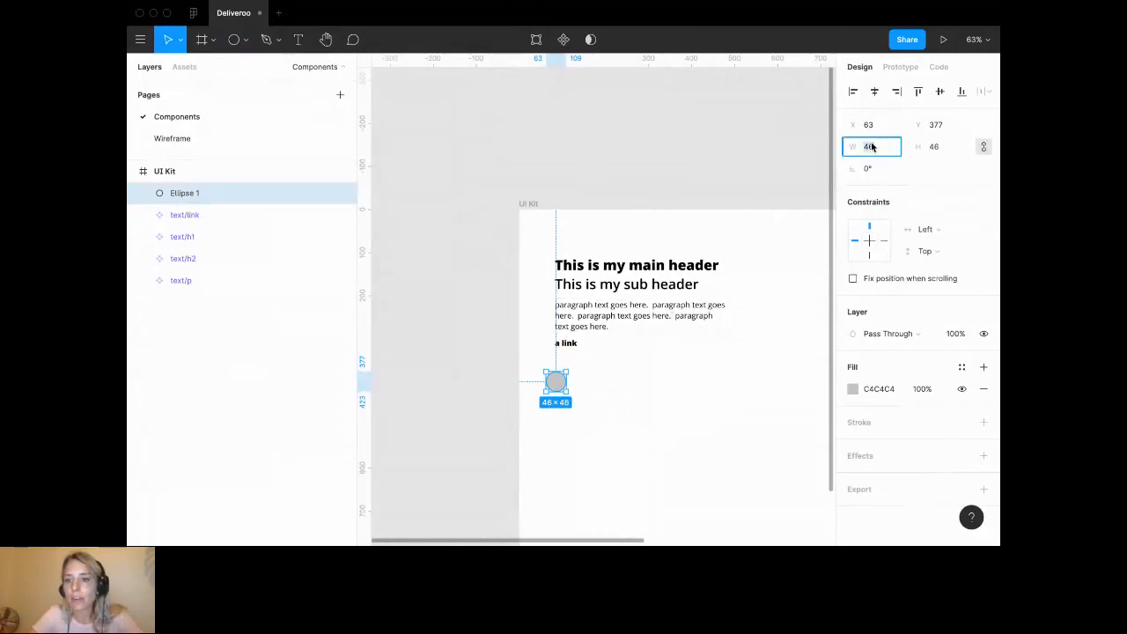
type("48")
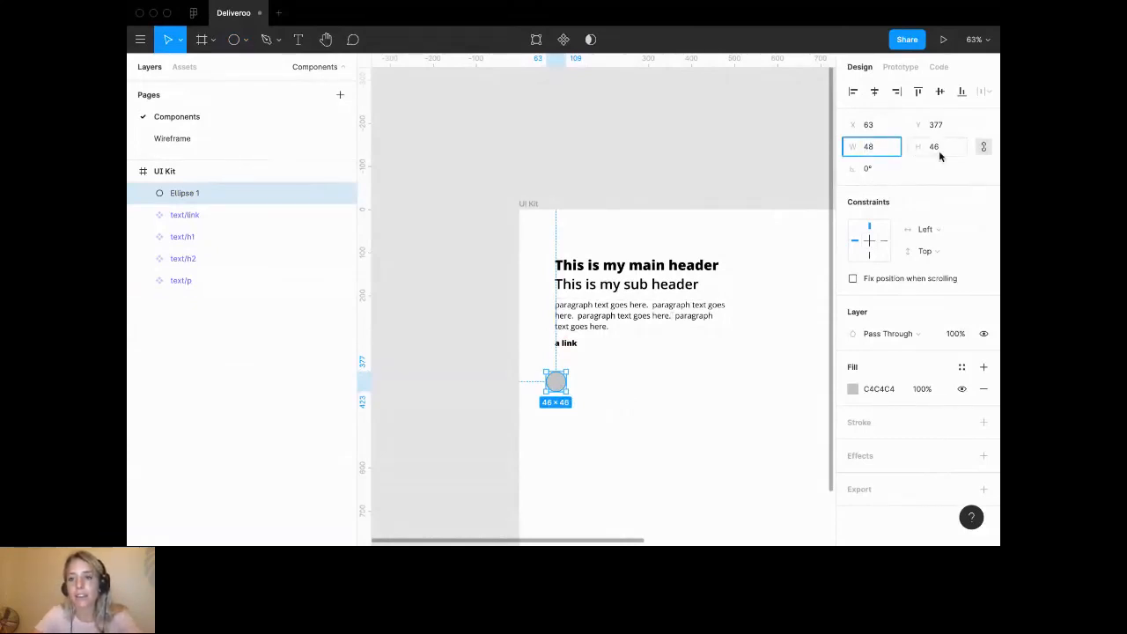
key("Return")
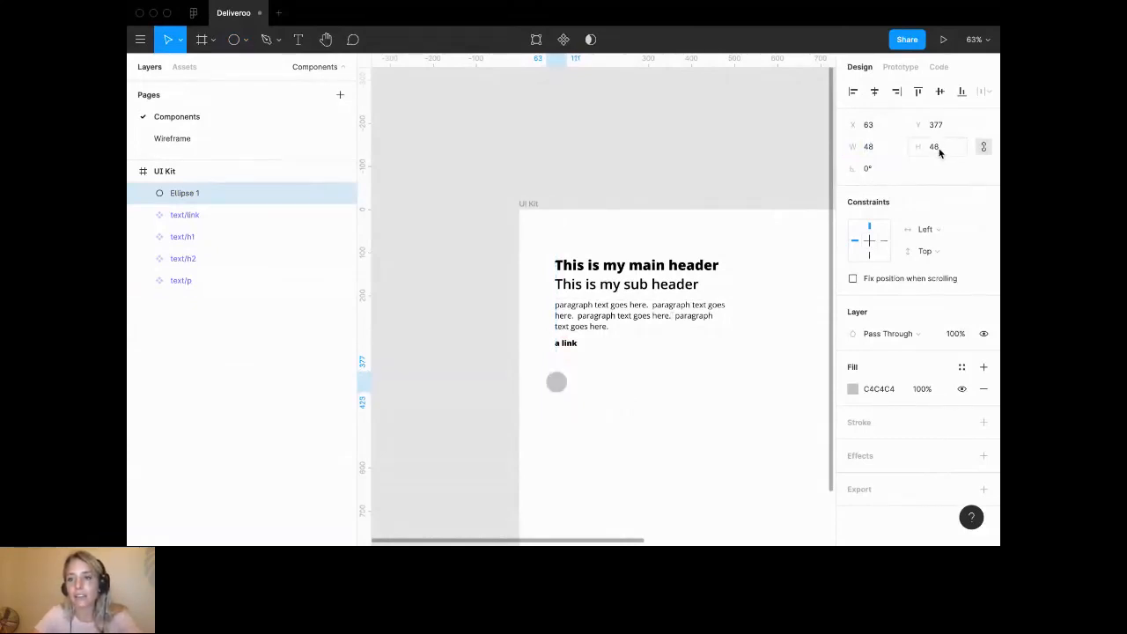
mouse_move(561, 382)
left_mouse_down()
mouse_move(573, 370)
mouse_move(562, 379)
left_mouse_up()
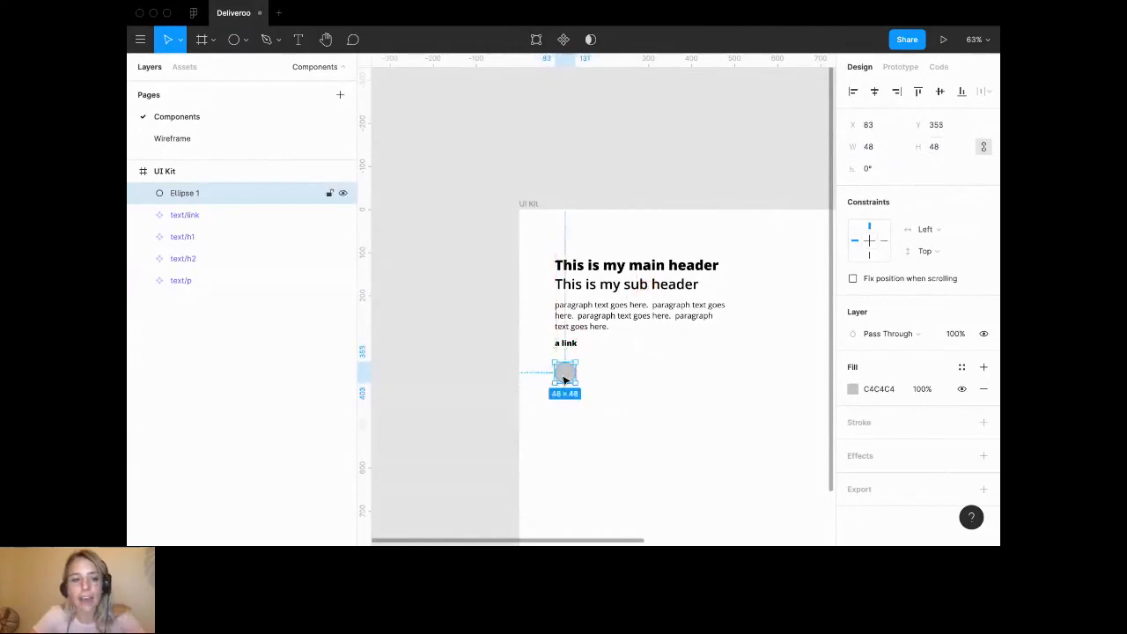
Rename the circle layer as "avatar" and turn it into a component.
double_click(188, 198)
type("avatar")
key("Return")
key("alt+super+k")
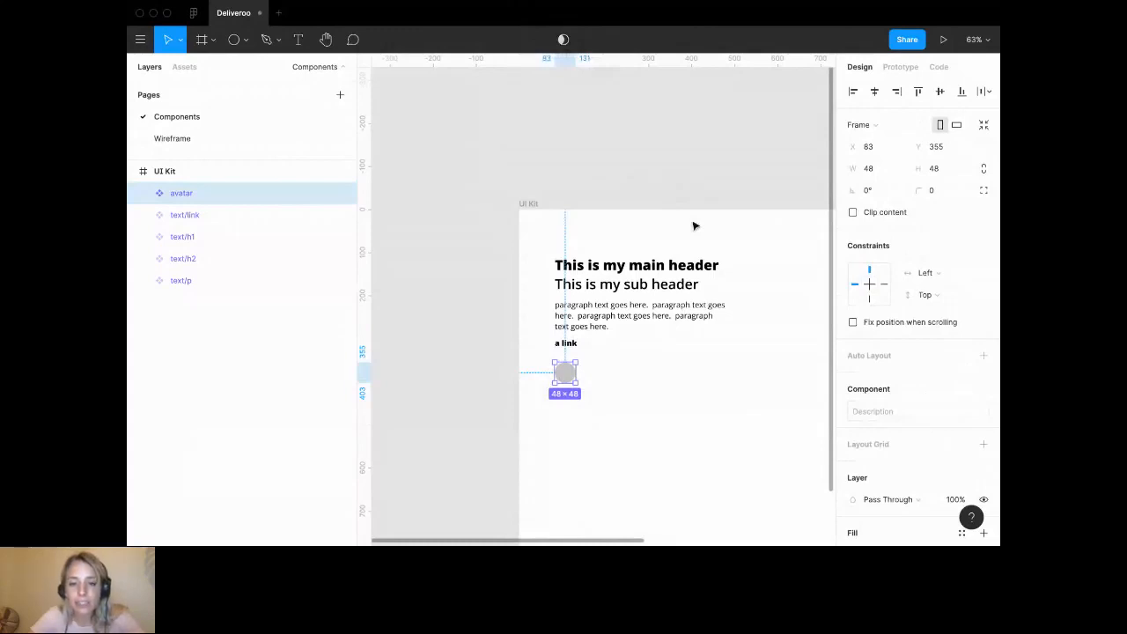
Draw a rectangle below the avatar, size it to 240 by 80 and move it to about X 66, Y 435.
key("r")
scroll(694, 223, "down", 3)
left_click_drag(544, 286, 628, 324)
left_click(875, 151)
type("240")
left_click(933, 147)
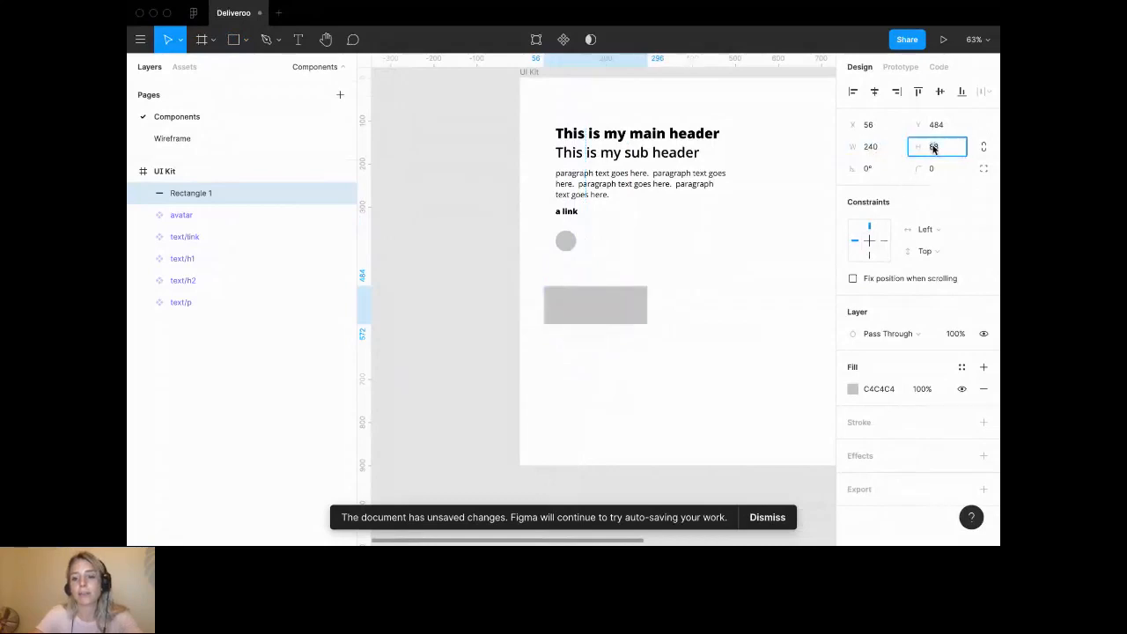
type("80")
key("Return")
left_click_drag(568, 297, 589, 290)
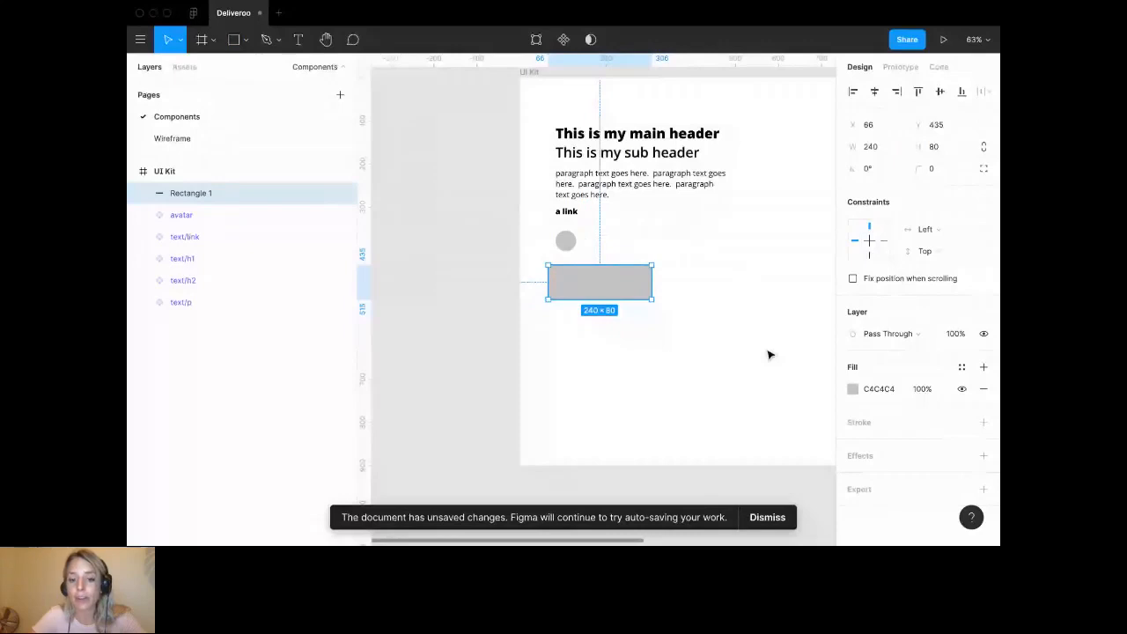
Add the text "CTA goes here" on the grey rectangle and align it to the rectangle's left edge at X 66, Y 462.
key("t")
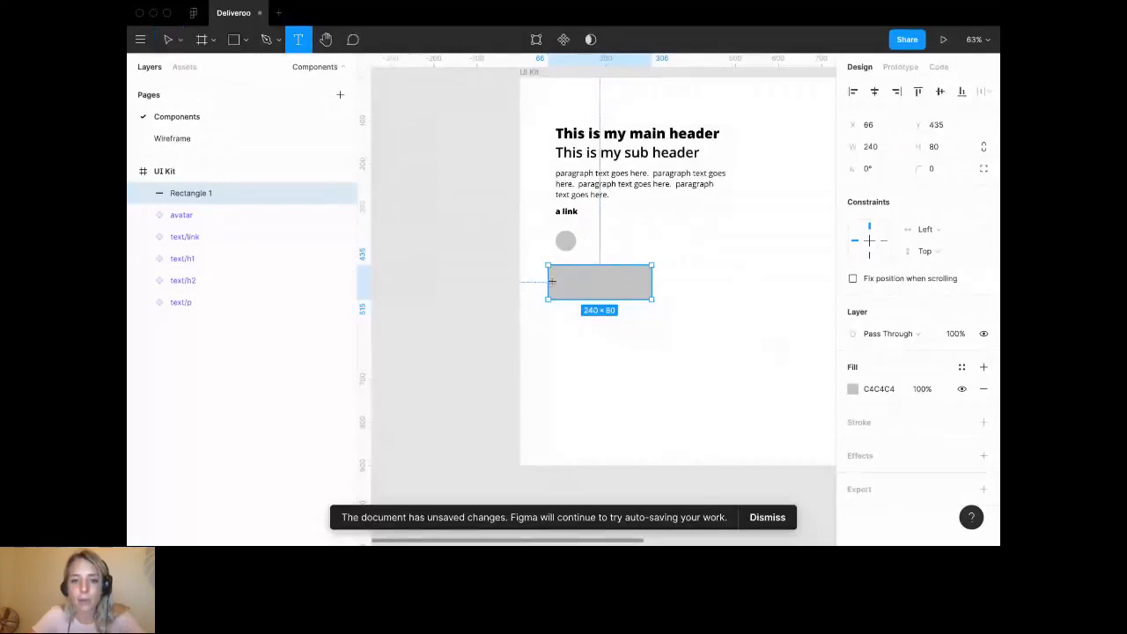
left_click(551, 281)
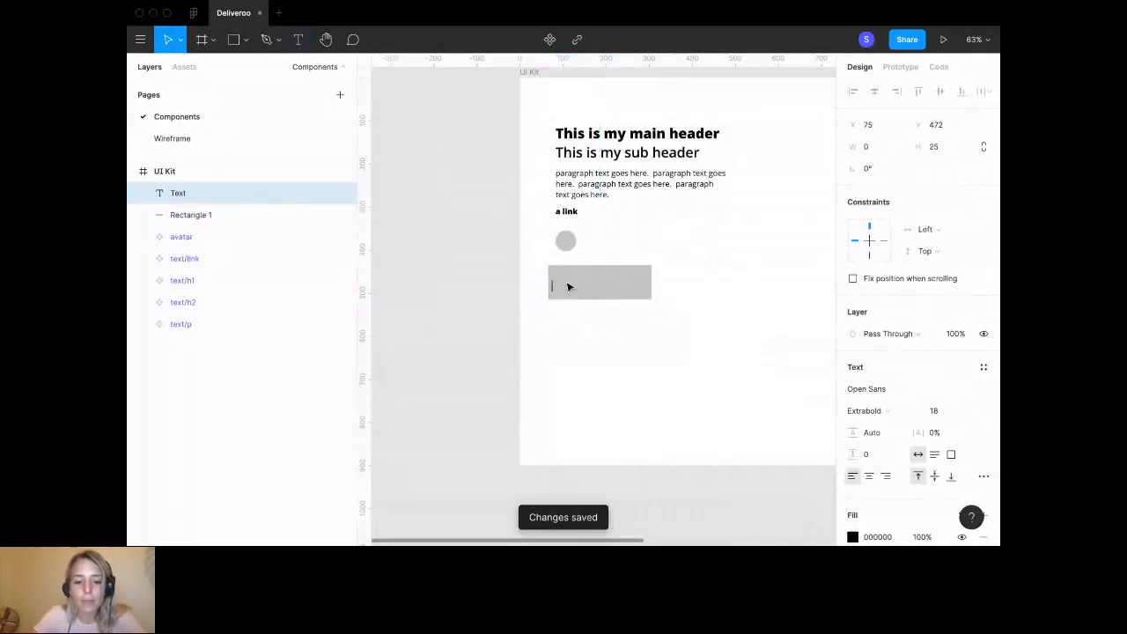
type("C")
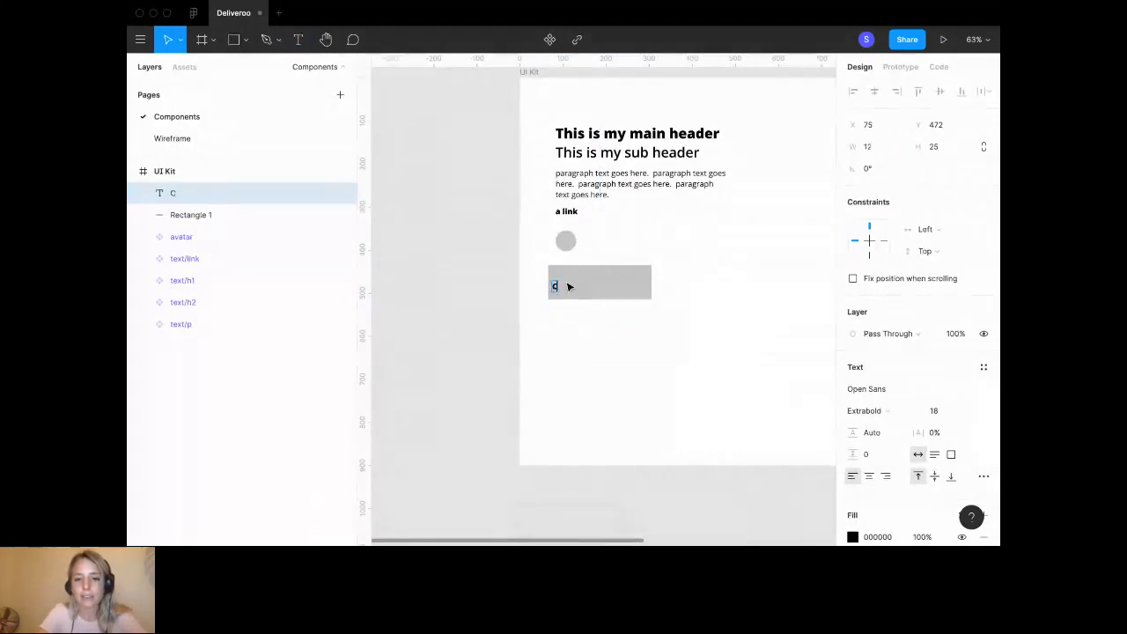
type("TA goes here")
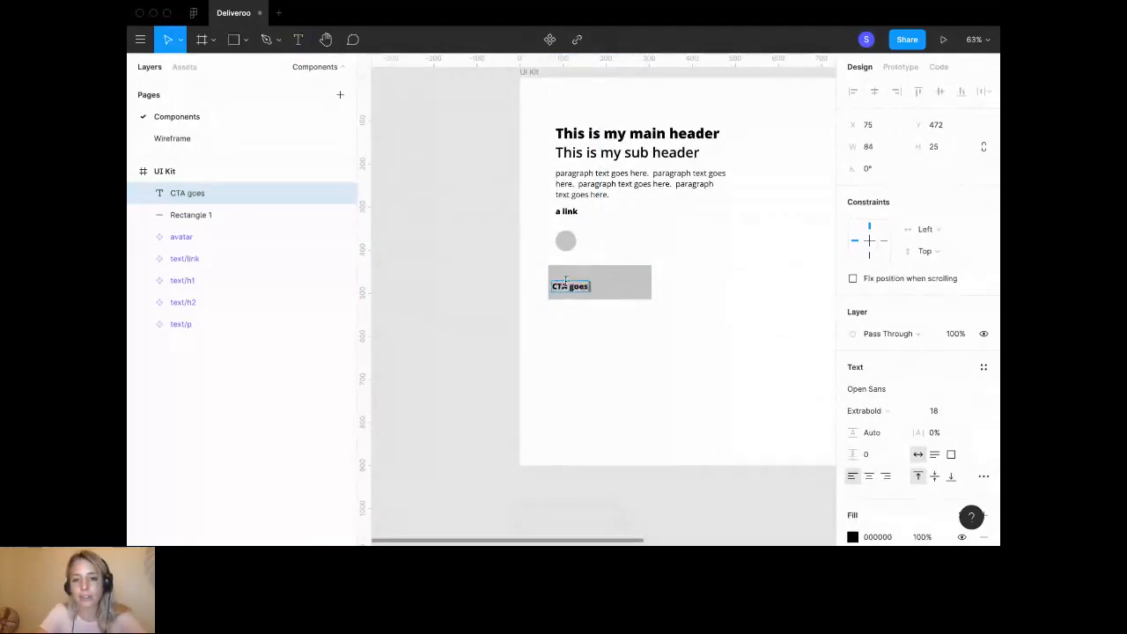
key("Escape")
left_click_drag(586, 293, 582, 289)
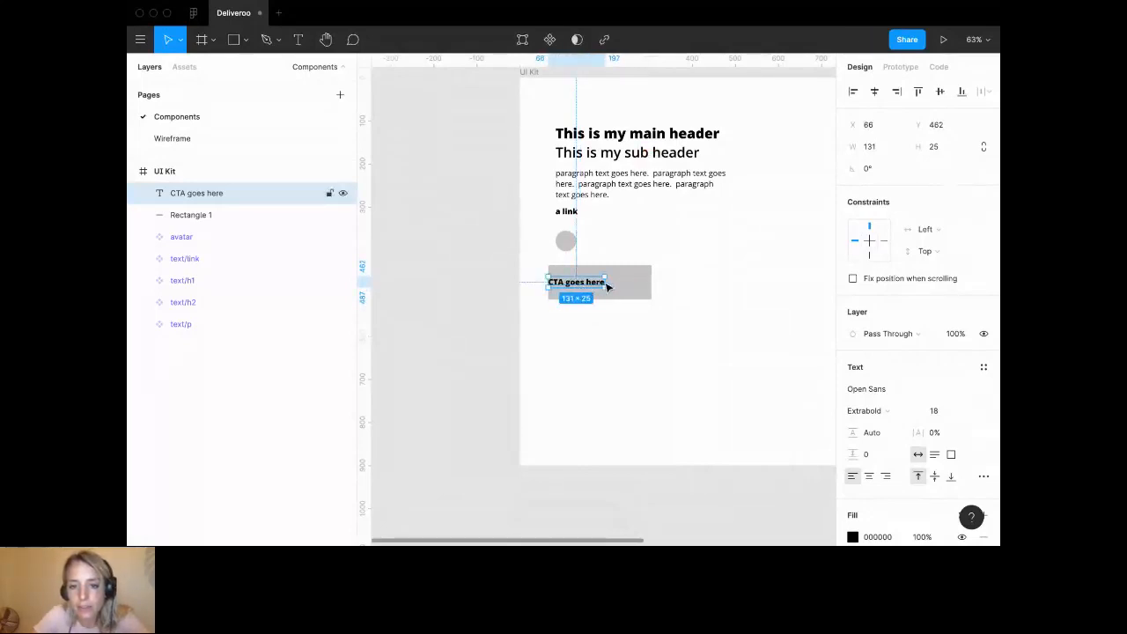
Stretch the CTA text box to the rectangle's right edge and inset its left edge to X 71, making it 235 wide.
scroll(608, 286, "up", 5)
left_click_drag(608, 283, 735, 283)
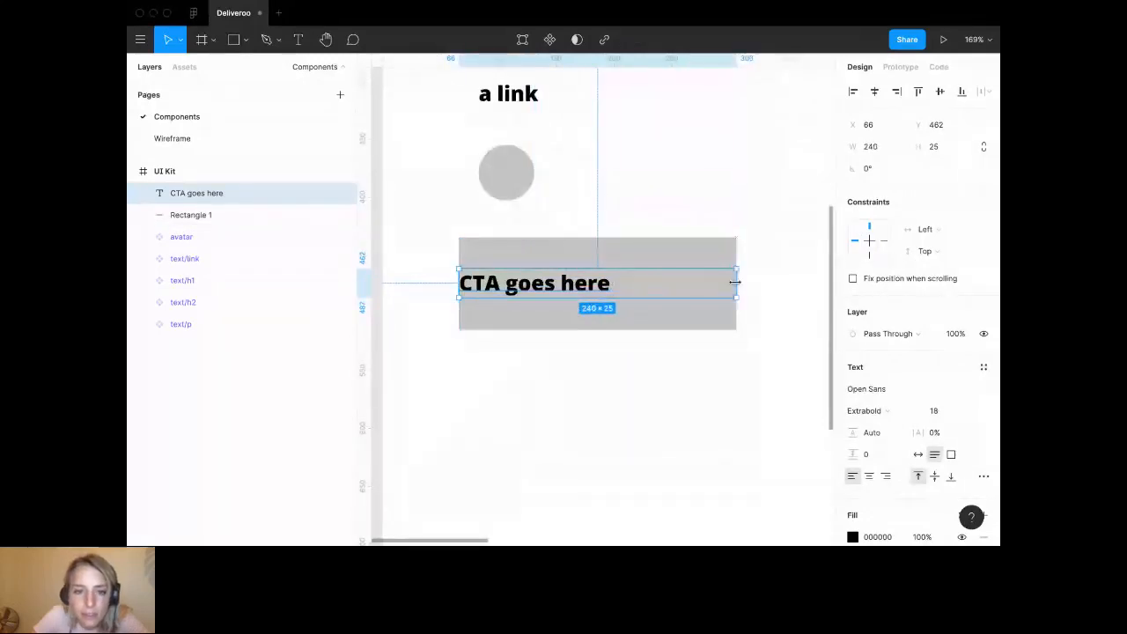
left_click_drag(459, 283, 463, 282)
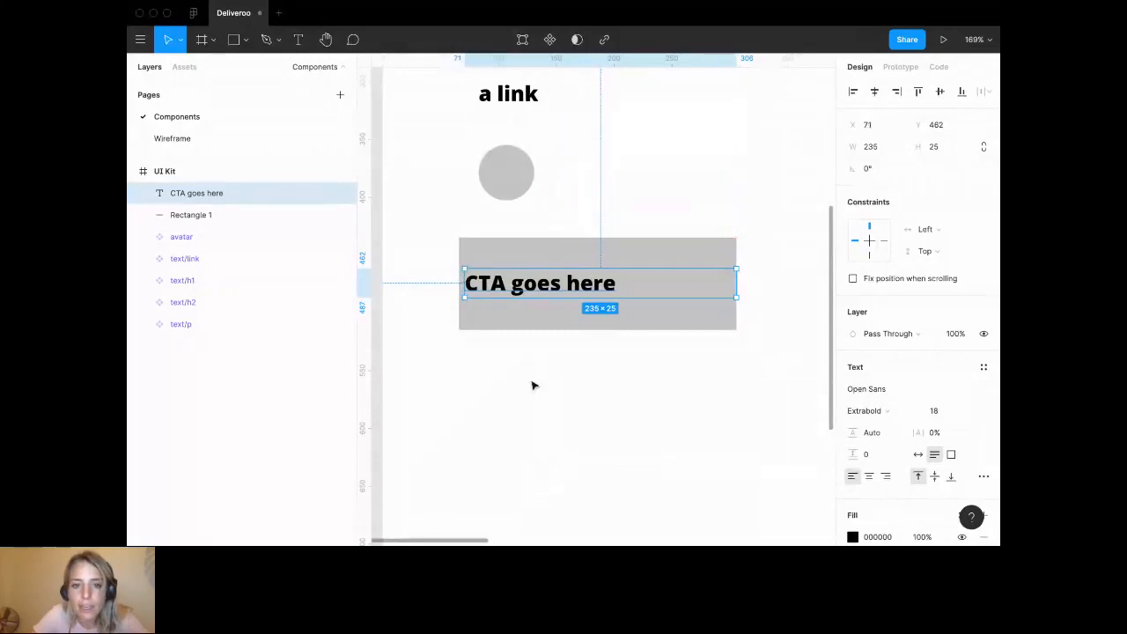
Change the fill of the rectangle behind the CTA text to dark grey 312C2C.
left_click(531, 322)
left_click(852, 388)
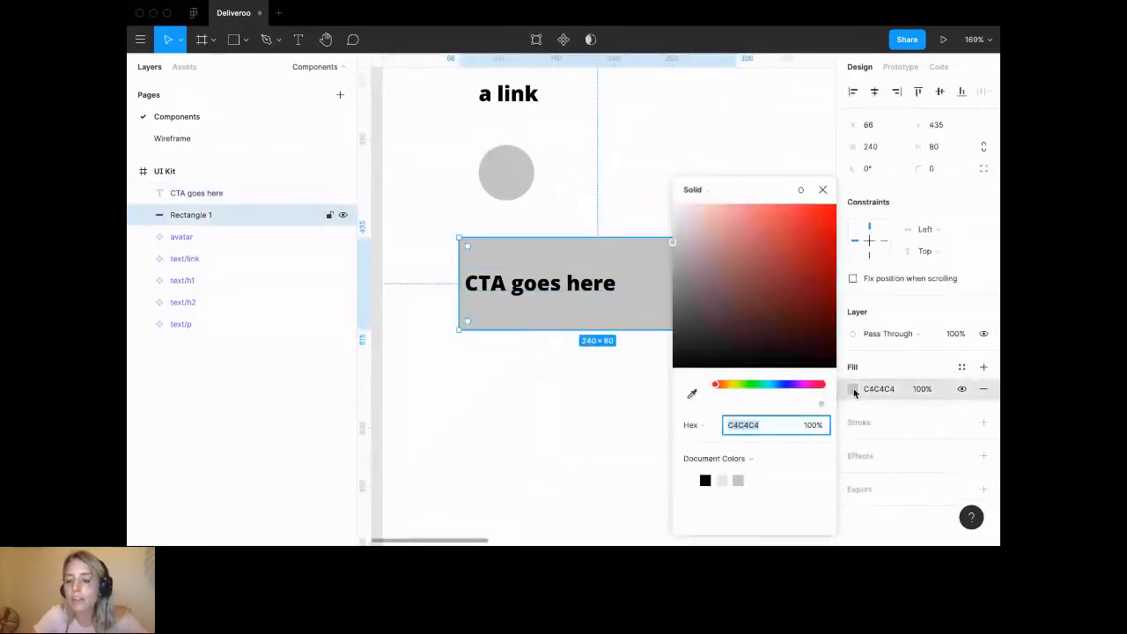
left_click_drag(815, 327, 692, 334)
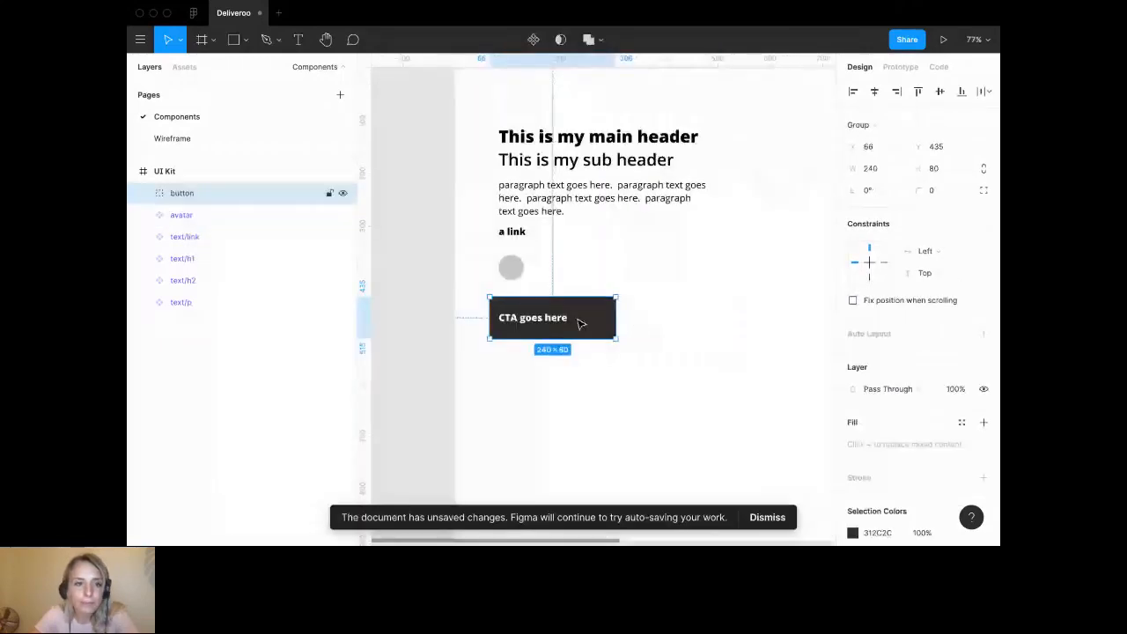
Duplicate the button group beside the original at X 344, Y 435, and turn the original button into a component.
left_click(593, 368)
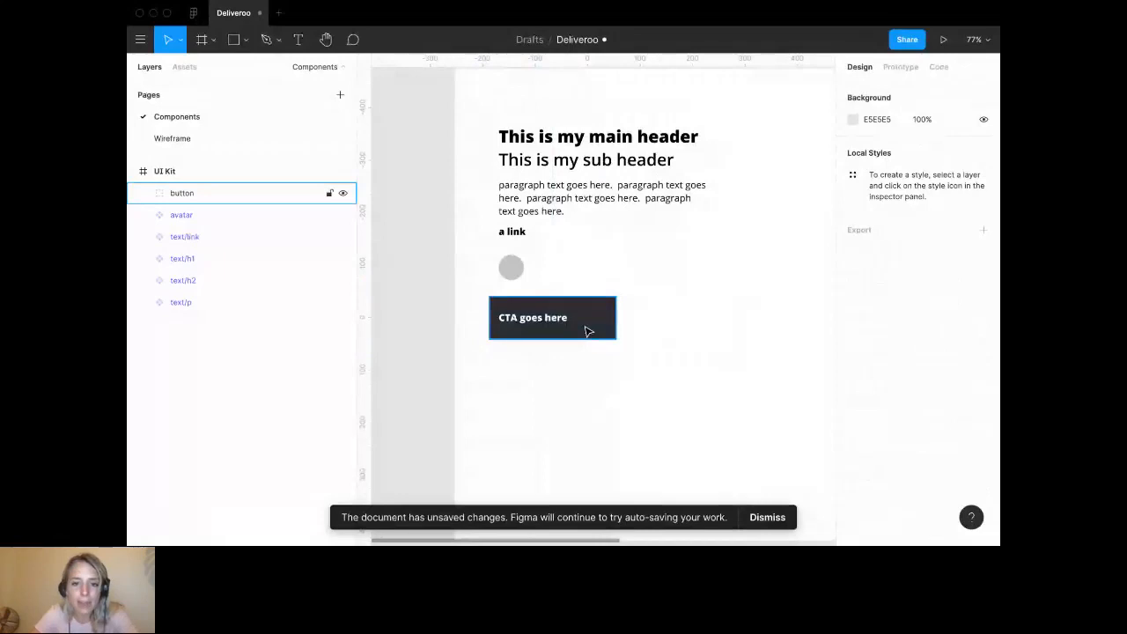
left_click(588, 329)
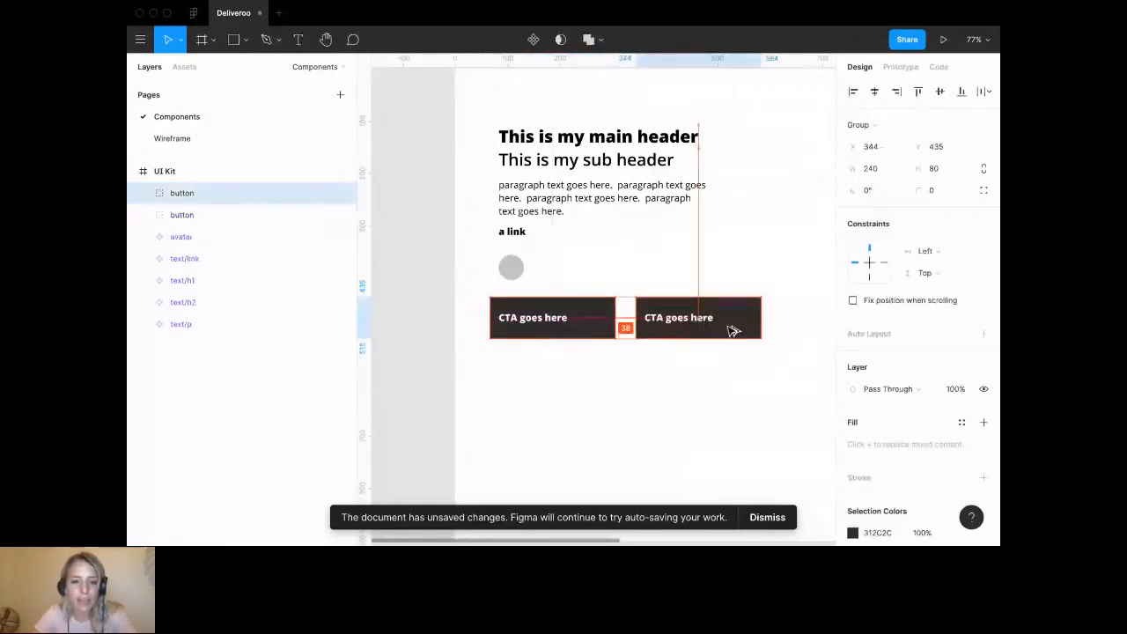
left_click(601, 336)
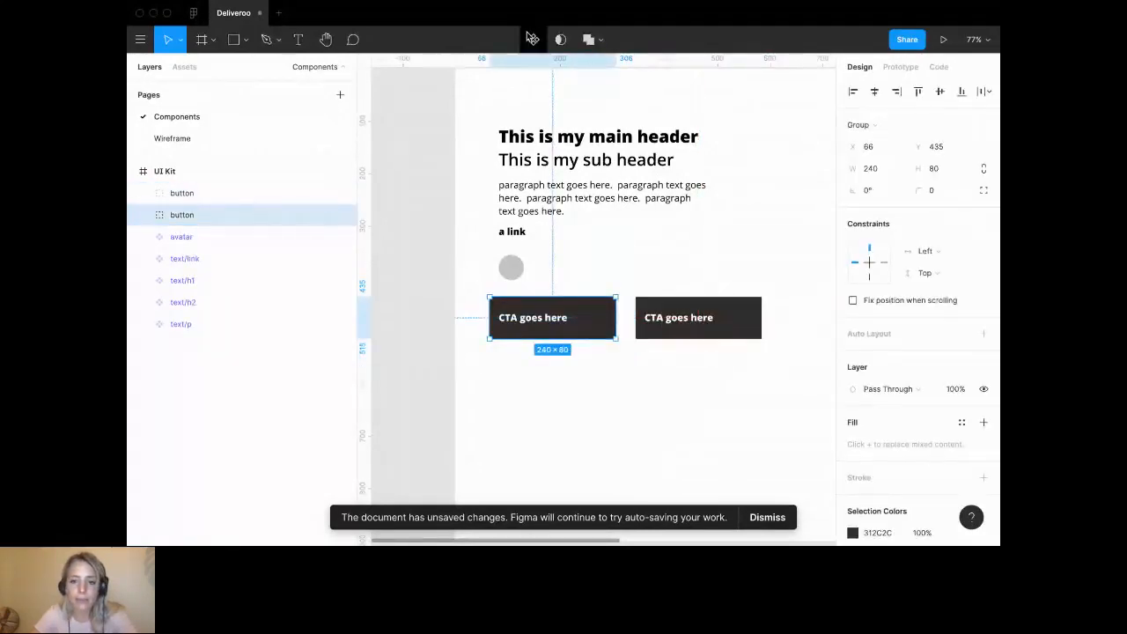
Change the dark background colour of the duplicated button to light grey CDCDCD.
left_click(747, 332)
scroll(746, 334, "up", 5)
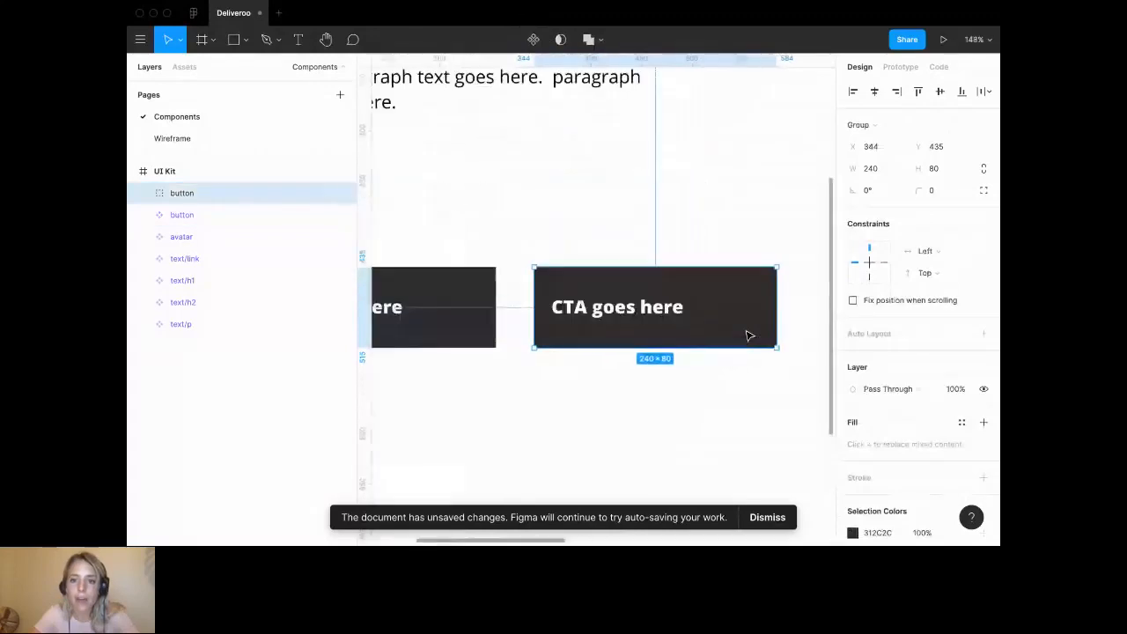
scroll(827, 451, "down", 2)
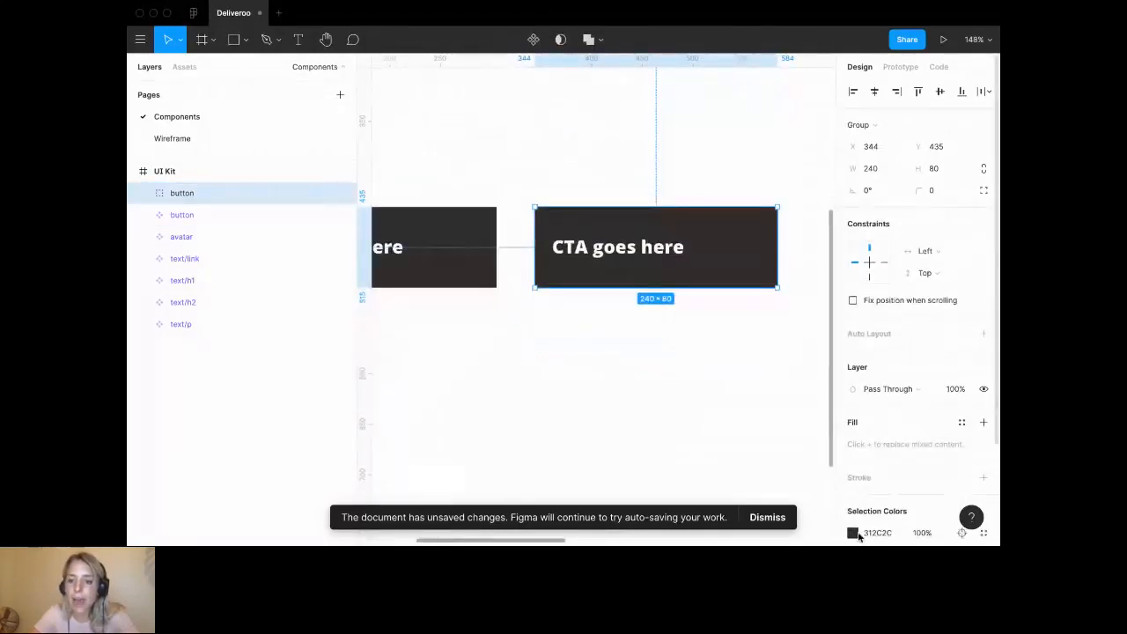
left_click(852, 533)
left_click(705, 267)
left_click_drag(705, 270, 674, 243)
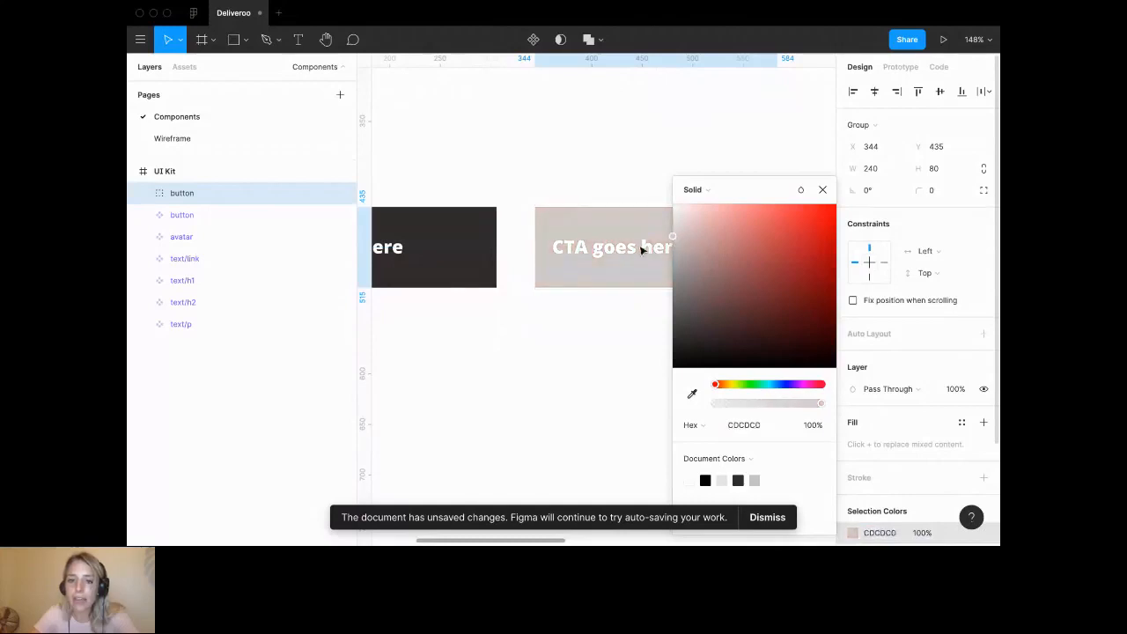
Recolour the duplicated button's text to grey 8B8B8B and change its wording to "input".
double_click(643, 247)
double_click(642, 246)
double_click(640, 246)
triple_click(640, 246)
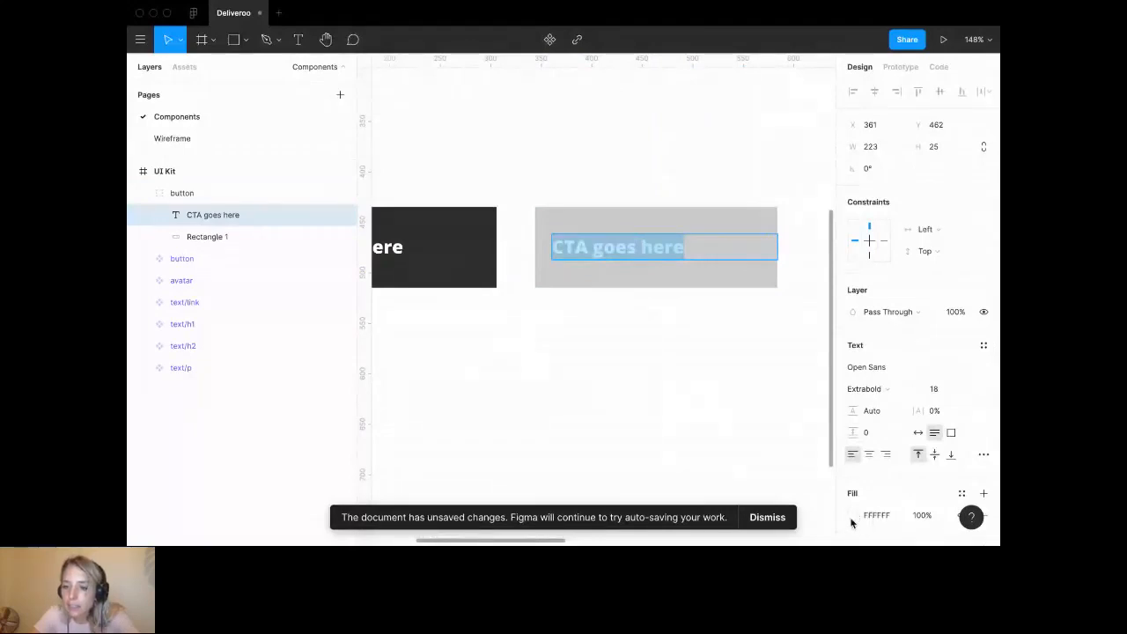
scroll(852, 518, "down", 2)
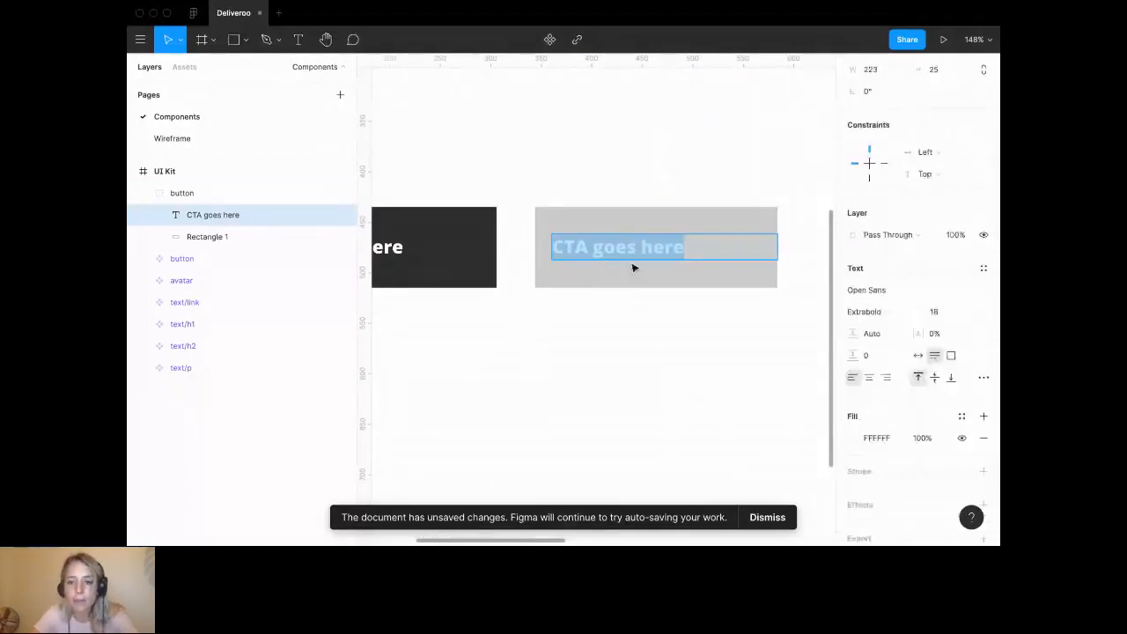
left_click(872, 440)
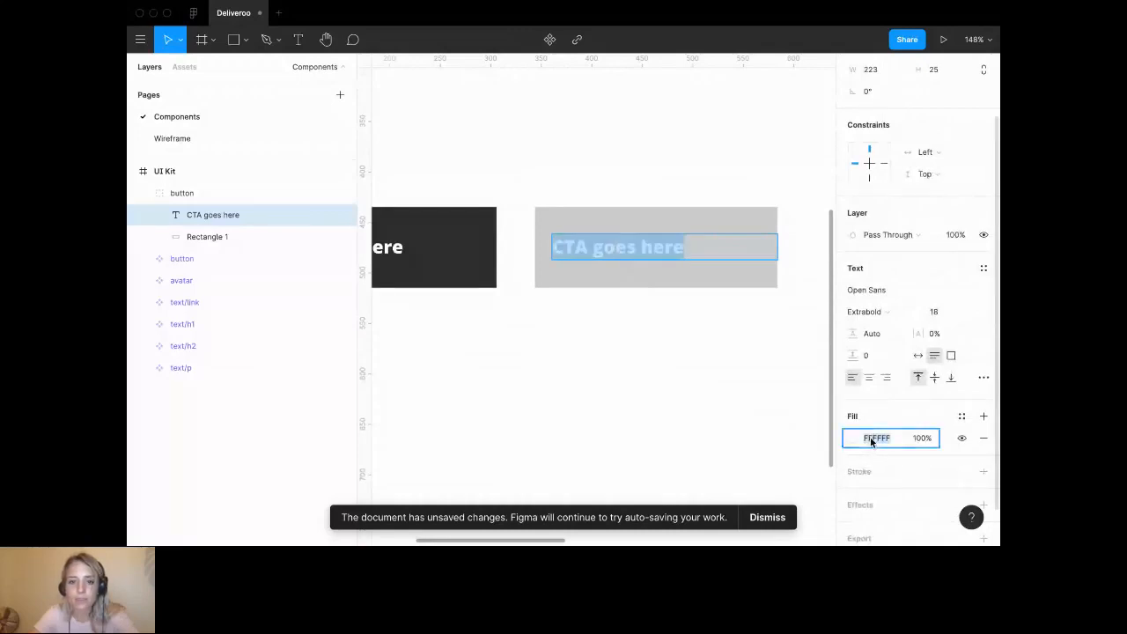
left_click(852, 438)
left_click_drag(687, 297, 672, 295)
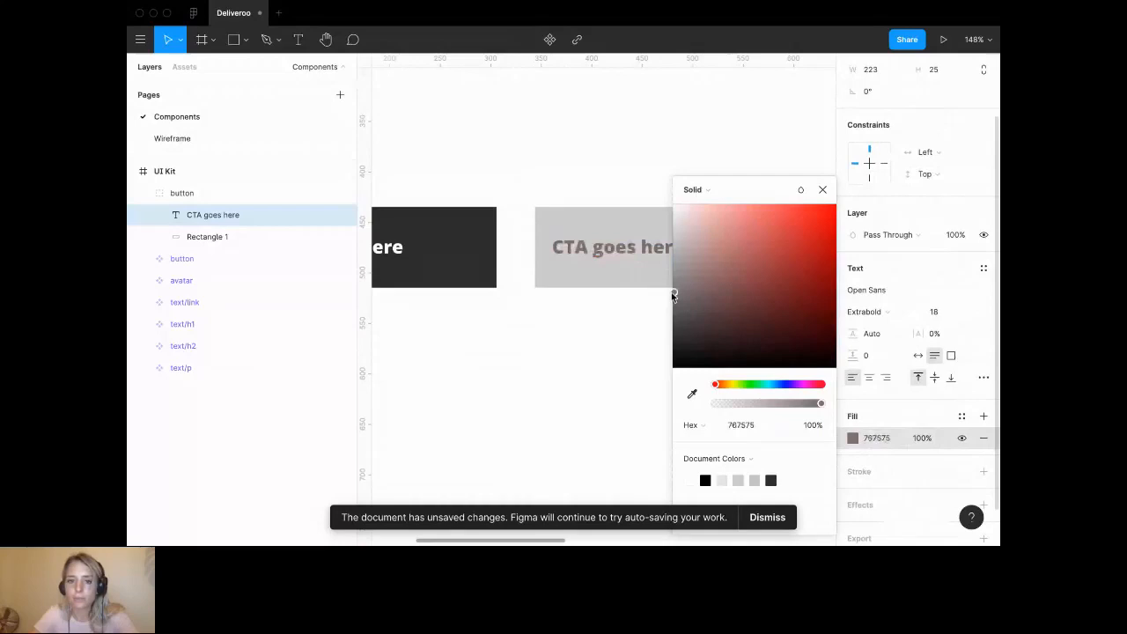
left_click_drag(673, 296, 670, 281)
left_click(823, 190)
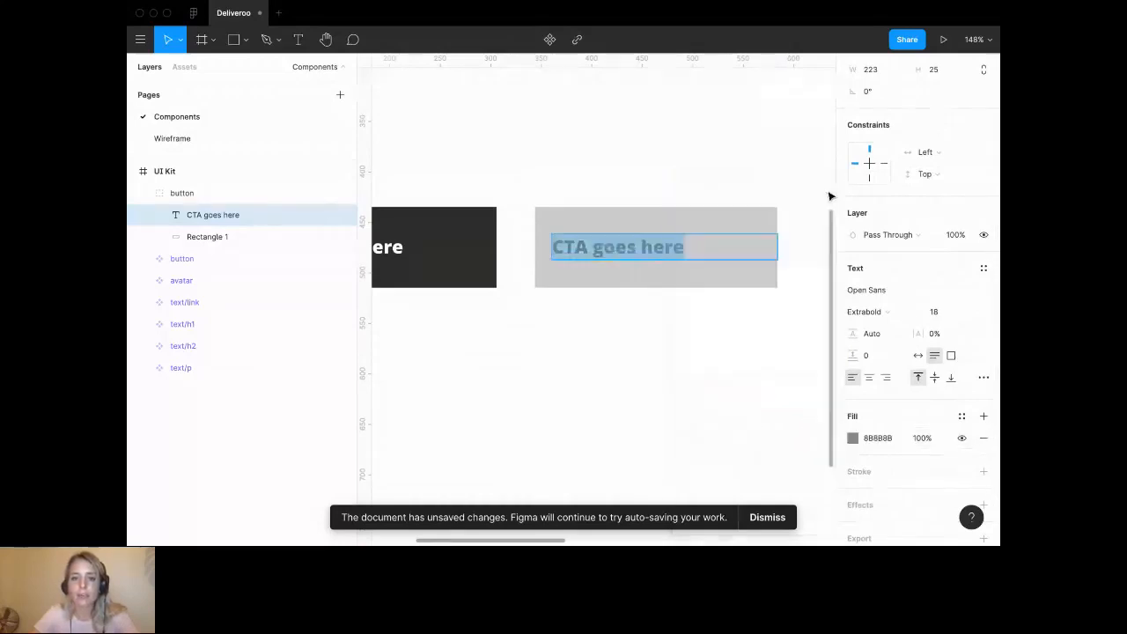
type("input")
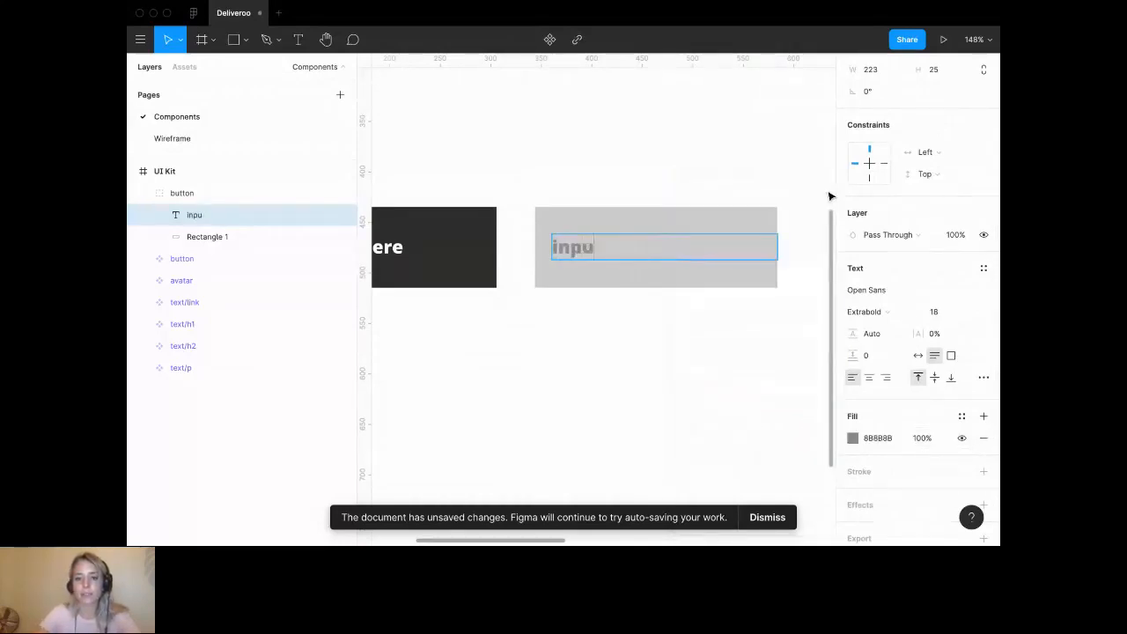
key("Escape")
Extend the CTA text box to the dark button's full 240 width and centre its text horizontally.
scroll(717, 332, "down", 5)
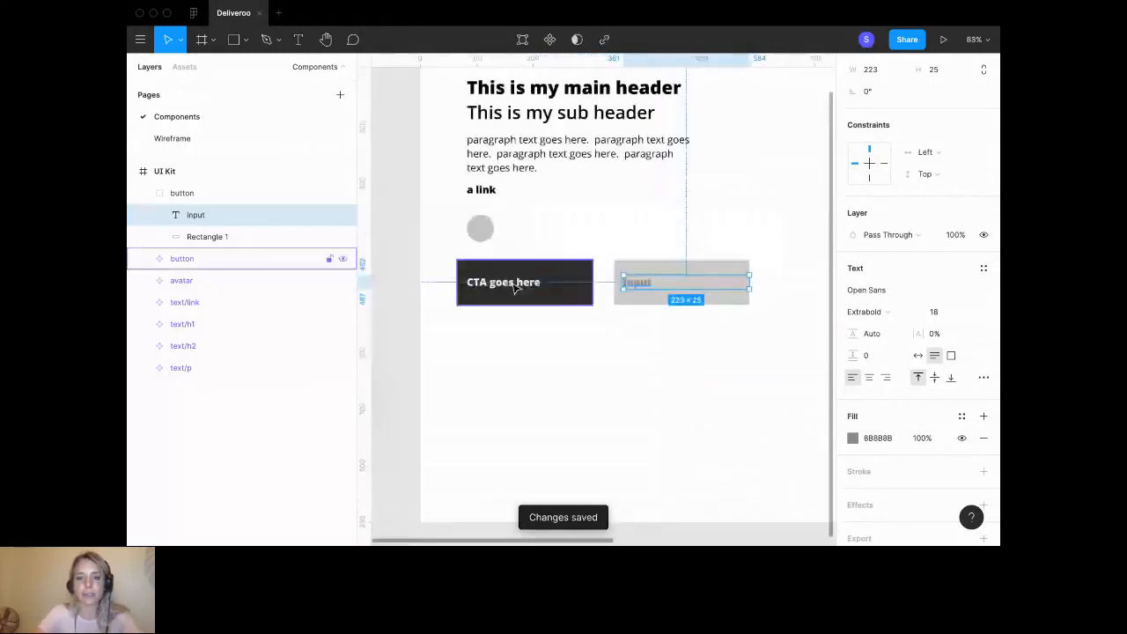
left_click(516, 286)
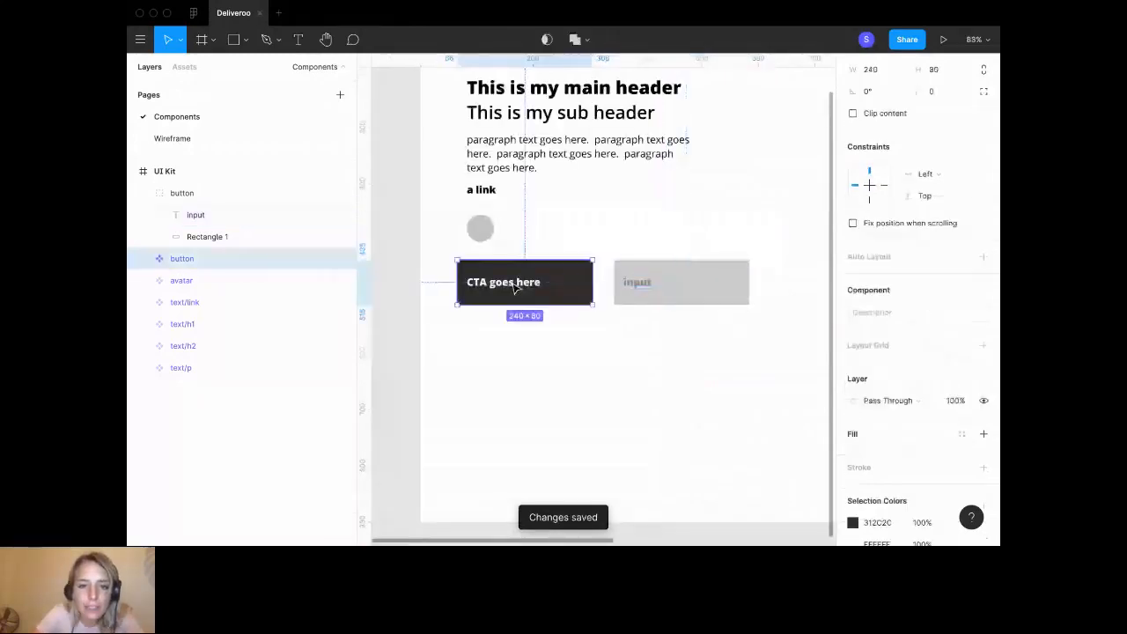
double_click(516, 286)
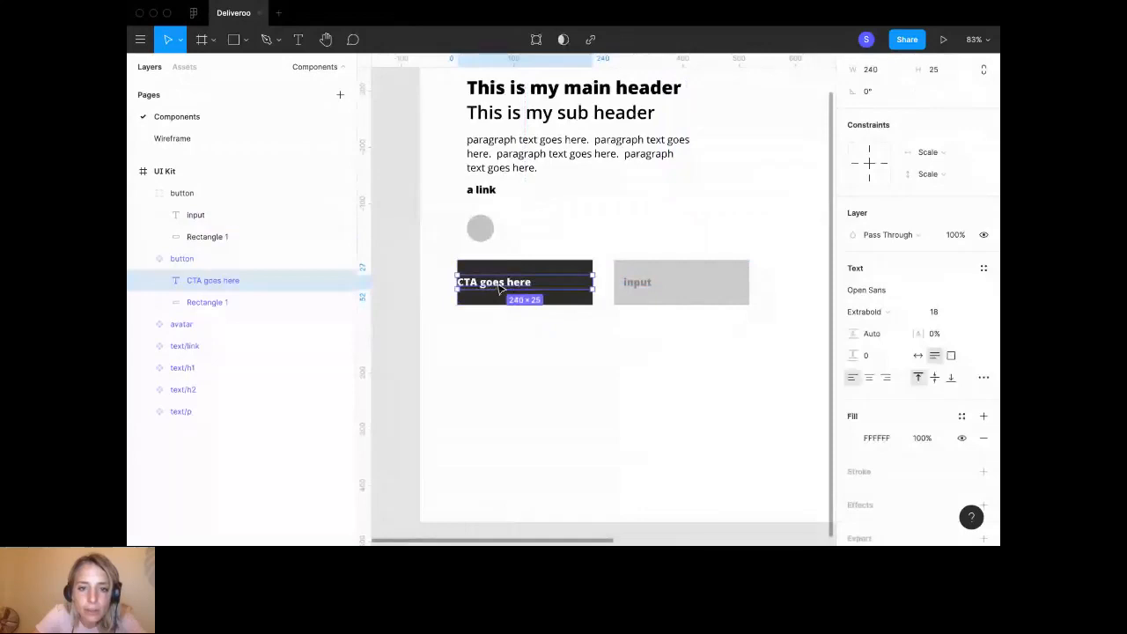
left_click(869, 376)
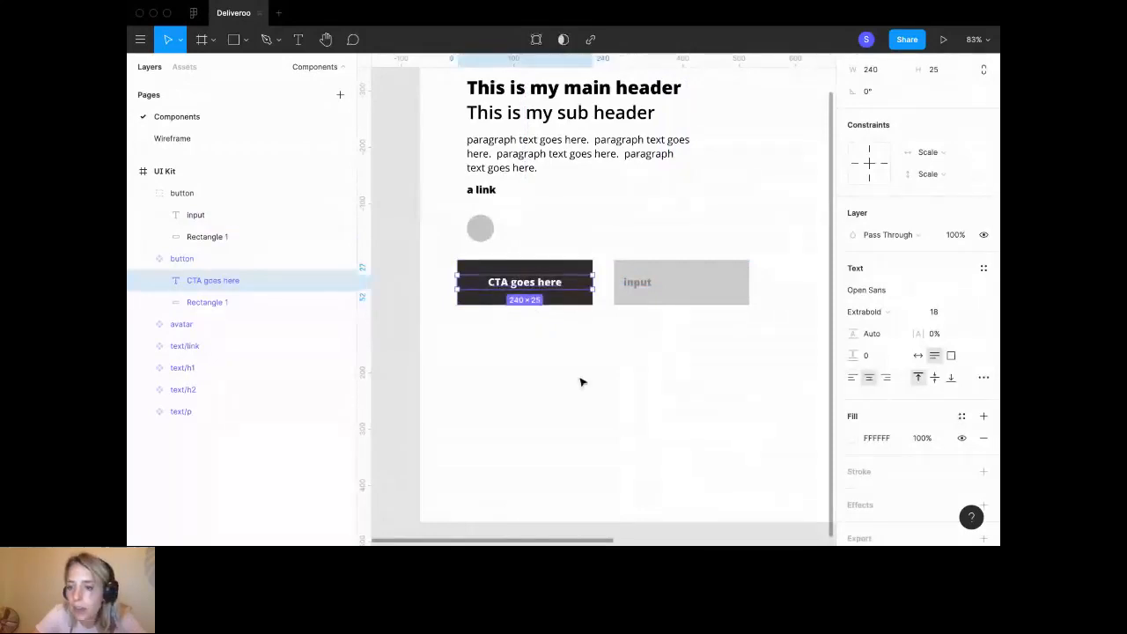
left_click(622, 433)
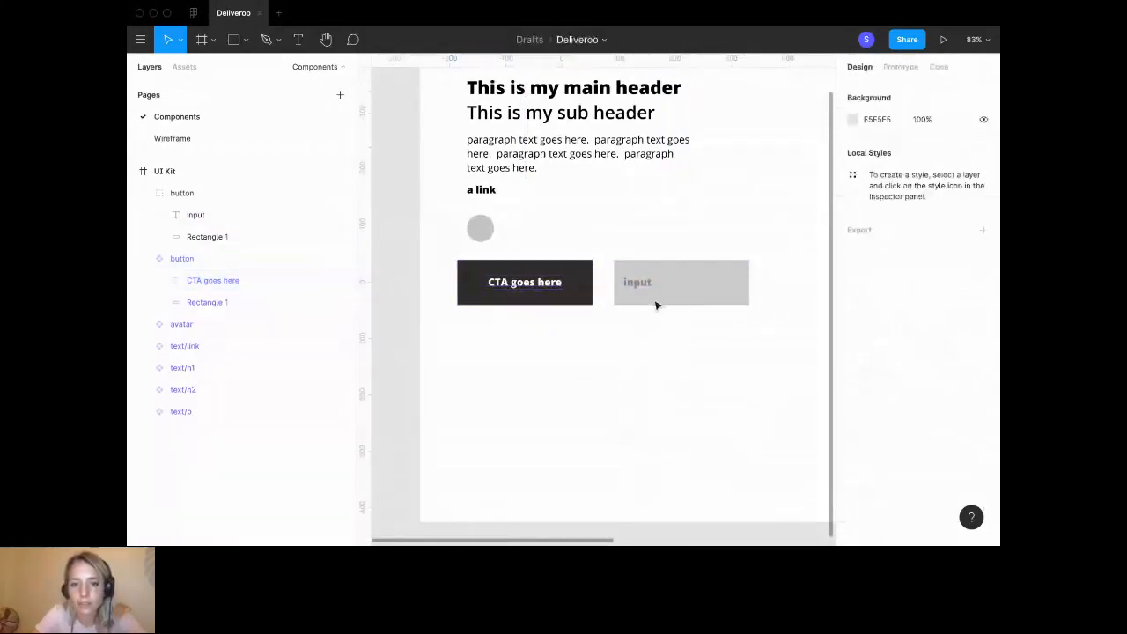
Rename the light grey button group as "input" and turn it into a component.
left_click(646, 290)
double_click(643, 284)
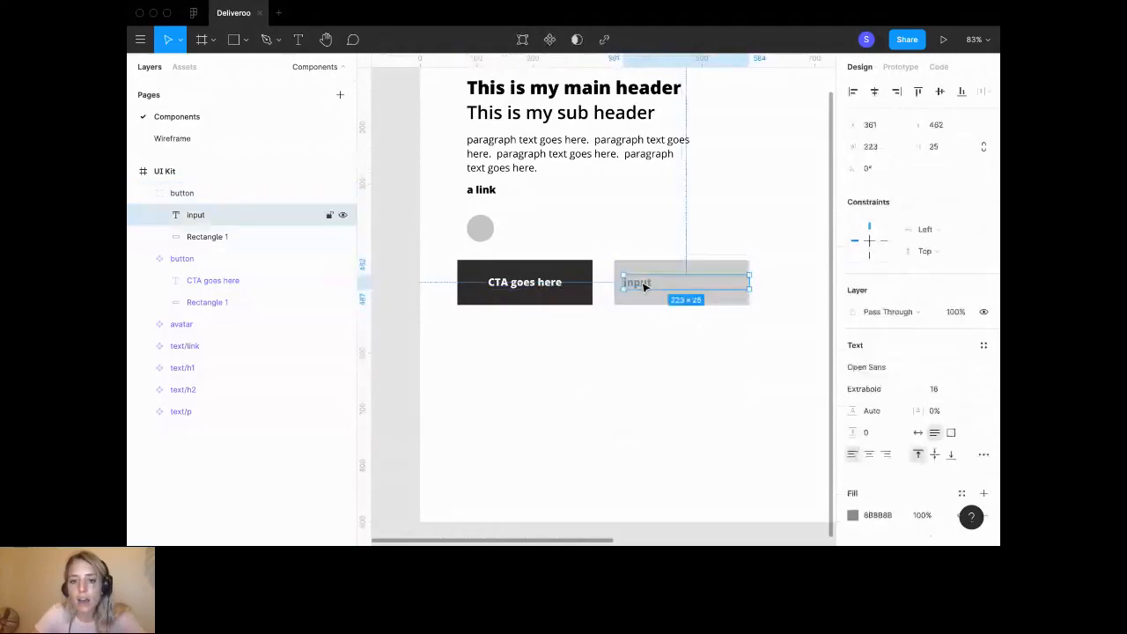
left_click(184, 194)
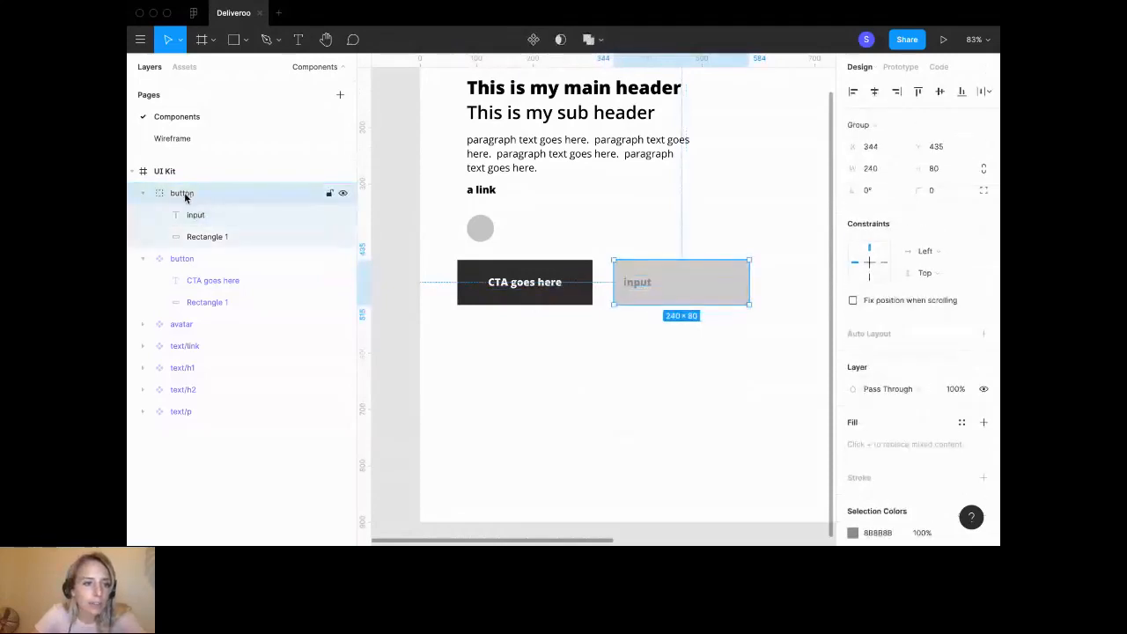
double_click(182, 194)
type("input")
key("Return")
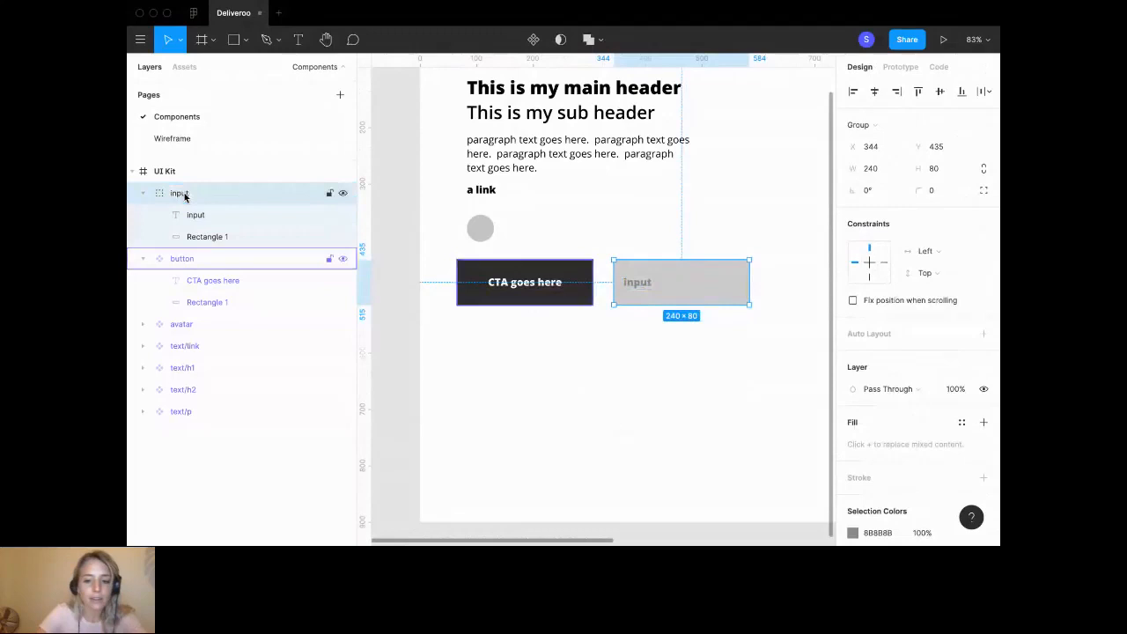
left_click(143, 193)
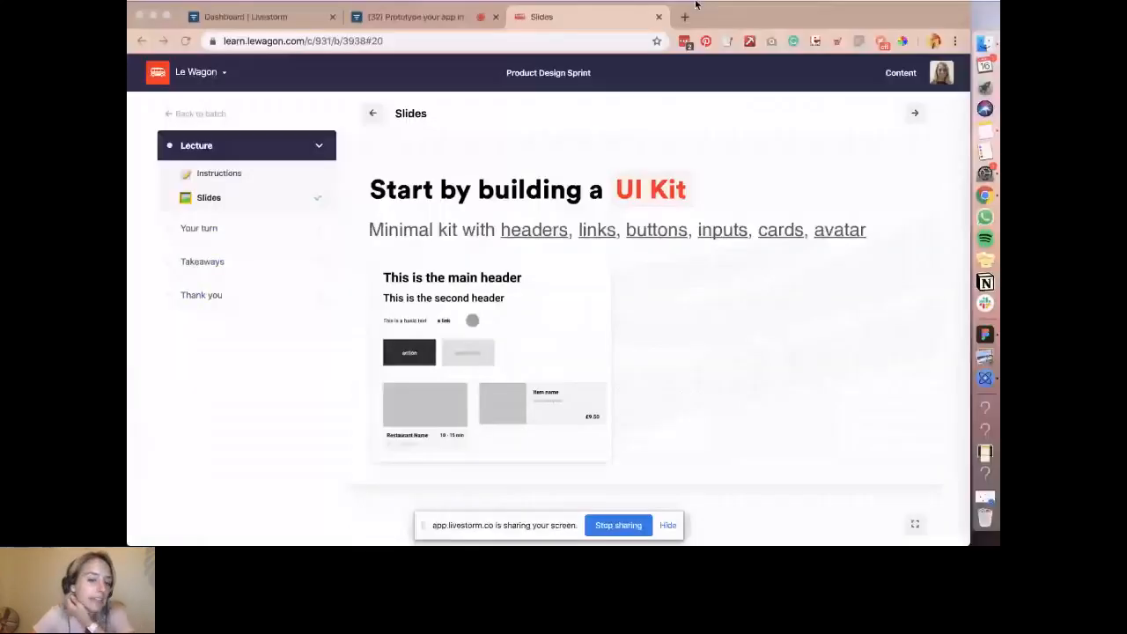
Switch to the browser to check the card designs on the UI Kit slide, then return to the UI Kit frame in Figma.
key("super+Tab")
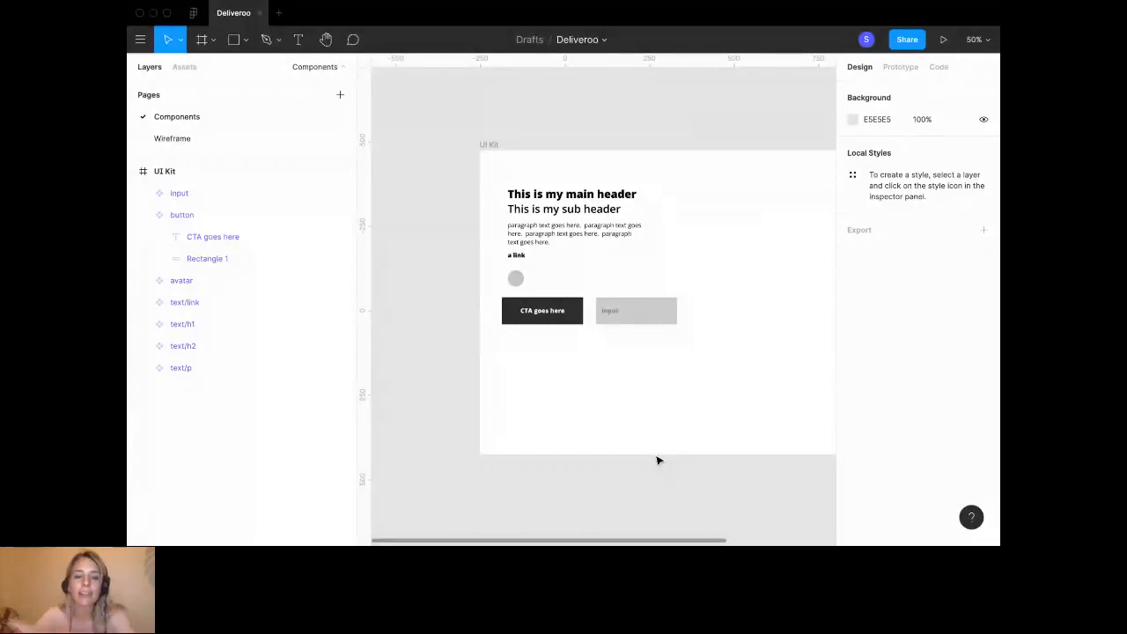
key("ctrl+Left")
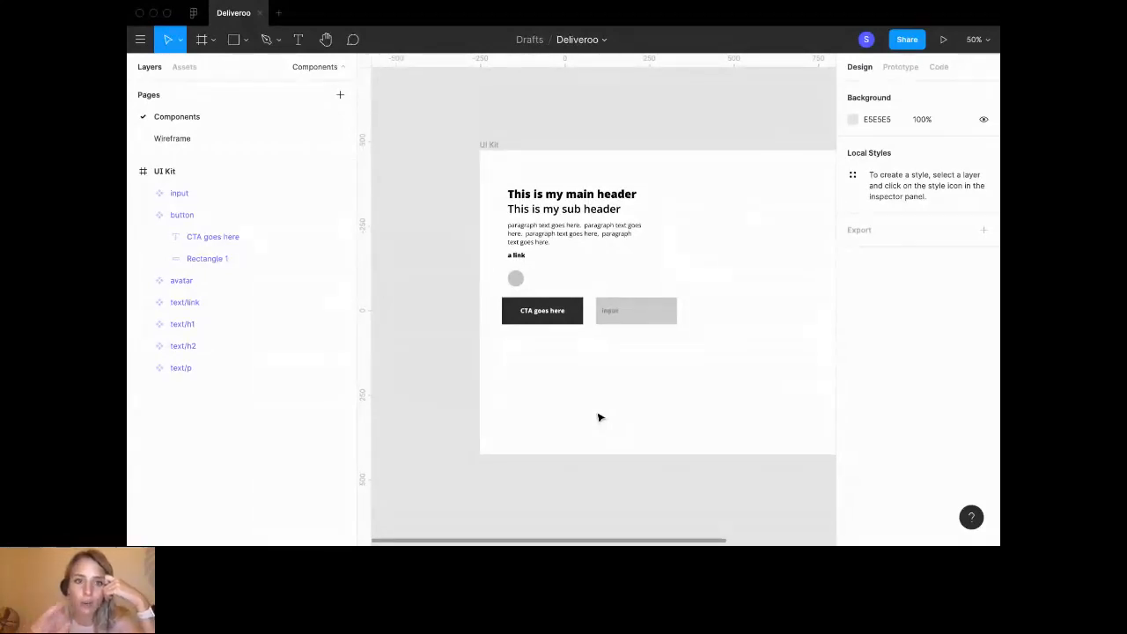
scroll(598, 417, "down", 3)
scroll(599, 420, "up", 5)
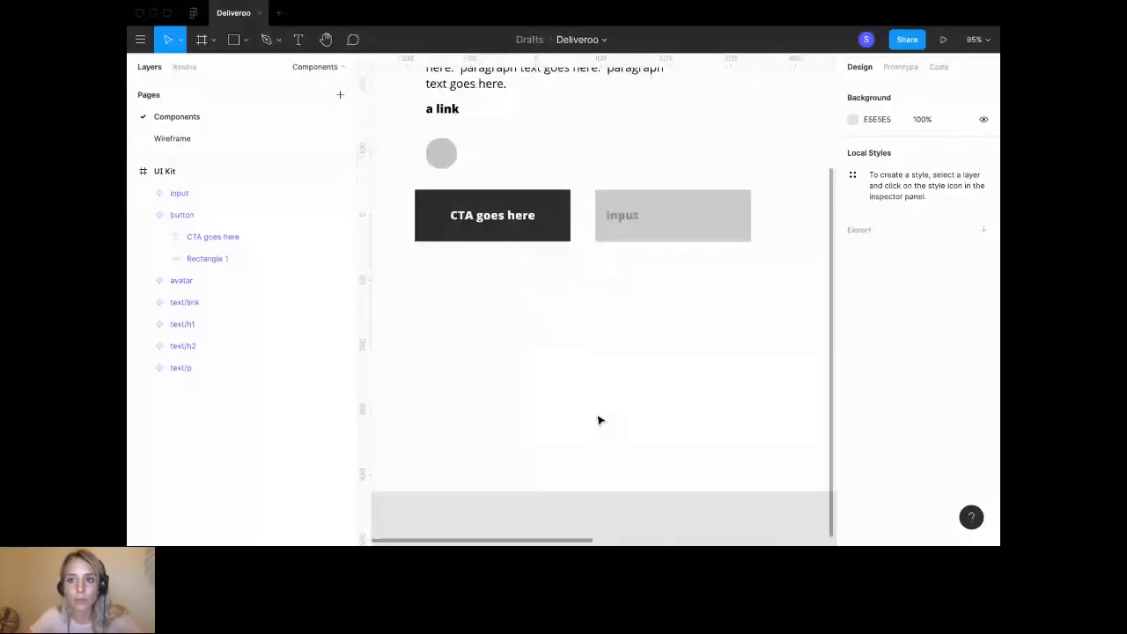
key("super+Tab")
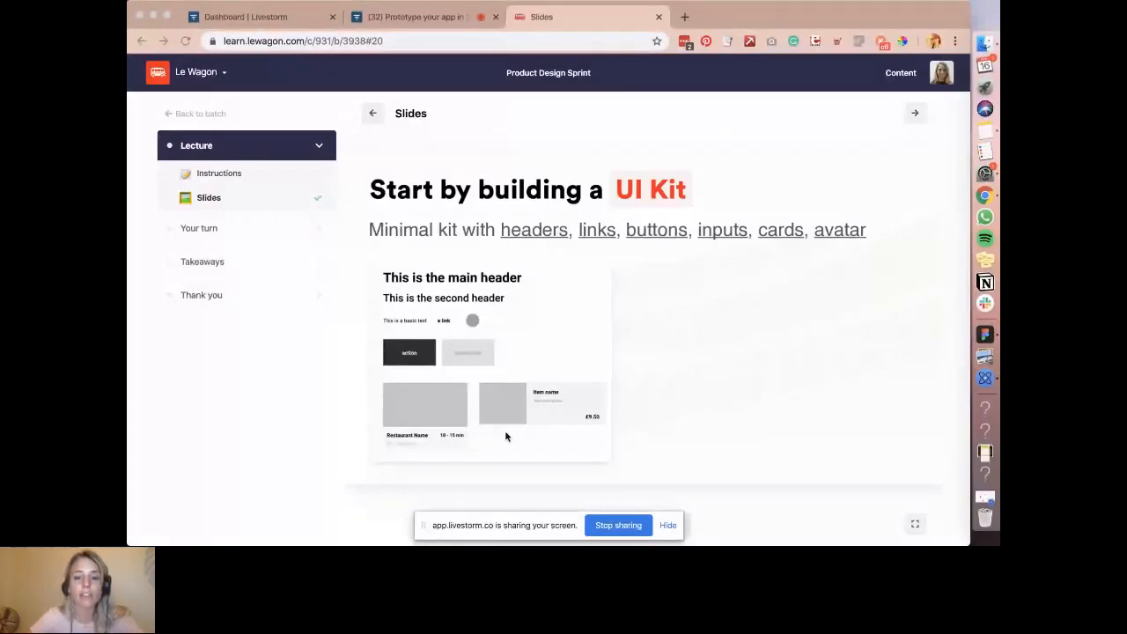
key("super+Tab")
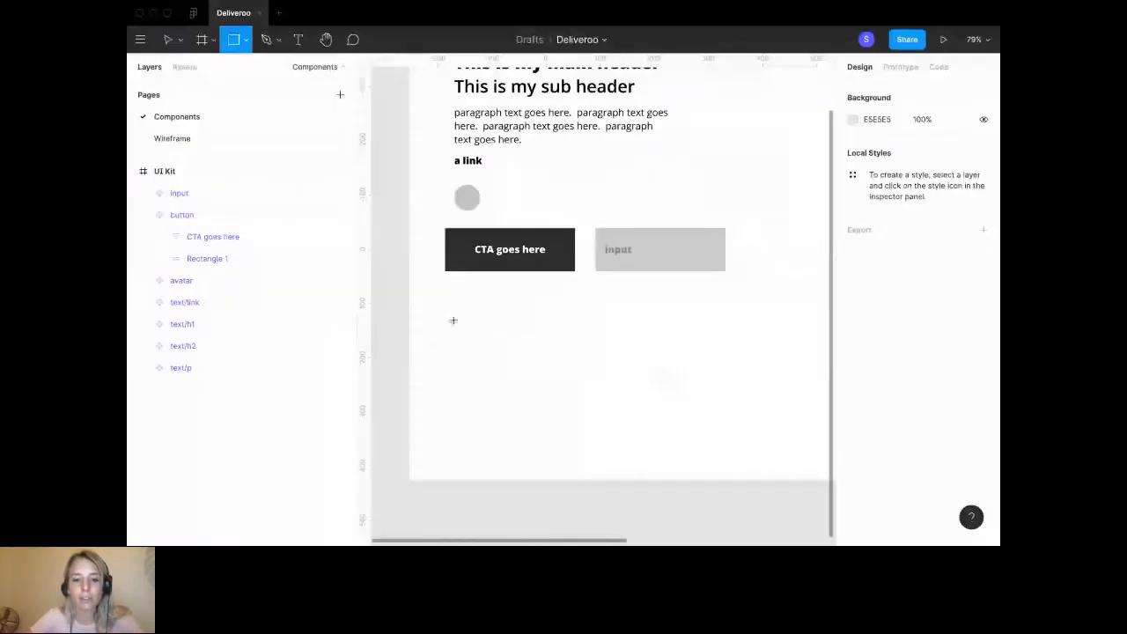
Draw a rectangle below the dark button in the UI Kit frame and size it to 320 × 240.
left_click_drag(453, 320, 629, 453)
left_click(874, 147)
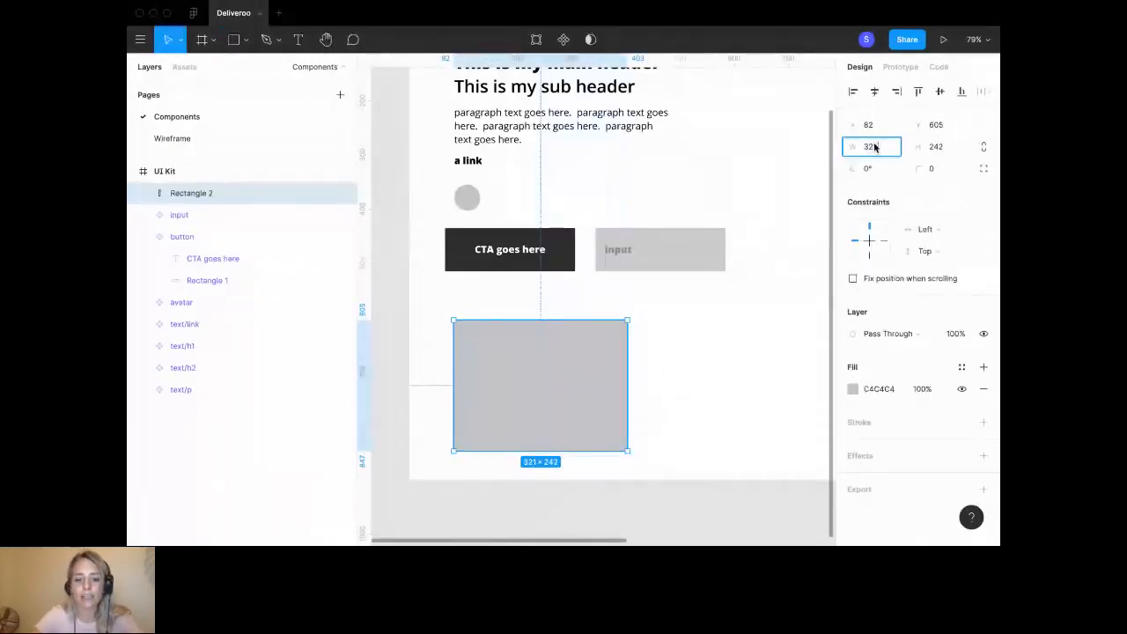
key("Escape")
key("Return")
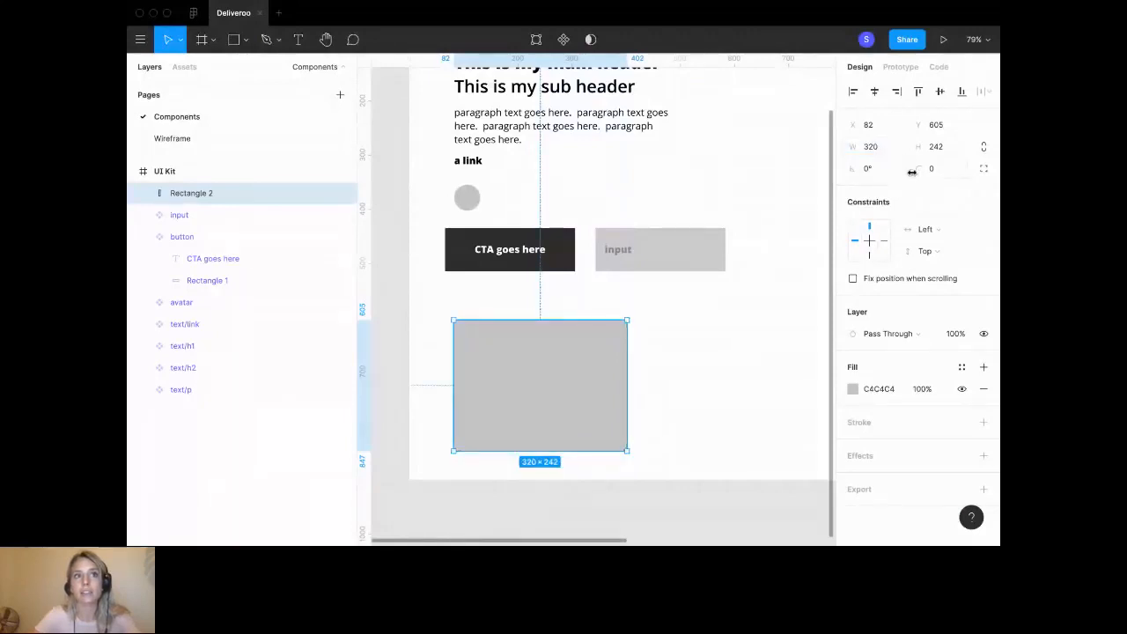
left_click(935, 146)
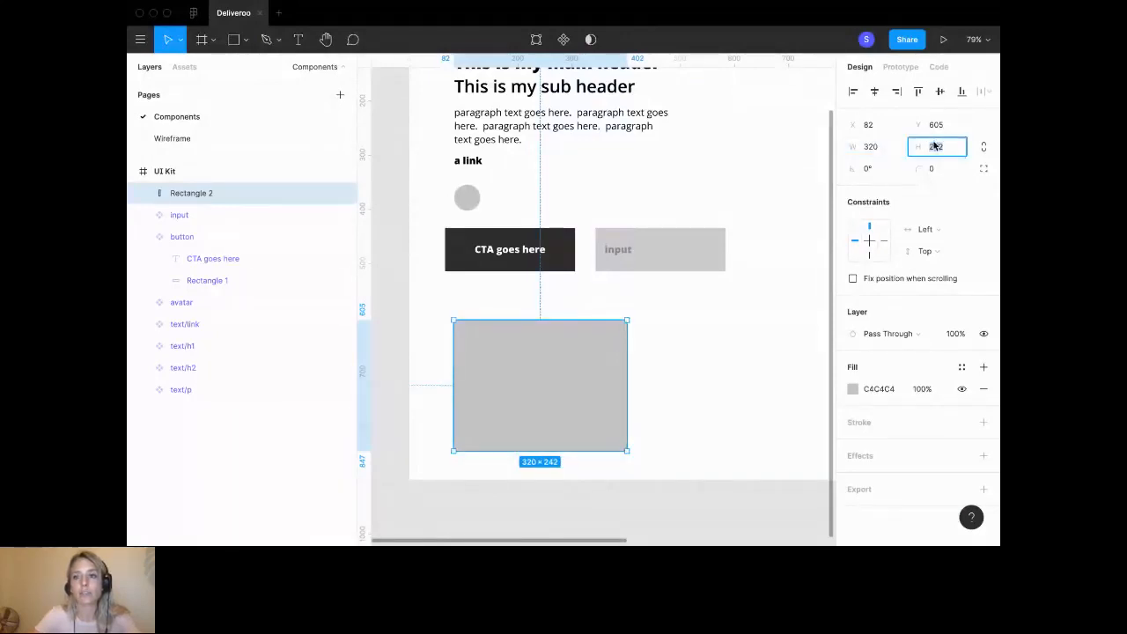
type("20")
key("Return")
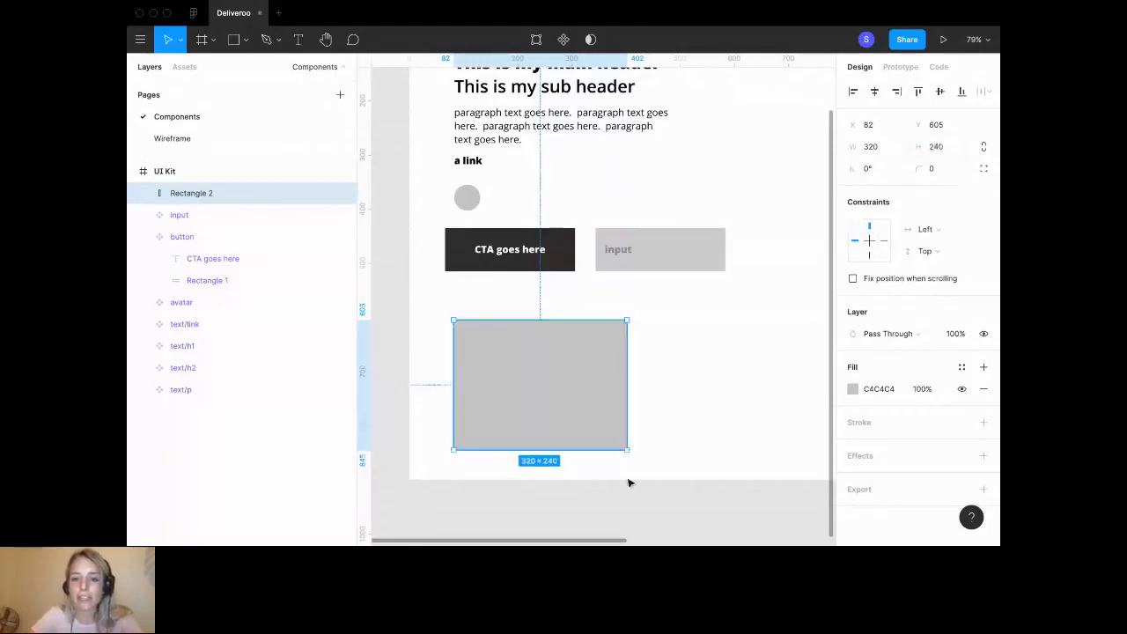
Move the 320 × 240 rectangle into the empty area beyond the input component, at about X 923, Y 450.
scroll(714, 405, "down", 3)
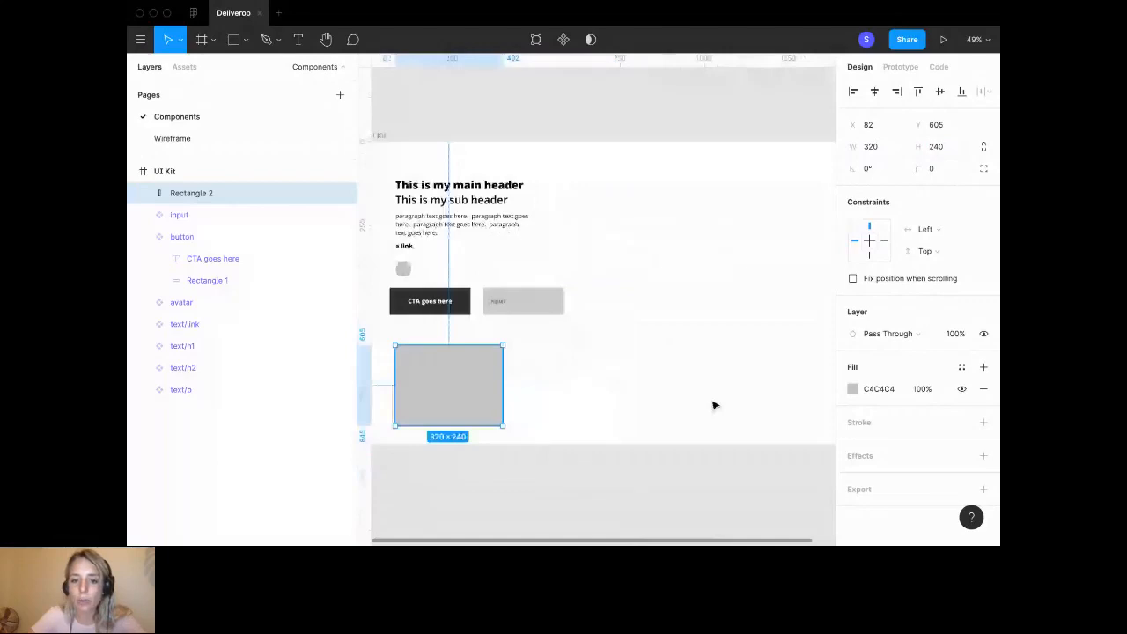
scroll(714, 405, "down", 2)
left_click_drag(529, 375, 752, 334)
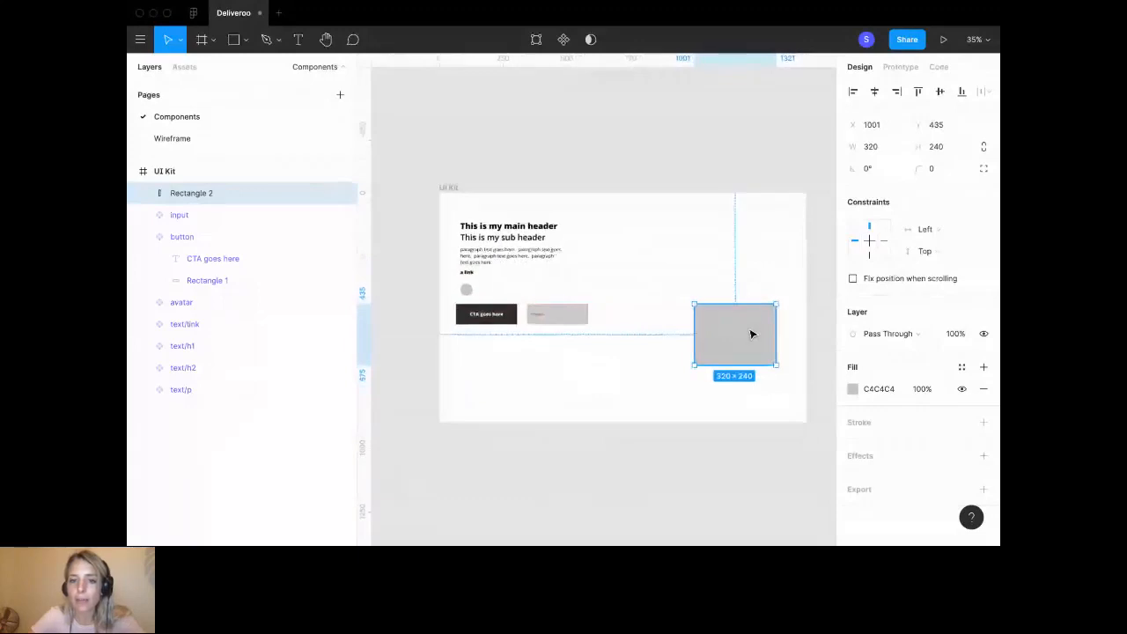
scroll(751, 334, "up", 2)
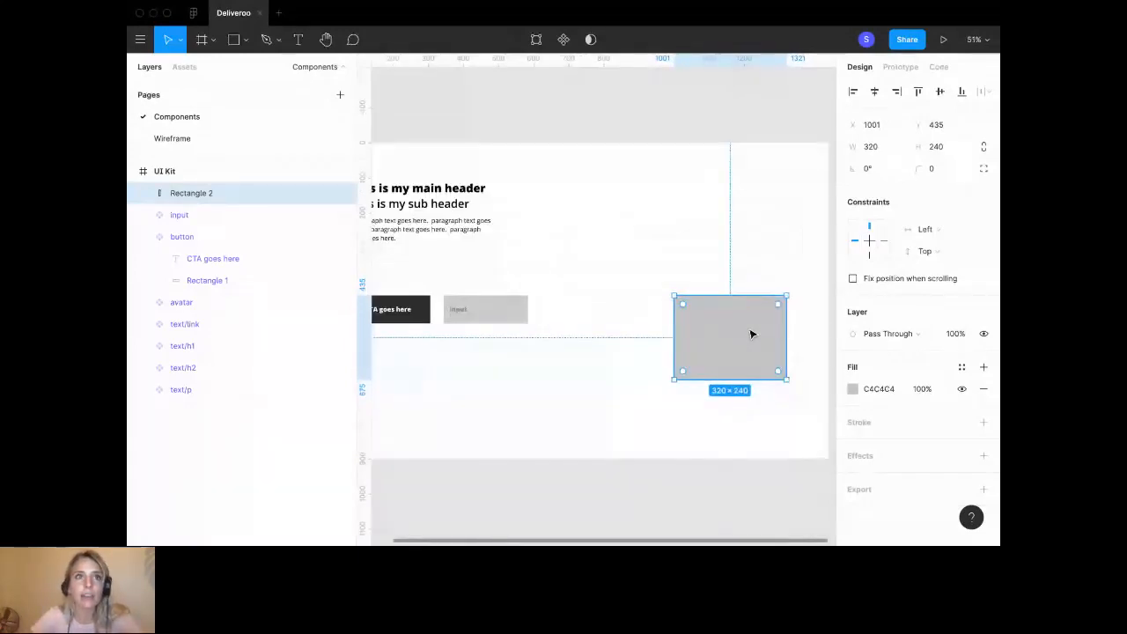
left_click_drag(751, 334, 724, 338)
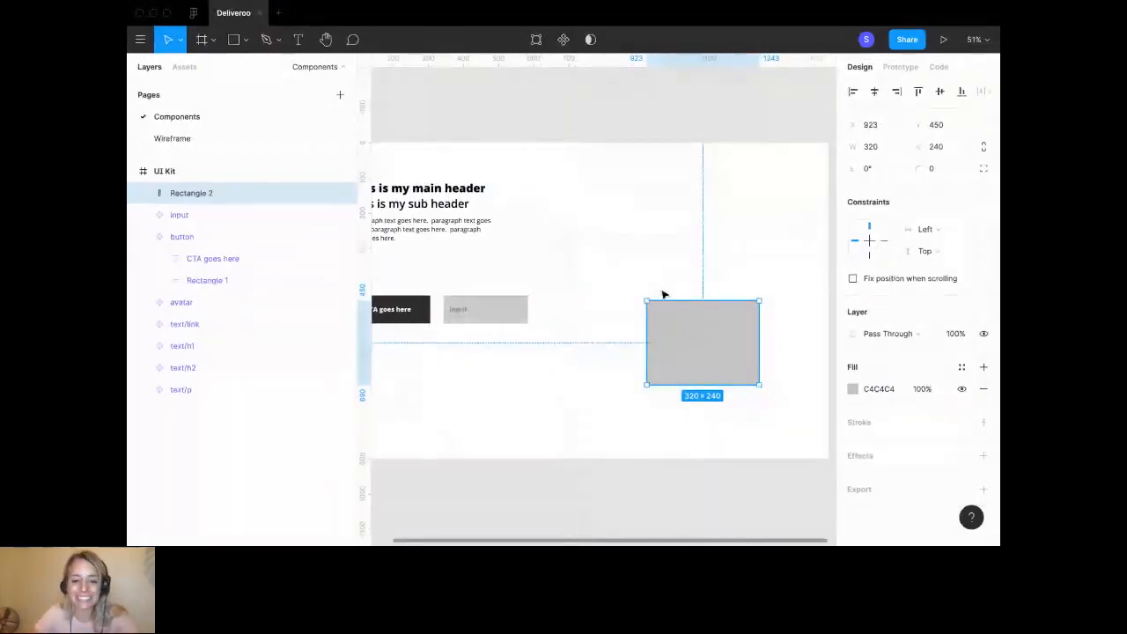
Draw an 88-high rectangle across the card's lower part, match it to the card's 320 width and fill it with FAFAFA.
key("r")
left_click_drag(646, 353, 761, 384)
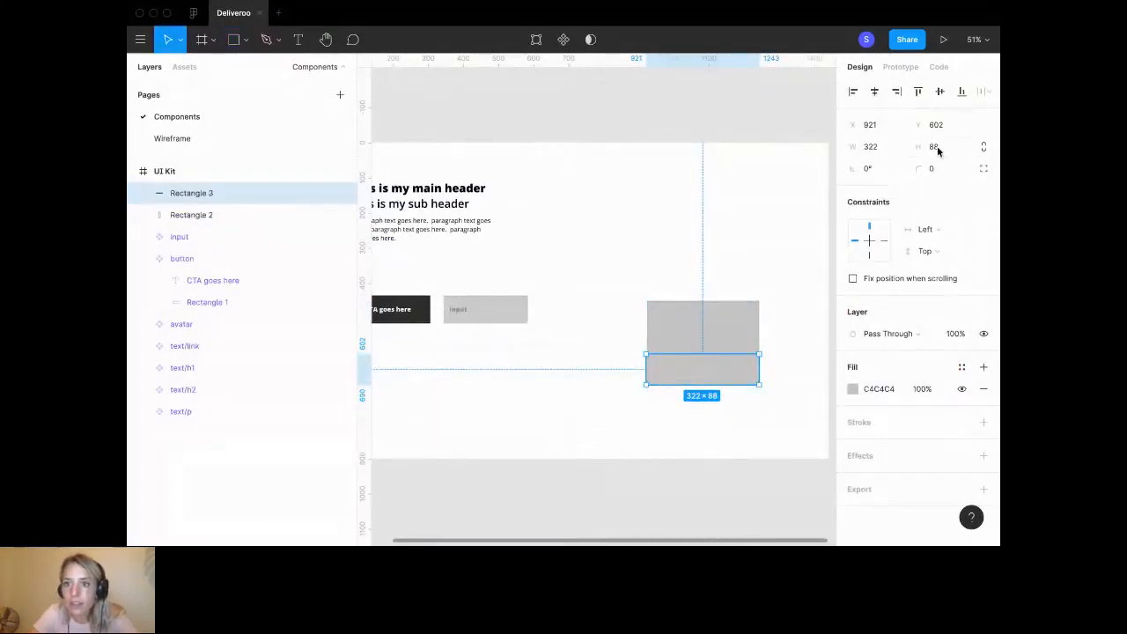
left_click_drag(647, 369, 648, 369)
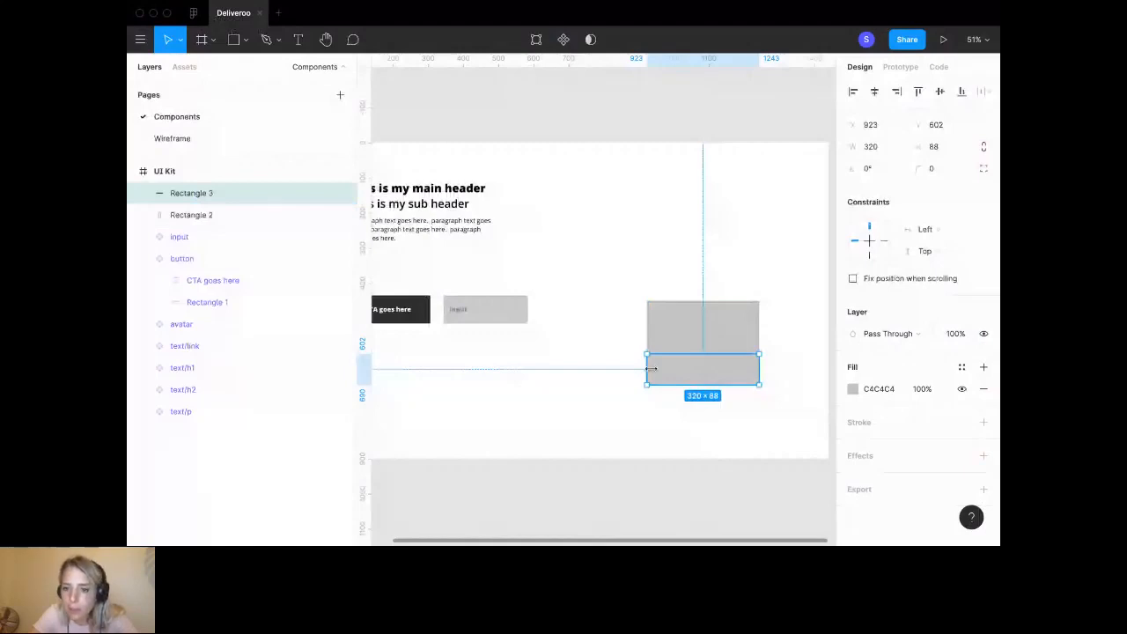
left_click(852, 389)
left_click_drag(674, 237, 671, 212)
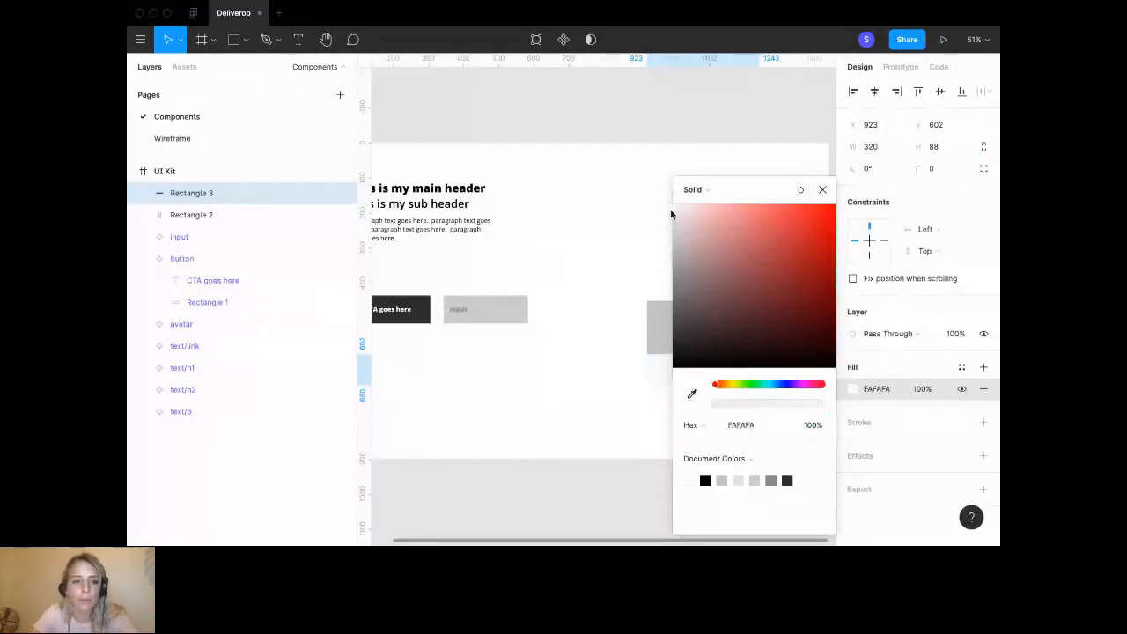
Check the card design on the browser's UI Kit slide, then return to Figma and add a drop shadow to the card's large grey rectangle.
key("super+Tab")
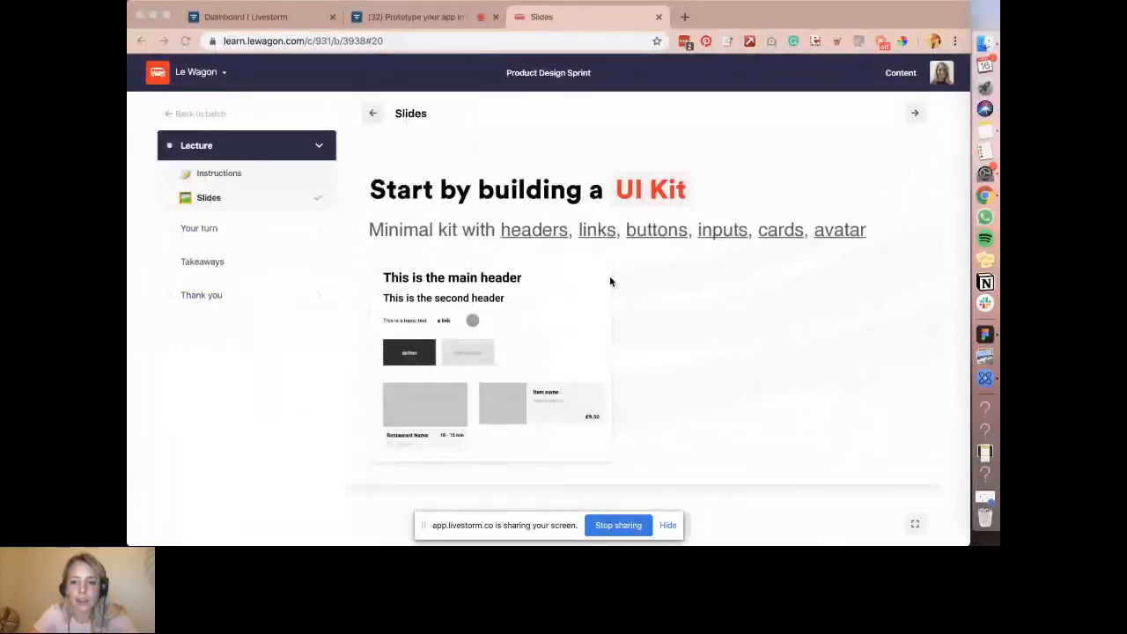
key("super+Tab")
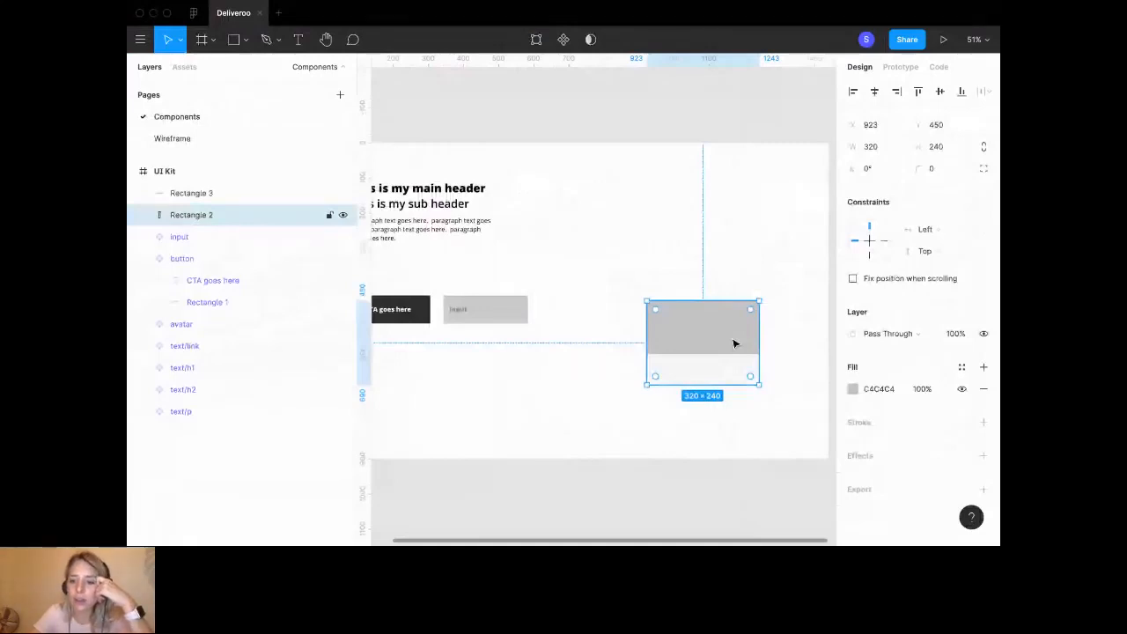
left_click(860, 457)
left_click(895, 477)
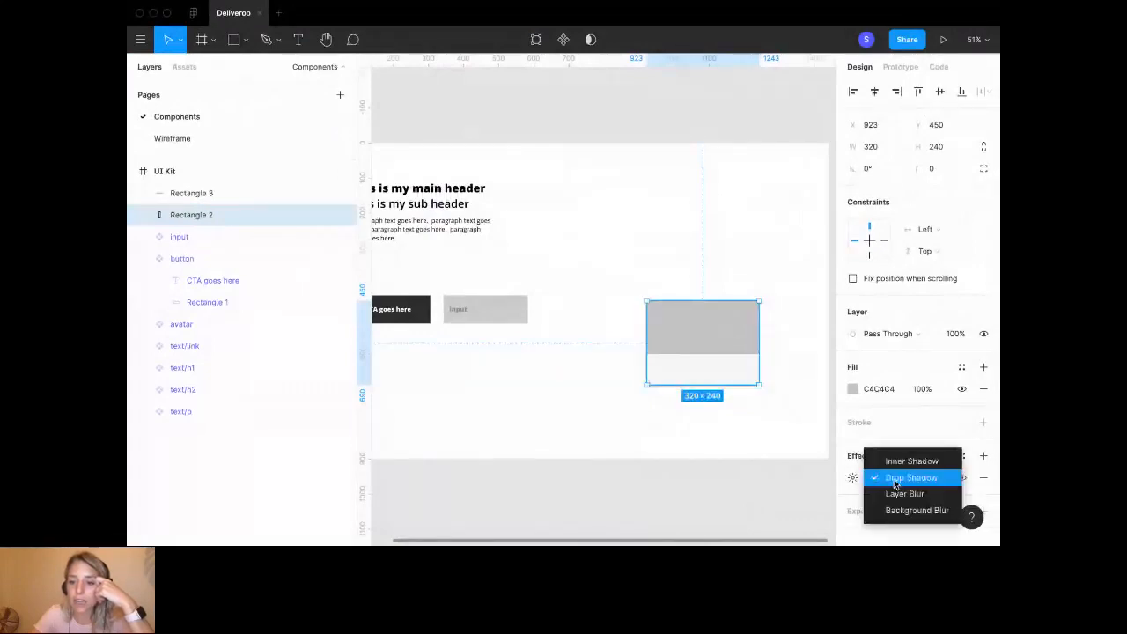
left_click(895, 477)
left_click(961, 477)
left_click(961, 477)
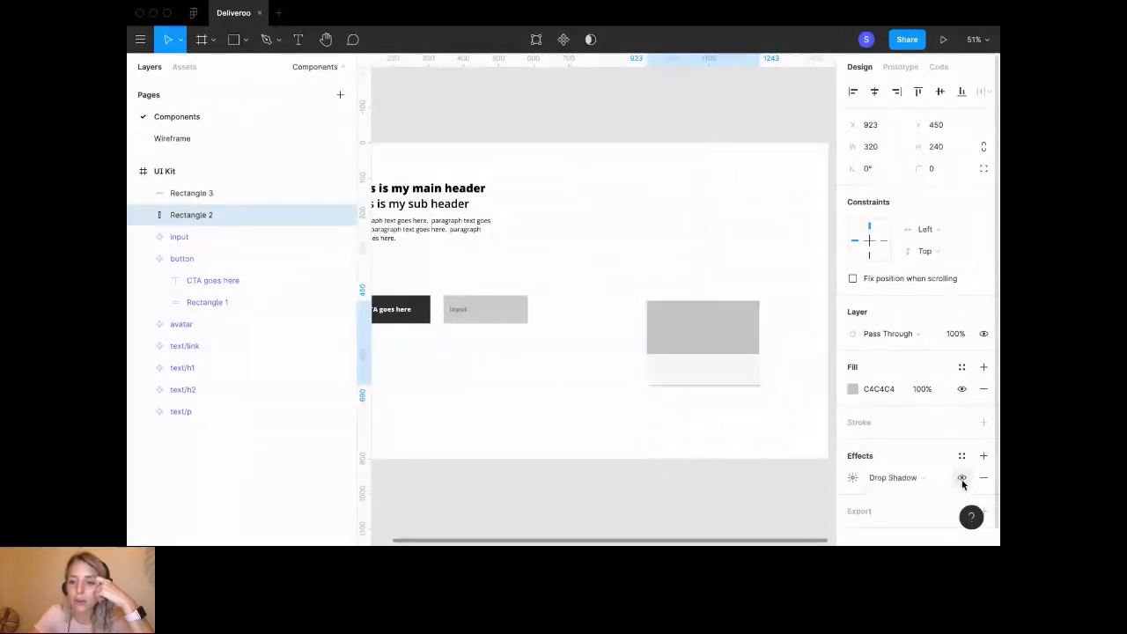
Set the card's drop shadow to a blur of 30 and a Y offset of 10.
left_click(851, 477)
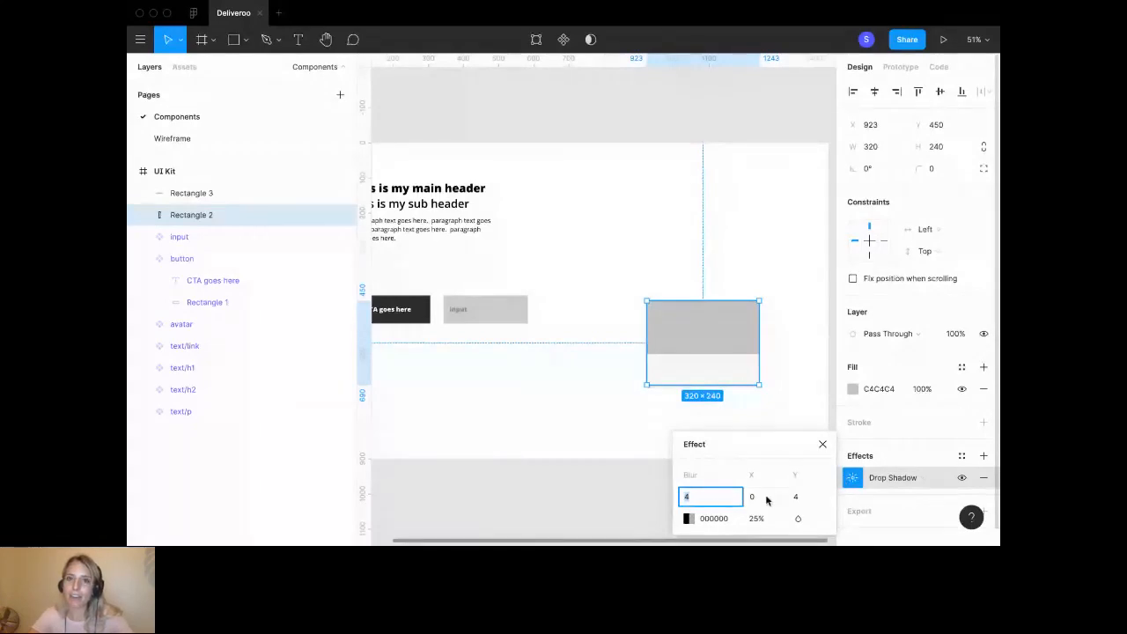
left_click(747, 449)
left_click(749, 410)
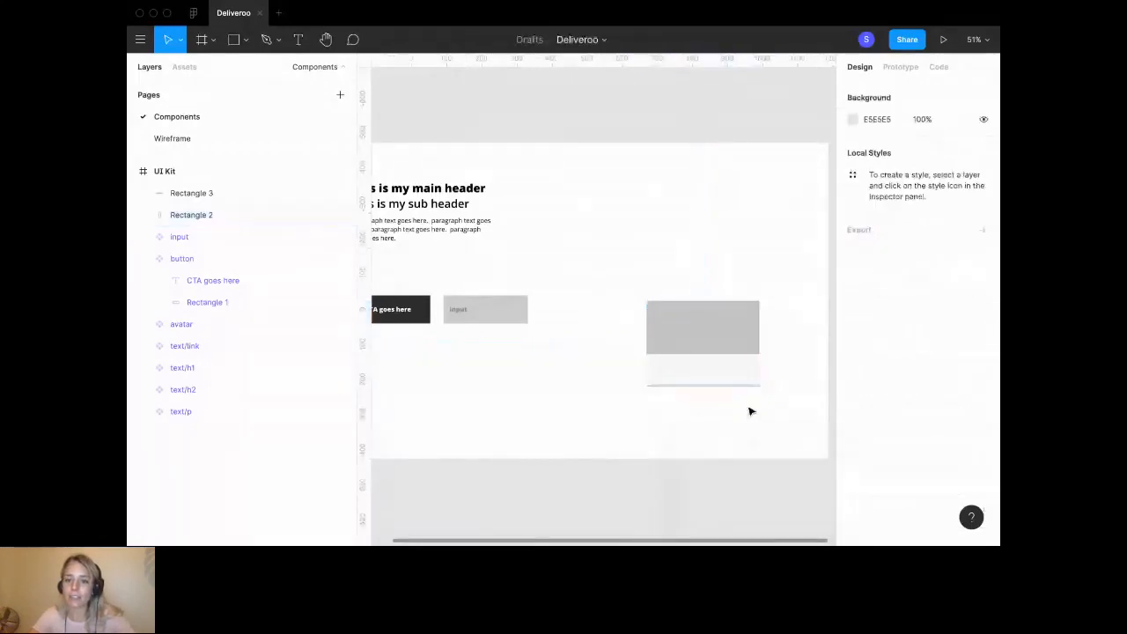
left_click(715, 329)
left_click(853, 478)
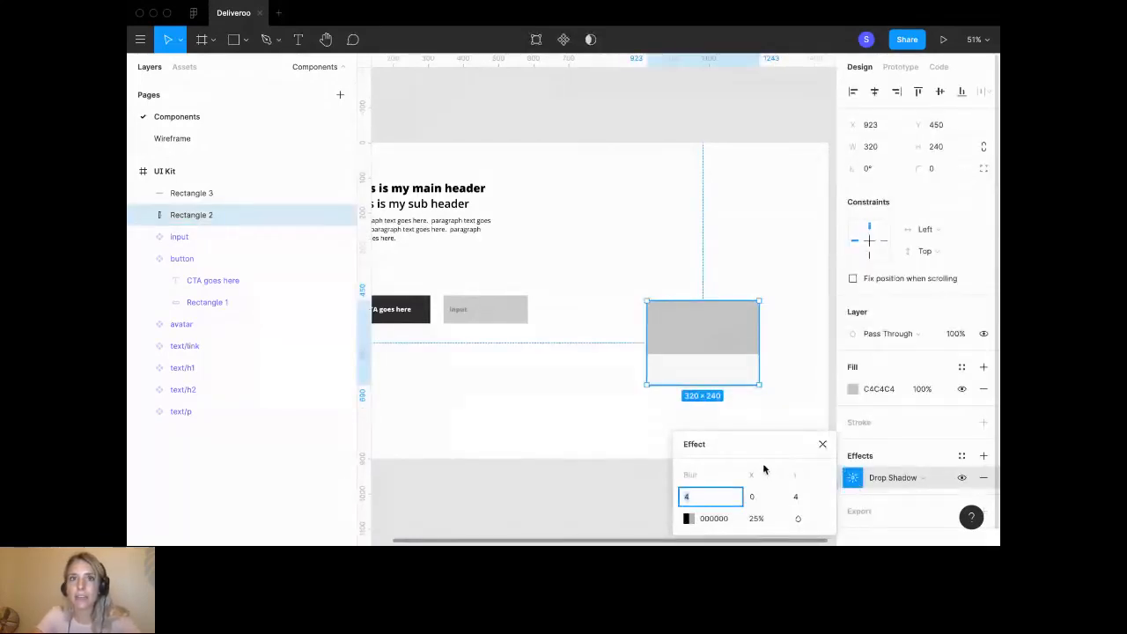
type("30")
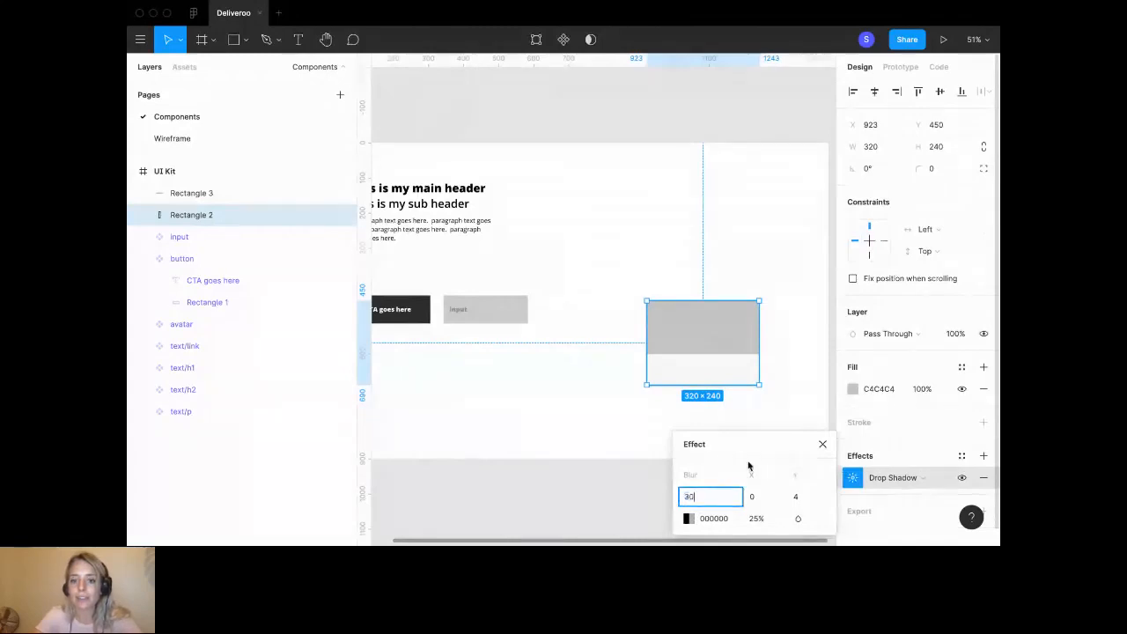
left_click(804, 498)
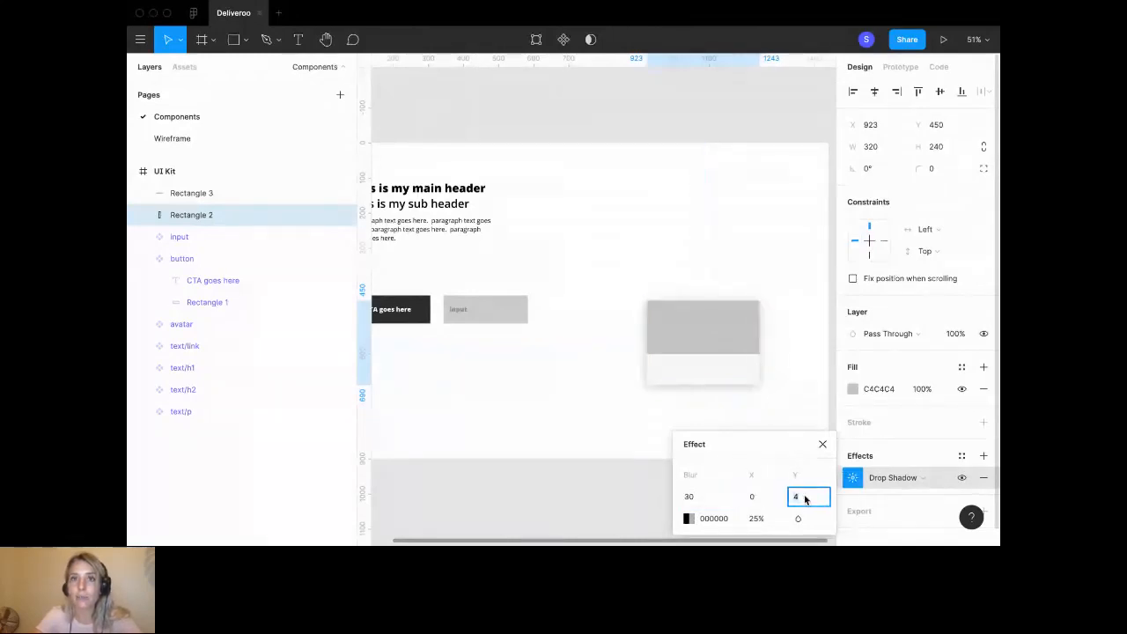
type("10")
key("Return")
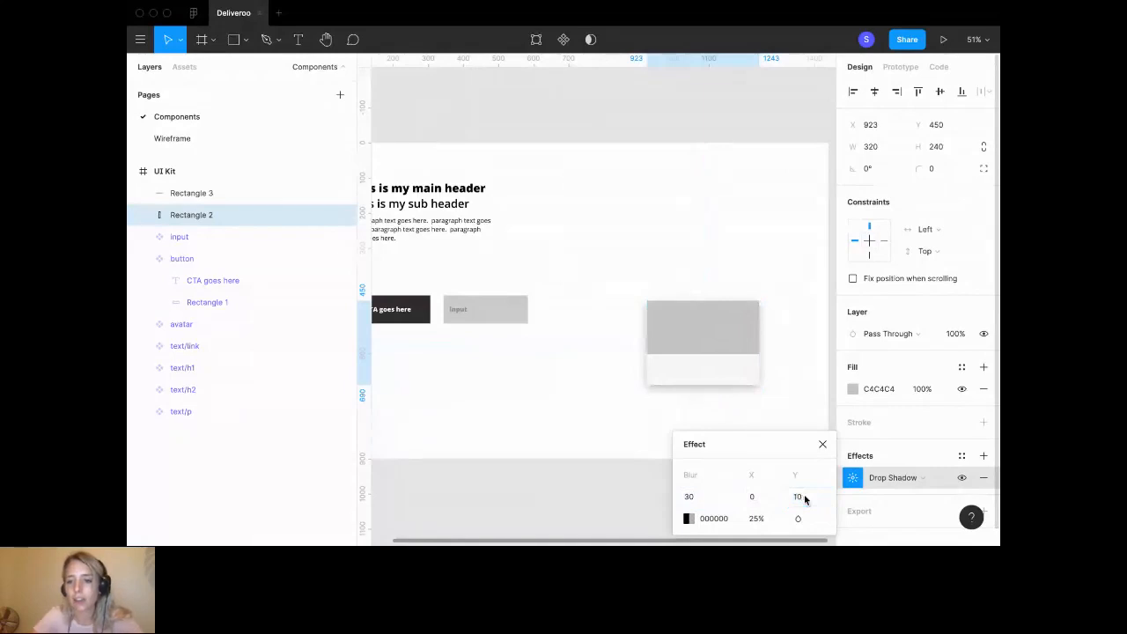
left_click(822, 443)
left_click(779, 415)
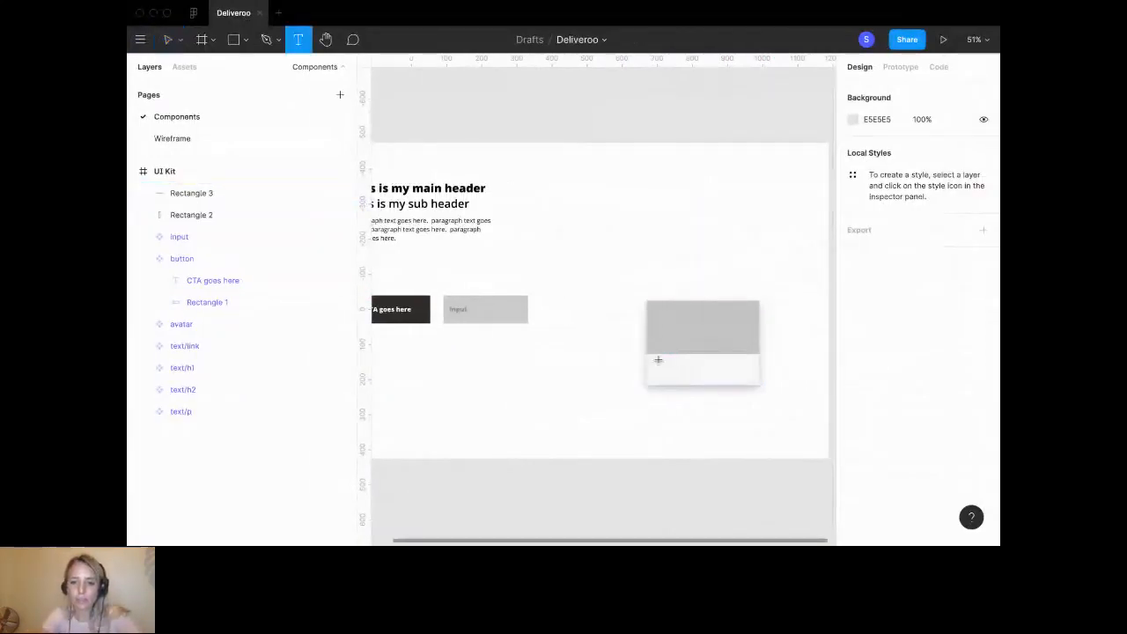
Add the text "Restaurant name" in Open Sans Extrabold 18 on the card's light lower strip.
left_click(662, 356)
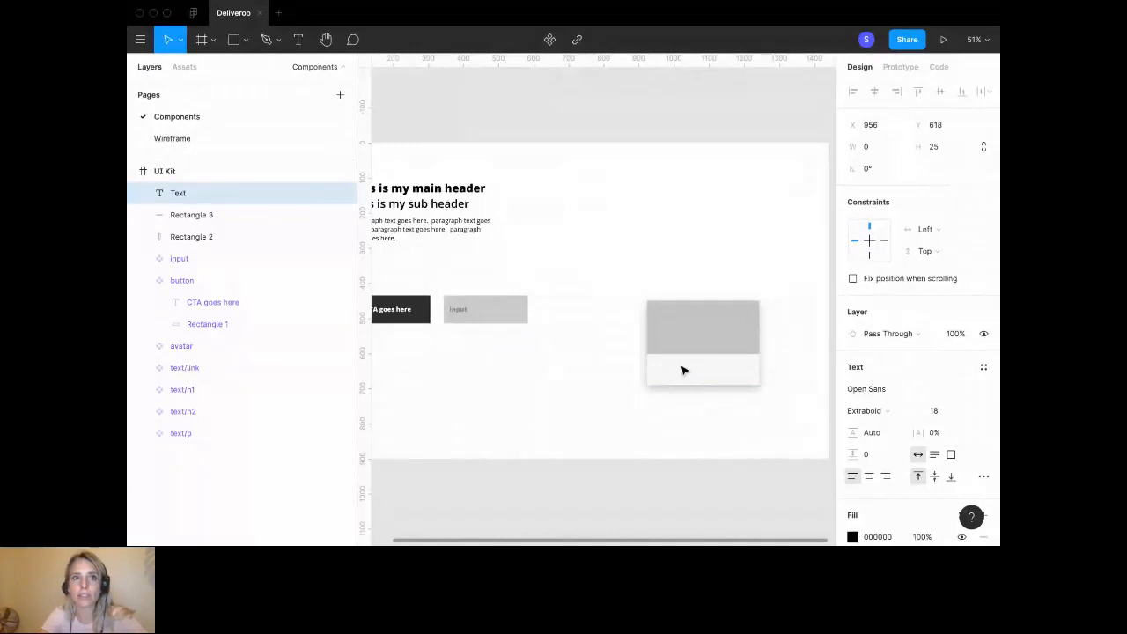
type("Restaurant name")
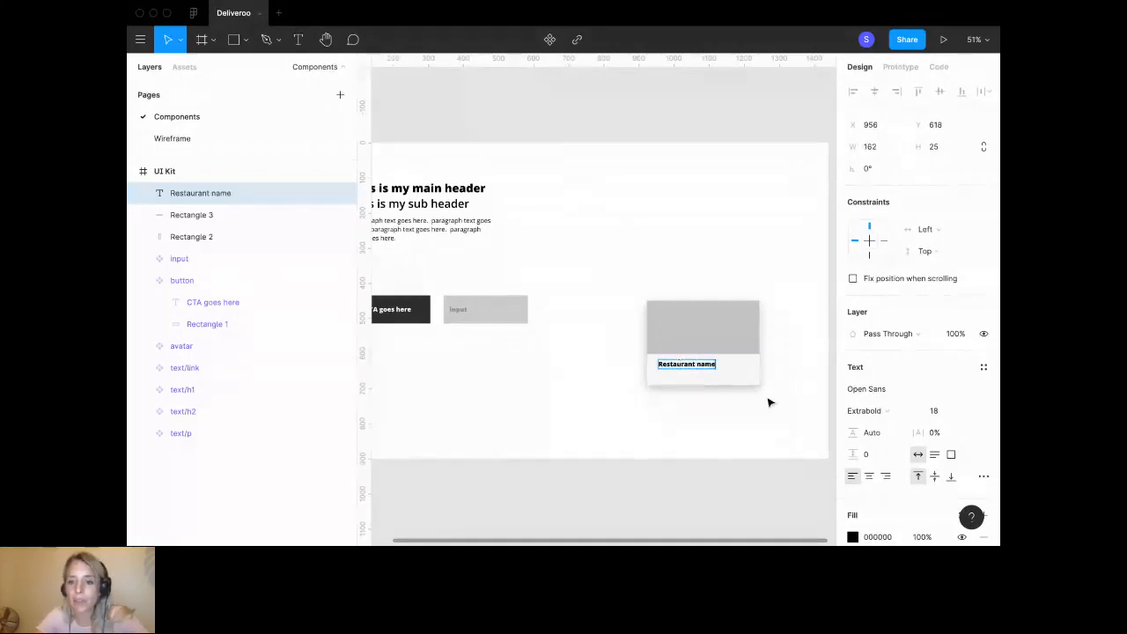
triple_click(701, 363)
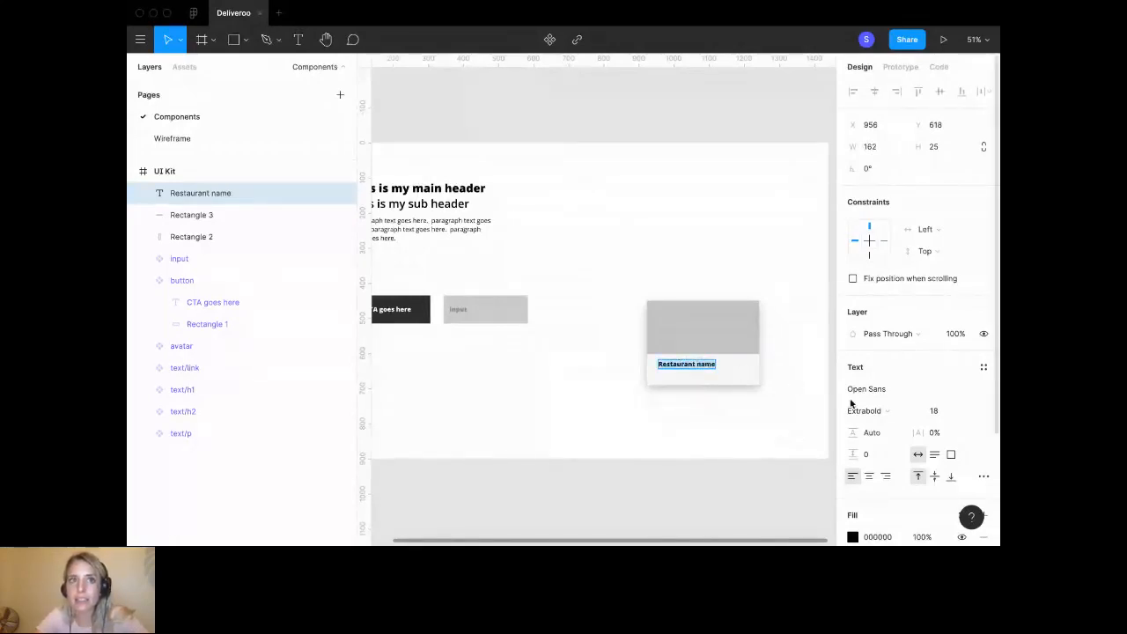
left_click(889, 410)
left_click(893, 410)
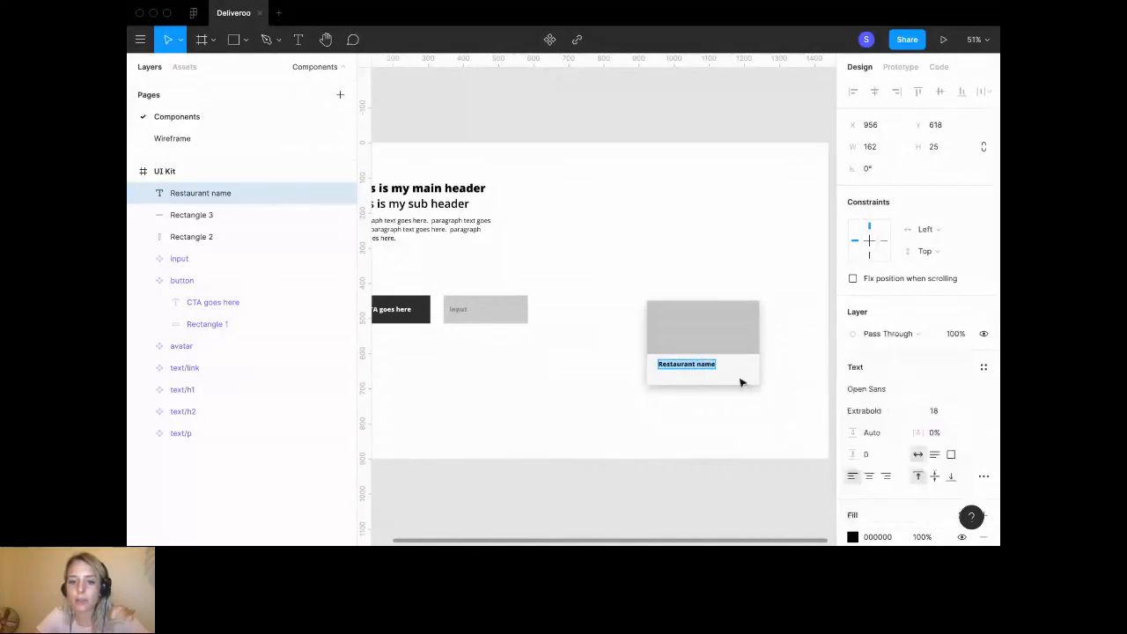
key("Escape")
Nudge the restaurant name up and towards the card's left edge, to X 947, and fill the strip behind it with white FFFFFF.
scroll(696, 363, "up", 5)
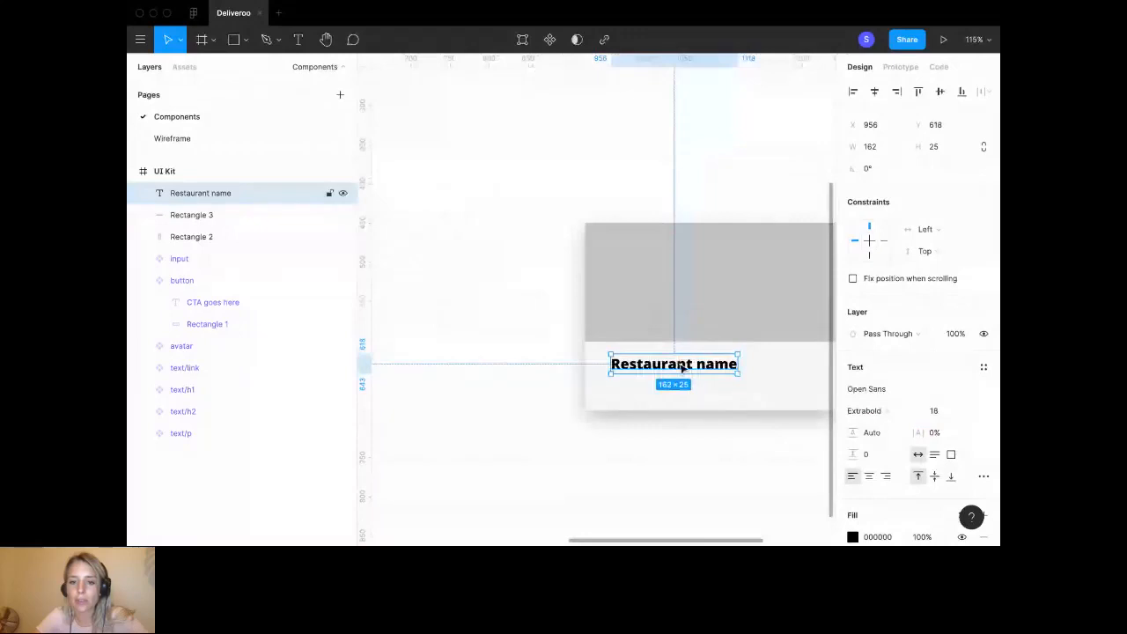
left_click_drag(682, 368, 676, 367)
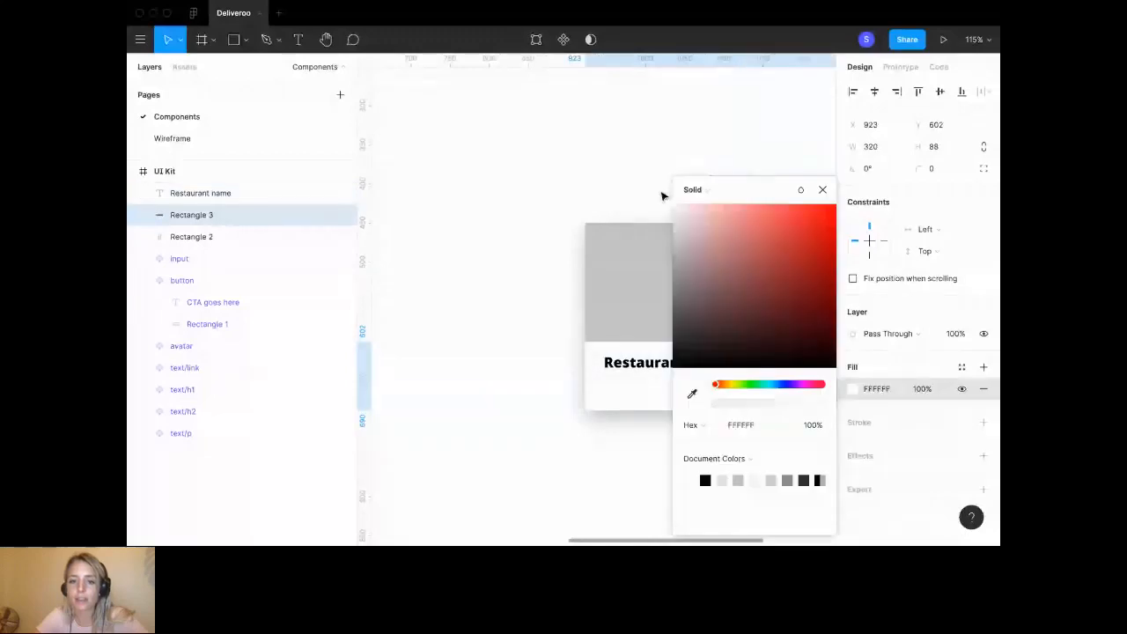
left_click(662, 195)
Duplicate the restaurant name directly below itself and change the copy's wording to "Category - €€".
scroll(535, 241, "down", 3)
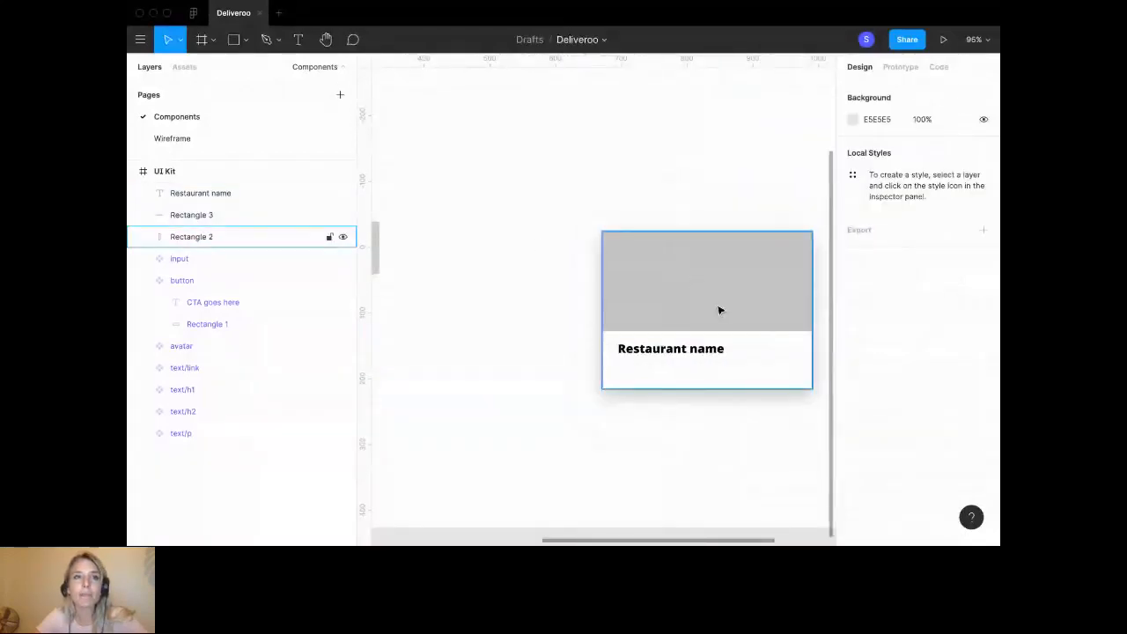
scroll(718, 309, "down", 1)
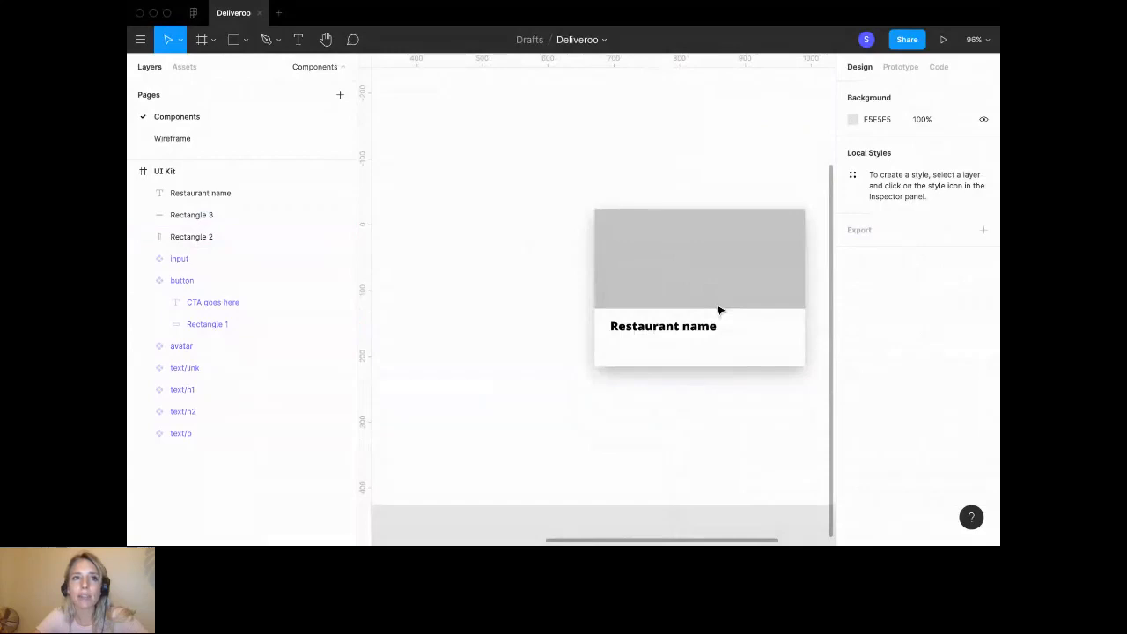
scroll(718, 310, "down", 1)
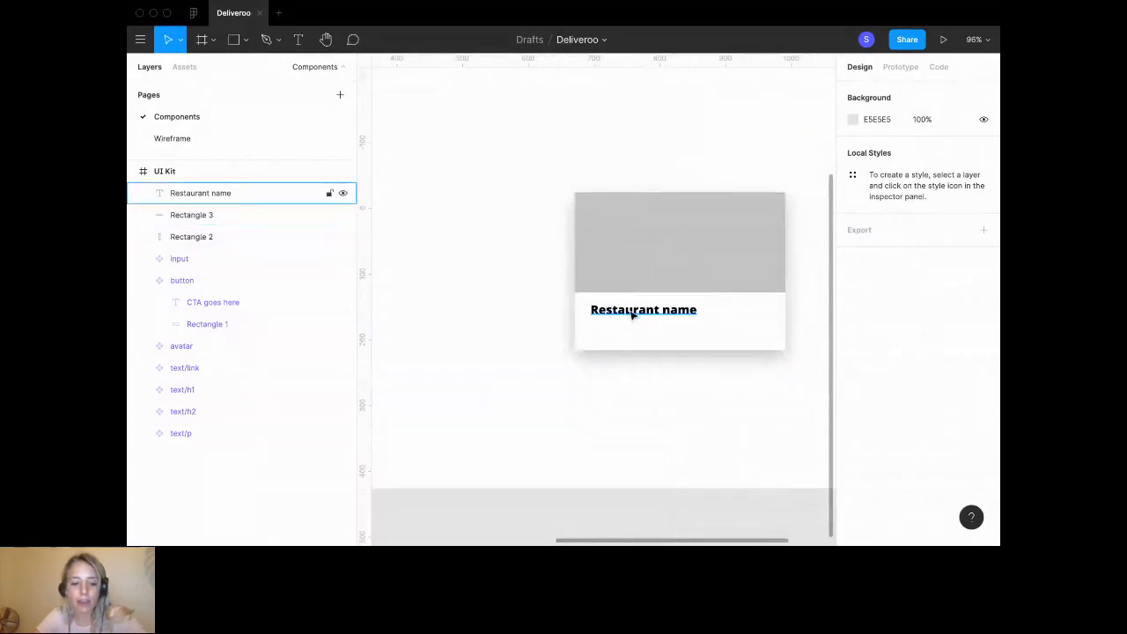
left_click_drag(631, 314, 630, 334)
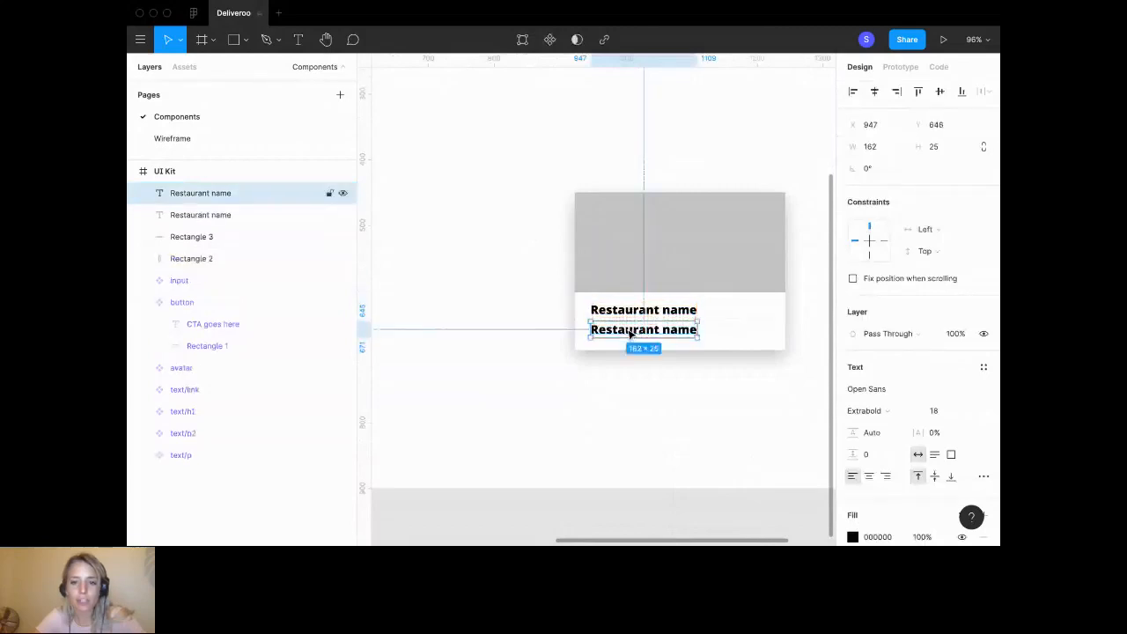
double_click(629, 329)
type("Cat")
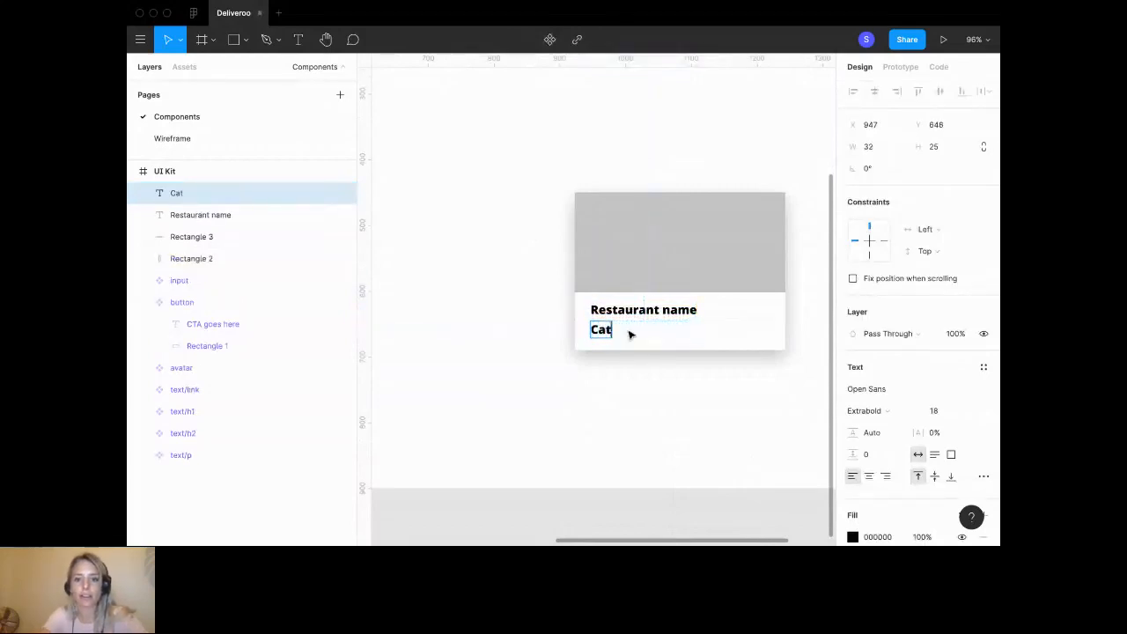
type("egor")
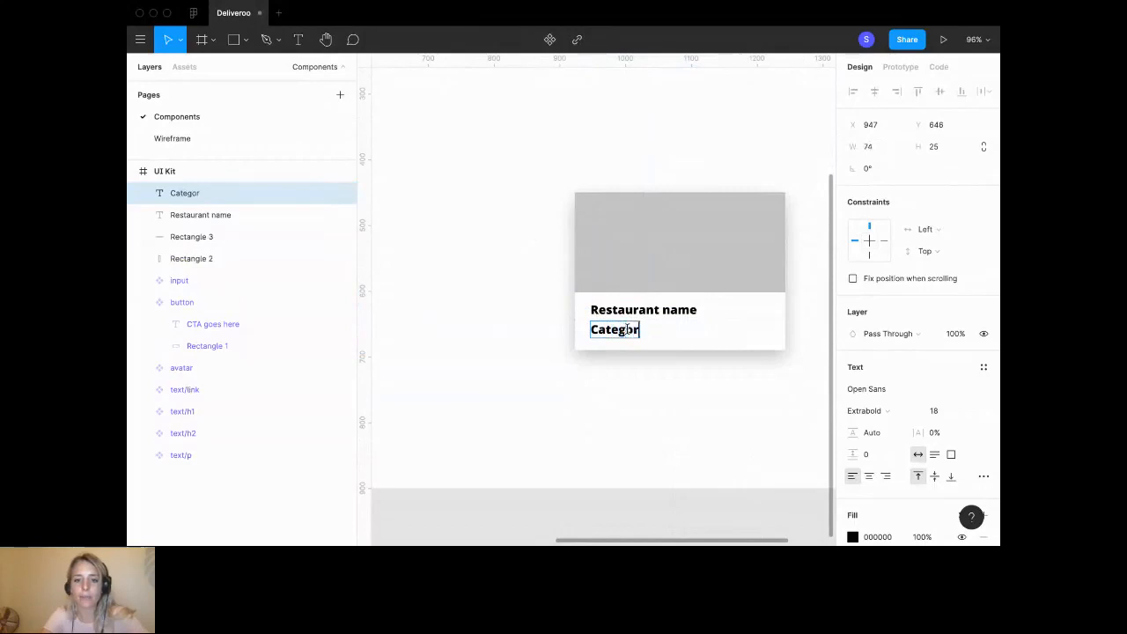
type("y - €€")
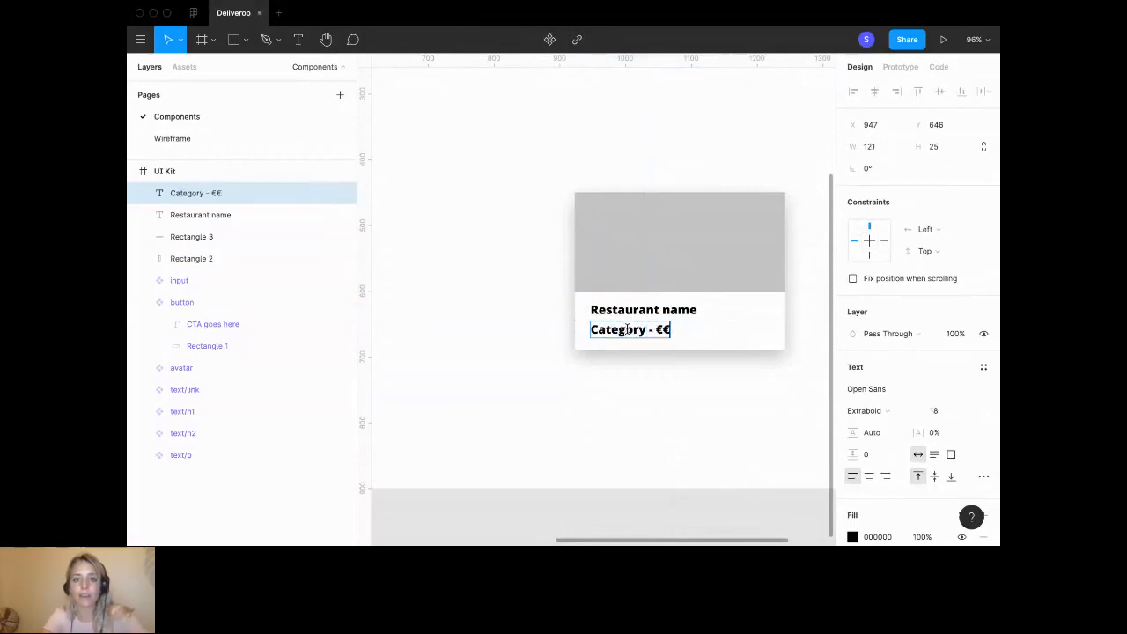
Set the "Category - €€" text to Open Sans Regular, size 14.
key("ctrl+a")
left_click(935, 414)
type("14")
key("Return")
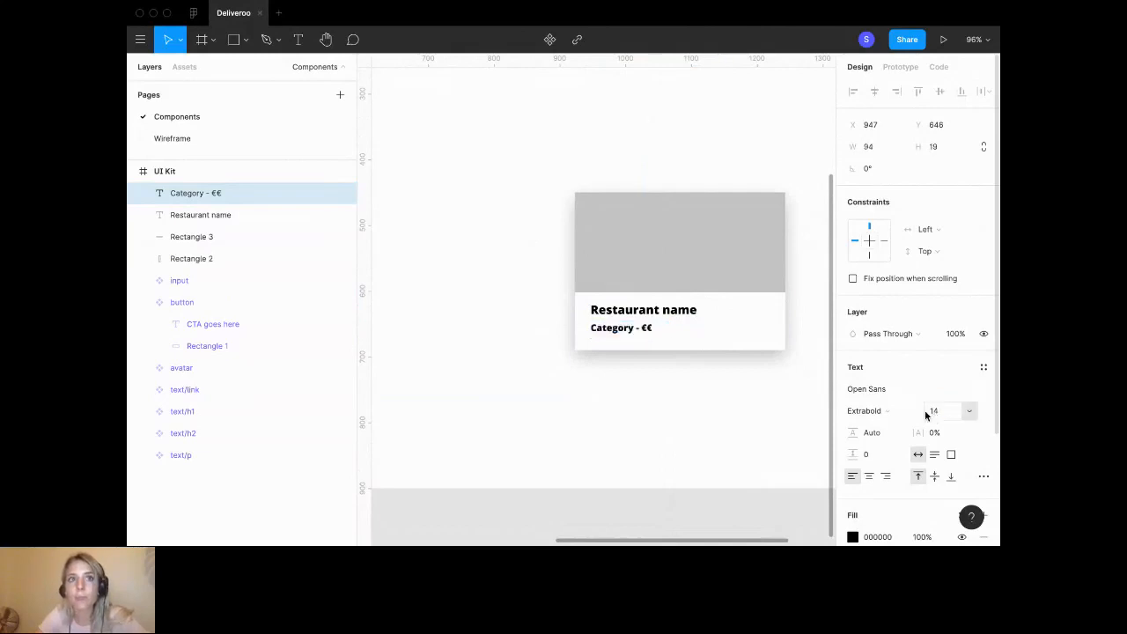
left_click(893, 412)
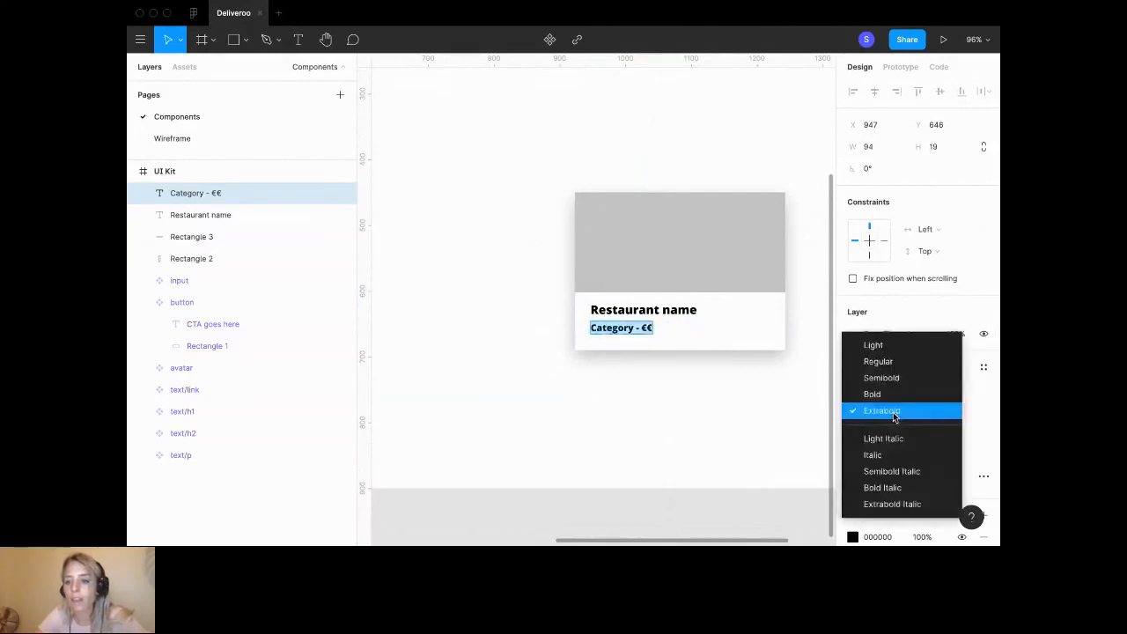
left_click(876, 345)
key("ctrl+z")
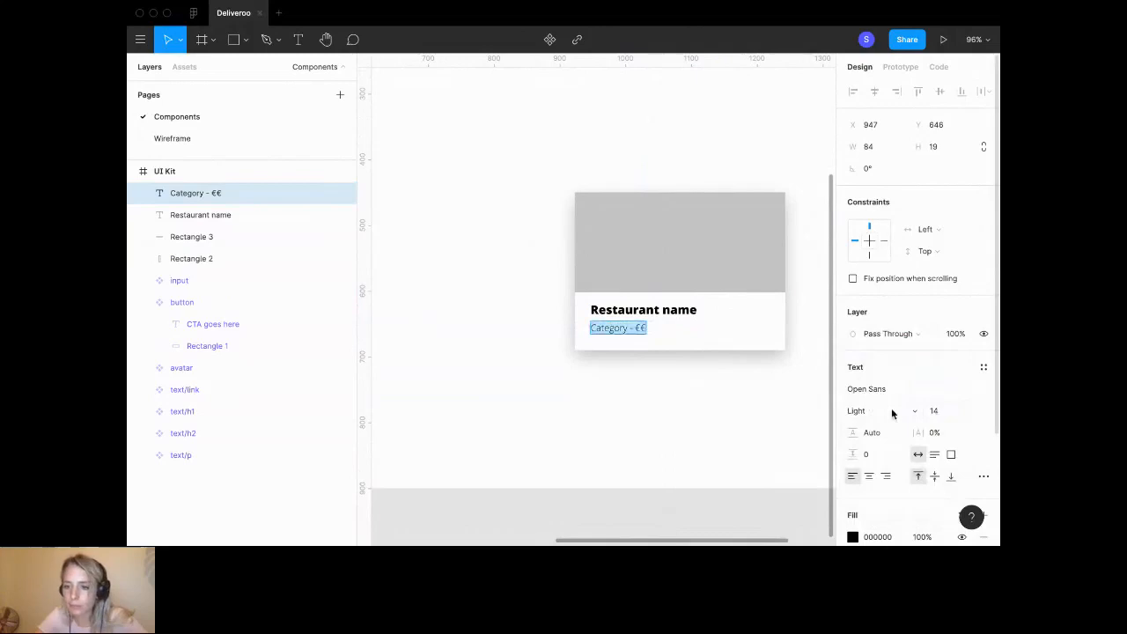
left_click(891, 408)
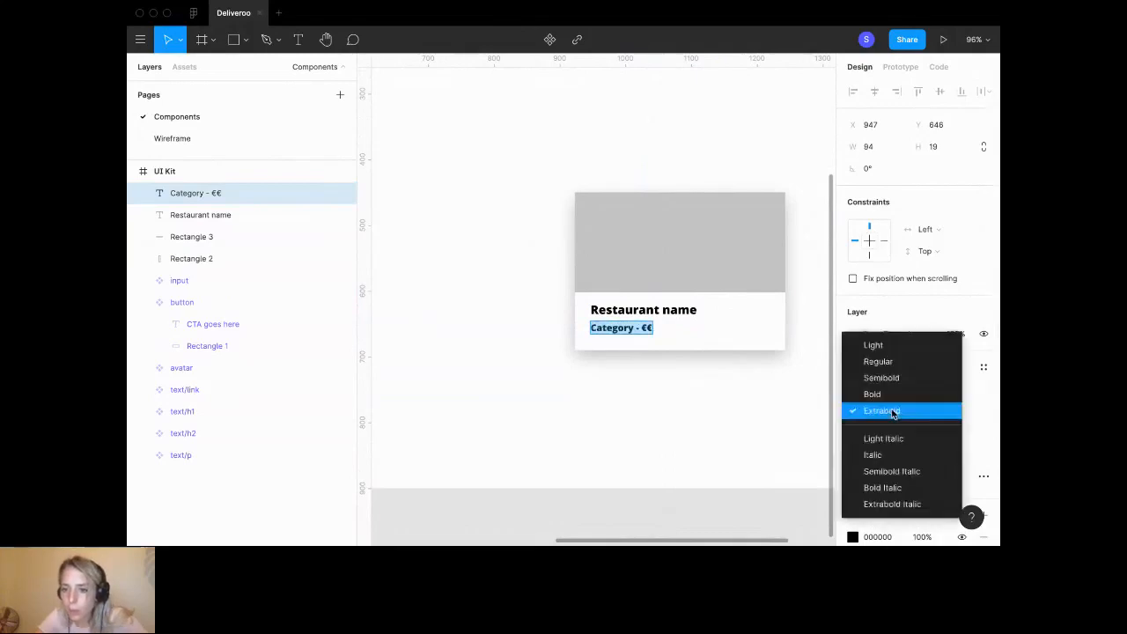
left_click(882, 361)
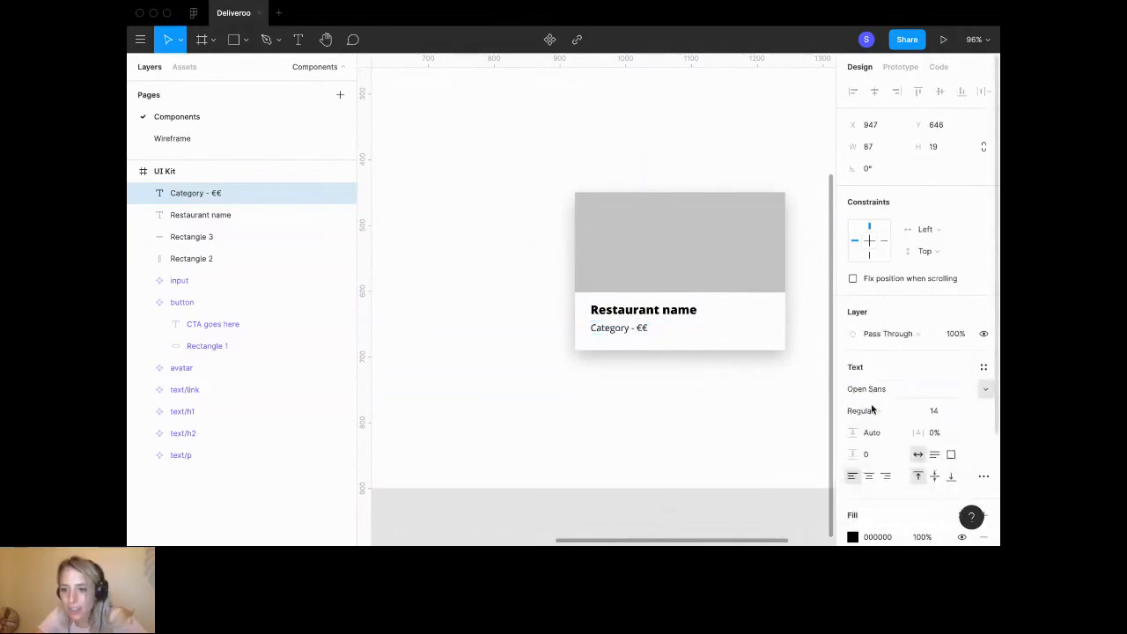
Fill the category text with grey 9E9696.
left_click(852, 536)
left_click_drag(686, 256, 682, 270)
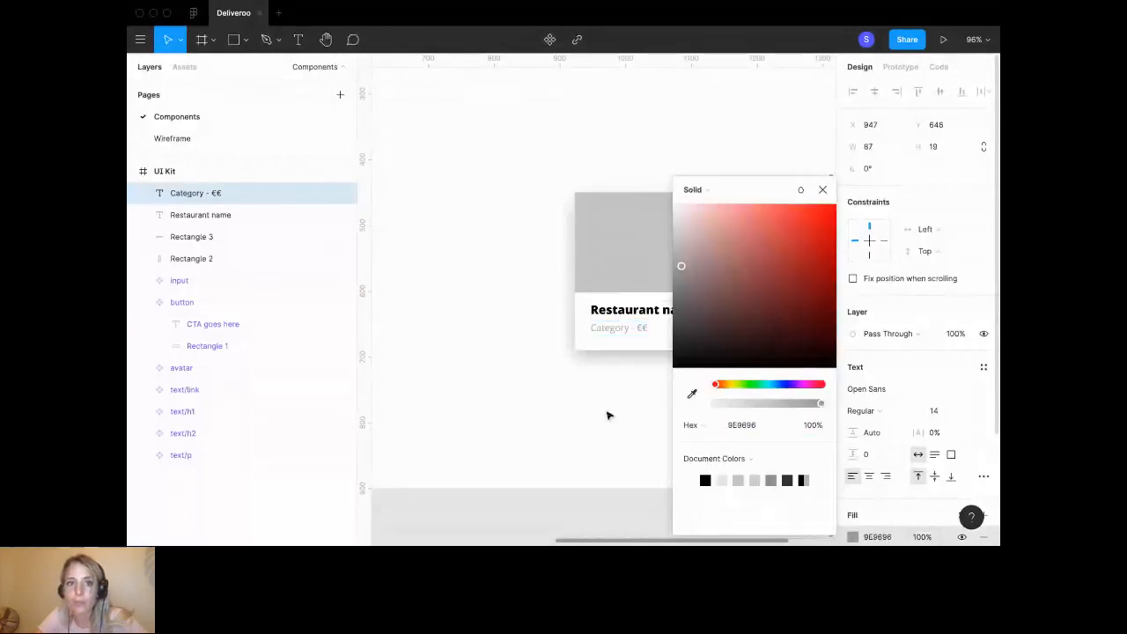
left_click(590, 436)
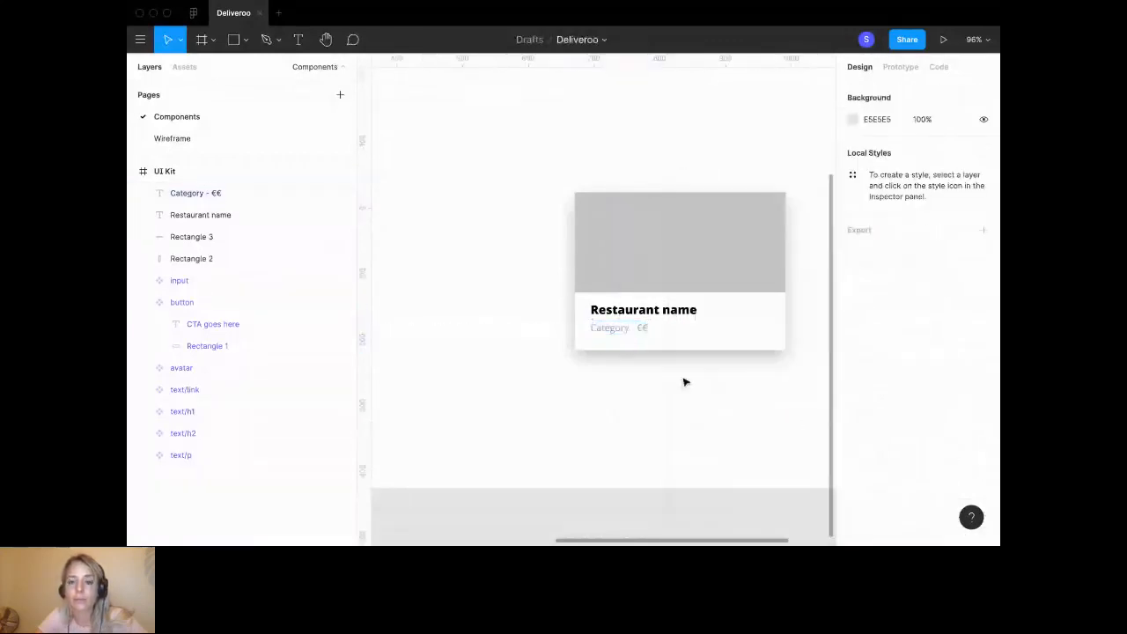
Adjust the category text's vertical position below the restaurant name to Y 644.
left_click(629, 339)
left_click(601, 325)
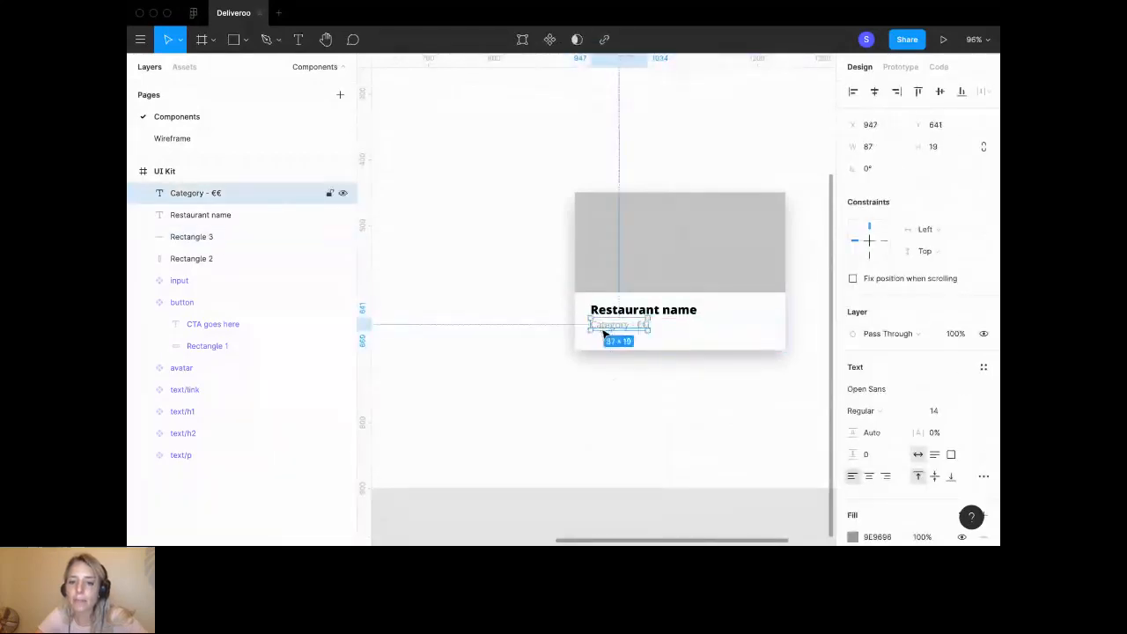
left_click(624, 367)
left_click(622, 326)
key("Down")
key("Down")
key("Down")
key("Down")
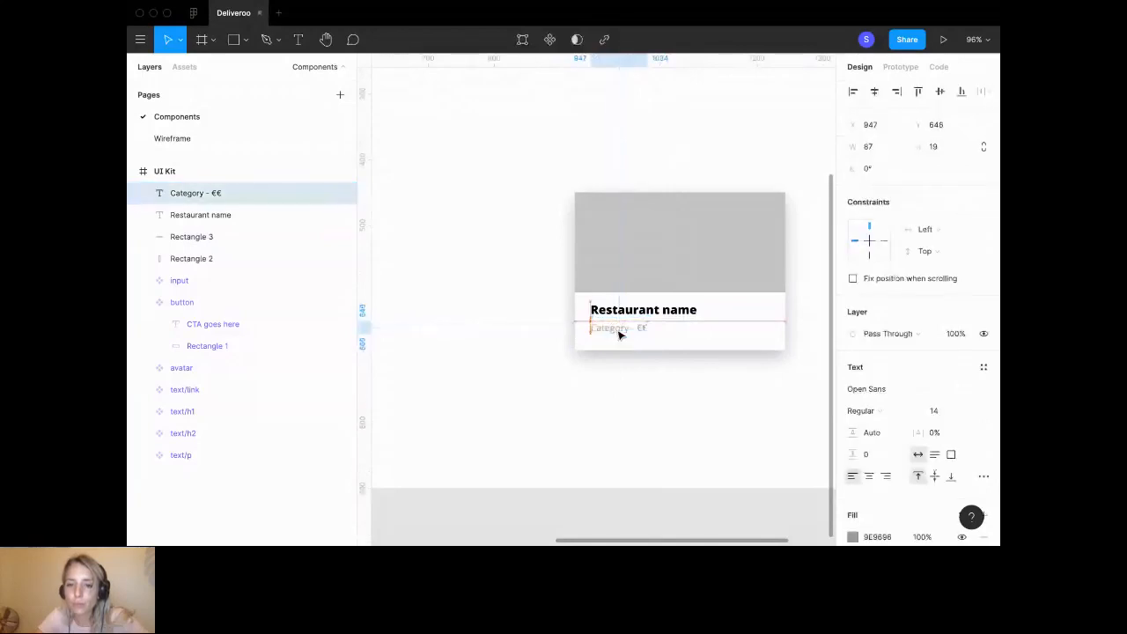
left_click(648, 400)
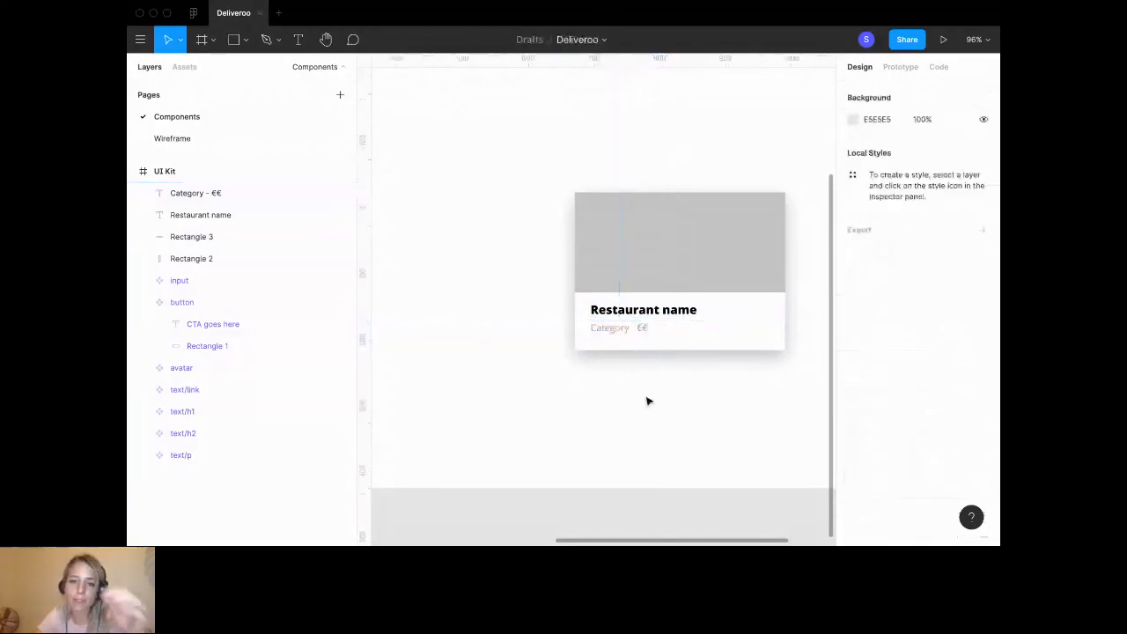
left_click(630, 335)
scroll(630, 336, "down", 5)
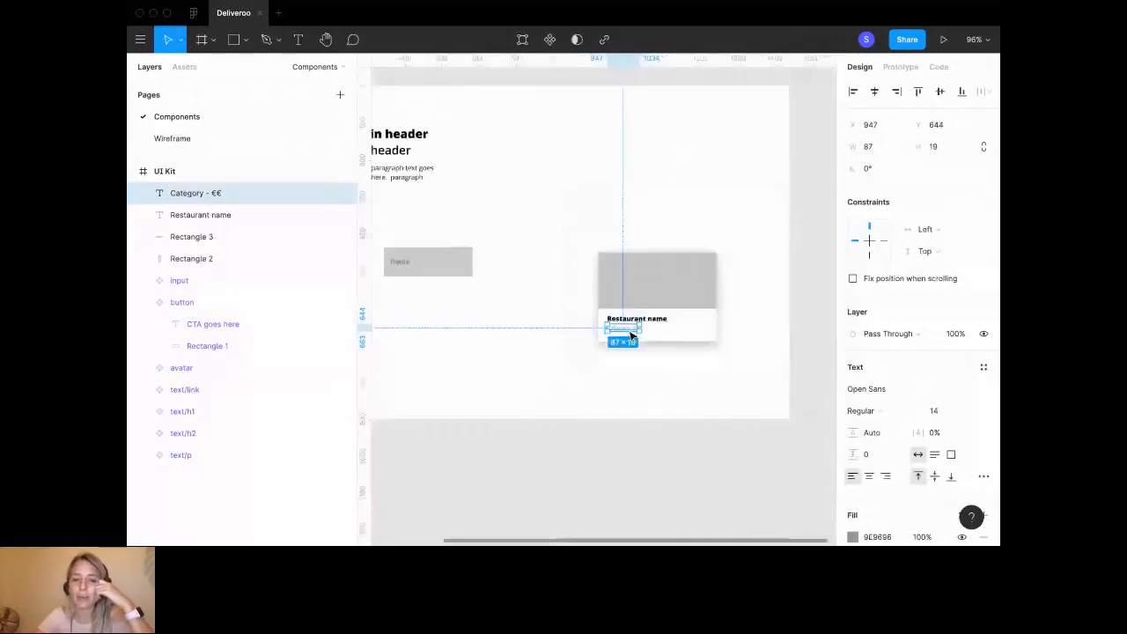
scroll(630, 335, "up", 3)
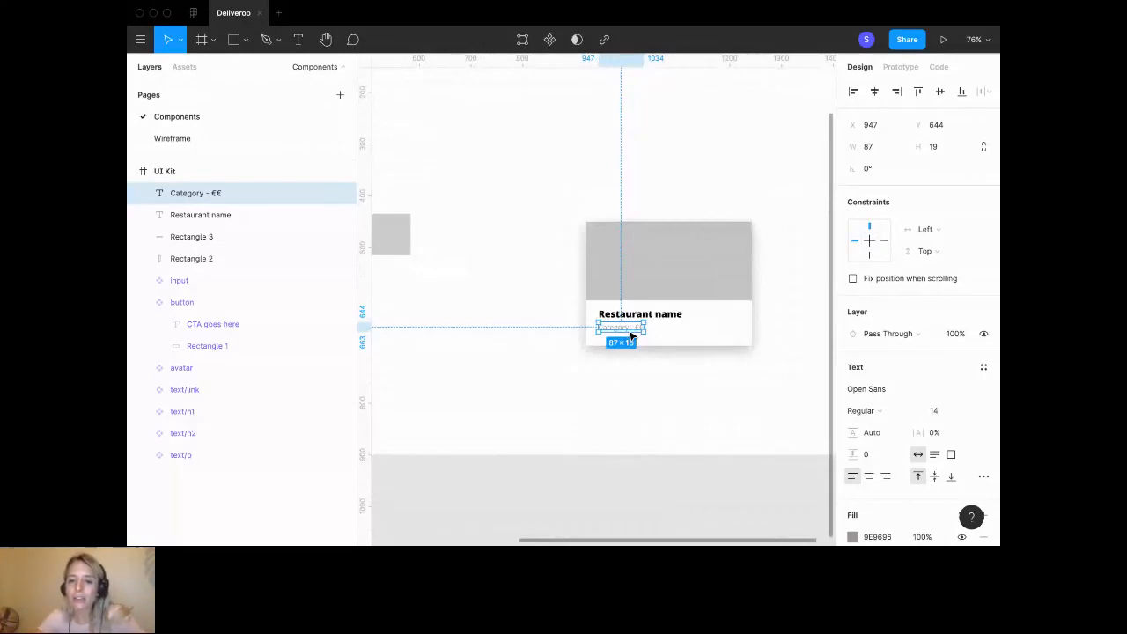
scroll(727, 325, "up", 4)
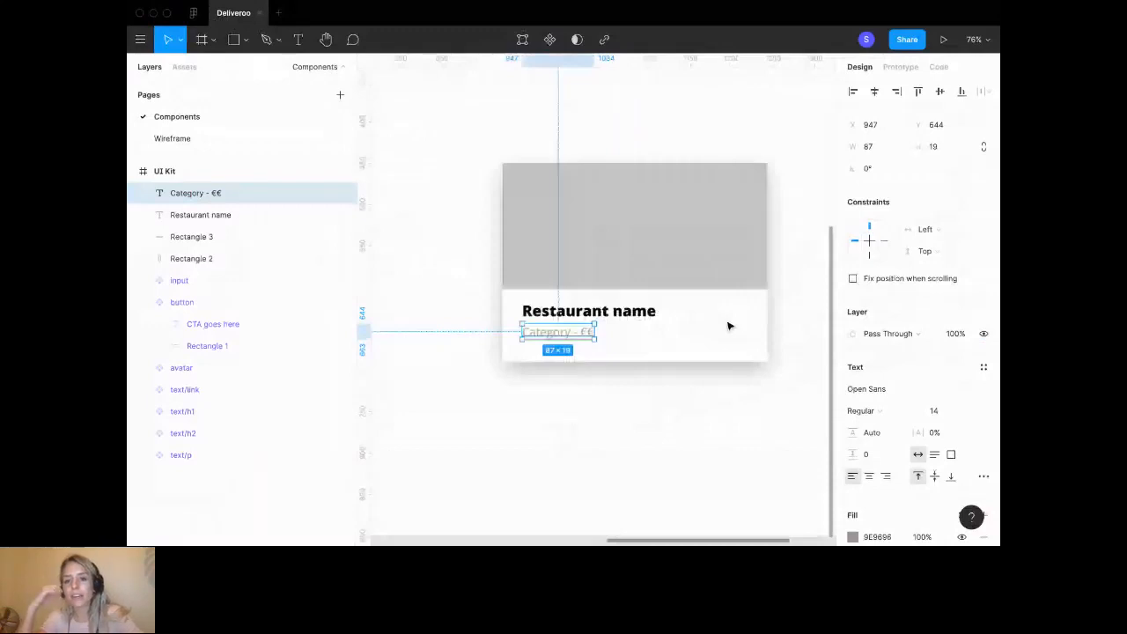
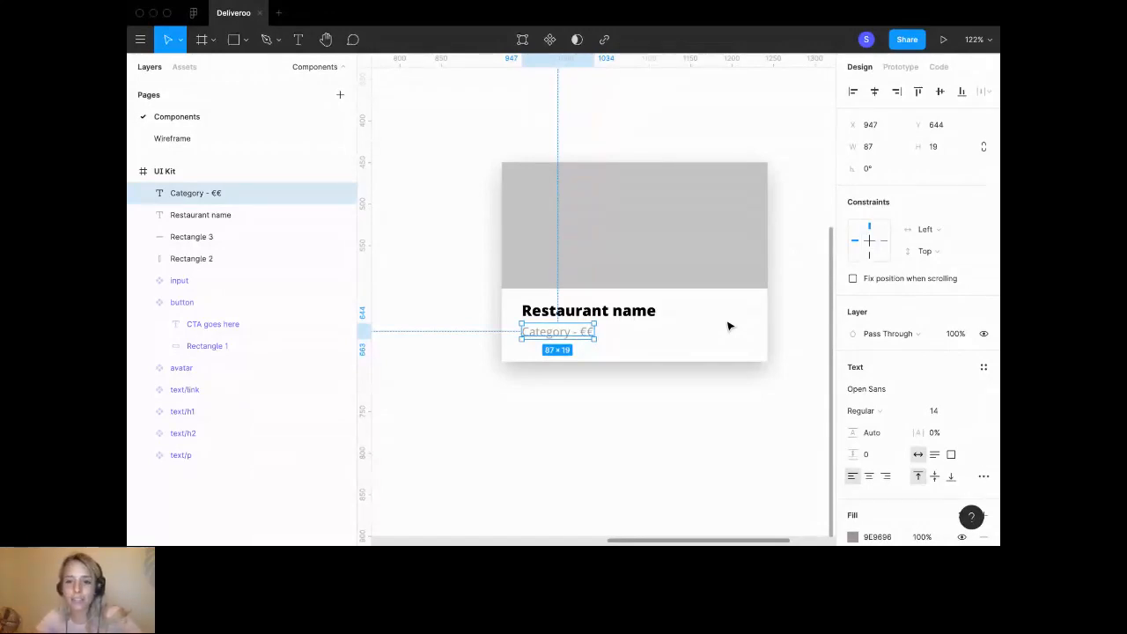
scroll(728, 327, "up", 5)
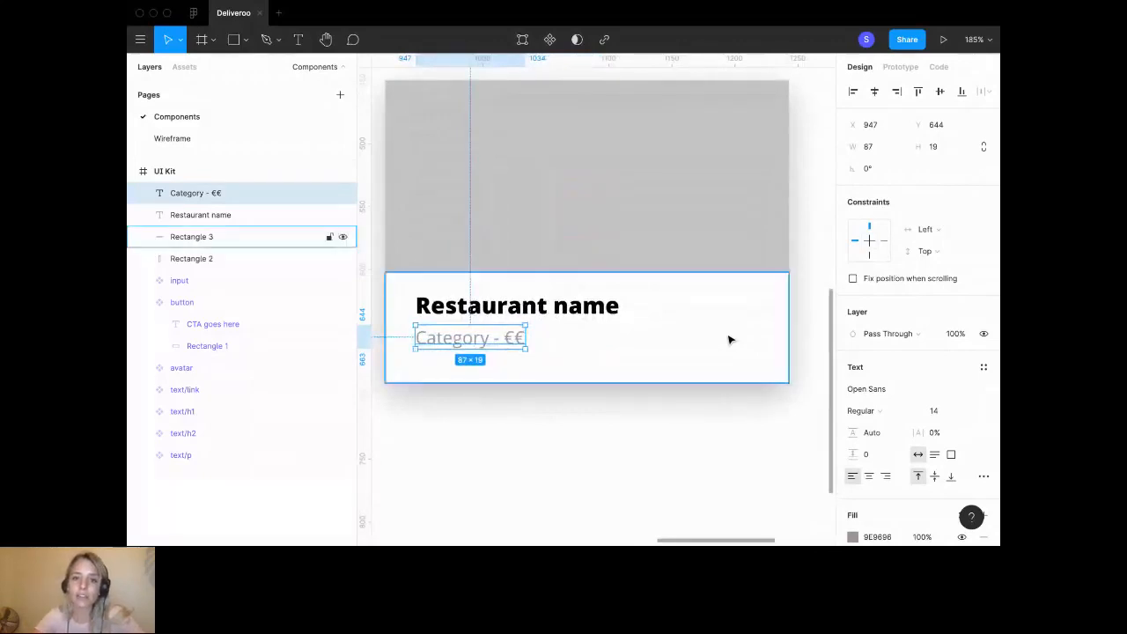
scroll(728, 340, "down", 3)
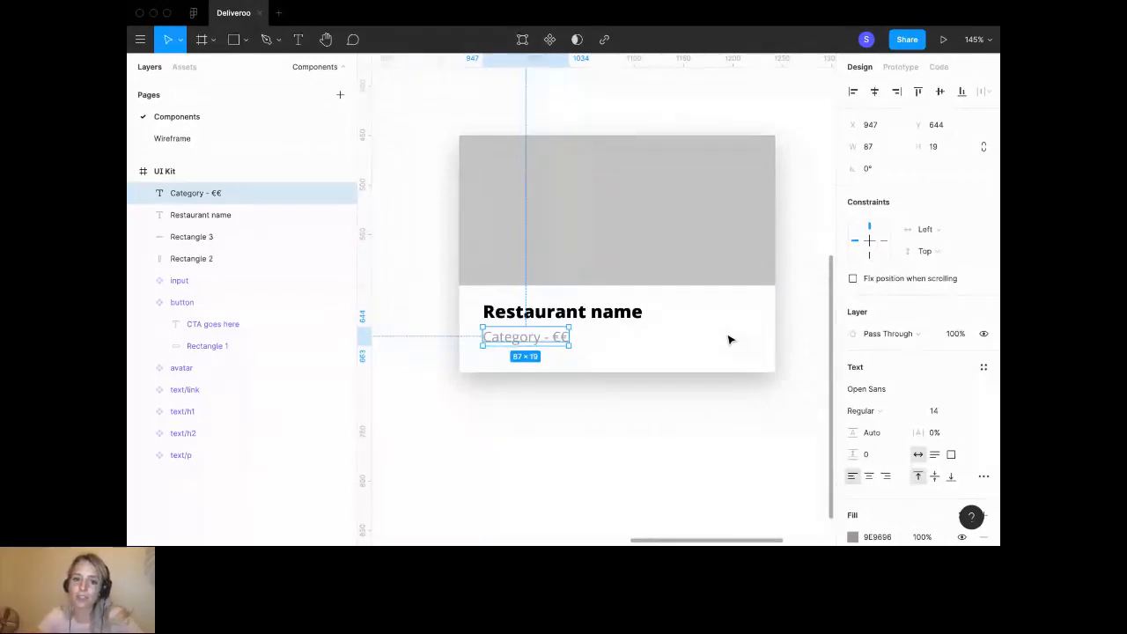
left_click(702, 443)
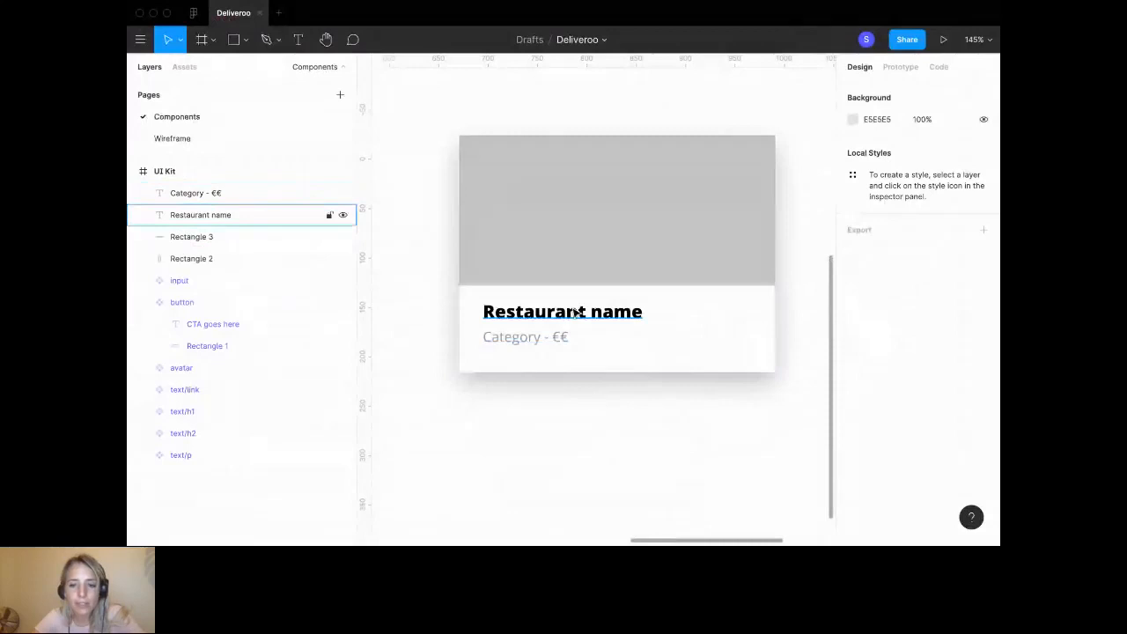
Duplicate the restaurant name towards the card's right edge, right-align the copy and change its wording to "15 min".
left_click_drag(574, 313, 695, 313)
double_click(695, 313)
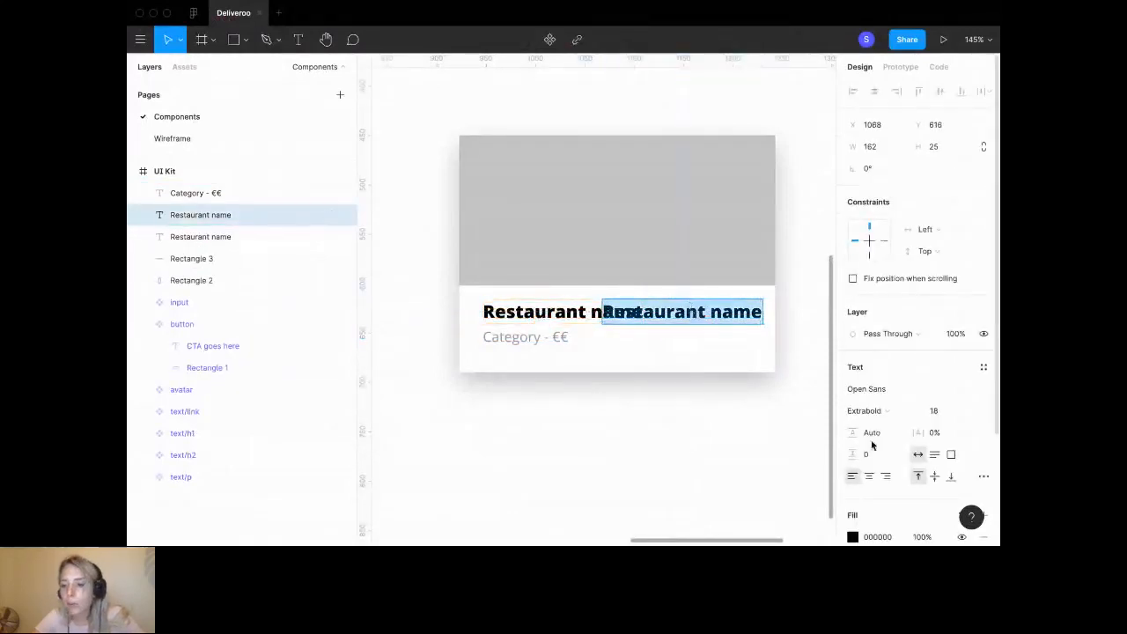
left_click(886, 476)
double_click(712, 314)
left_click(711, 313)
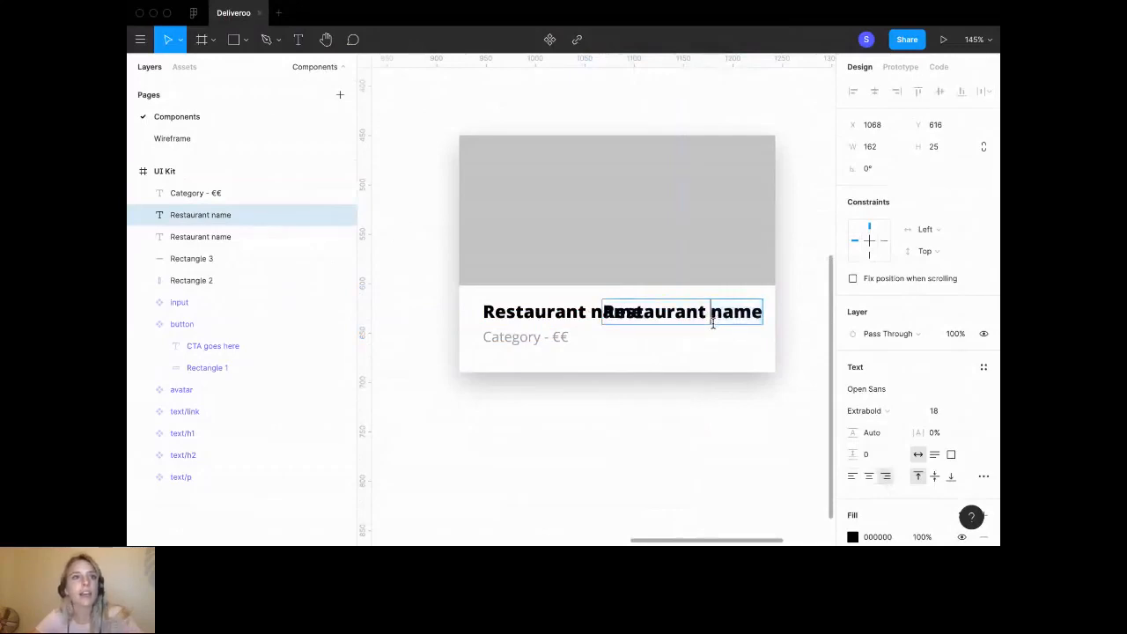
type("15")
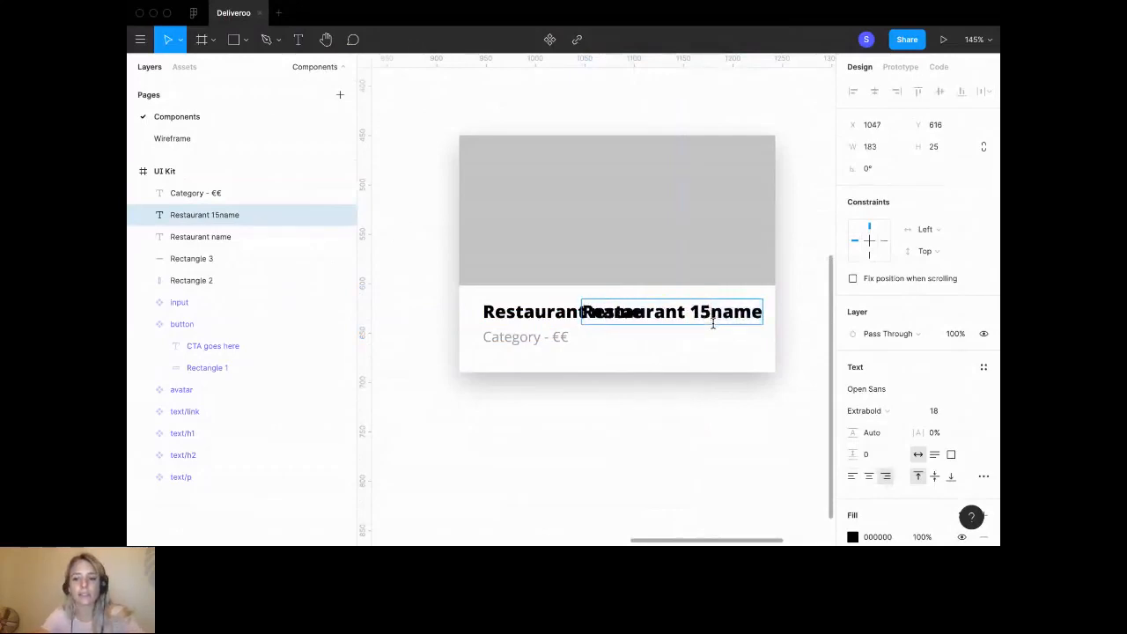
key("ctrl+a")
type("15 min")
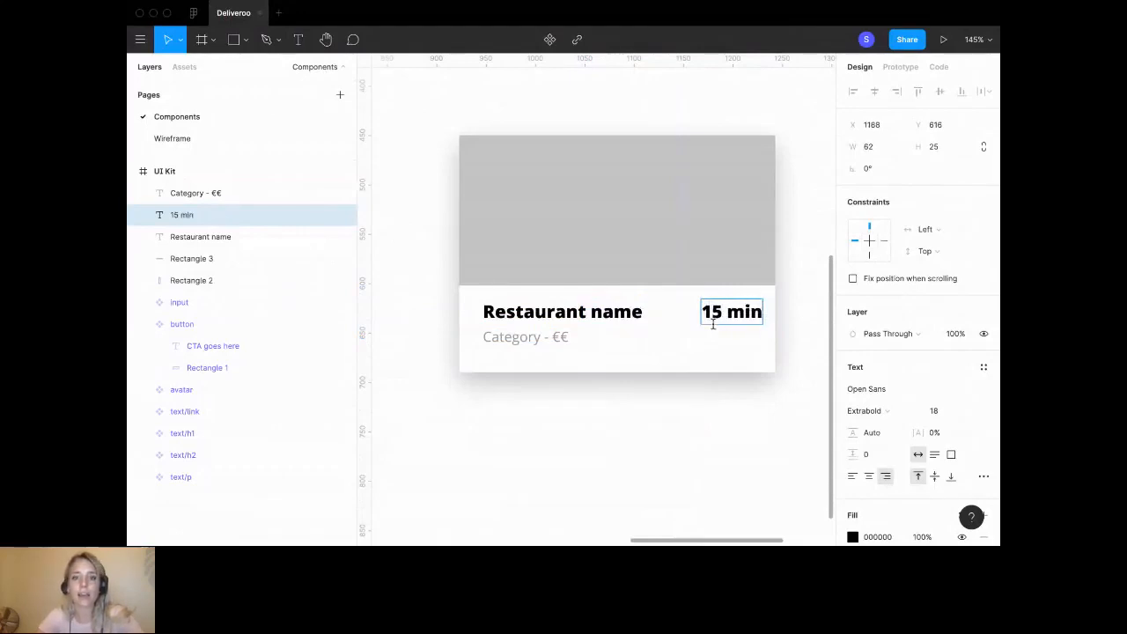
Set the "15 min" text to Bold and shift it slightly left to X 1164.
key("ctrl+a")
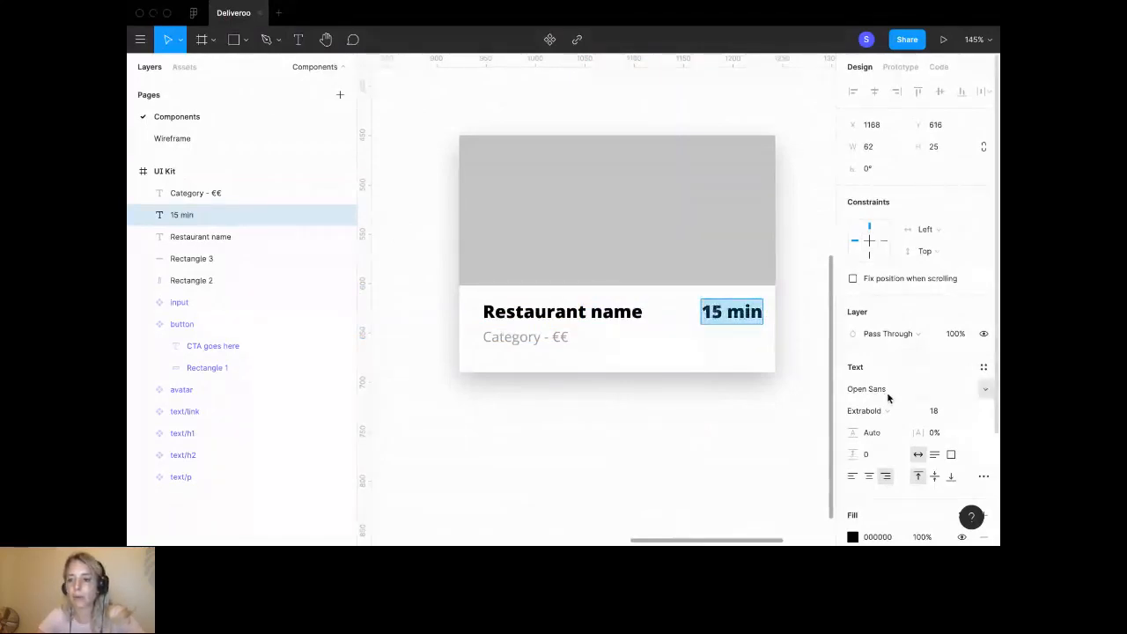
left_click(883, 407)
left_click(881, 393)
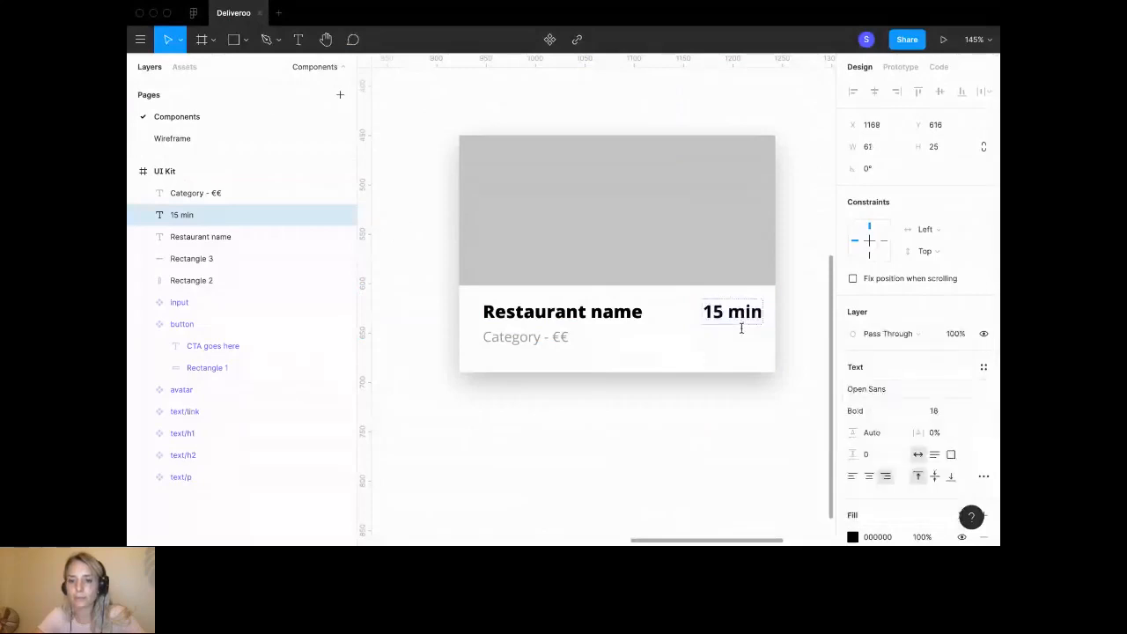
key("Escape")
left_click_drag(734, 313, 727, 313)
left_click(672, 484)
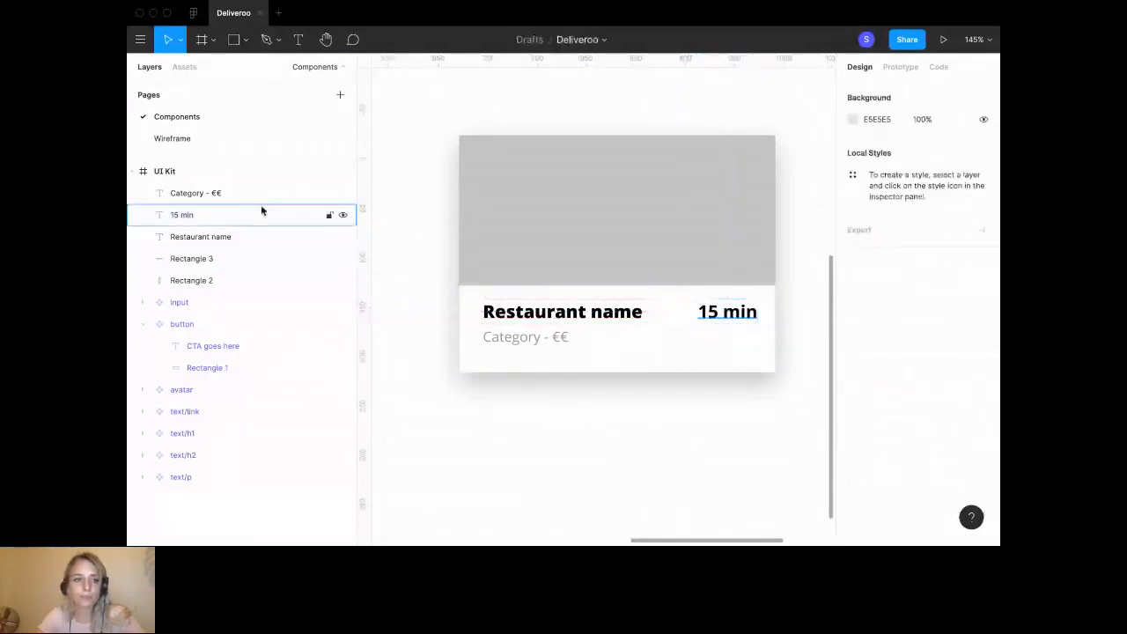
Move the "15 min" text further in from the card's right edge to X 1150, keeping Y at 616.
left_click(236, 193)
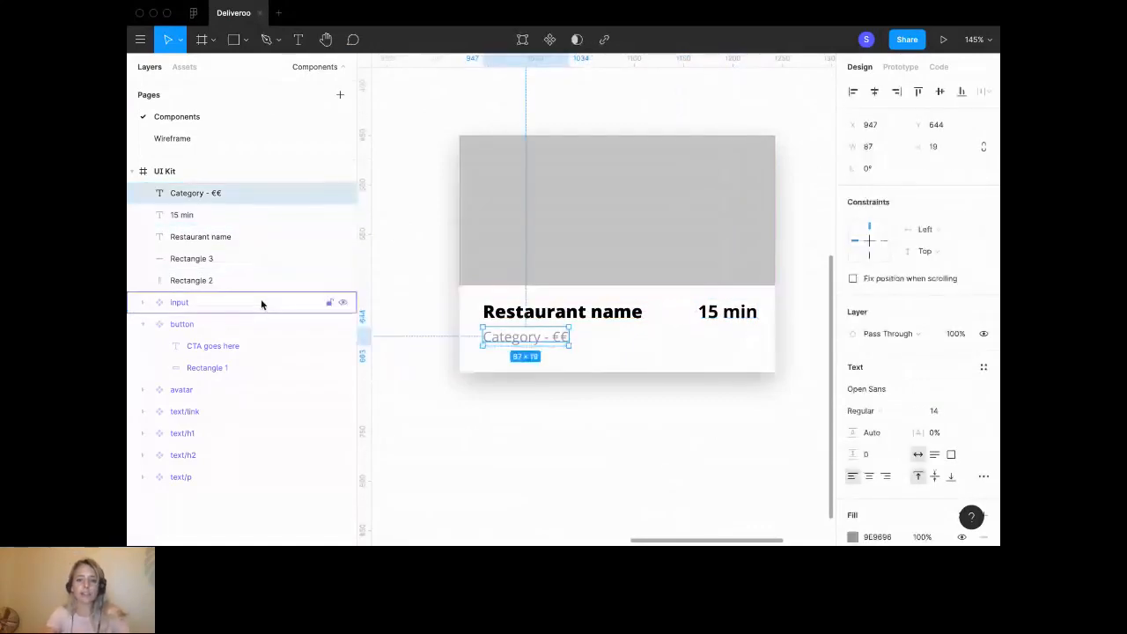
left_click(484, 447)
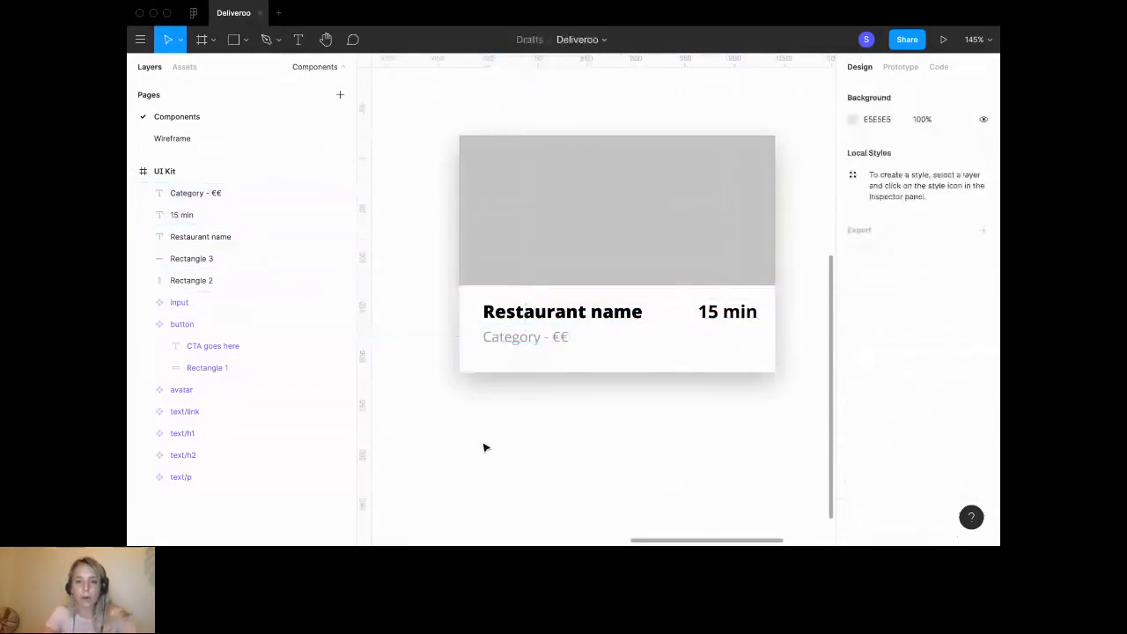
scroll(484, 448, "down", 5)
double_click(580, 387)
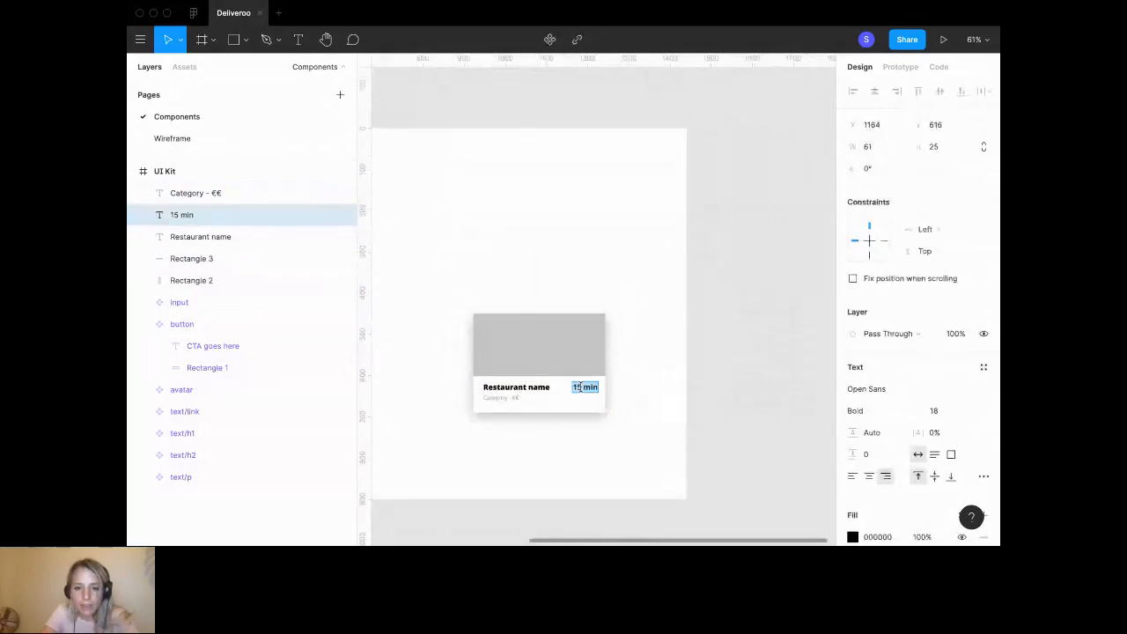
key("Escape")
scroll(580, 387, "down", 2)
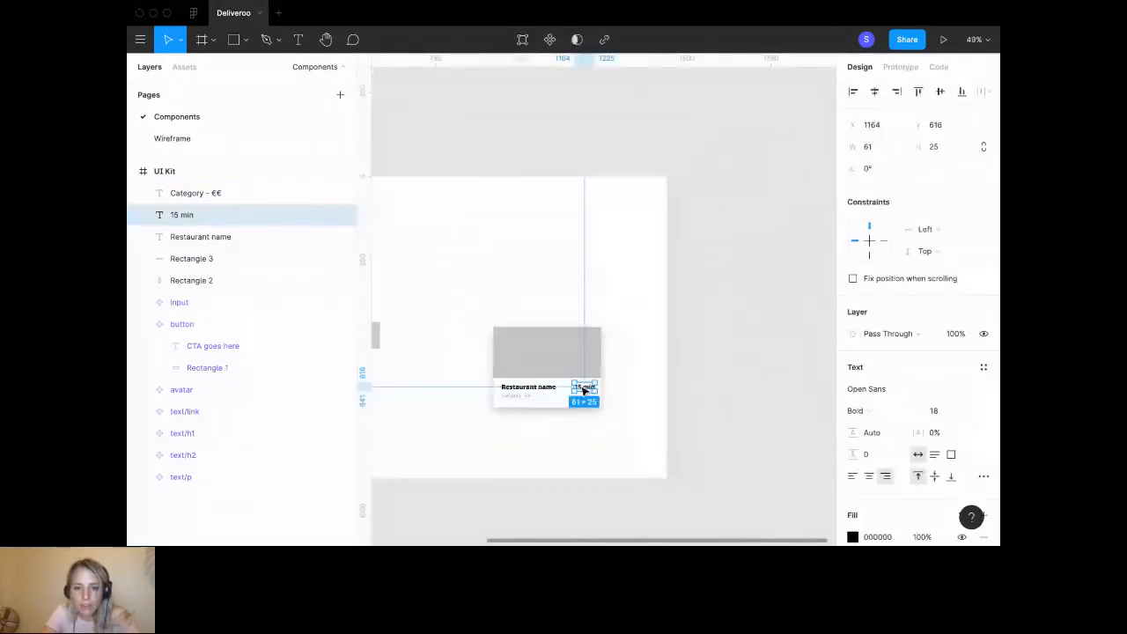
left_click_drag(584, 388, 583, 387)
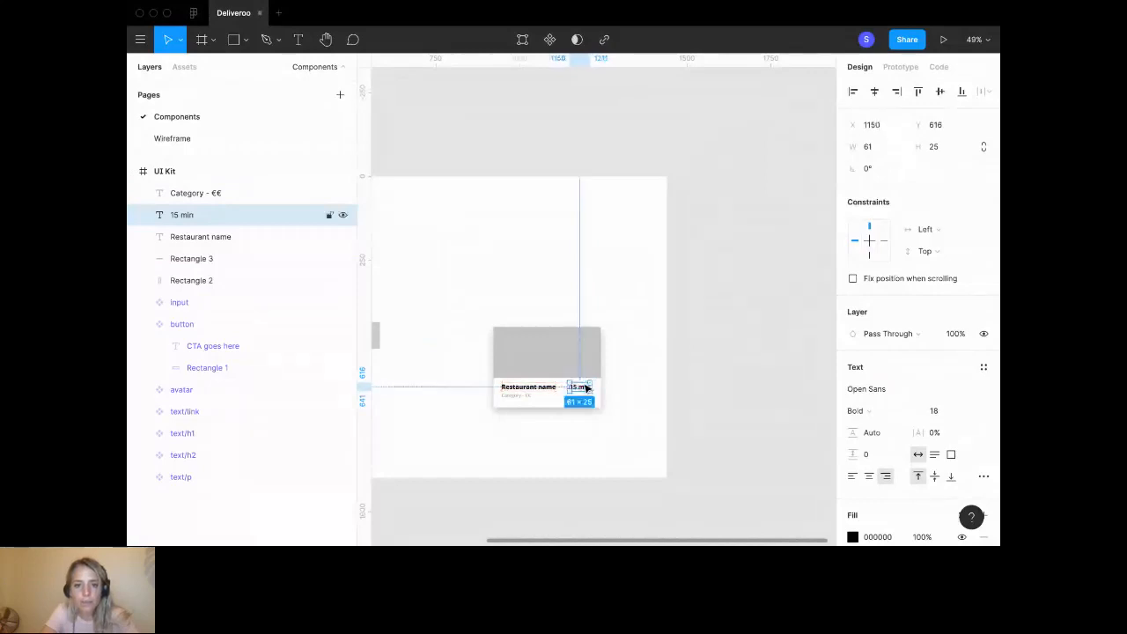
left_click(232, 192)
left_click(233, 280, "shift")
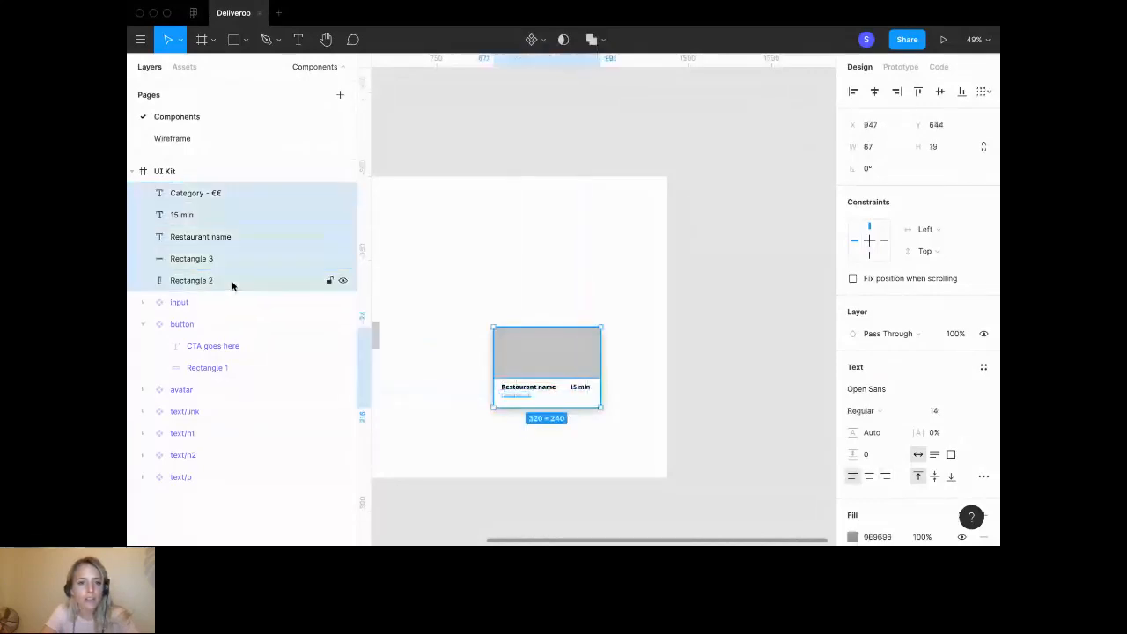
key("Escape")
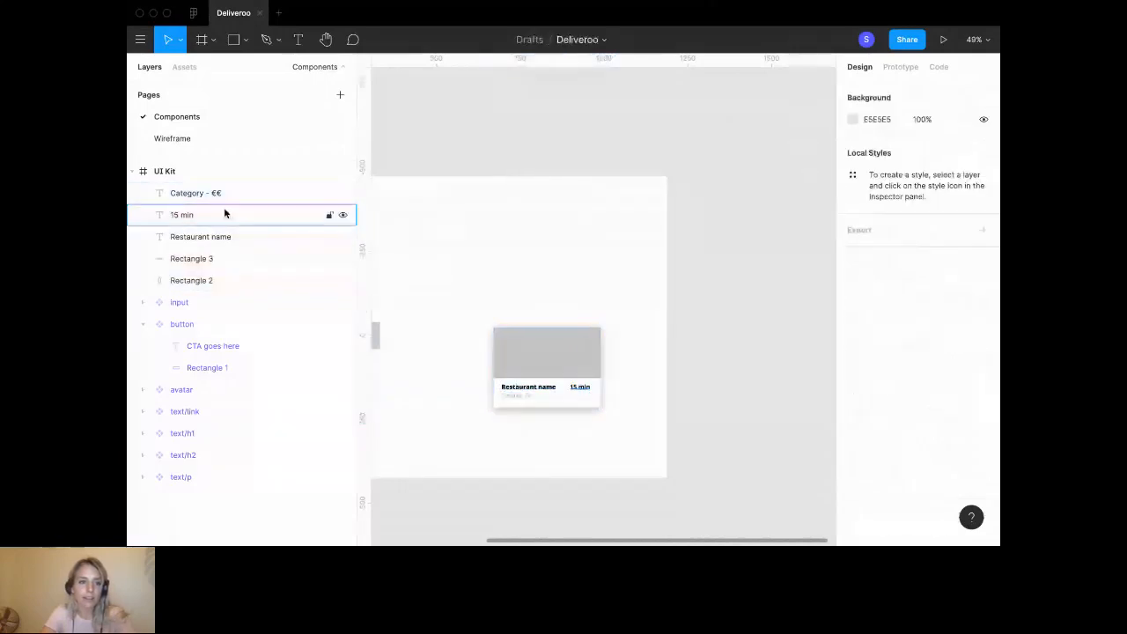
left_click(221, 193)
left_click(231, 276, "shift")
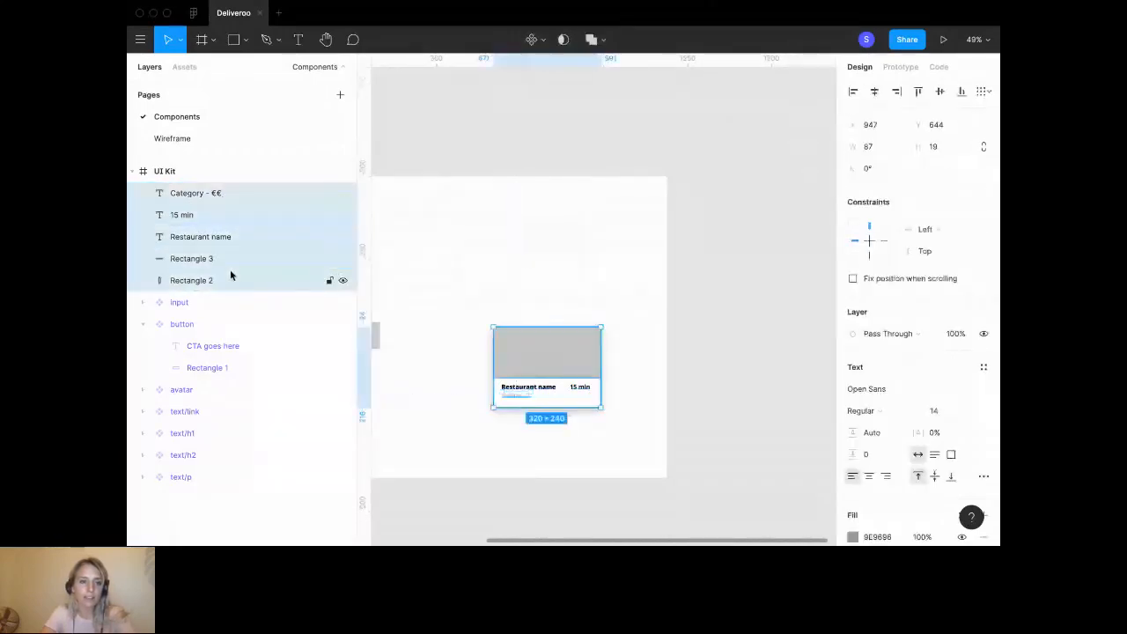
left_click(599, 259)
left_click_drag(507, 276, 657, 457)
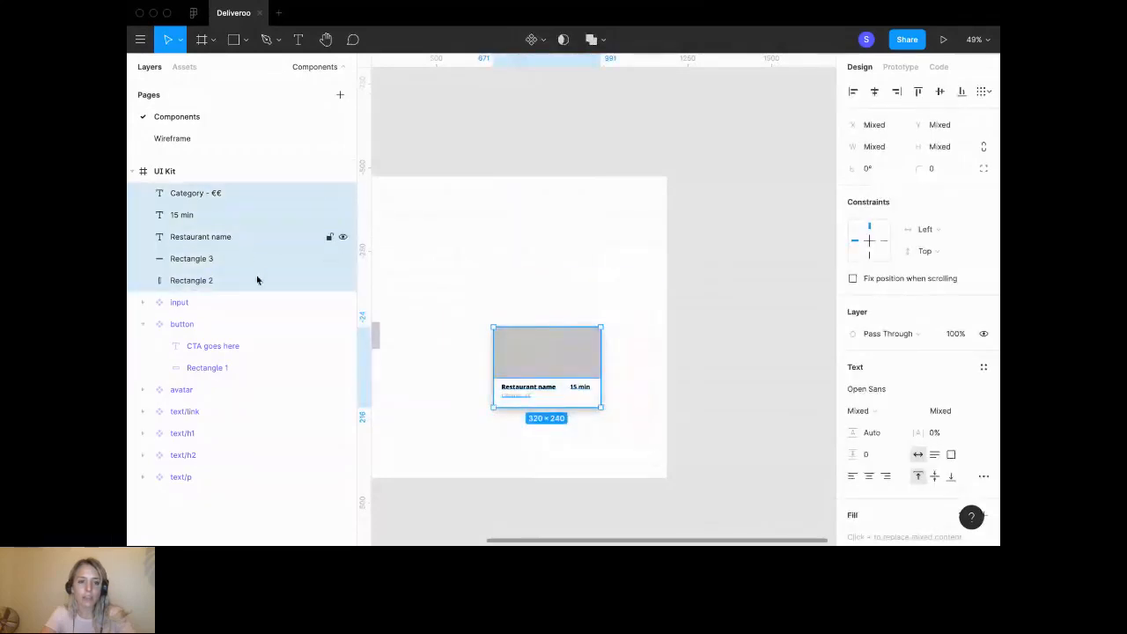
left_click(532, 236)
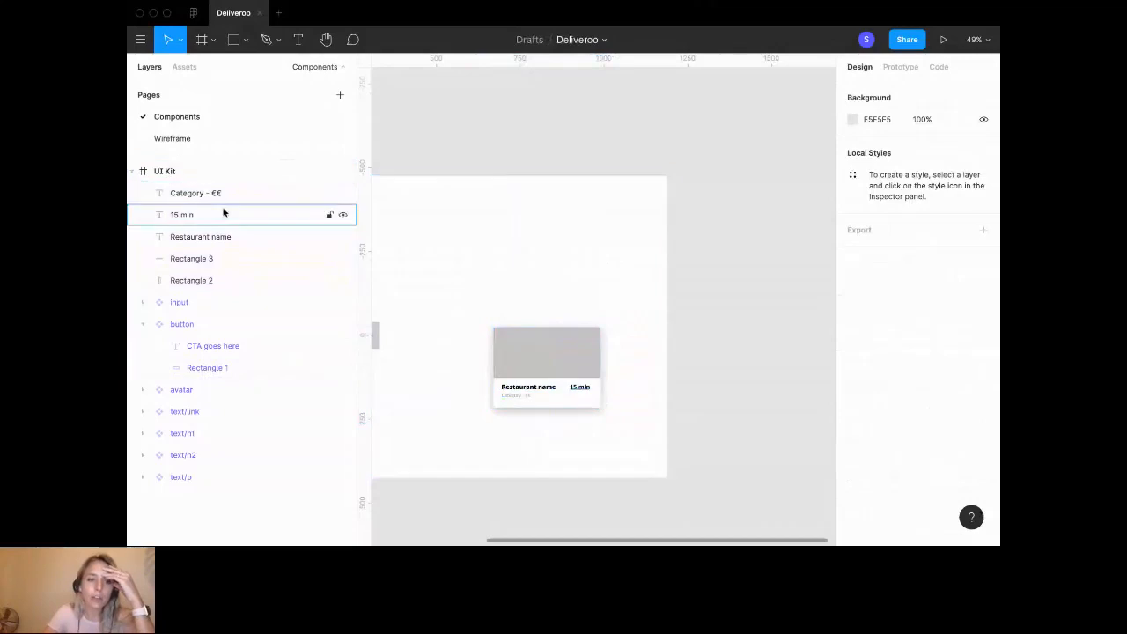
scroll(445, 218, "down", 3)
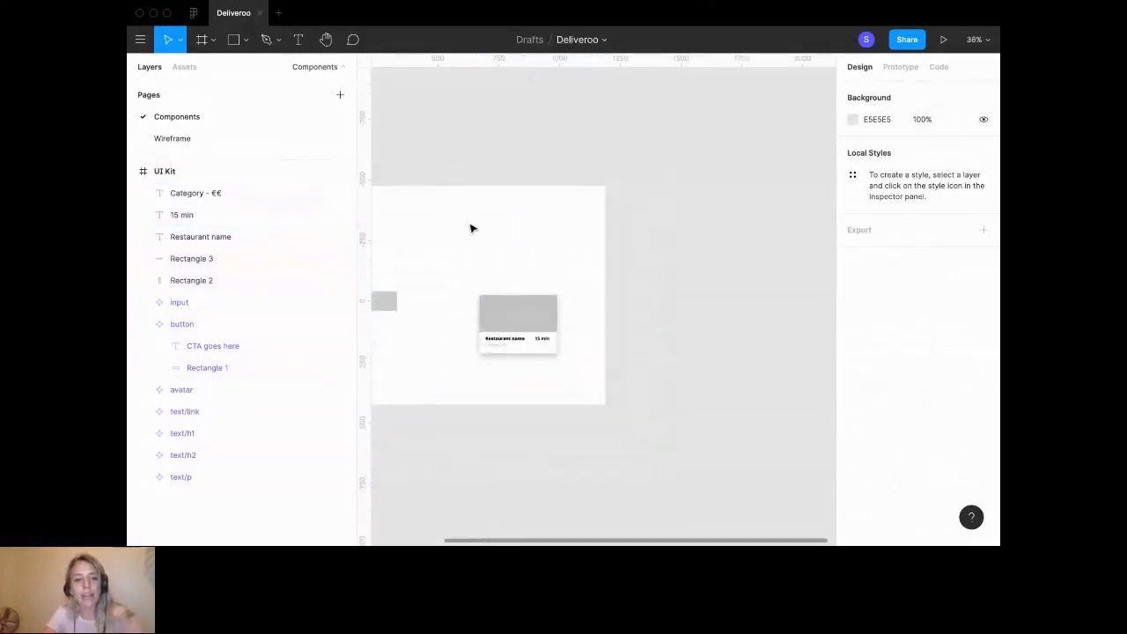
left_click_drag(197, 392, 197, 266)
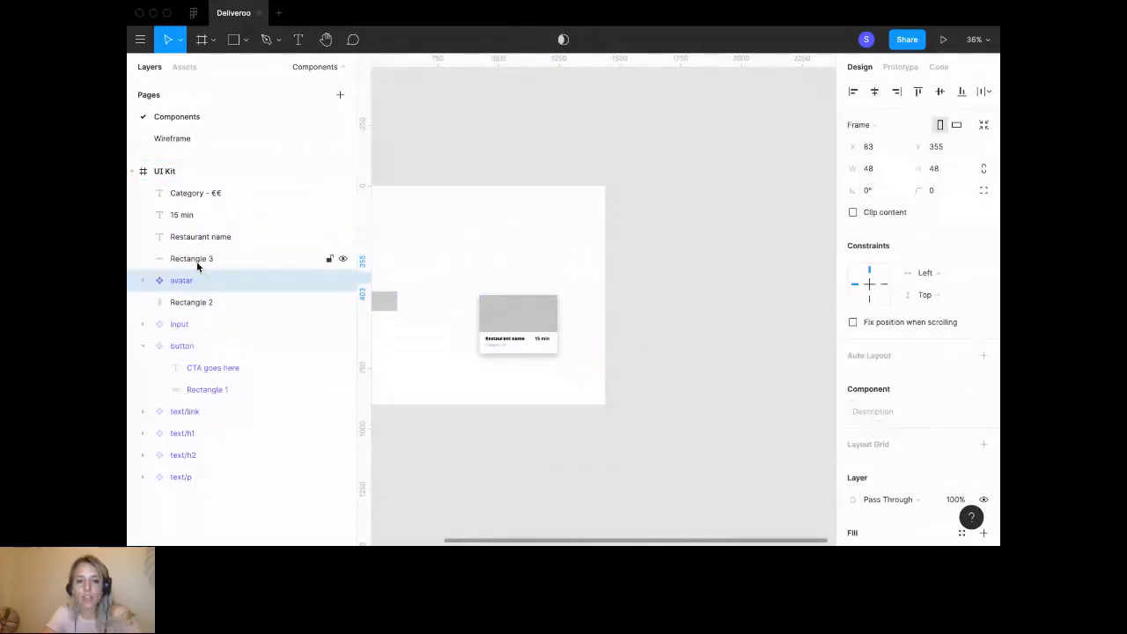
left_click(197, 194)
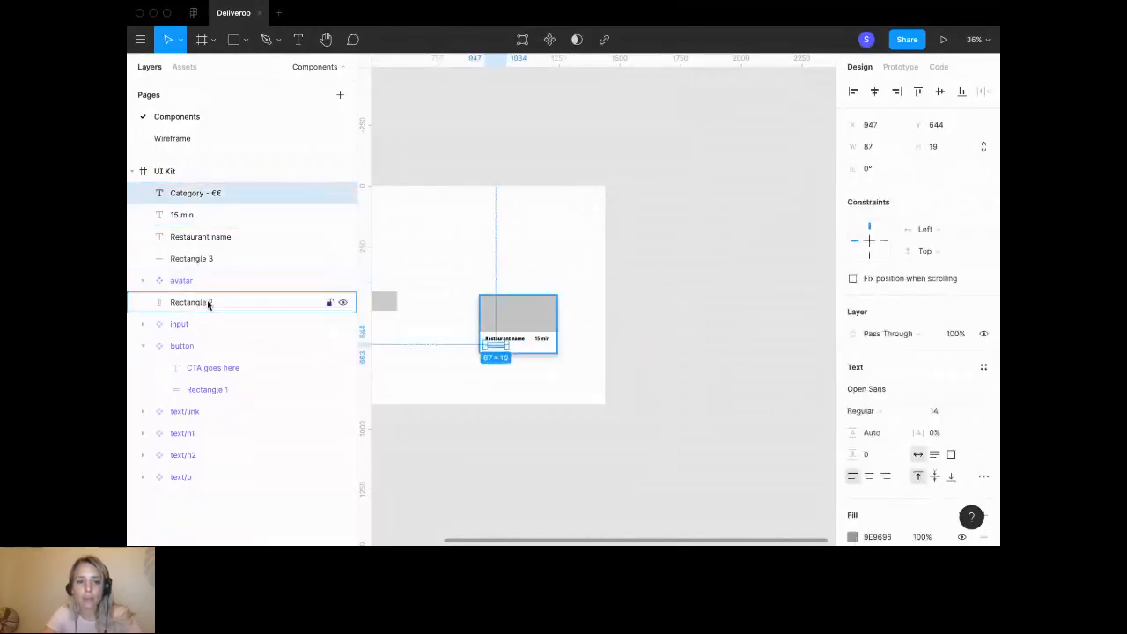
left_click(207, 305, "shift")
scroll(456, 304, "down", 3)
key("Escape")
scroll(455, 304, "left", 3)
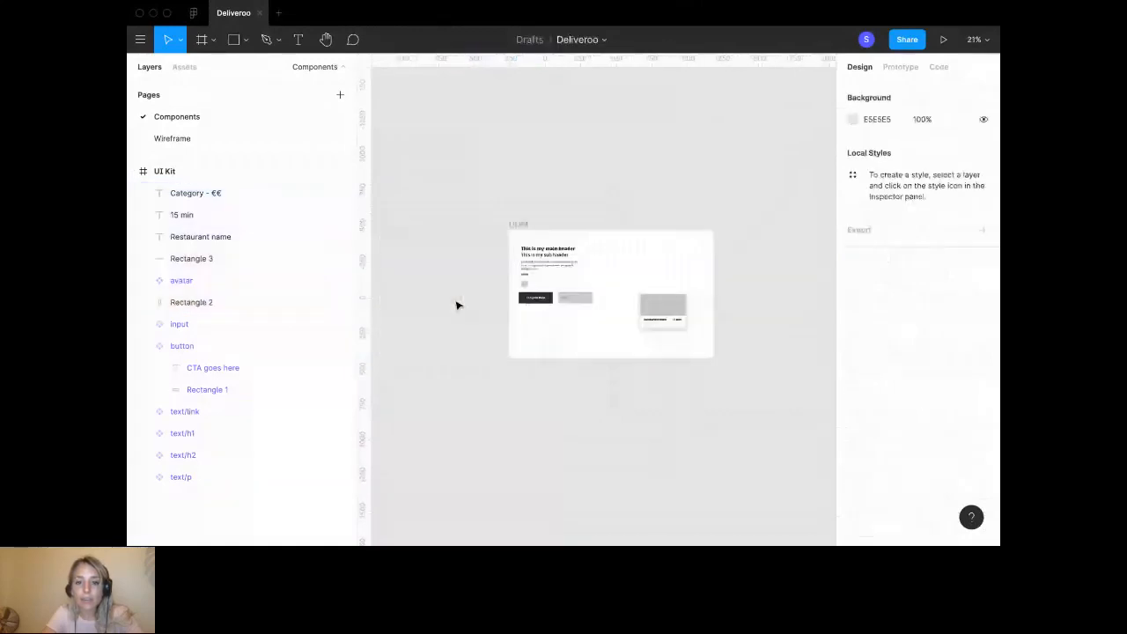
left_click(188, 299, "shift")
left_click(187, 282, "shift")
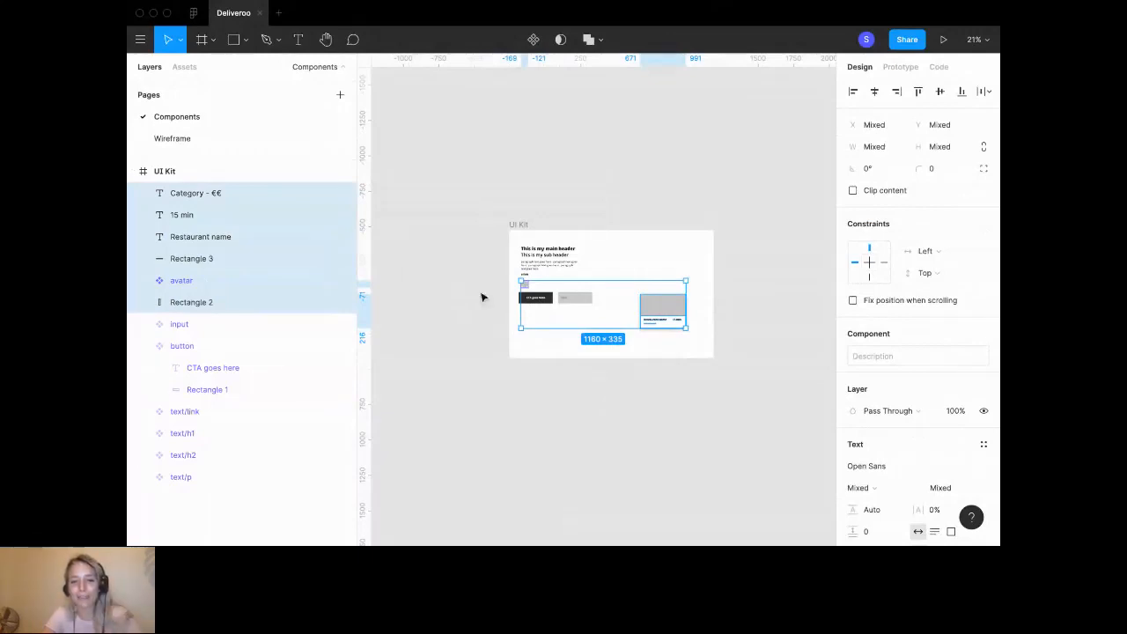
scroll(673, 327, "up", 3)
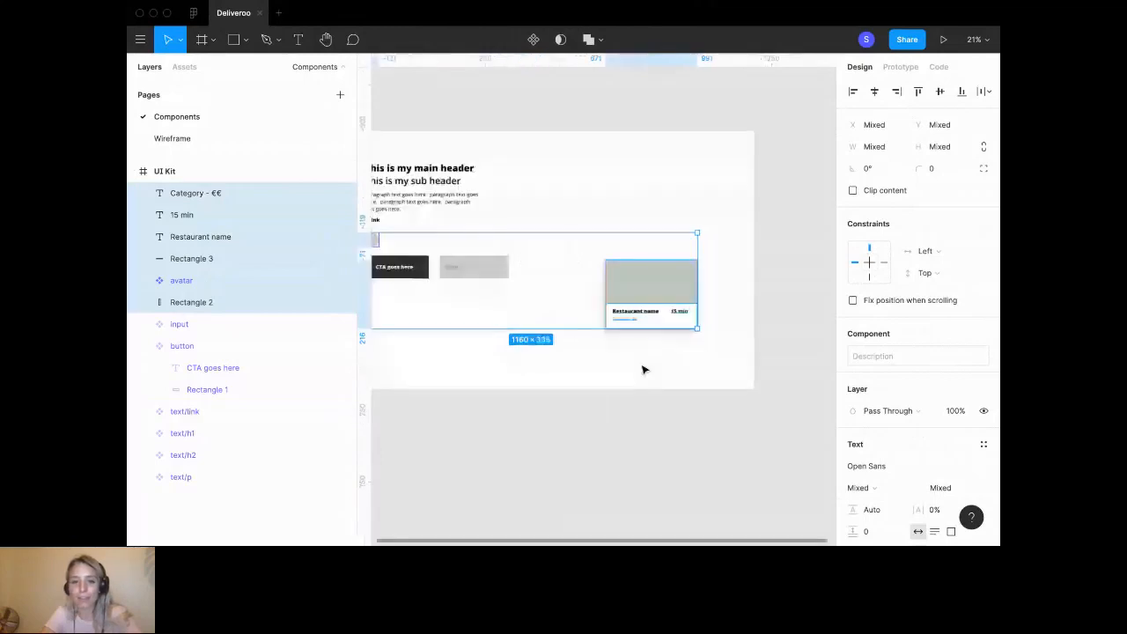
left_click(641, 367)
Move the avatar layer directly below Rectangle 2 and group the five restaurant card layers, from Category - €€ to Rectangle 2.
left_click(216, 279)
left_click_drag(216, 279, 184, 315)
left_click(199, 280)
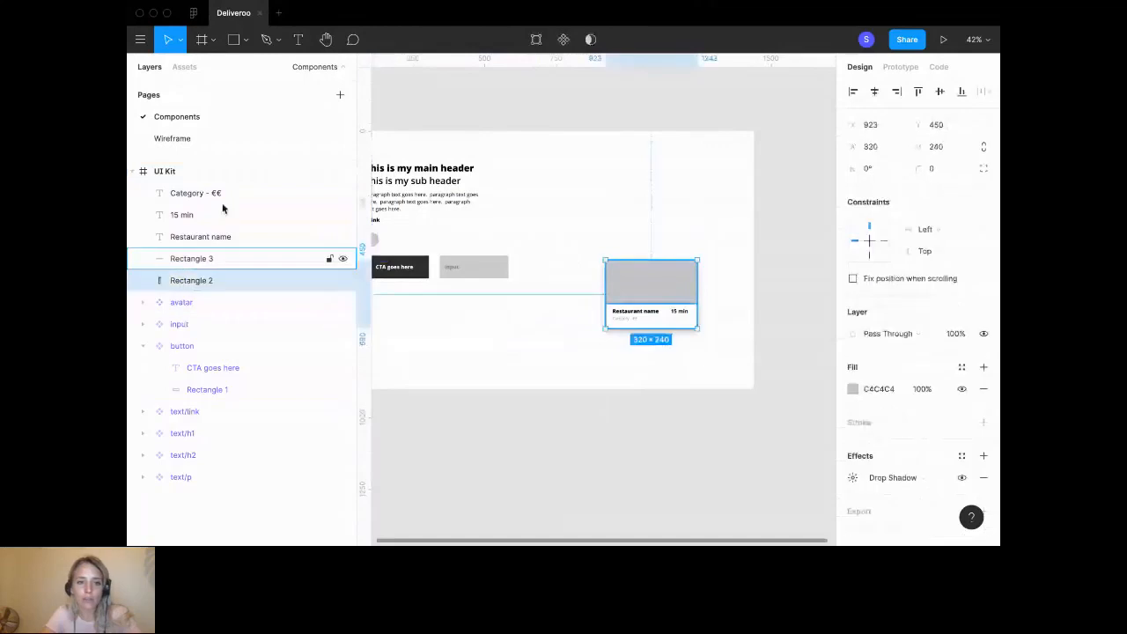
left_click(221, 193, "shift")
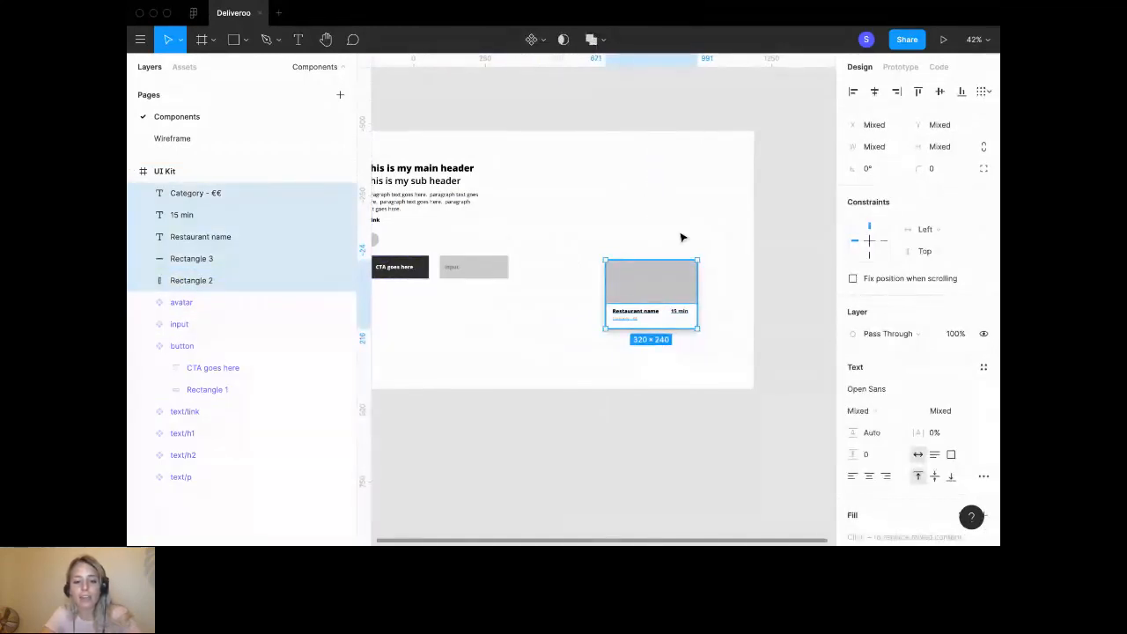
right_click(259, 241)
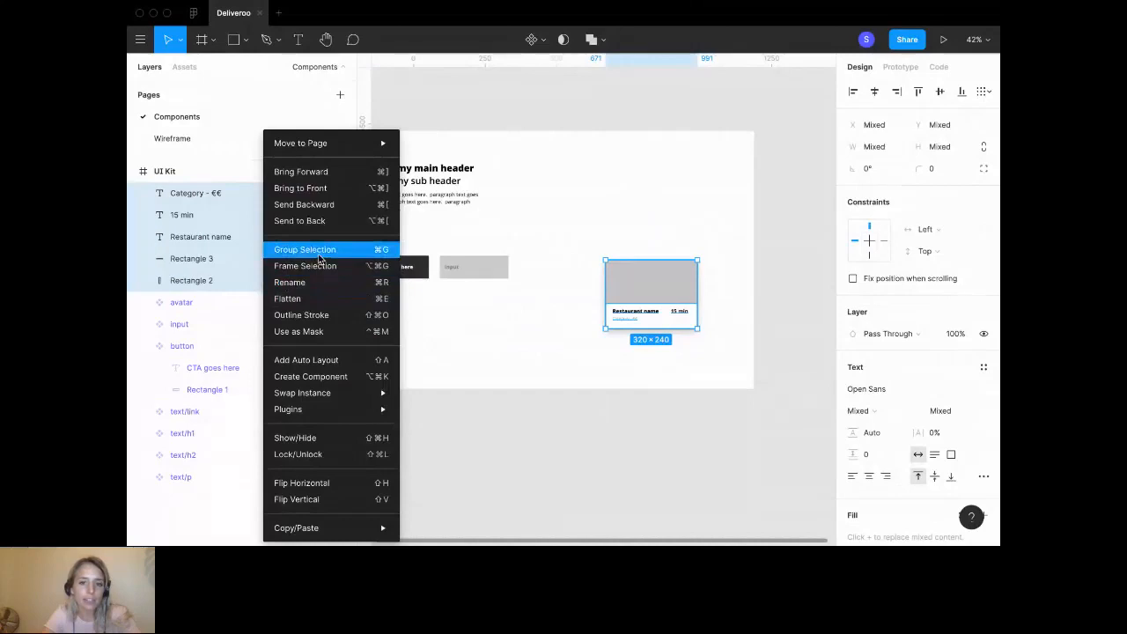
left_click(321, 250)
Rename the new card group as "card/ restaurant".
double_click(217, 193)
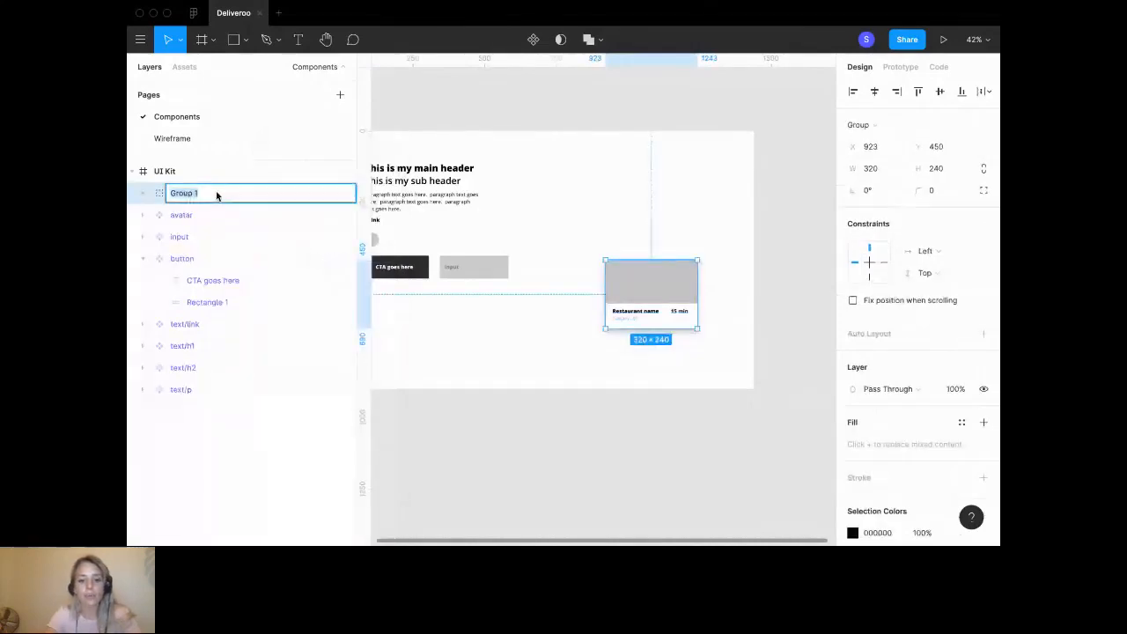
type("card")
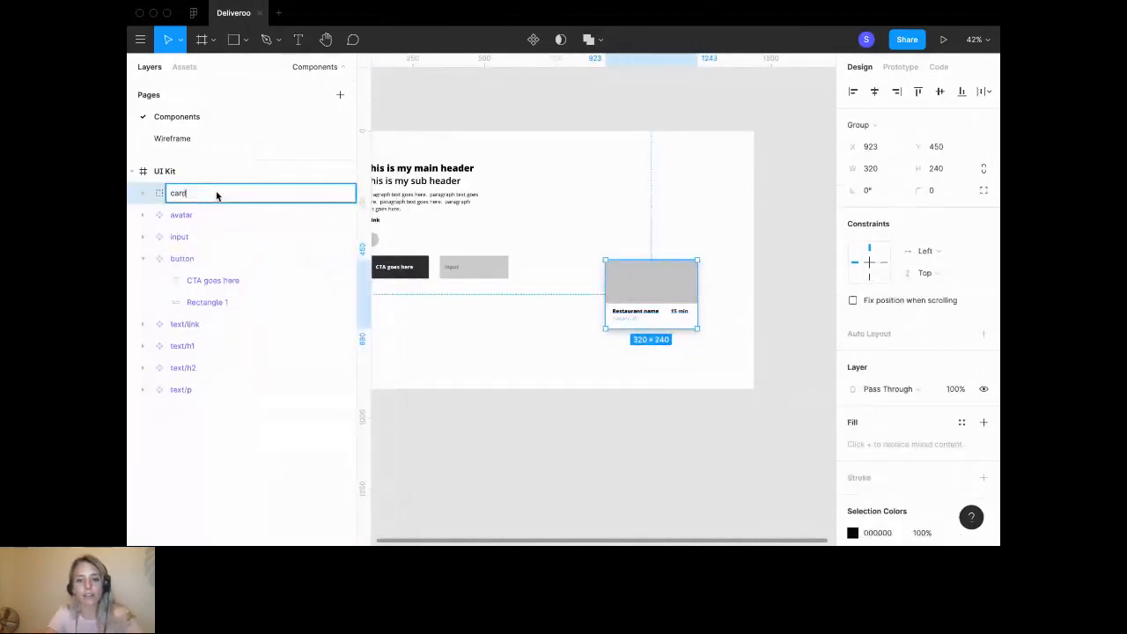
type("/ restaurant")
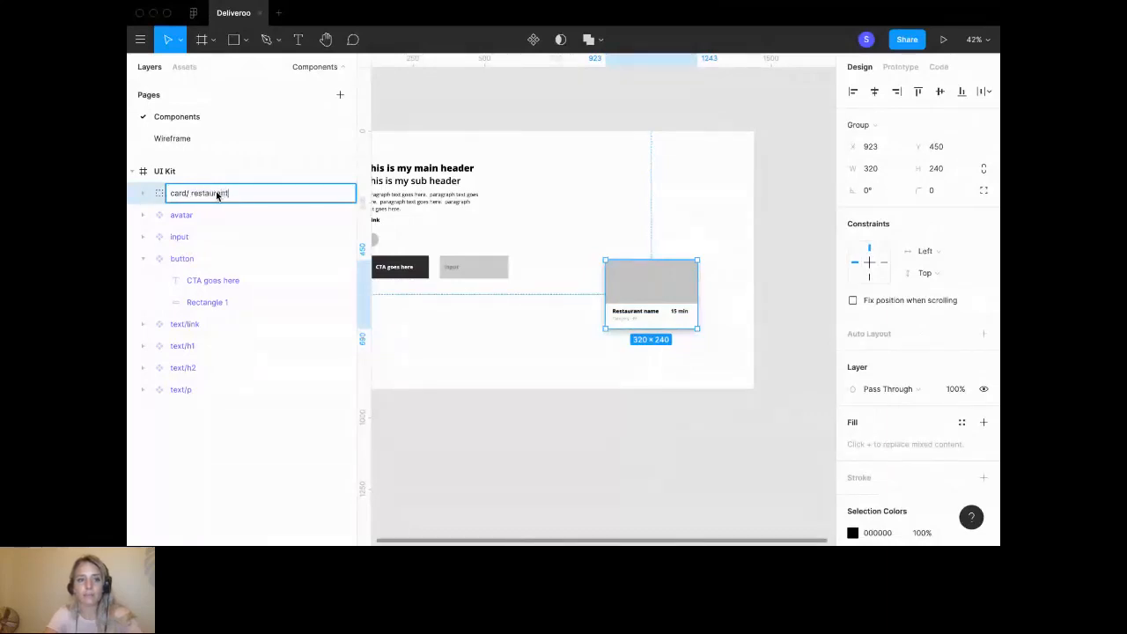
key("Return")
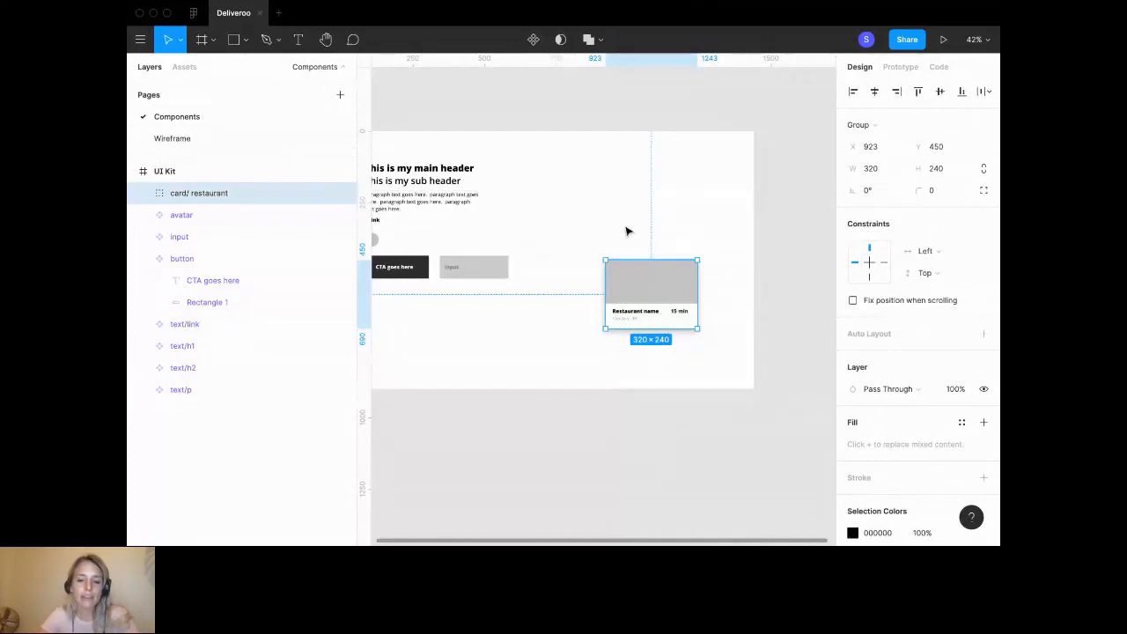
Turn the restaurant card group into a component and place it below the CTA button, aligned with the button's left edge.
scroll(626, 231, "up", 3)
scroll(626, 232, "down", 2)
key("super+alt+k")
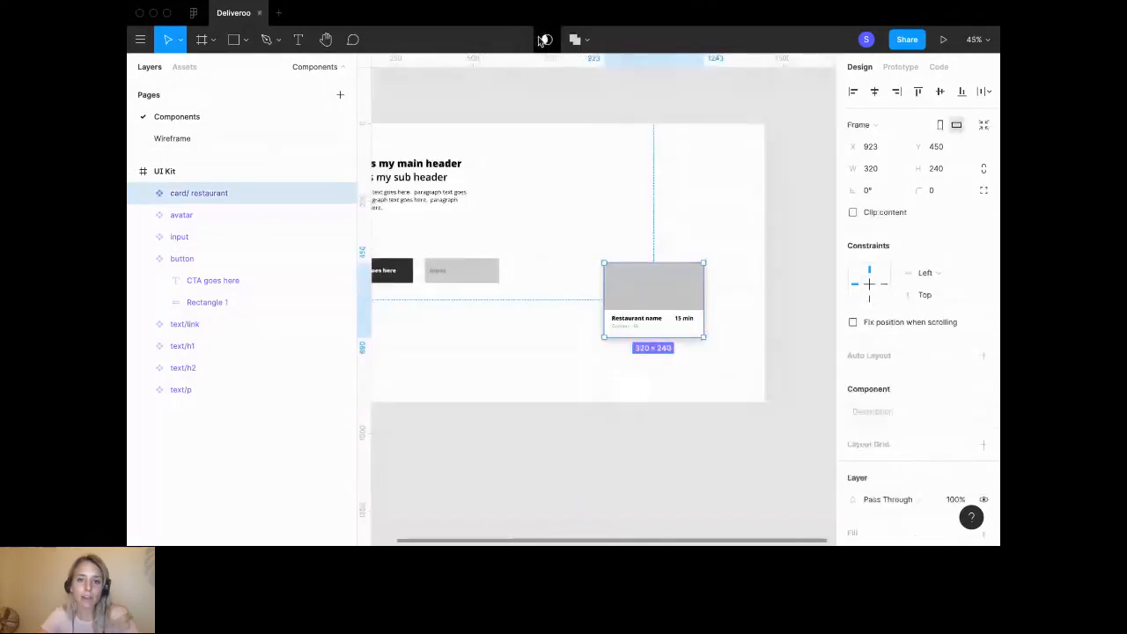
left_click_drag(659, 292, 592, 316)
left_click(652, 304)
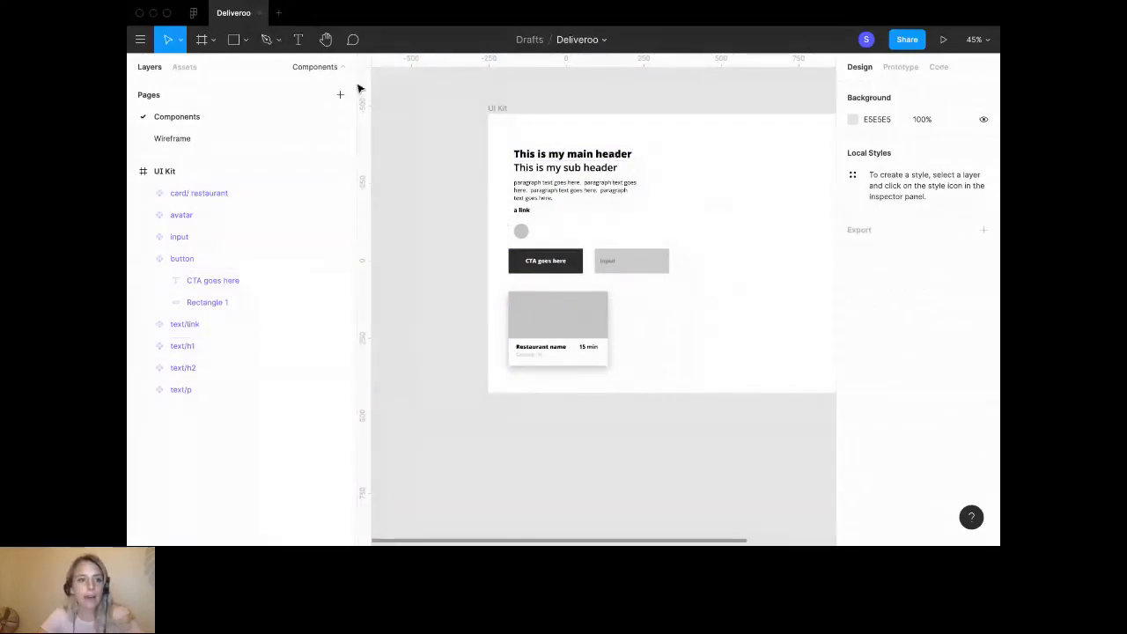
Add a MacBook Pro preset frame, 1440 × 900, to the Wireframe page.
left_click(180, 138)
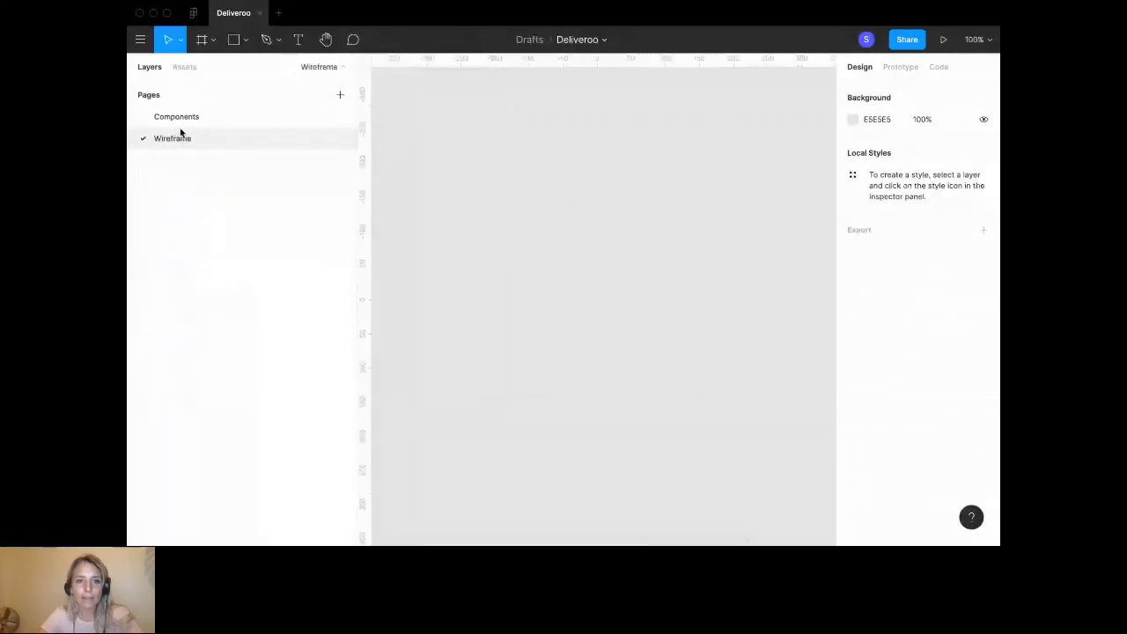
scroll(590, 154, "up", 3)
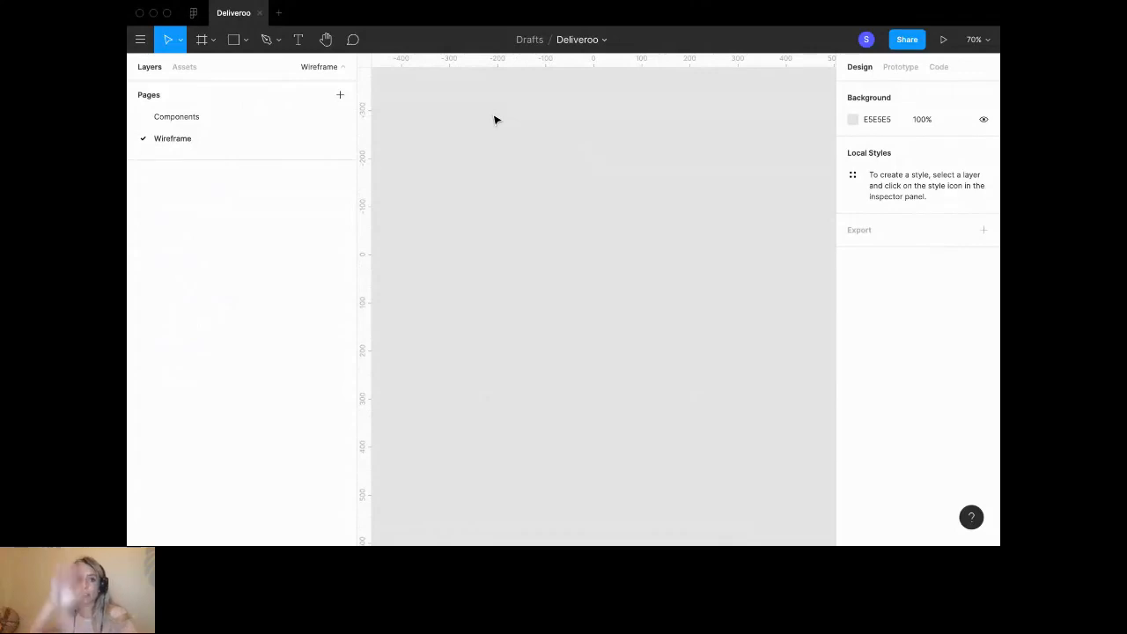
left_click(211, 40)
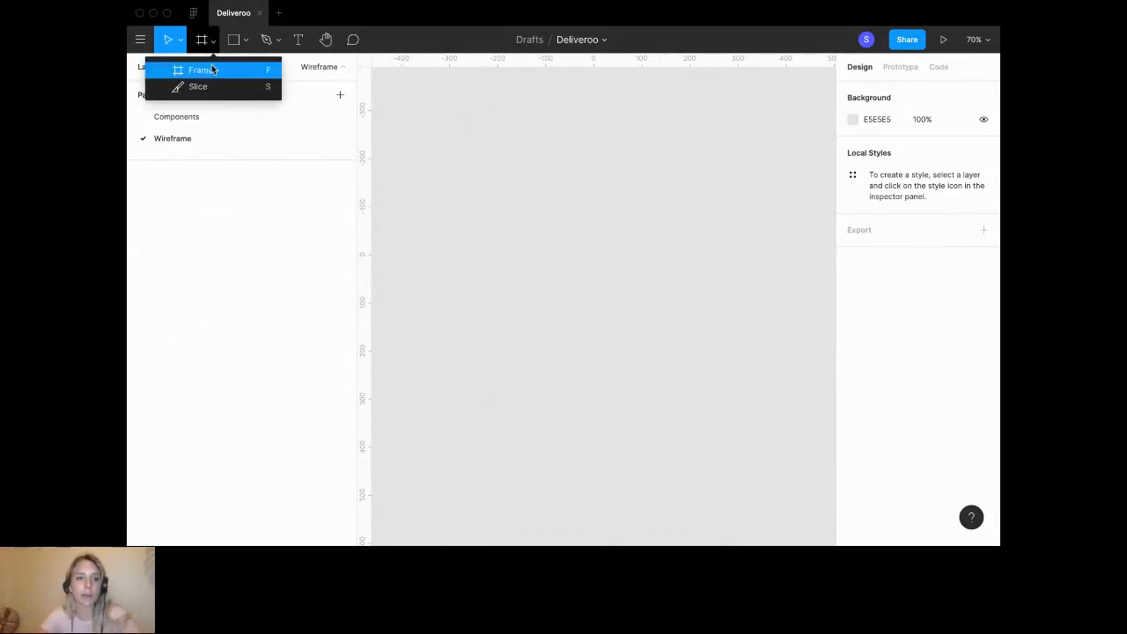
left_click(211, 70)
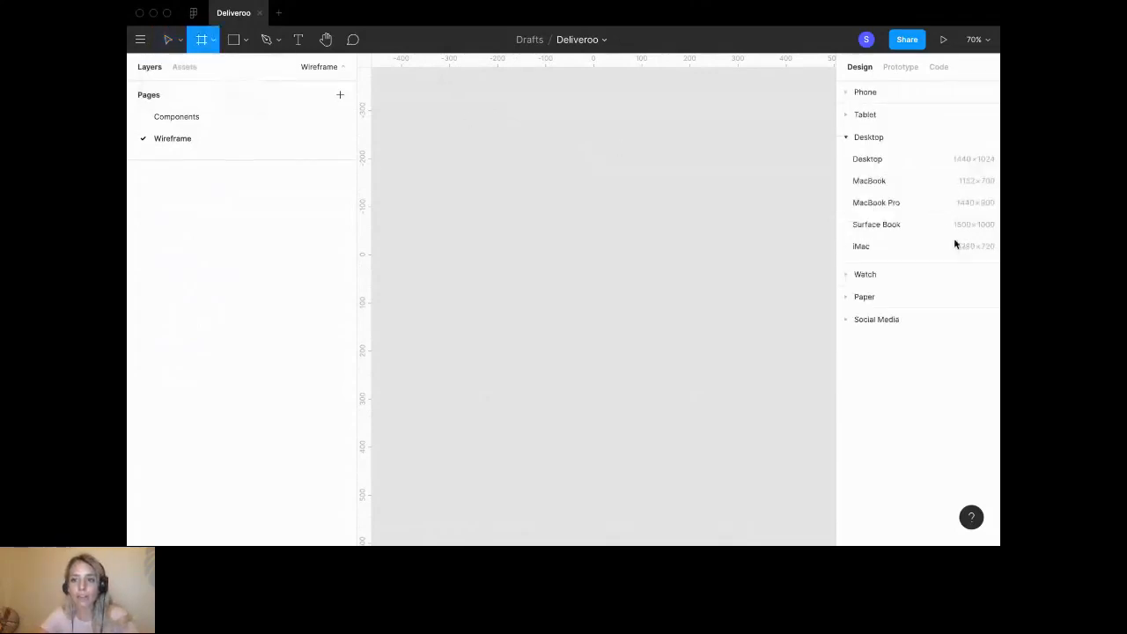
left_click(923, 204)
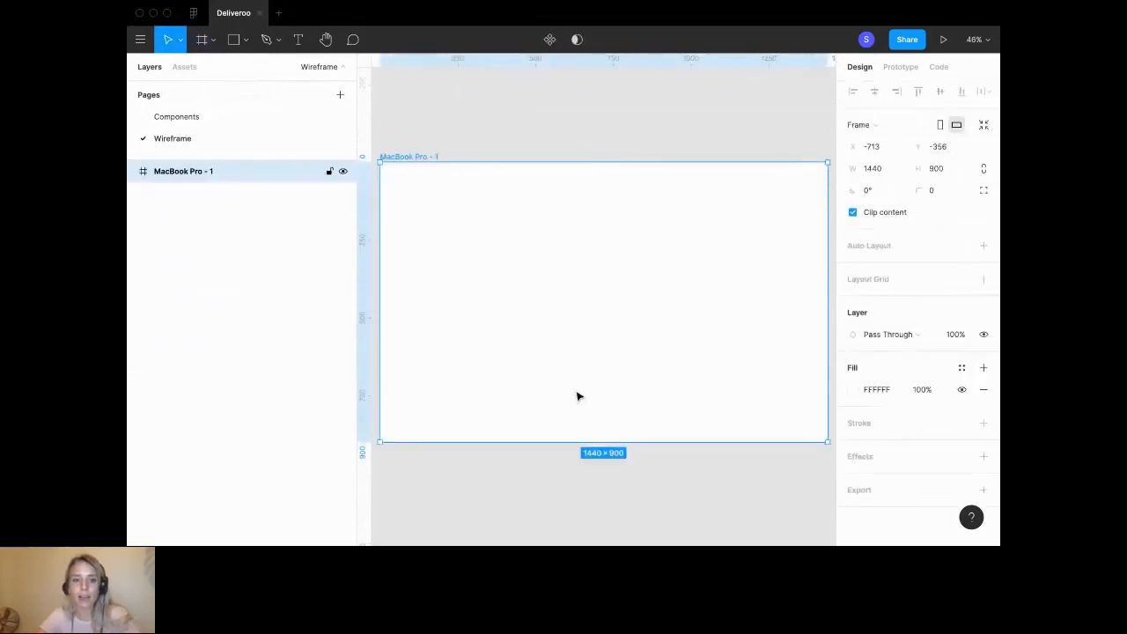
Extend the MacBook Pro frame downwards to a height of 2044.
scroll(578, 396, "down", 2)
scroll(578, 396, "down", 2)
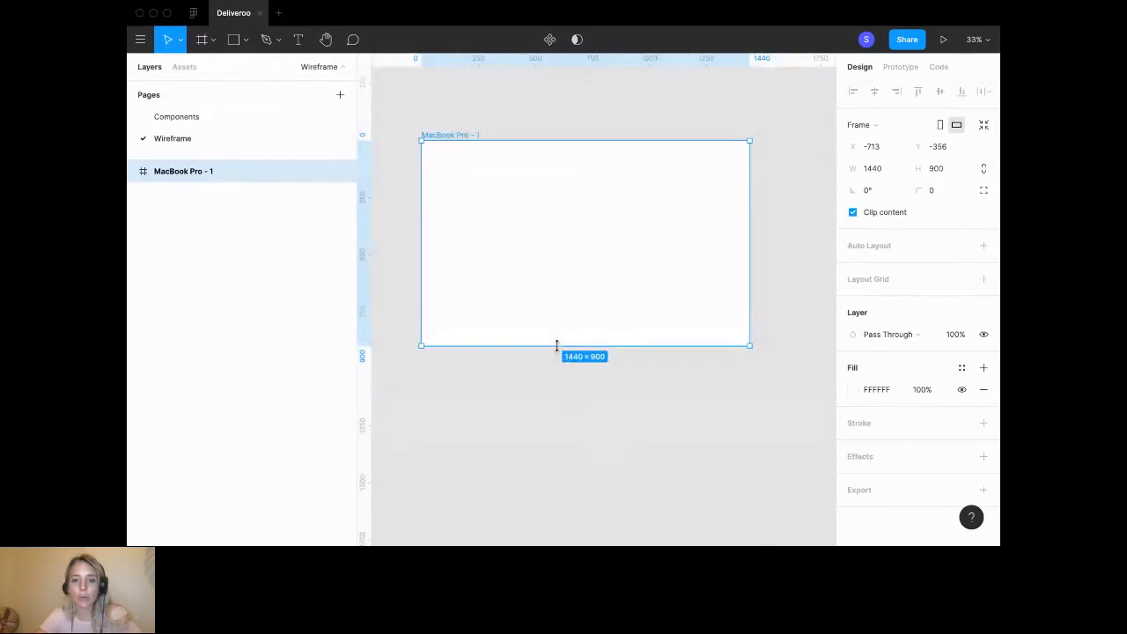
left_click_drag(557, 345, 557, 491)
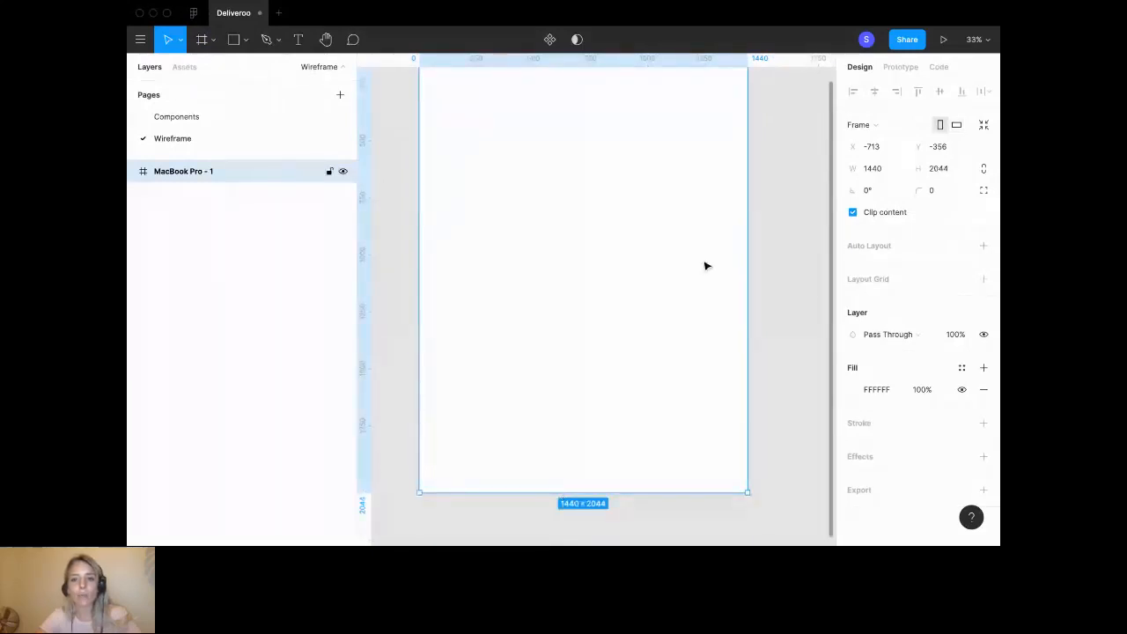
scroll(635, 249, "up", 3)
scroll(634, 249, "down", 5)
scroll(634, 249, "up", 3)
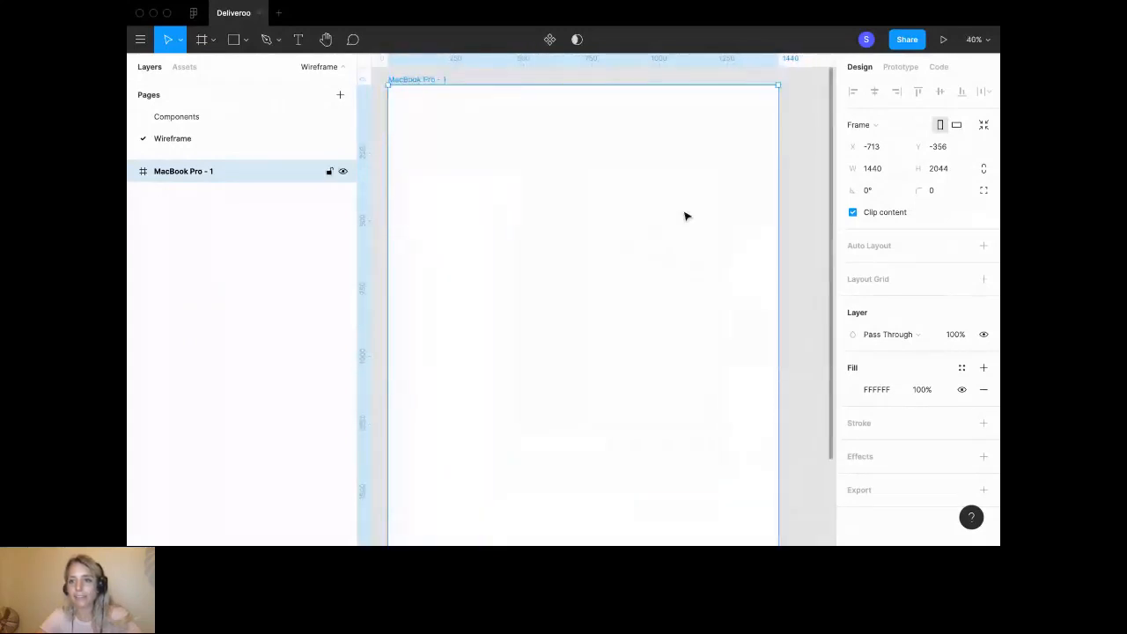
Set the MacBook Pro frame's position to X 0 and Y 0.
left_click(883, 169)
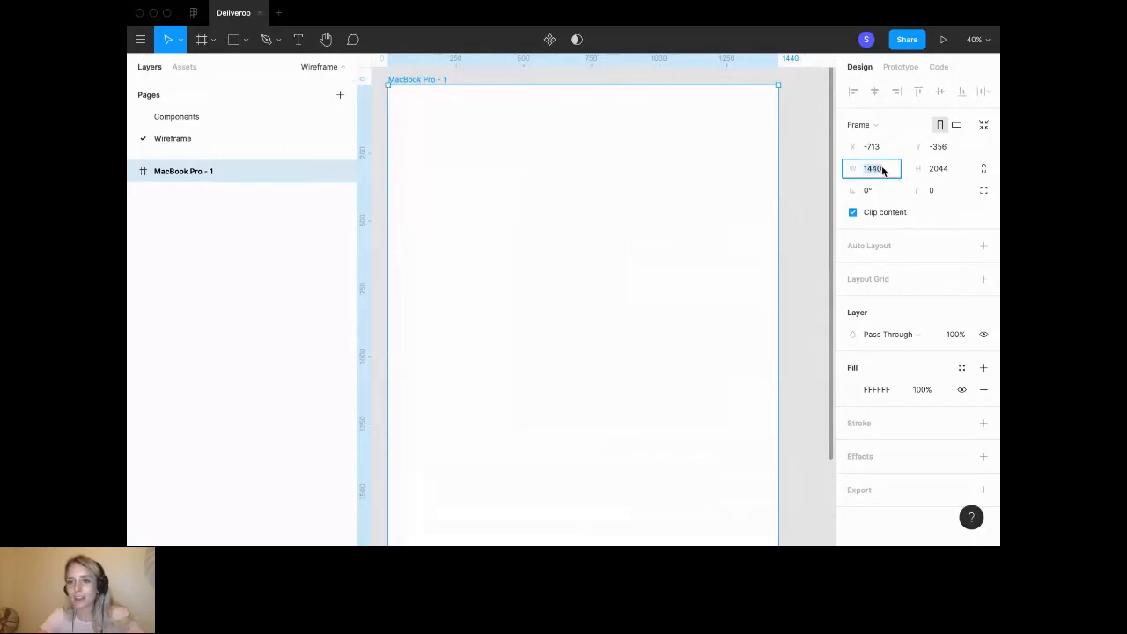
left_click(874, 149)
type("0")
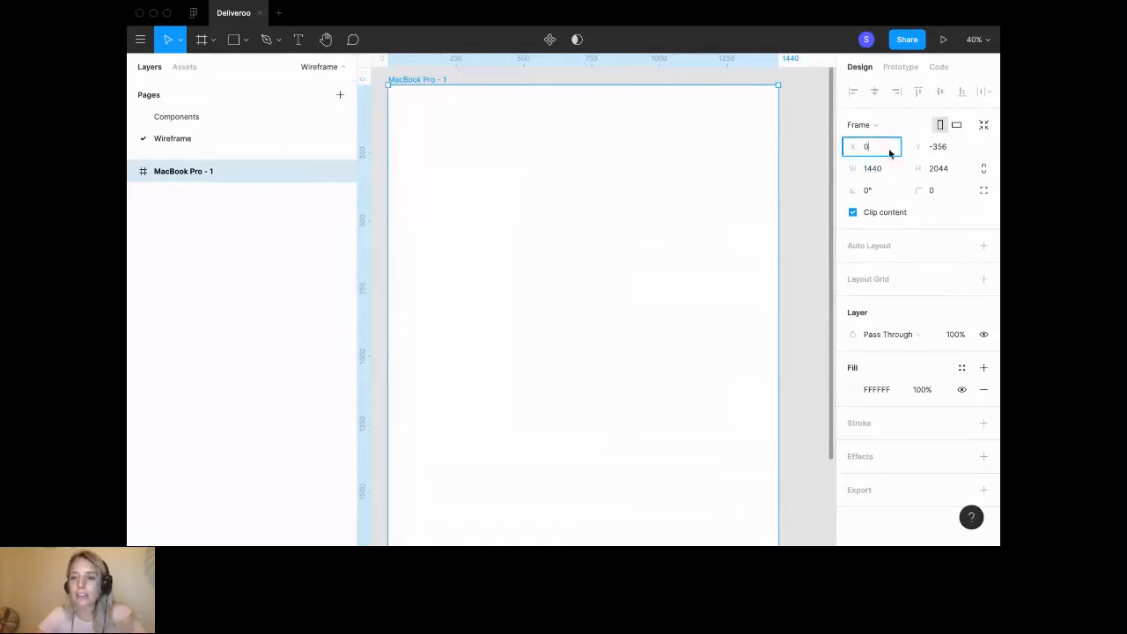
left_click(944, 150)
type("0")
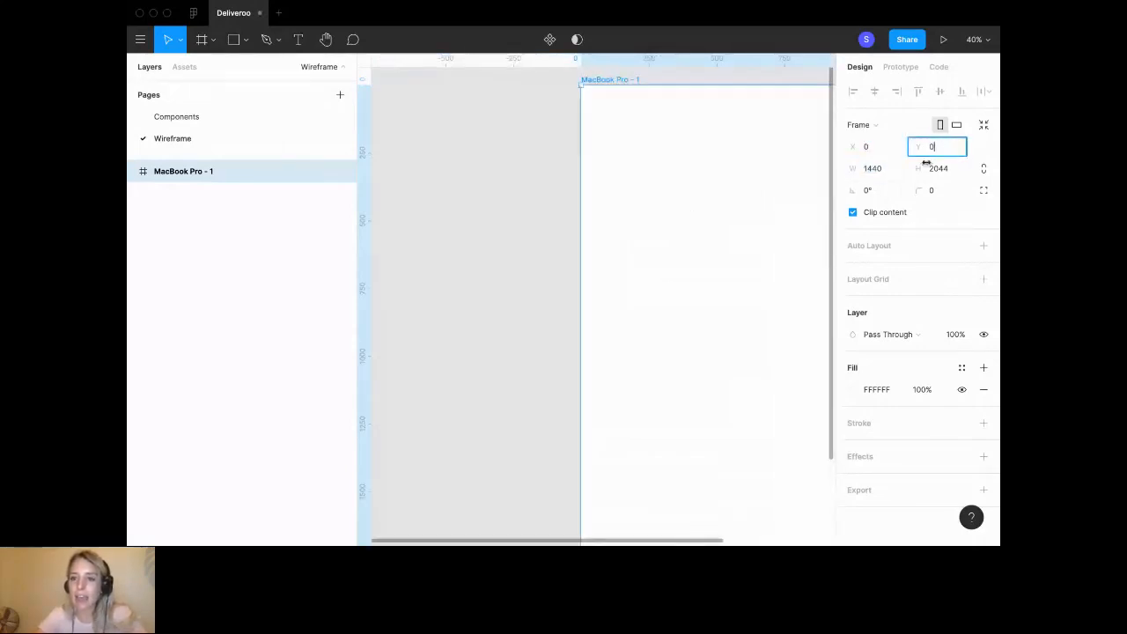
left_click(605, 302)
key("shift+1")
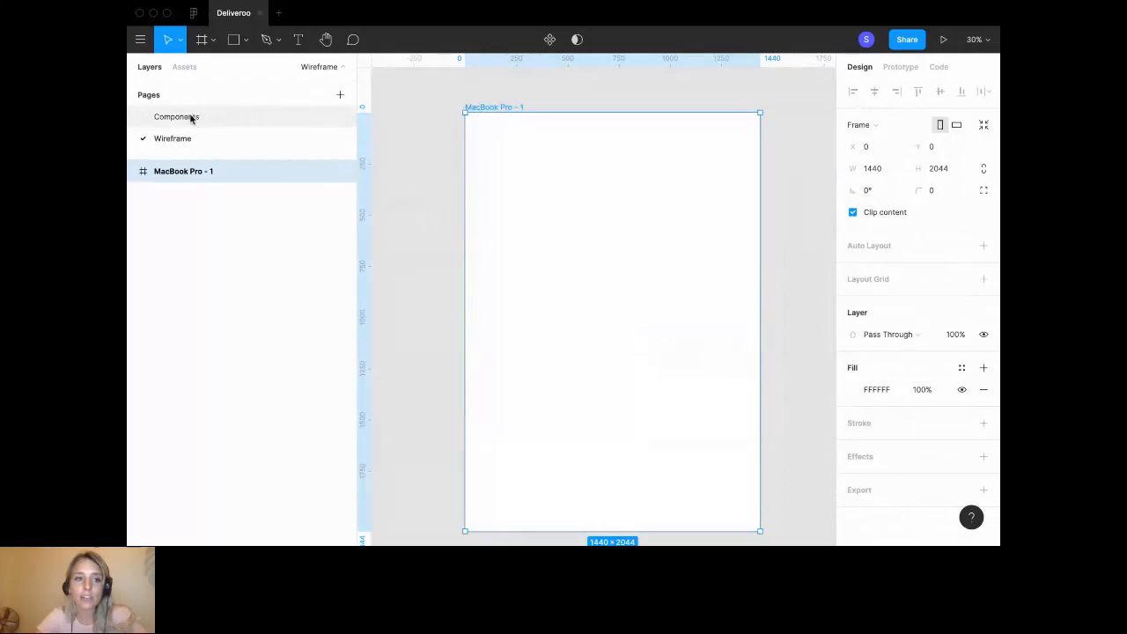
Review the local components available in the UI Kit and its card group, then return to the layer list.
left_click(183, 67)
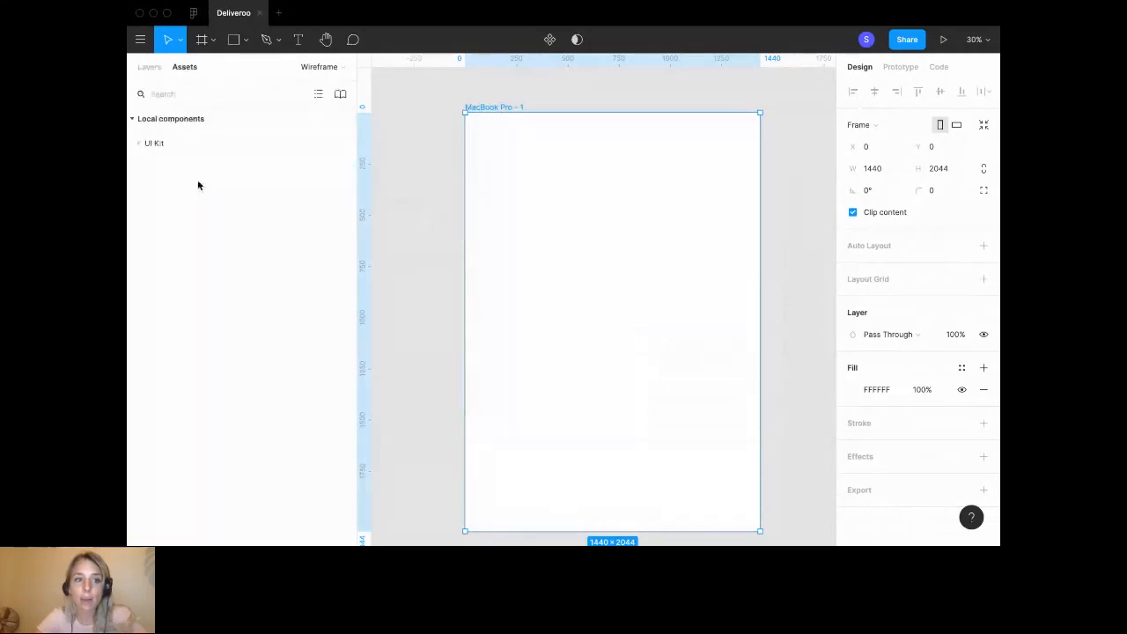
left_click(138, 144)
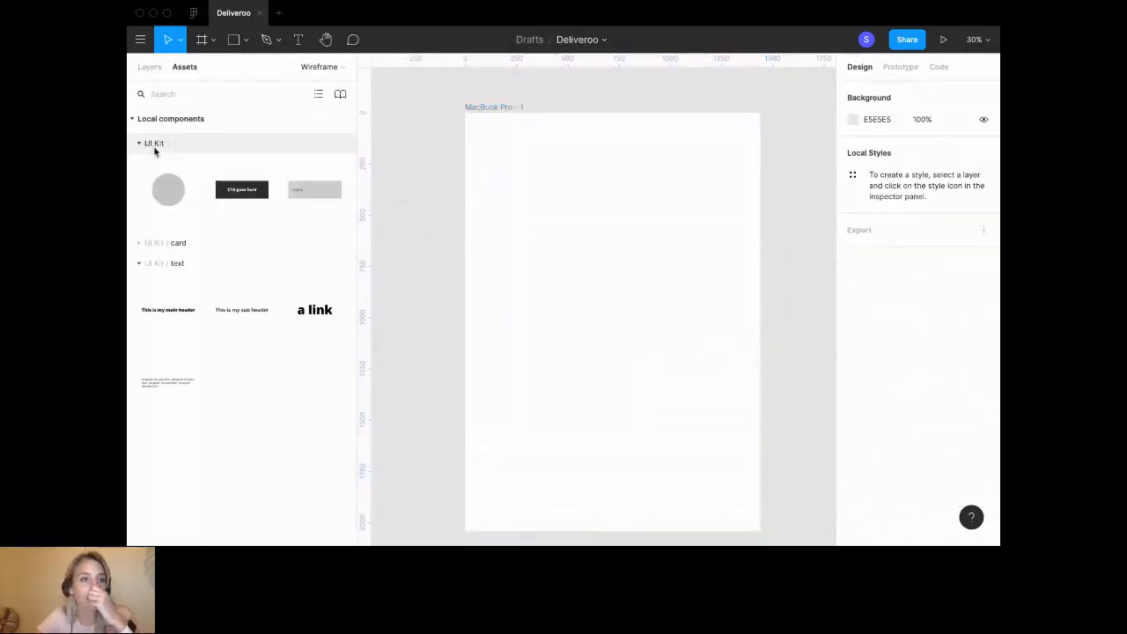
left_click(138, 243)
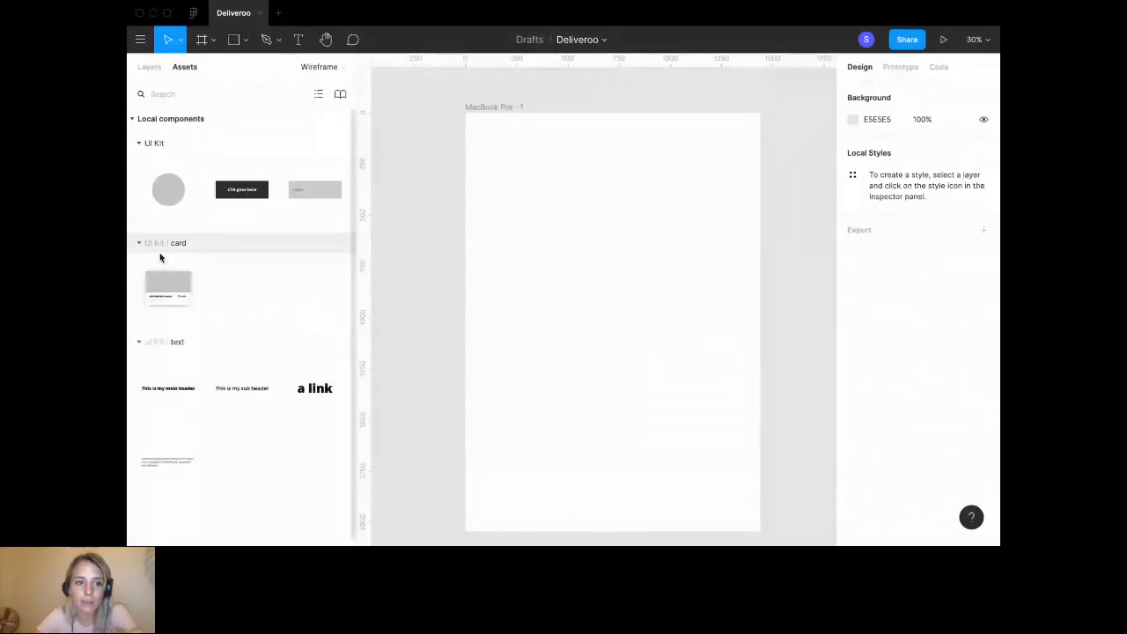
left_click(148, 68)
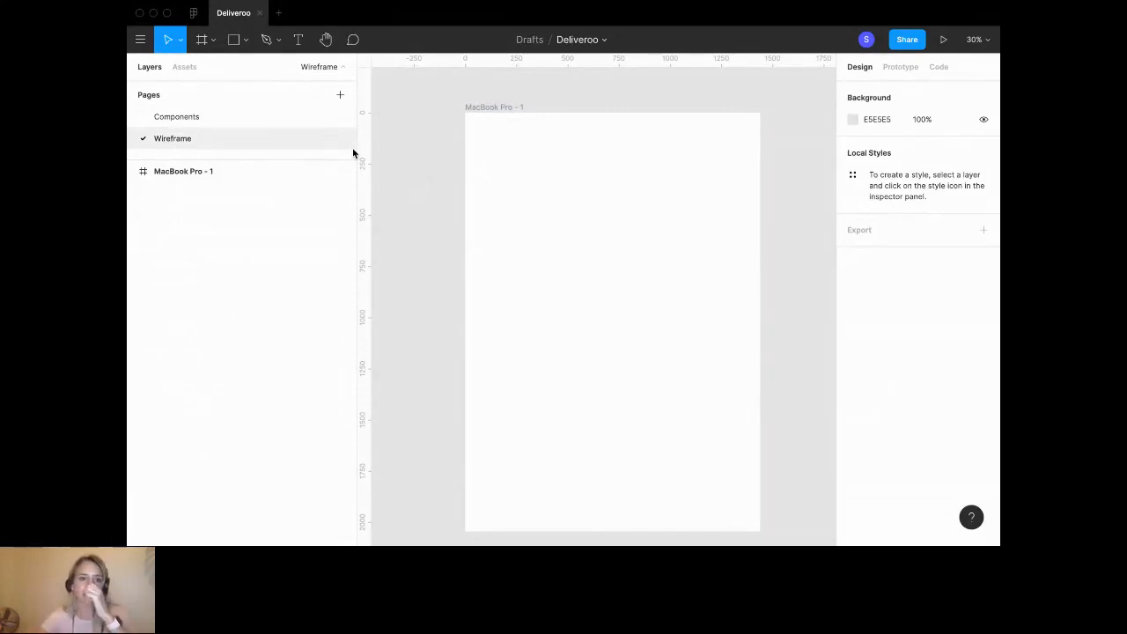
Place a vertical guide inside the frame's left edge at X 100.
left_click_drag(363, 154, 485, 139)
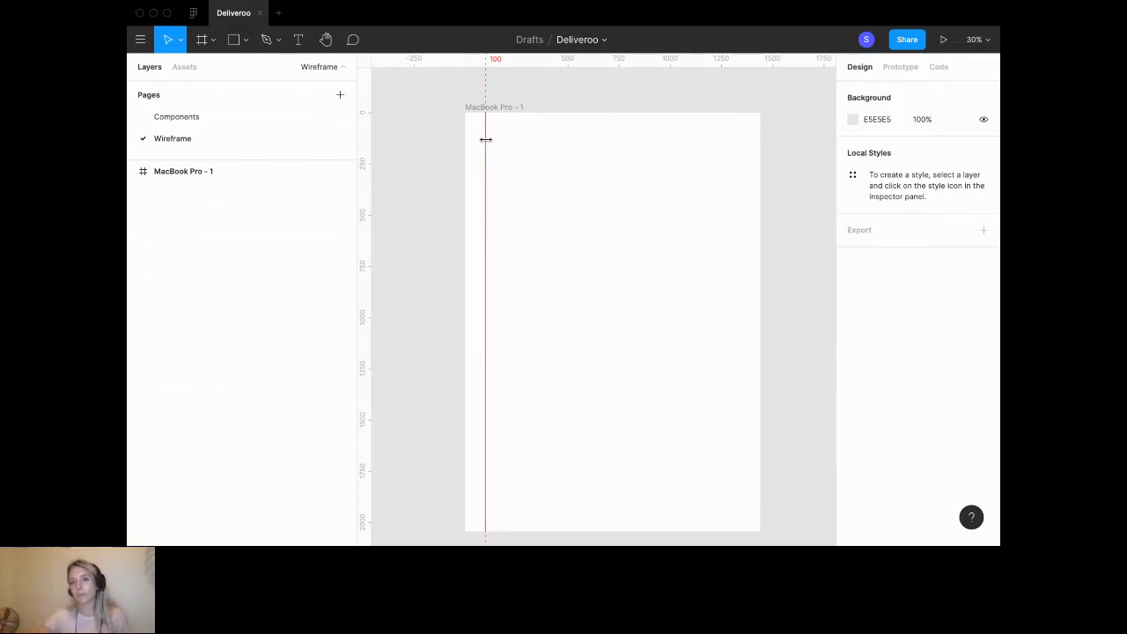
left_click_drag(485, 140, 485, 139)
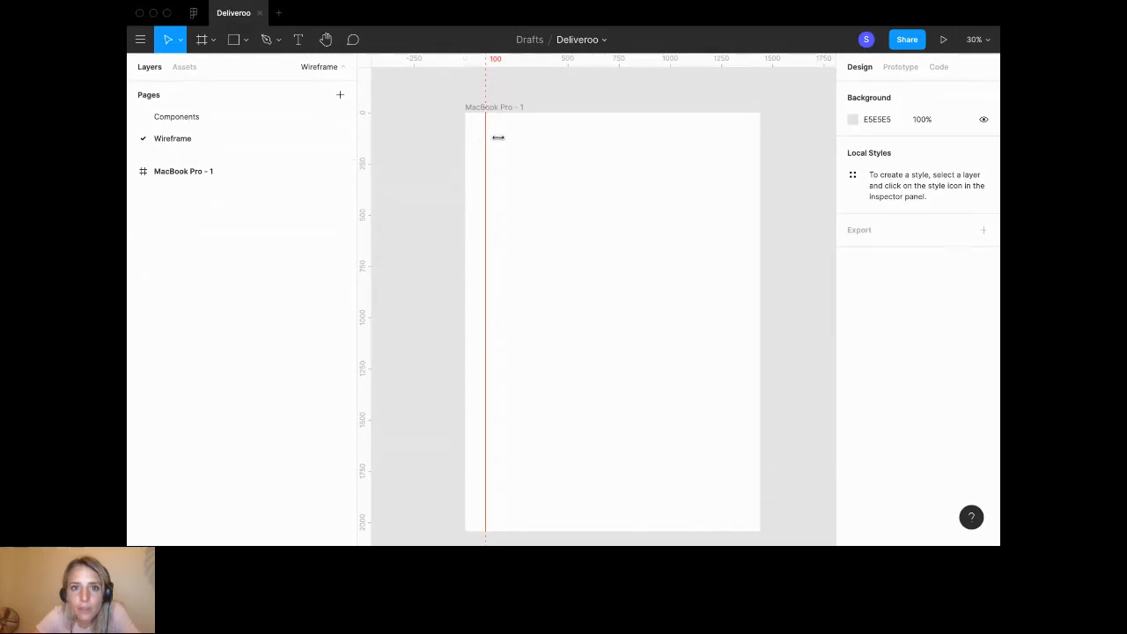
Place a second vertical guide inside the MacBook Pro frame's right edge at X 1330.
left_click(748, 140)
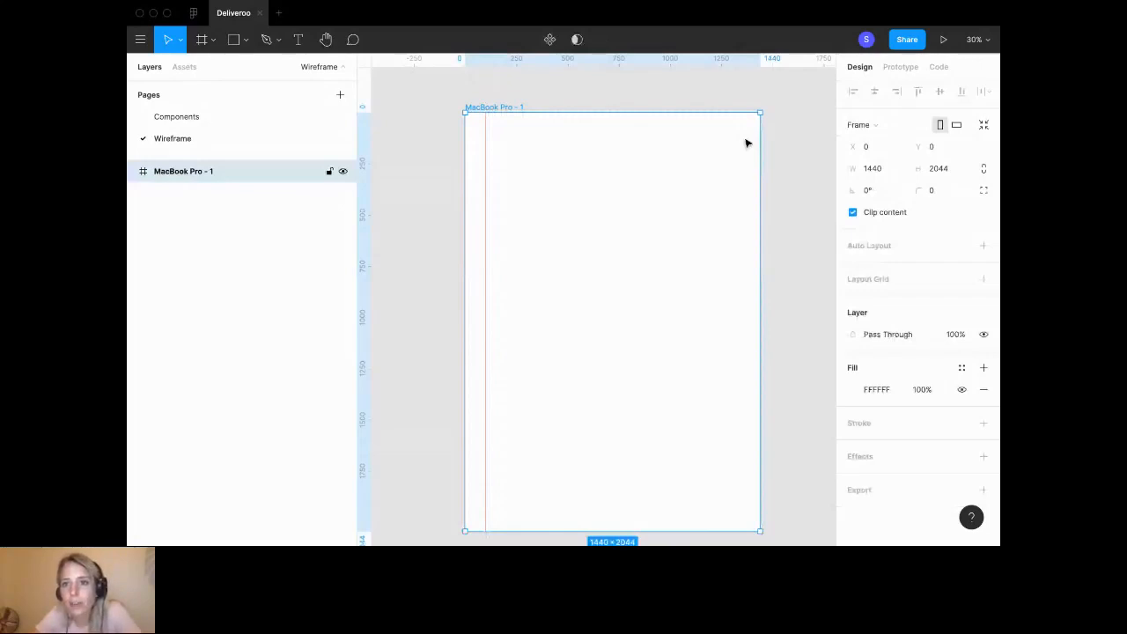
scroll(746, 143, "up", 5)
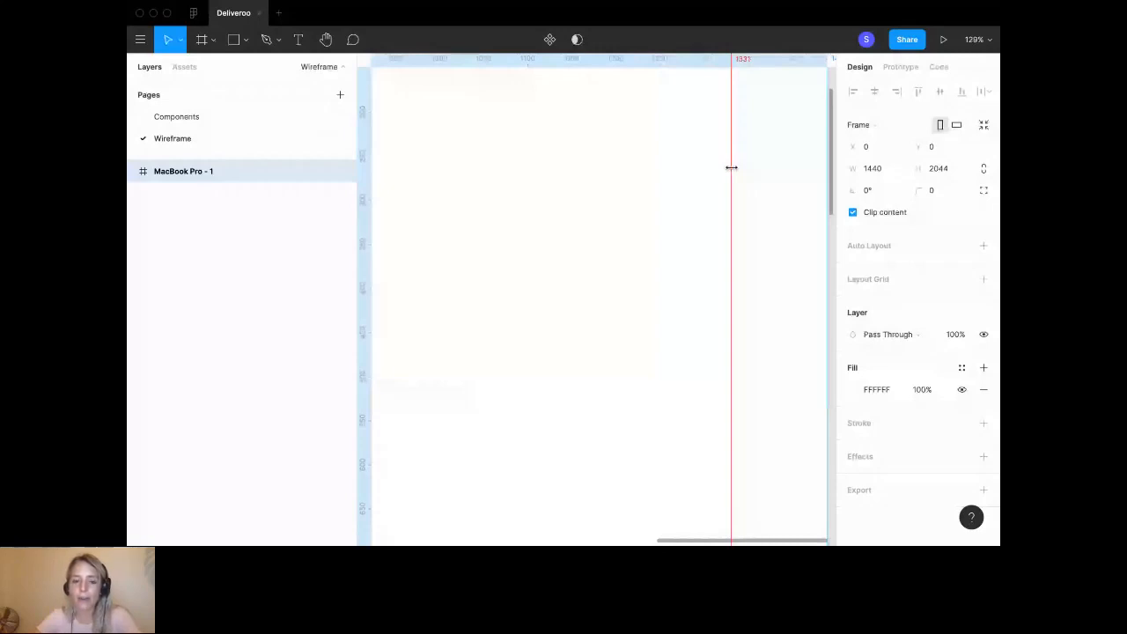
key("shift+1")
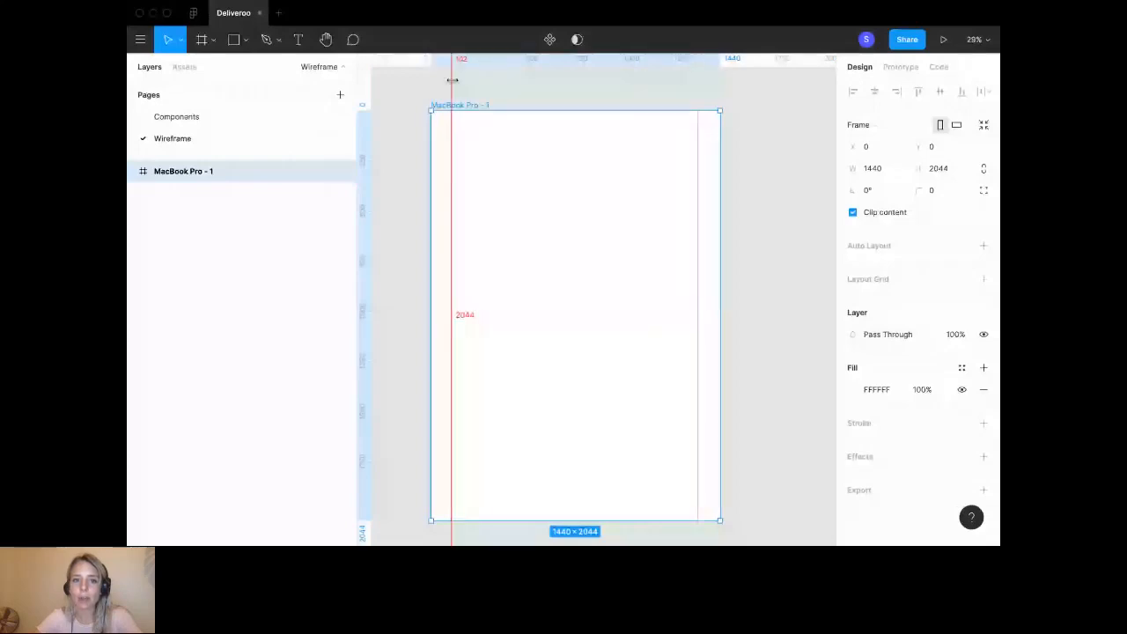
left_click_drag(451, 80, 255, 81)
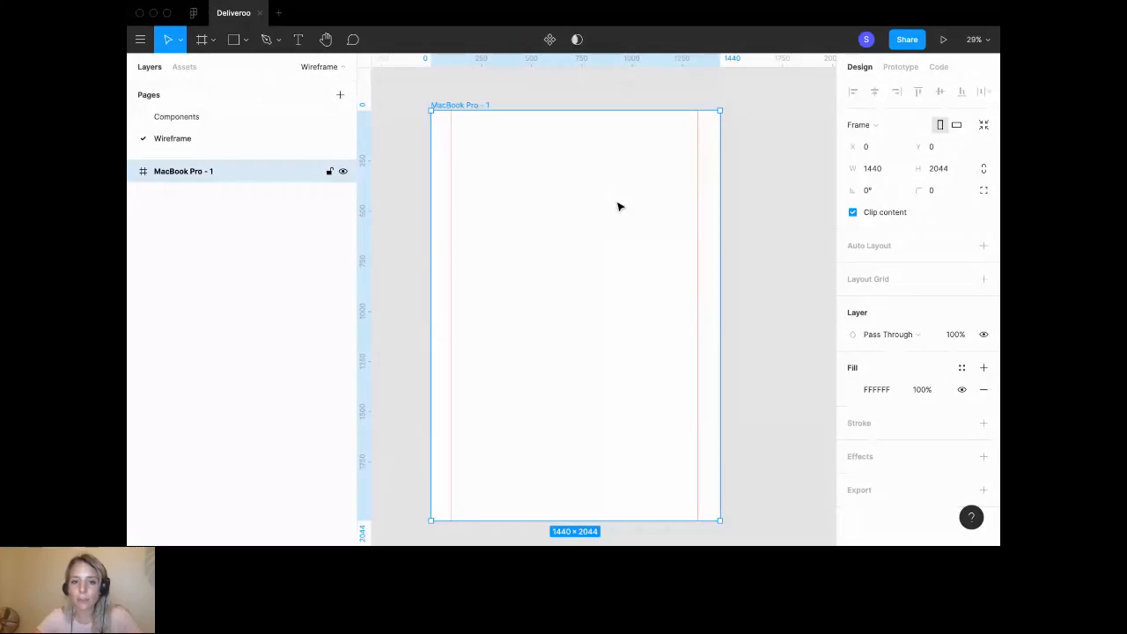
Draw a full-width banner rectangle from the frame's top-left corner and shorten it to 1440 by 653.
key("super+Tab")
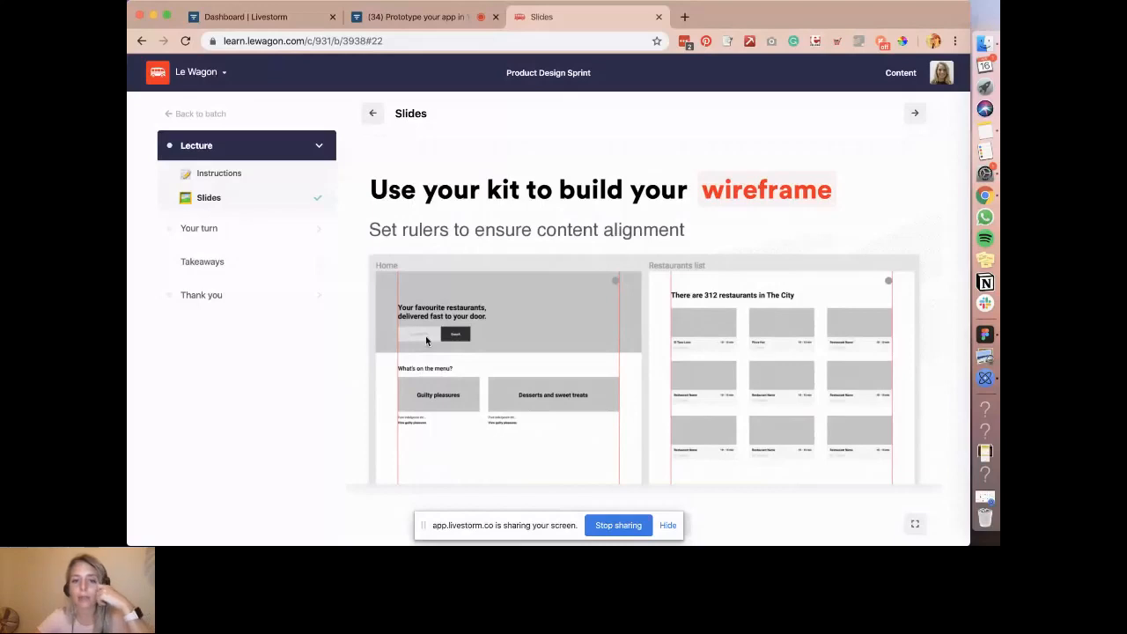
key("super+Tab")
key("r")
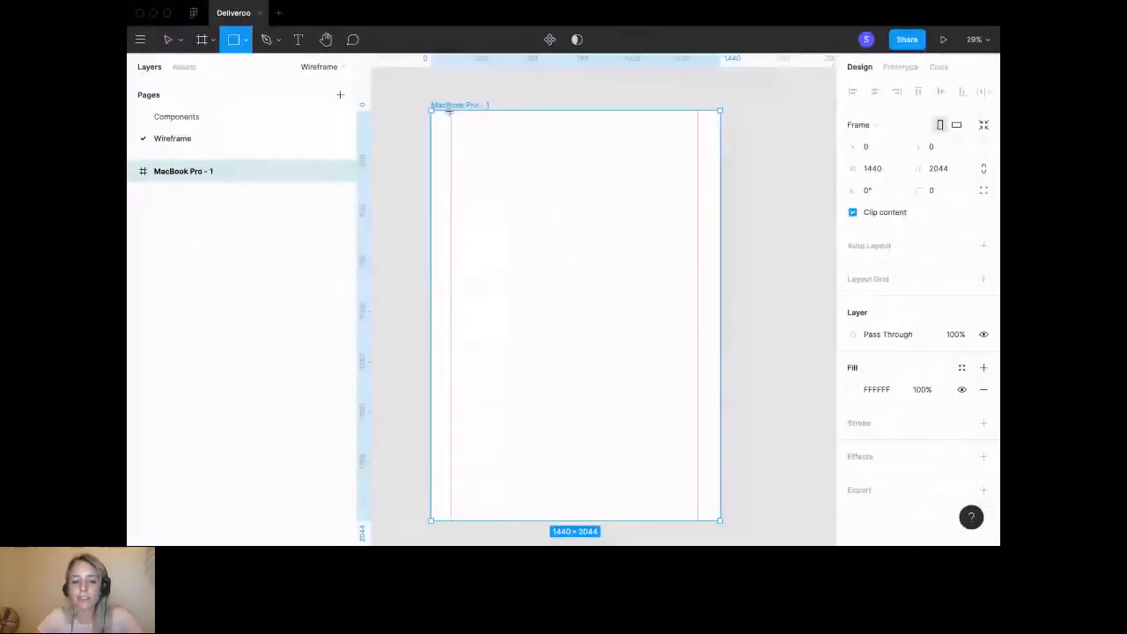
left_click_drag(430, 110, 719, 252)
left_click_drag(719, 255, 719, 252)
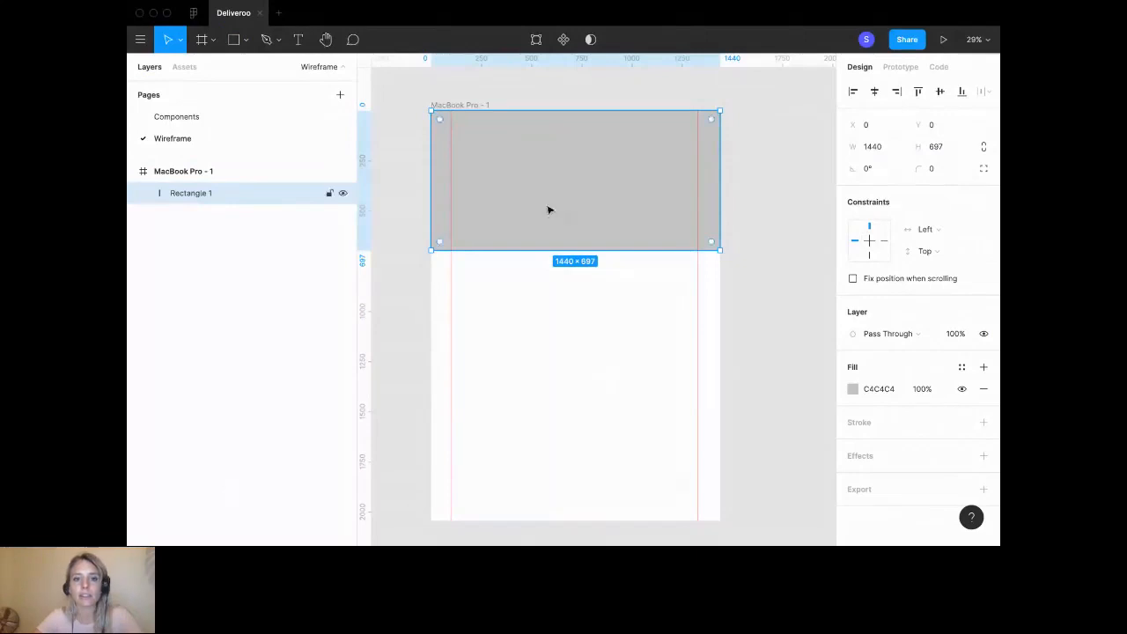
left_click_drag(605, 250, 605, 242)
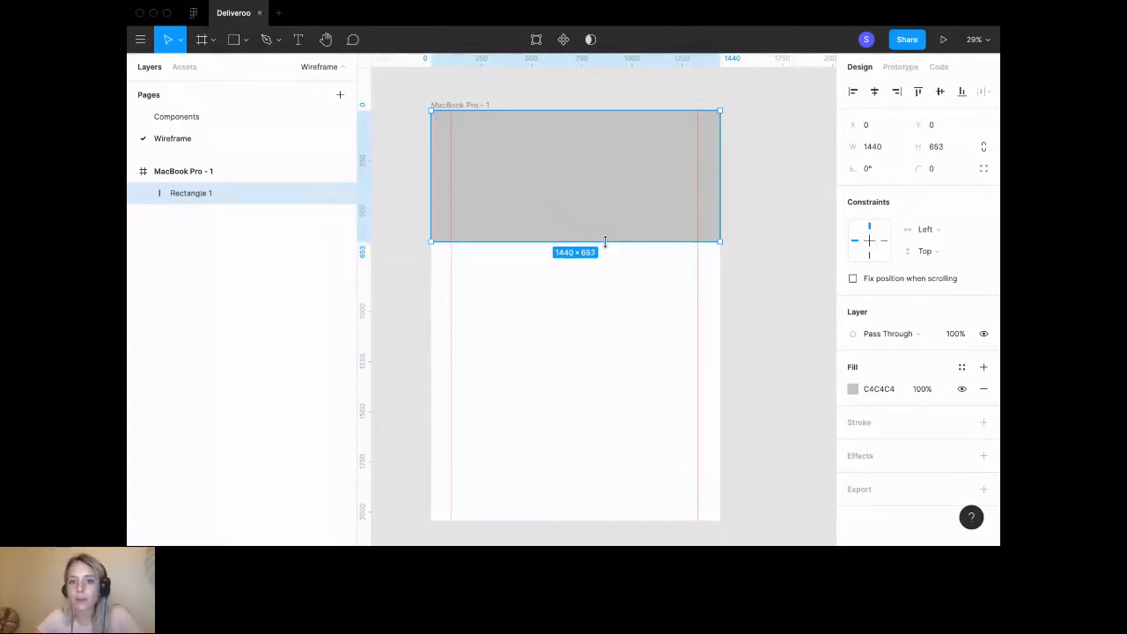
Rename the rectangle layer as "banner container".
double_click(173, 192)
type("Bann")
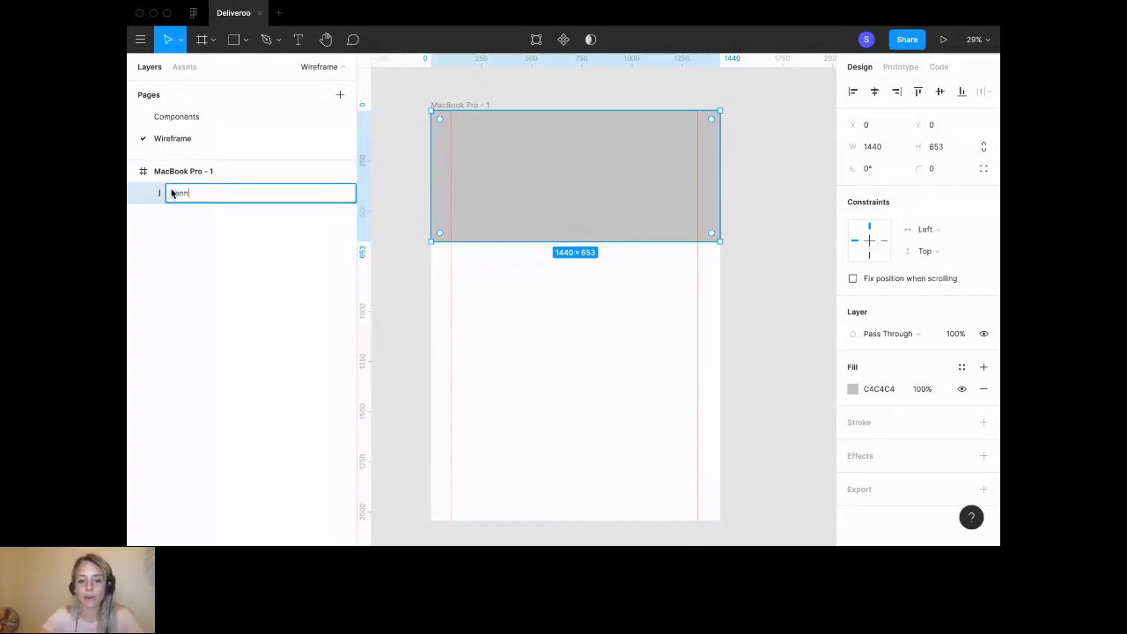
key("Return")
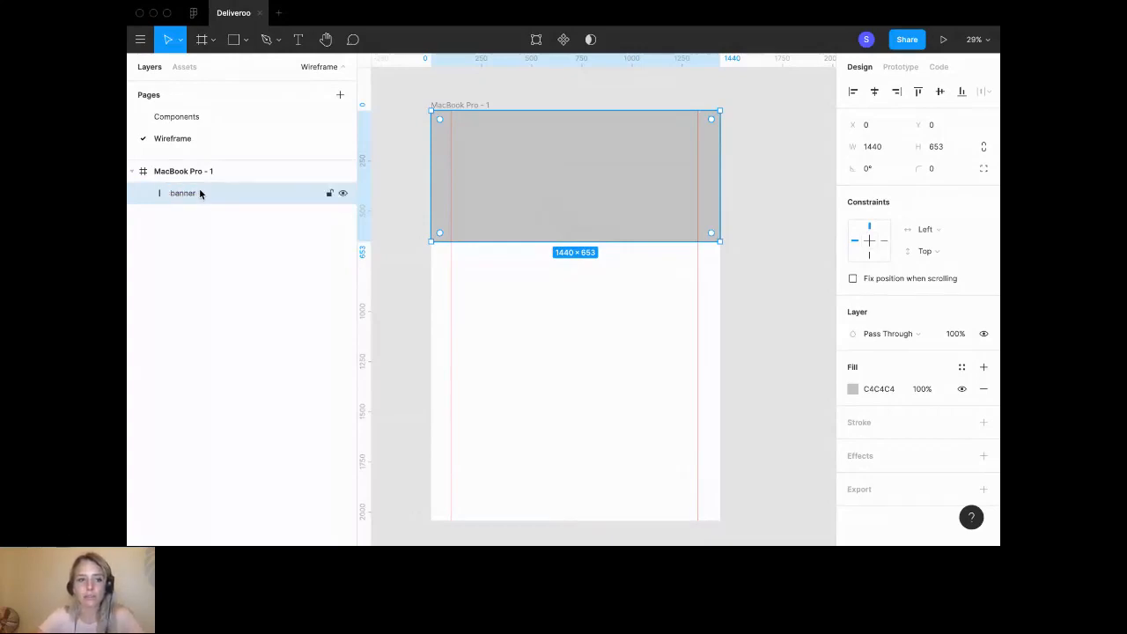
double_click(199, 193)
left_click(199, 193)
type("container")
key("Return")
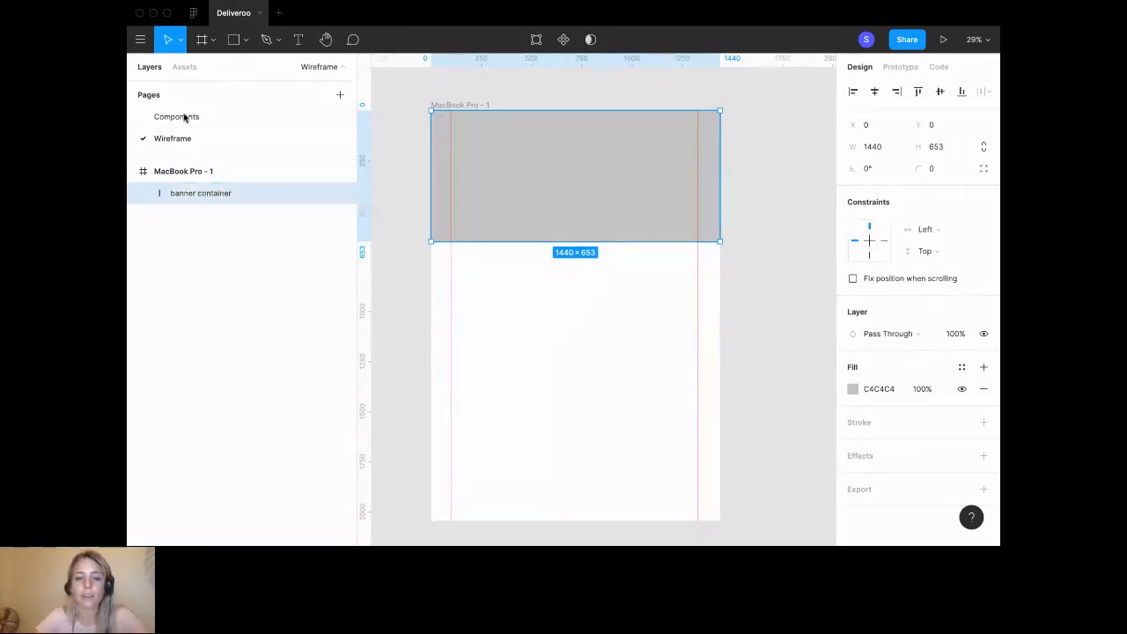
Place an instance of the avatar component in the banner's upper right corner, against the right guide.
left_click(182, 68)
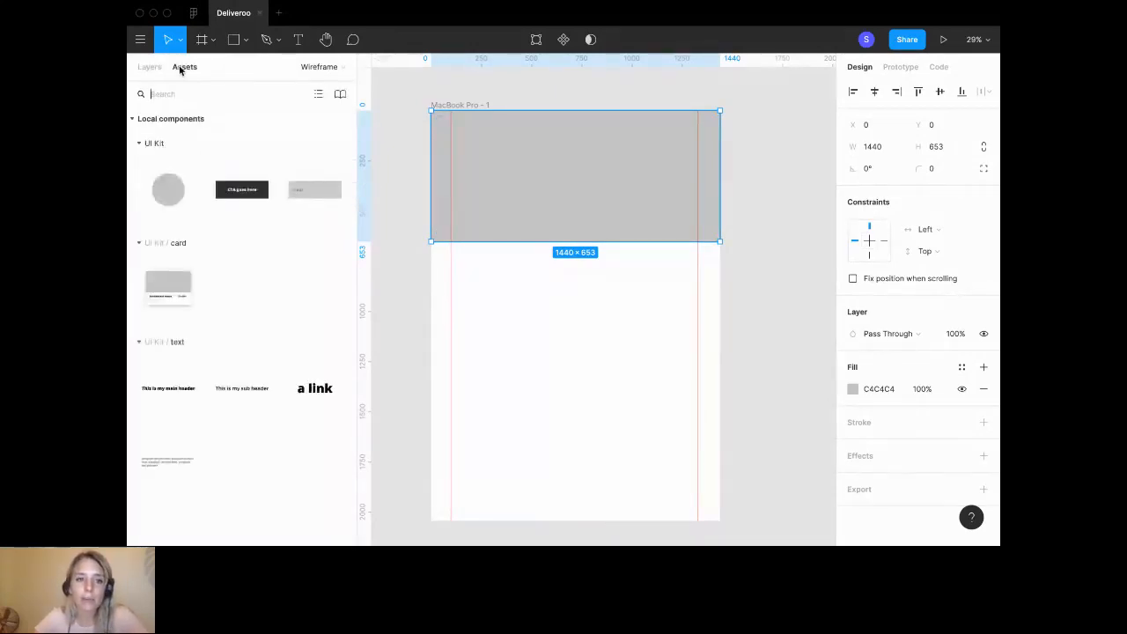
left_click_drag(174, 193, 693, 130)
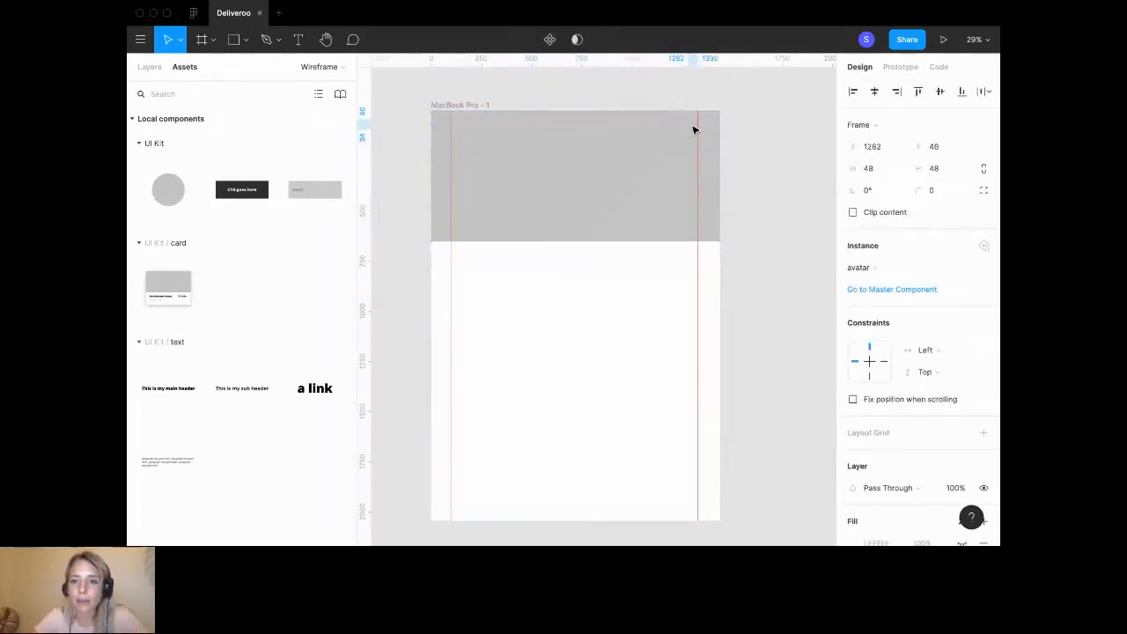
Lighten the banner rectangle's grey fill to CECECE.
left_click(581, 185)
left_click(852, 388)
left_click_drag(709, 233, 664, 244)
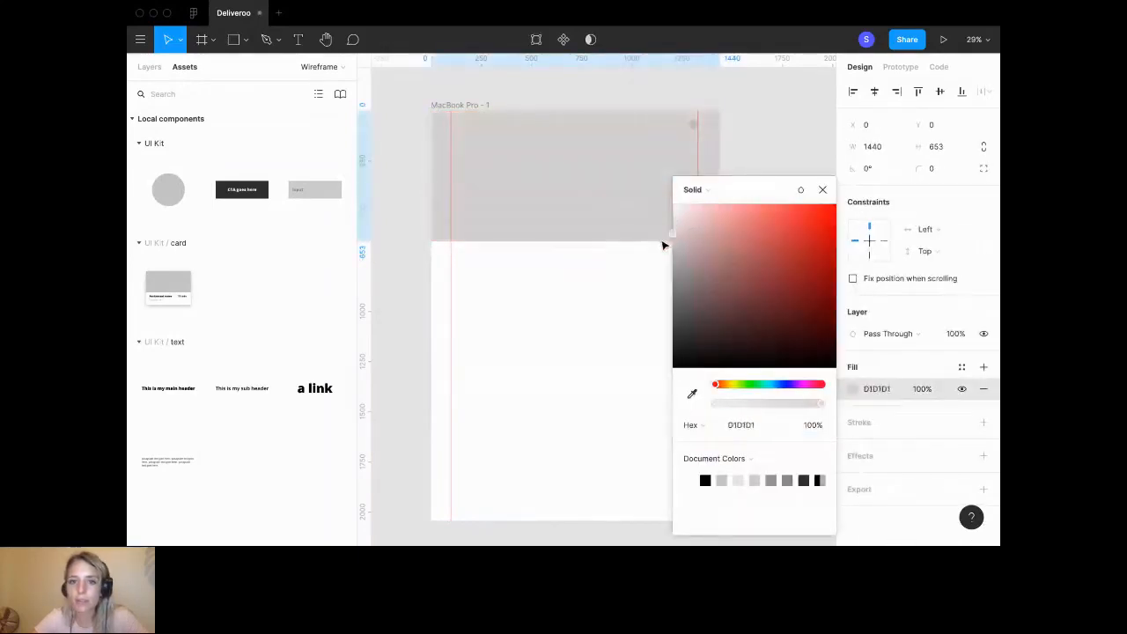
key("Escape")
key("Escape")
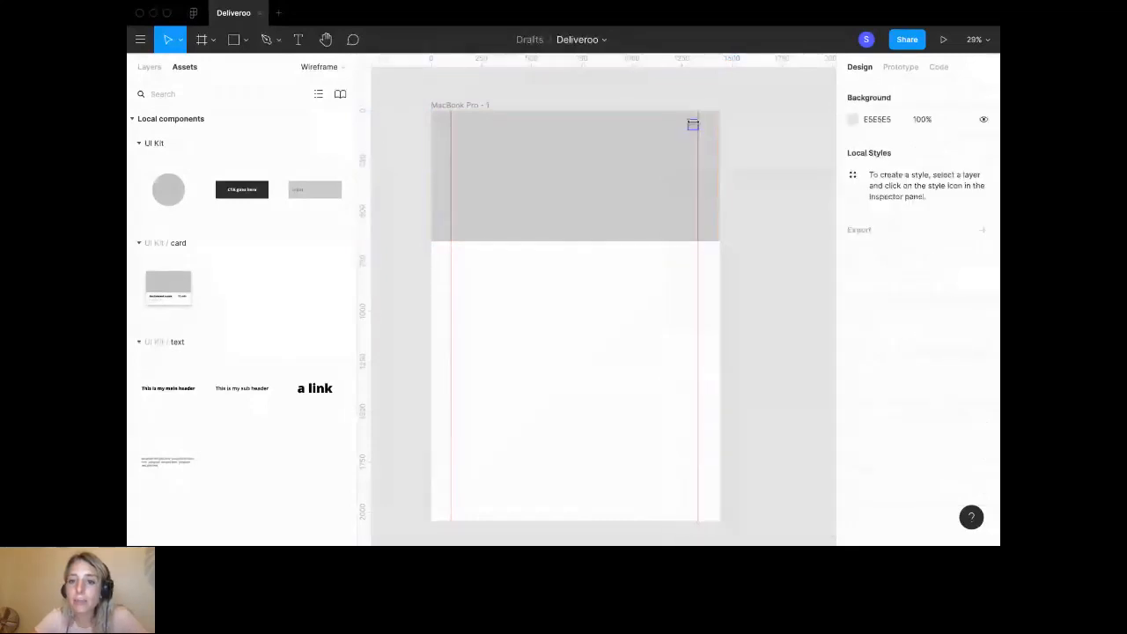
Align the avatar to the right guide and move it up to X 1282, Y 32.
left_click_drag(693, 124, 693, 125)
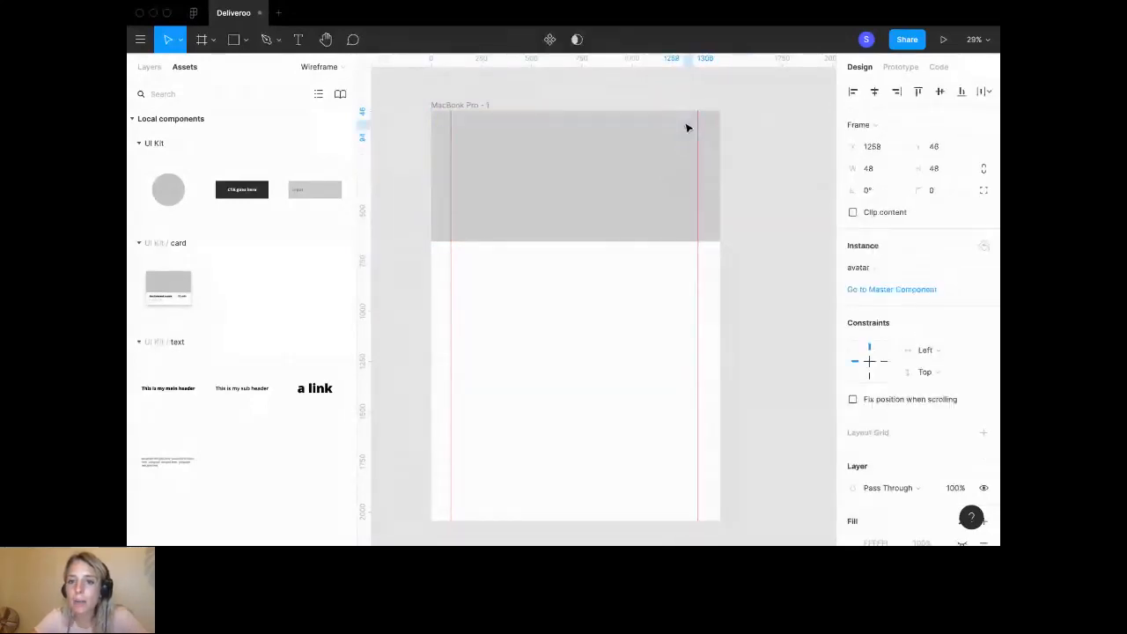
left_click_drag(692, 125, 693, 125)
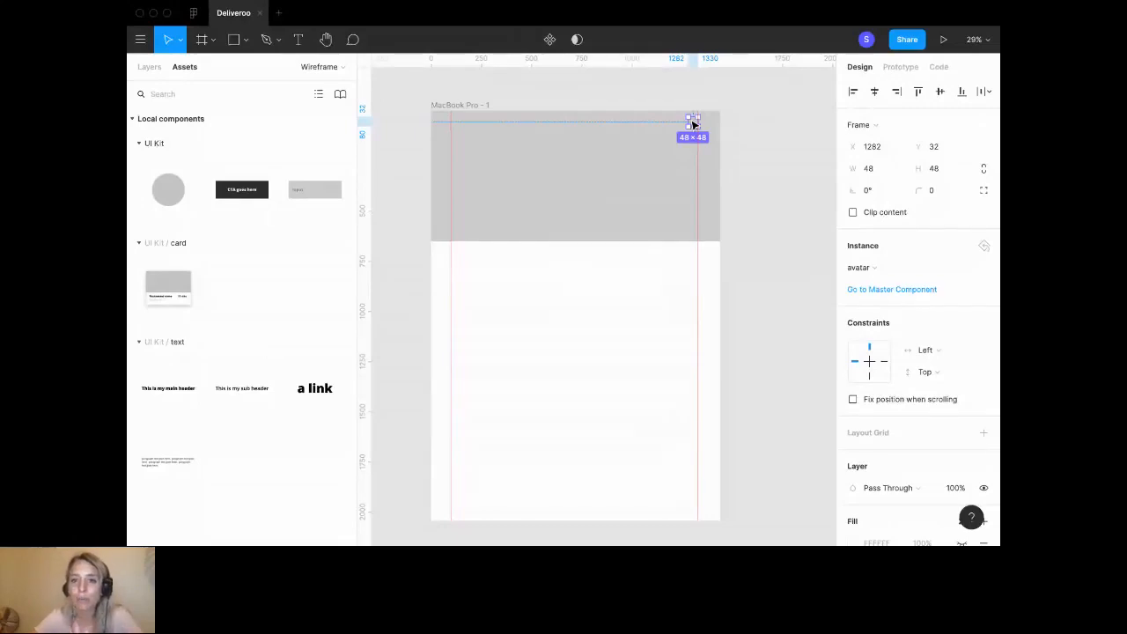
left_click(631, 227)
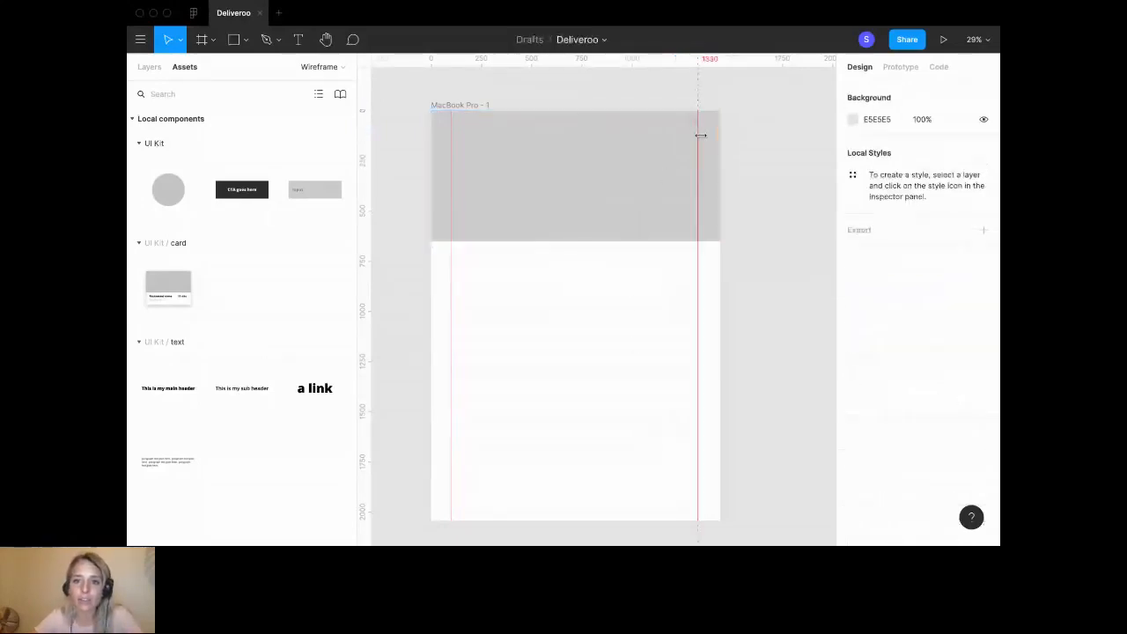
left_click(694, 120)
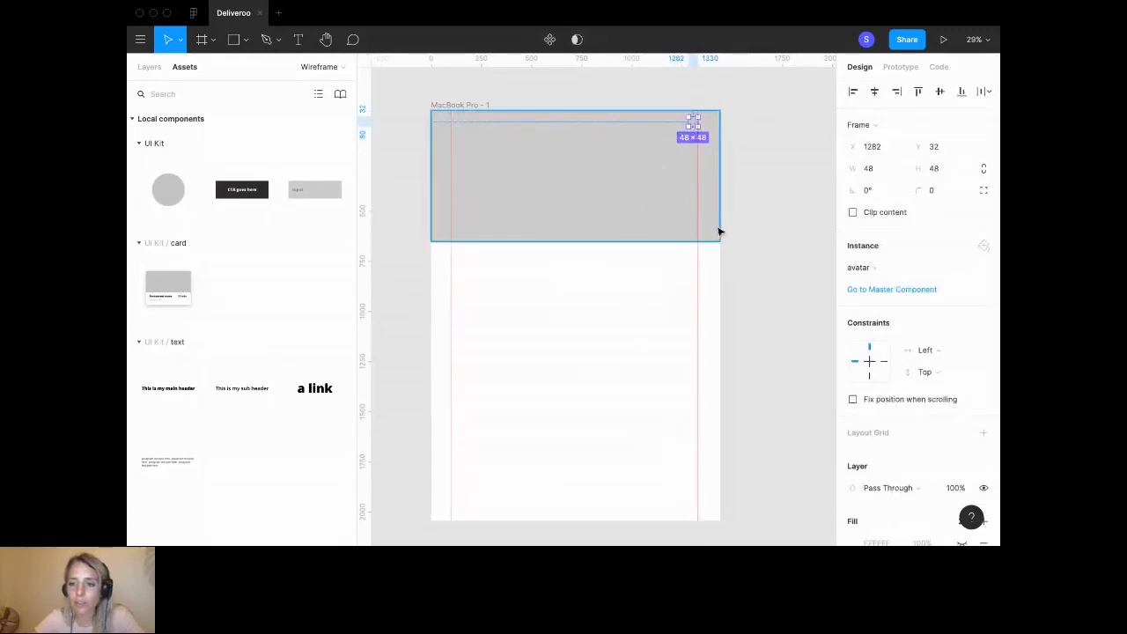
Lighten the banner rectangle's fill to a paler grey so the avatar stands out against it.
left_click(599, 223)
left_click(852, 388)
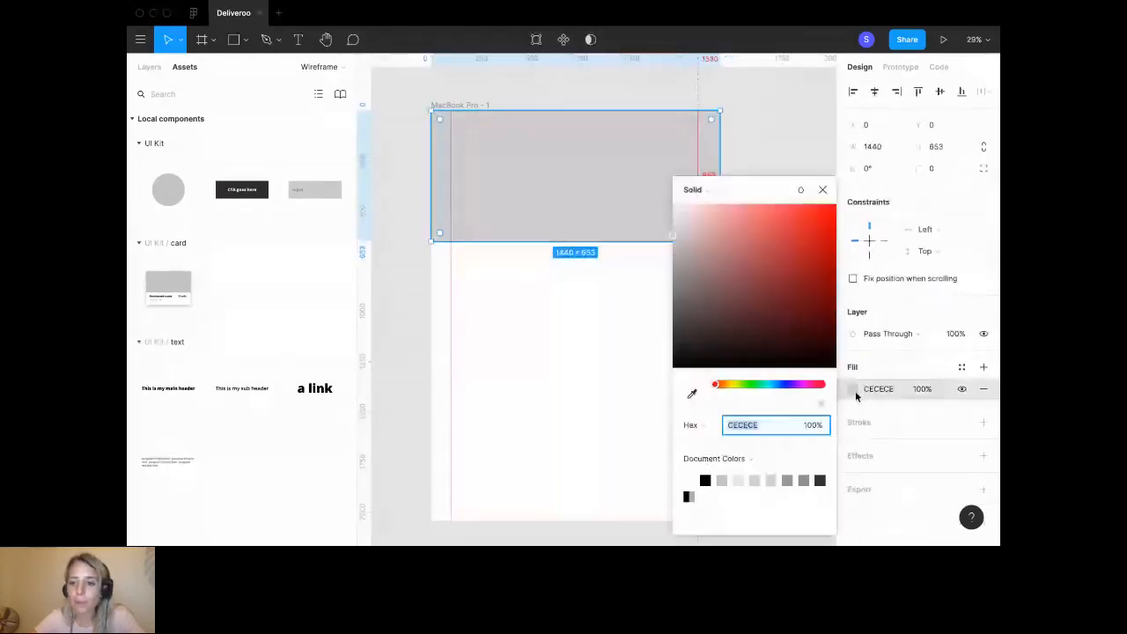
left_click_drag(702, 245, 666, 229)
left_click(575, 349)
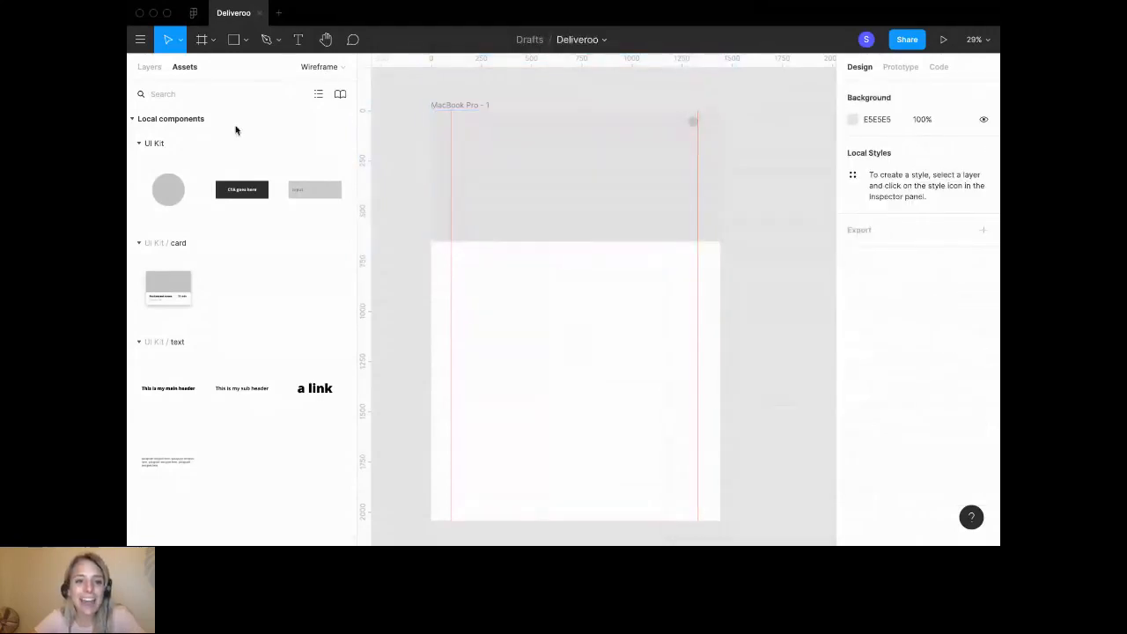
Add a main header instance at the banner's left guide reading "Your favorite restaurants and takeaways, delivered straight to your door.".
left_click_drag(190, 401, 504, 178)
double_click(504, 176)
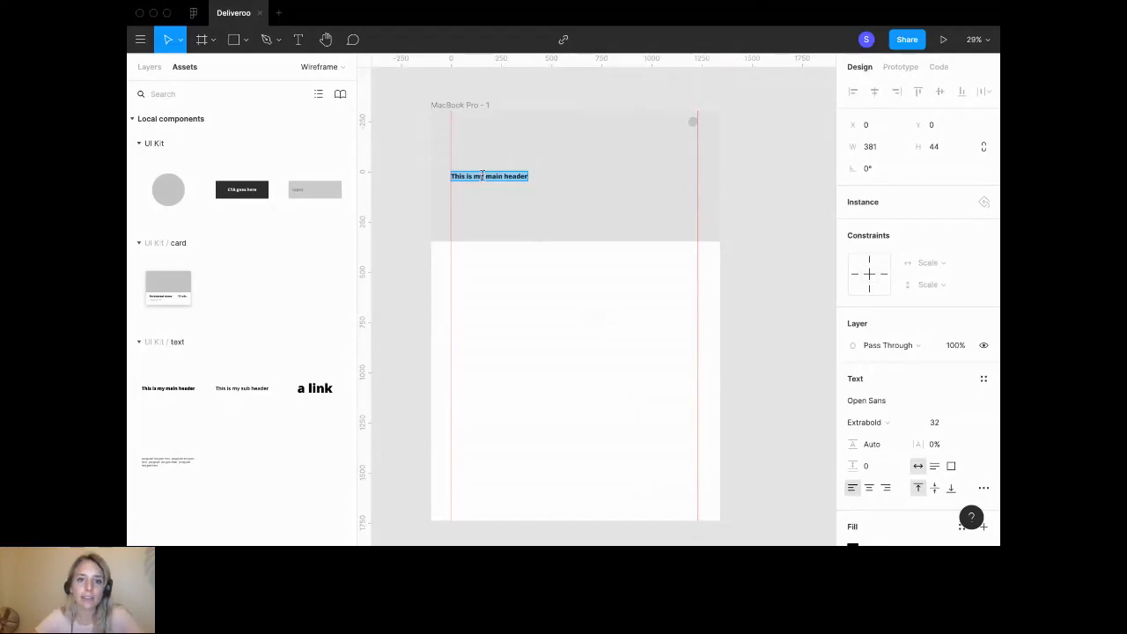
type("Your fav")
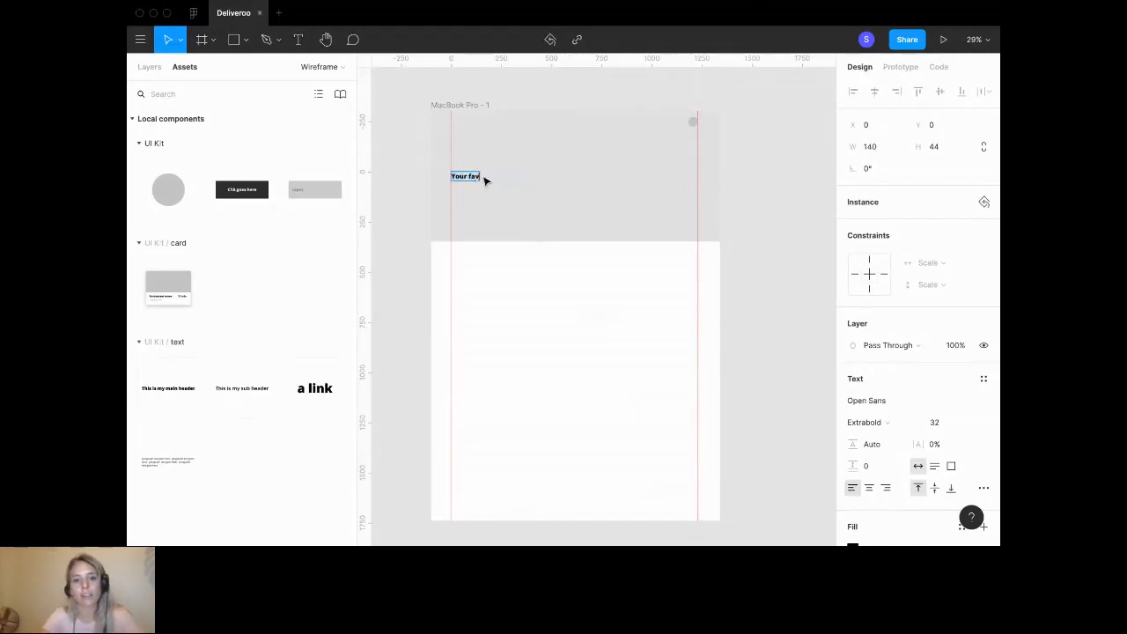
type("io")
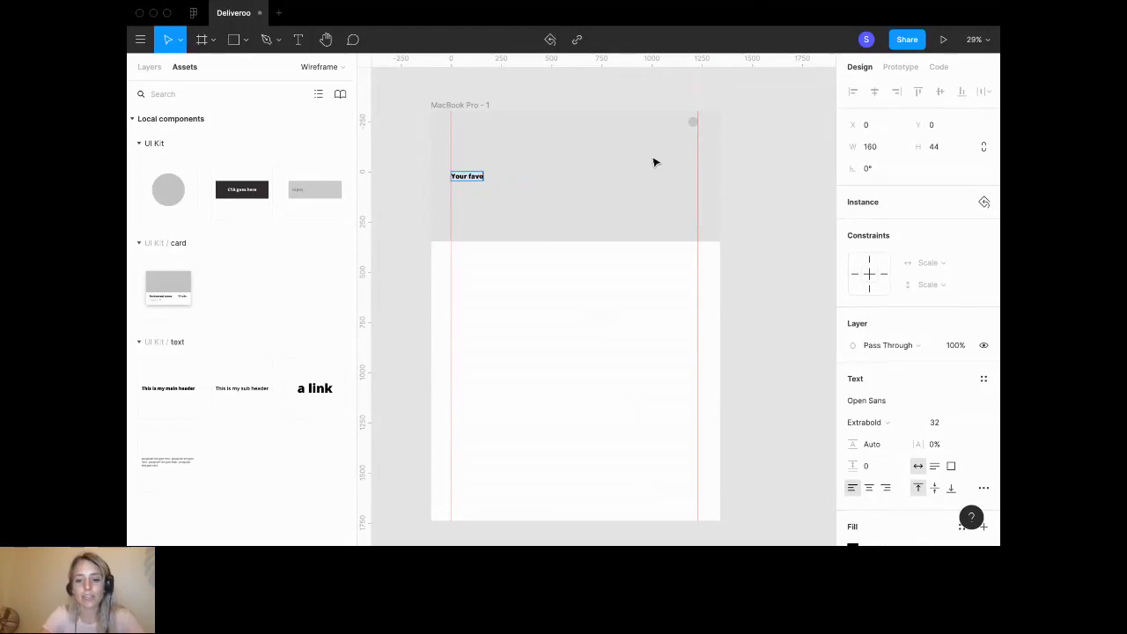
type("rite r")
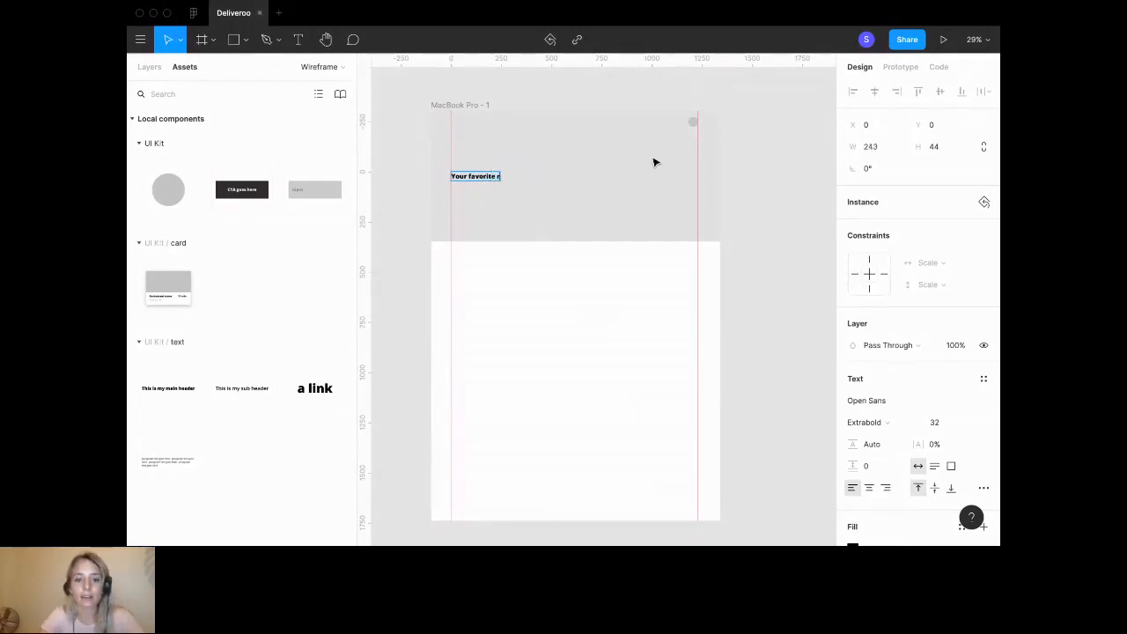
type("est")
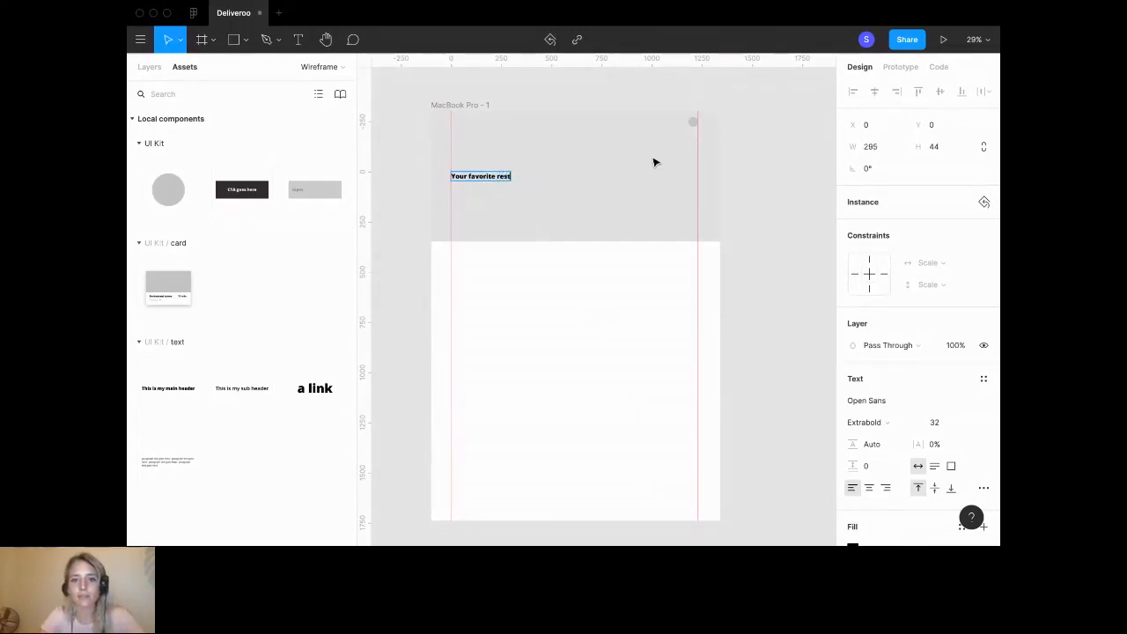
type("aurants and tak")
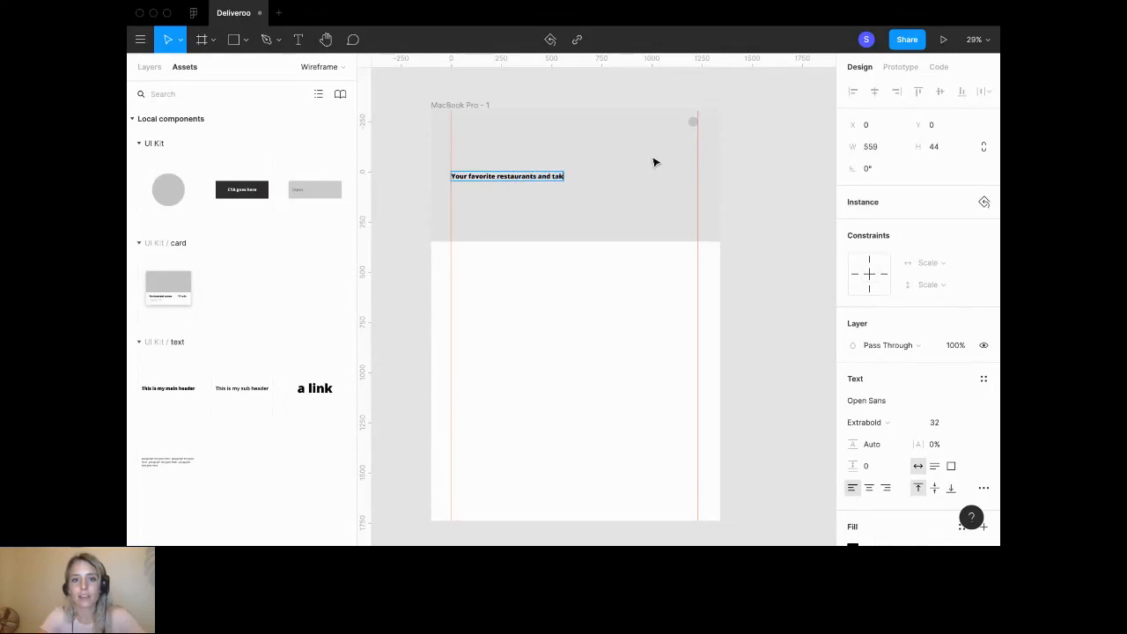
type("eaways,")
key("Return")
type("delivered straight")
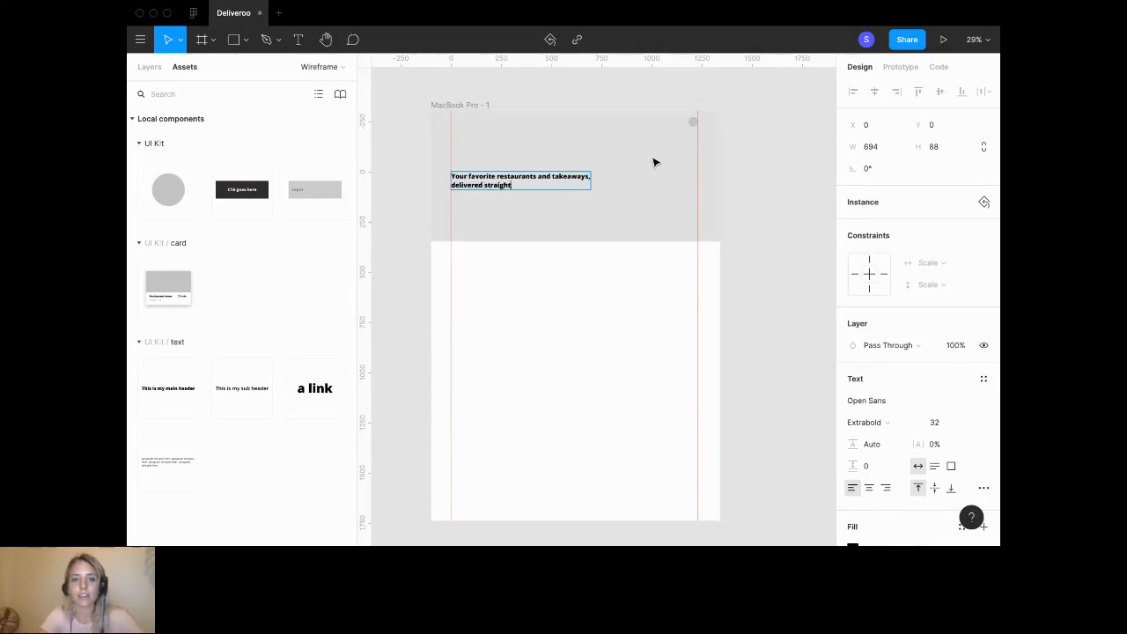
type(" to your door.")
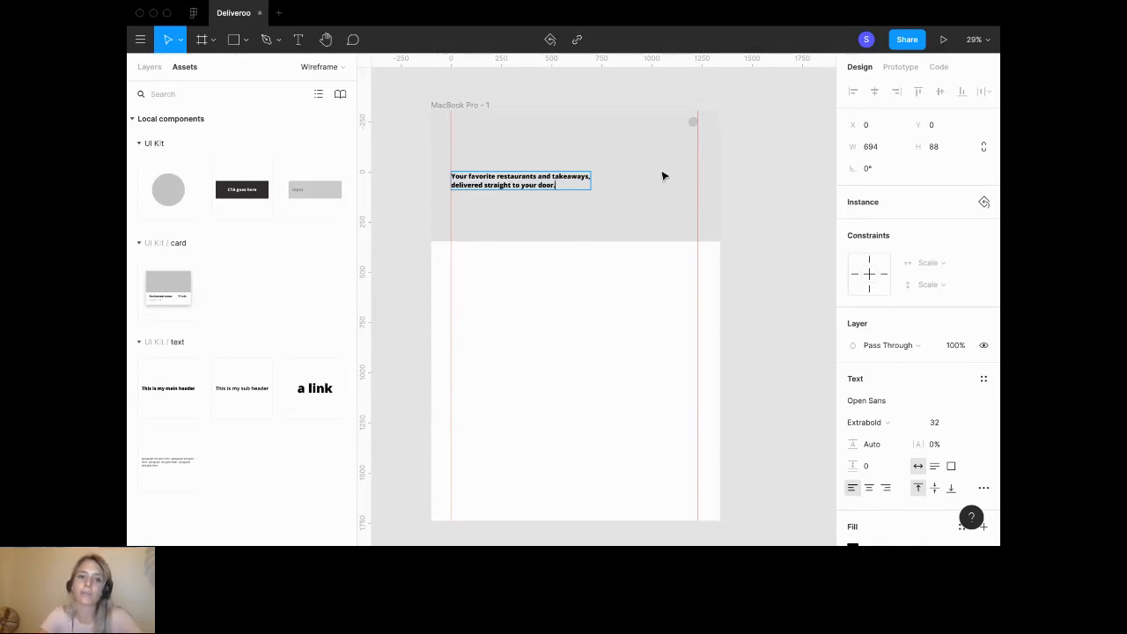
Rebreak the header text into three lines, ending after "restaurants", "delivered" and "door.".
left_click(539, 173)
key("Return")
key("BackSpace")
left_click(537, 185)
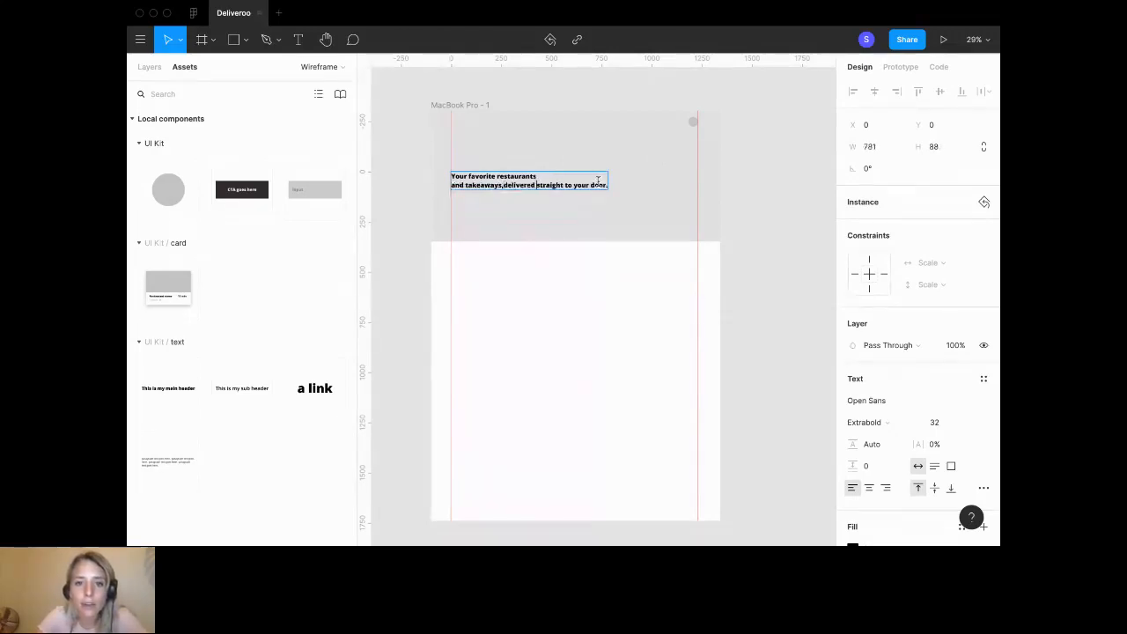
key("Return")
key("Escape")
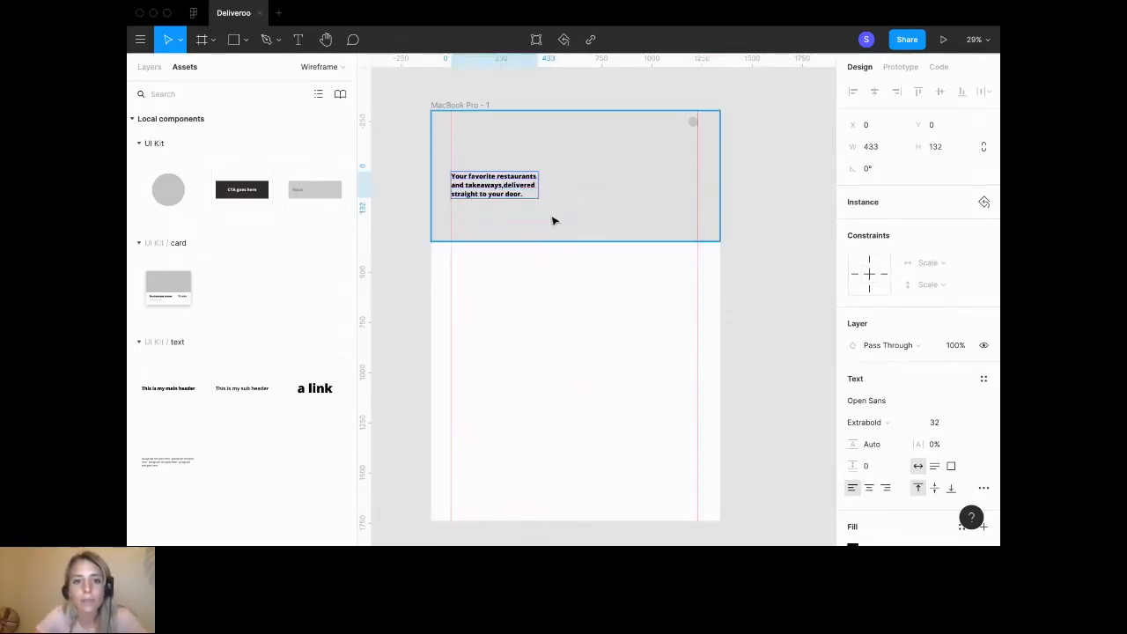
Move the header up along the left guide to Y 264.
left_click(554, 221)
left_click(496, 183)
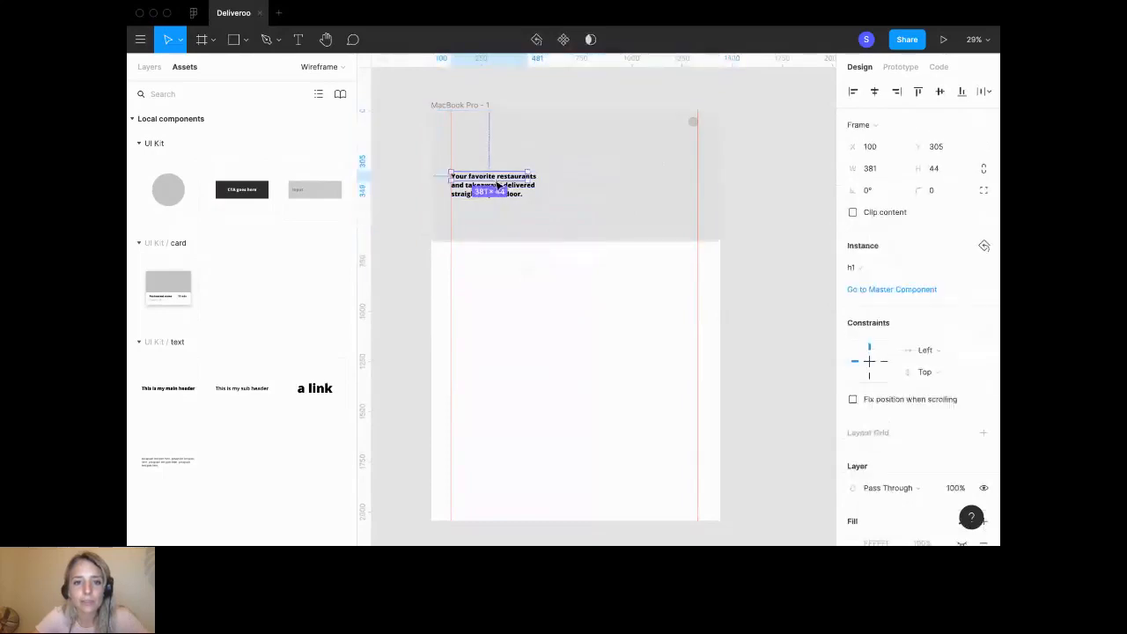
left_click_drag(498, 184, 498, 170)
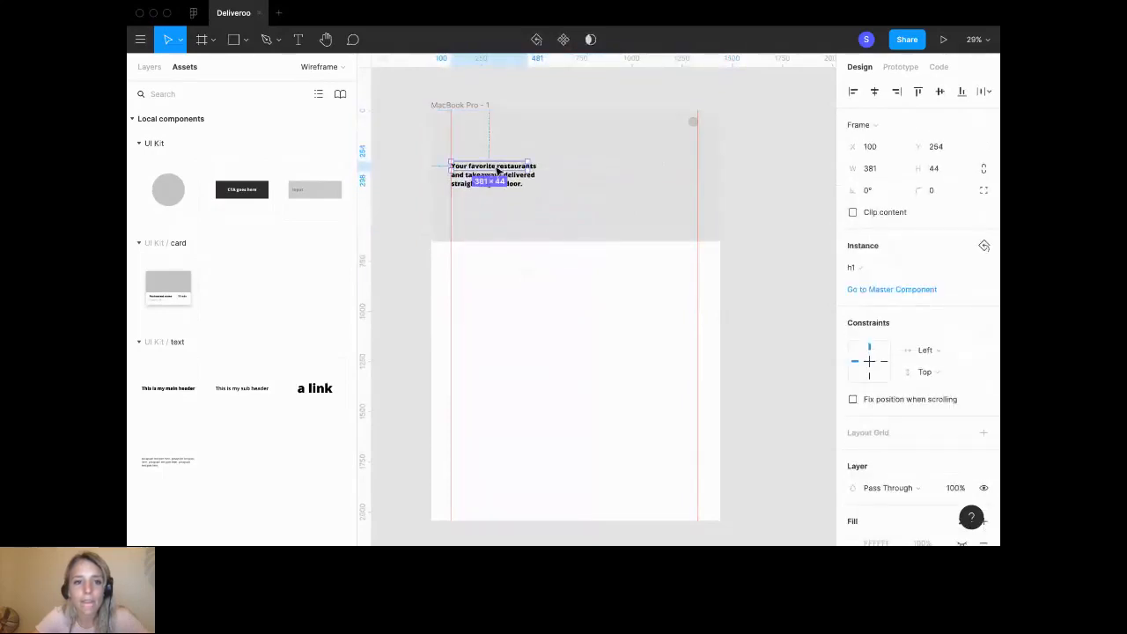
Place an input instance below the header at X 100, Y 412 and a CTA button instance to its right.
left_click_drag(317, 191, 477, 208)
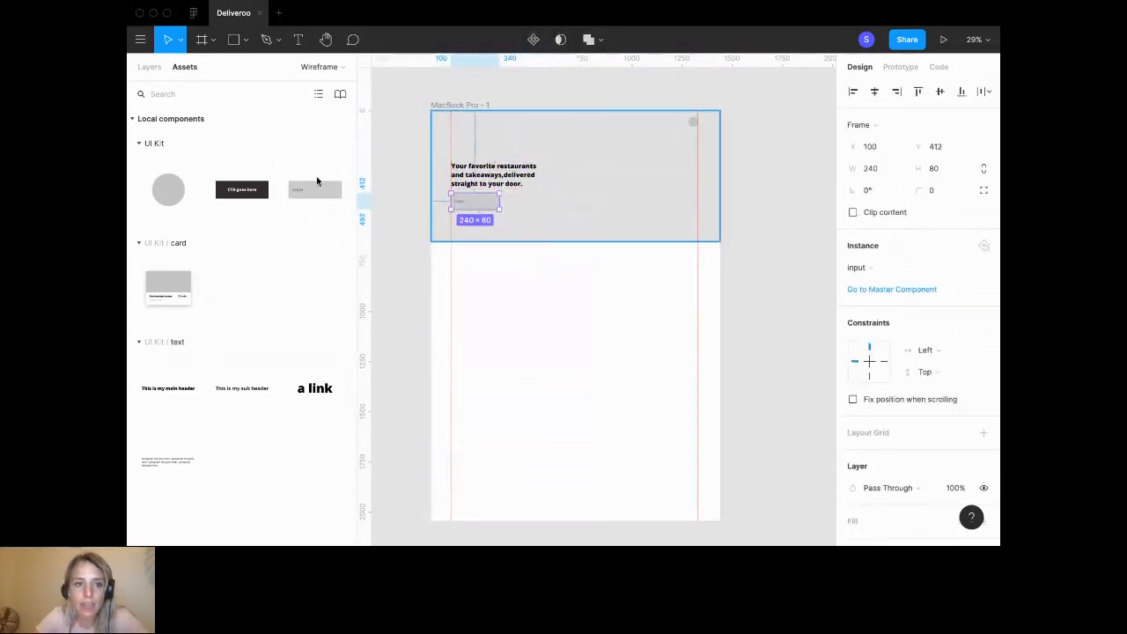
left_click_drag(241, 190, 525, 209)
Move the CTA button further right and widen the input field until it meets the button.
scroll(524, 208, "up", 5)
scroll(521, 203, "left", 2)
left_click_drag(600, 182, 662, 178)
left_click(547, 168)
left_click_drag(570, 168, 615, 169)
Replace the placeholder text of the input field with "Enter your zip code".
double_click(431, 162)
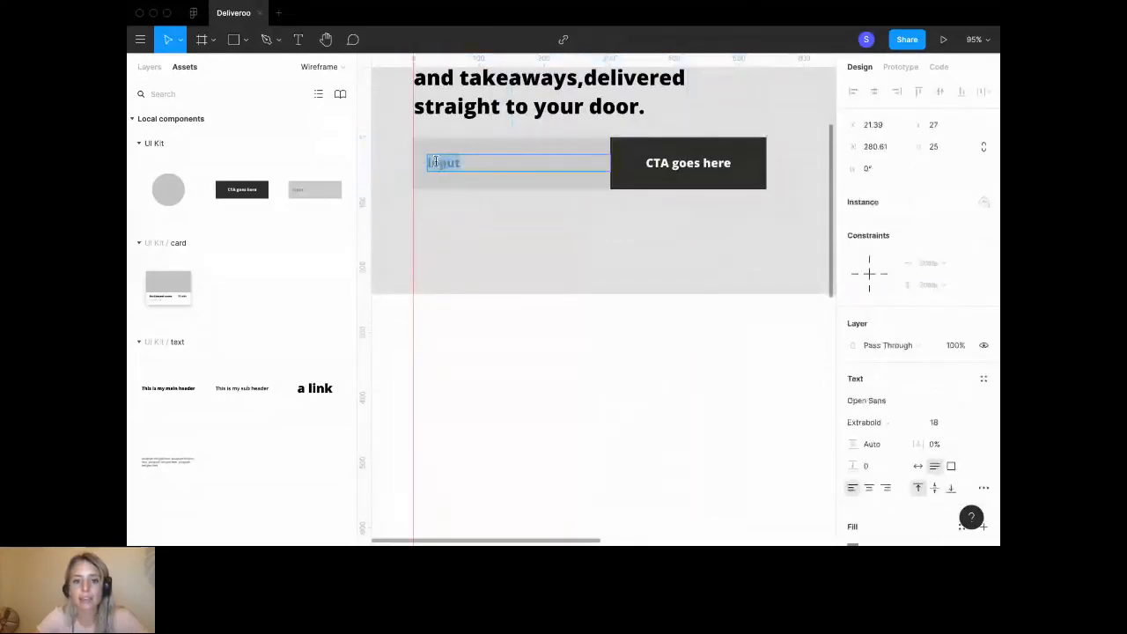
type("Enter your zip code")
key("Escape")
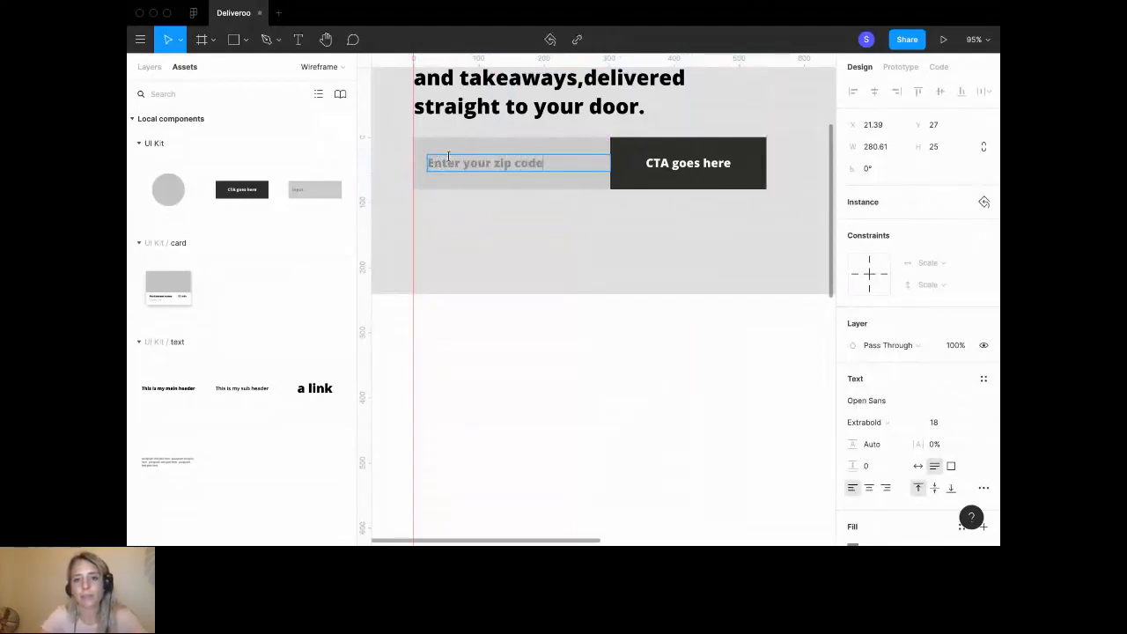
Change the CTA button's label to "Find food".
double_click(681, 163)
type("Search for")
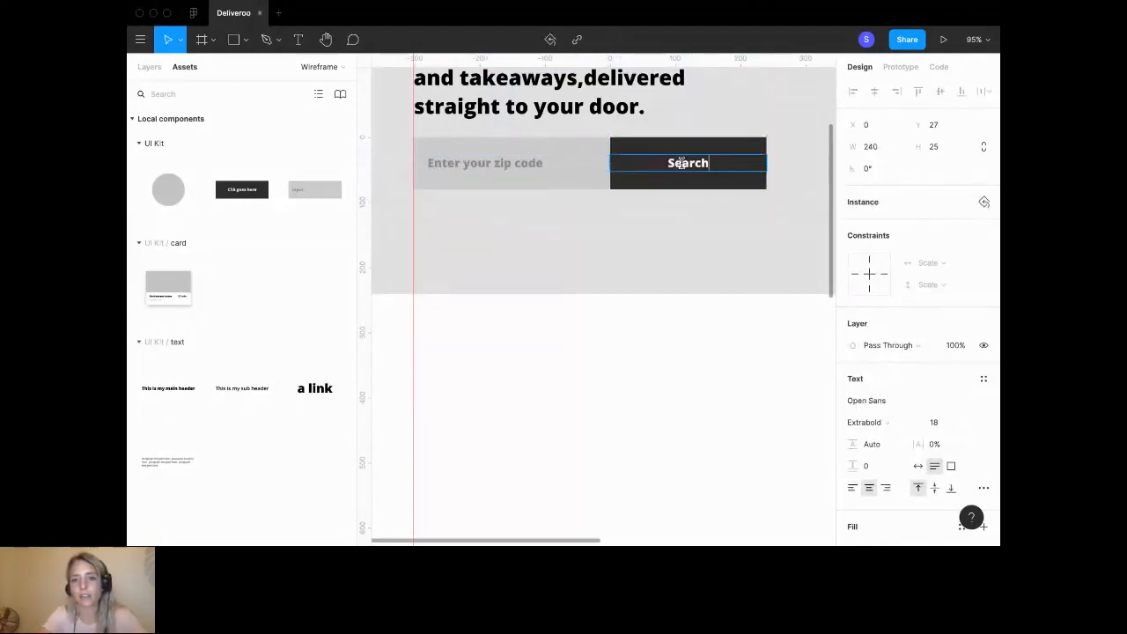
key("BackSpace")
key("BackSpace")
key("BackSpace")
key("BackSpace")
key("BackSpace")
key("BackSpace")
key("BackSpace")
key("BackSpace")
key("BackSpace")
key("BackSpace")
type("Find")
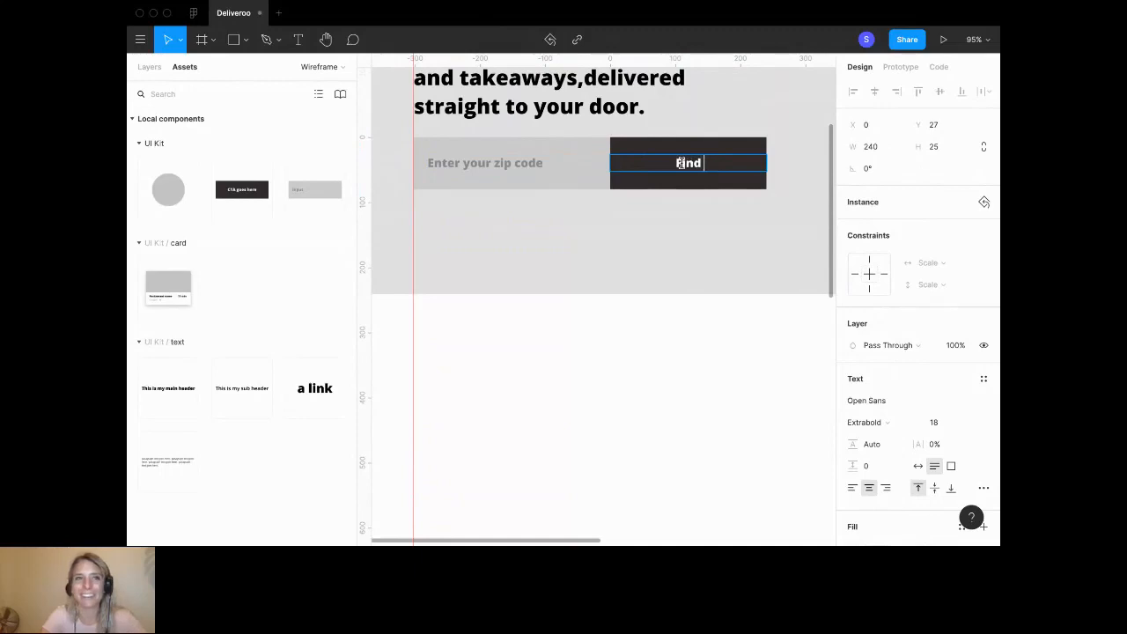
type(" food")
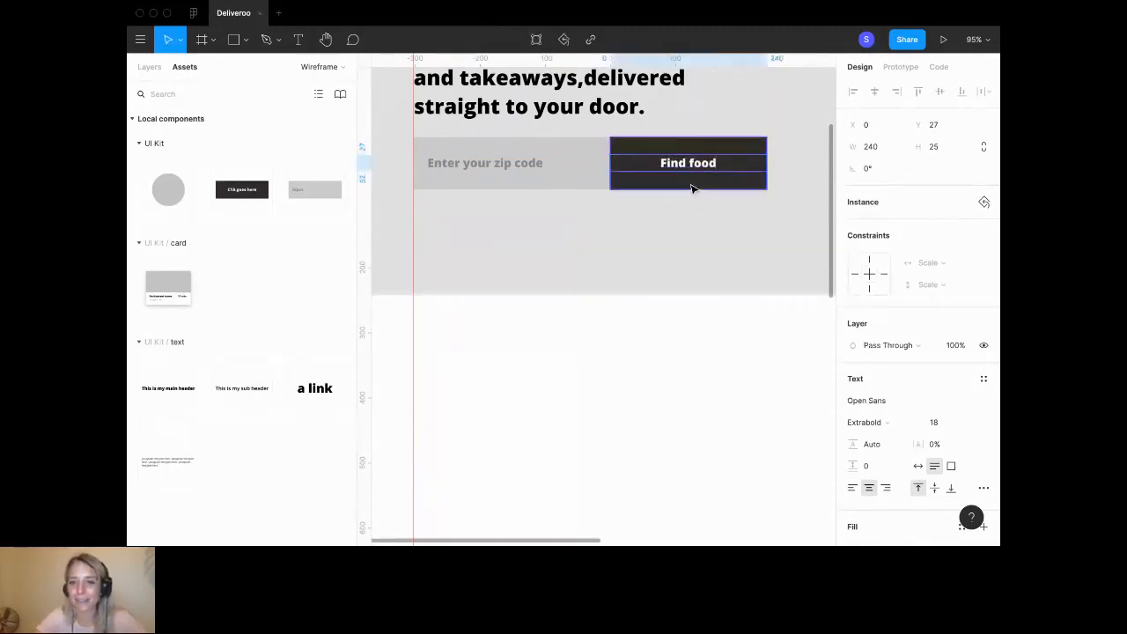
left_click(693, 186)
left_click(662, 290)
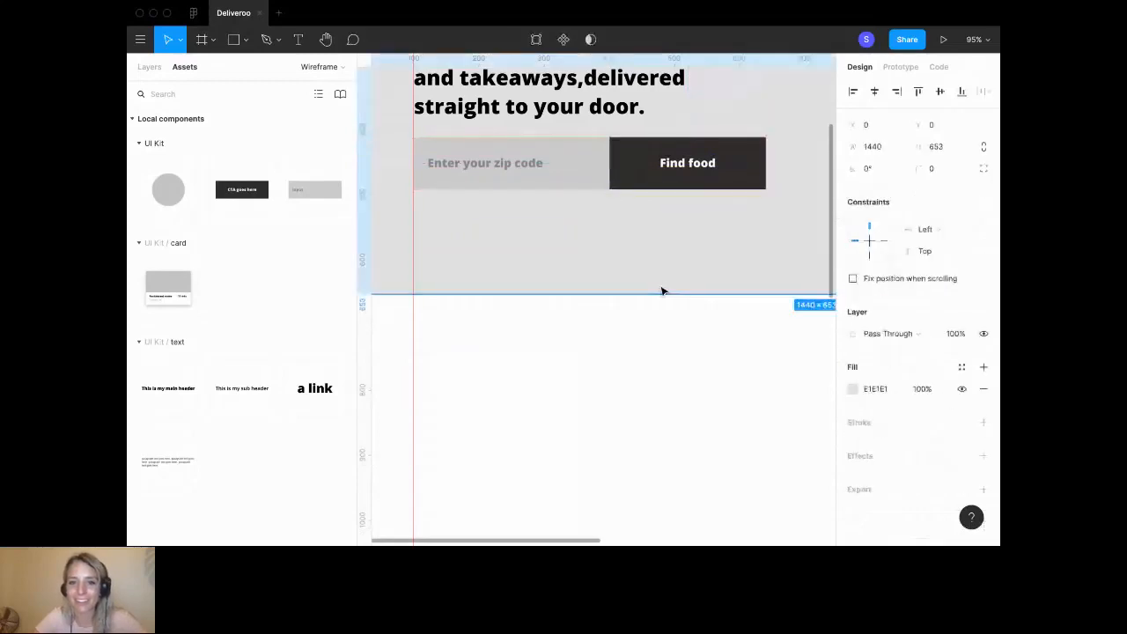
Place a sub header instance on the left guide below the hero area and set its text to "Choose among 243 restaurants in Libson".
scroll(678, 357, "down", 5)
scroll(679, 358, "right", 4)
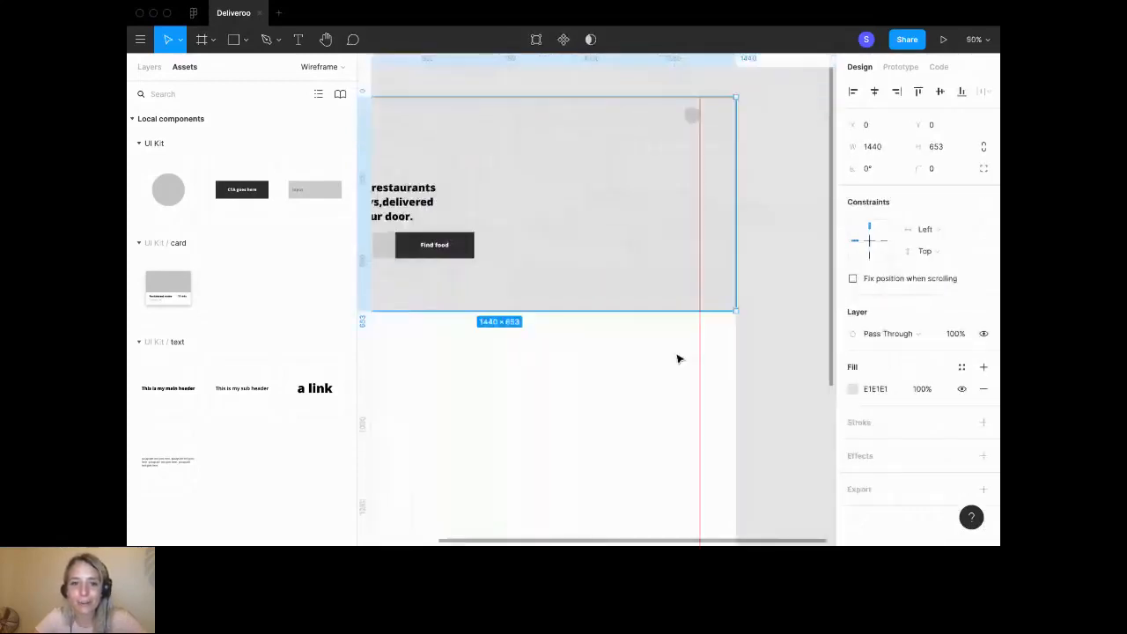
scroll(679, 357, "down", 3)
left_click(678, 358)
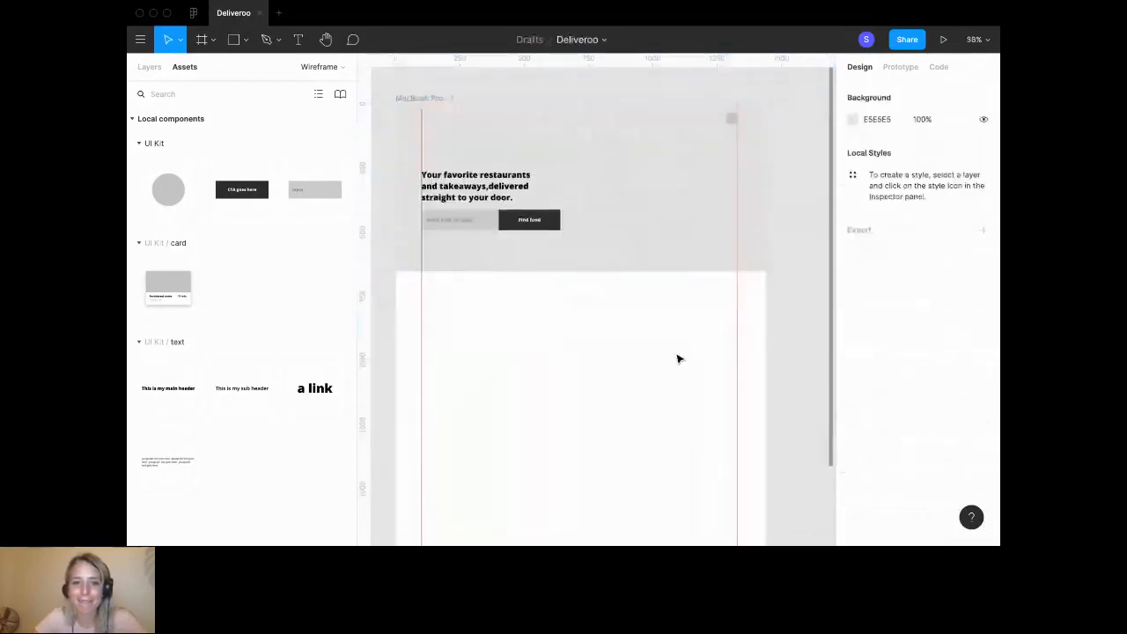
left_click(660, 260)
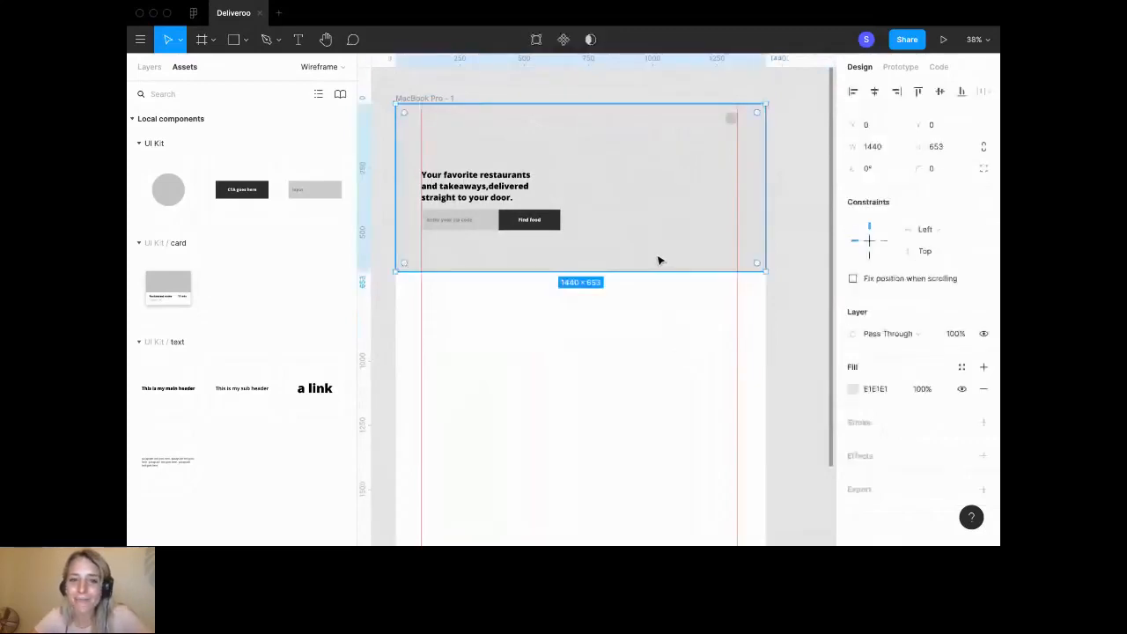
scroll(658, 260, "down", 2)
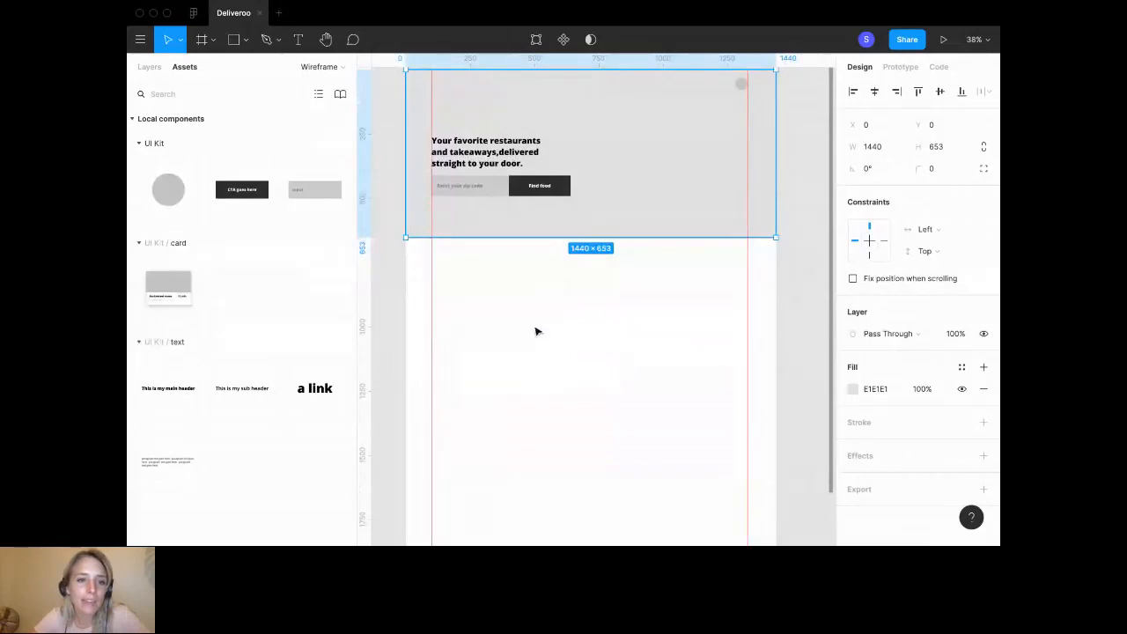
left_click_drag(240, 374, 478, 254)
double_click(475, 253)
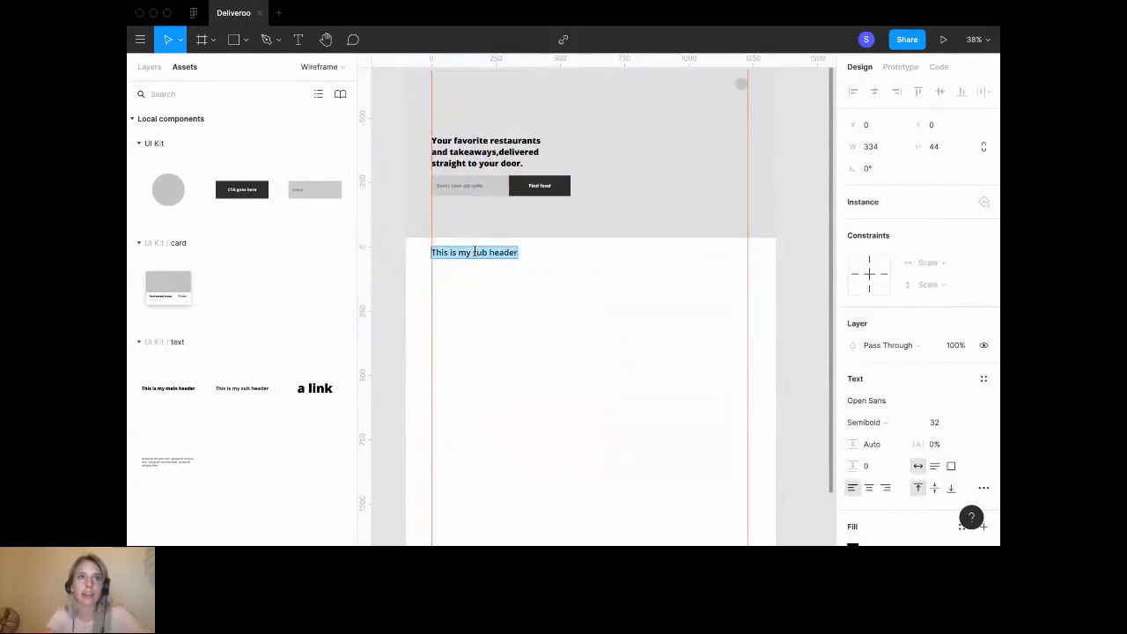
type("Choose among 243")
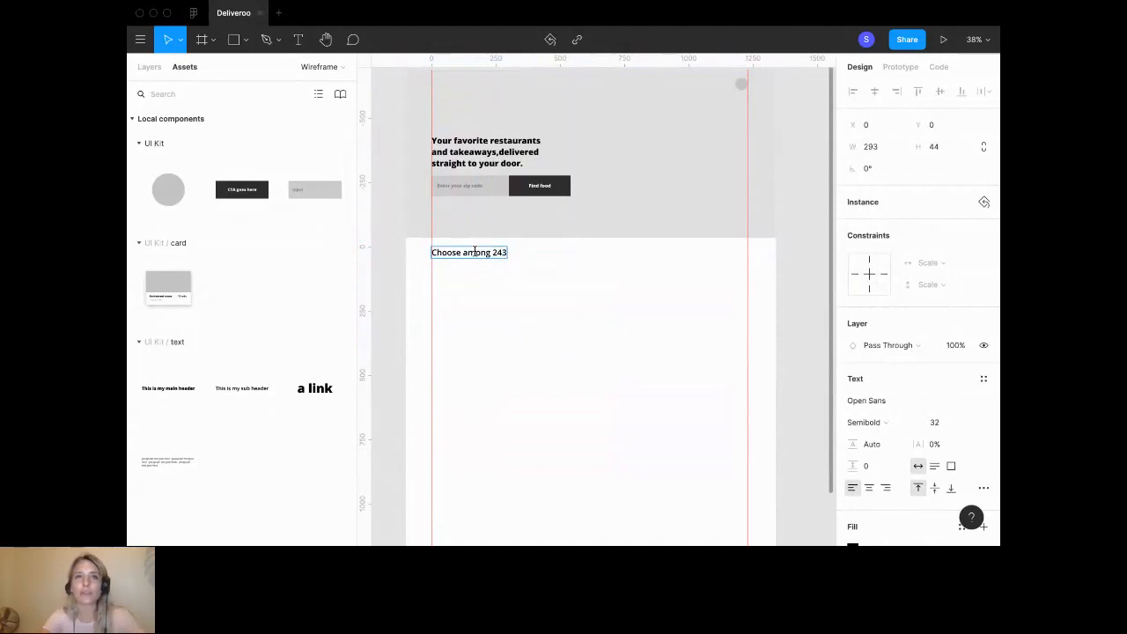
type(" resta")
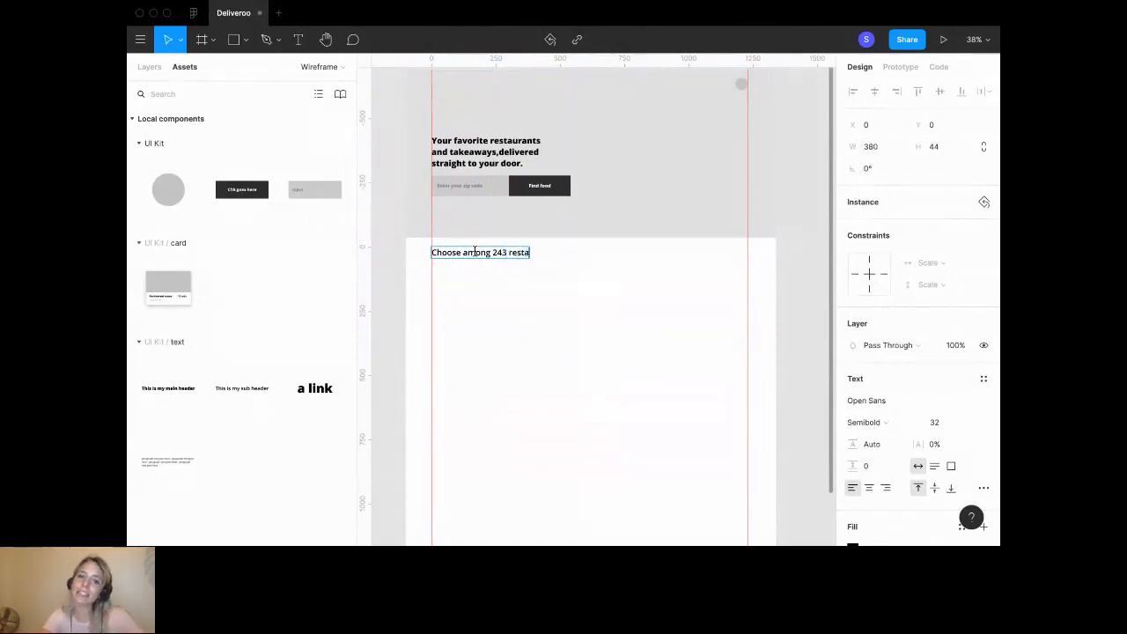
type("urants in Libson")
key("Escape")
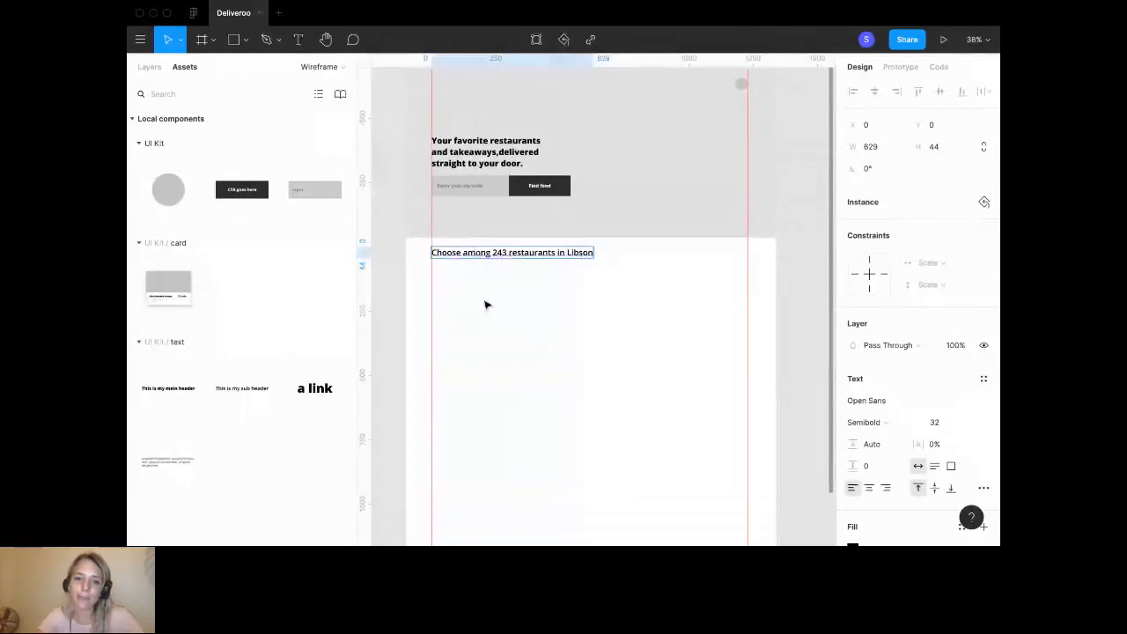
left_click(484, 304)
Lay out three restaurant card instances in a row below the sub header at Y 767, from the left guide at X 100 to X 1010.
left_click_drag(168, 286, 480, 305)
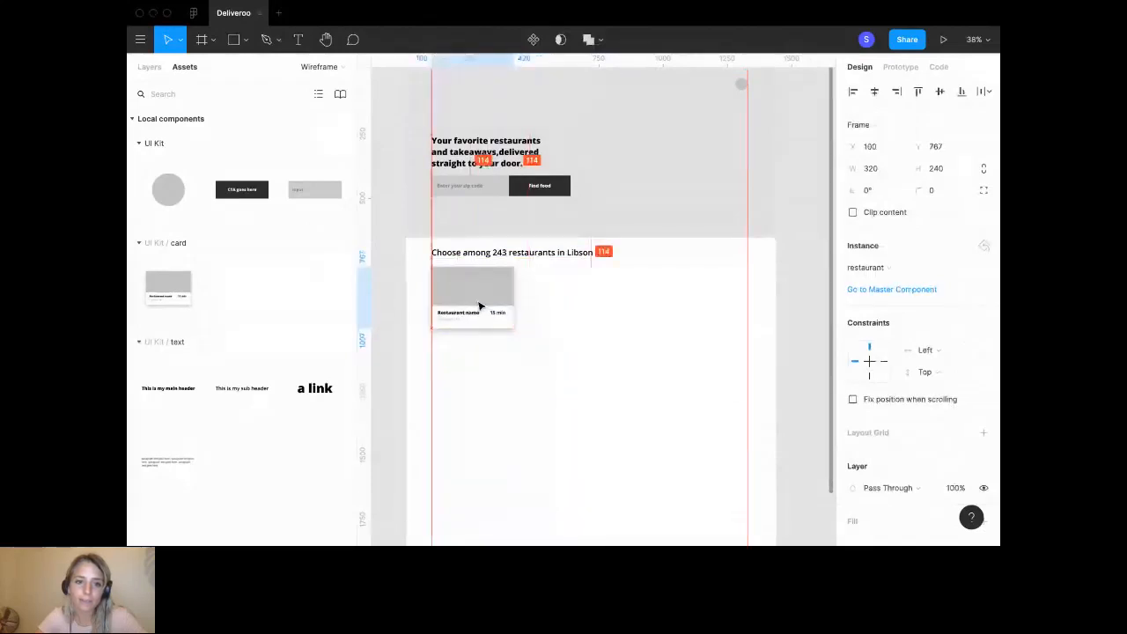
left_click_drag(480, 305, 581, 302, "alt")
left_click_drag(168, 294, 709, 307)
left_click_drag(584, 307, 598, 306)
left_click(710, 307)
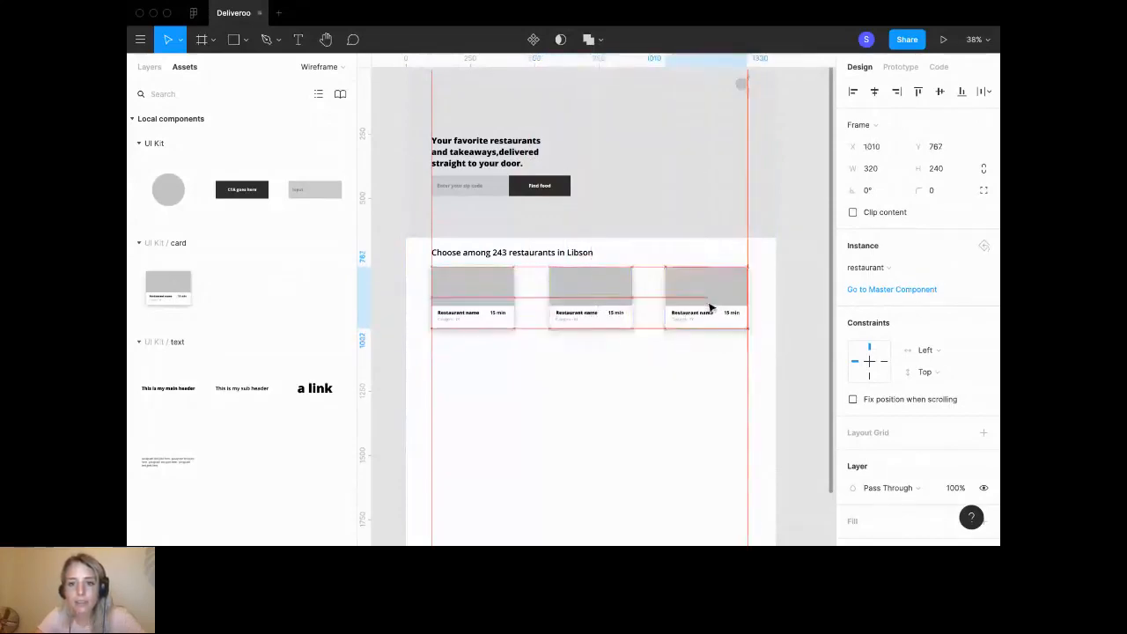
left_click(681, 372)
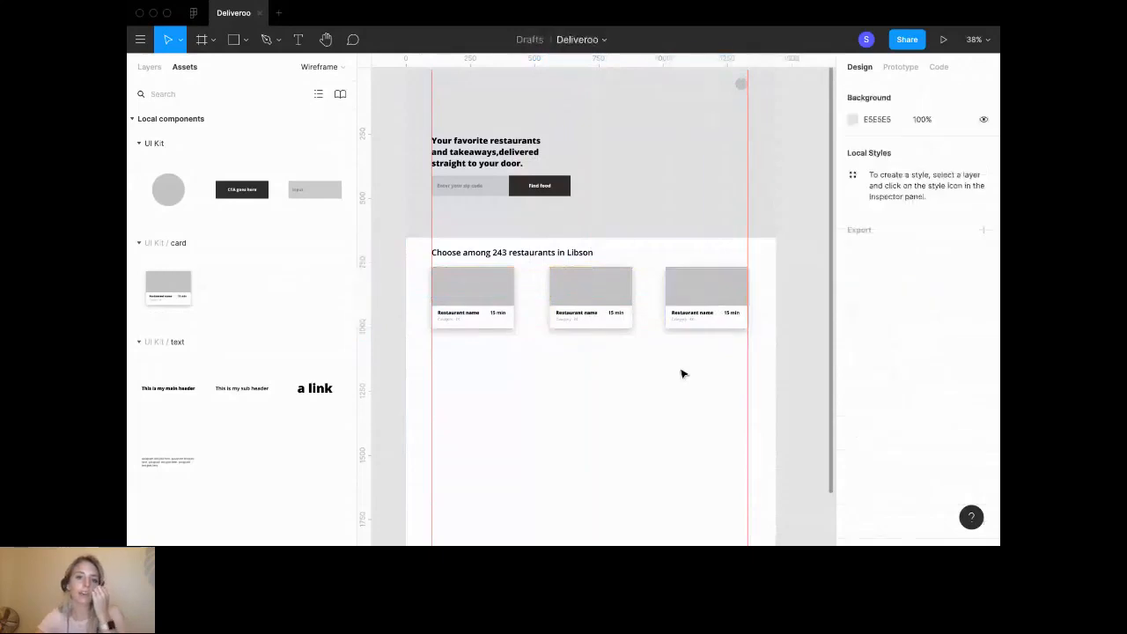
Move the two outer restaurant cards in closer to the middle one, with the left card at X 201.
scroll(681, 372, "down", 3)
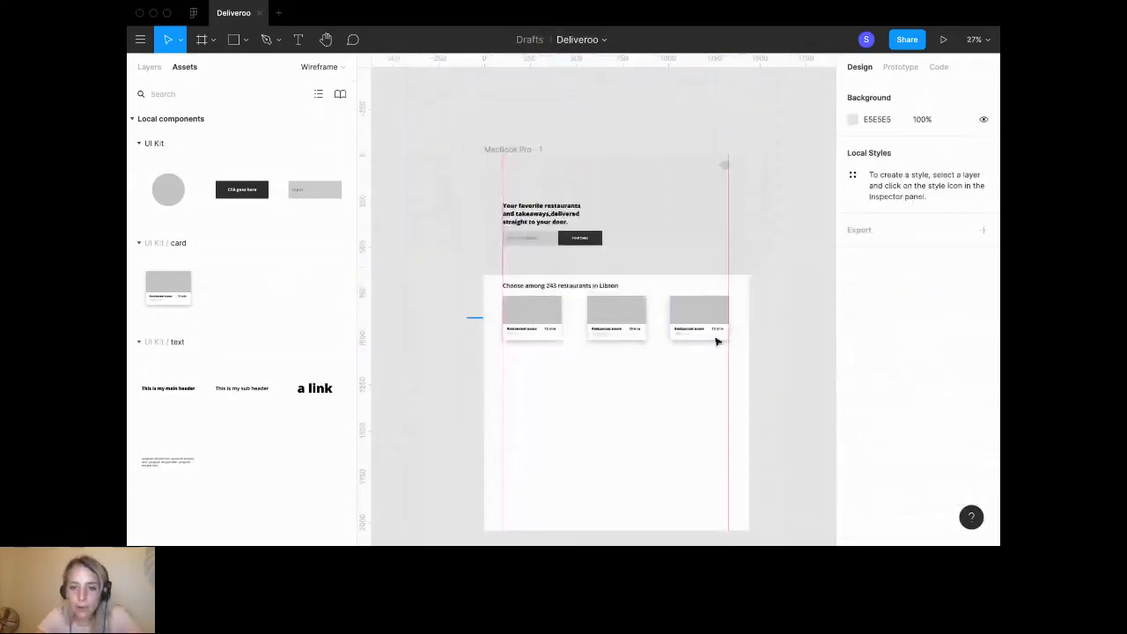
left_click(717, 341)
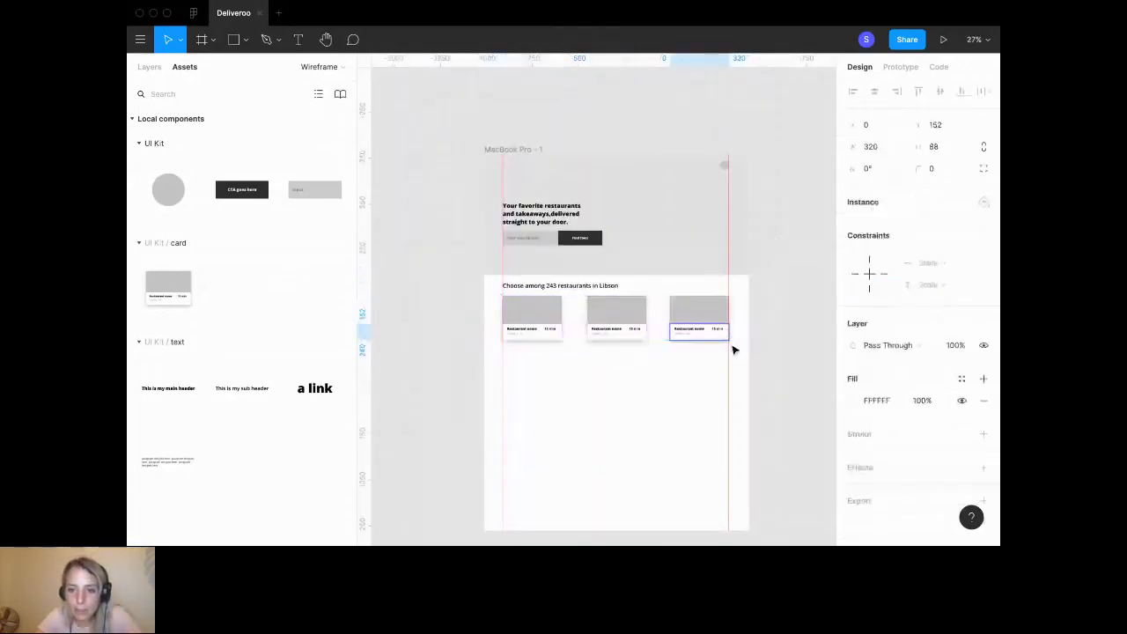
left_click(686, 381)
left_click(687, 335)
left_click_drag(695, 333, 683, 333)
left_click_drag(682, 332, 571, 327)
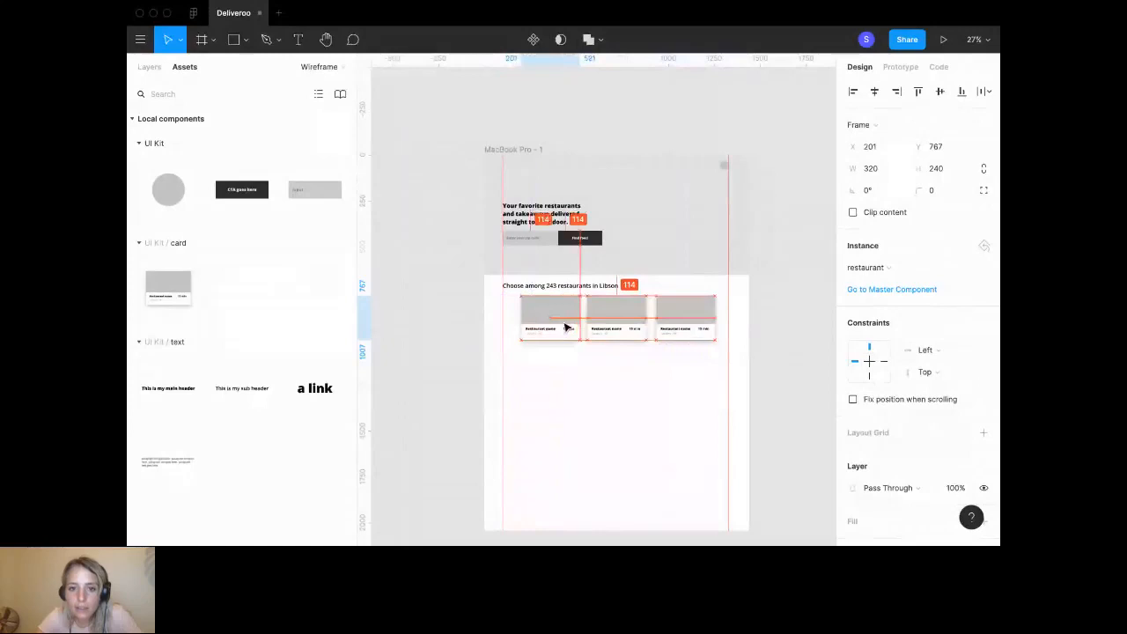
Distribute the three restaurant cards with even horizontal spacing and shift the row slightly to the left.
left_click(668, 314, "shift")
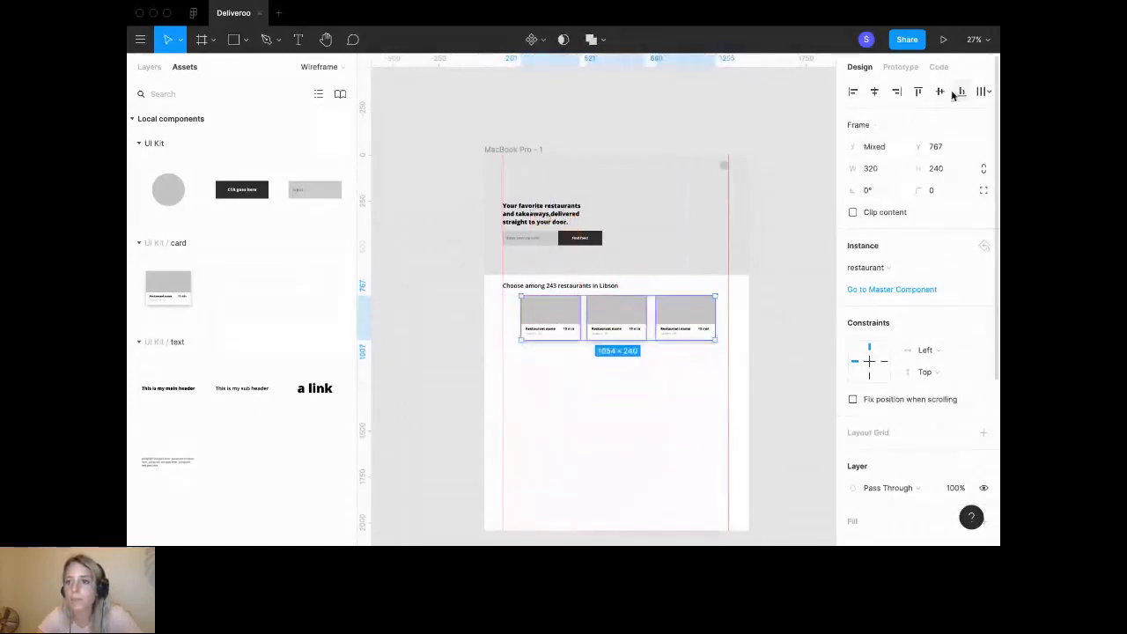
left_click(982, 92)
left_click(906, 116)
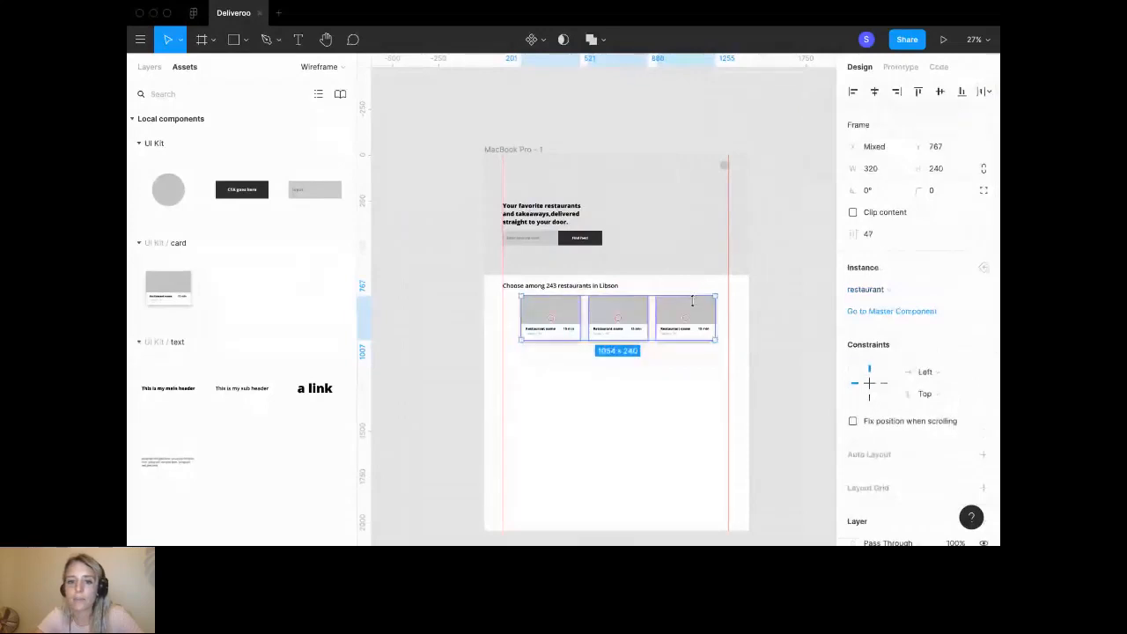
left_click_drag(692, 309, 691, 310)
left_click(687, 408)
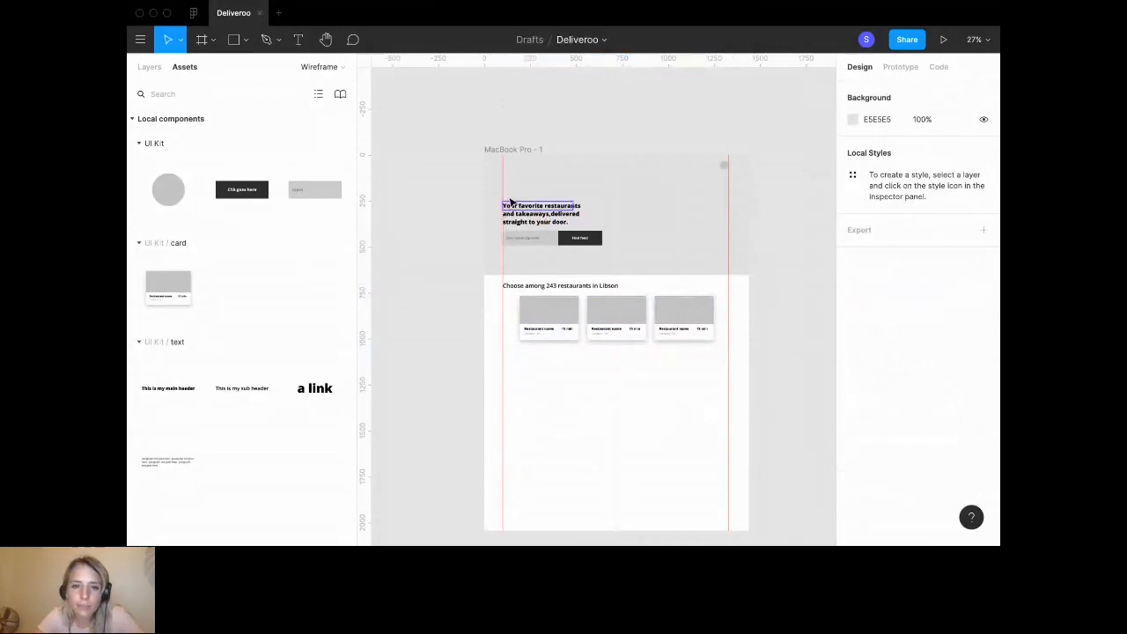
Compare the home page wireframe with the example on the "Use your kit to build your wireframe" slide in the browser.
scroll(622, 313, "up", 3)
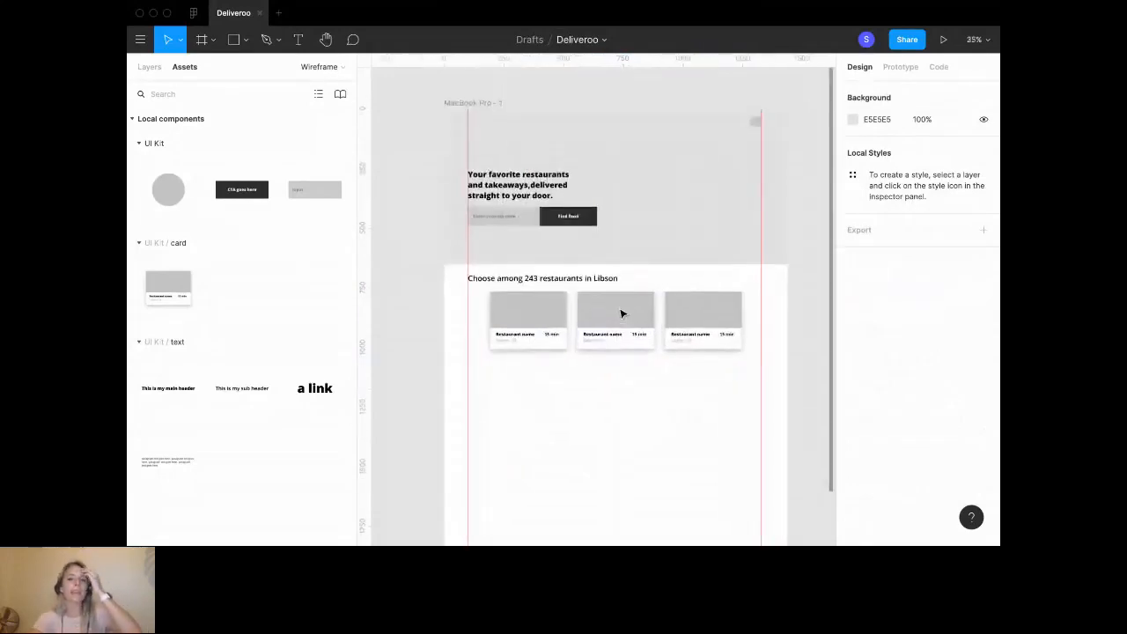
mouse_move(621, 3)
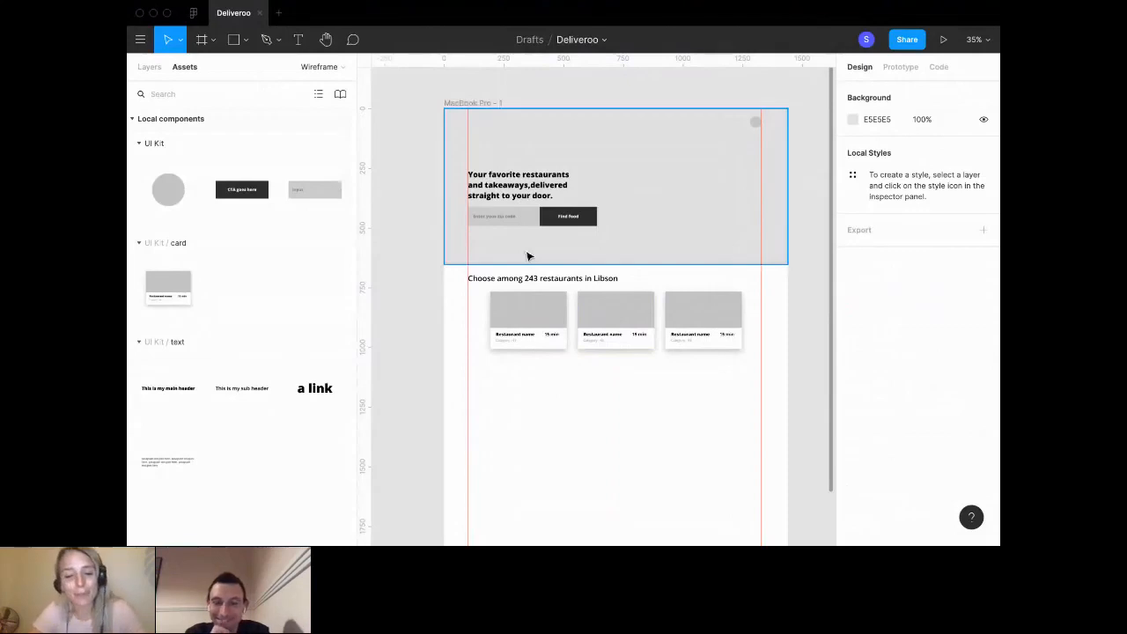
key("super+Tab")
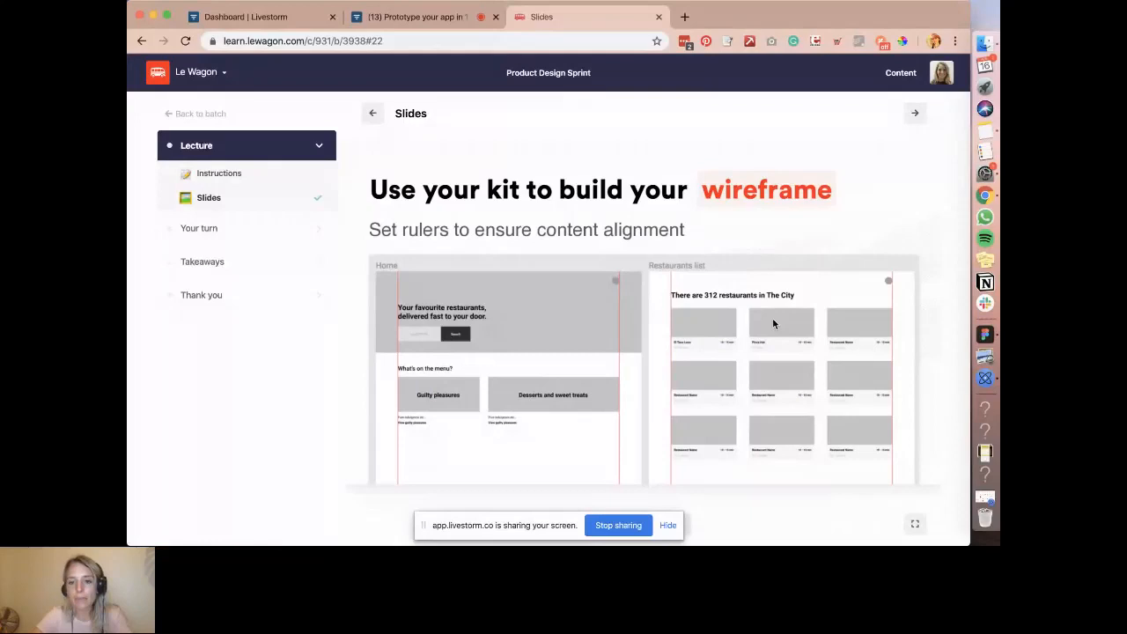
key("super+Tab")
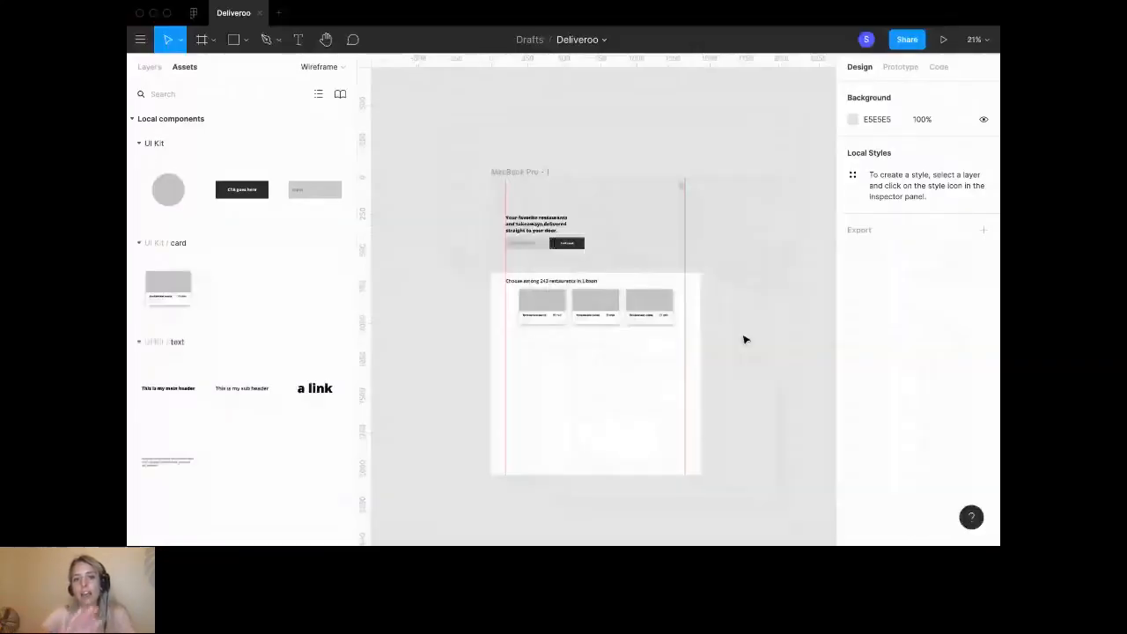
scroll(704, 336, "right", 3)
scroll(704, 337, "down", 1)
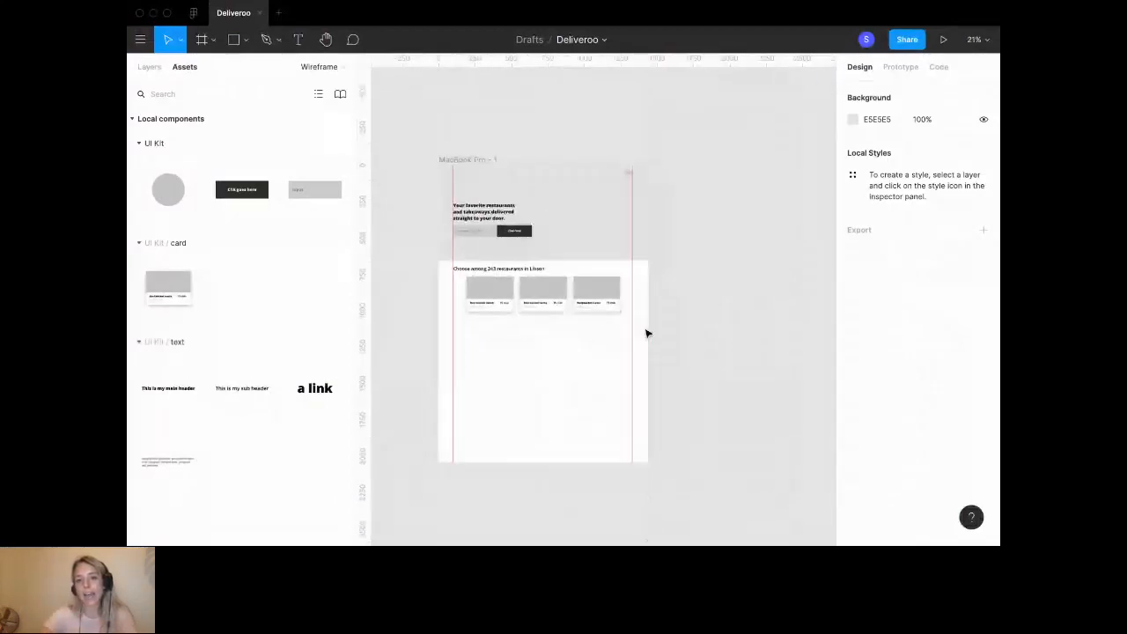
scroll(647, 333, "right", 1)
scroll(646, 334, "down", 1)
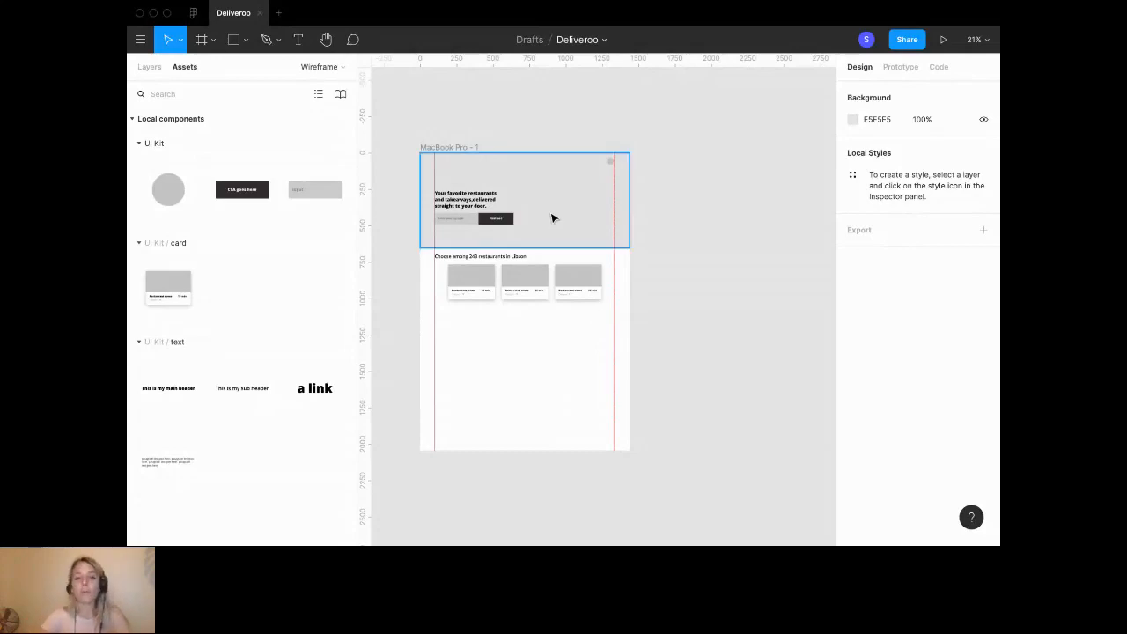
scroll(521, 391, "down", 2)
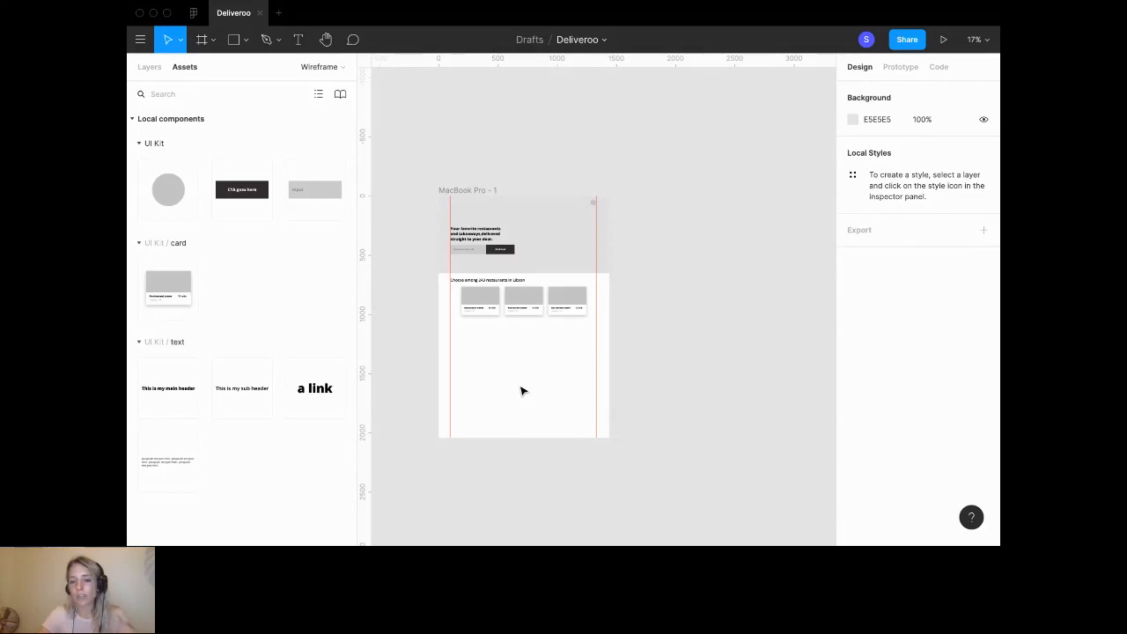
Switch to the lecture slides in the browser and go past "Mockup and Visual identity" to the "Colors and fonts" slide.
key("super+Tab")
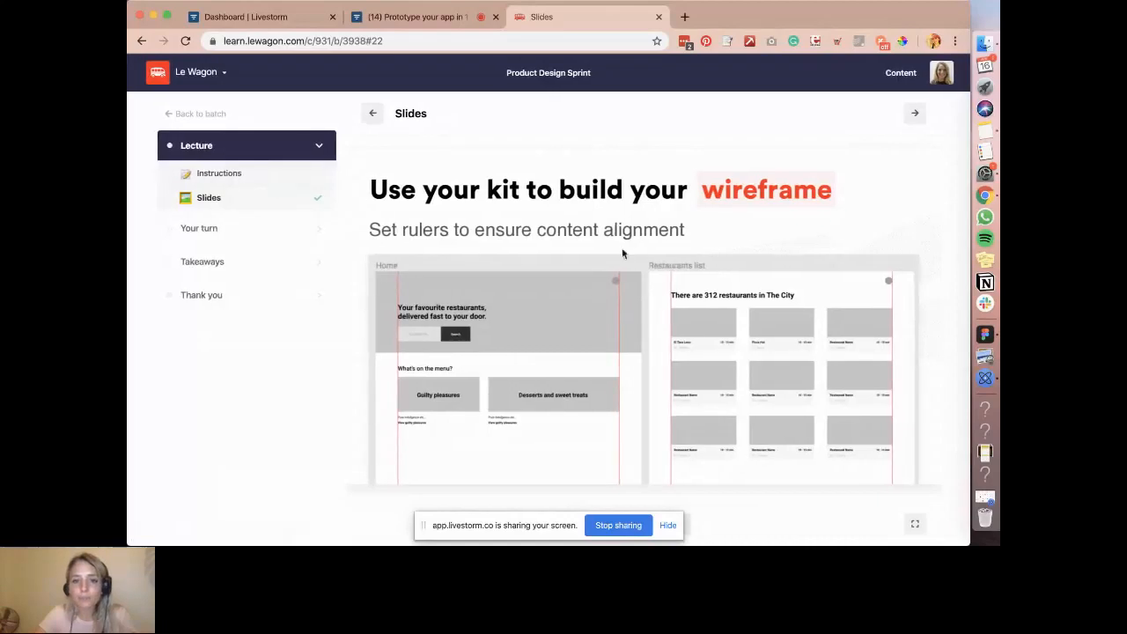
key("Right")
key("Right")
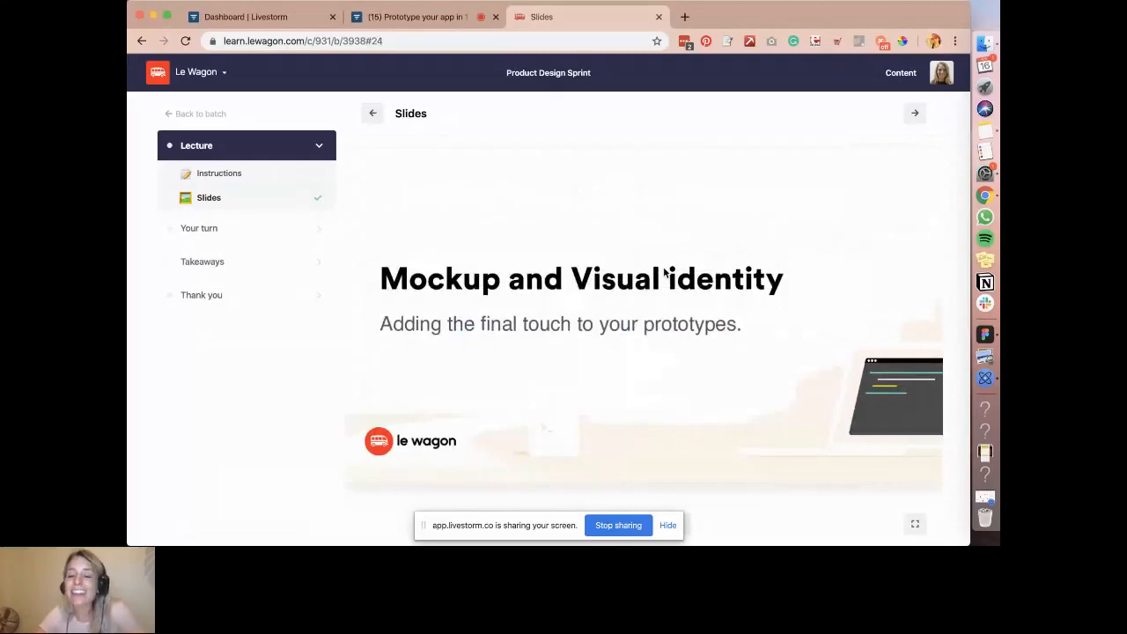
key("Right")
key("Right")
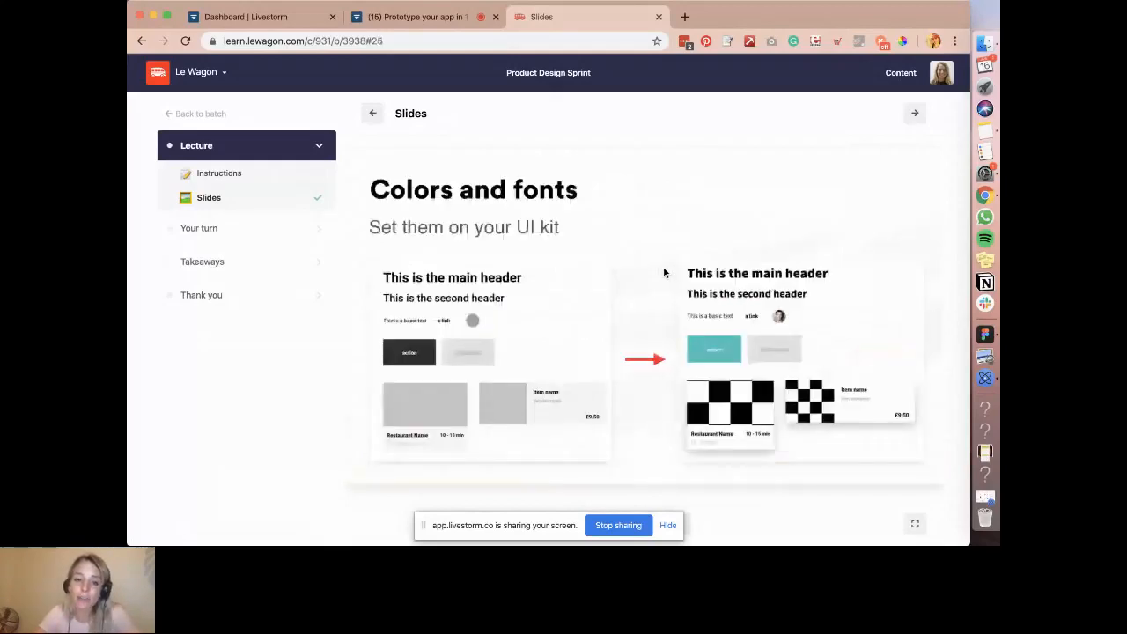
key("Left")
key("Left")
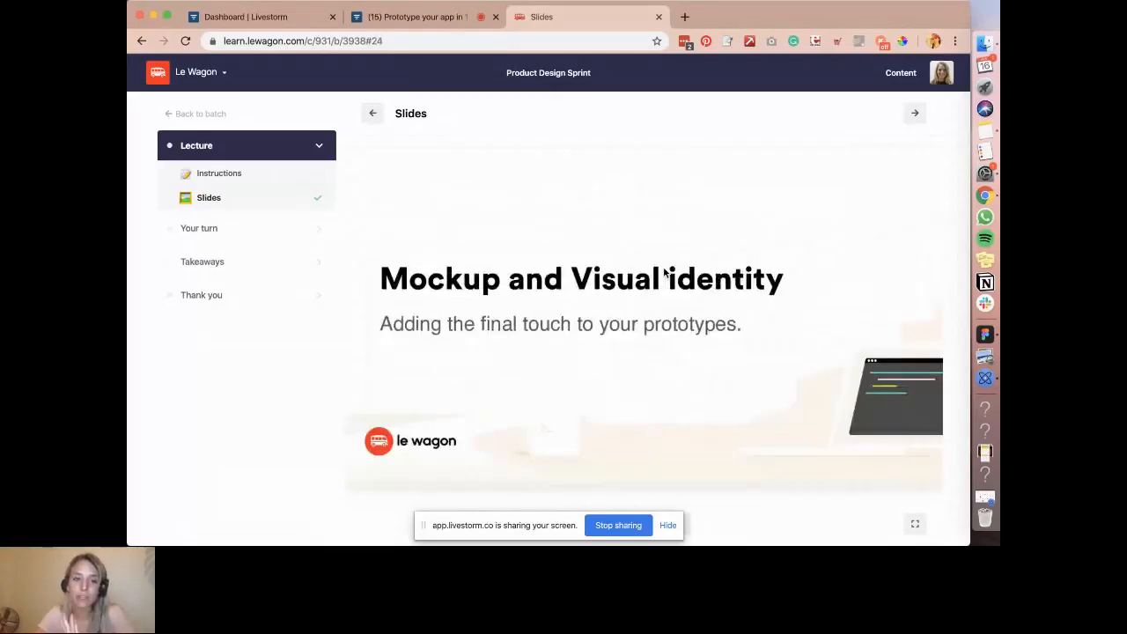
key("Right")
key("Right")
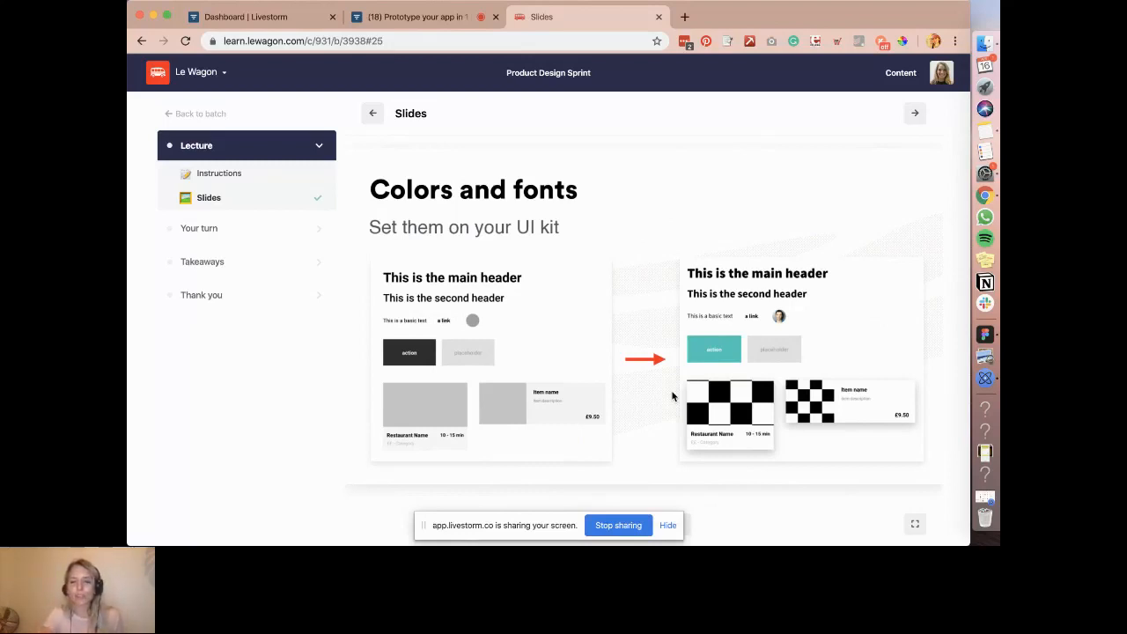
Go through the lecture slides on font resources, color resources and images up to the "Icons" slide.
key("Right")
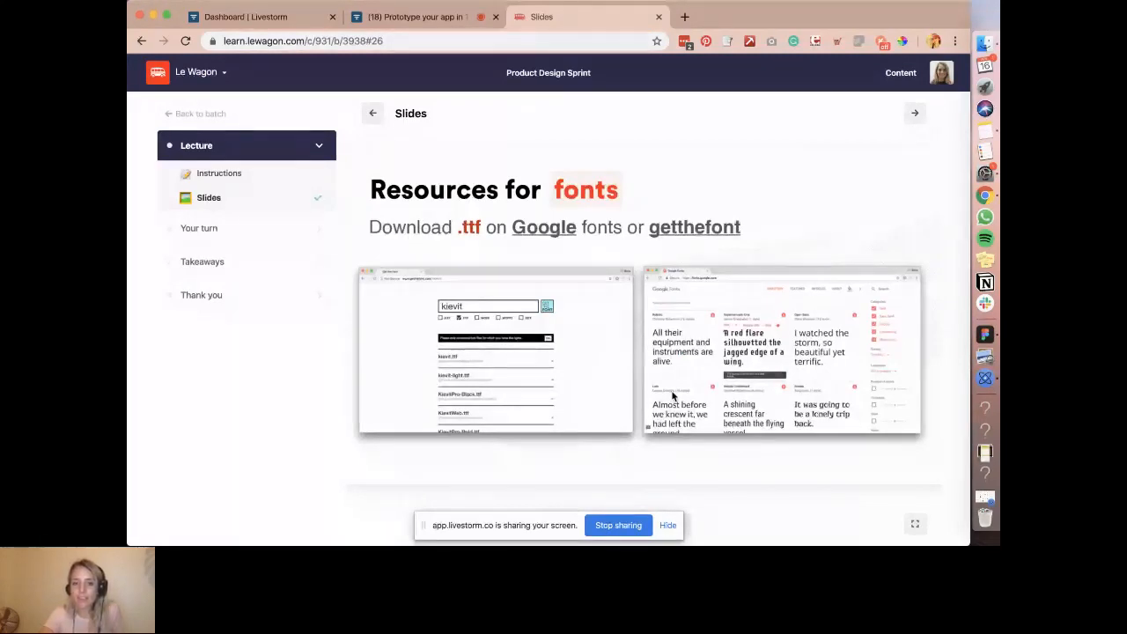
key("Right")
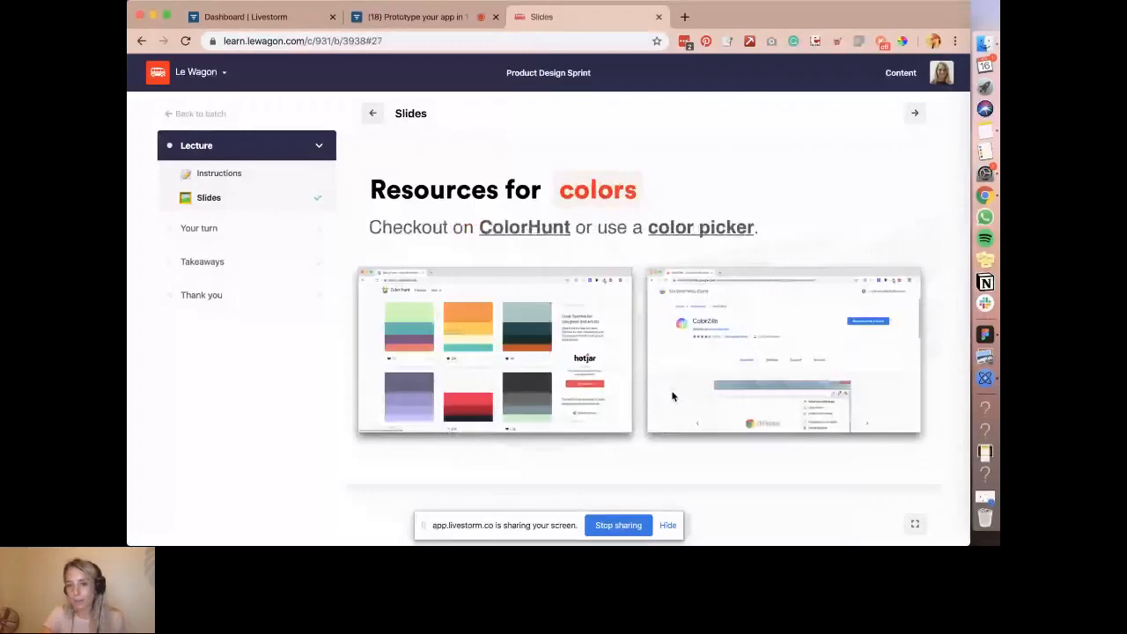
key("Right")
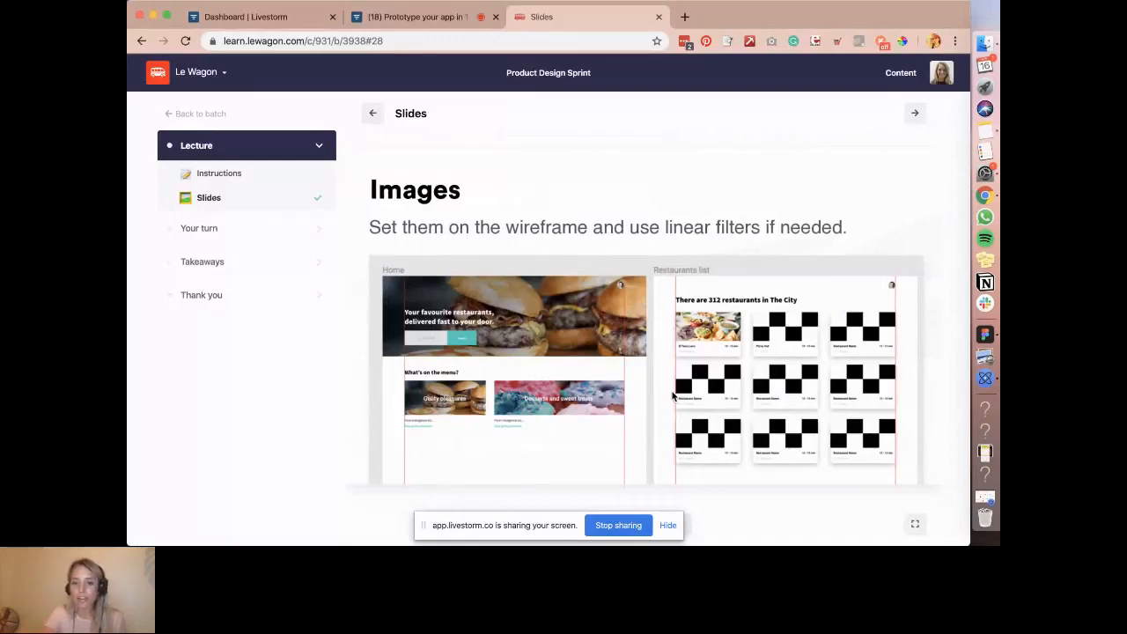
key("Right")
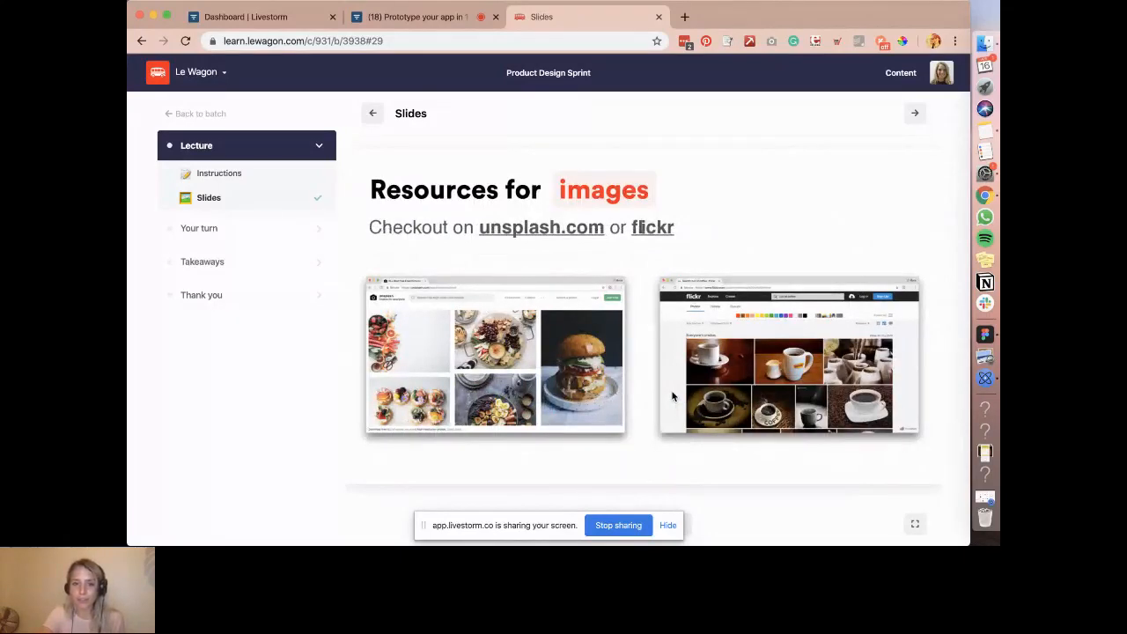
key("Right")
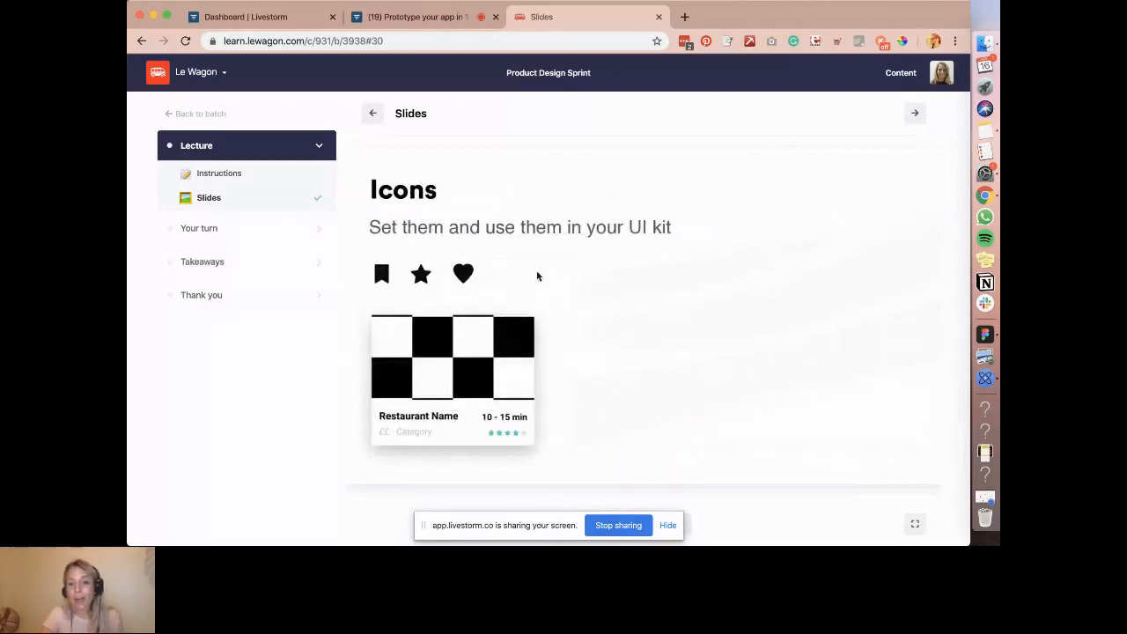
scroll(543, 286, "up", 2)
scroll(543, 293, "down", 2)
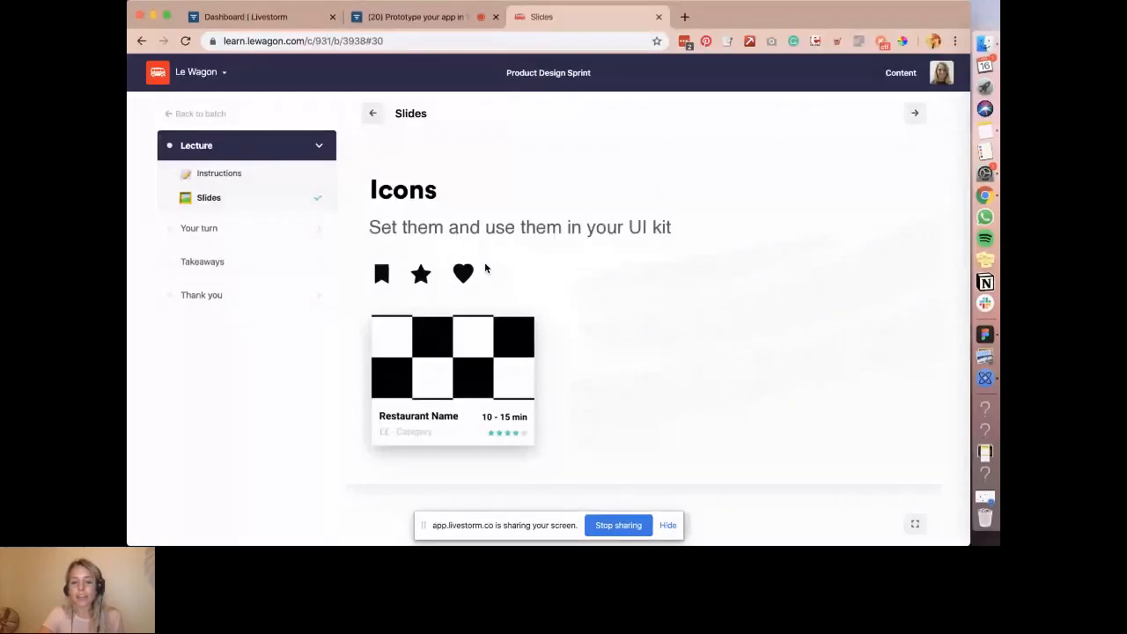
View the remaining slides to the end of the deck, then return to the "Resources for icons" slide.
key("Right")
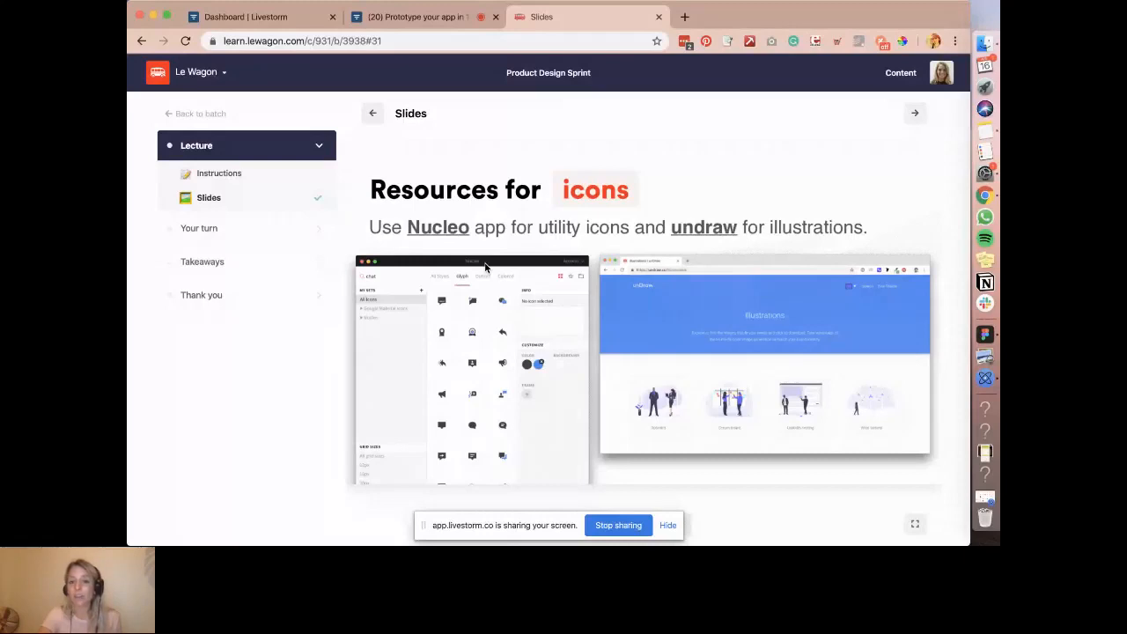
key("Right")
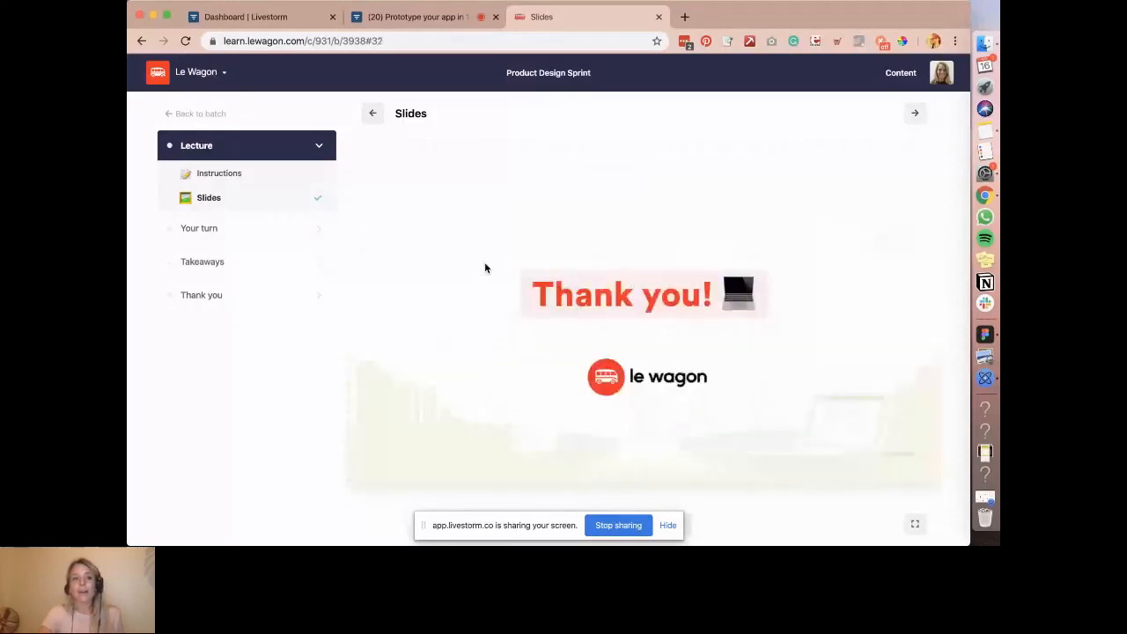
key("Left")
key("Left")
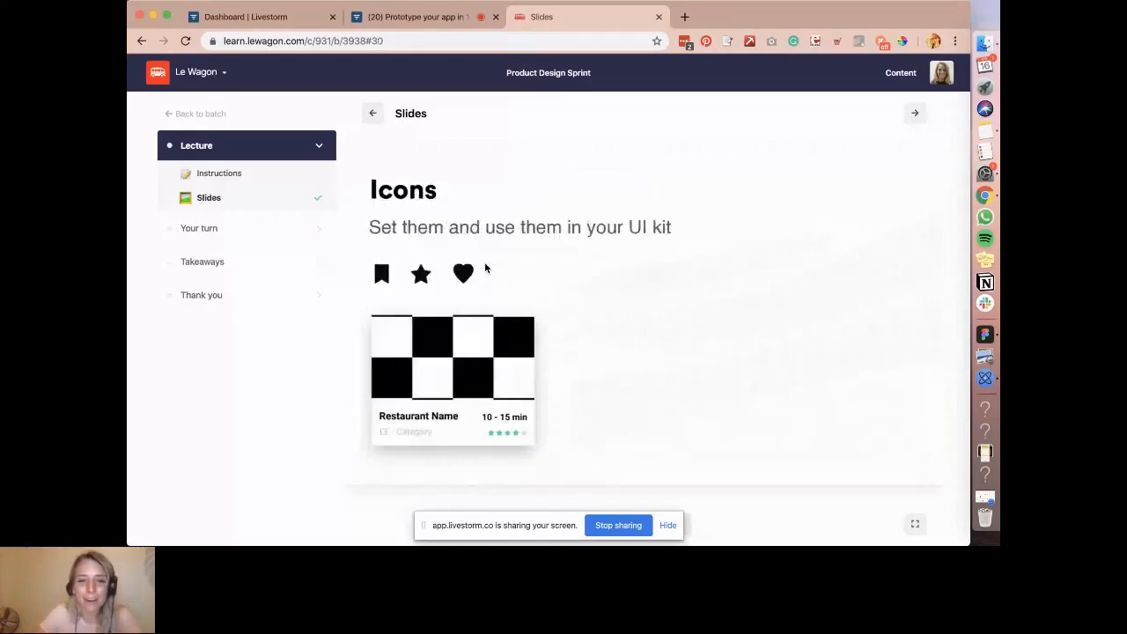
key("Right")
key("Left")
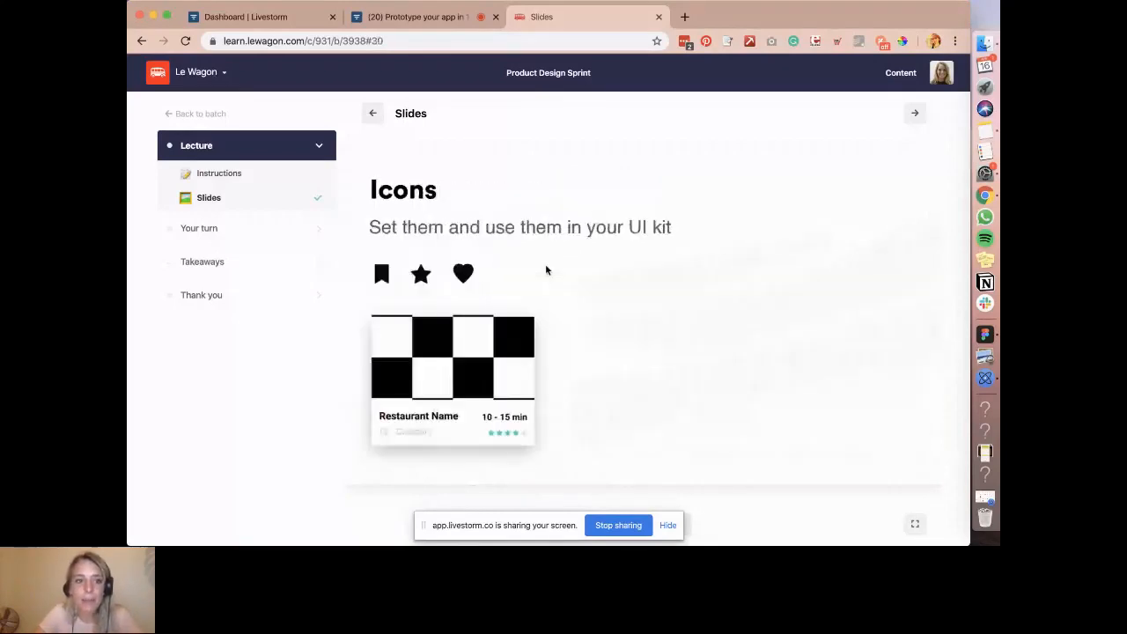
key("Right")
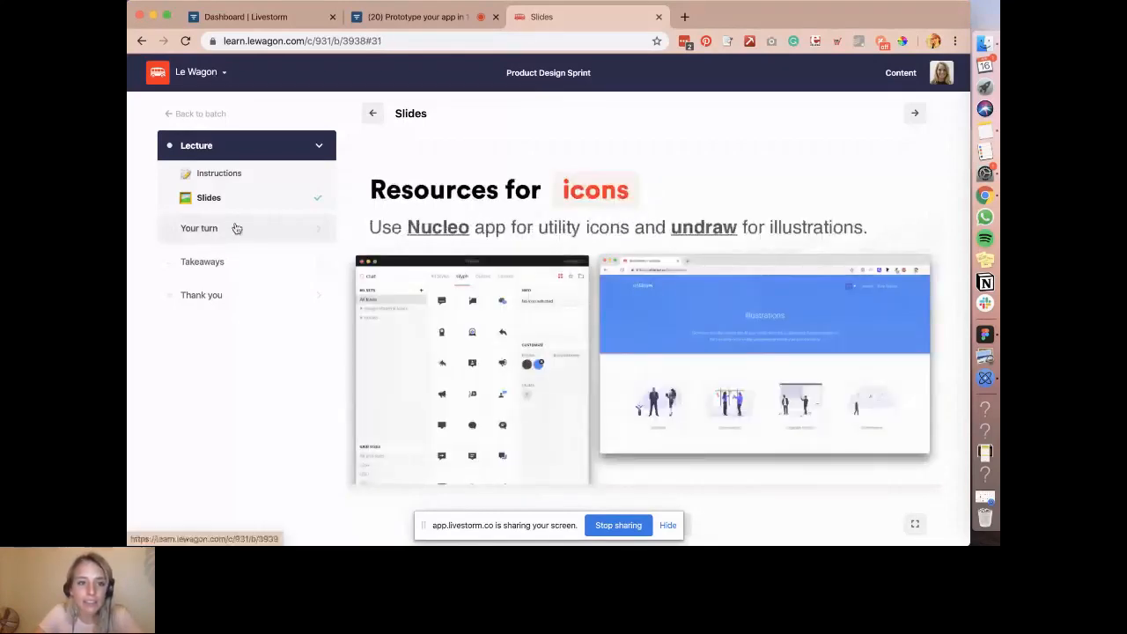
Browse the "Your turn" section's Getting started, UX Research and Wireframe pages, and read through the Prototype & Usability page.
left_click(236, 228)
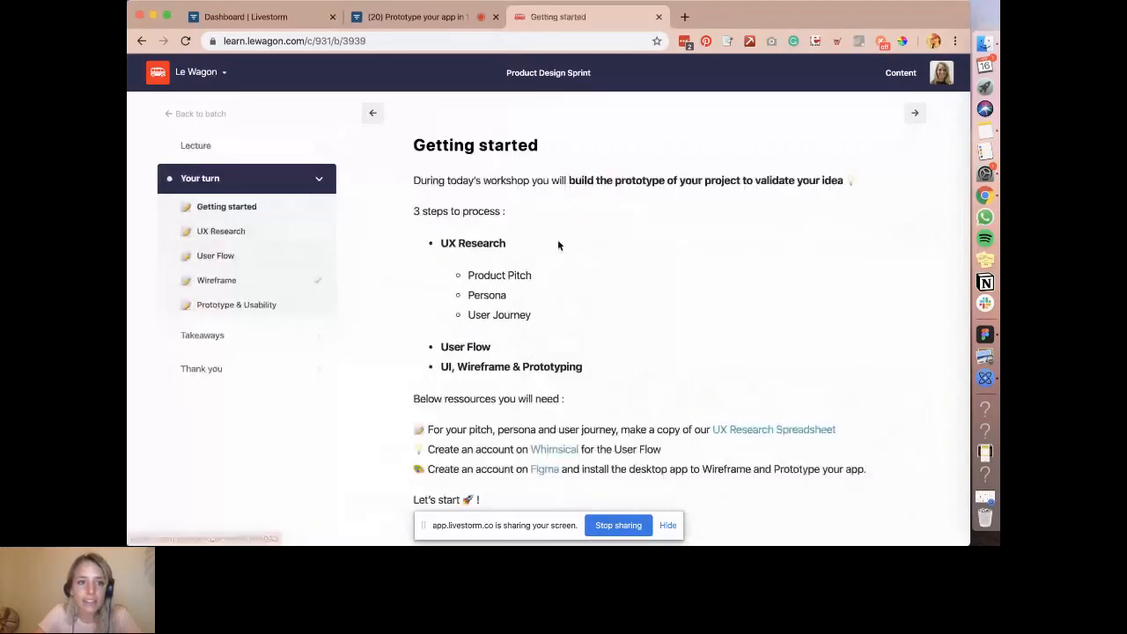
left_click(240, 229)
left_click(238, 230)
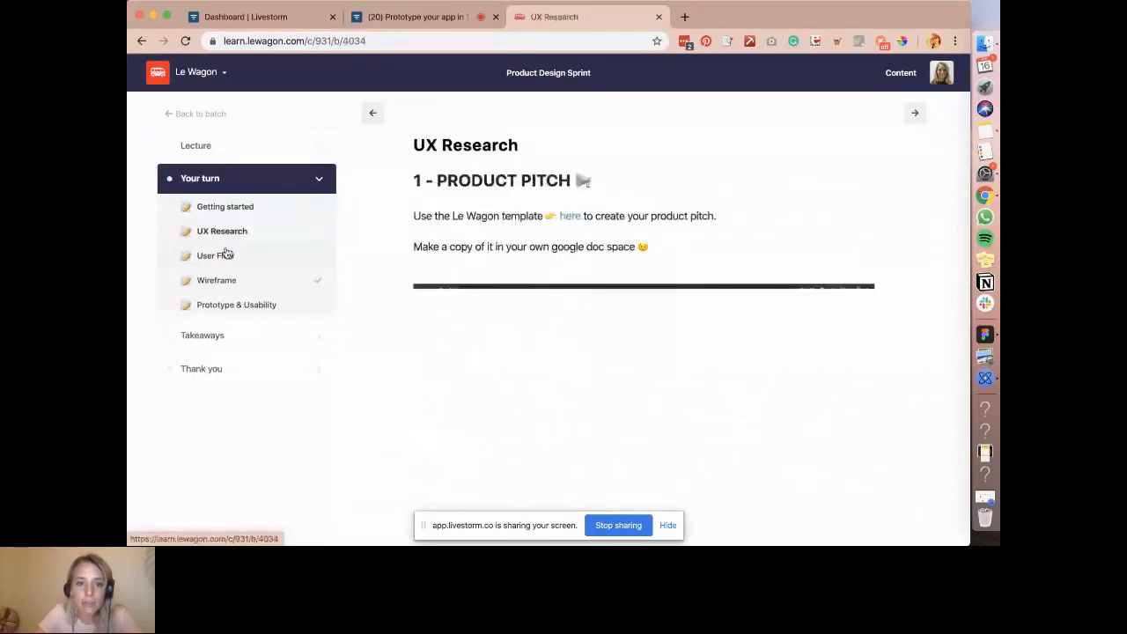
left_click(240, 280)
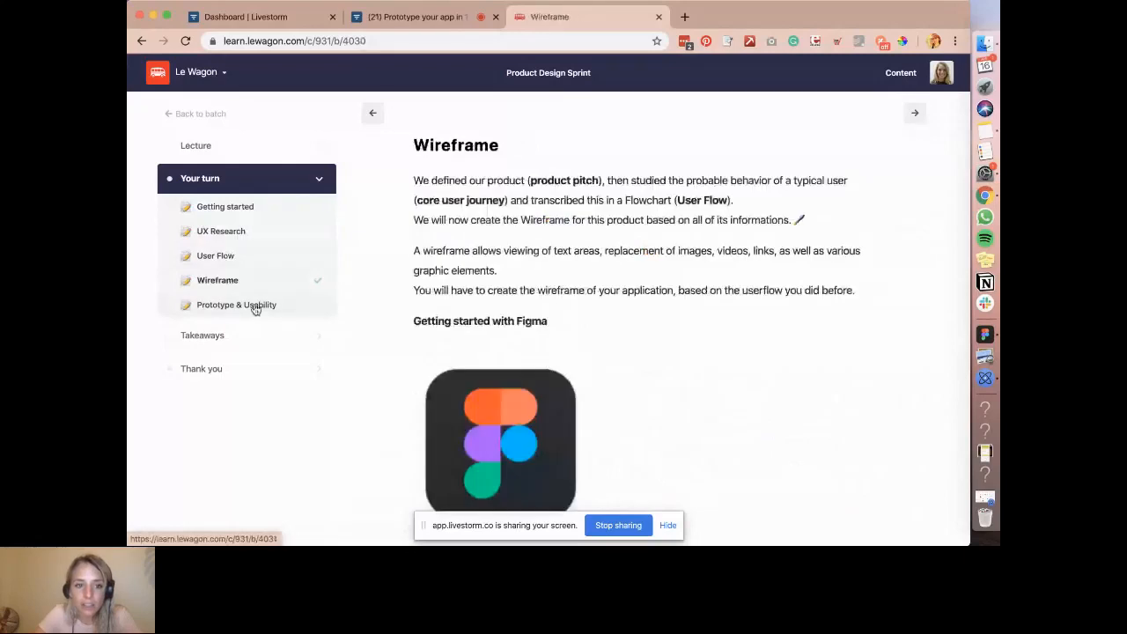
left_click(255, 307)
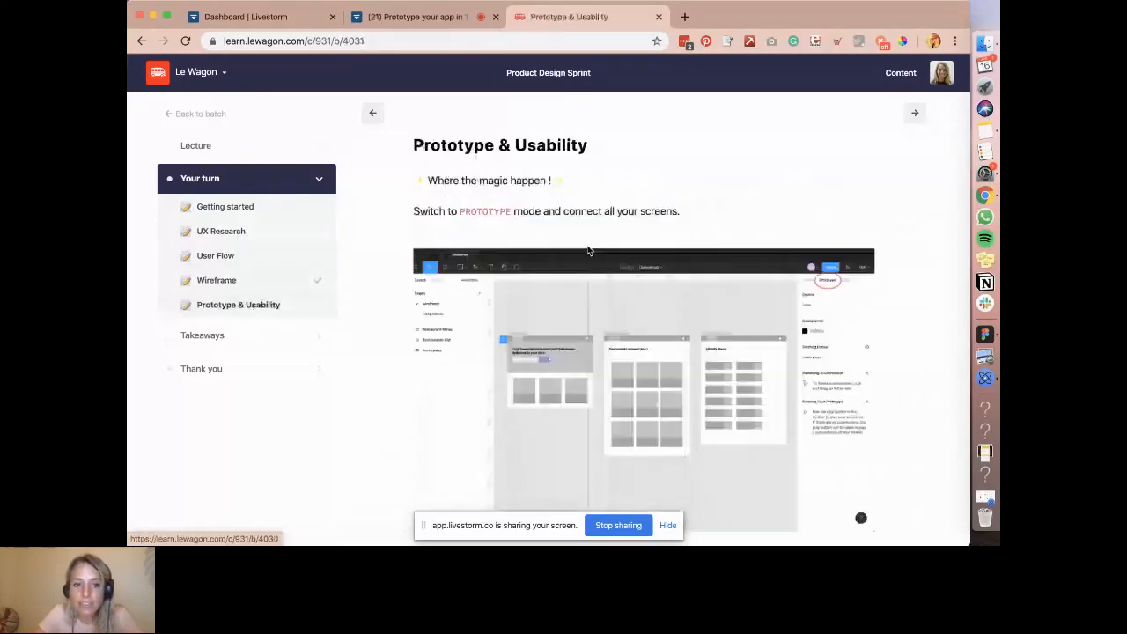
scroll(588, 251, "down", 10)
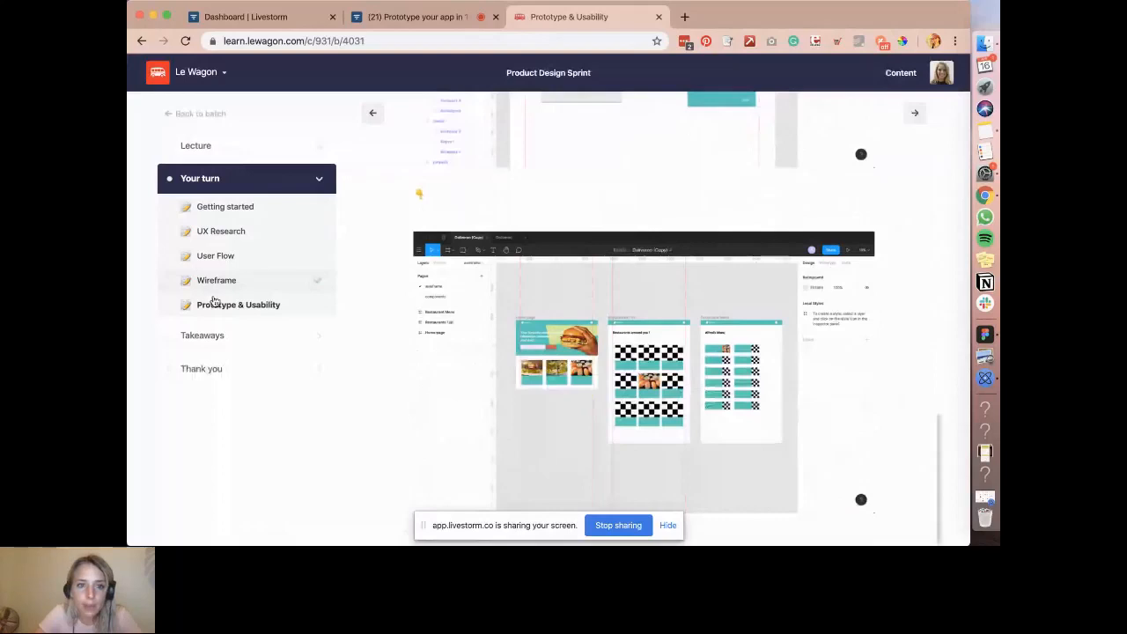
Revisit the Lecture section's slides and reopen the Getting started page of the "Your turn" section.
left_click(195, 145)
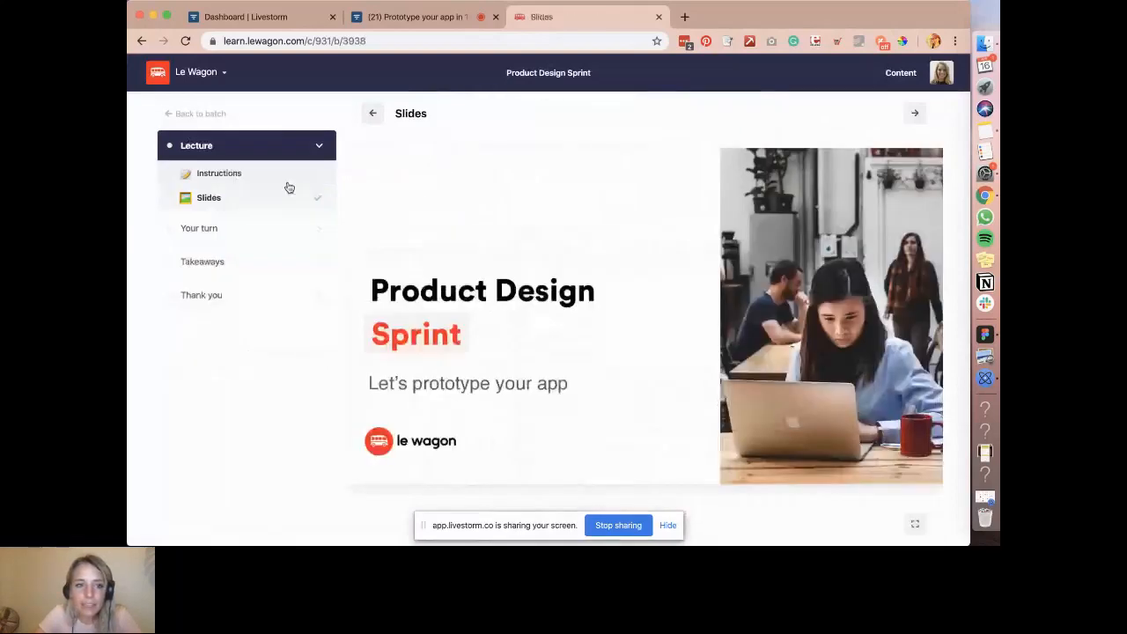
left_click(226, 241)
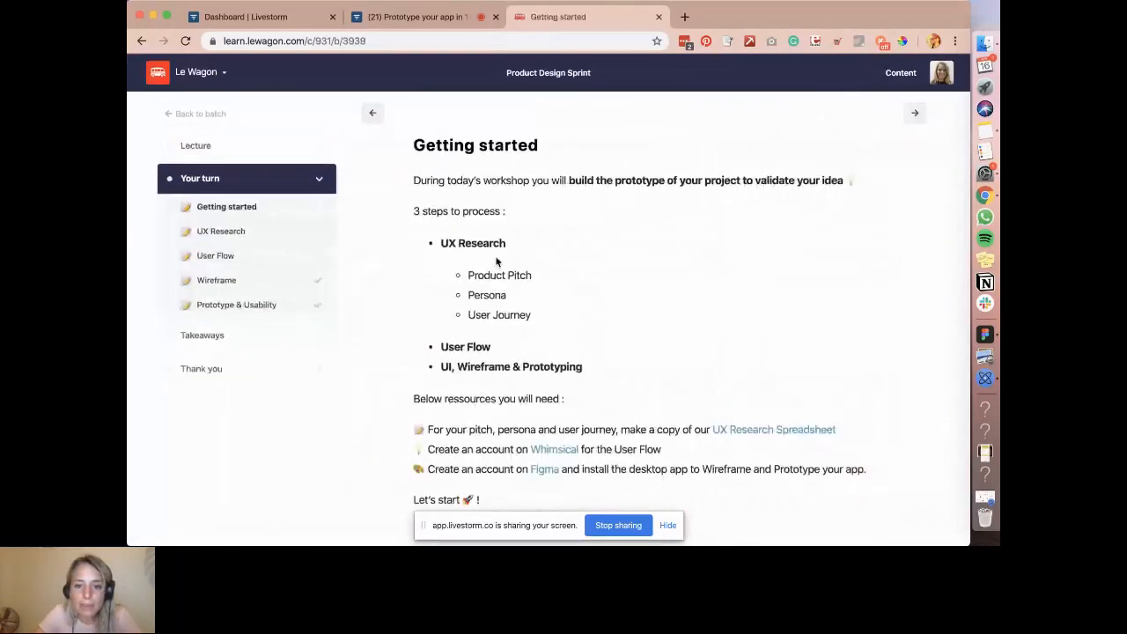